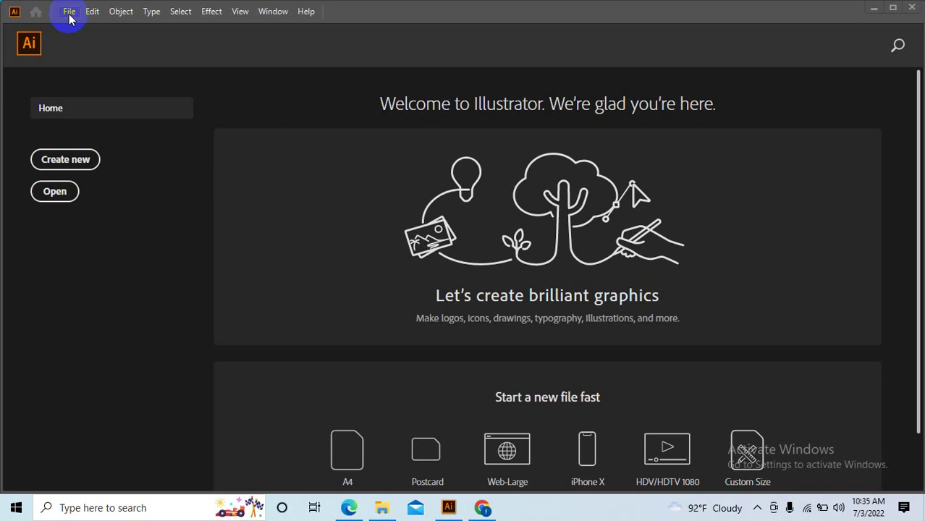
# Create a new pixel-unit document, 2000 × 1600 px, with 20 artboards.
pyautogui.click(69, 13)
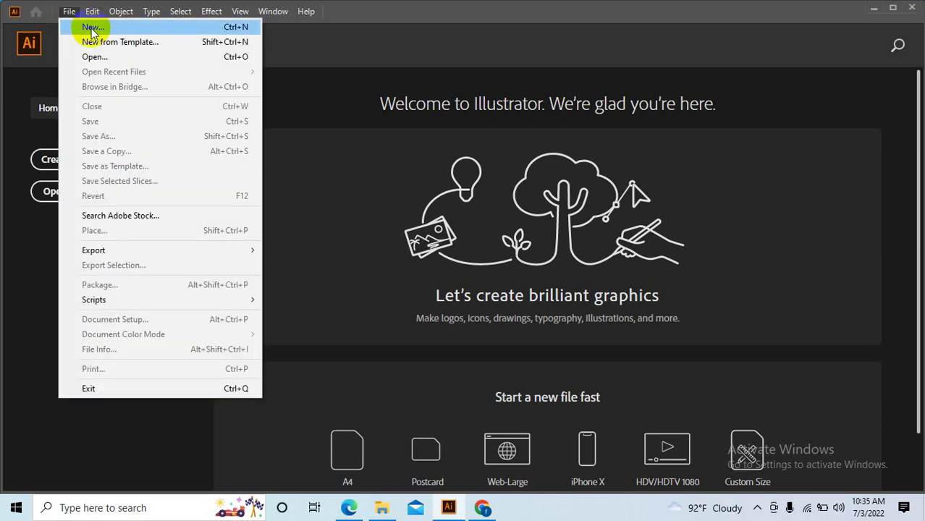
pyautogui.click(94, 29)
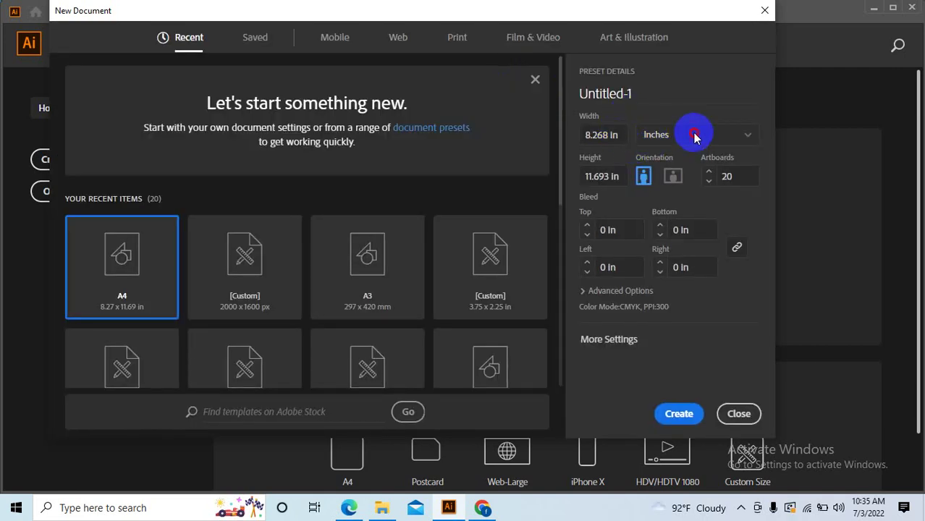
pyautogui.click(693, 135)
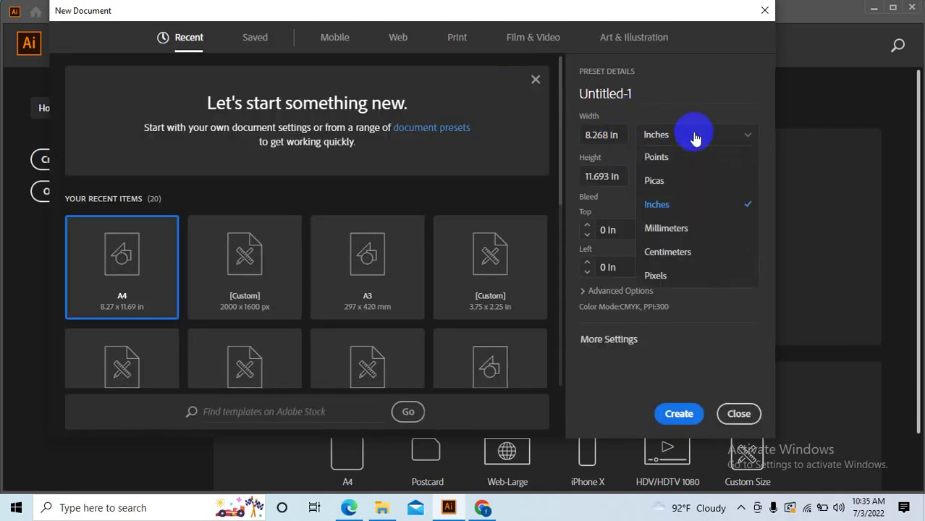
pyautogui.click(656, 274)
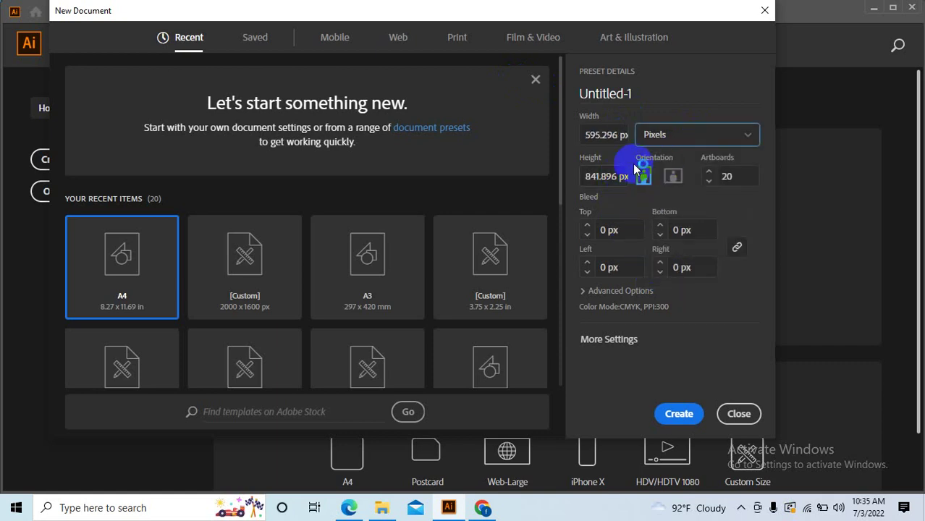
pyautogui.click(612, 138)
pyautogui.write('2')
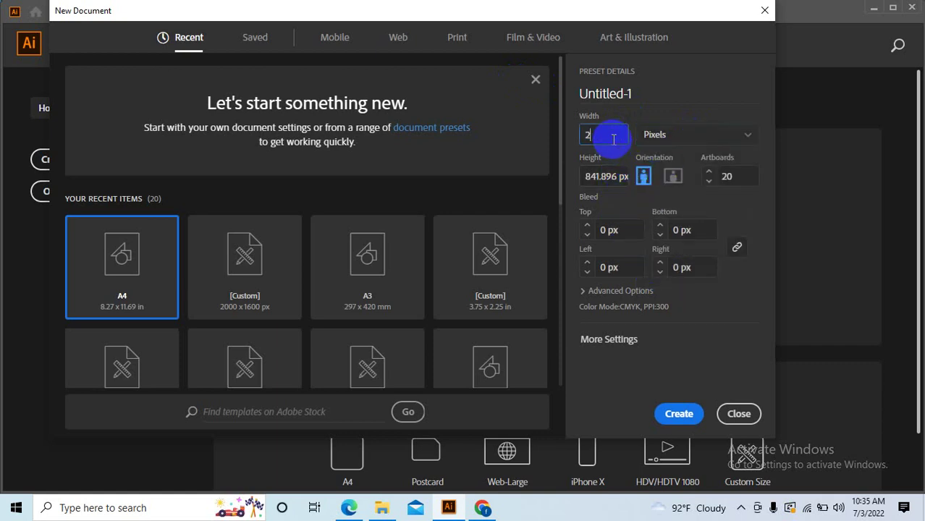
pyautogui.write('000')
pyautogui.click(612, 180)
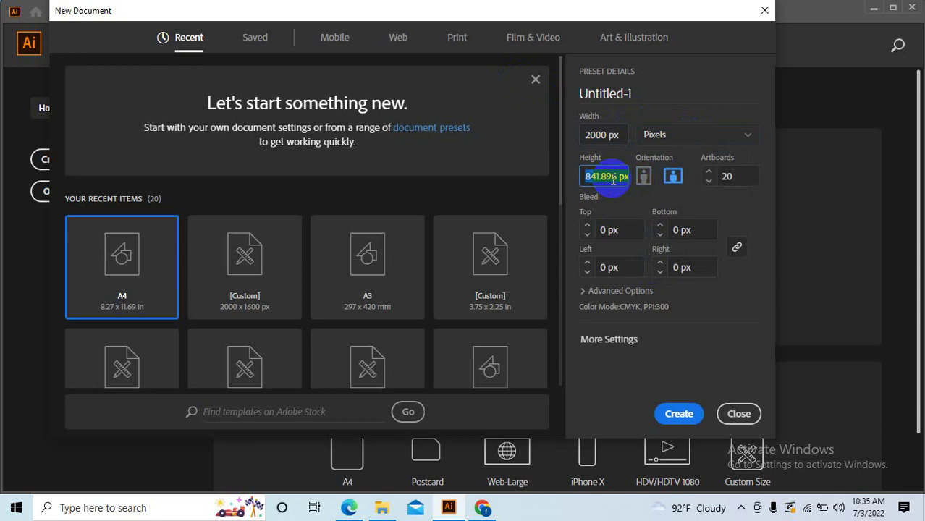
pyautogui.write('1600')
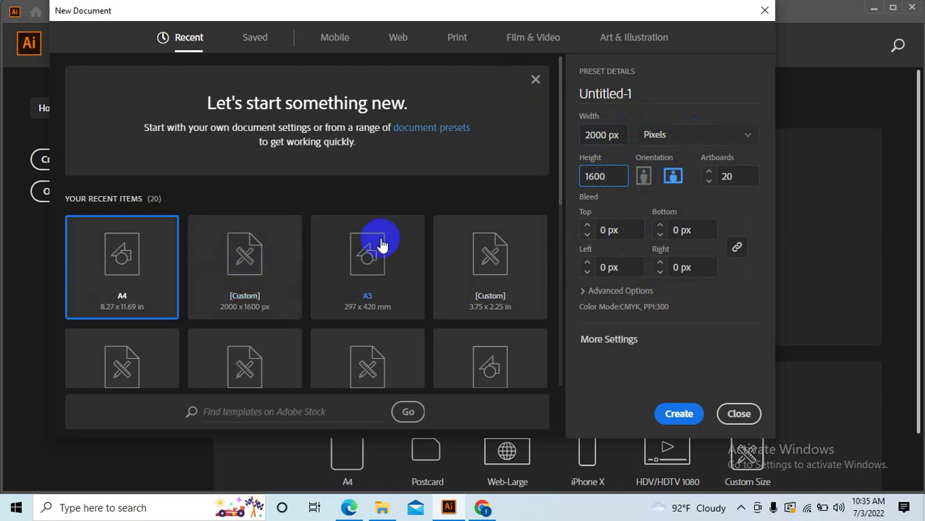
pyautogui.scroll(-1, 217, 254)
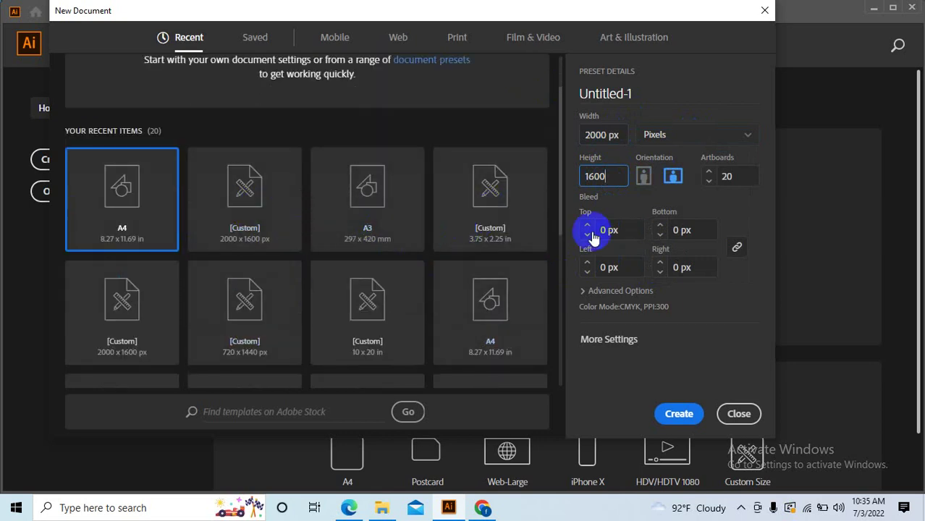
pyautogui.click(680, 419)
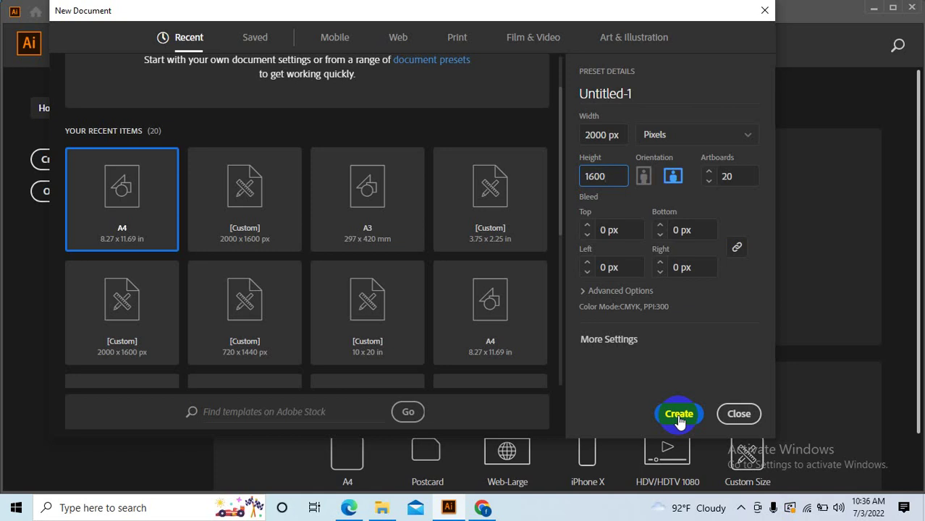
pyautogui.click(679, 419)
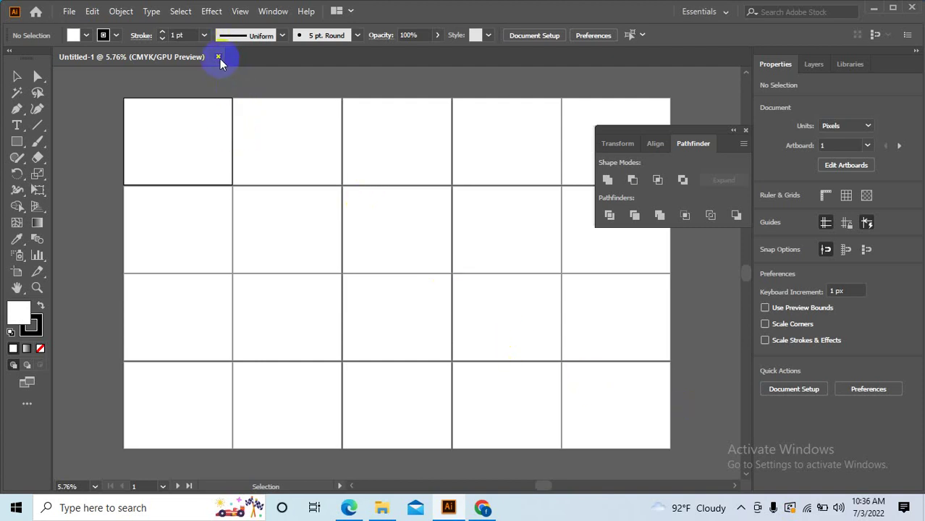
# Close the Untitled-1 document and start another new document from the Home screen.
pyautogui.click(218, 57)
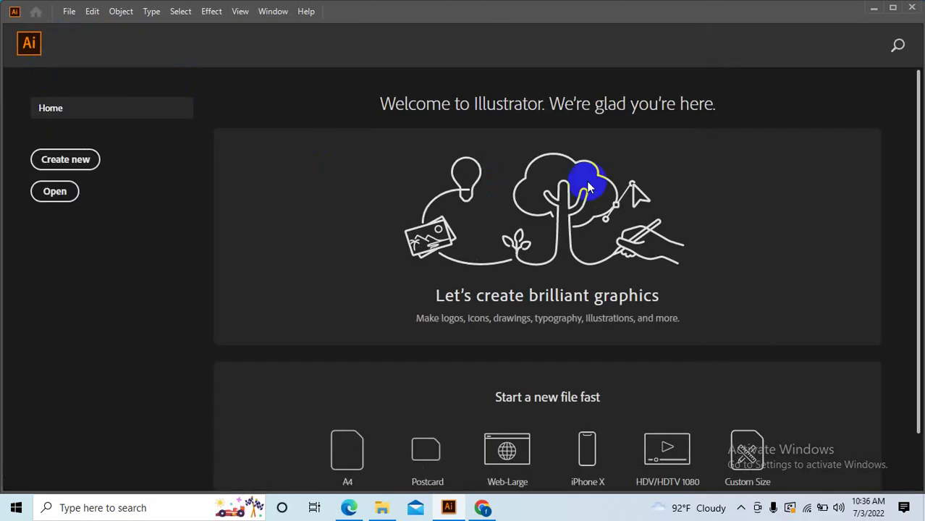
pyautogui.click(69, 11)
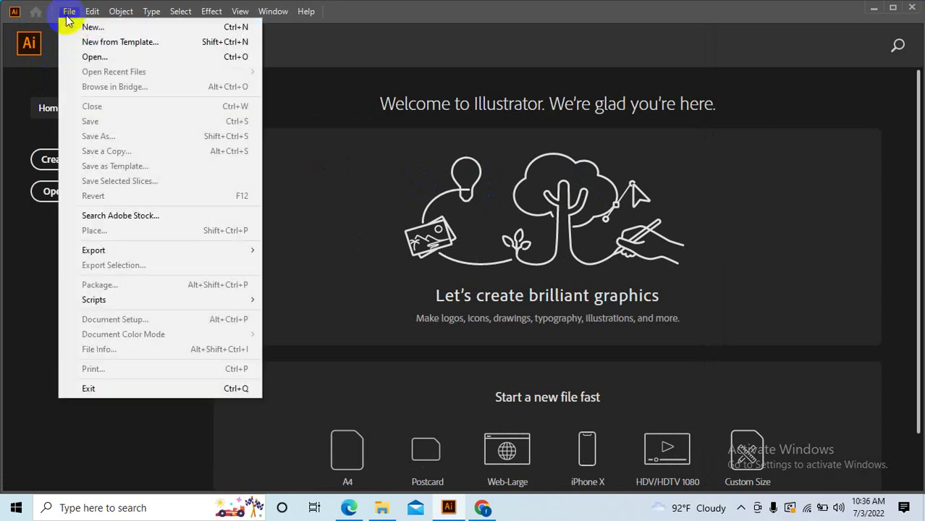
pyautogui.click(89, 28)
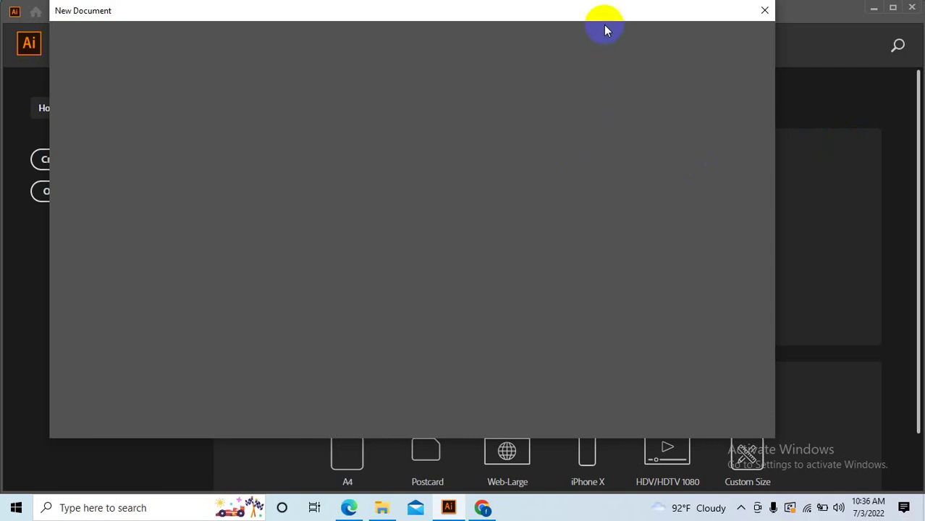
# Change the artboard count to 1 and create the 2000 × 1600 px Untitled-2 document.
pyautogui.moveTo(604, 26); pyautogui.dragTo(628, 30)
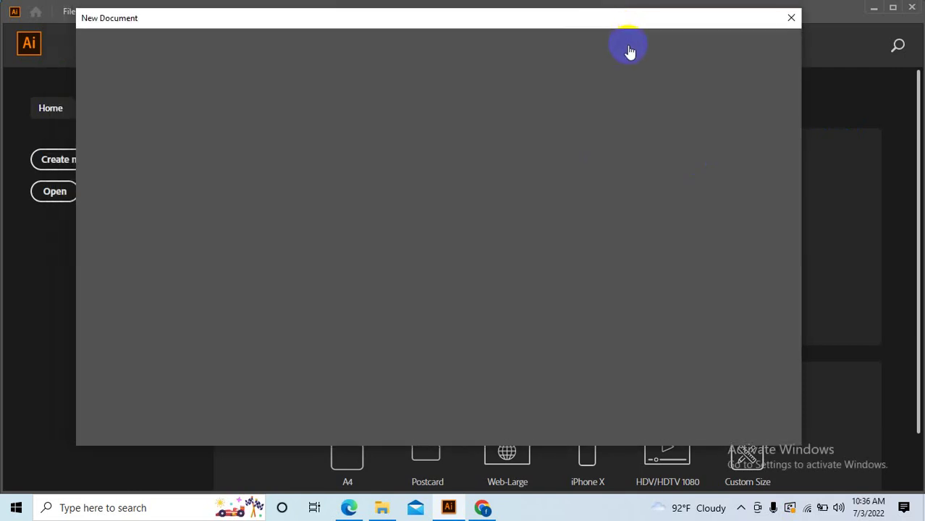
pyautogui.moveTo(612, 25); pyautogui.dragTo(635, 23)
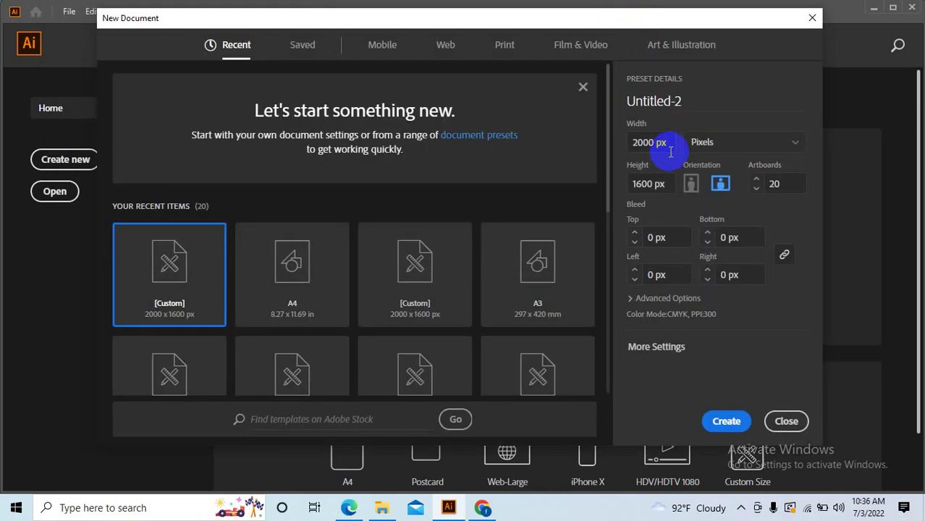
pyautogui.click(631, 303)
pyautogui.scroll(-1, 692, 331)
pyautogui.scroll(1, 724, 181)
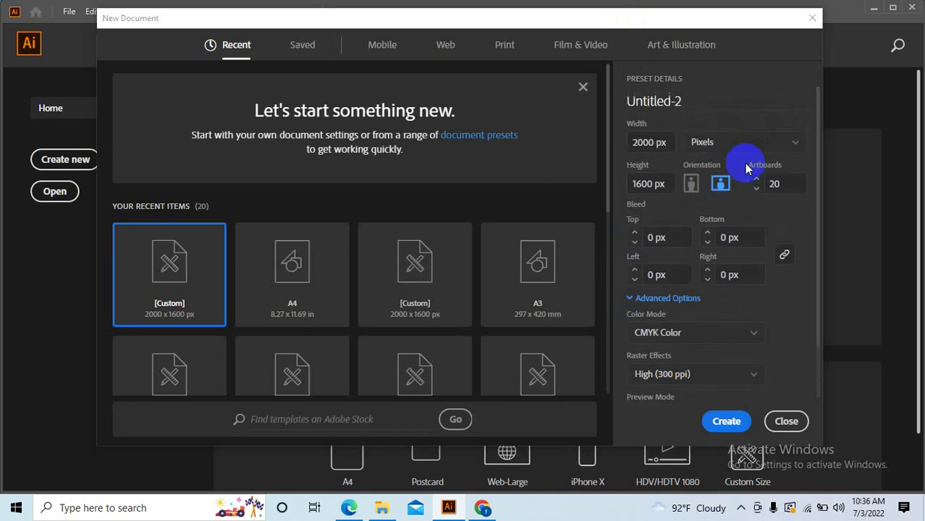
pyautogui.click(775, 184)
pyautogui.write('1')
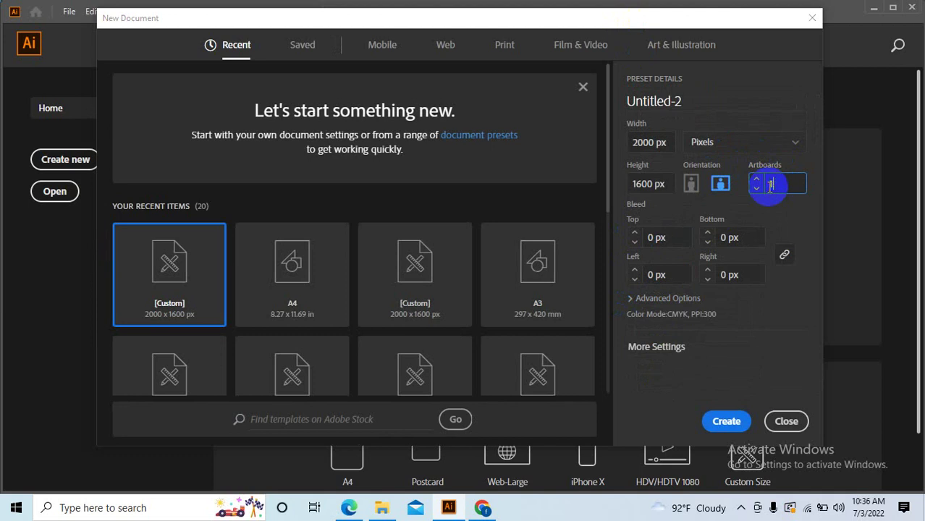
pyautogui.click(722, 422)
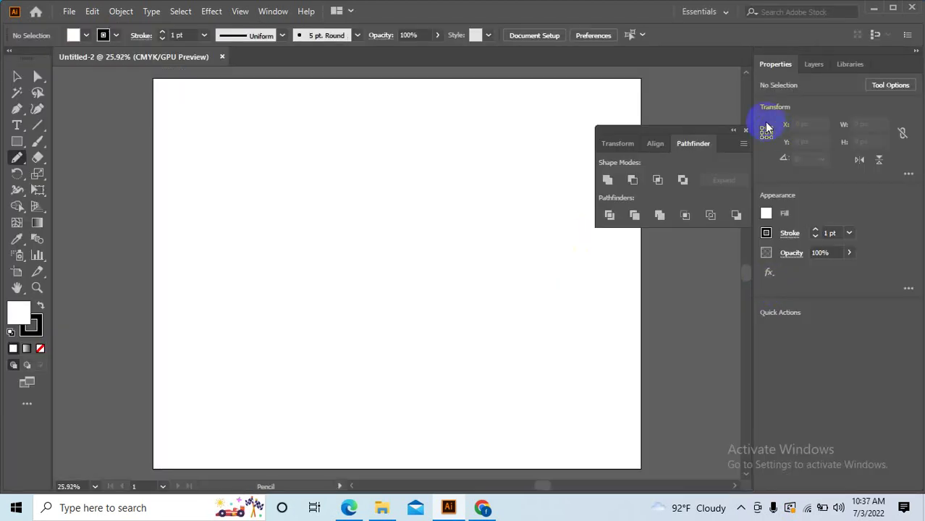
# Close the Pathfinder panel and make the Type tool active.
pyautogui.click(746, 130)
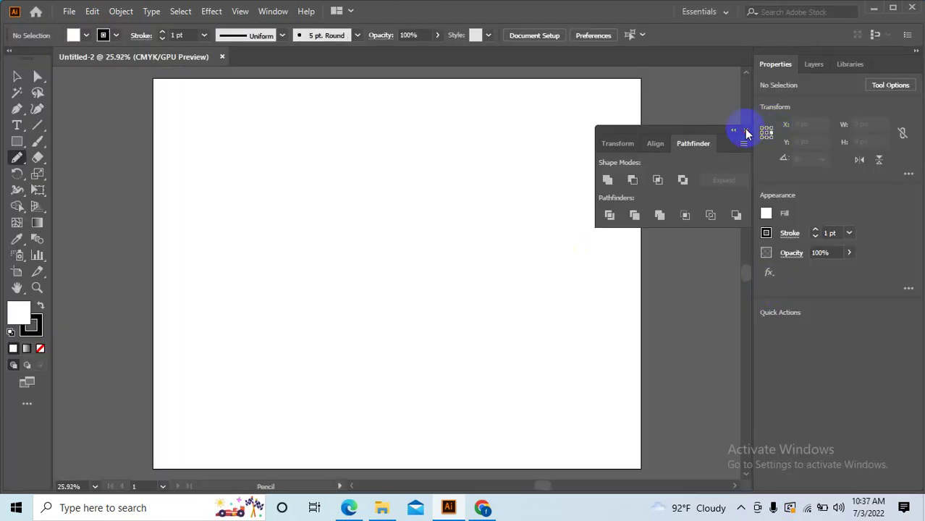
pyautogui.click(17, 141)
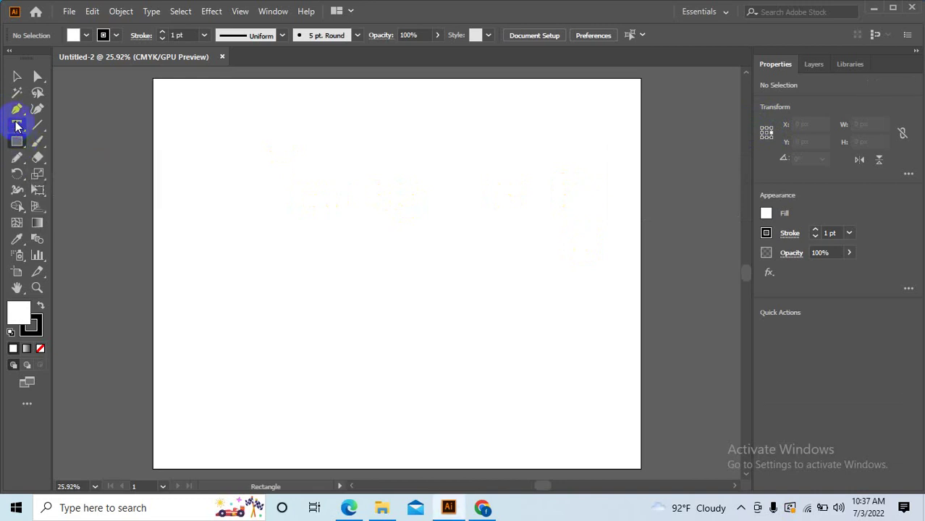
pyautogui.click(17, 126)
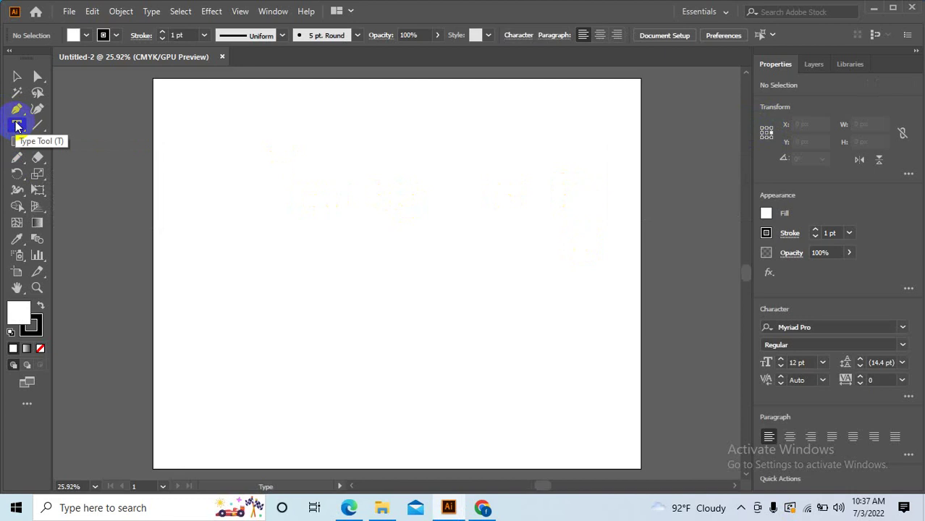
pyautogui.click(16, 126)
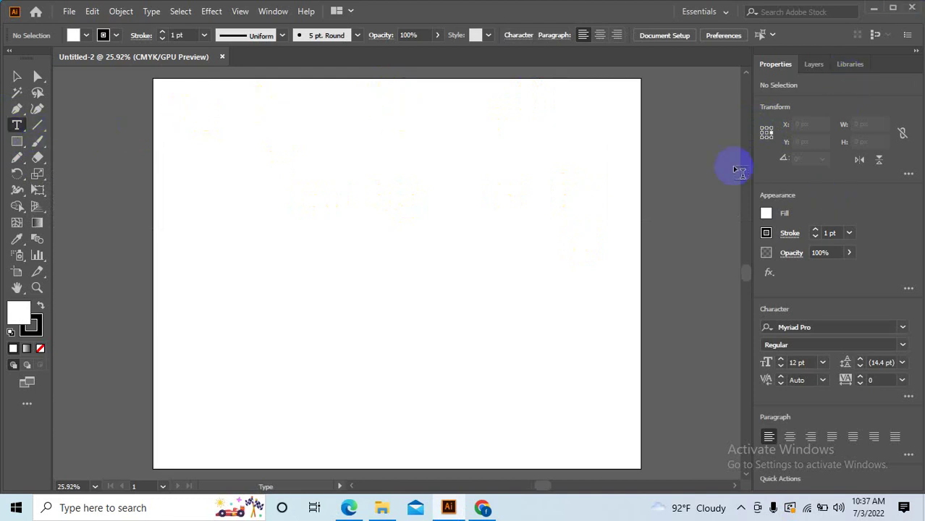
# Bring up the Character panel via Ctrl+T and Window > Type > Character.
pyautogui.press('ctrl')
pyautogui.hotkey('ctrl', 't')
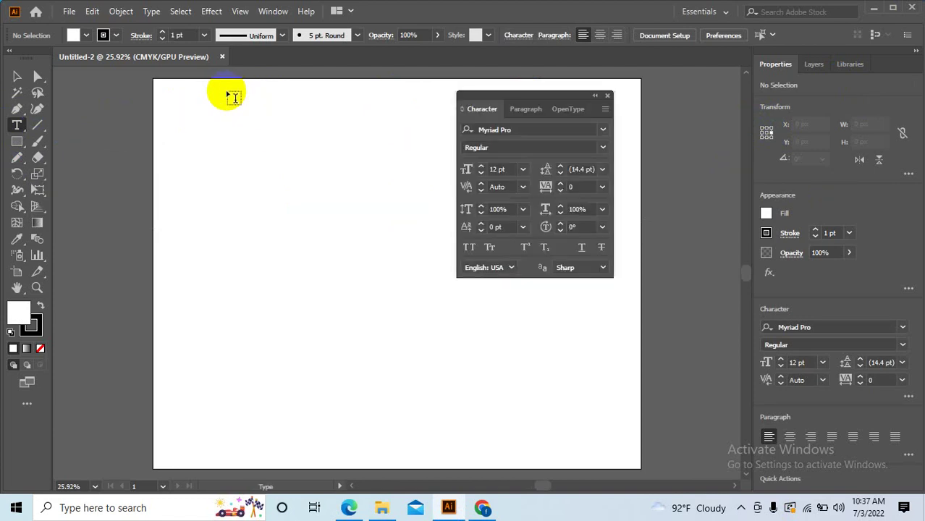
pyautogui.moveTo(562, 105)
pyautogui.mouseDown()
pyautogui.moveTo(670, 109)
pyautogui.moveTo(656, 95)
pyautogui.mouseUp()
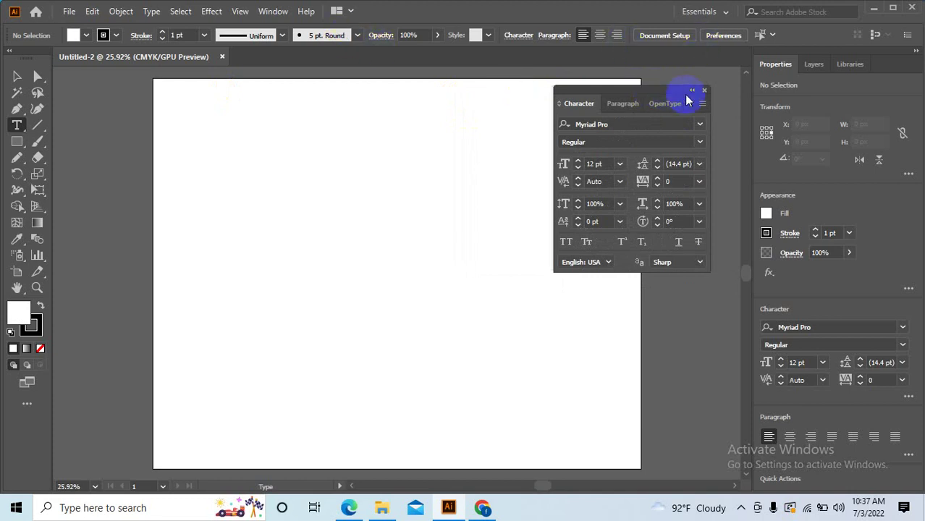
pyautogui.click(273, 12)
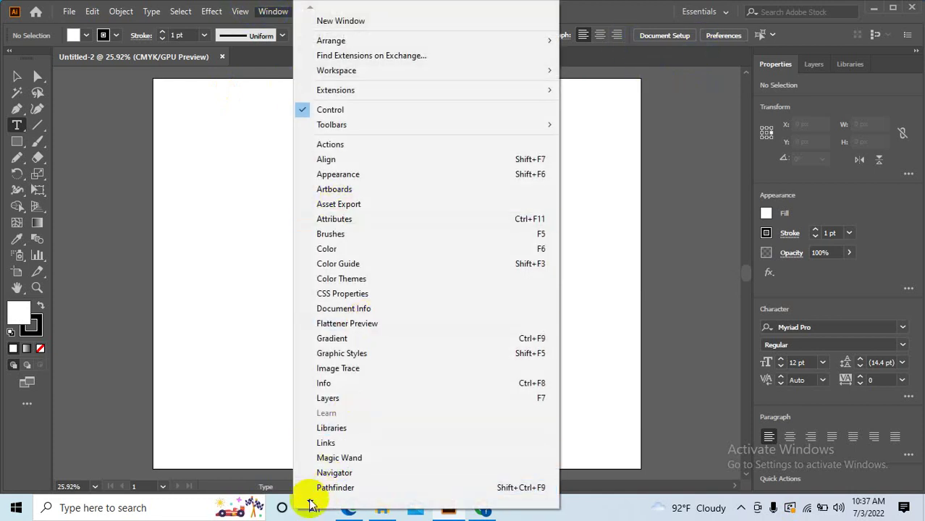
pyautogui.click(310, 501)
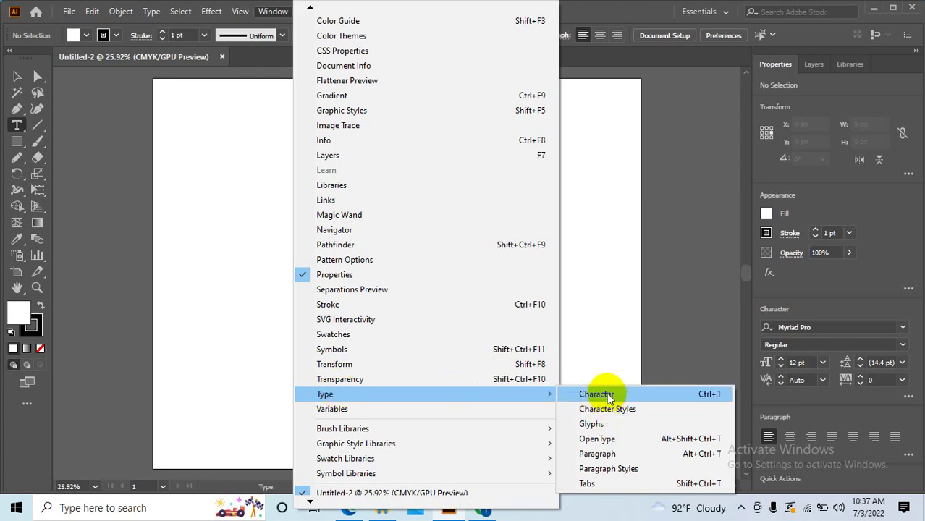
pyautogui.click(609, 397)
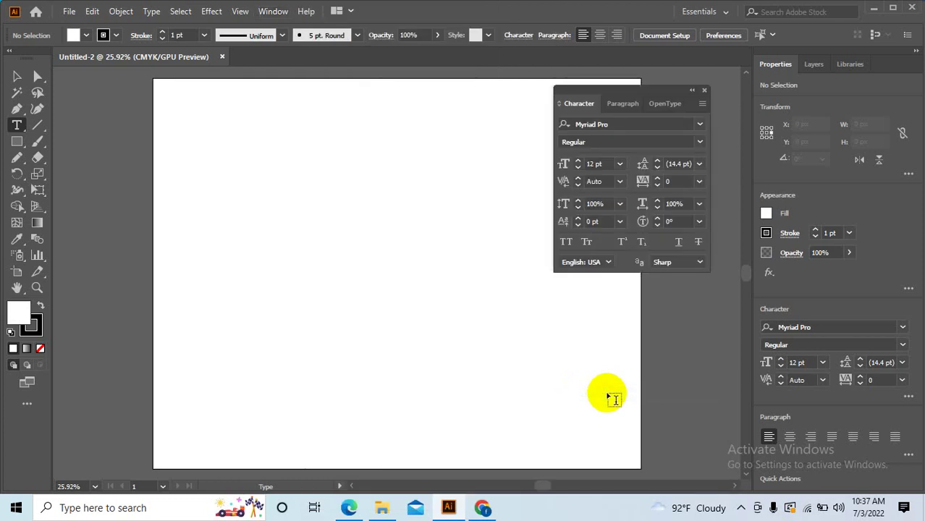
# Cycle through the Paragraph and OpenType tabs, return to Character, and reposition the panel.
pyautogui.moveTo(668, 96); pyautogui.dragTo(667, 82)
pyautogui.doubleClick(580, 100)
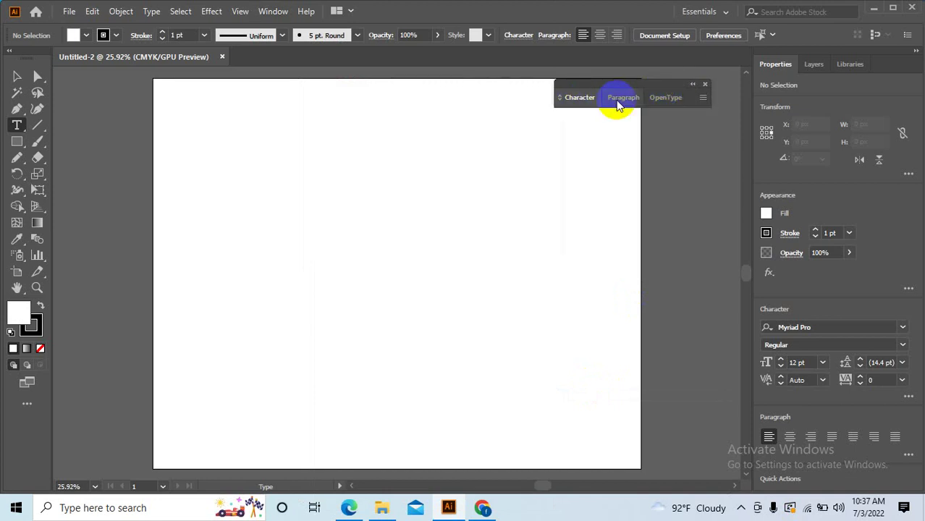
pyautogui.click(619, 102)
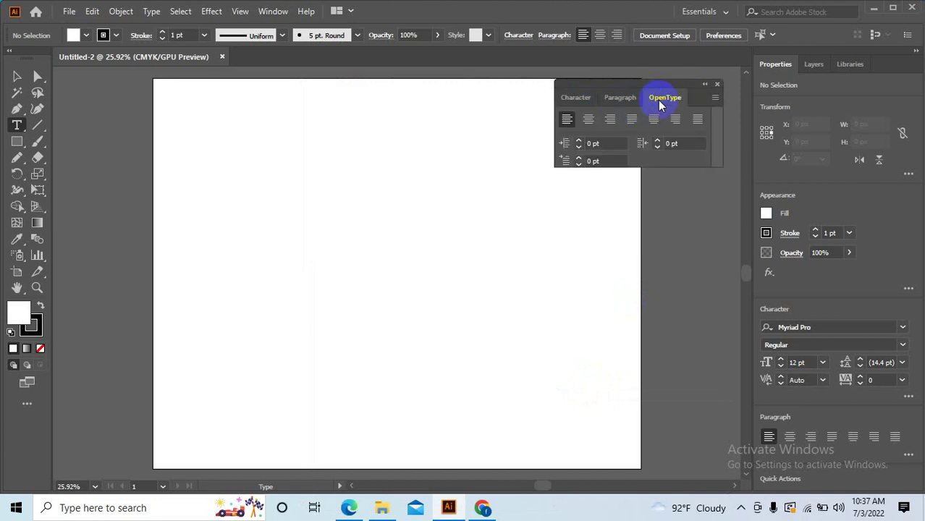
pyautogui.click(659, 100)
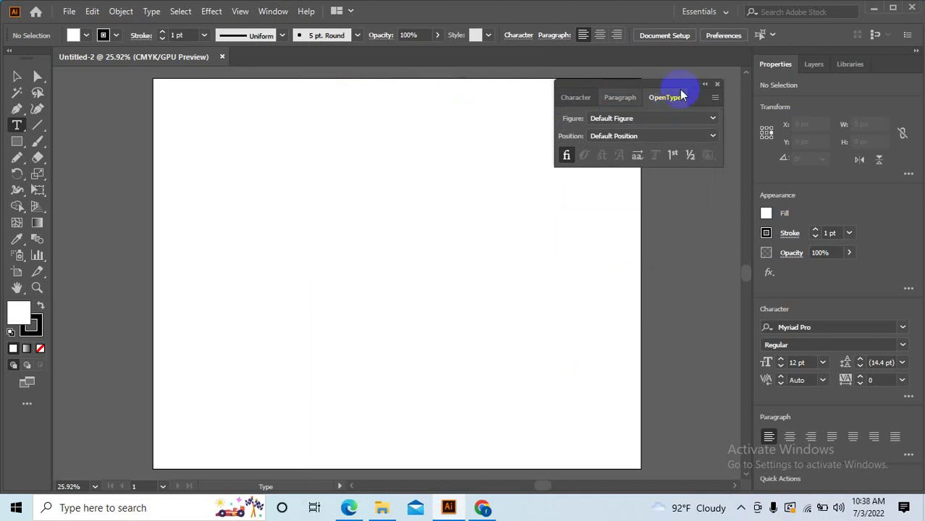
pyautogui.click(614, 103)
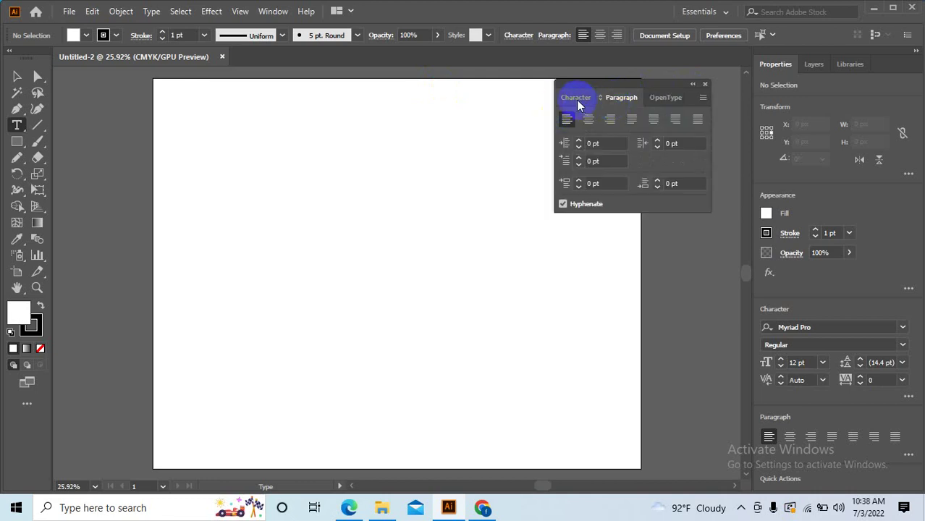
pyautogui.click(577, 101)
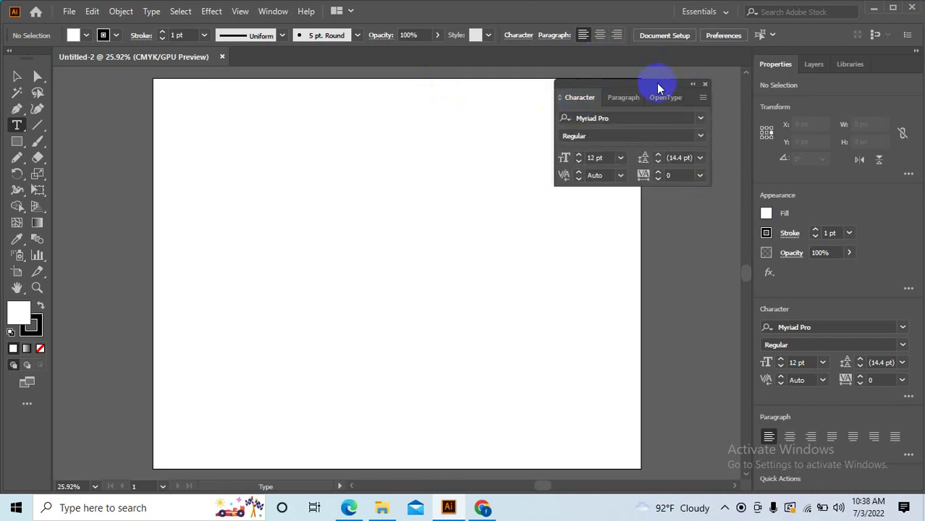
pyautogui.moveTo(650, 86); pyautogui.dragTo(642, 128)
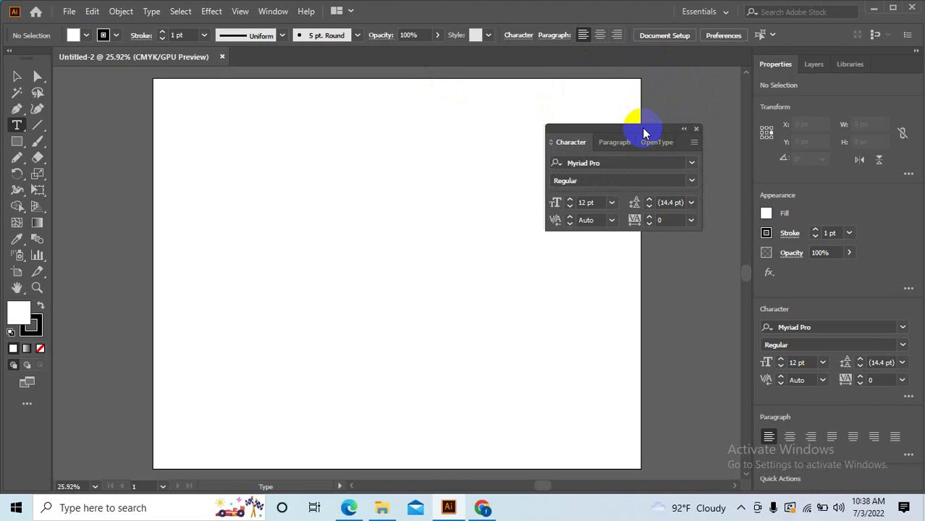
# Choose Show Options in the Character panel menu and reposition the expanded panel.
pyautogui.click(694, 142)
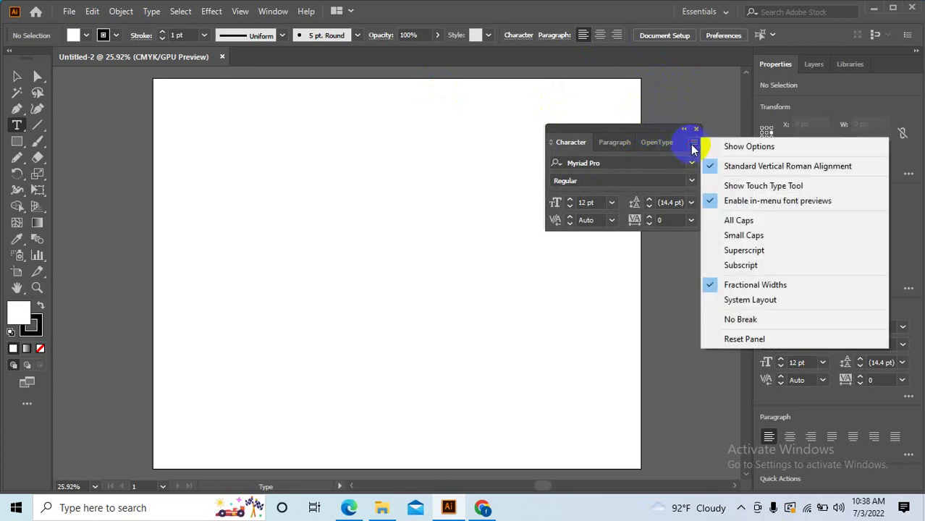
pyautogui.click(759, 148)
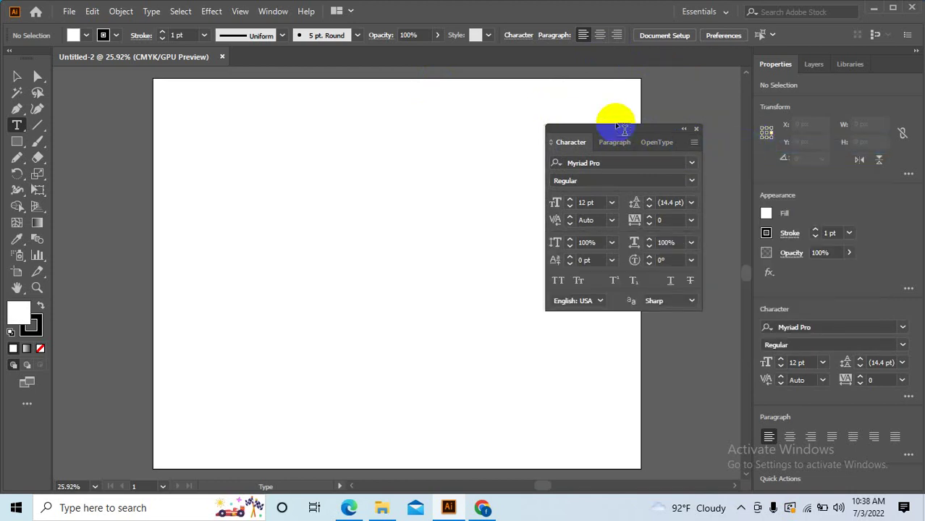
pyautogui.moveTo(622, 128); pyautogui.dragTo(638, 77)
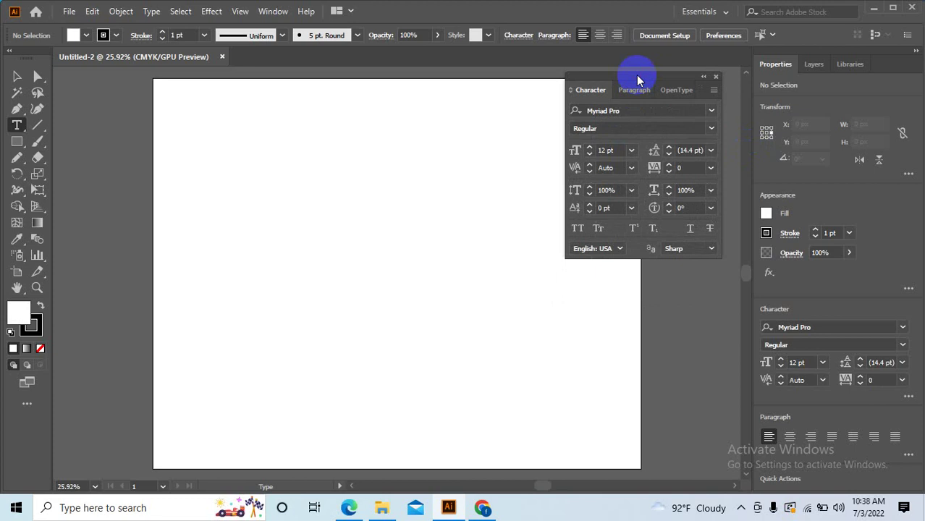
pyautogui.moveTo(637, 79); pyautogui.dragTo(649, 84)
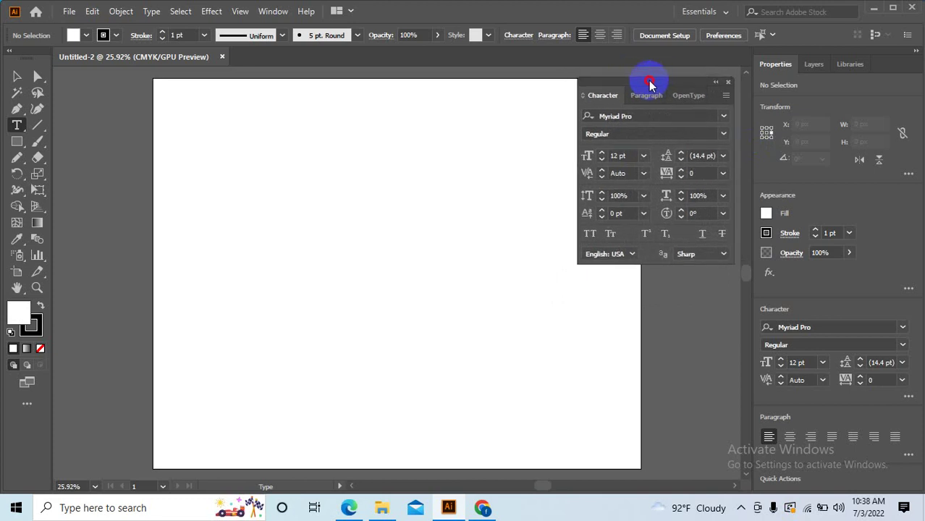
# Pick the point Type Tool and click near the artboard's top-left to add Lorem ipsum text.
pyautogui.rightClick(16, 125)
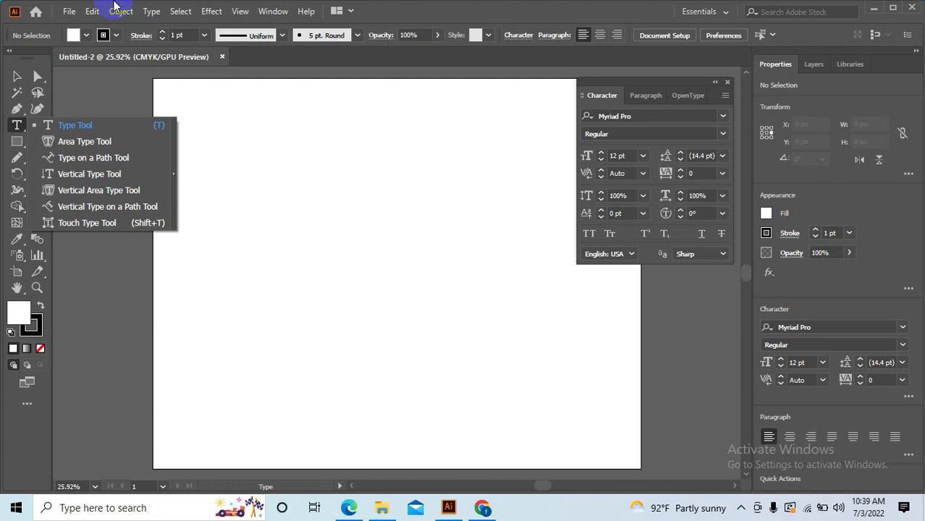
pyautogui.click(89, 126)
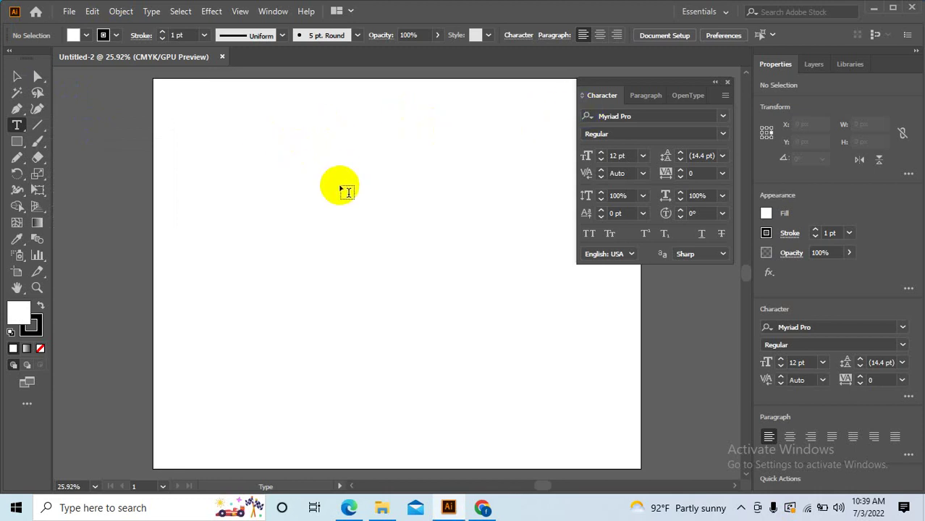
pyautogui.click(209, 126)
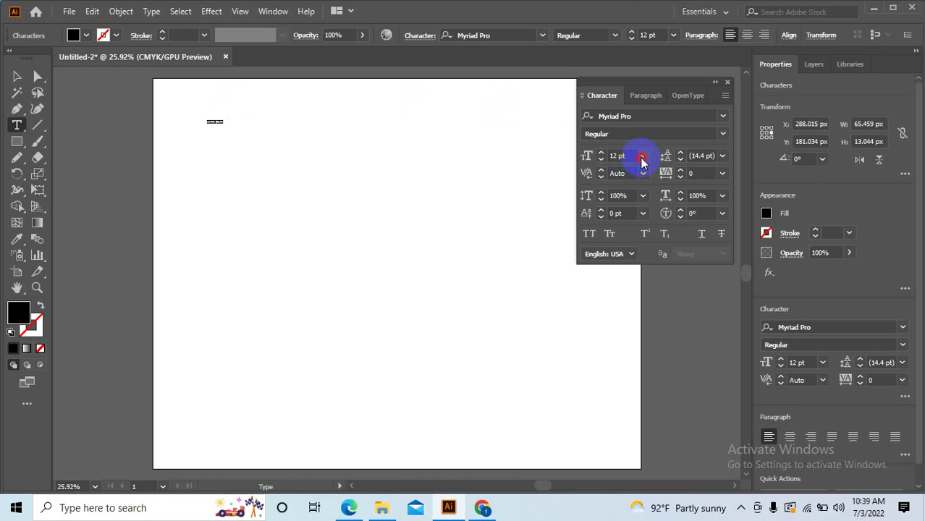
# Set the Lorem ipsum text size to 200 pt in the Character panel.
pyautogui.click(641, 162)
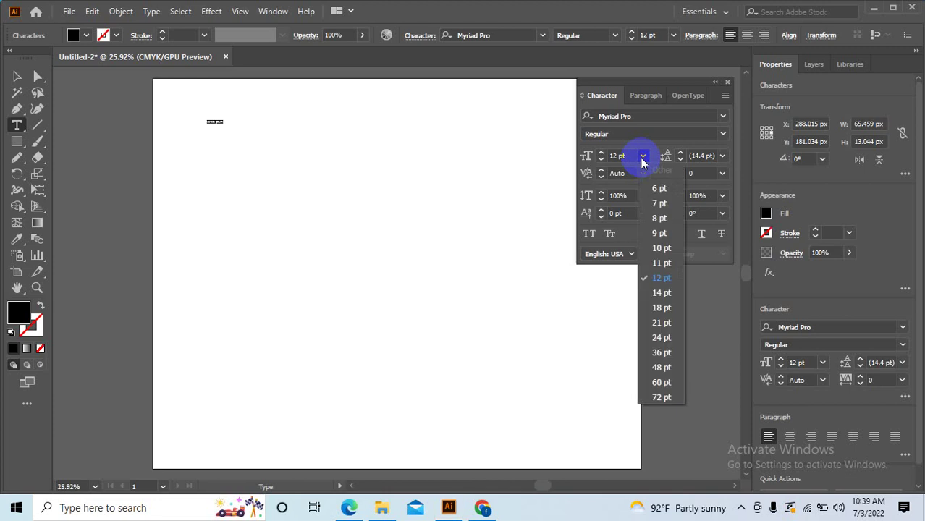
pyautogui.click(661, 398)
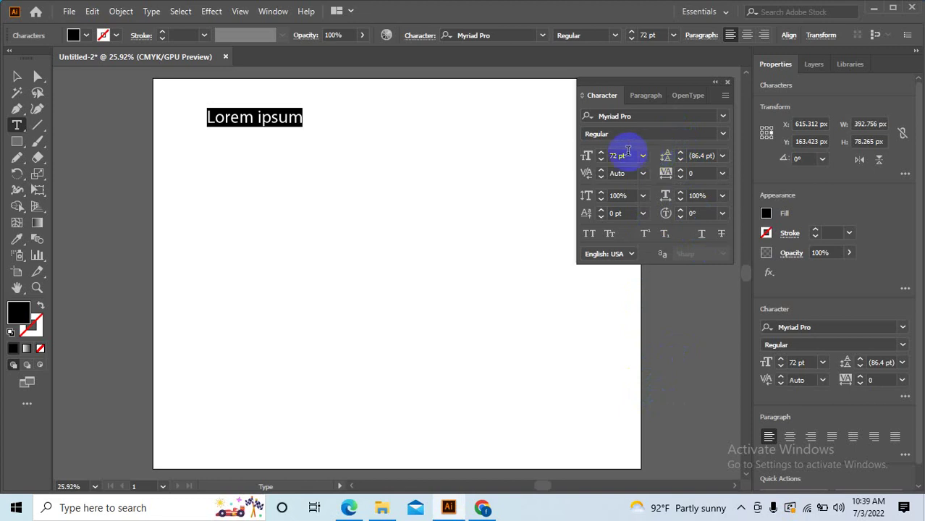
pyautogui.click(593, 150)
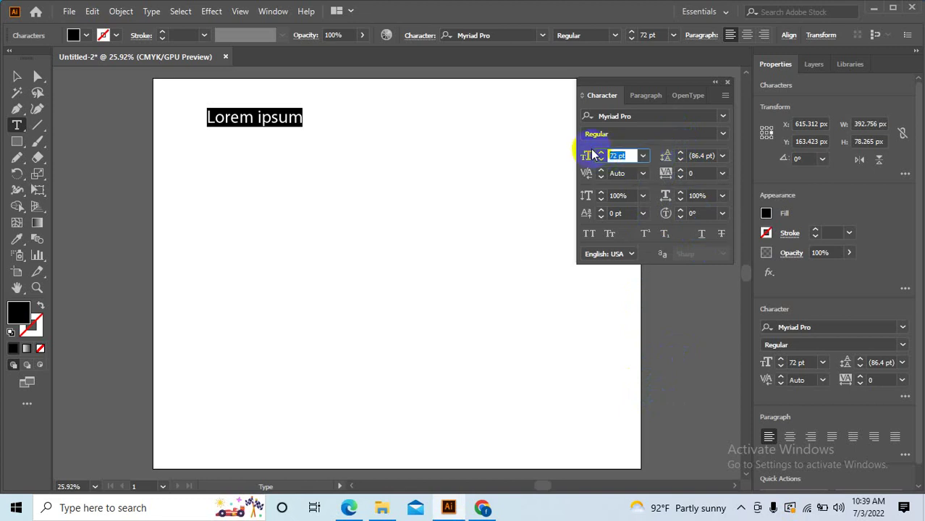
pyautogui.write('200')
pyautogui.press('Return')
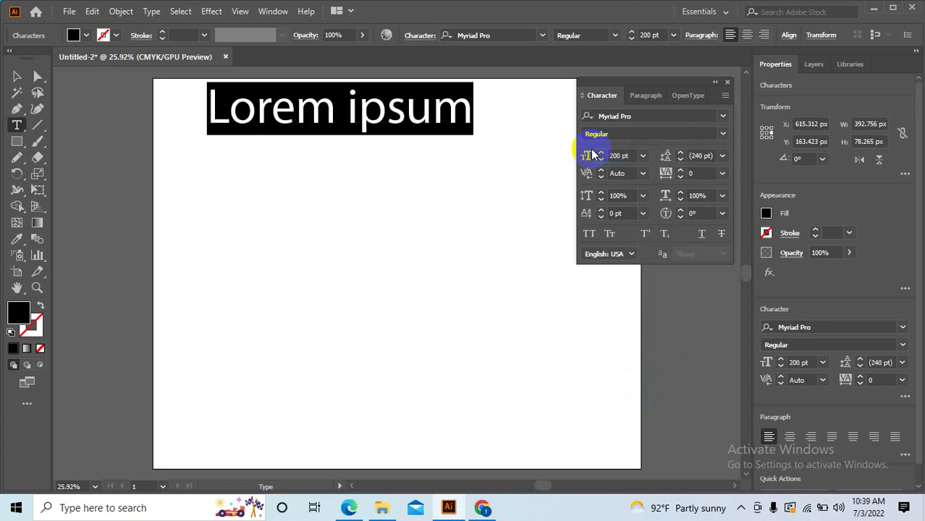
# Nudge the 200 pt text slightly left and down with the Selection tool.
pyautogui.click(16, 76)
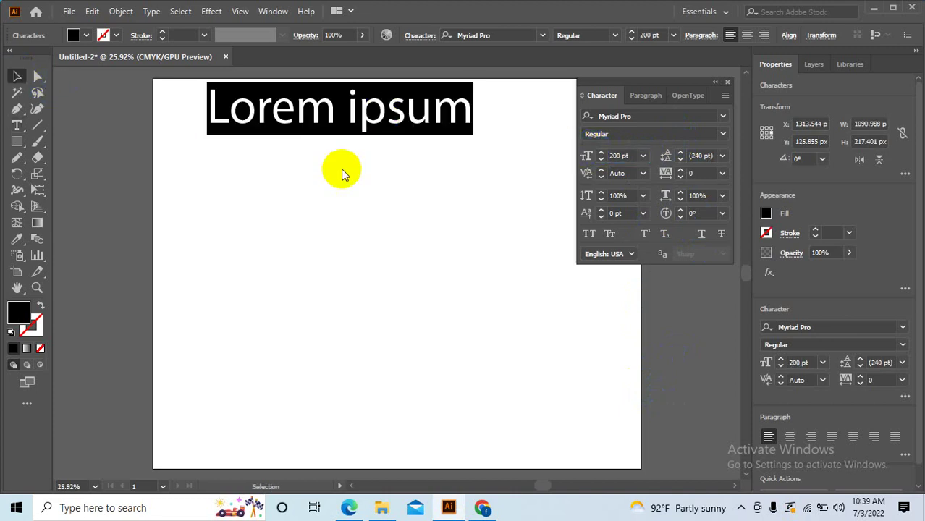
pyautogui.click(355, 141)
pyautogui.moveTo(360, 145); pyautogui.dragTo(348, 158)
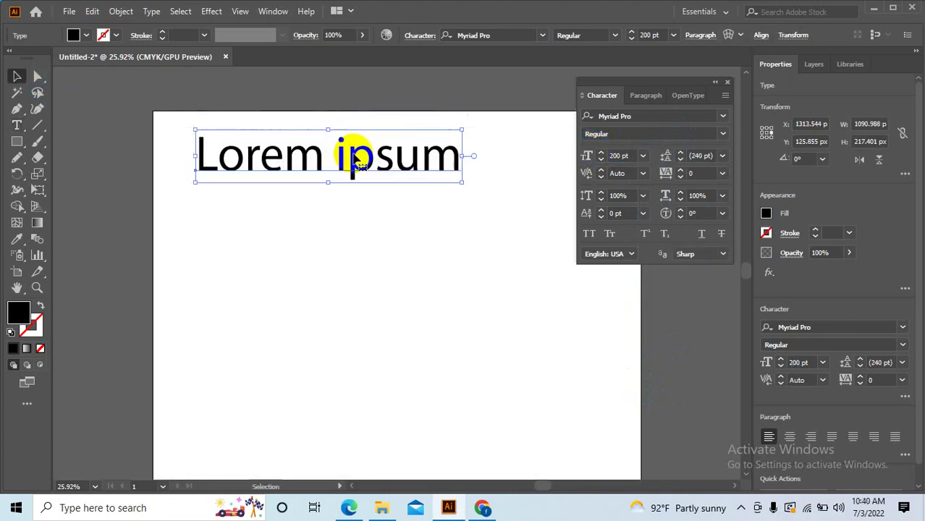
pyautogui.click(419, 227)
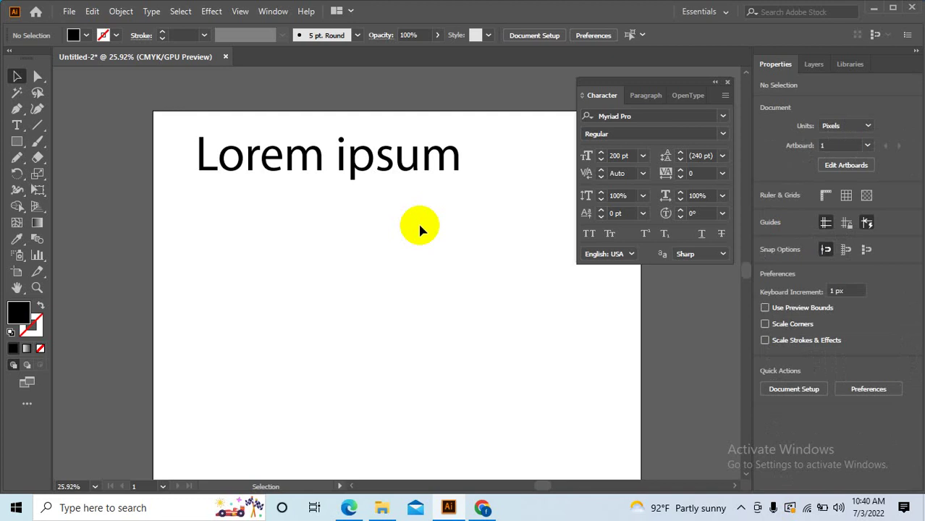
pyautogui.moveTo(378, 165); pyautogui.dragTo(364, 170)
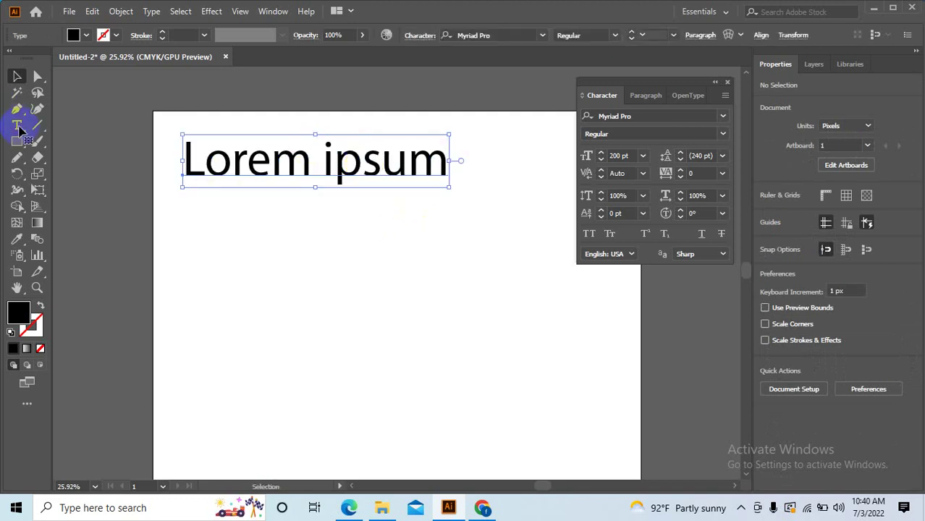
pyautogui.moveTo(19, 129); pyautogui.dragTo(67, 125)
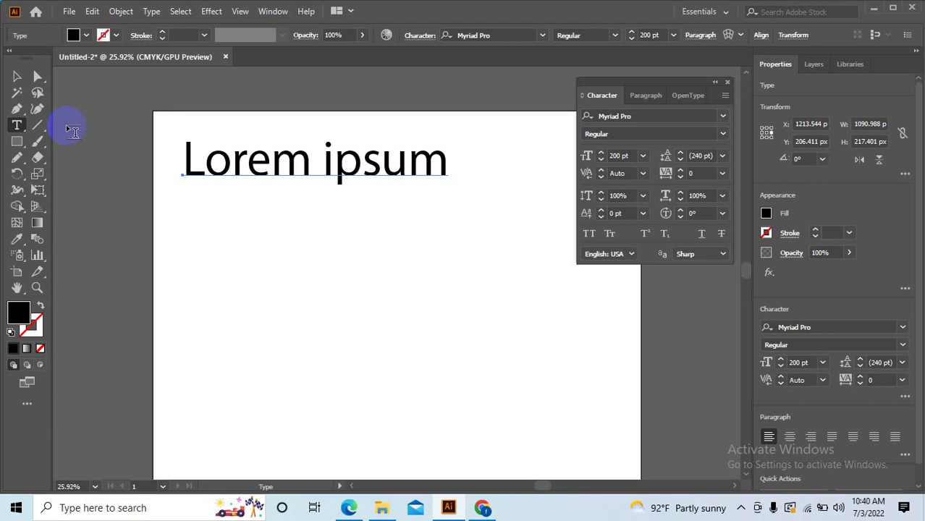
# Add a second Lorem ipsum line and drag out a placeholder-filled area text box below it.
pyautogui.click(216, 247)
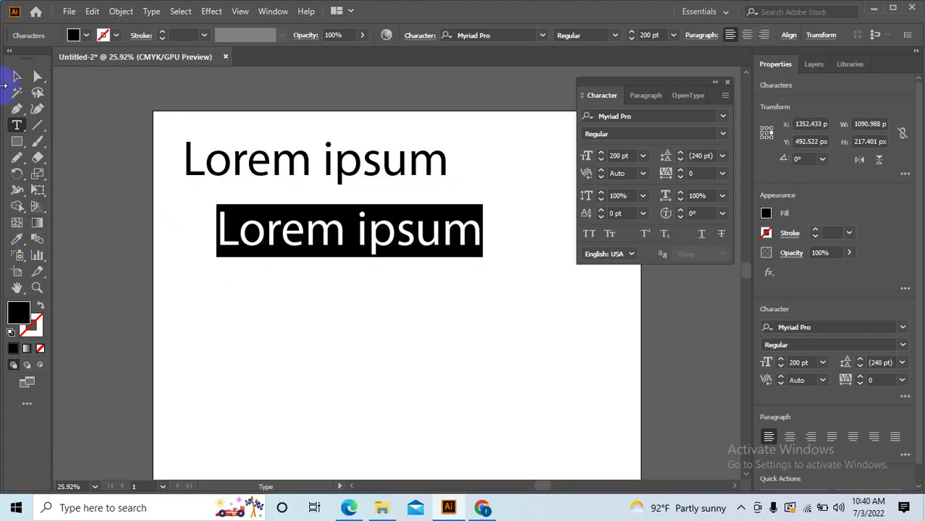
pyautogui.click(16, 76)
pyautogui.click(17, 124)
pyautogui.scroll(-3, 175, 200)
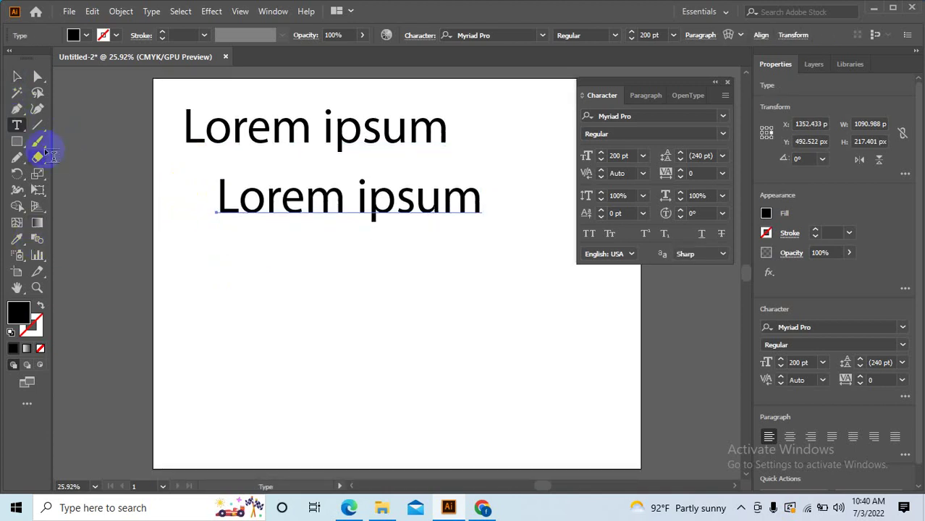
pyautogui.click(207, 195)
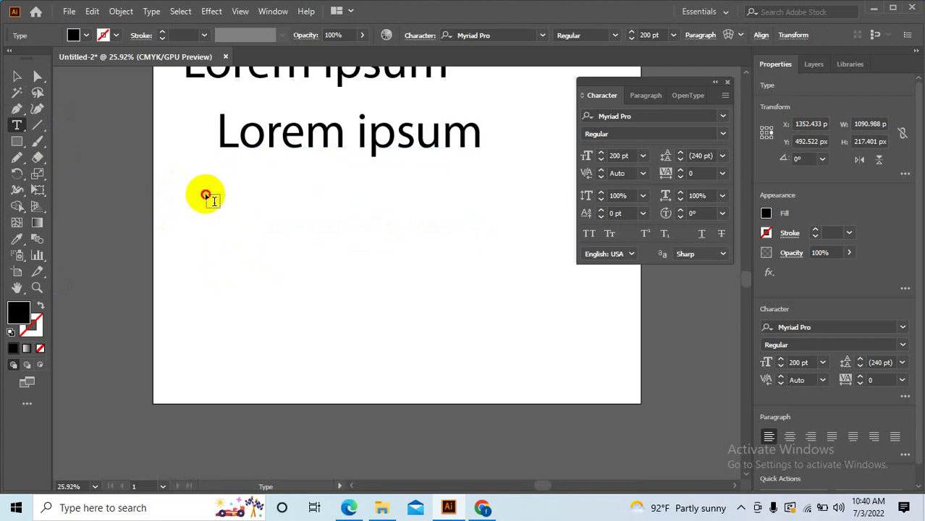
pyautogui.moveTo(206, 195)
pyautogui.mouseDown()
pyautogui.moveTo(573, 378)
pyautogui.moveTo(575, 396)
pyautogui.mouseUp()
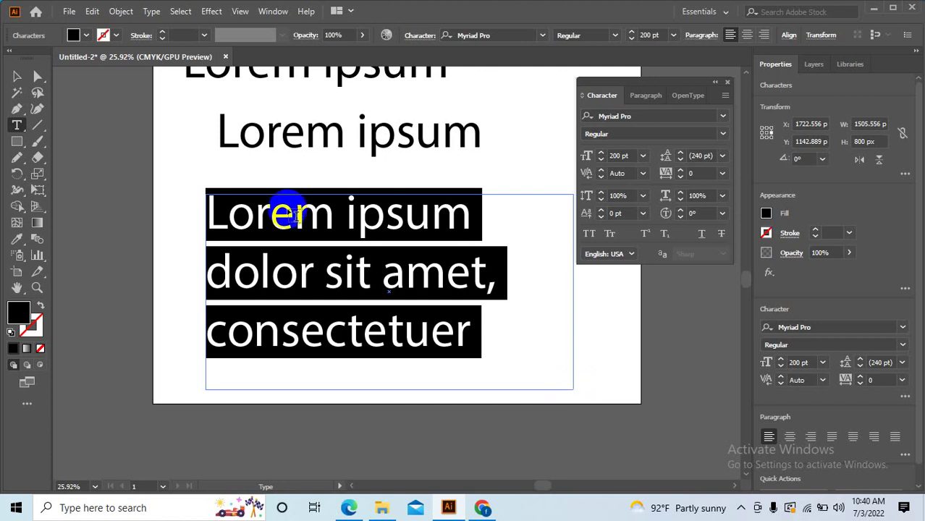
# Exit text editing, then select and delete the top Lorem ipsum line.
pyautogui.click(16, 77)
pyautogui.click(654, 360)
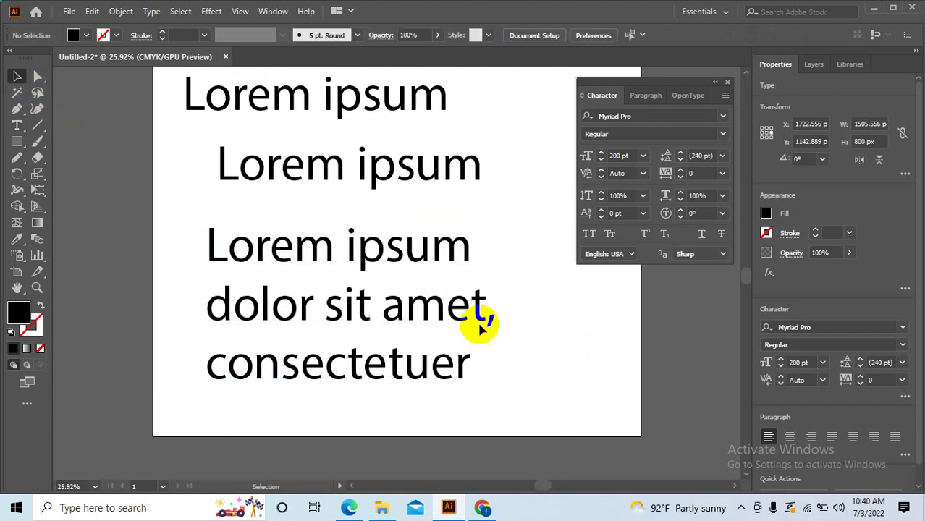
pyautogui.scroll(2, 405, 247)
pyautogui.moveTo(333, 134); pyautogui.dragTo(304, 124)
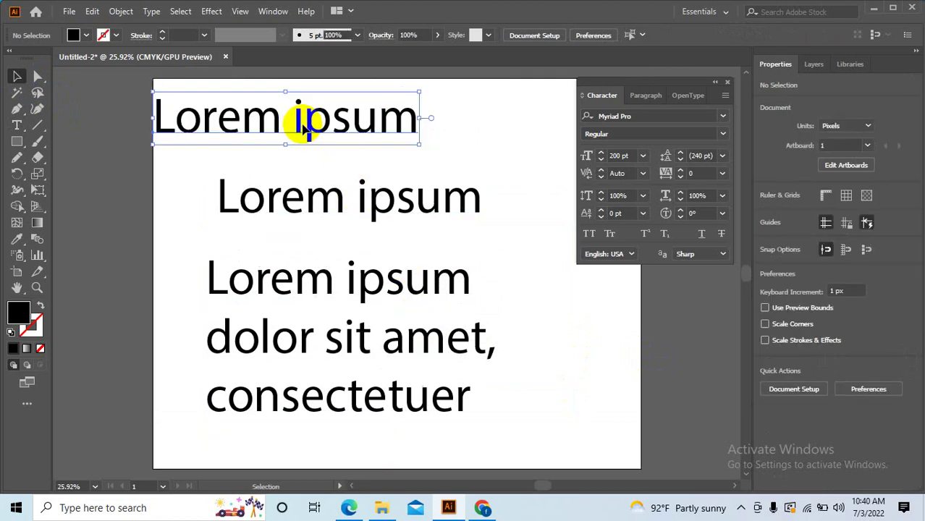
pyautogui.press('Delete')
# Choose the point Type Tool, then switch to the Selection tool and shift the Character panel.
pyautogui.click(16, 126)
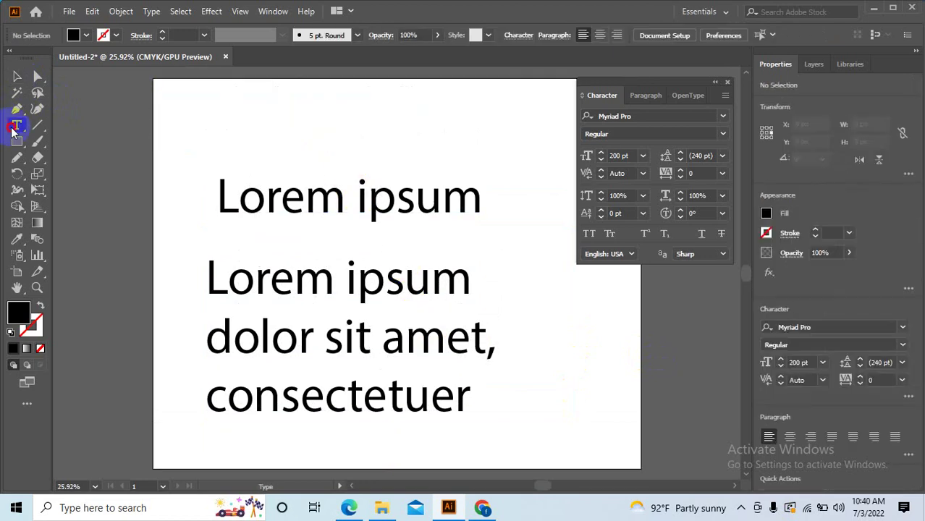
pyautogui.click(12, 129)
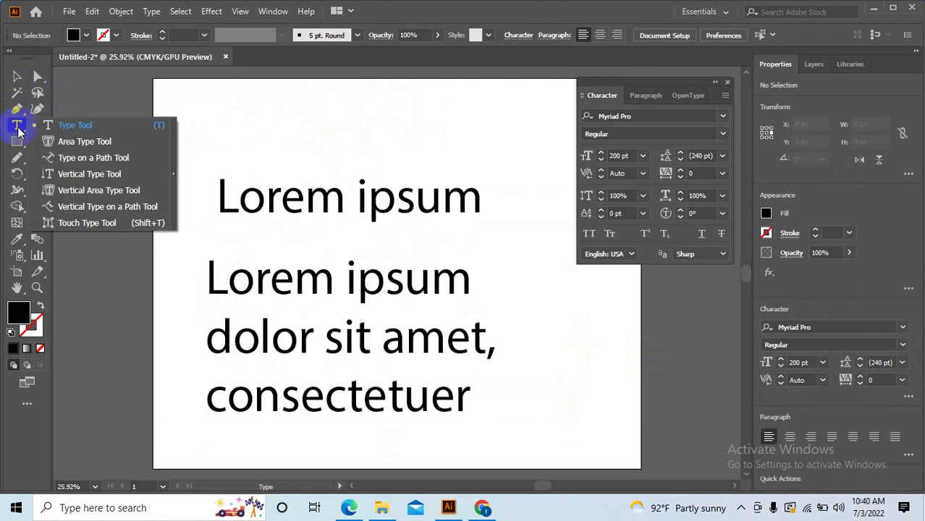
pyautogui.click(76, 126)
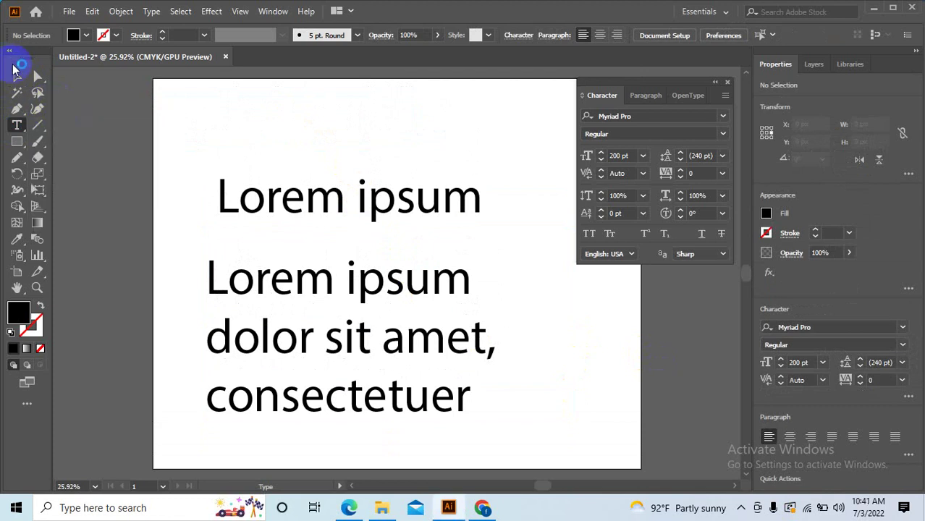
pyautogui.click(17, 76)
pyautogui.click(201, 124)
pyautogui.moveTo(648, 85); pyautogui.dragTo(624, 89)
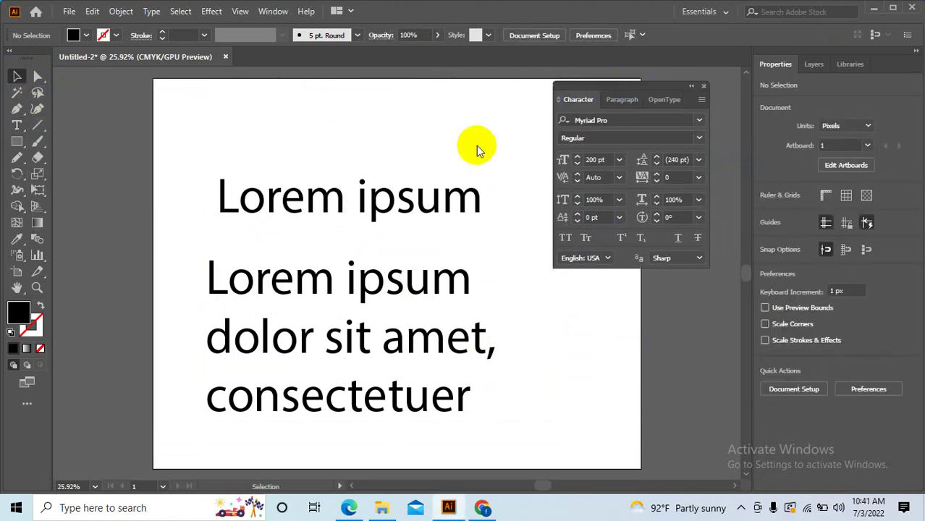
# Marquee-select both Lorem ipsum text objects and delete them.
pyautogui.moveTo(351, 254); pyautogui.dragTo(550, 443)
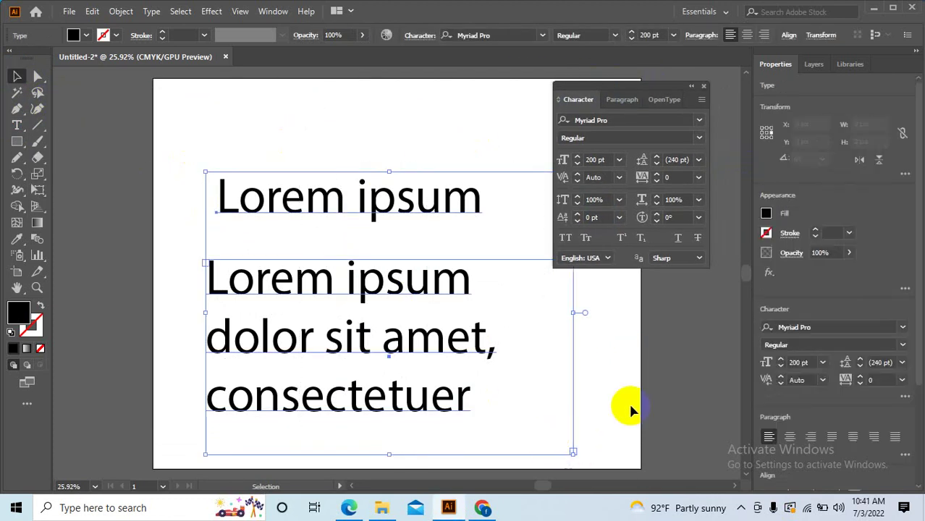
pyautogui.press('Delete')
pyautogui.click(619, 99)
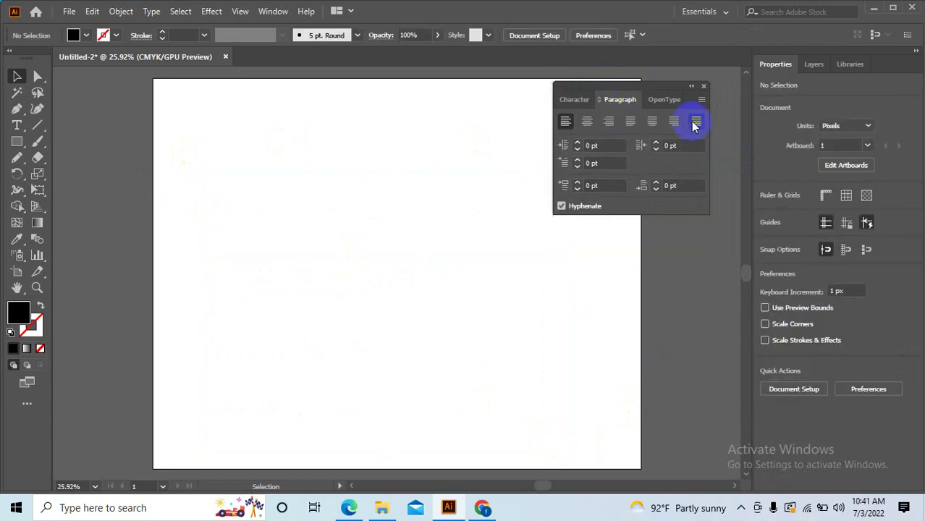
pyautogui.moveTo(645, 83); pyautogui.dragTo(653, 84)
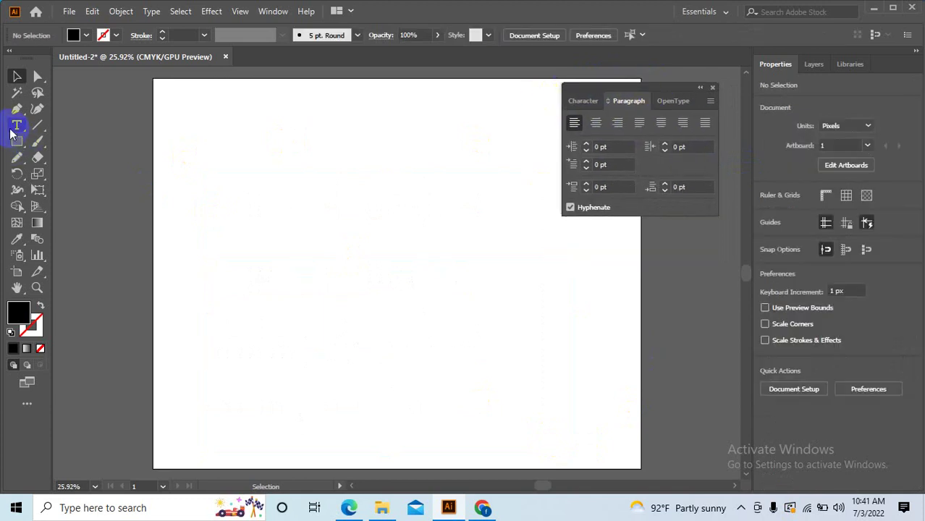
pyautogui.click(17, 125)
# Set the font size to 72 pt in the Character panel.
pyautogui.click(596, 103)
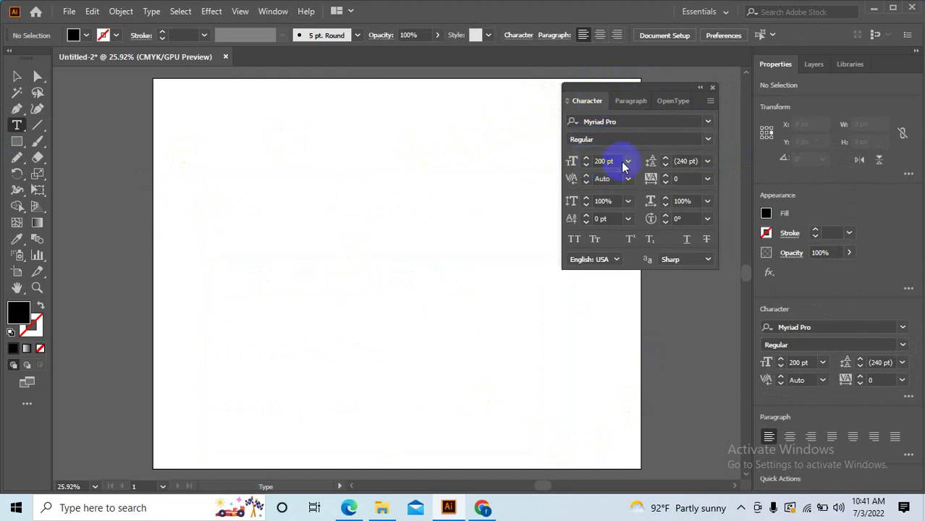
pyautogui.click(608, 162)
pyautogui.write('7')
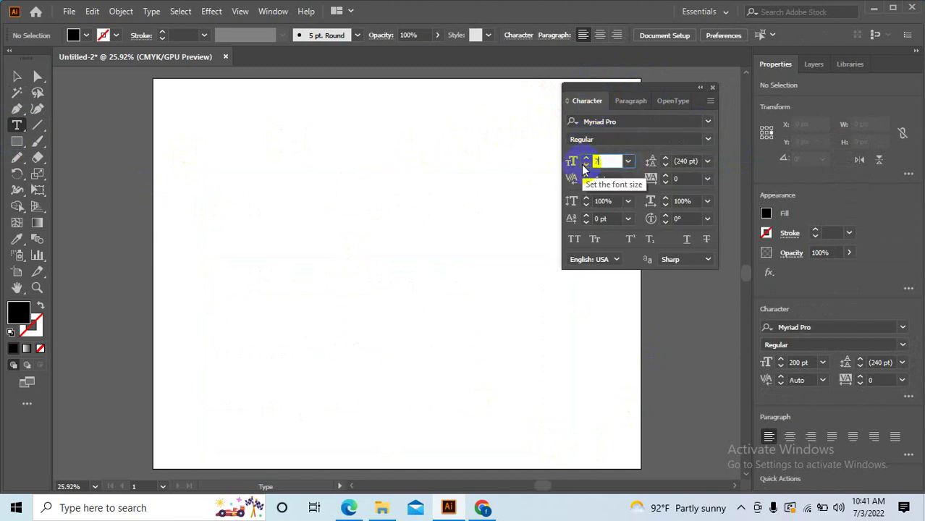
pyautogui.write('2')
pyautogui.press('Return')
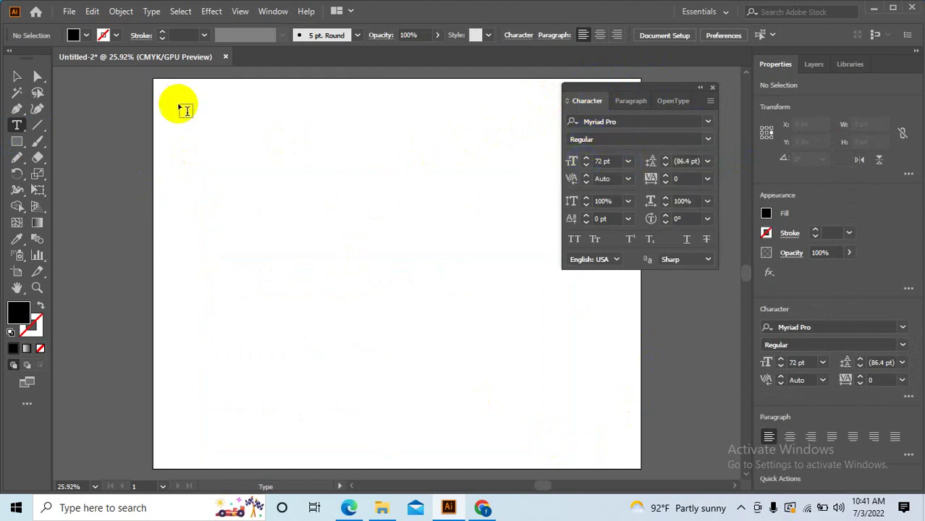
# Drag a text frame across the artboard so it fills with 72 pt Lorem ipsum placeholder text.
pyautogui.moveTo(172, 97)
pyautogui.mouseDown()
pyautogui.moveTo(527, 345)
pyautogui.moveTo(599, 378)
pyautogui.mouseUp()
pyautogui.click(17, 76)
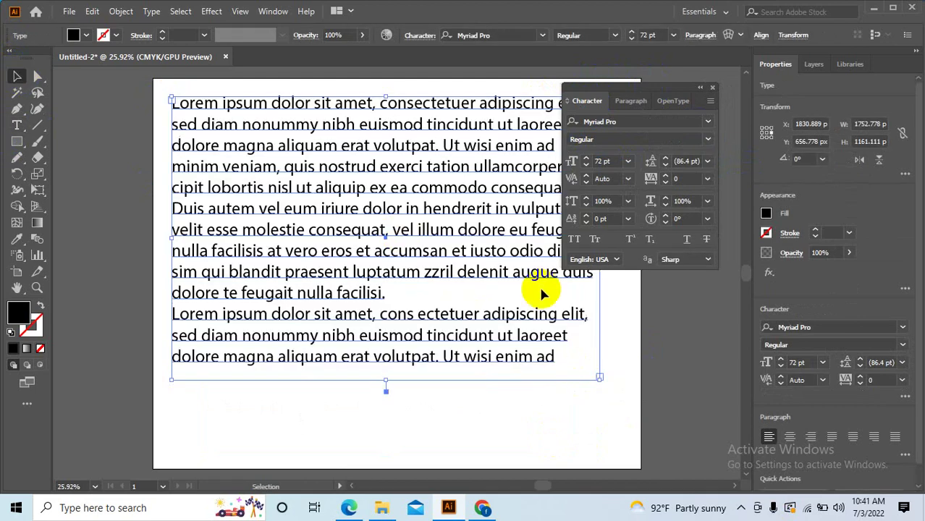
pyautogui.scroll(3, 541, 291)
pyautogui.scroll(1, 588, 324)
pyautogui.scroll(1, 601, 352)
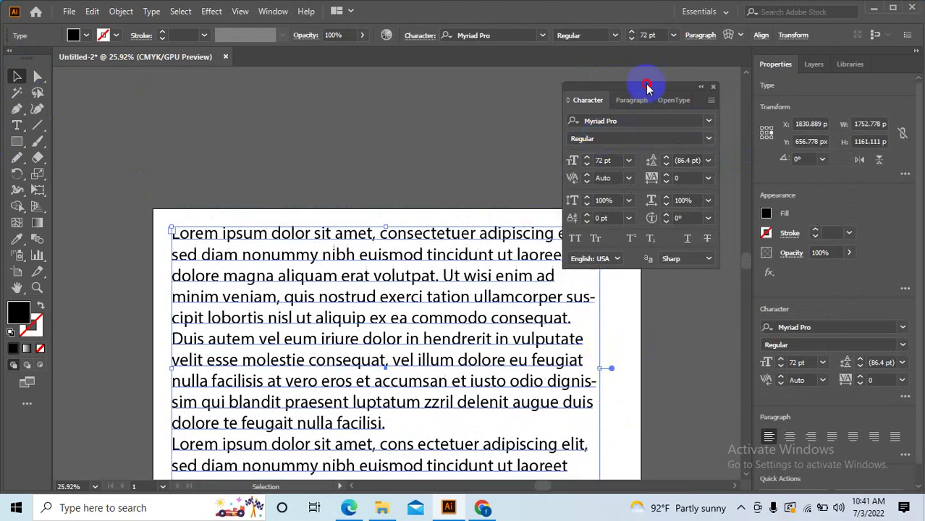
pyautogui.moveTo(646, 87); pyautogui.dragTo(745, 87)
pyautogui.scroll(-2, 533, 149)
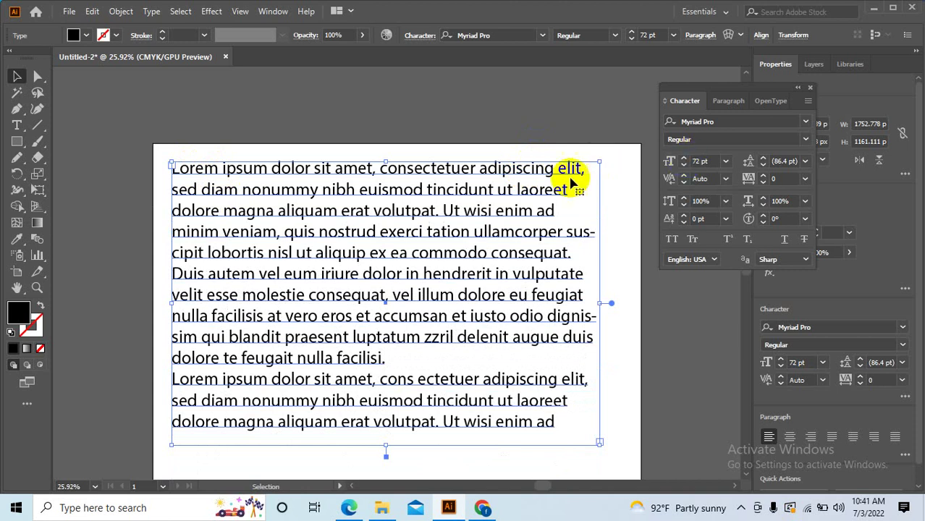
pyautogui.click(727, 101)
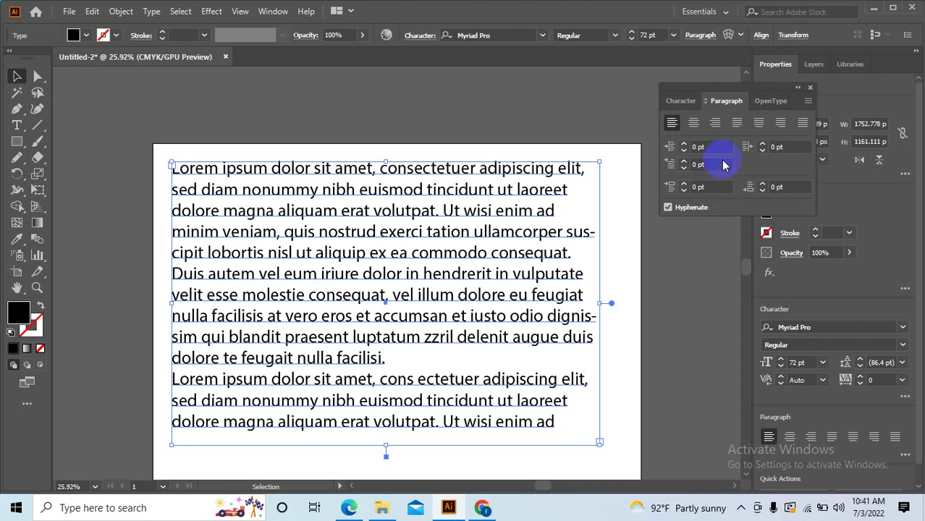
# Center the text, delete 'volutpat. Ut wisi enim ad' and 'in hendrerit…eu feugiat', and break before 'nulla'.
pyautogui.click(693, 123)
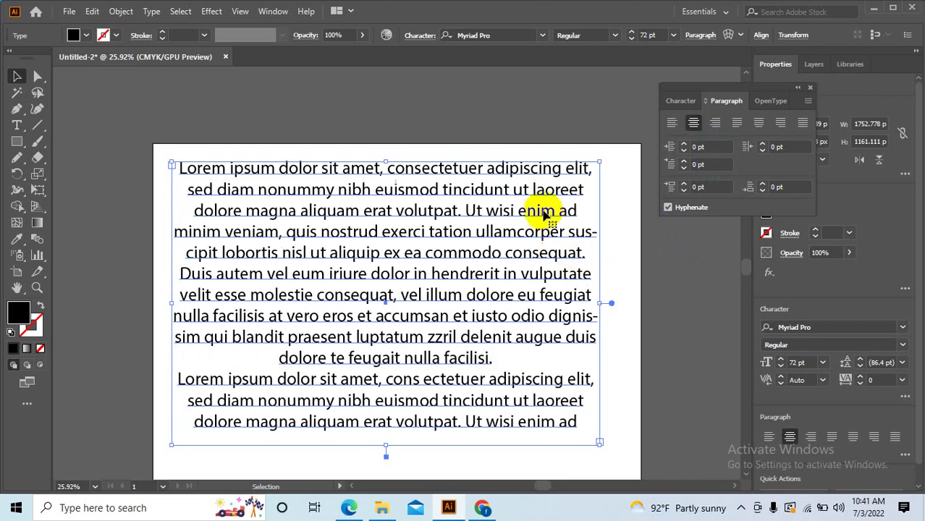
pyautogui.click(478, 462)
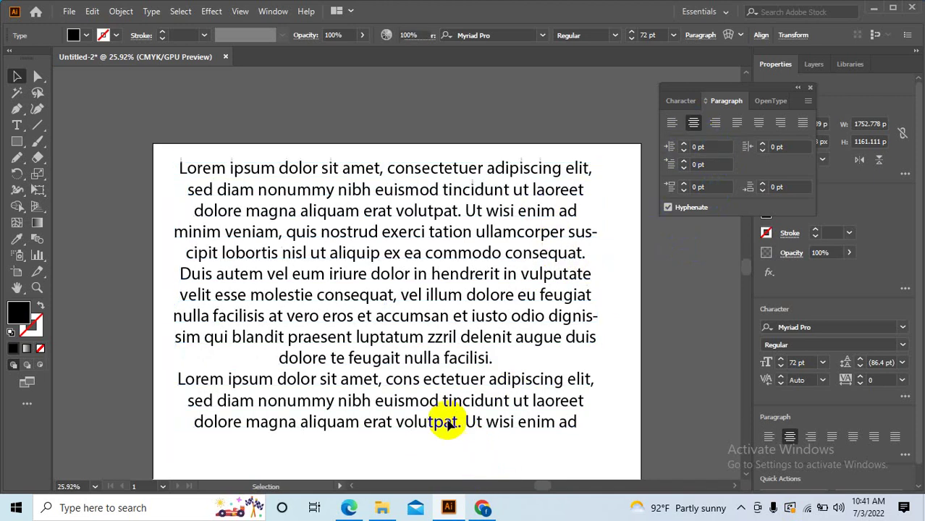
pyautogui.doubleClick(396, 421)
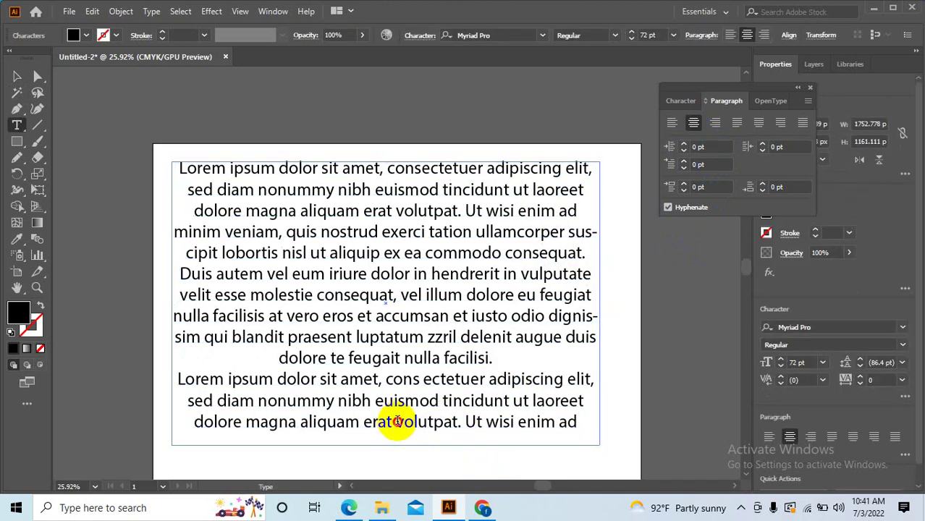
pyautogui.moveTo(396, 422); pyautogui.dragTo(641, 423)
pyautogui.press('BackSpace')
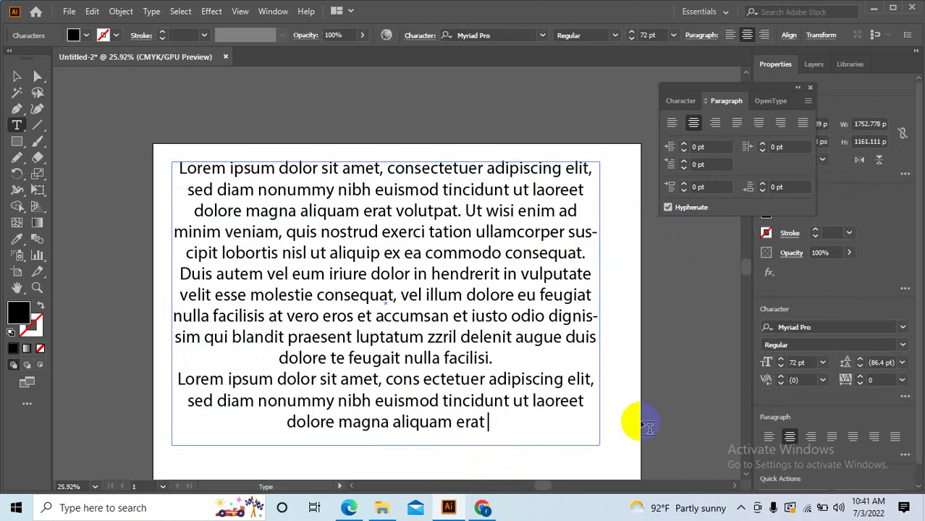
pyautogui.moveTo(414, 274); pyautogui.dragTo(620, 294)
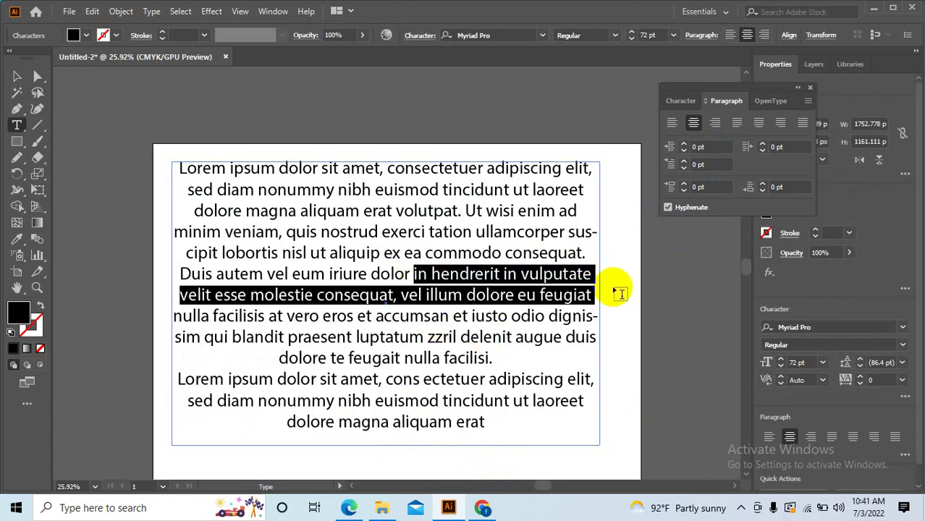
pyautogui.press('BackSpace')
pyautogui.press('Return')
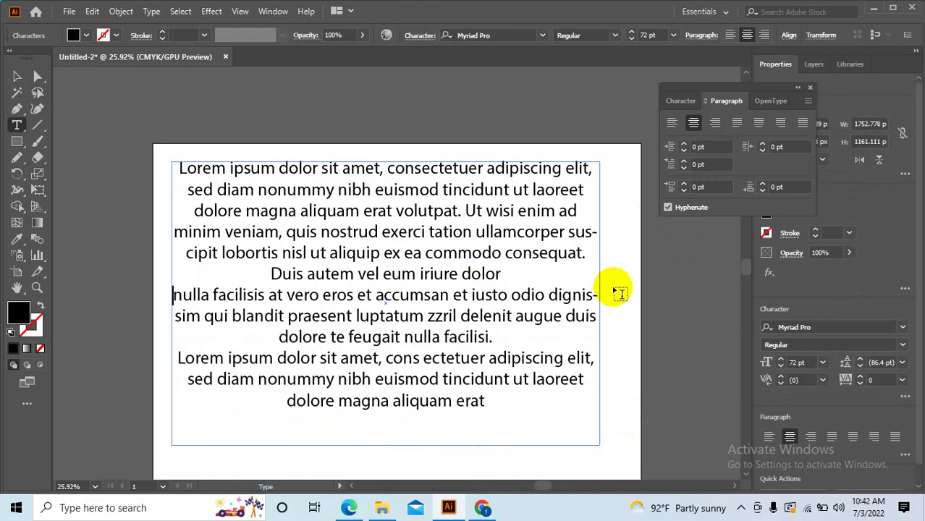
# Reselect the text frame and right-align its paragraph text.
pyautogui.click(16, 77)
pyautogui.click(512, 149)
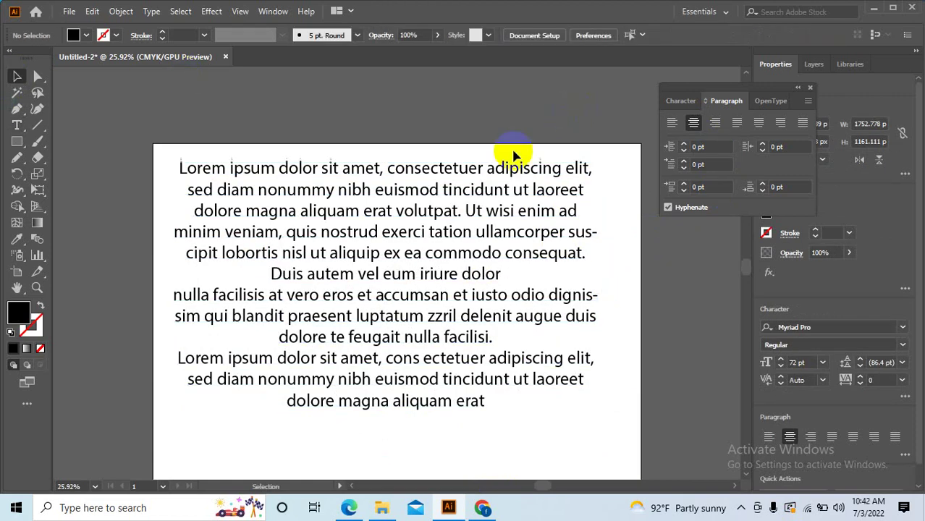
pyautogui.click(459, 189)
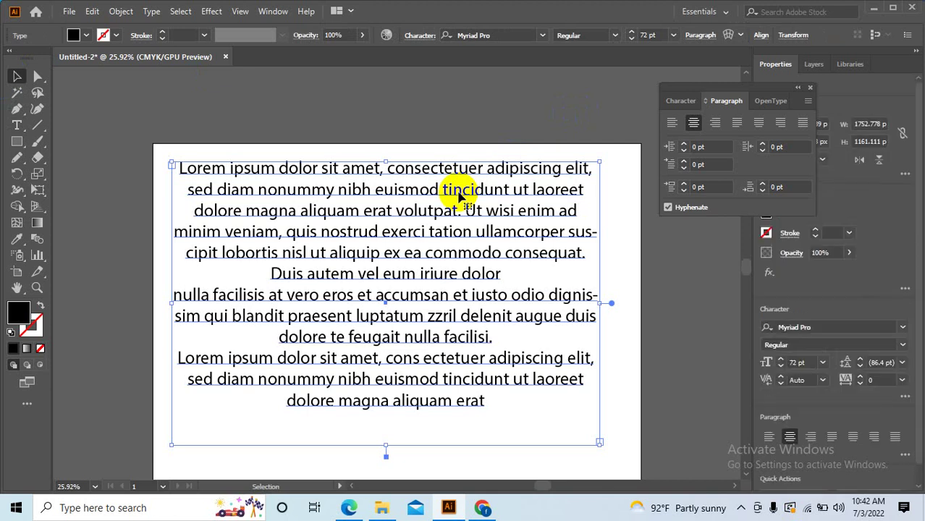
pyautogui.click(716, 123)
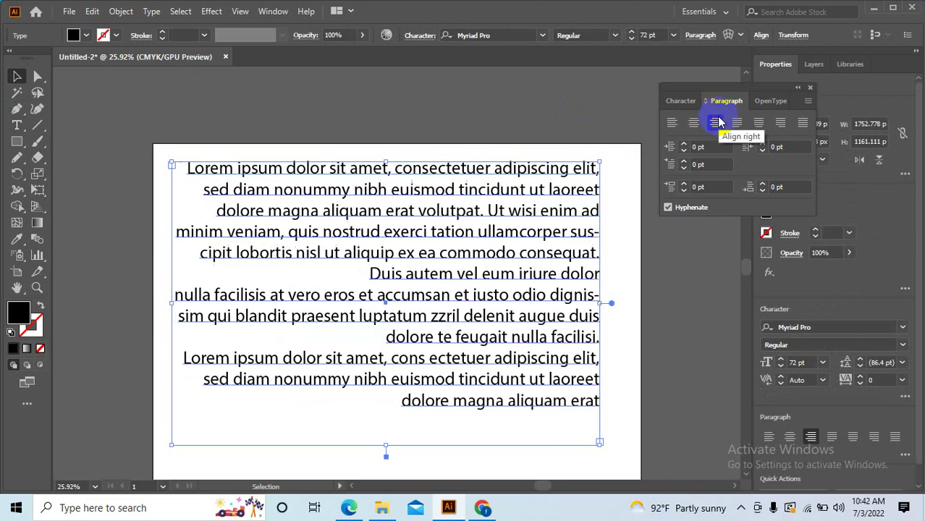
pyautogui.click(394, 407)
pyautogui.click(410, 404)
# Insert the filler string 'jjashajhaj…' directly before 'dolore' in the last line.
pyautogui.doubleClick(410, 402)
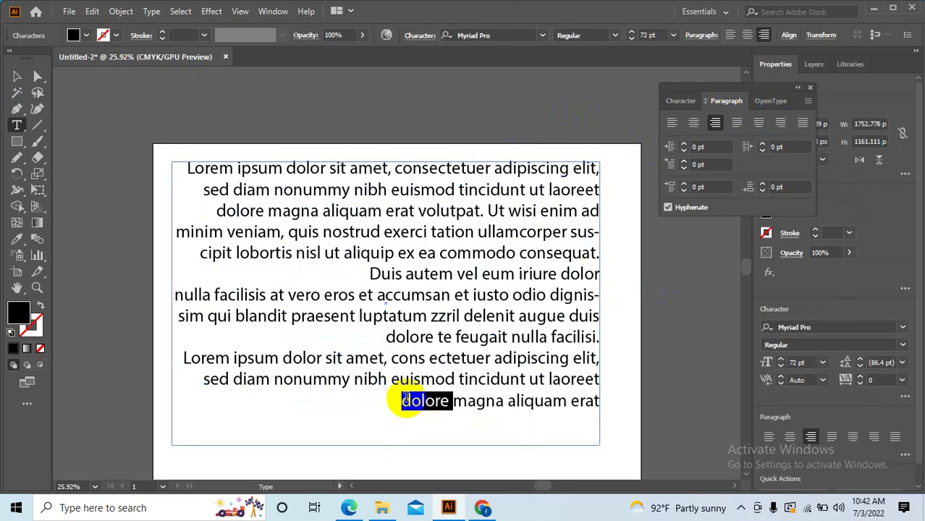
pyautogui.click(402, 403)
pyautogui.write('jjashajhaj')
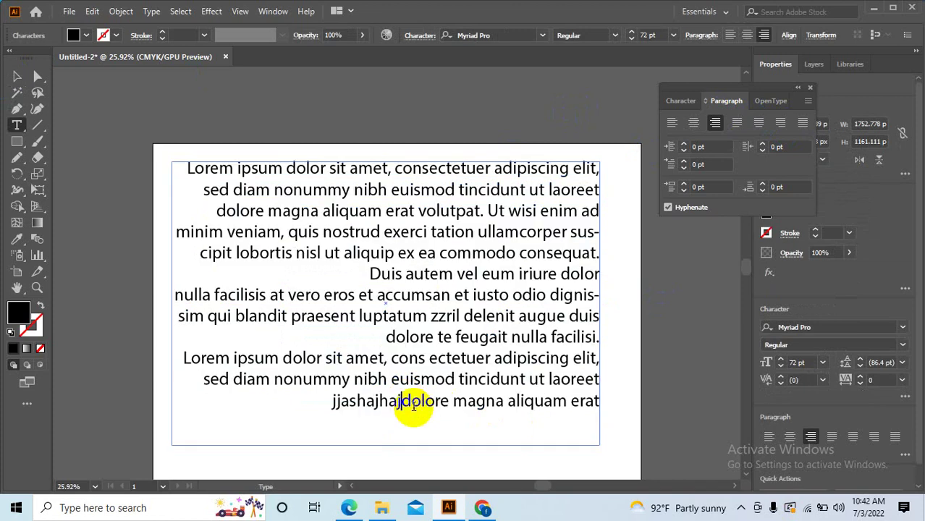
pyautogui.write('hahjahahdajhashajd')
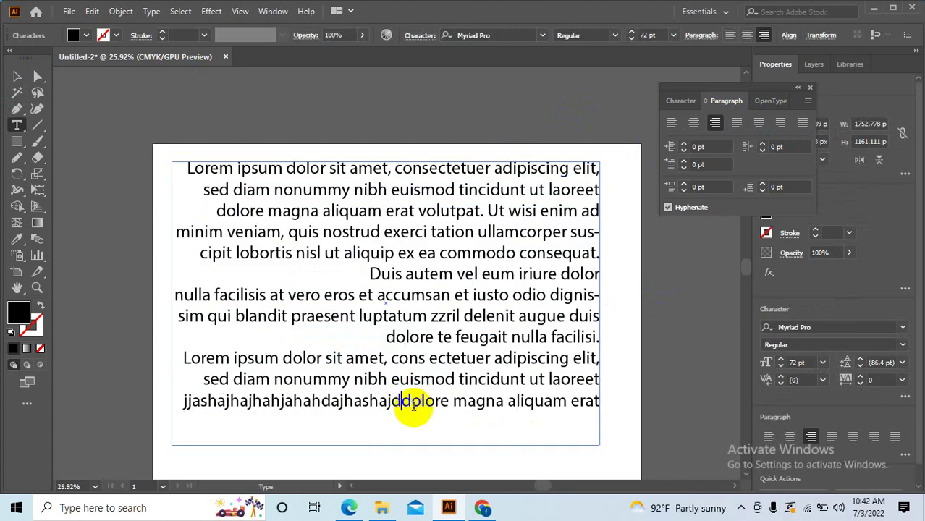
pyautogui.write('ahhdajdasj')
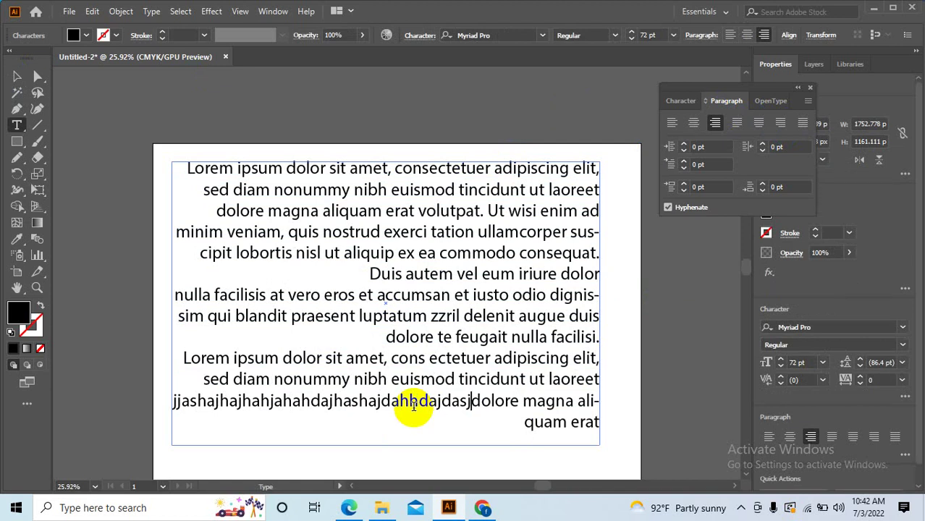
pyautogui.write("sdak'dlaksjd")
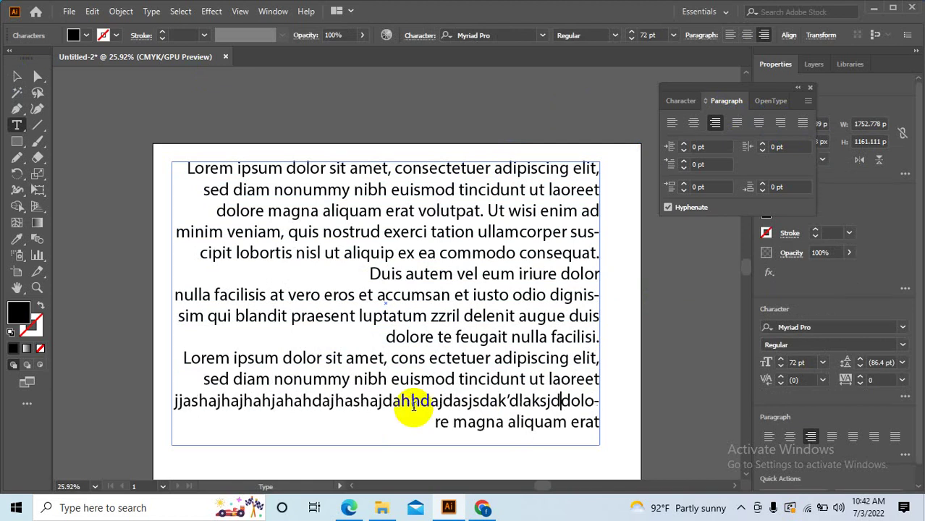
pyautogui.write('jasdjajsdasjdjasjdadjadjahsdjasd')
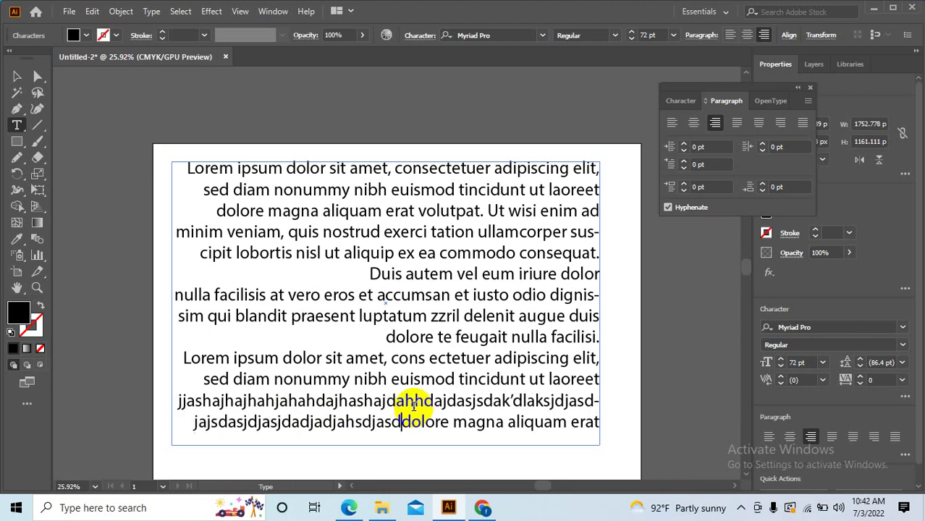
pyautogui.write('jasdasjdjsdjad')
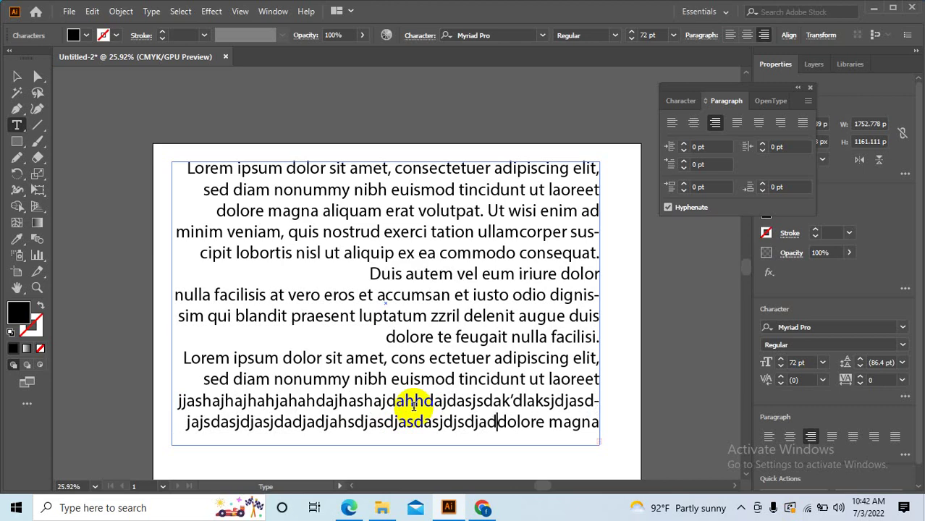
# Delete the placeholder paragraph text frame from the artboard.
pyautogui.click(17, 77)
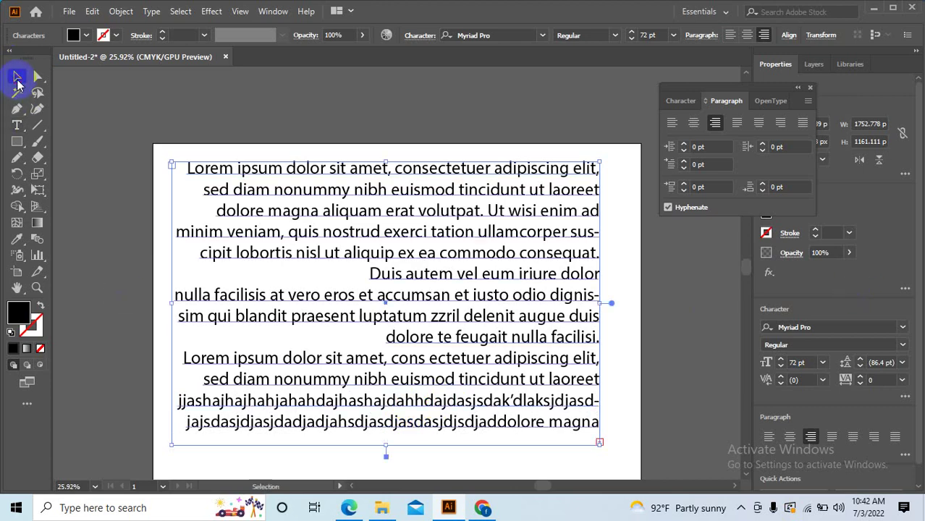
pyautogui.moveTo(641, 363); pyautogui.dragTo(619, 328)
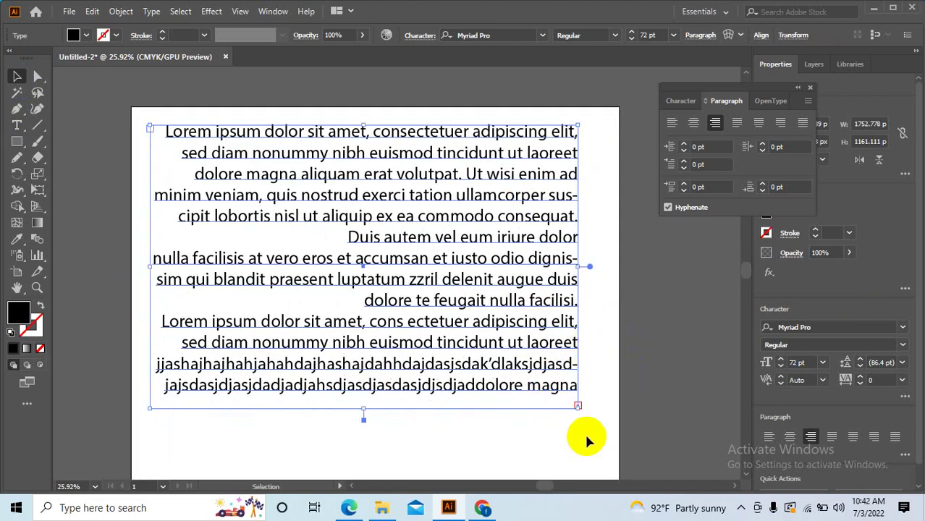
pyautogui.press('Delete')
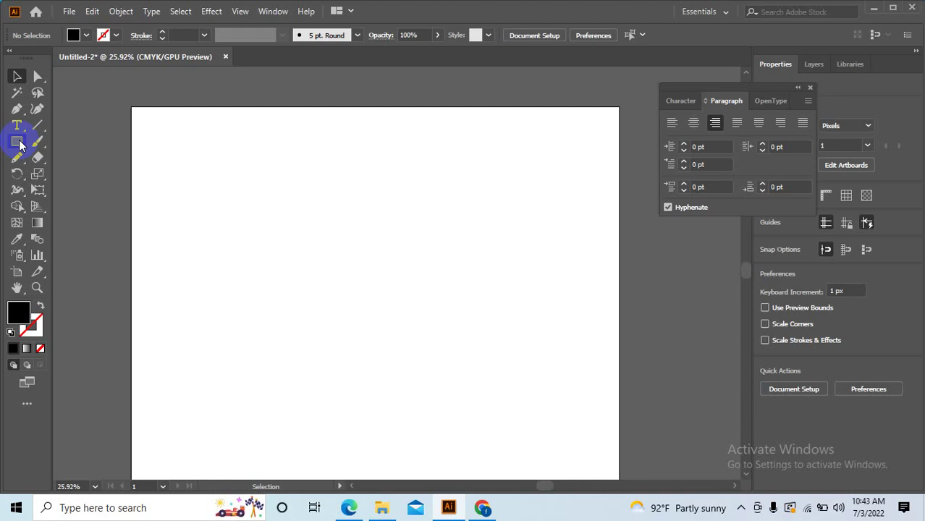
pyautogui.scroll(-1, 332, 250)
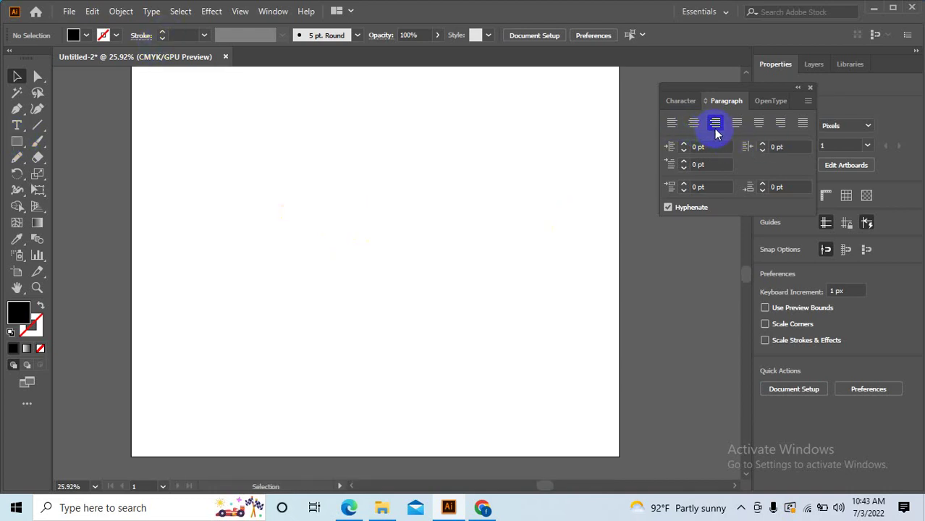
# Show the Character panel as a floating panel positioned beside the artboard.
pyautogui.click(682, 101)
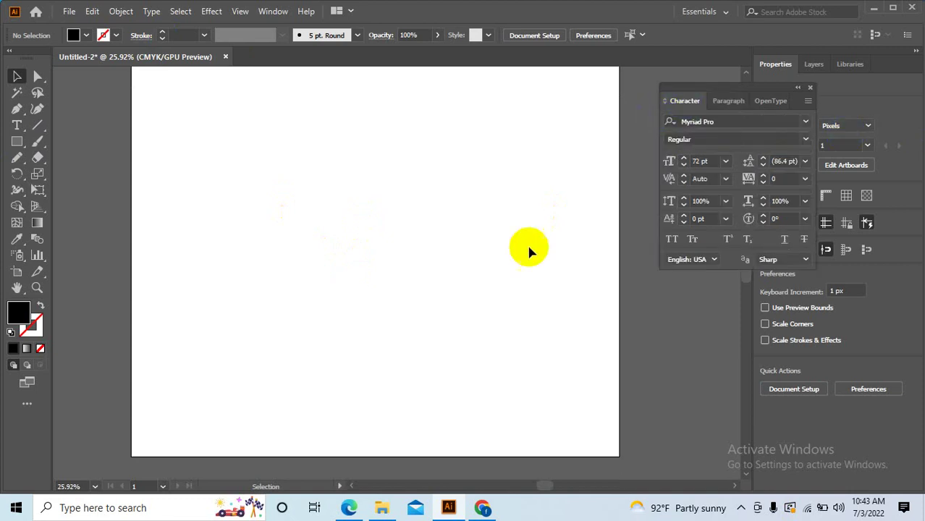
pyautogui.moveTo(434, 313); pyautogui.dragTo(441, 334)
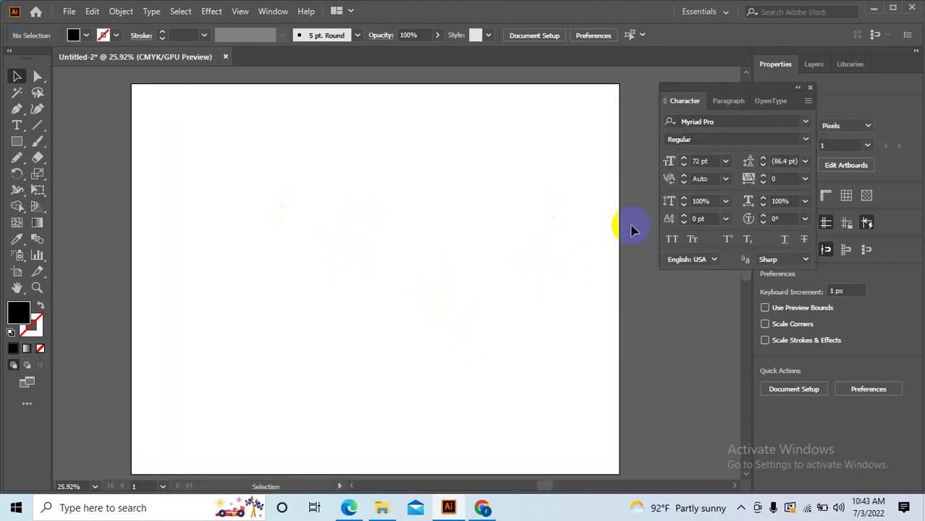
pyautogui.click(806, 124)
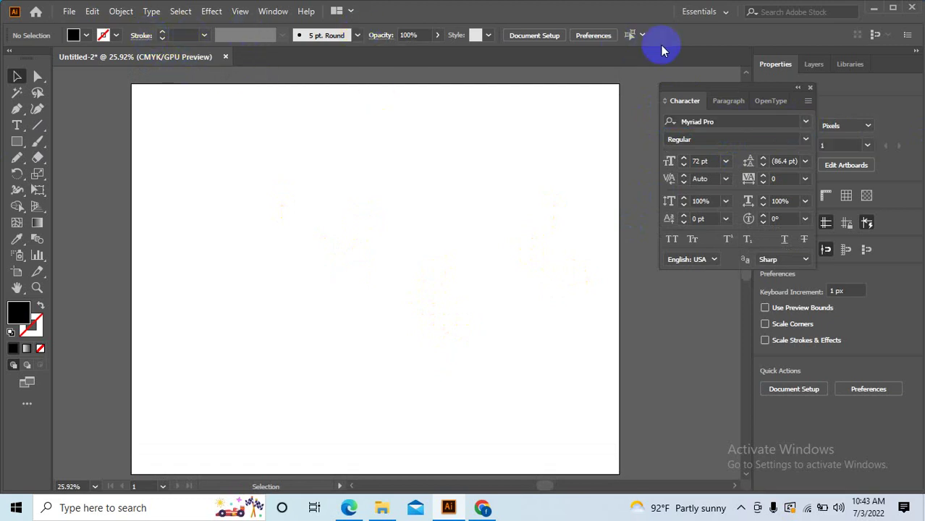
pyautogui.moveTo(728, 89); pyautogui.dragTo(677, 85)
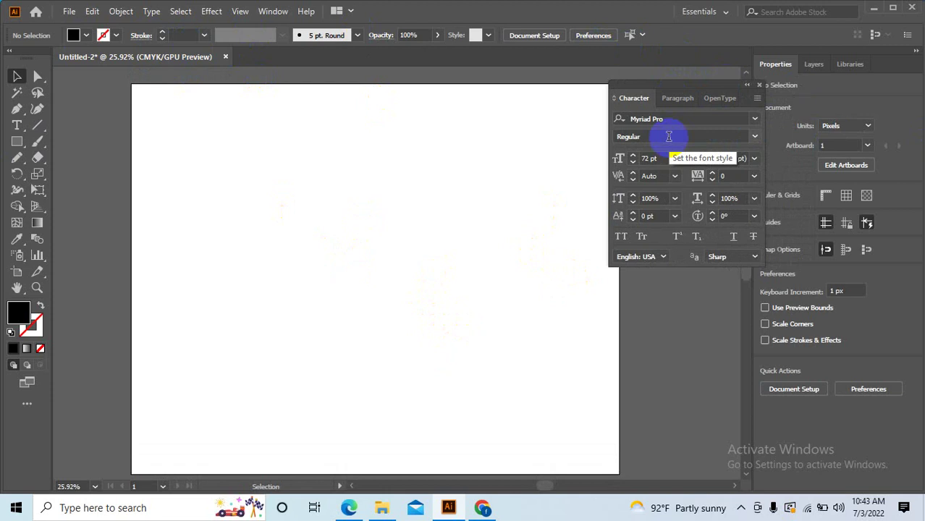
pyautogui.moveTo(695, 89); pyautogui.dragTo(720, 94)
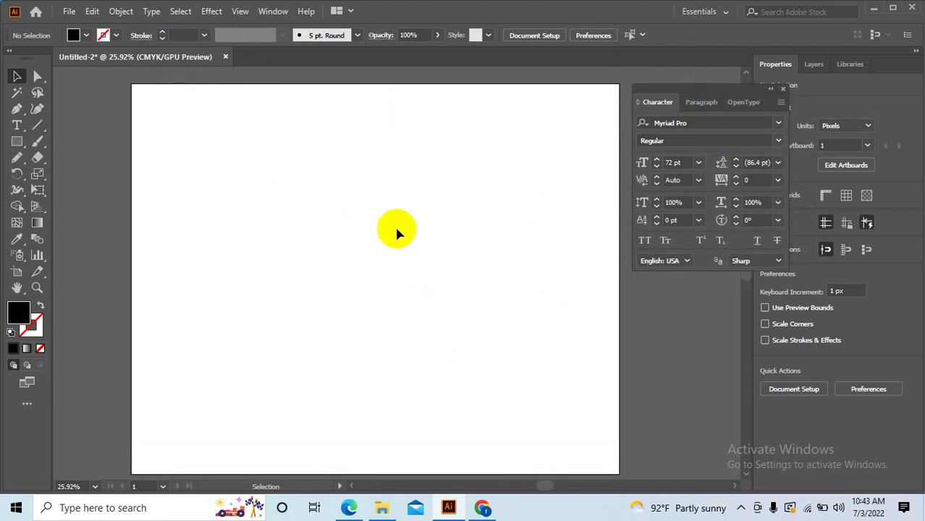
# Place 'Lorem ipsum' sample text top-left, scale it to 149.91 pt Myriad Pro, nudge it up-left.
pyautogui.click(17, 126)
pyautogui.click(220, 142)
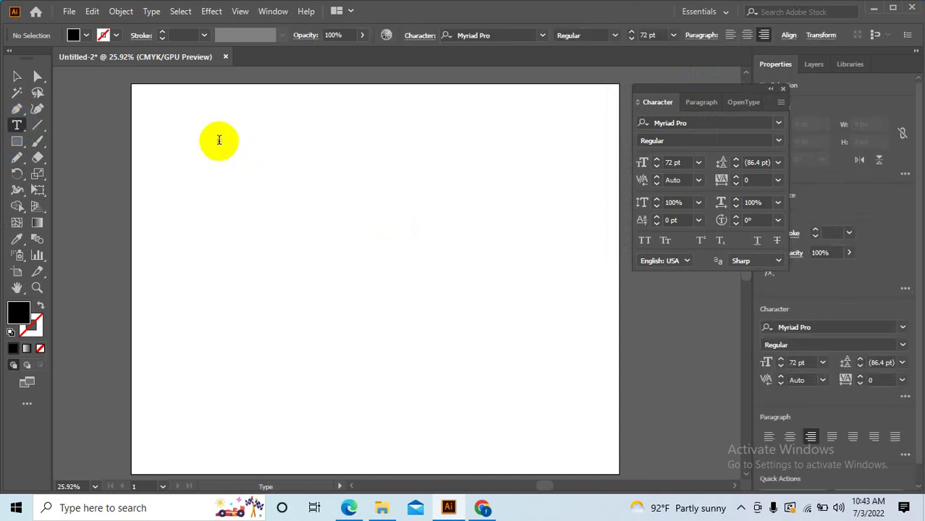
pyautogui.press('Escape')
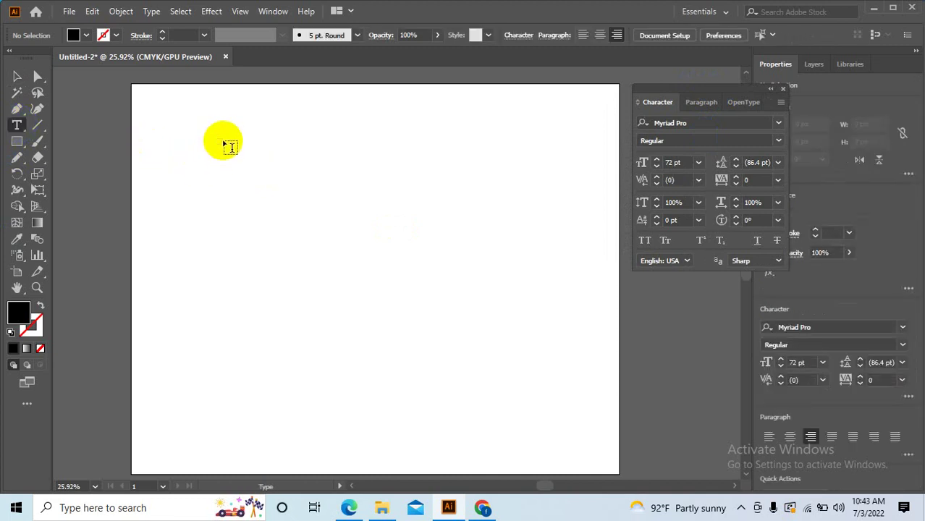
pyautogui.click(229, 139)
pyautogui.click(17, 77)
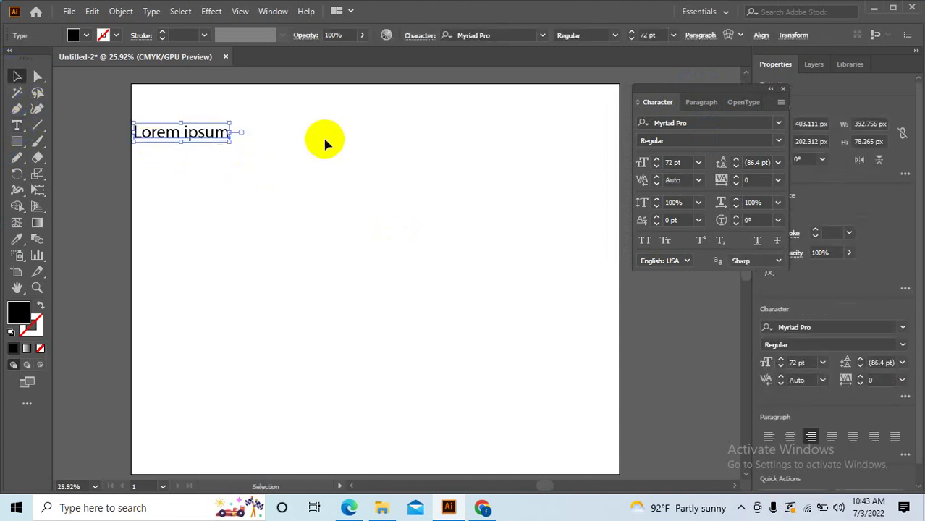
pyautogui.moveTo(221, 134)
pyautogui.mouseDown()
pyautogui.moveTo(310, 127)
pyautogui.moveTo(423, 199)
pyautogui.mouseUp()
pyautogui.click(434, 252)
pyautogui.moveTo(337, 155); pyautogui.dragTo(288, 144)
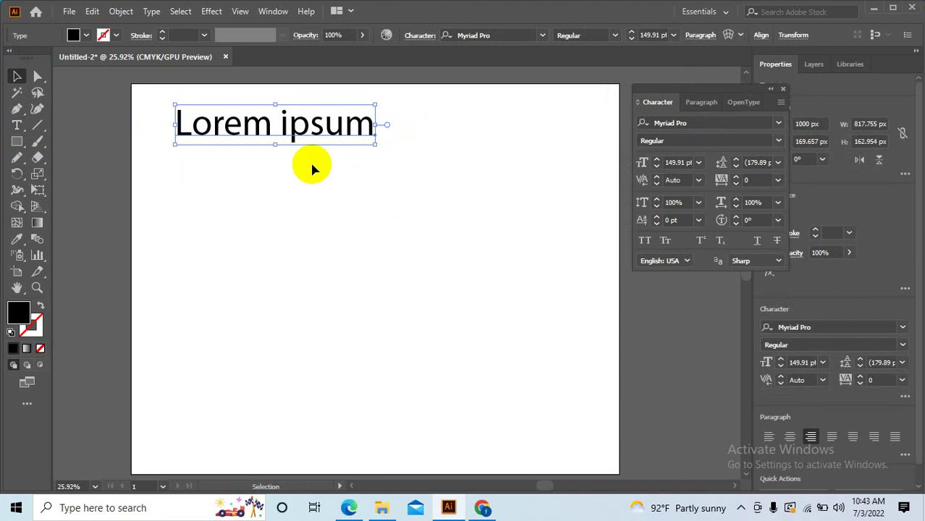
# Apply the Beautiful People Personal Use font to the Lorem ipsum text.
pyautogui.click(780, 123)
pyautogui.click(780, 123)
pyautogui.click(780, 123)
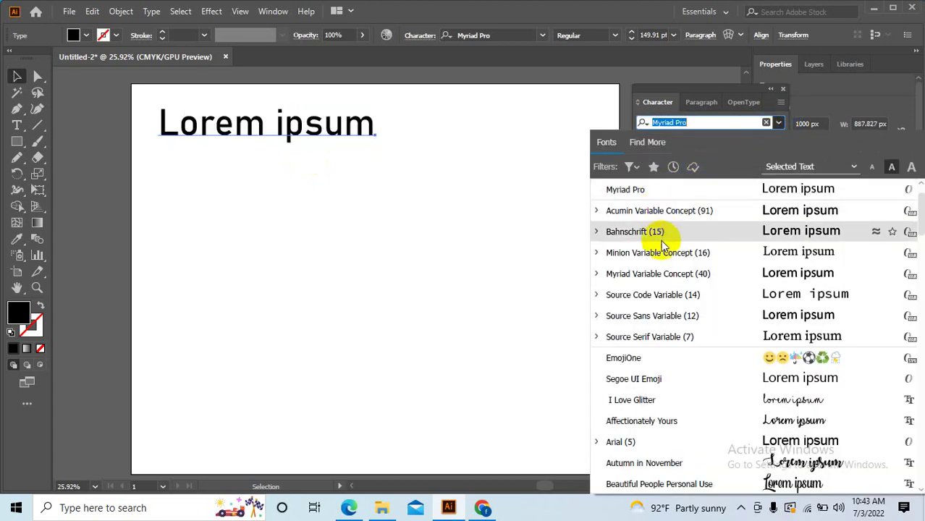
pyautogui.scroll(-3, 666, 261)
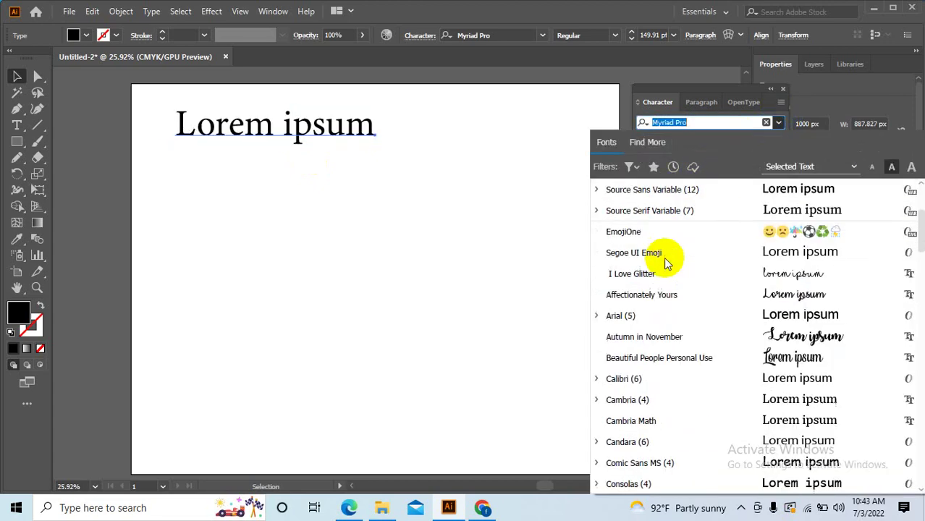
pyautogui.click(707, 357)
pyautogui.moveTo(305, 129); pyautogui.dragTo(313, 145)
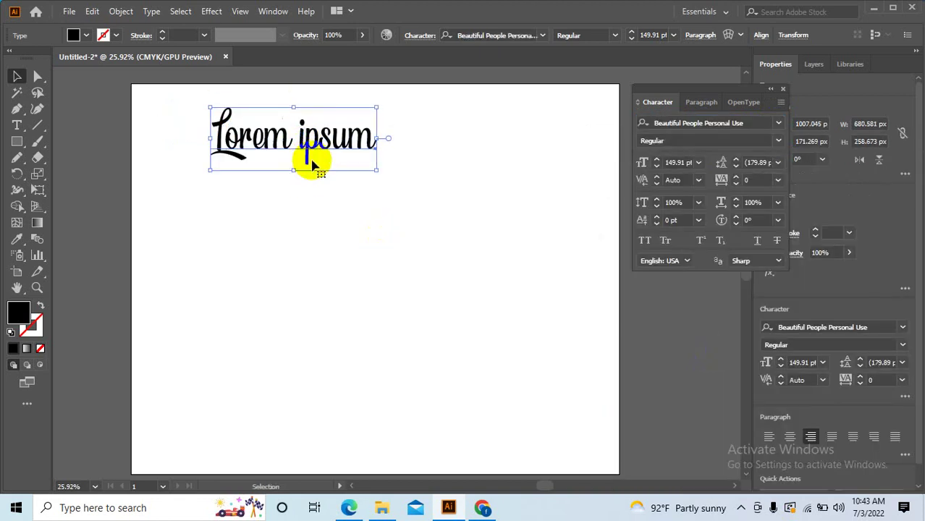
# Switch the text's font to Raleway and nudge it slightly right and down.
pyautogui.click(779, 142)
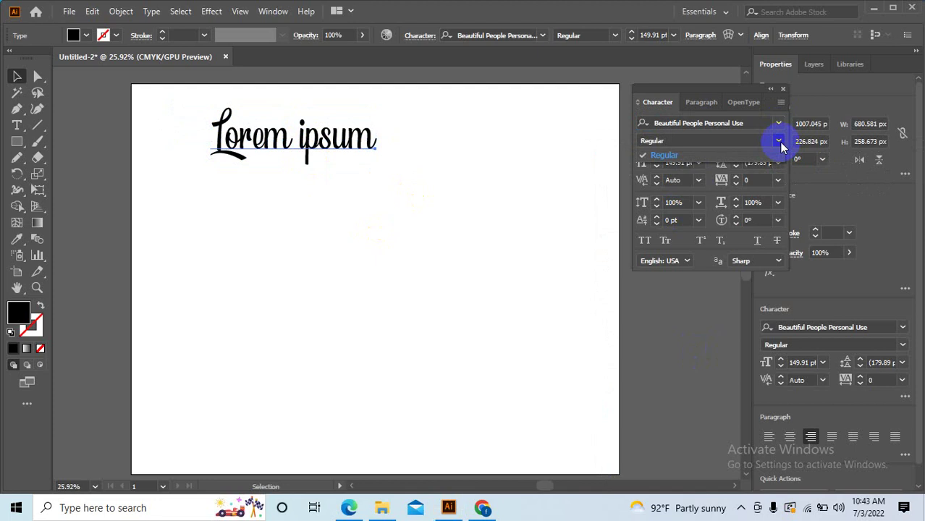
pyautogui.click(777, 124)
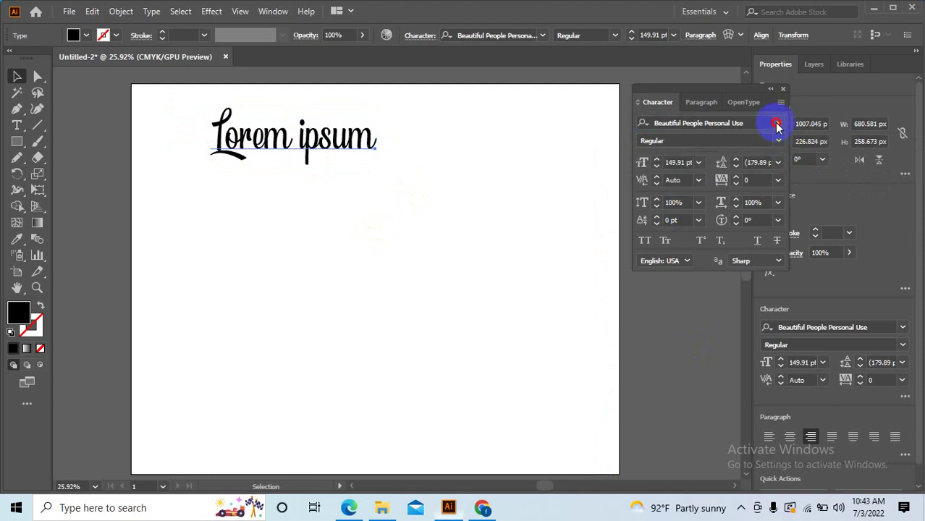
pyautogui.click(779, 124)
pyautogui.click(779, 125)
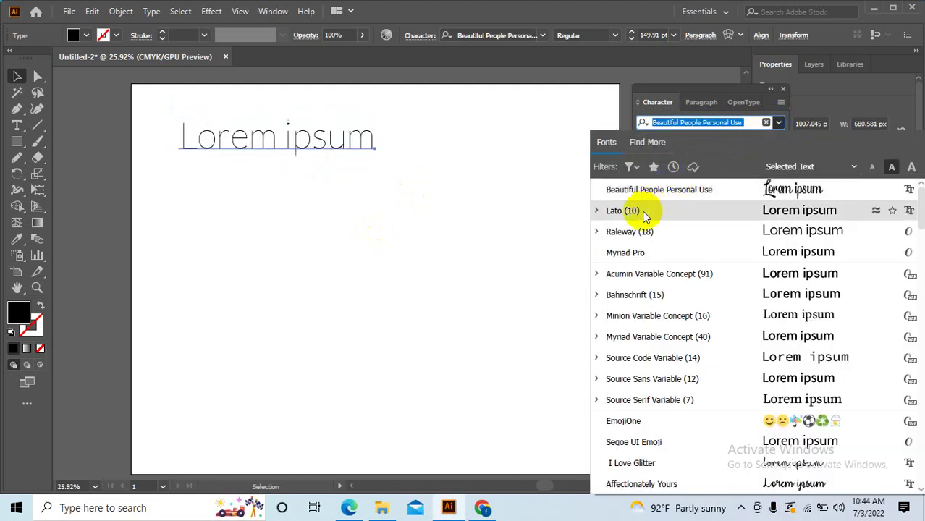
pyautogui.click(630, 232)
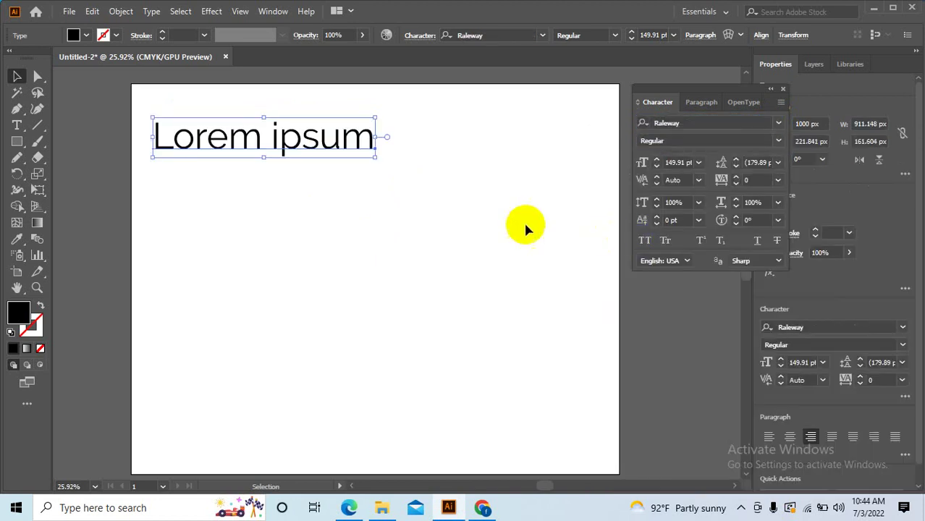
pyautogui.moveTo(331, 140); pyautogui.dragTo(341, 141)
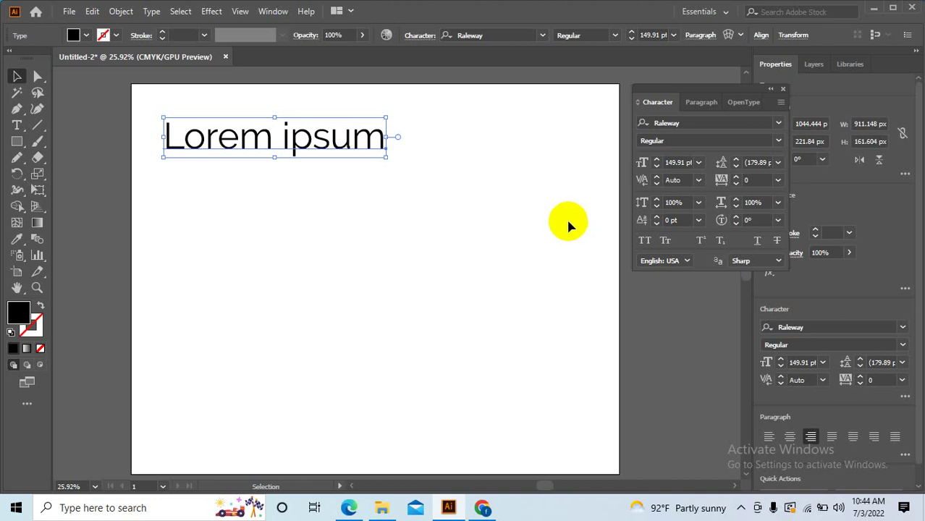
pyautogui.moveTo(337, 137)
pyautogui.mouseDown()
pyautogui.moveTo(352, 144)
pyautogui.moveTo(344, 146)
pyautogui.mouseUp()
# Move the Lorem ipsum text lower and set its Raleway weight to Black.
pyautogui.click(772, 139)
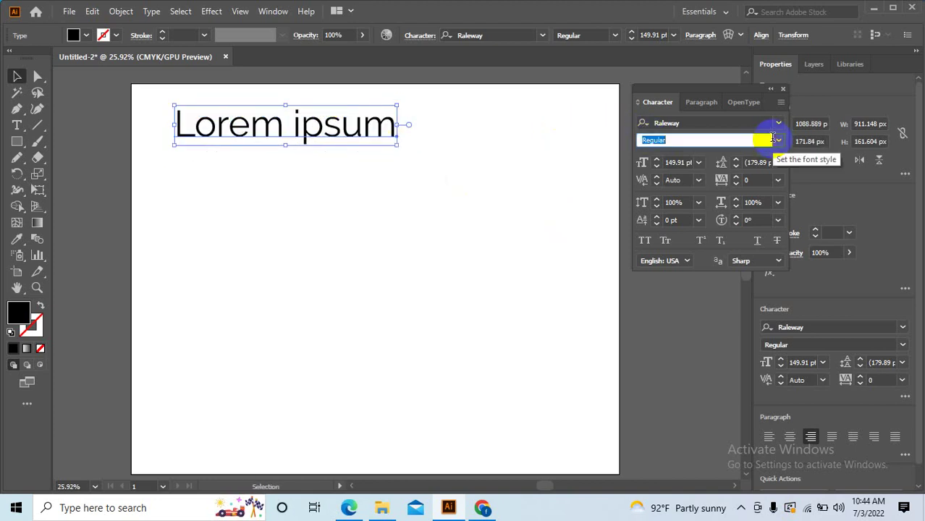
pyautogui.click(778, 142)
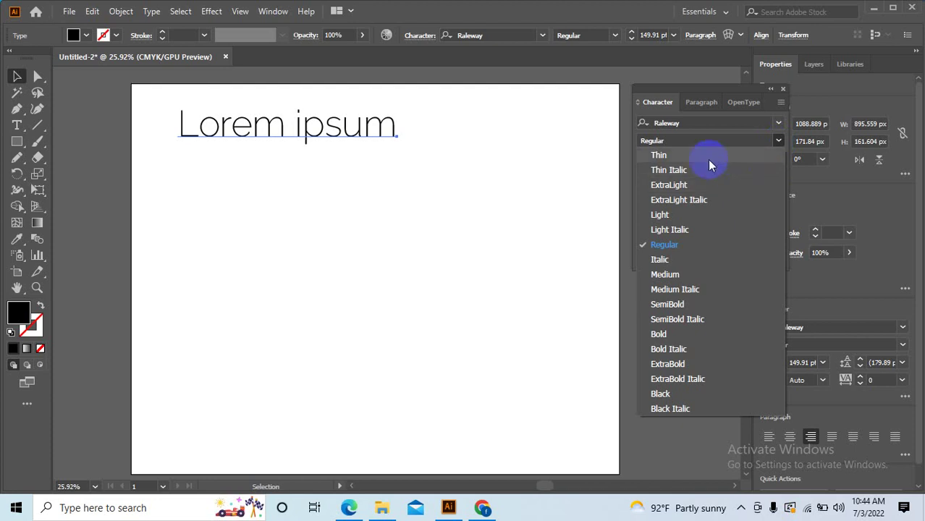
pyautogui.click(574, 145)
pyautogui.moveTo(250, 141); pyautogui.dragTo(279, 150)
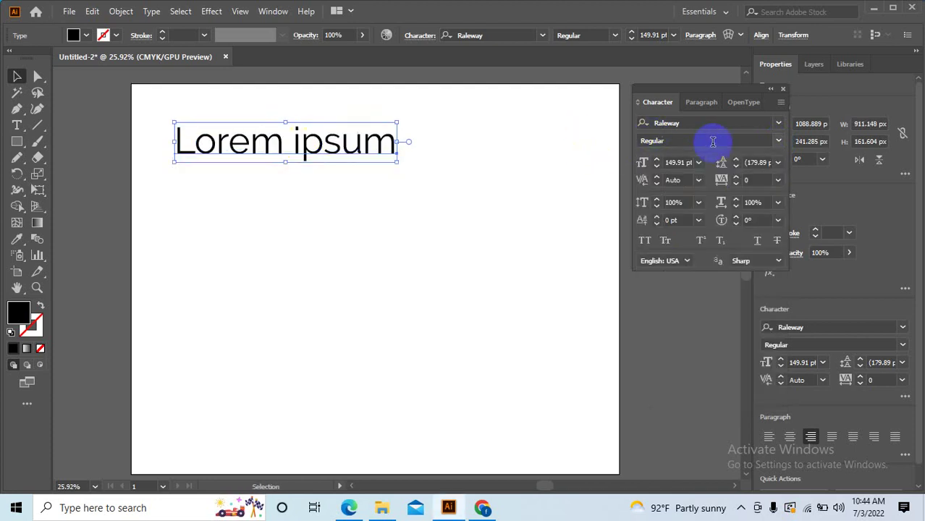
pyautogui.click(778, 141)
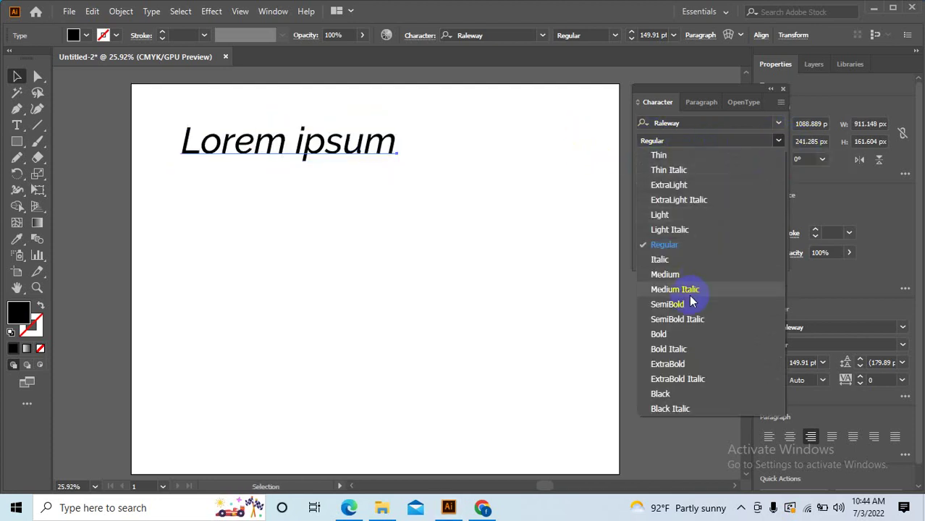
pyautogui.click(660, 394)
pyautogui.click(389, 355)
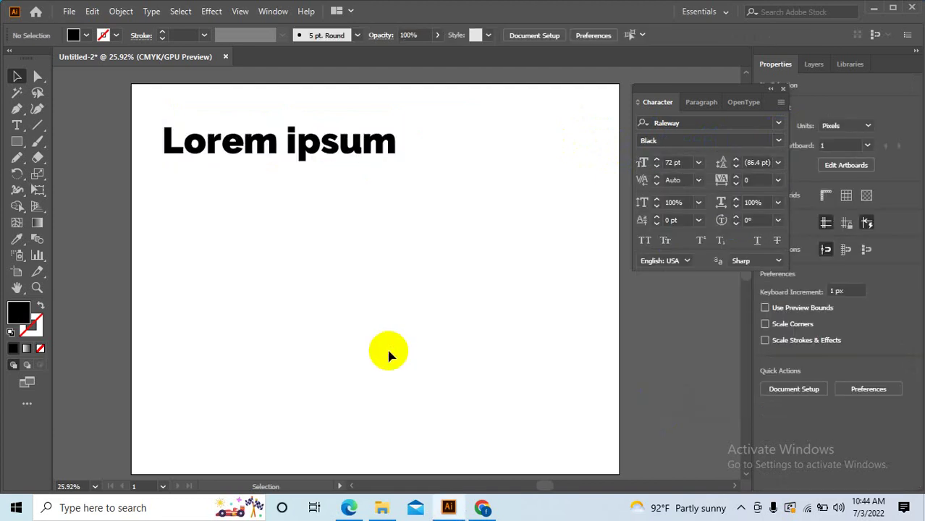
# Reselect the Lorem ipsum text and review its font style and family lists.
pyautogui.click(760, 140)
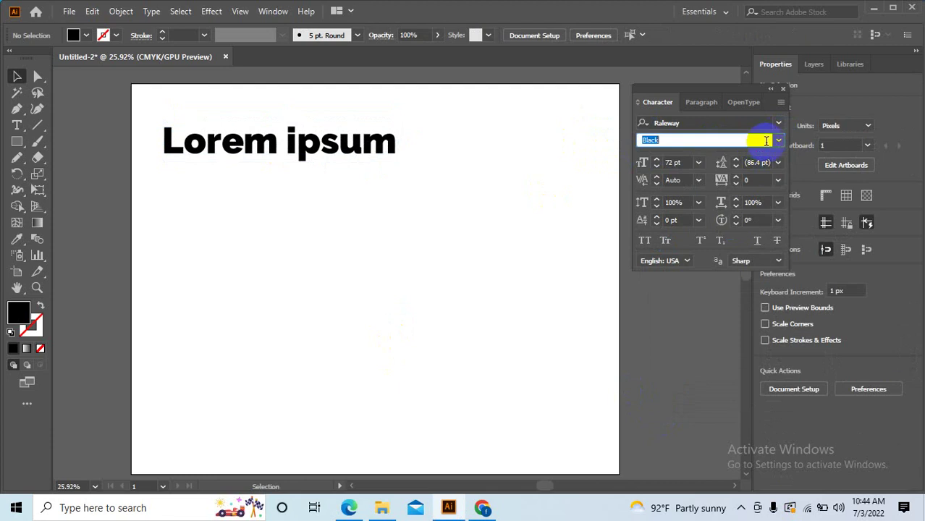
pyautogui.click(778, 140)
pyautogui.click(778, 140)
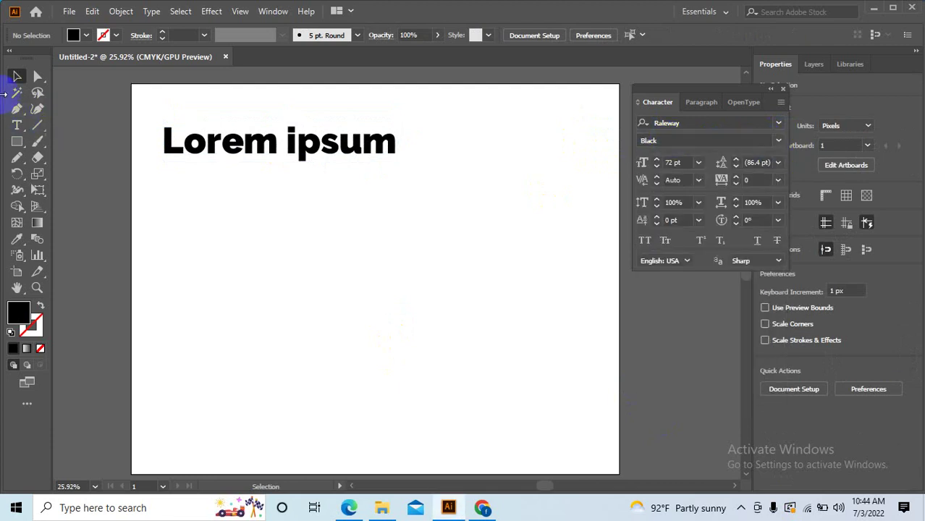
pyautogui.click(18, 75)
pyautogui.click(357, 149)
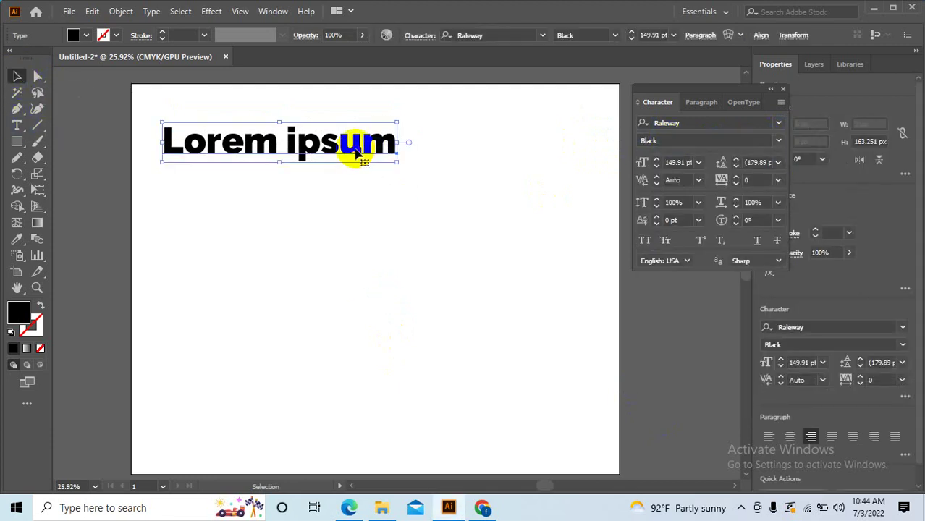
pyautogui.click(780, 125)
pyautogui.click(779, 124)
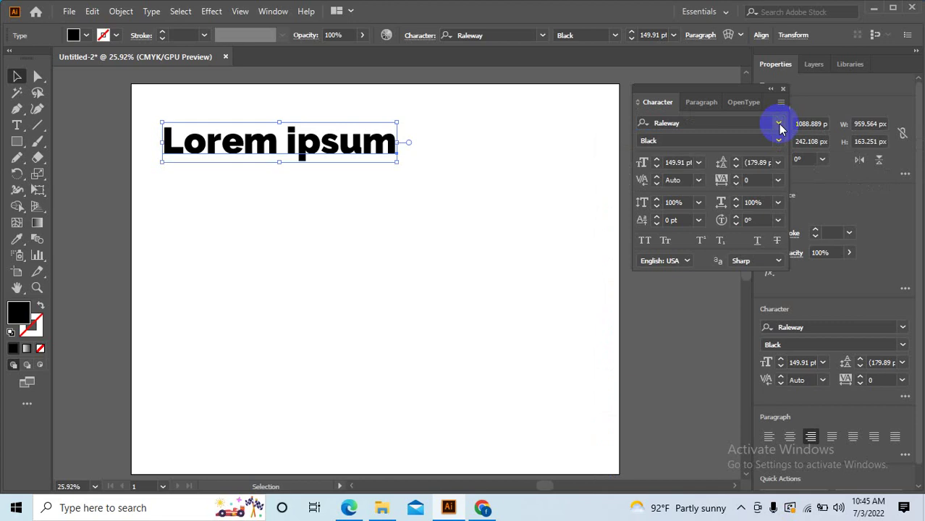
# Try Bahnschrift Bold on the Lorem ipsum text and check its styles.
pyautogui.click(779, 124)
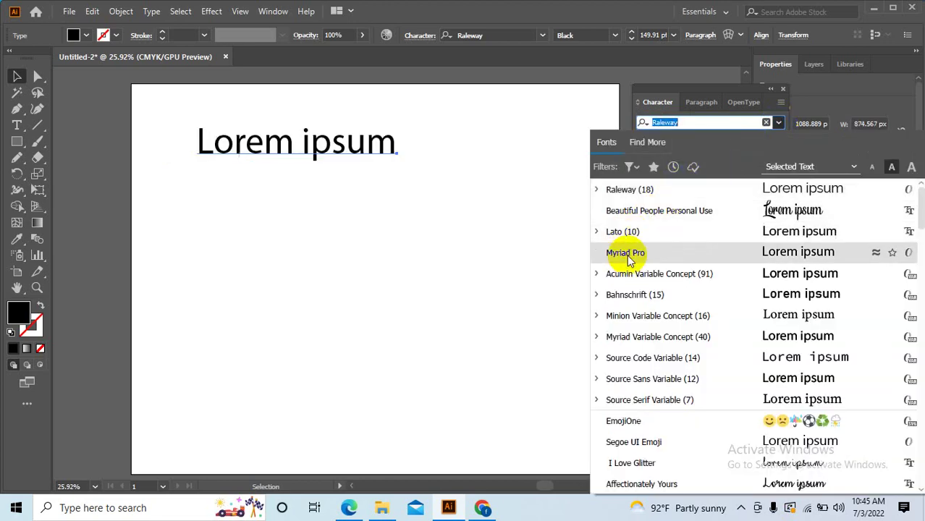
pyautogui.click(631, 294)
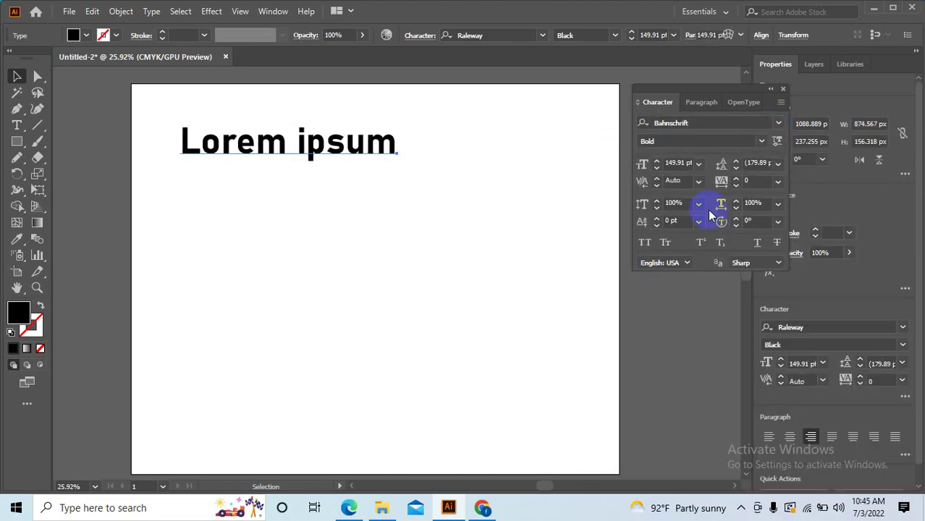
pyautogui.click(762, 141)
pyautogui.click(762, 142)
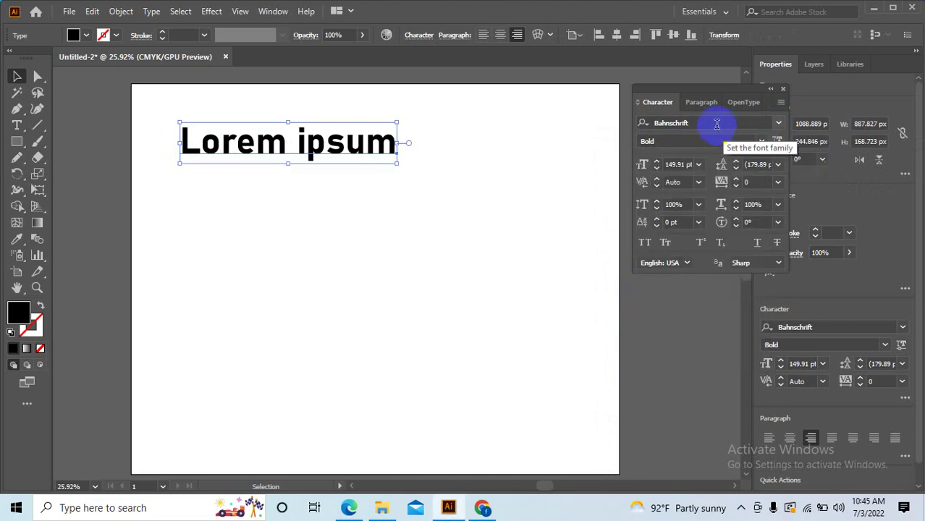
# Try the EmojiOne font and view its glyphs, then undo the font change.
pyautogui.click(717, 124)
pyautogui.click(778, 123)
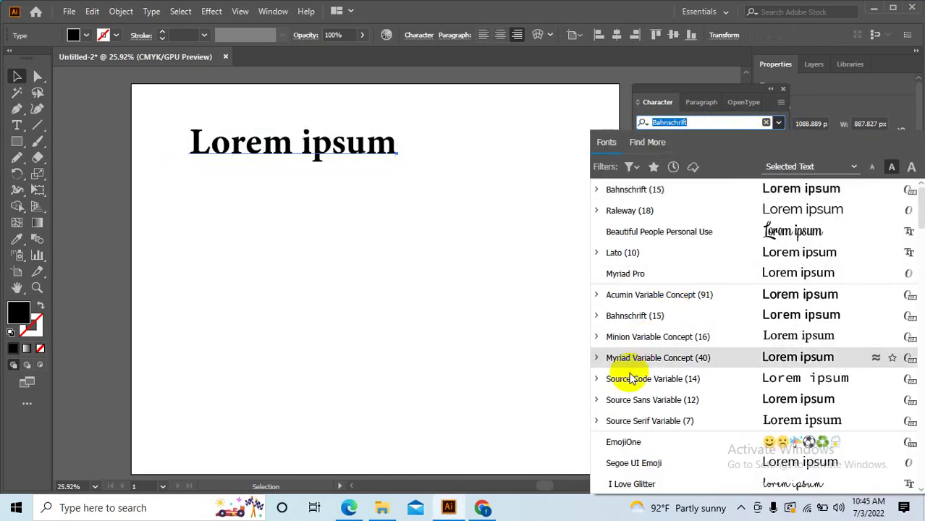
pyautogui.click(624, 442)
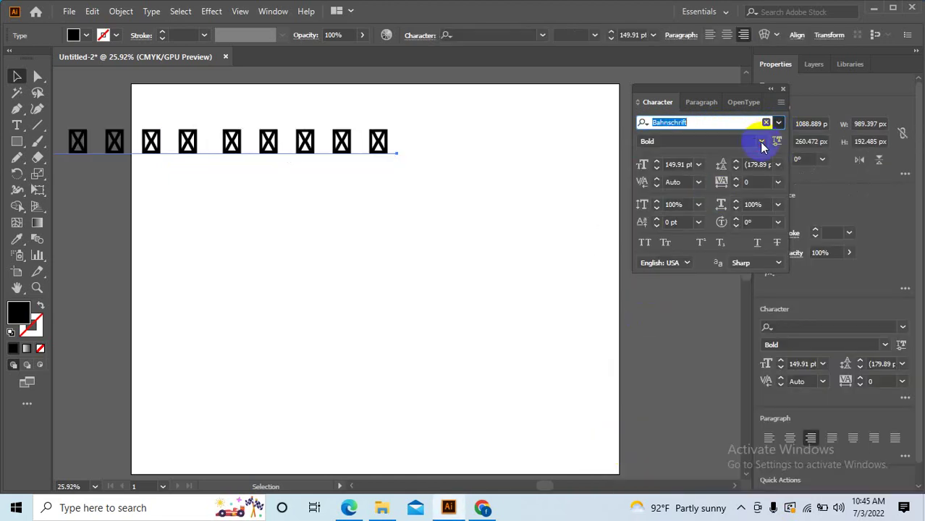
pyautogui.click(429, 219)
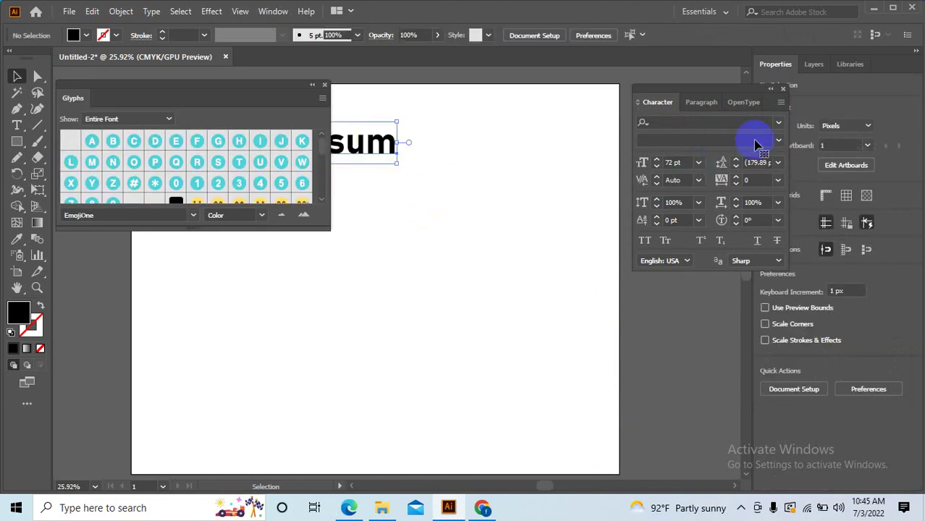
pyautogui.click(776, 140)
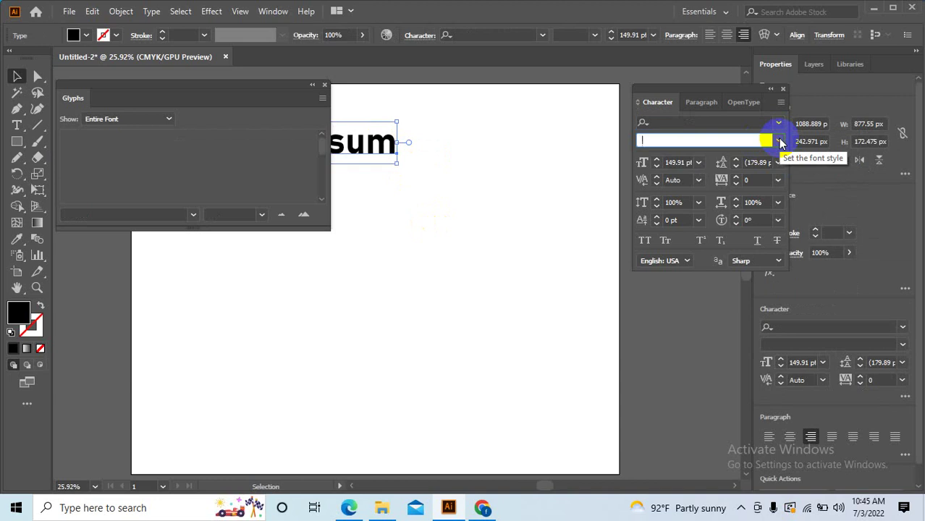
pyautogui.click(434, 261)
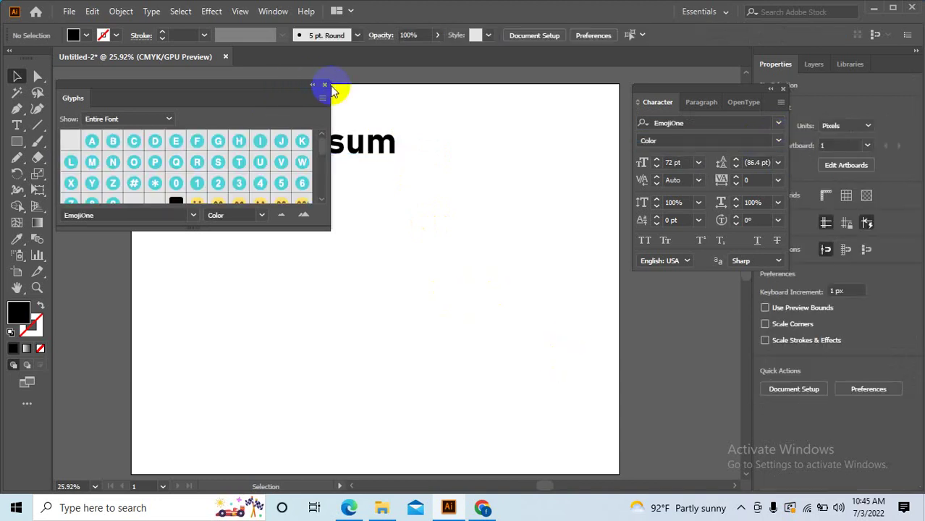
pyautogui.click(325, 85)
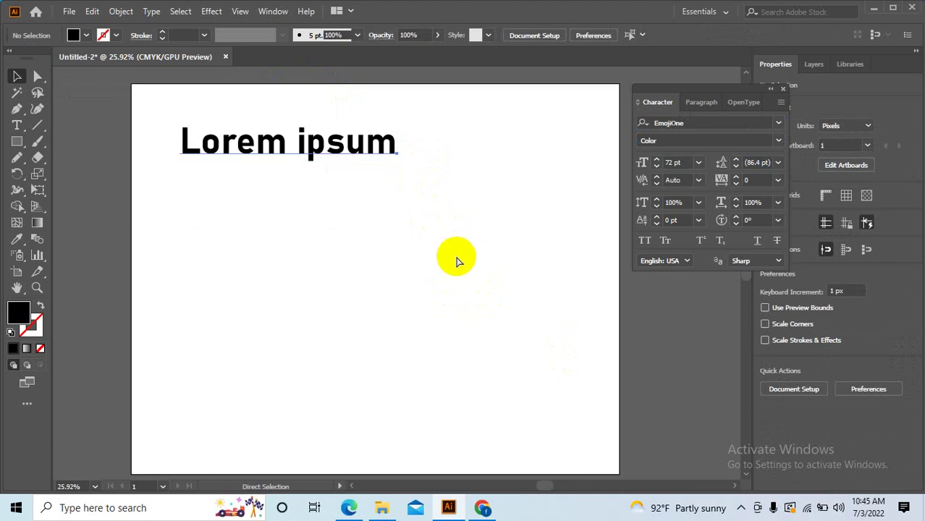
pyautogui.hotkey('ctrl', 'z')
pyautogui.hotkey('ctrl', 'z')
# Restore Raleway Regular on the Lorem ipsum text and reposition it.
pyautogui.hotkey('ctrl', 'a')
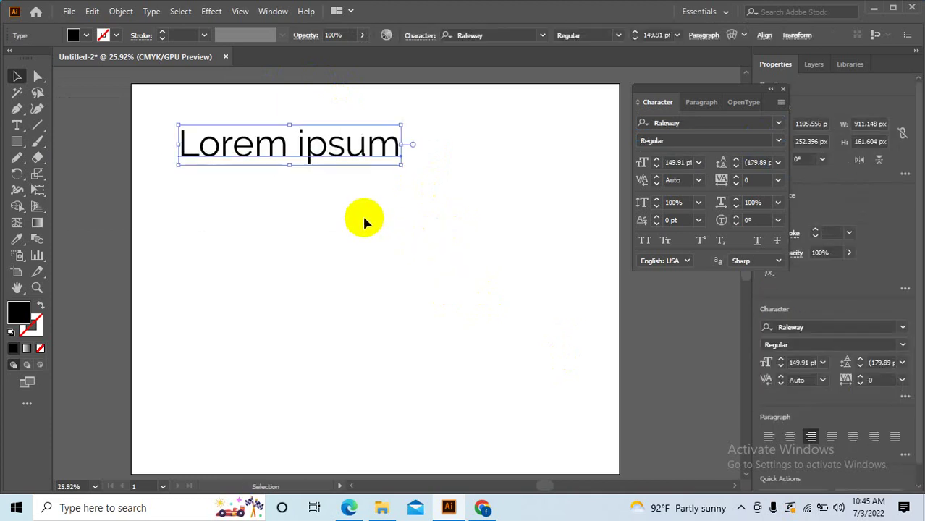
pyautogui.moveTo(355, 155); pyautogui.dragTo(381, 164)
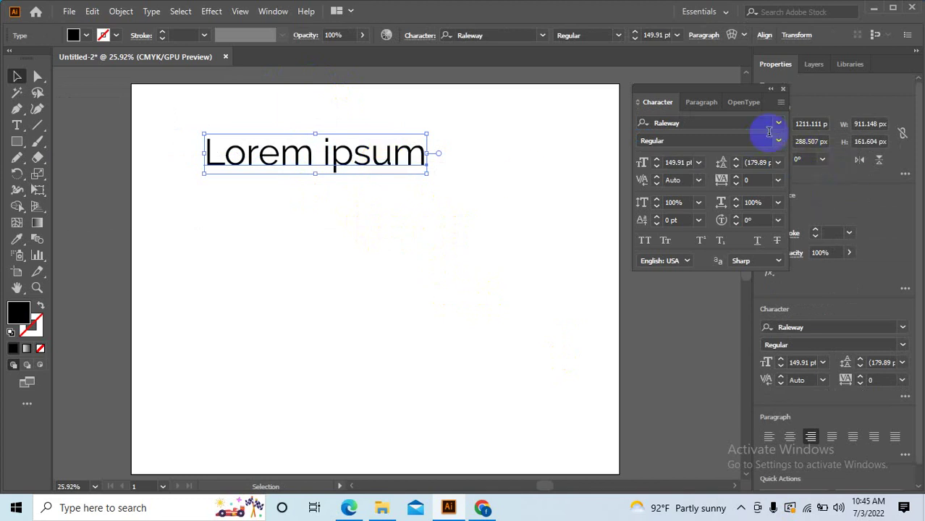
pyautogui.click(758, 124)
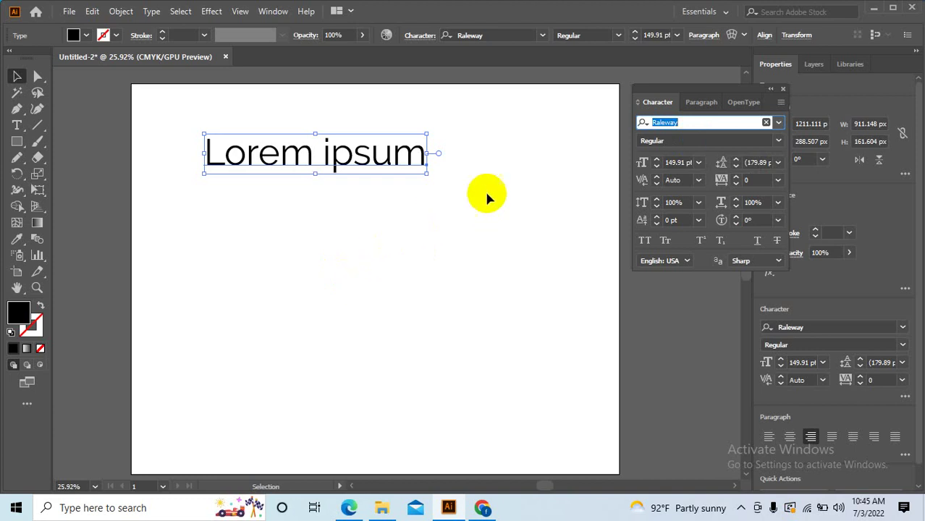
pyautogui.click(507, 196)
pyautogui.click(700, 162)
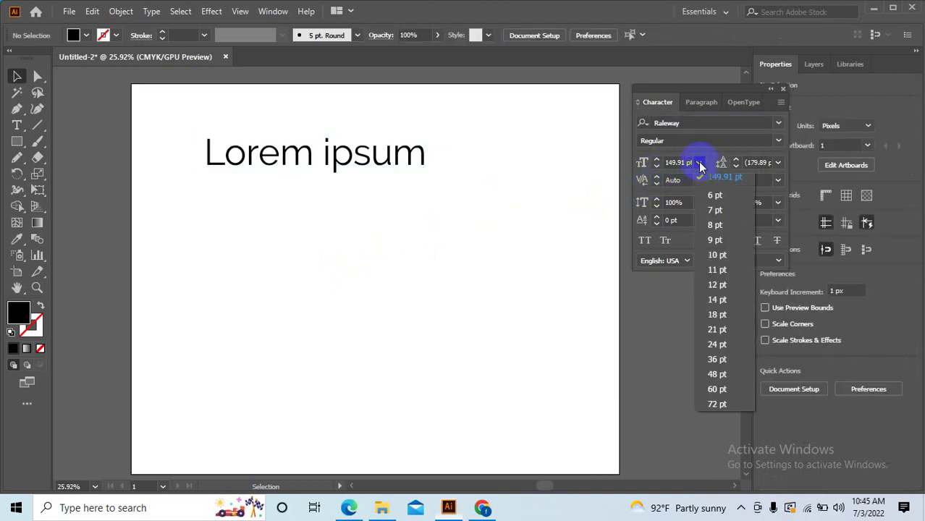
pyautogui.click(458, 215)
pyautogui.moveTo(373, 172); pyautogui.dragTo(324, 155)
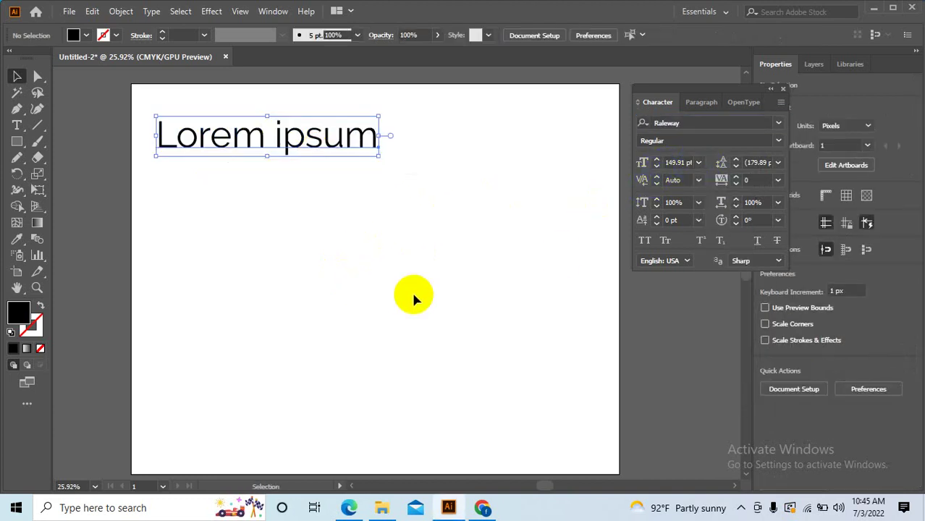
# Set the text size to 72 pt, then 300 pt, and place it near the artboard top.
pyautogui.click(700, 162)
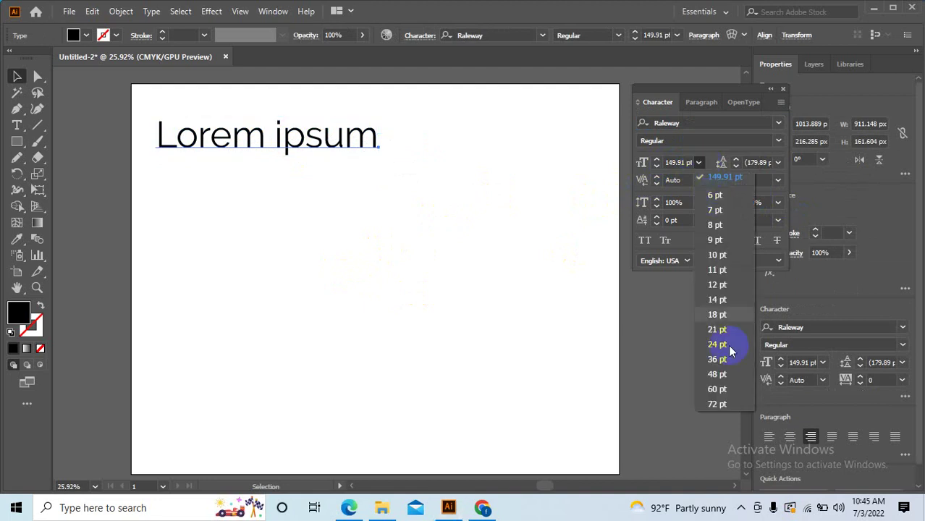
pyautogui.click(724, 405)
pyautogui.click(677, 162)
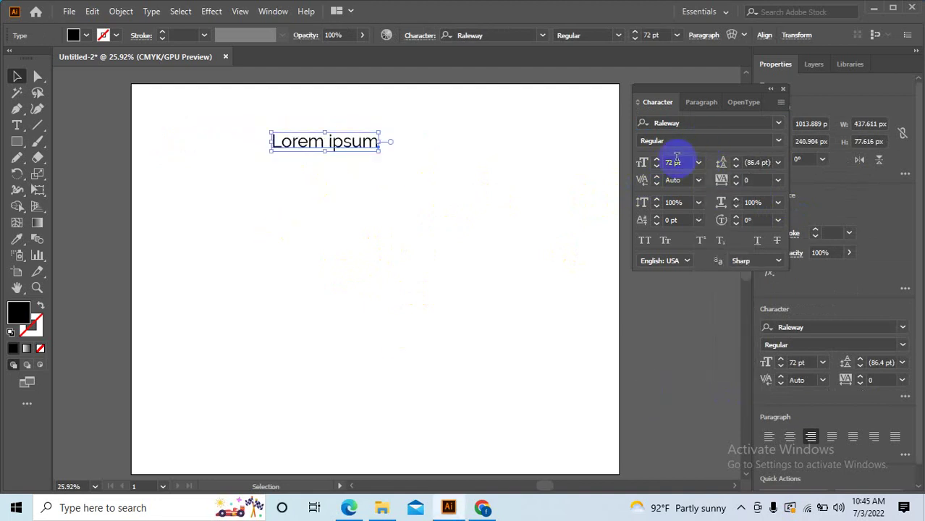
pyautogui.doubleClick(685, 164)
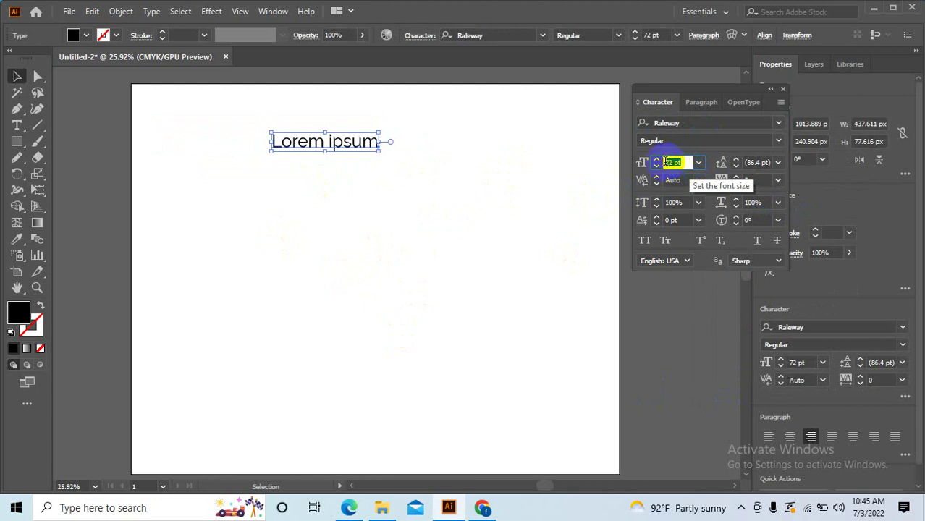
pyautogui.write('300')
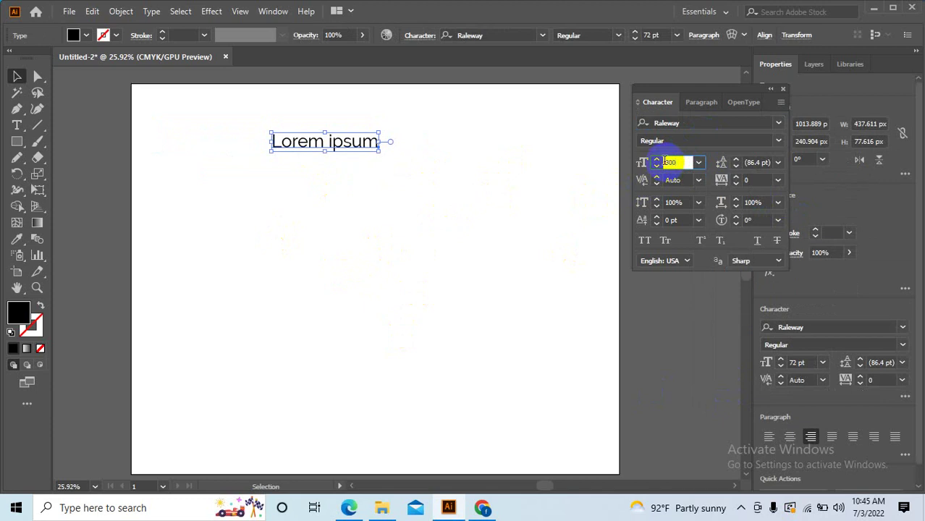
pyautogui.click(535, 233)
pyautogui.moveTo(223, 139)
pyautogui.mouseDown()
pyautogui.moveTo(429, 179)
pyautogui.moveTo(449, 156)
pyautogui.mouseUp()
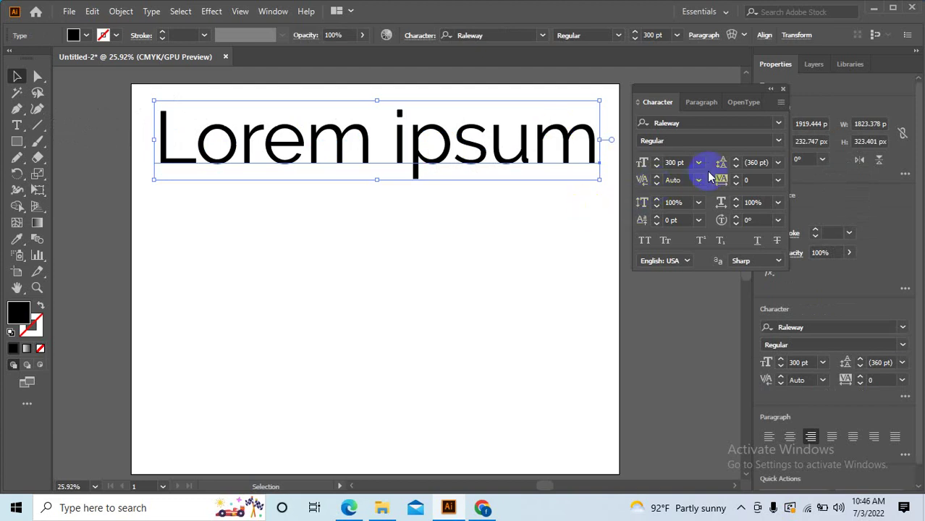
pyautogui.click(679, 162)
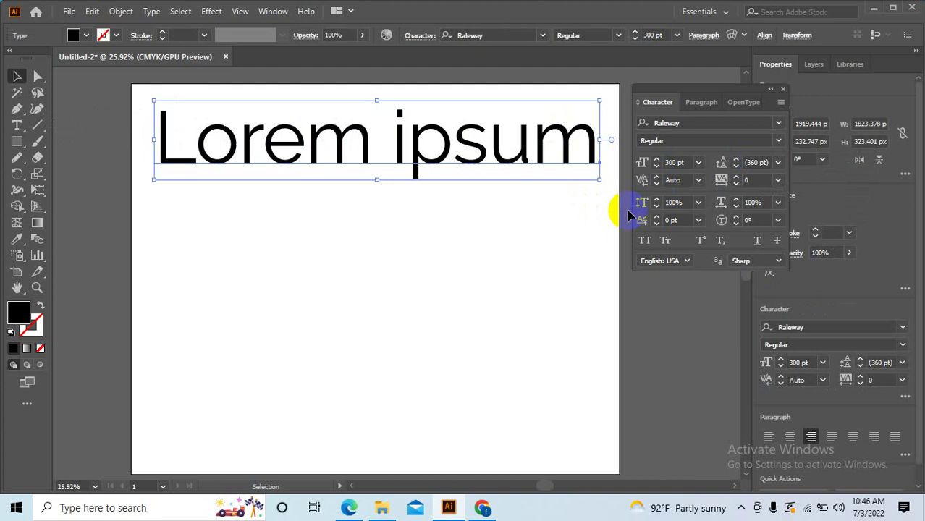
# Delete the Lorem ipsum text object from the artboard.
pyautogui.doubleClick(386, 127)
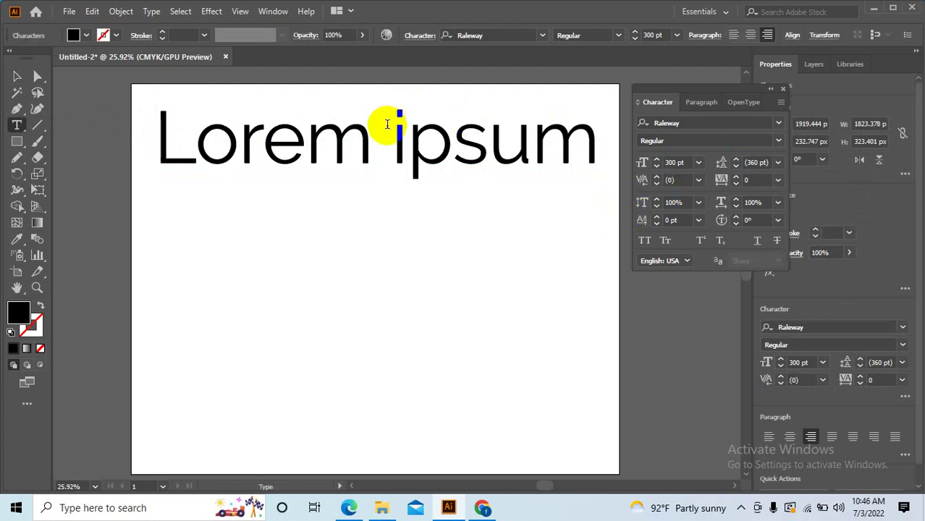
pyautogui.hotkey('ctrl', 'a')
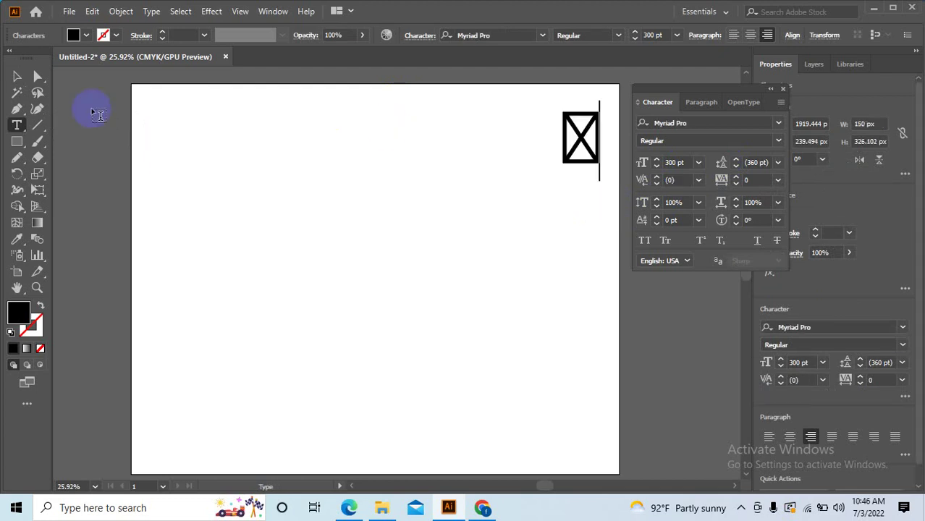
pyautogui.click(13, 78)
pyautogui.press('Delete')
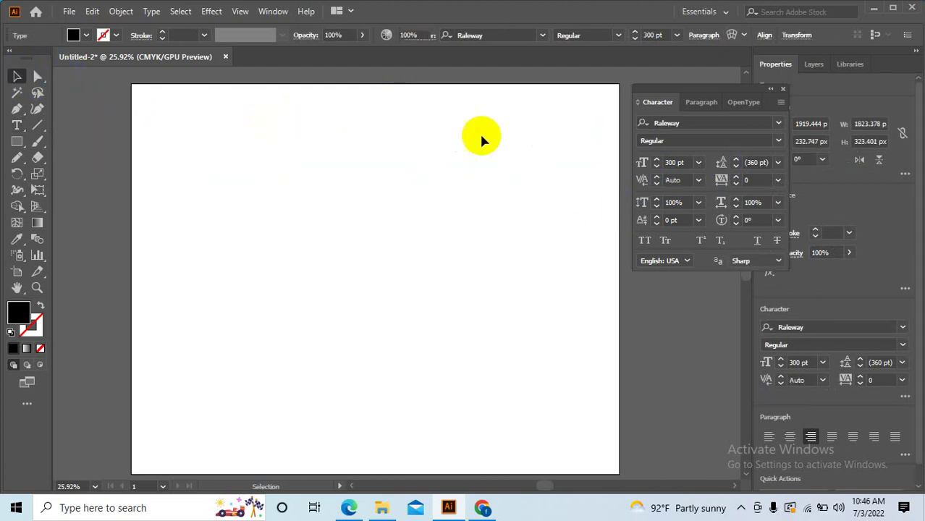
# With nothing selected, set the default font size to 200 pt.
pyautogui.doubleClick(675, 162)
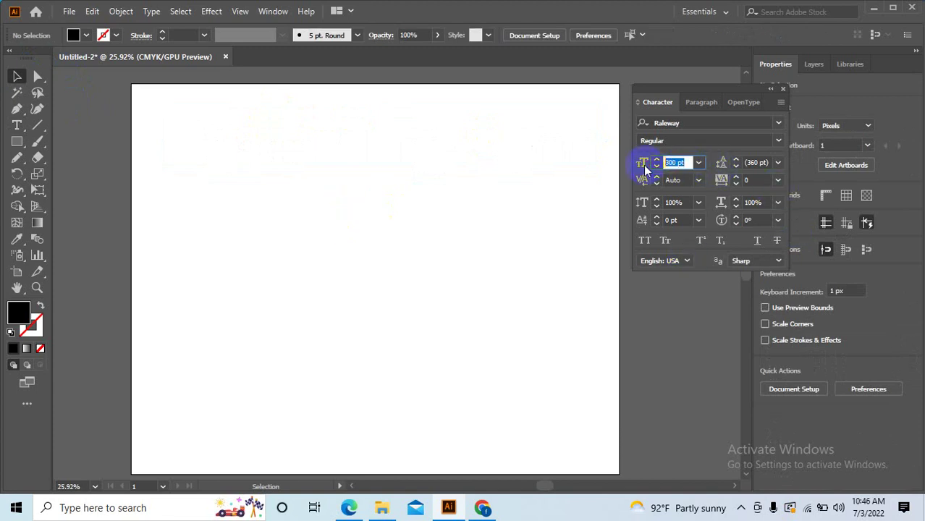
pyautogui.write('200')
pyautogui.press('Return')
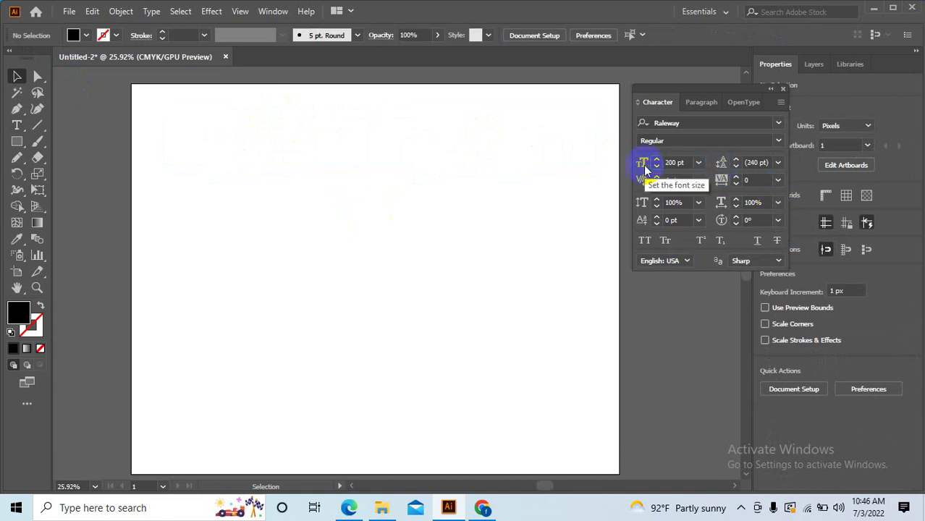
pyautogui.click(16, 126)
# Draw an area-type frame across the artboard filled with 200 pt Raleway placeholder text, aligned left.
pyautogui.moveTo(150, 110); pyautogui.dragTo(591, 410)
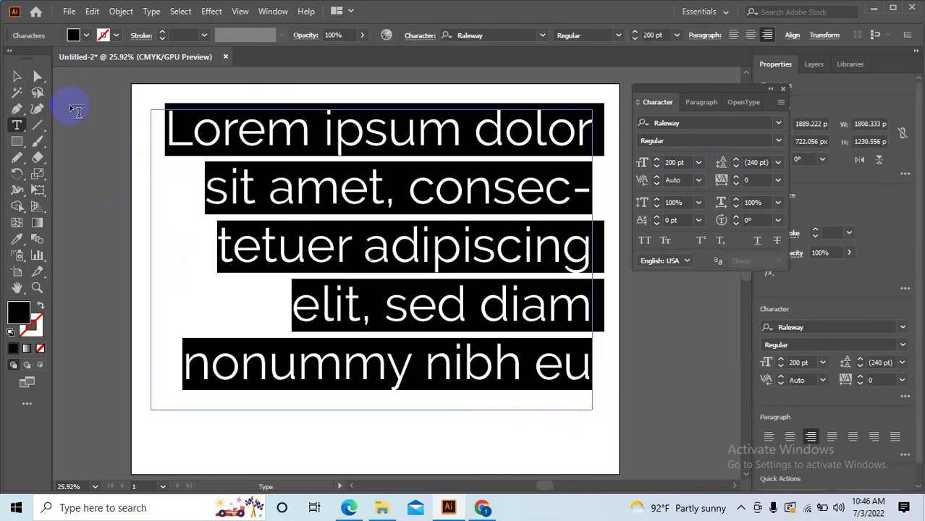
pyautogui.click(19, 76)
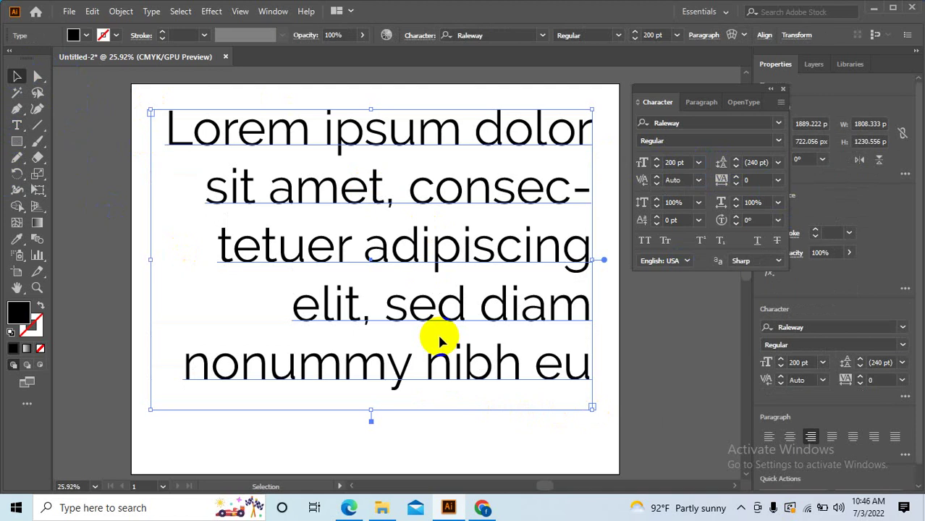
pyautogui.click(700, 102)
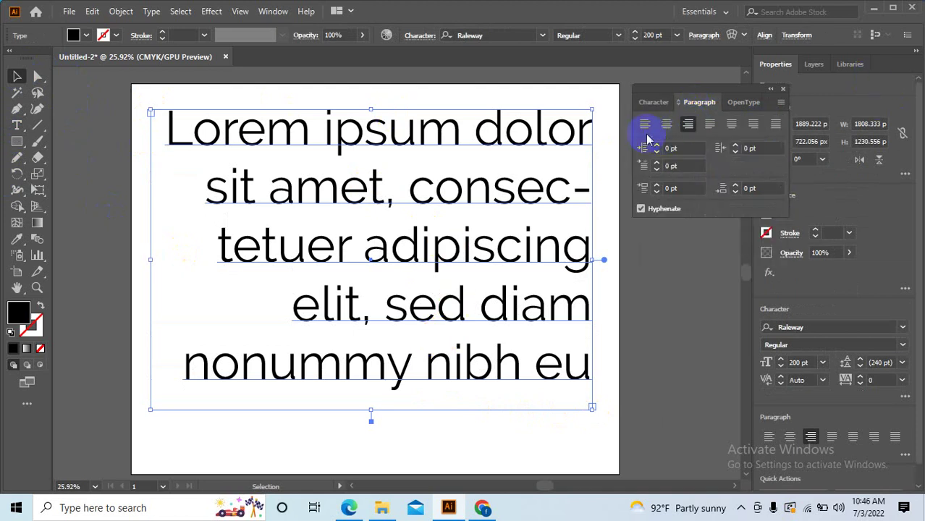
pyautogui.click(645, 124)
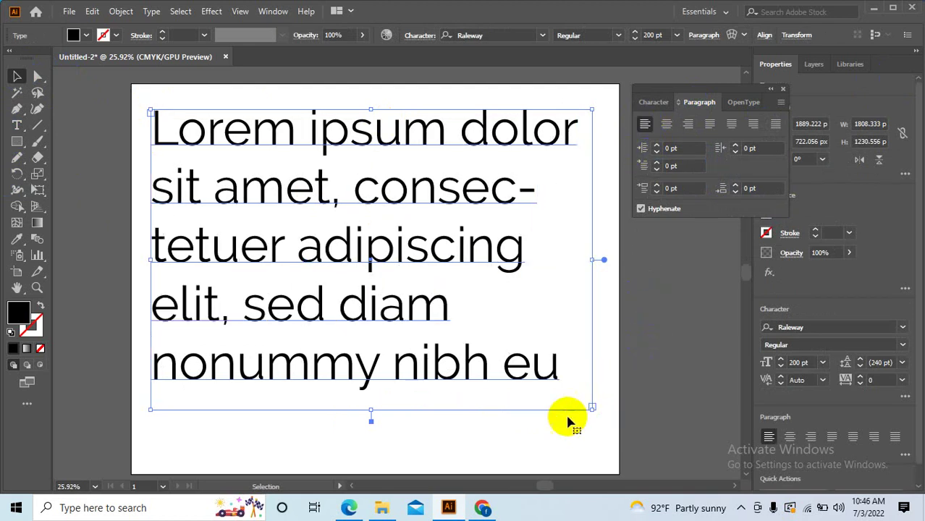
pyautogui.click(654, 102)
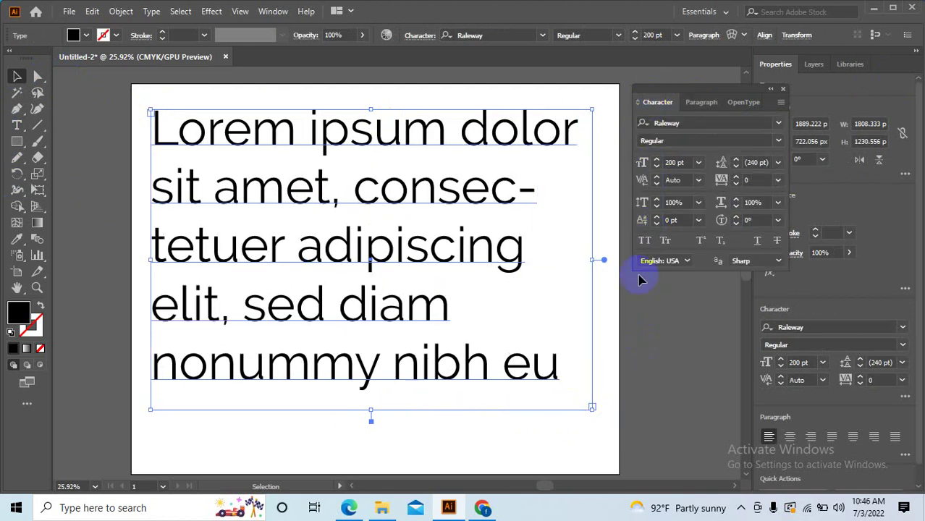
pyautogui.click(623, 346)
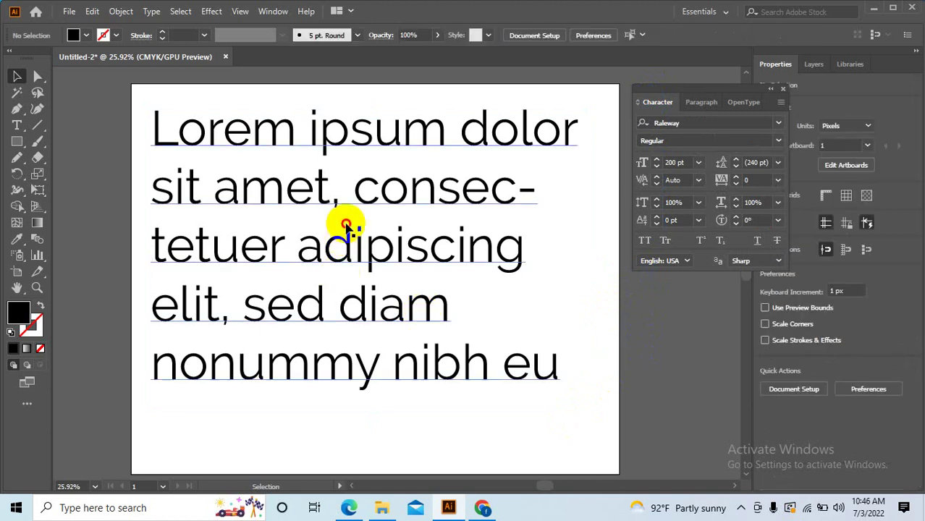
pyautogui.click(347, 228)
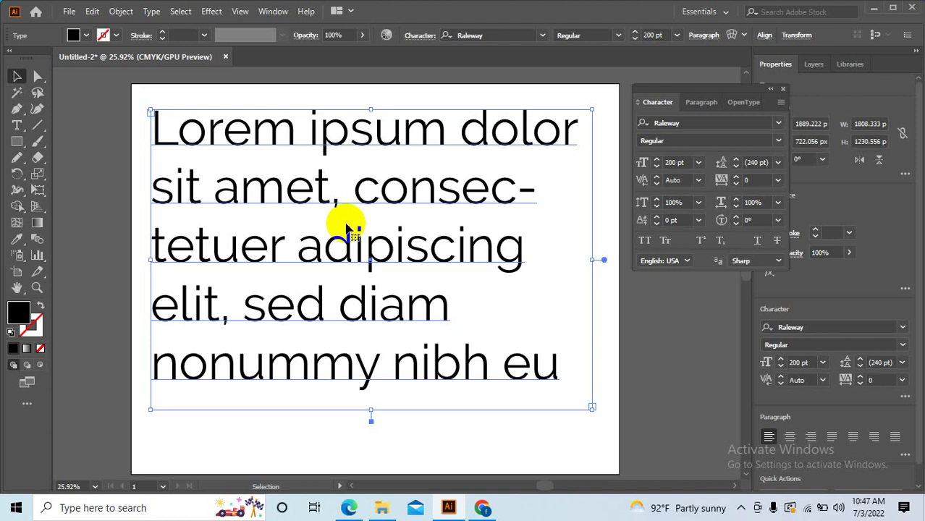
# Show rulers, drop a horizontal guide just below the last text line, and select the paragraph frame.
pyautogui.hotkey('ctrl', 'r')
pyautogui.moveTo(454, 70); pyautogui.dragTo(533, 391)
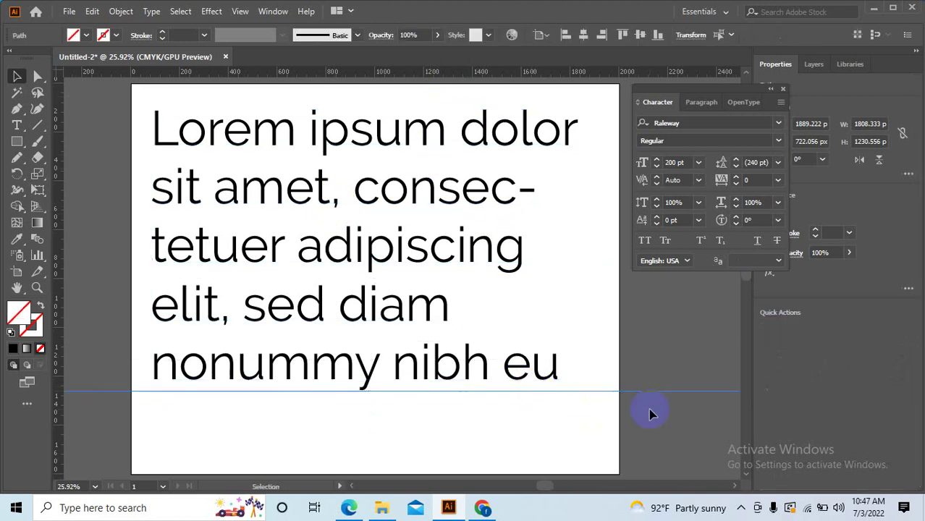
pyautogui.click(406, 354)
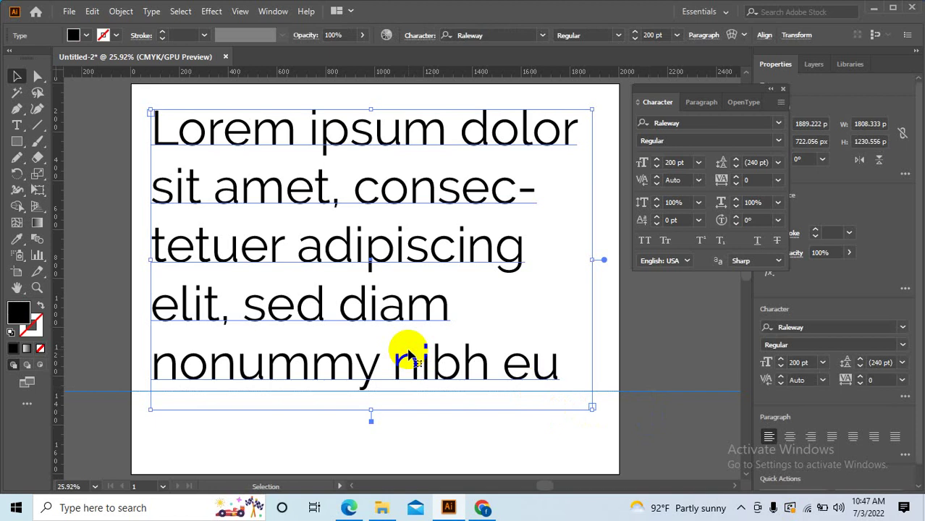
# Lower the paragraph's leading step by step from 240 pt to 193 pt.
pyautogui.click(737, 166)
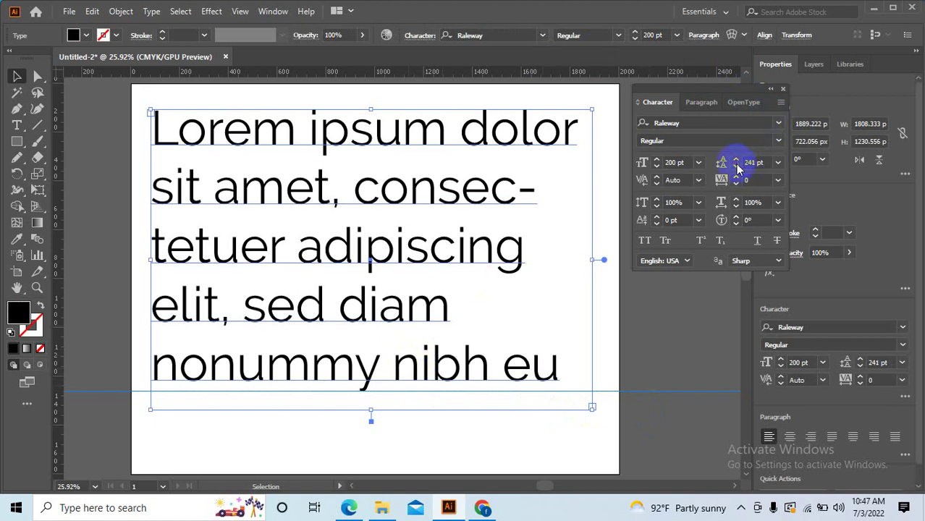
pyautogui.click(737, 167)
pyautogui.click(737, 167)
pyautogui.click(737, 167)
pyautogui.click(737, 166)
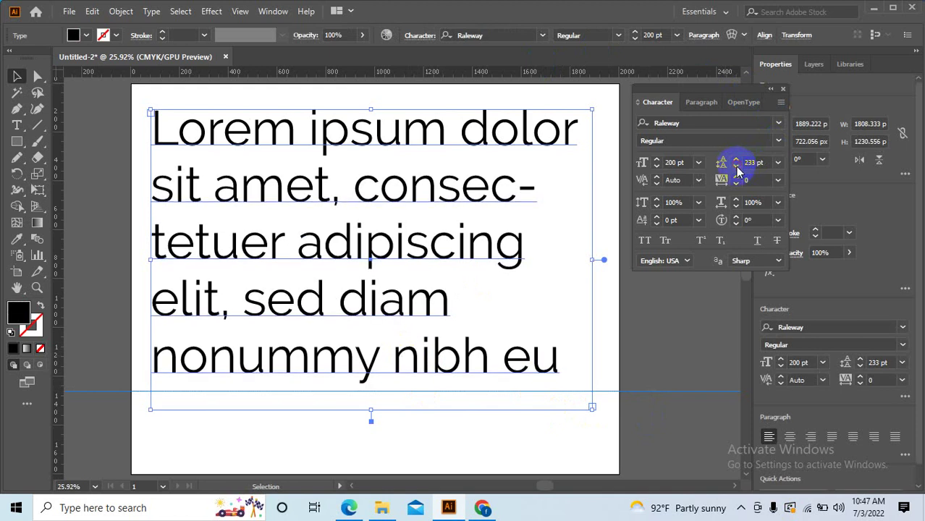
pyautogui.click(737, 167)
pyautogui.click(737, 167)
pyautogui.click(737, 166)
pyautogui.click(737, 166)
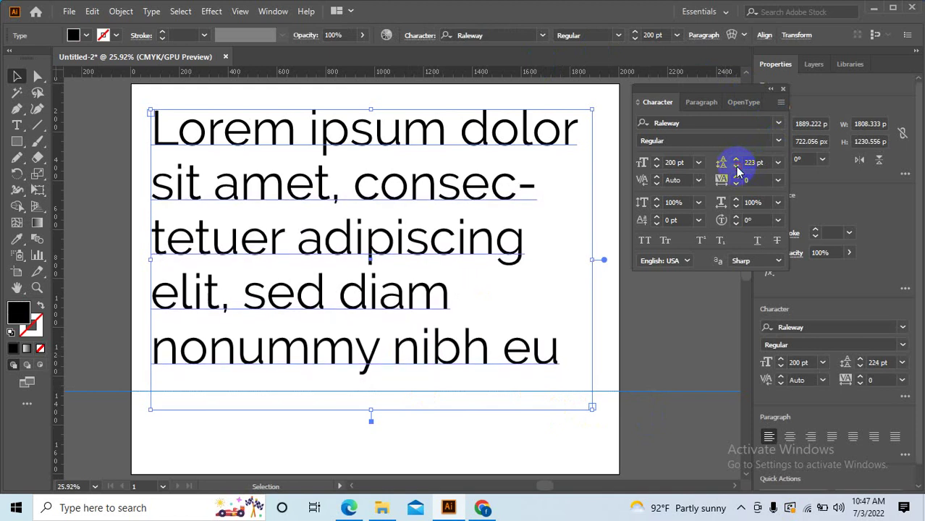
pyautogui.click(737, 167)
pyautogui.click(737, 166)
pyautogui.click(737, 167)
pyautogui.click(737, 167)
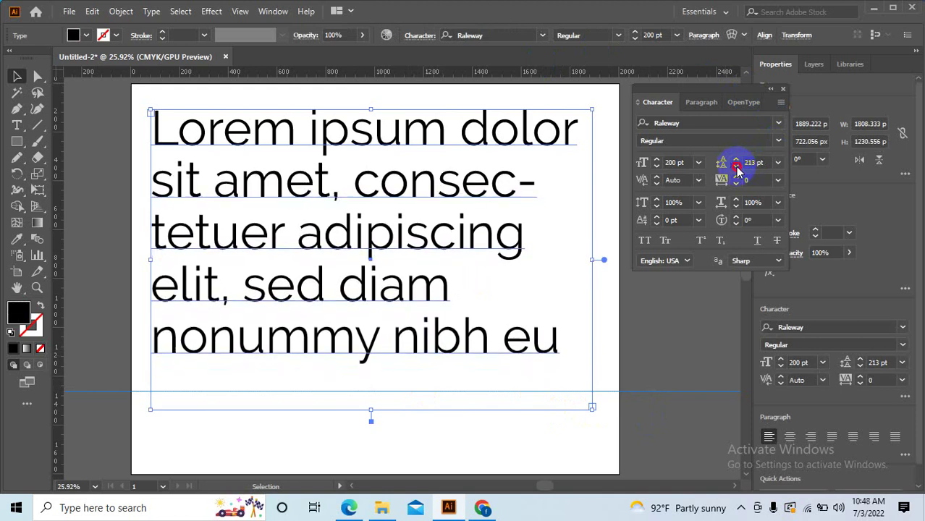
pyautogui.click(737, 167)
pyautogui.click(737, 166)
pyautogui.click(737, 166)
pyautogui.click(737, 166)
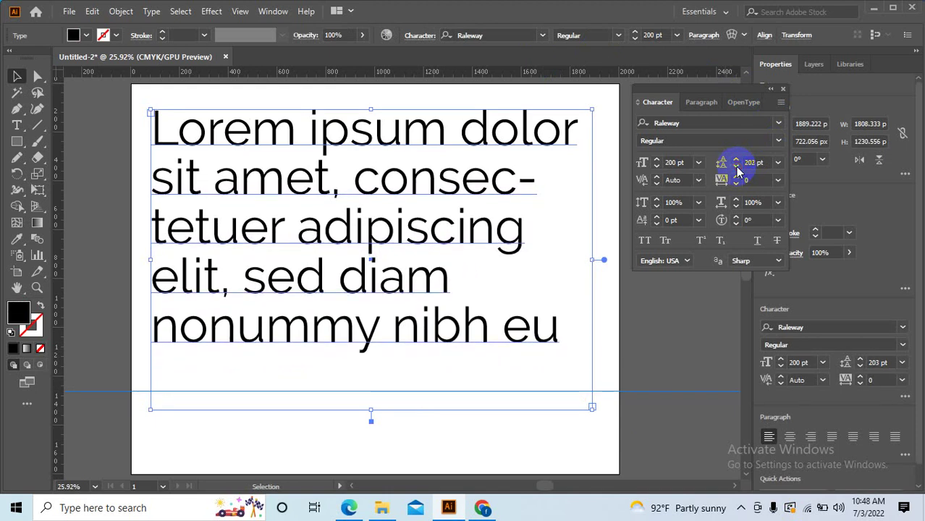
pyautogui.click(737, 167)
pyautogui.click(737, 167)
pyautogui.click(737, 166)
pyautogui.click(737, 167)
pyautogui.click(737, 167)
pyautogui.click(737, 167)
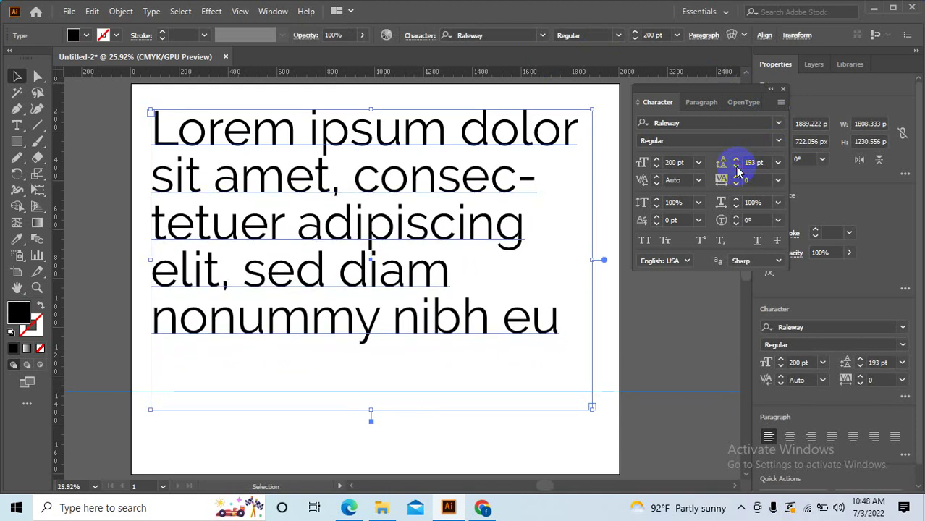
pyautogui.click(677, 326)
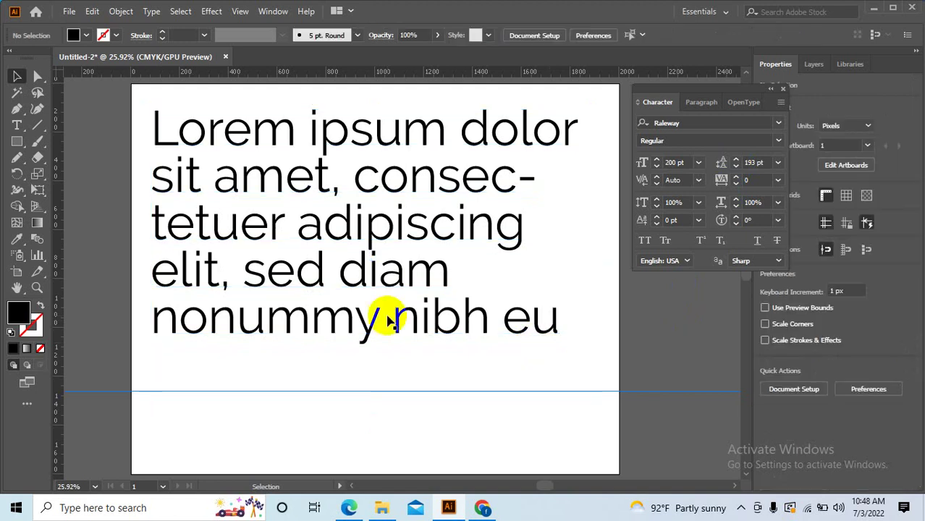
pyautogui.click(371, 304)
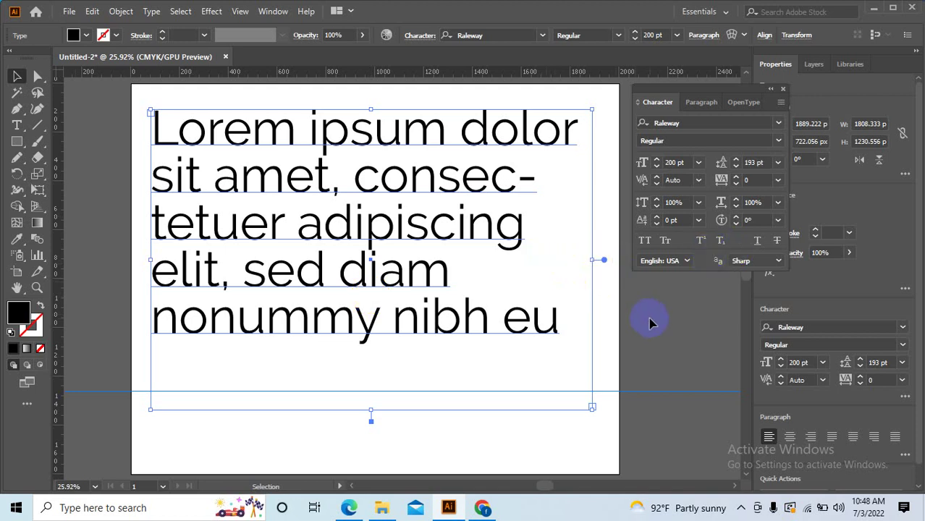
pyautogui.scroll(-1, 549, 319)
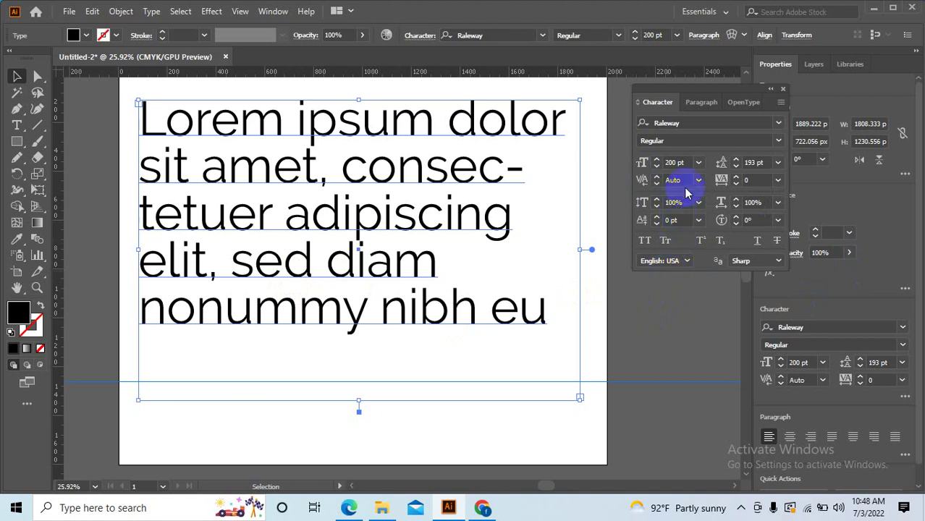
pyautogui.click(658, 183)
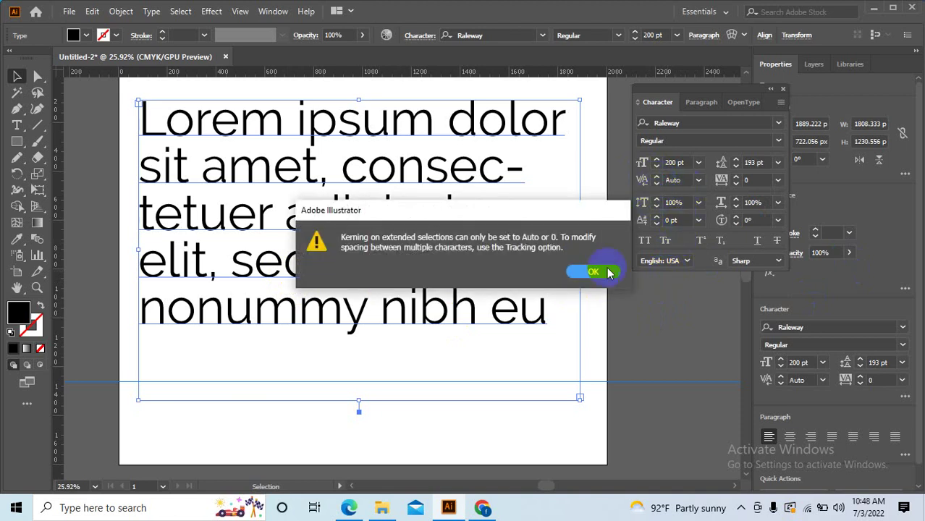
pyautogui.click(588, 270)
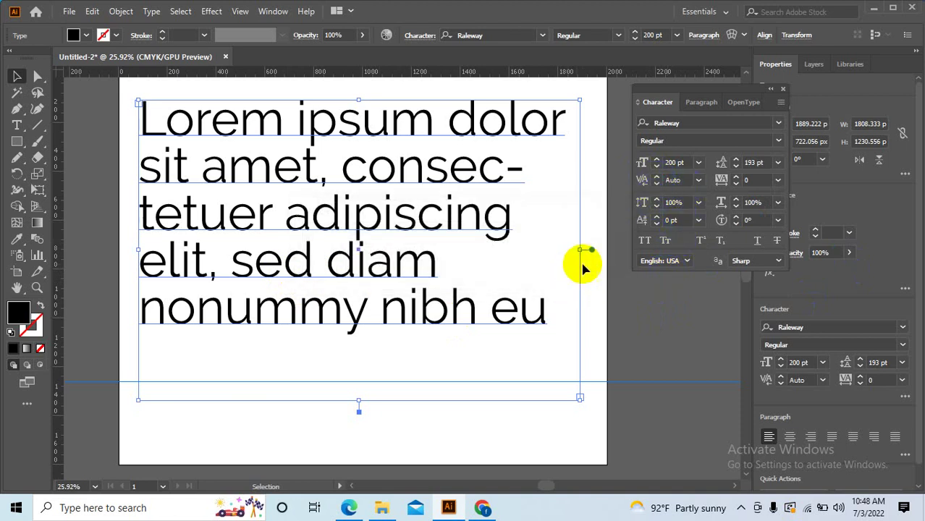
pyautogui.doubleClick(492, 304)
pyautogui.moveTo(494, 303); pyautogui.dragTo(547, 304)
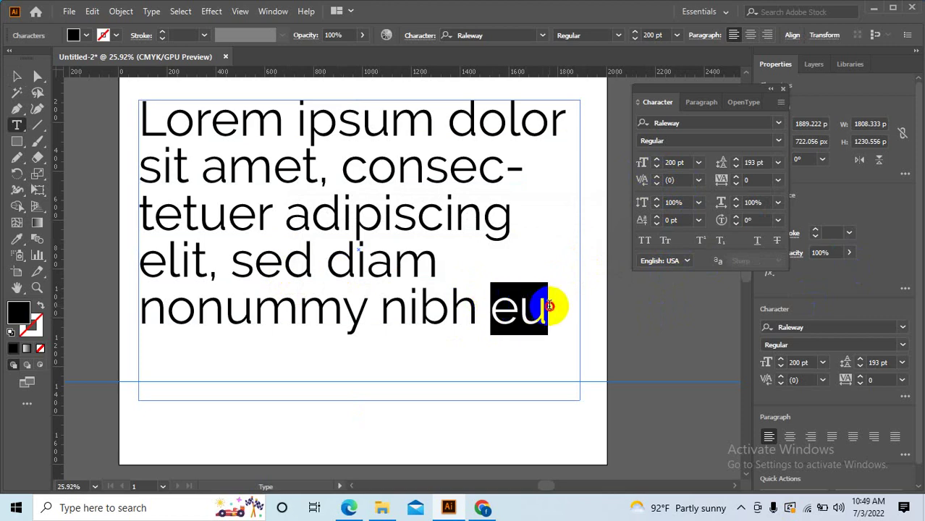
pyautogui.click(655, 182)
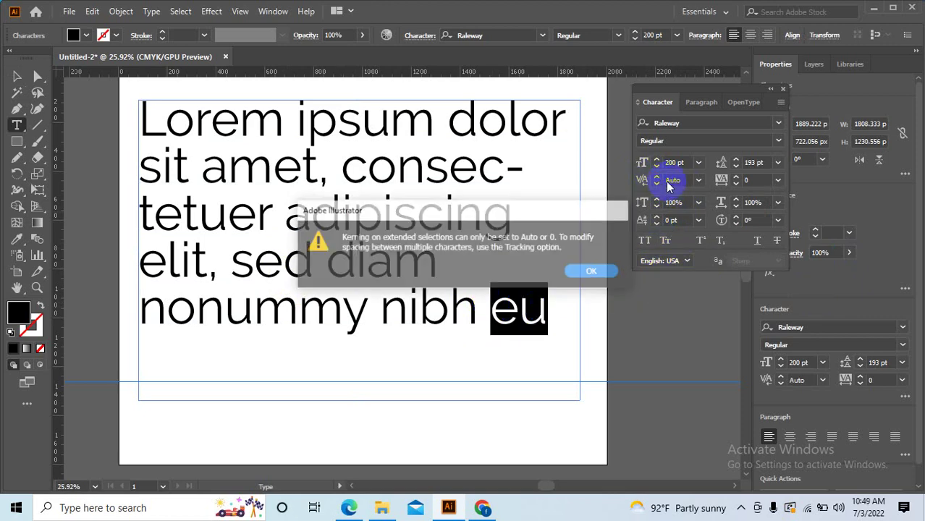
pyautogui.click(599, 270)
pyautogui.click(657, 181)
pyautogui.click(593, 268)
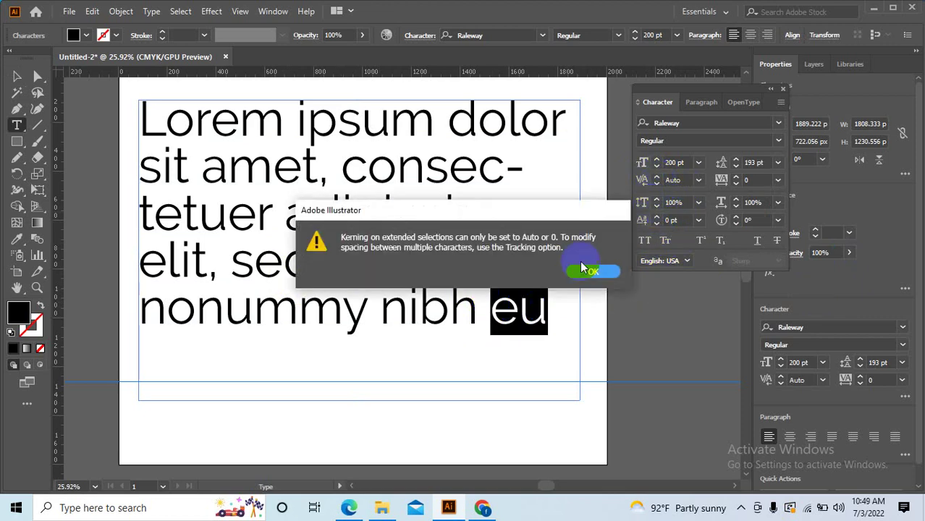
pyautogui.click(699, 181)
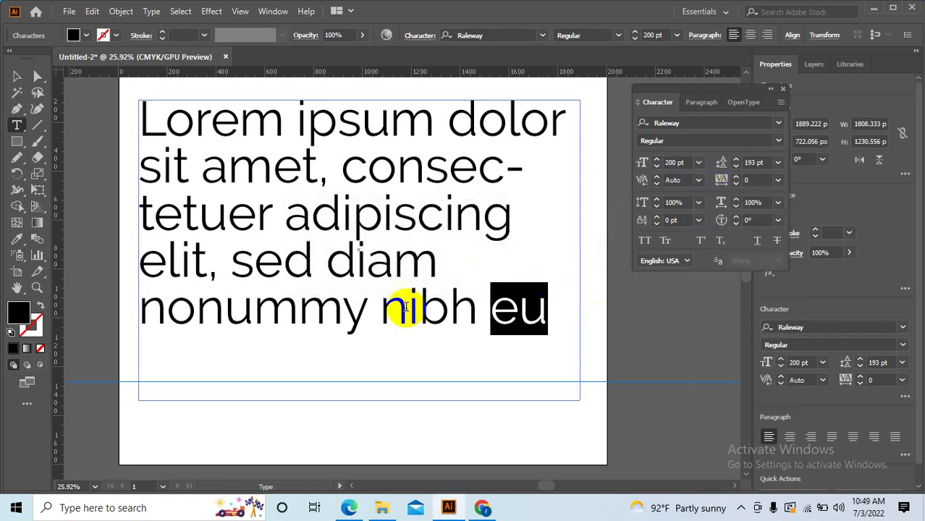
pyautogui.click(12, 77)
# Delete the old text frame and draw a new area-type box across the artboard's top.
pyautogui.scroll(-2, 610, 319)
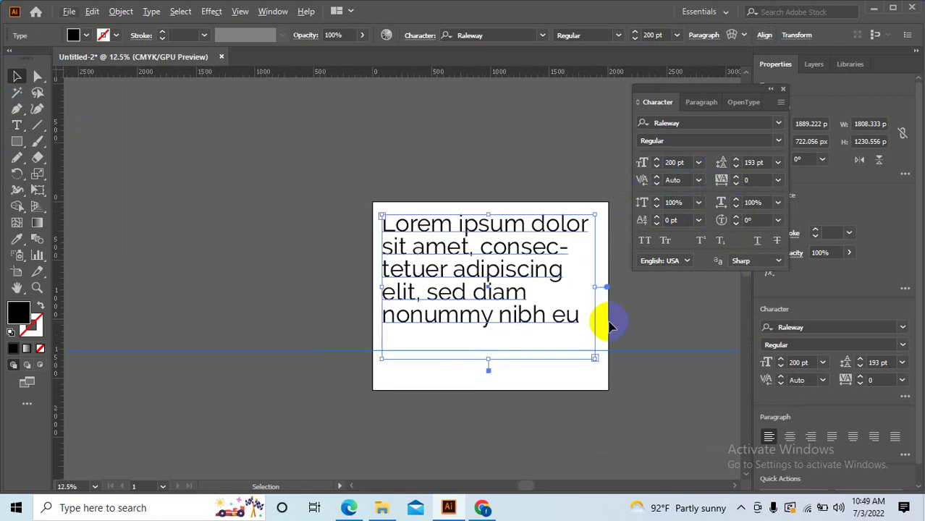
pyautogui.press('Delete')
pyautogui.scroll(3, 548, 290)
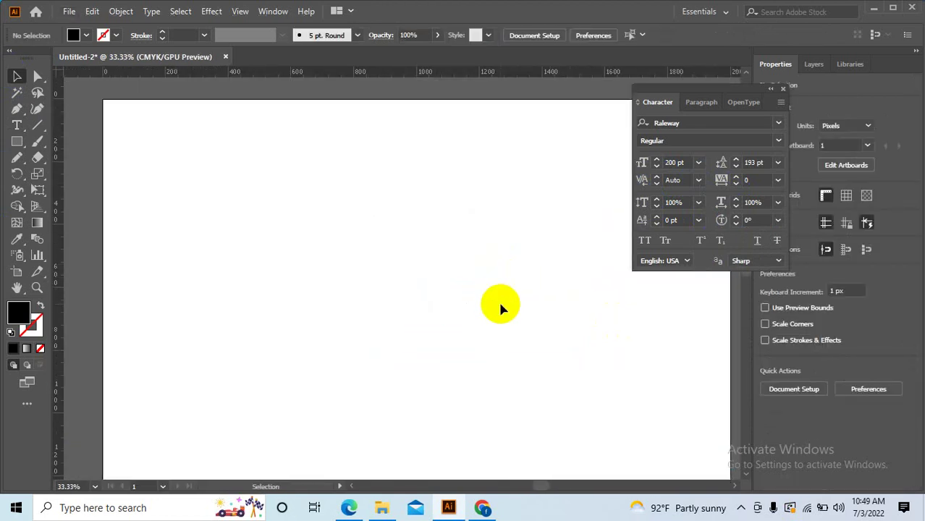
pyautogui.scroll(-2, 498, 299)
pyautogui.scroll(-2, 500, 306)
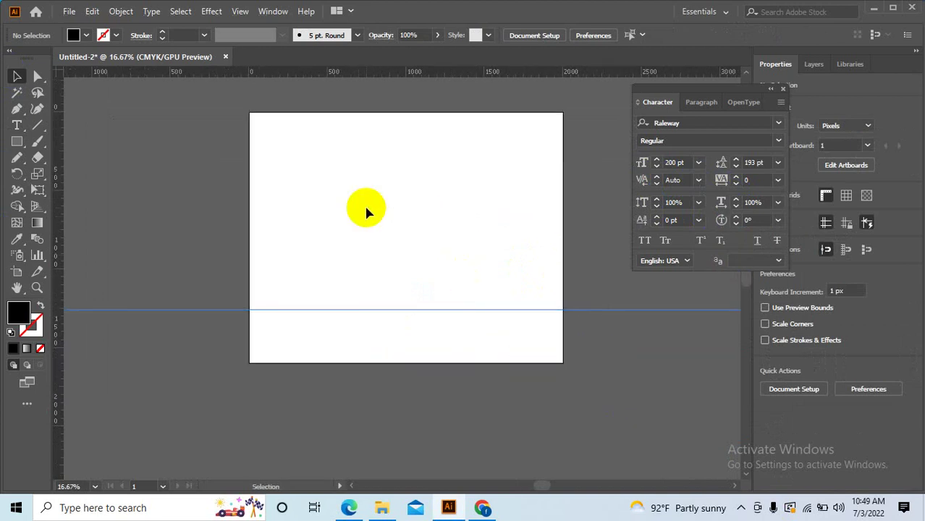
pyautogui.click(17, 125)
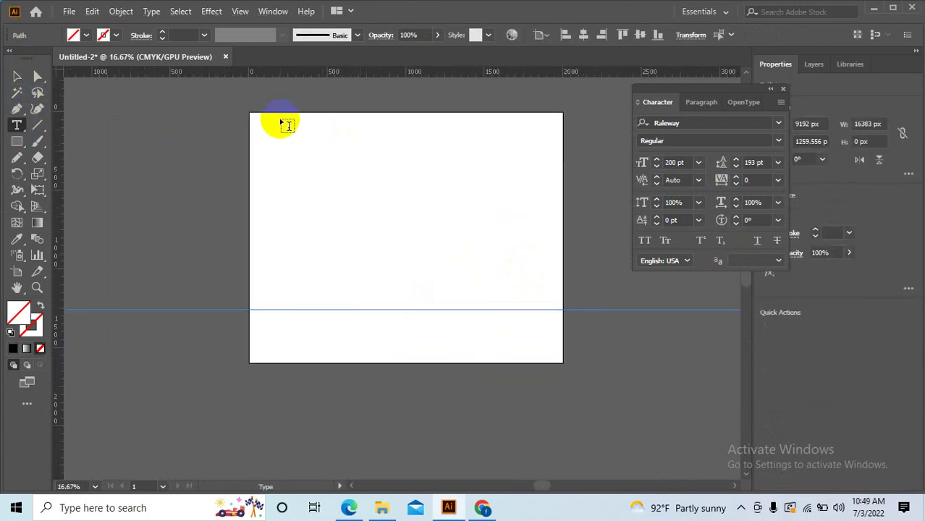
pyautogui.moveTo(254, 118); pyautogui.dragTo(555, 305)
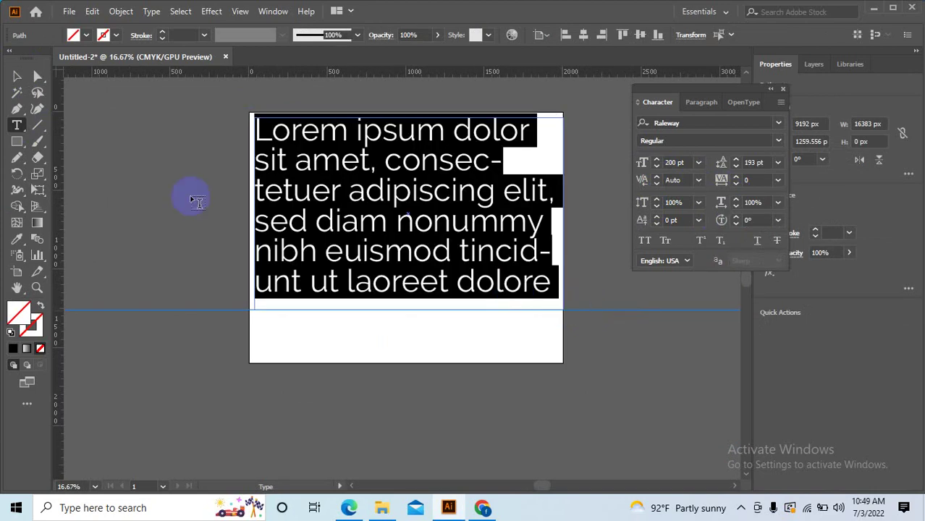
# Set the new paragraph's font size, first 188 pt, then reduced to 124 pt.
pyautogui.click(17, 76)
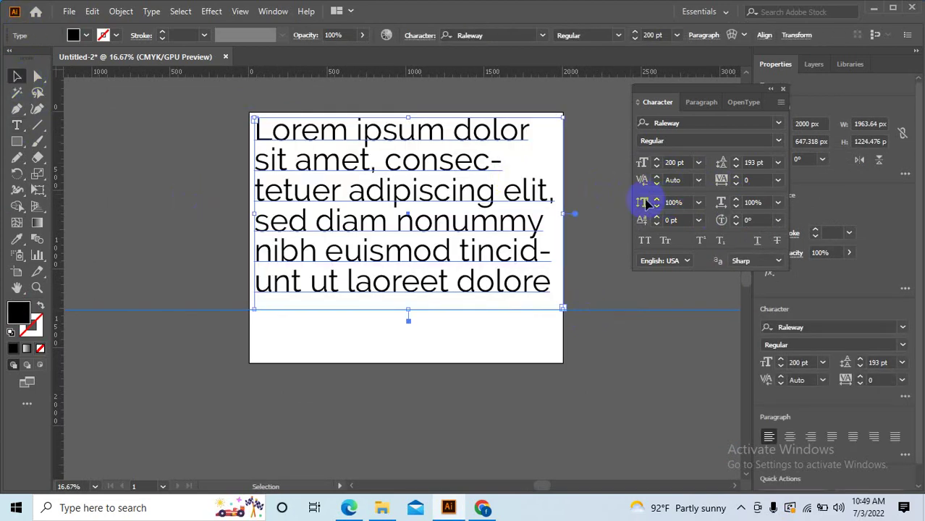
pyautogui.click(681, 162)
pyautogui.write('188')
pyautogui.press('Return')
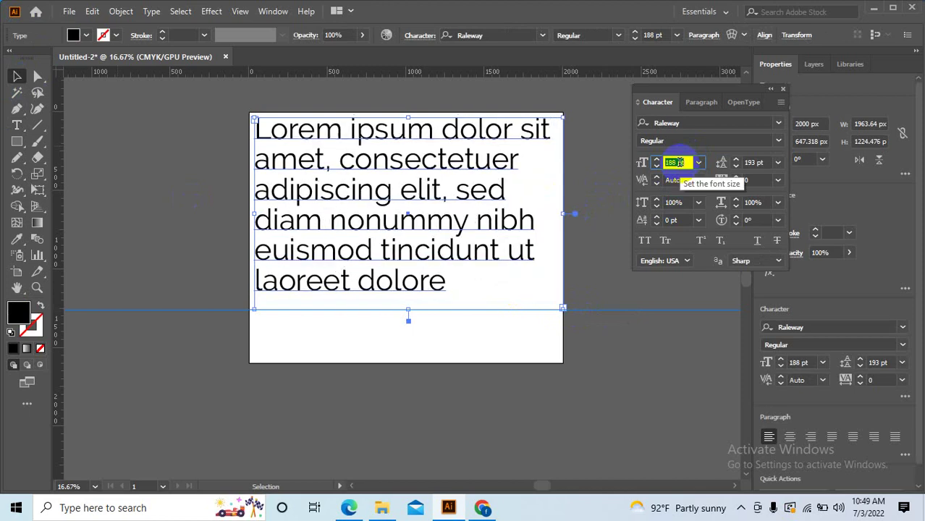
pyautogui.tripleClick(353, 246)
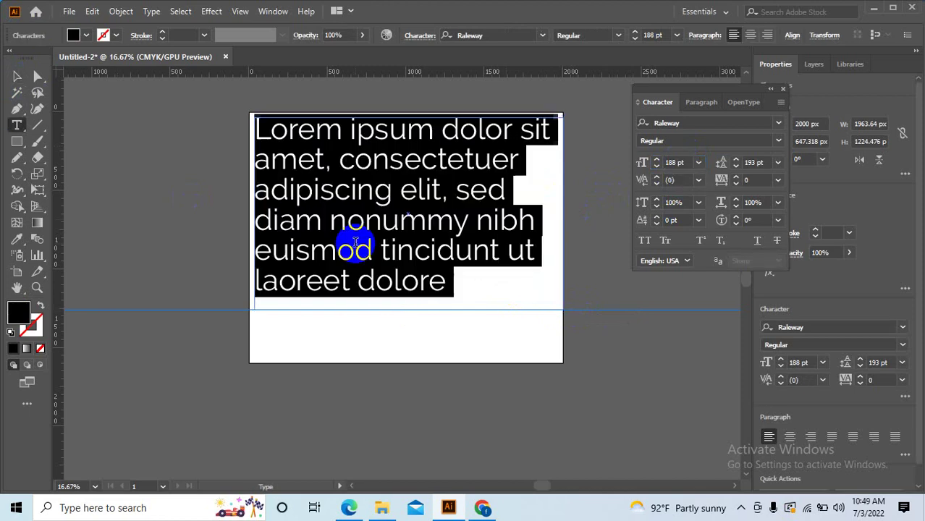
pyautogui.click(682, 163)
pyautogui.scroll(-8, 682, 163)
pyautogui.scroll(-8, 681, 163)
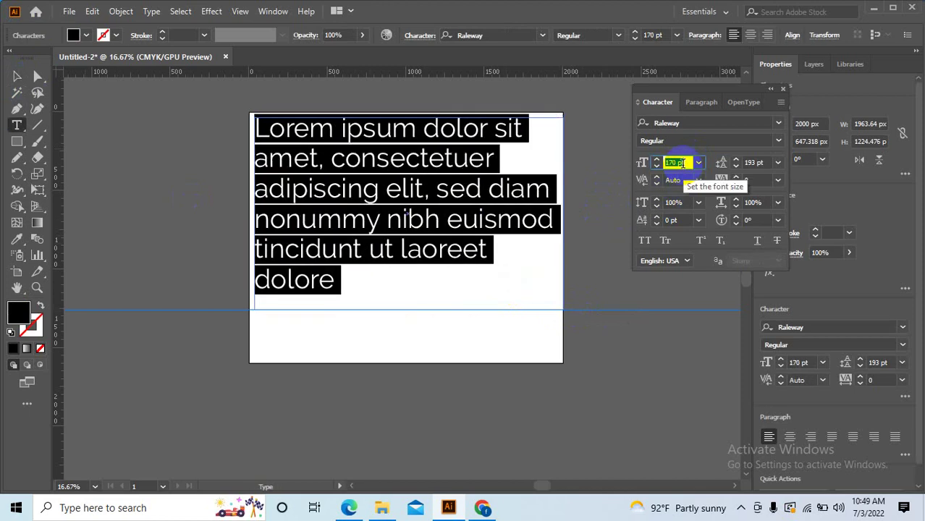
pyautogui.scroll(-9, 682, 163)
pyautogui.scroll(-10, 682, 163)
pyautogui.scroll(-10, 681, 163)
pyautogui.scroll(-10, 681, 163)
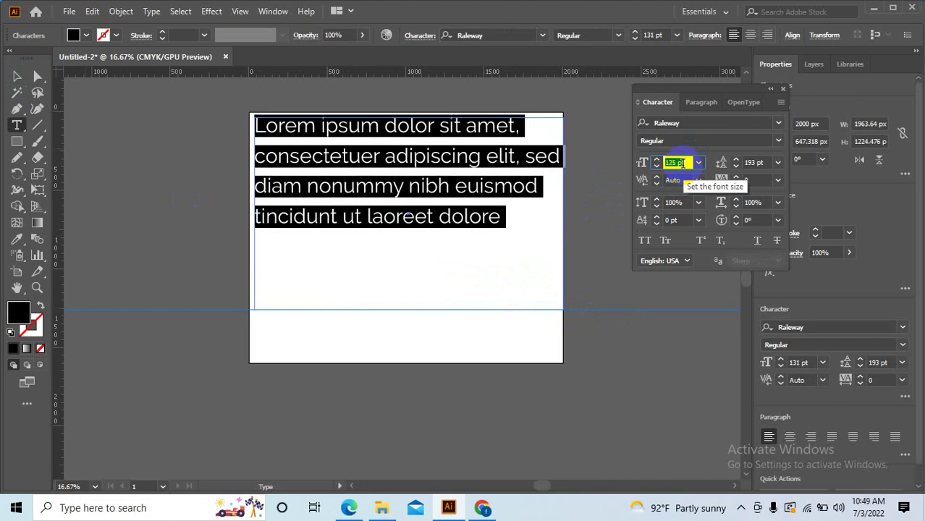
pyautogui.scroll(-9, 681, 163)
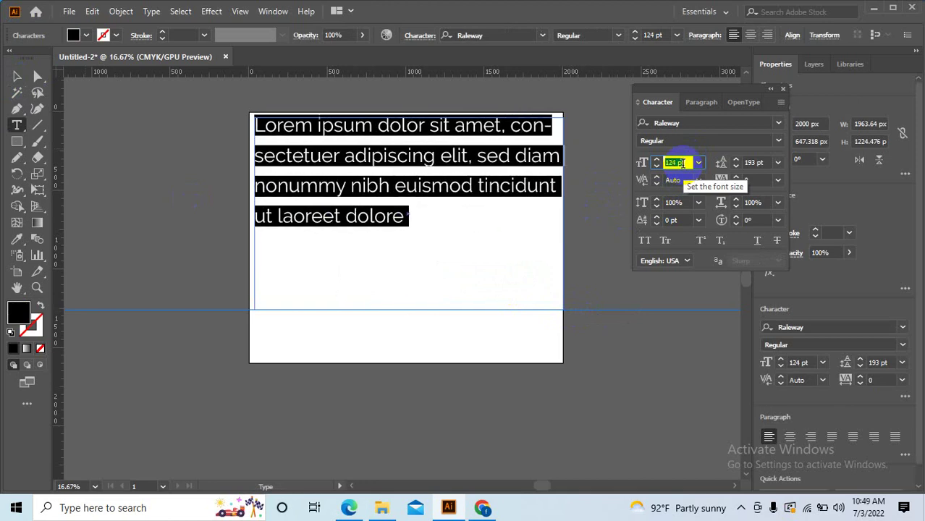
# Tighten the paragraph's leading down to 166 pt.
pyautogui.click(736, 162)
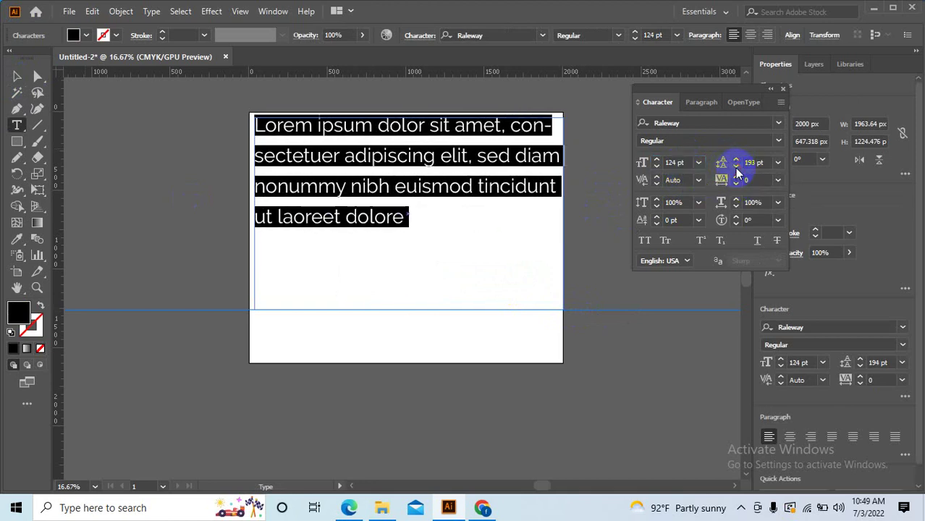
pyautogui.click(736, 168)
pyautogui.click(736, 167)
pyautogui.click(736, 167)
pyautogui.click(737, 167)
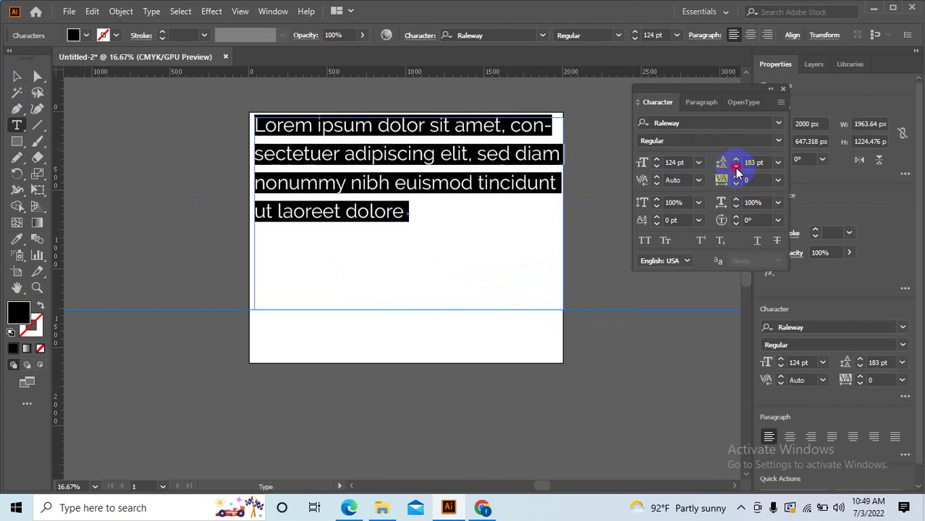
pyautogui.click(736, 167)
pyautogui.click(736, 168)
pyautogui.click(737, 167)
pyautogui.click(736, 168)
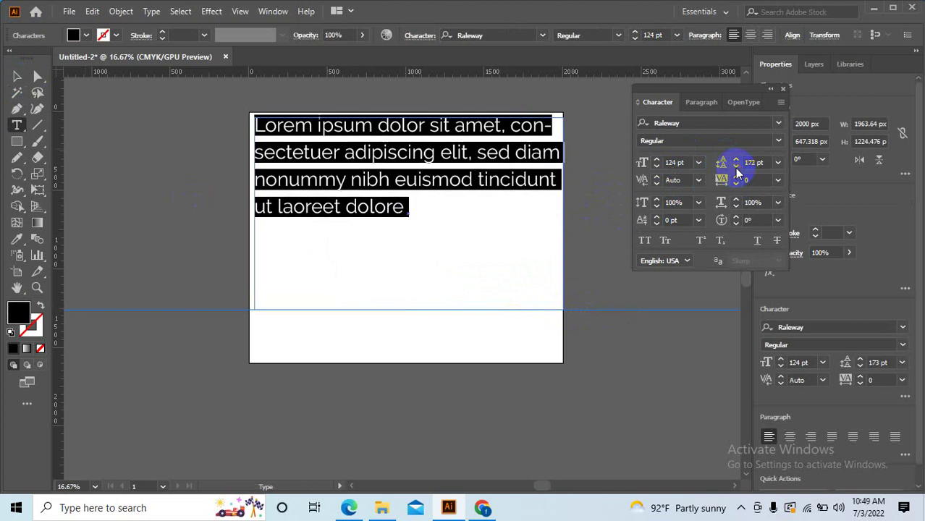
pyautogui.click(736, 168)
pyautogui.click(736, 167)
pyautogui.click(736, 167)
pyautogui.click(736, 167)
pyautogui.click(736, 167)
pyautogui.click(736, 167)
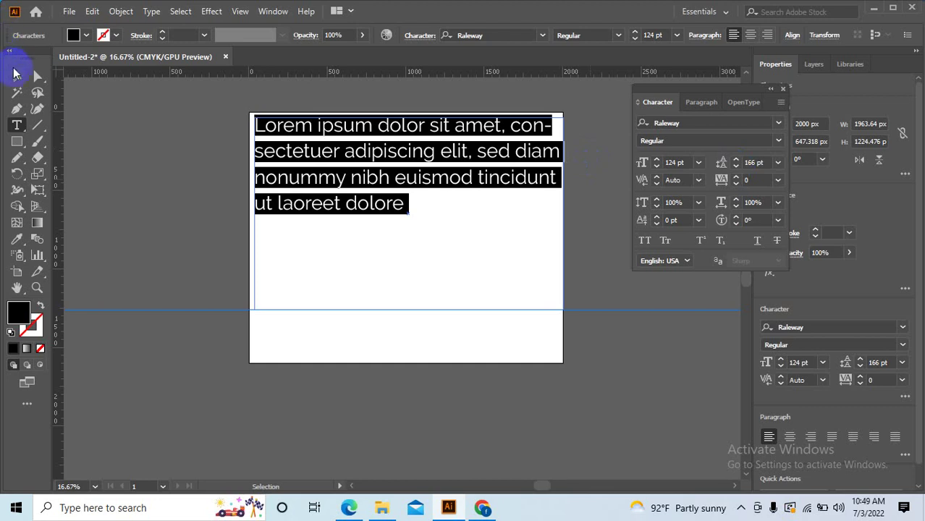
# Click into the paragraph at the word 'laoreet' and select all its text.
pyautogui.press('ctrl')
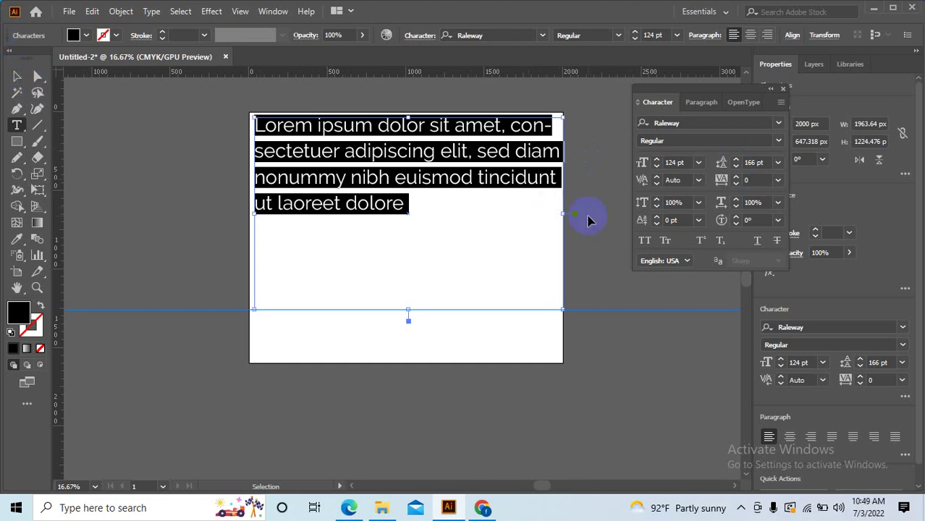
pyautogui.keyDown('ctrl'); pyautogui.click(587, 221); pyautogui.keyUp('ctrl')
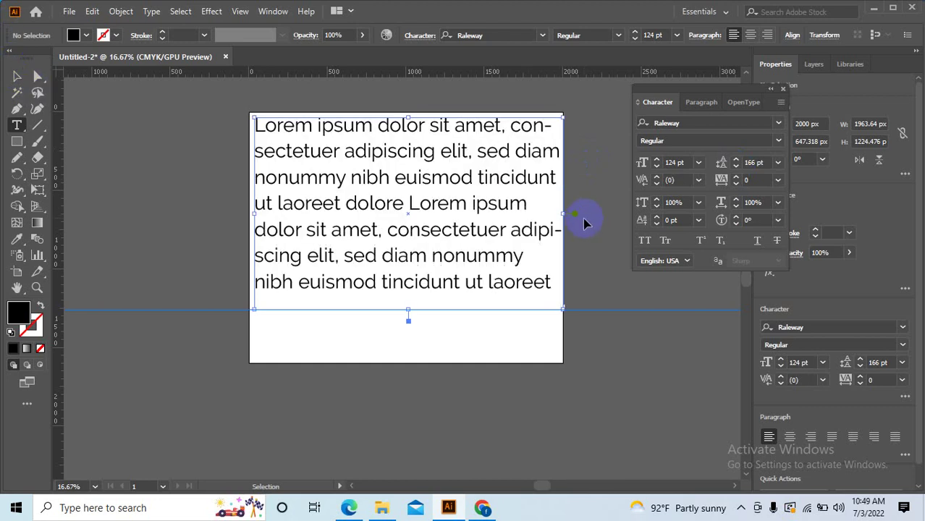
pyautogui.click(540, 282)
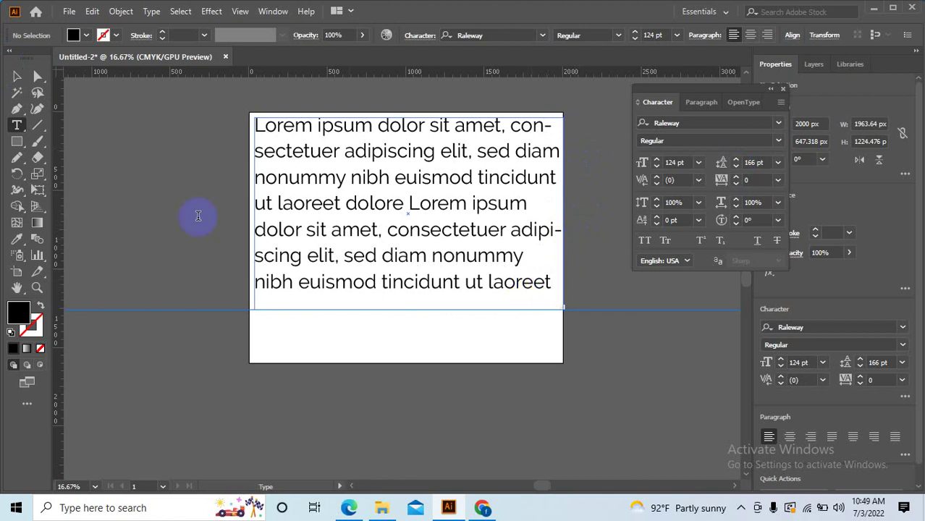
pyautogui.click(554, 300)
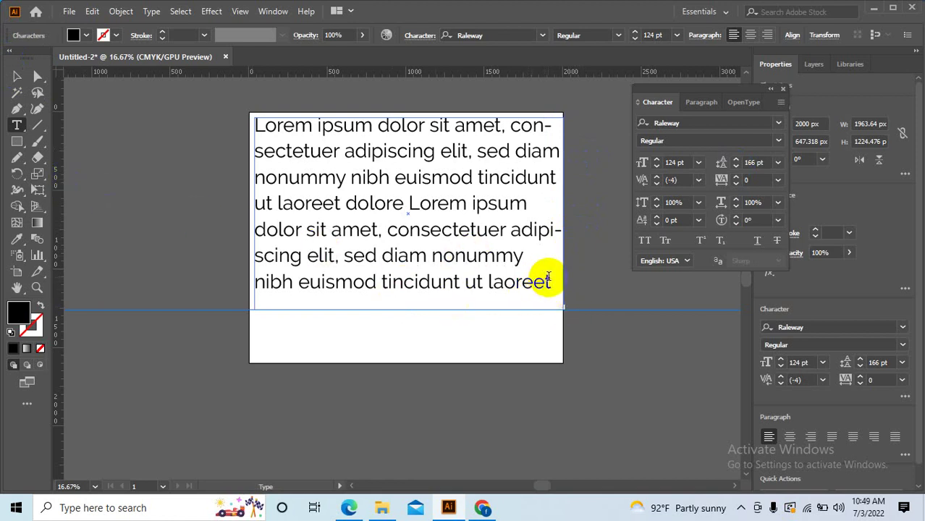
pyautogui.keyDown('ctrl'); pyautogui.click(546, 281); pyautogui.keyUp('ctrl')
pyautogui.write('-')
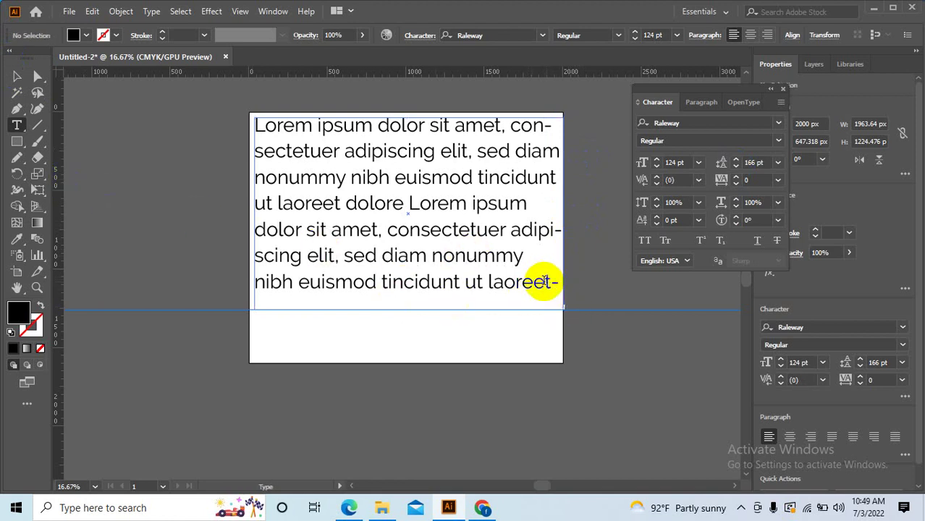
pyautogui.click(17, 76)
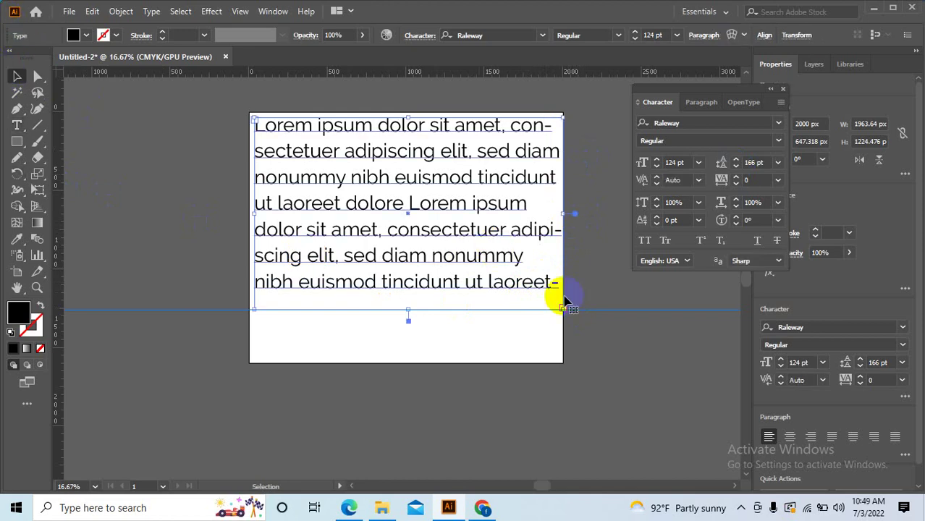
pyautogui.click(612, 356)
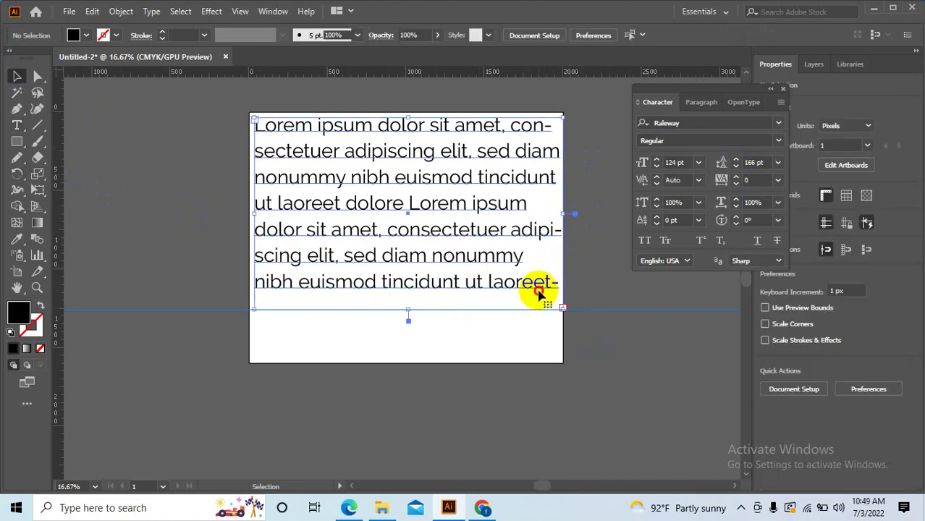
pyautogui.doubleClick(548, 281)
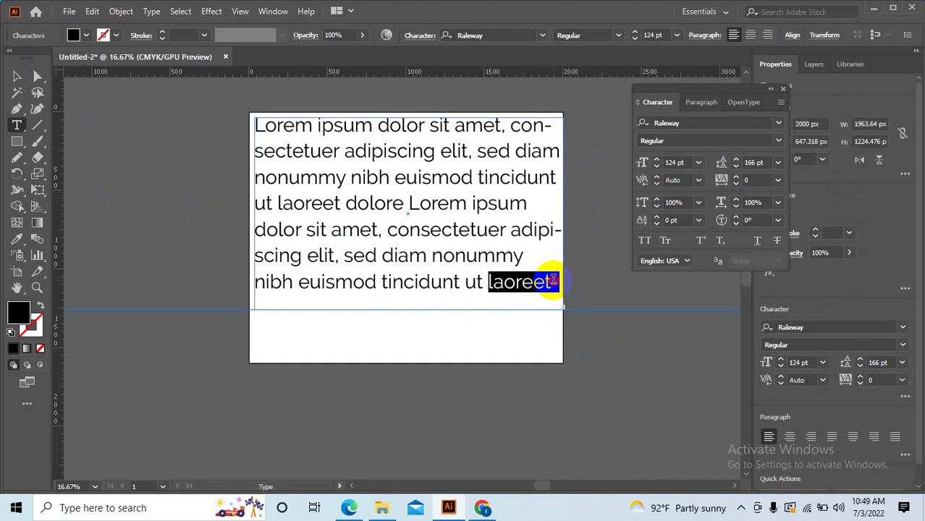
pyautogui.click(553, 281)
pyautogui.hotkey('ctrl', 'a')
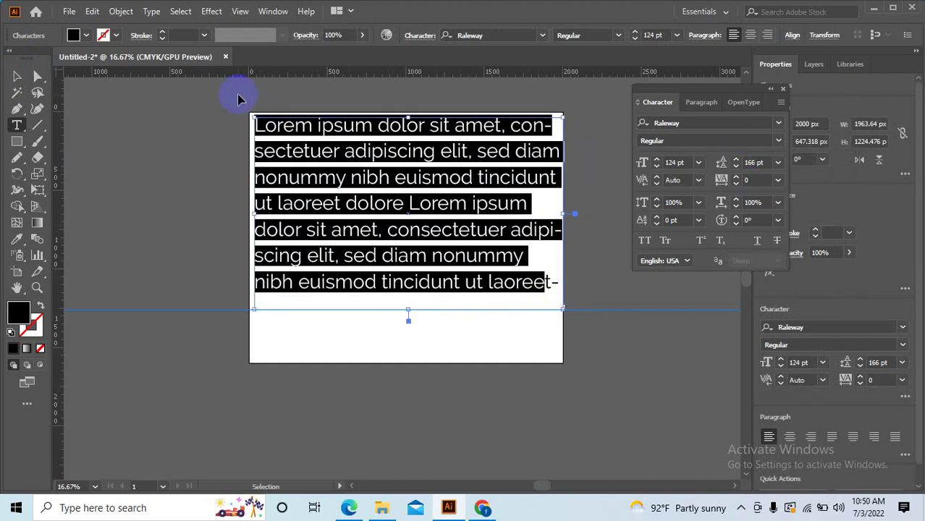
# Trim the text to end at 'laoree', lower the guide, and extend the frame to the artboard bottom.
pyautogui.press('BackSpace')
pyautogui.hotkey('ctrl', 'z')
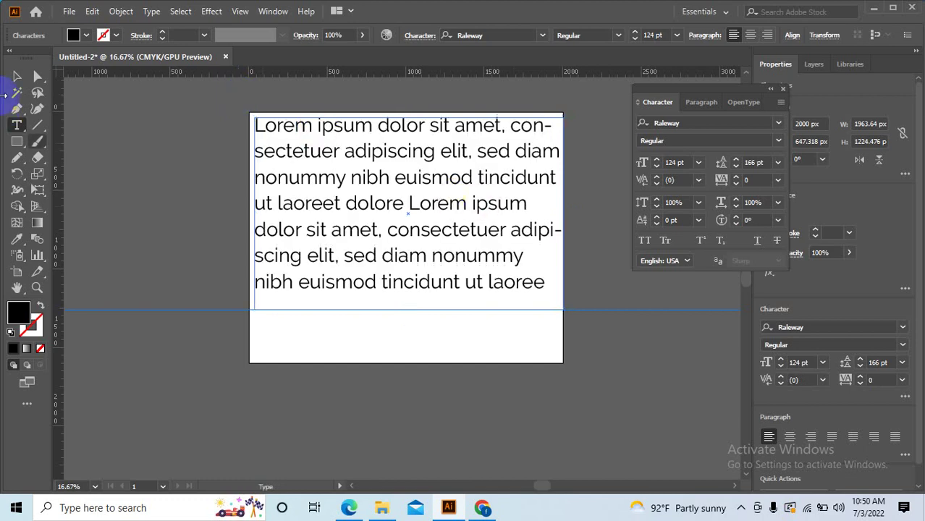
pyautogui.click(16, 76)
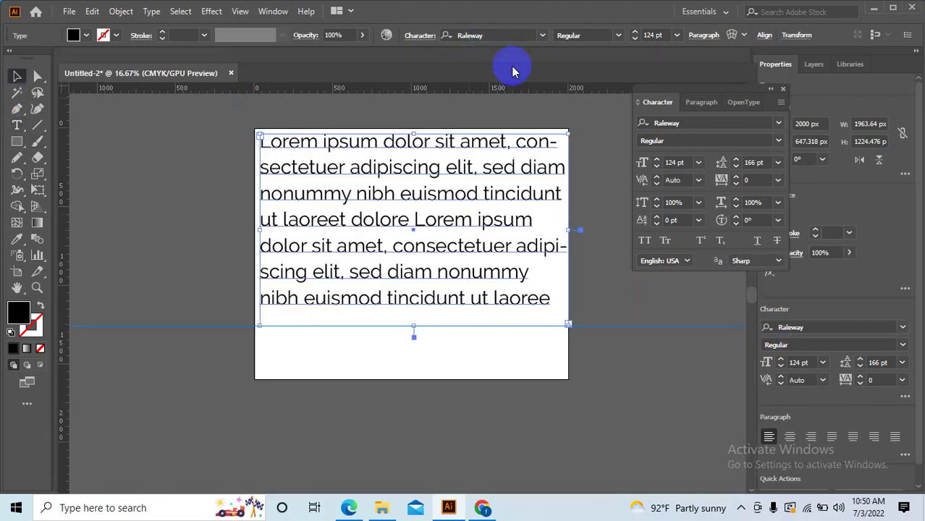
pyautogui.click(590, 335)
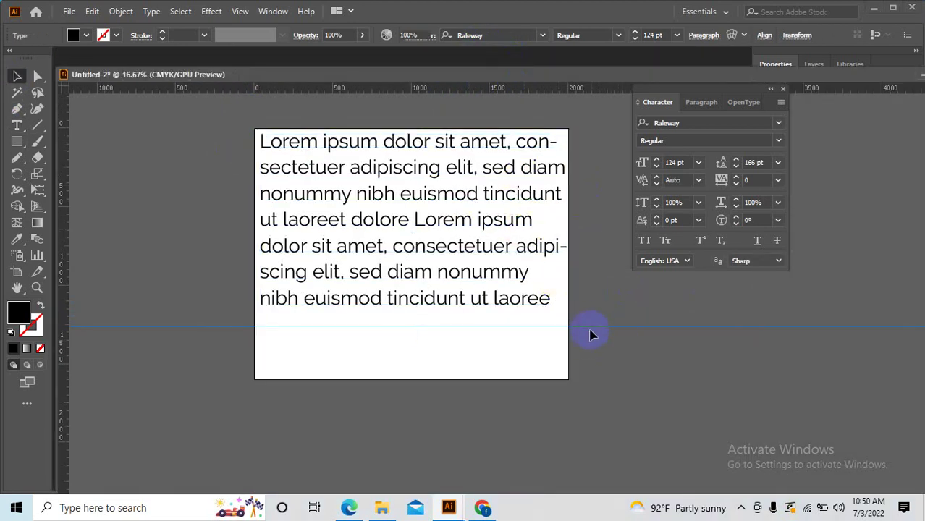
pyautogui.moveTo(590, 334); pyautogui.dragTo(619, 457)
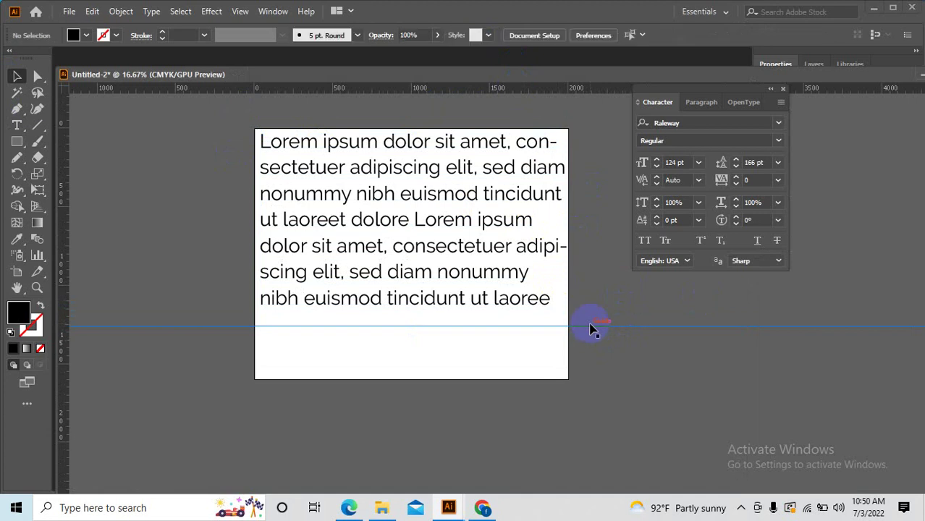
pyautogui.click(438, 308)
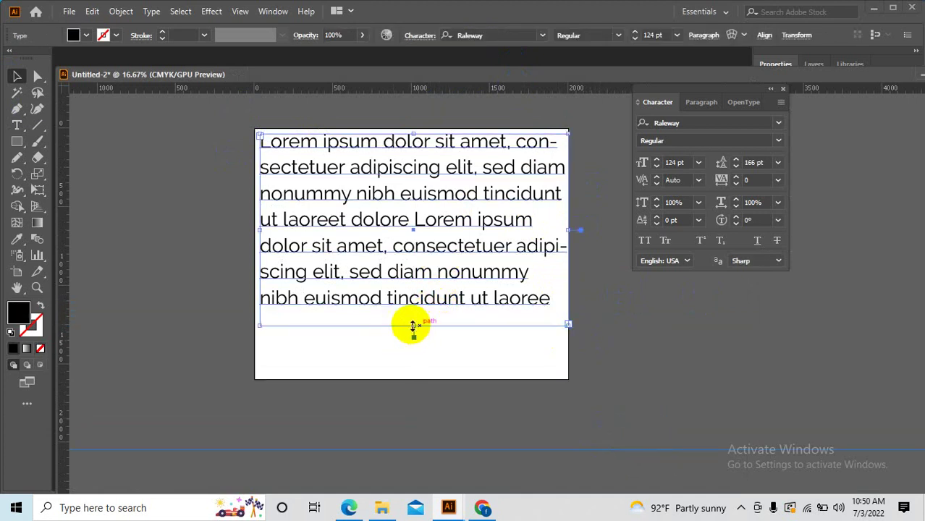
pyautogui.moveTo(412, 325); pyautogui.dragTo(410, 380)
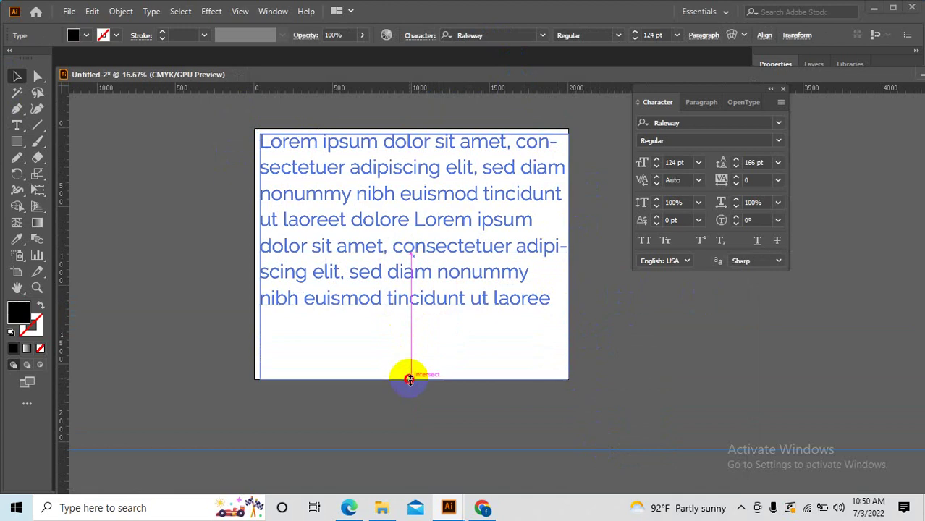
# Copy the passage from 'consectetuer' onward and paste it at the end of the text.
pyautogui.doubleClick(552, 298)
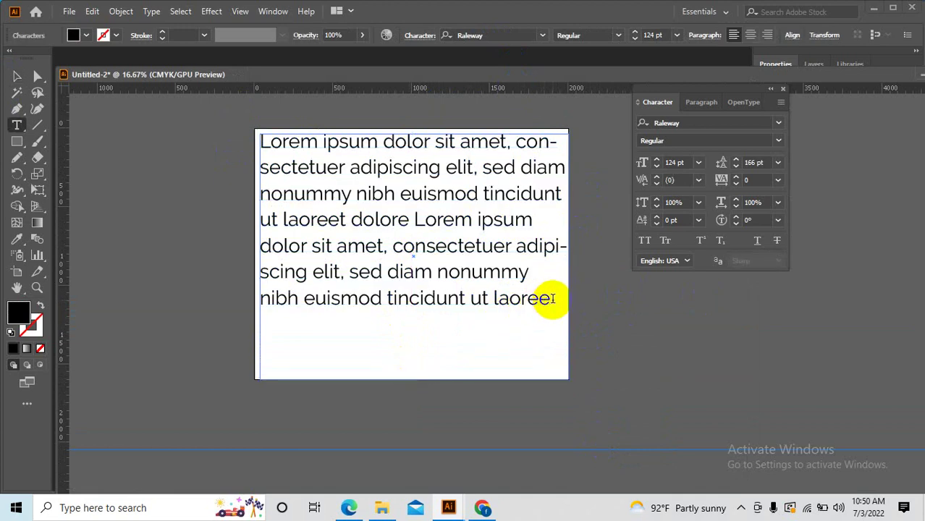
pyautogui.hotkey('ctrl', 'a')
pyautogui.click(397, 247)
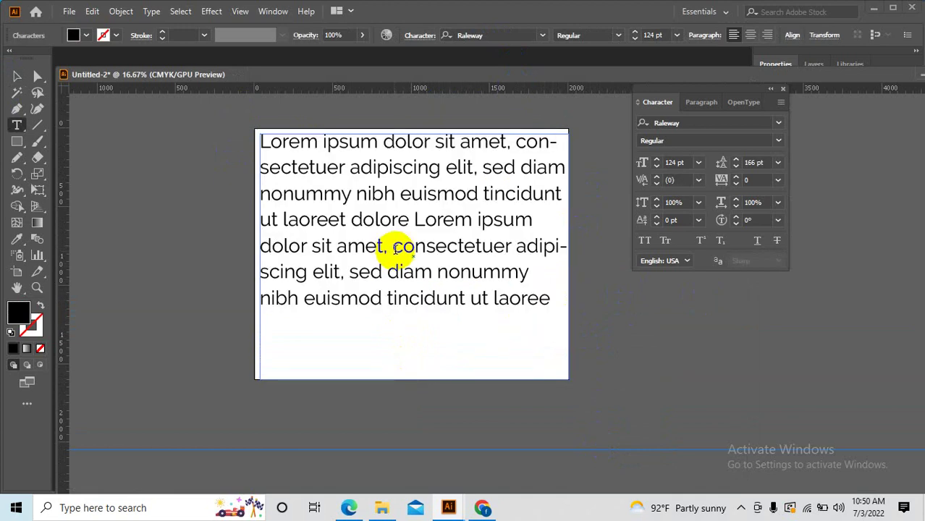
pyautogui.moveTo(397, 247)
pyautogui.mouseDown()
pyautogui.moveTo(556, 312)
pyautogui.moveTo(400, 250)
pyautogui.mouseUp()
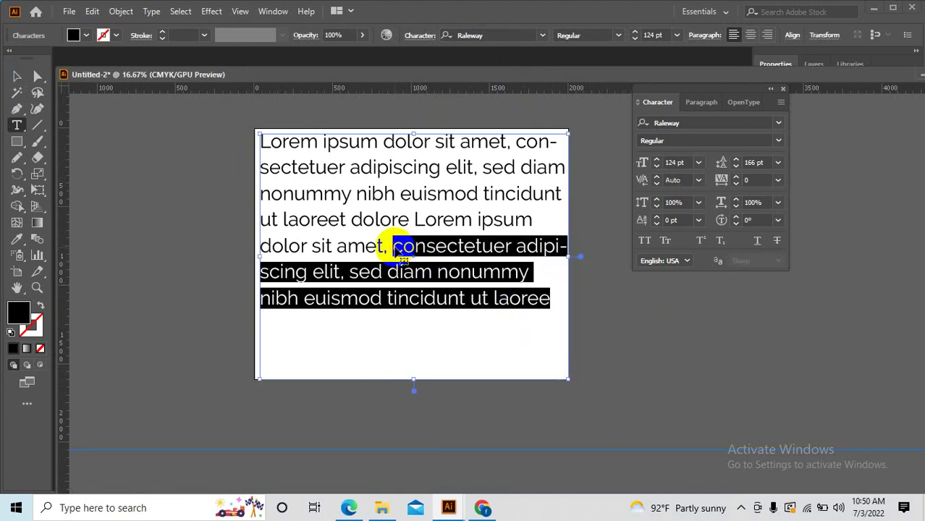
pyautogui.click(399, 250)
pyautogui.hotkey('ctrl', 'v')
pyautogui.hotkey('ctrl', 'shift', 'a')
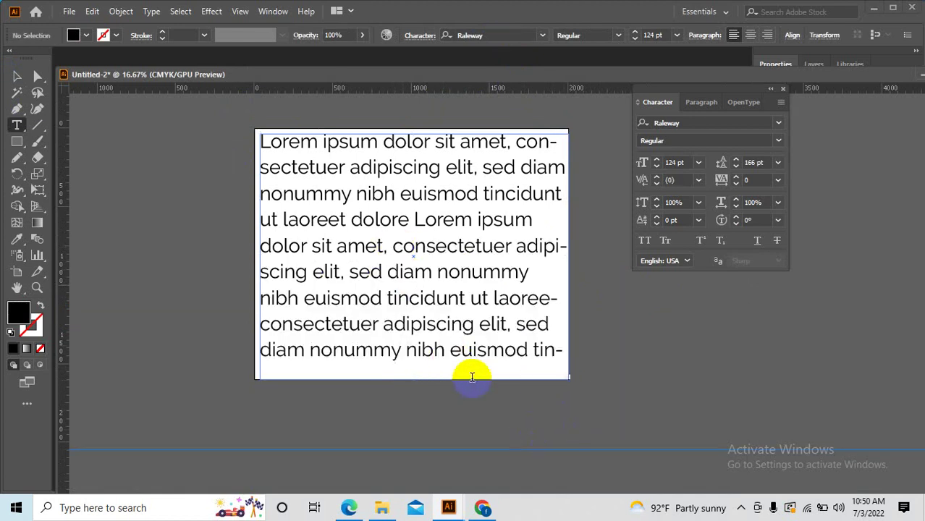
pyautogui.click(17, 76)
pyautogui.click(710, 399)
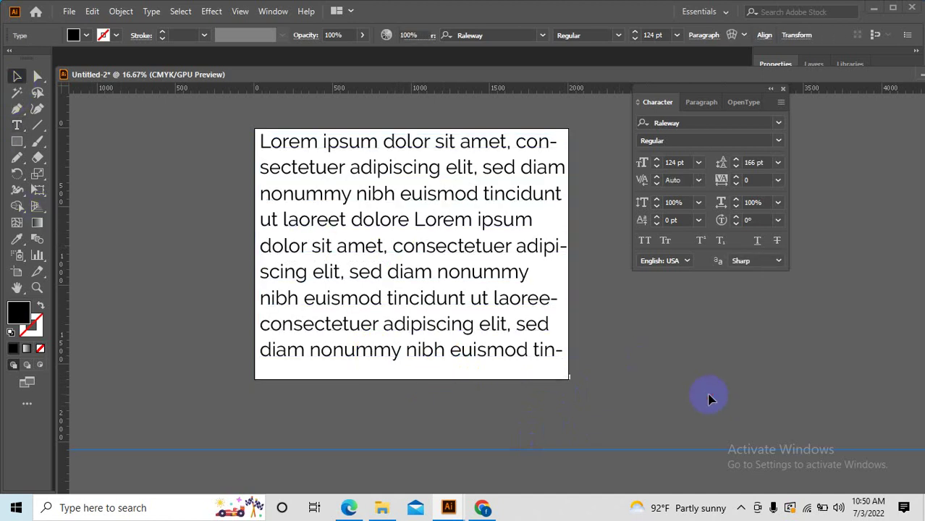
pyautogui.hscroll(2, 651, 397)
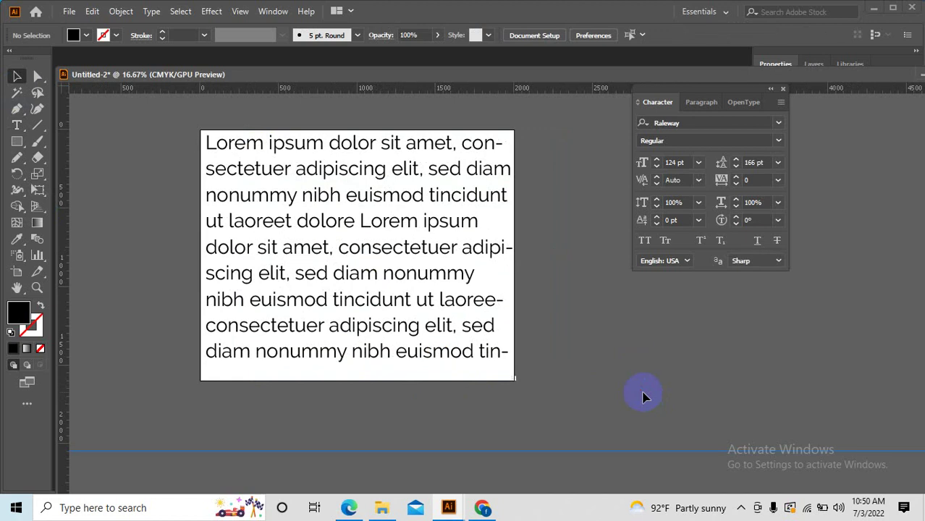
pyautogui.click(494, 351)
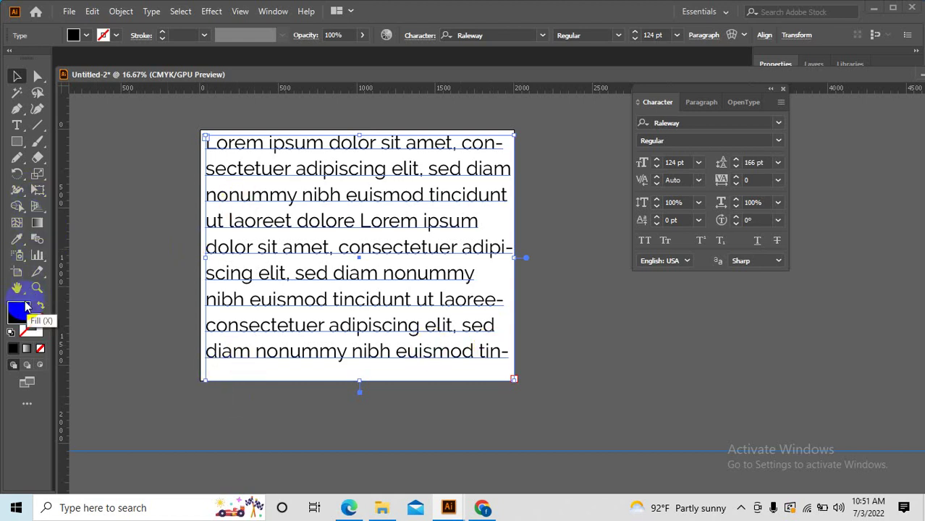
# Add a new artboard to the right of the first using the Artboard tool.
pyautogui.click(16, 275)
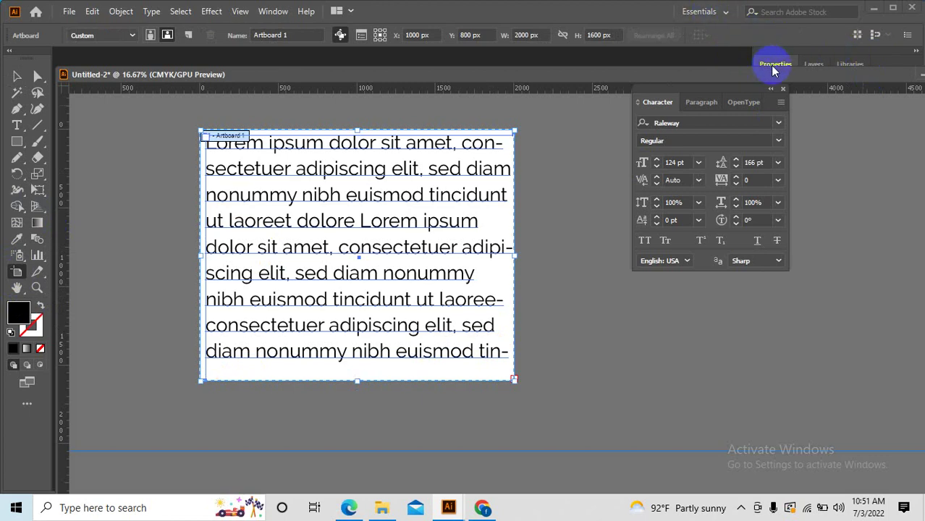
pyautogui.click(774, 64)
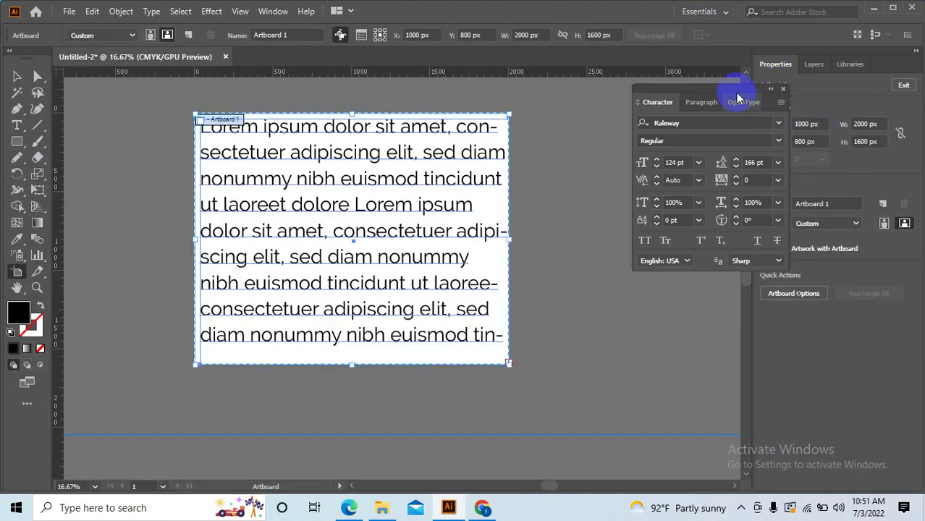
pyautogui.moveTo(744, 95); pyautogui.dragTo(664, 189)
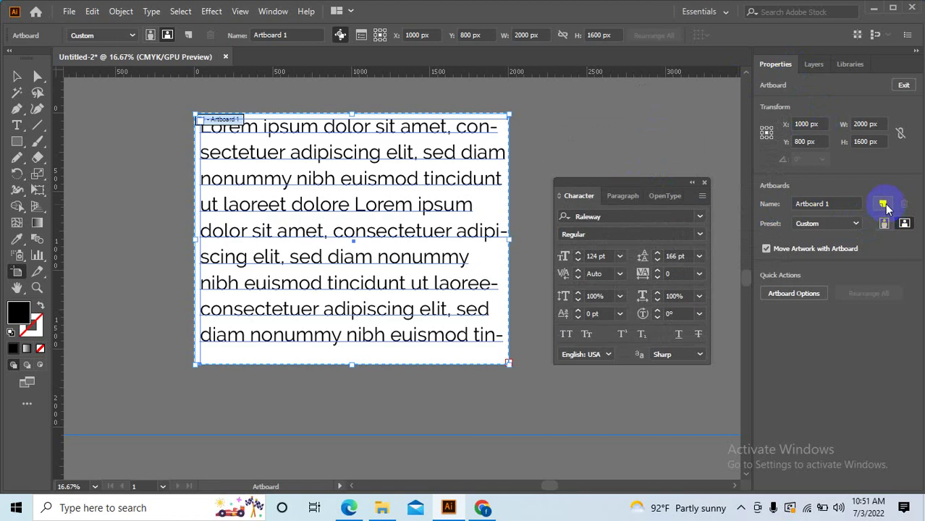
pyautogui.click(884, 204)
# Thread the paragraph's overflow text into a new frame at the top of Artboard 2.
pyautogui.click(17, 76)
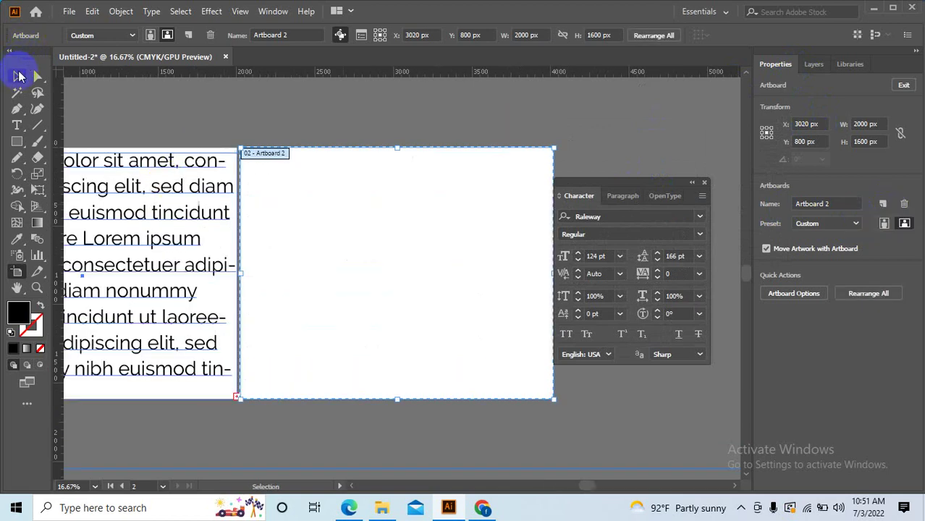
pyautogui.moveTo(254, 175); pyautogui.dragTo(383, 115)
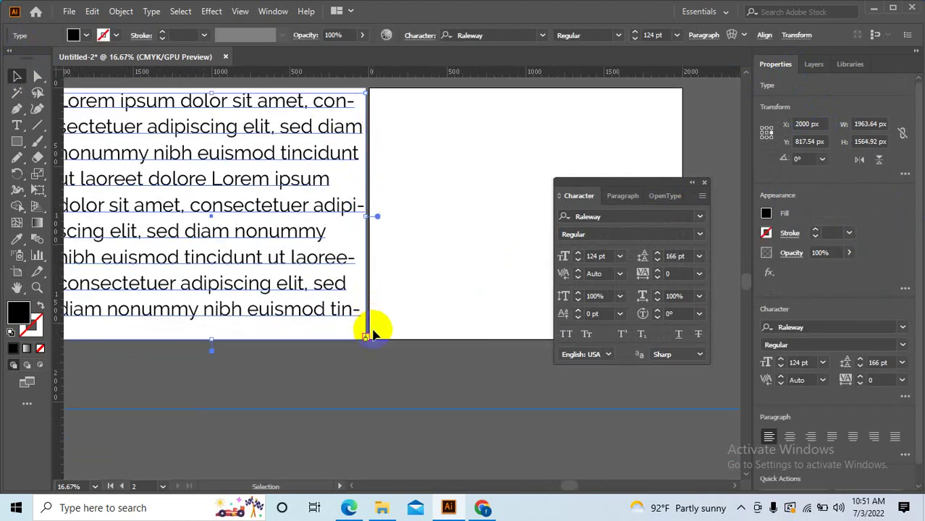
pyautogui.click(36, 76)
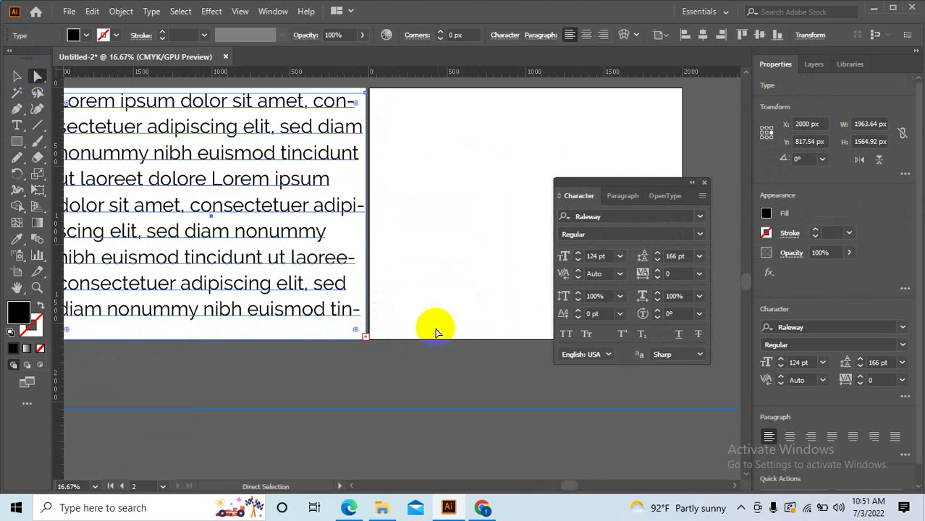
pyautogui.moveTo(366, 336); pyautogui.dragTo(418, 98)
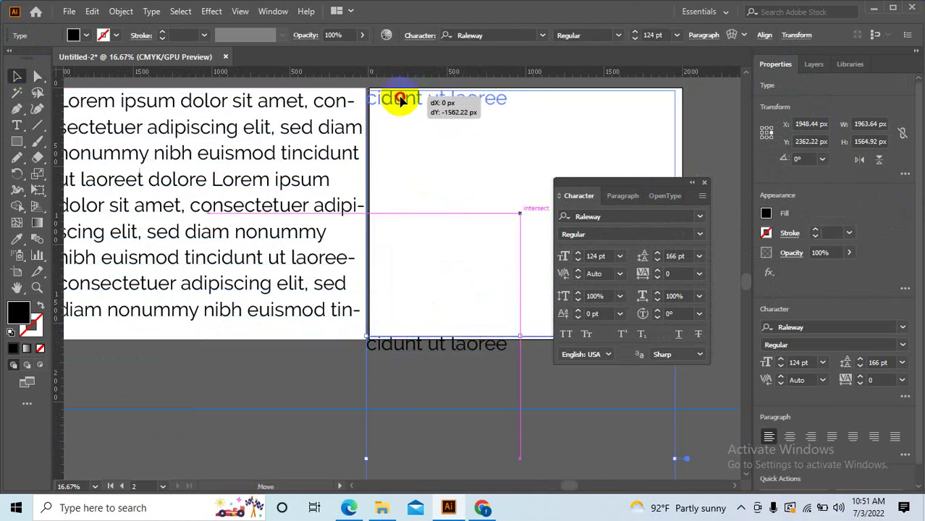
pyautogui.moveTo(418, 98); pyautogui.dragTo(409, 99)
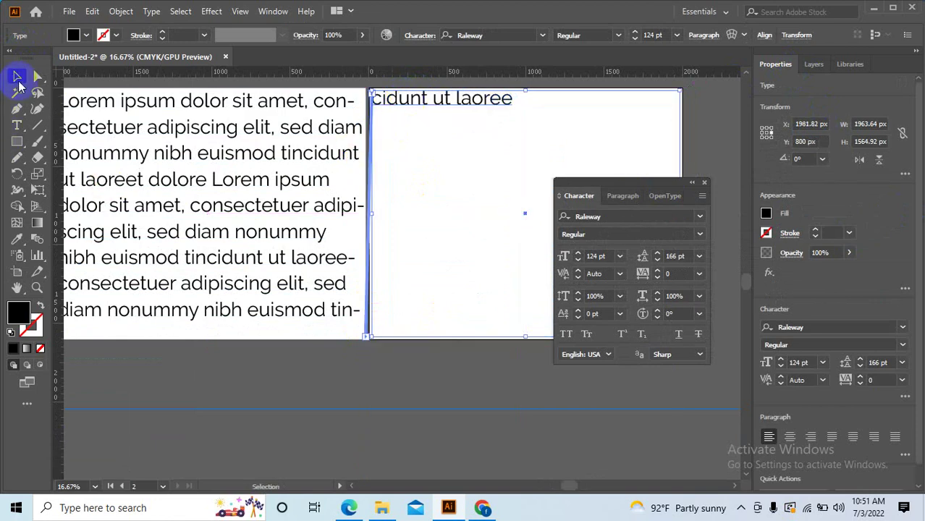
pyautogui.click(435, 251)
pyautogui.scroll(-1, 444, 277)
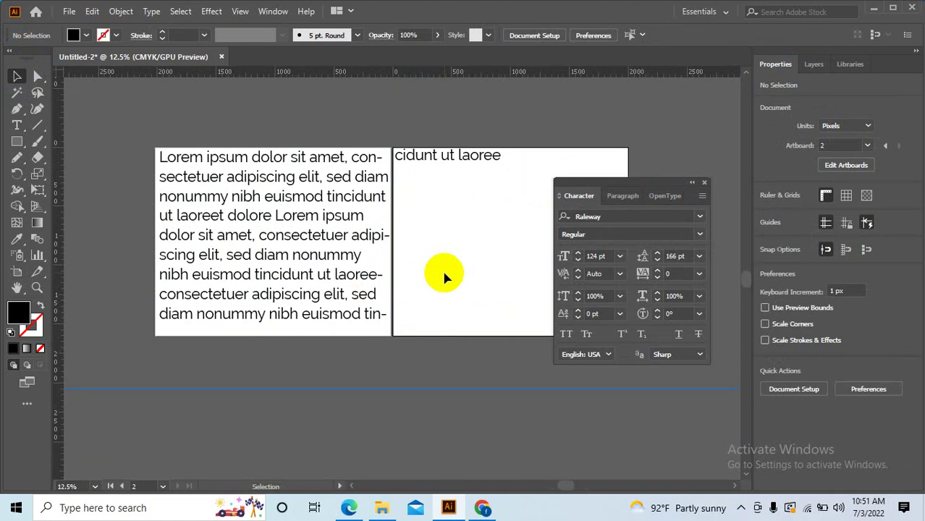
# Apply Optical kerning to the first paragraph, then switch it to Metrics to compare.
pyautogui.click(316, 277)
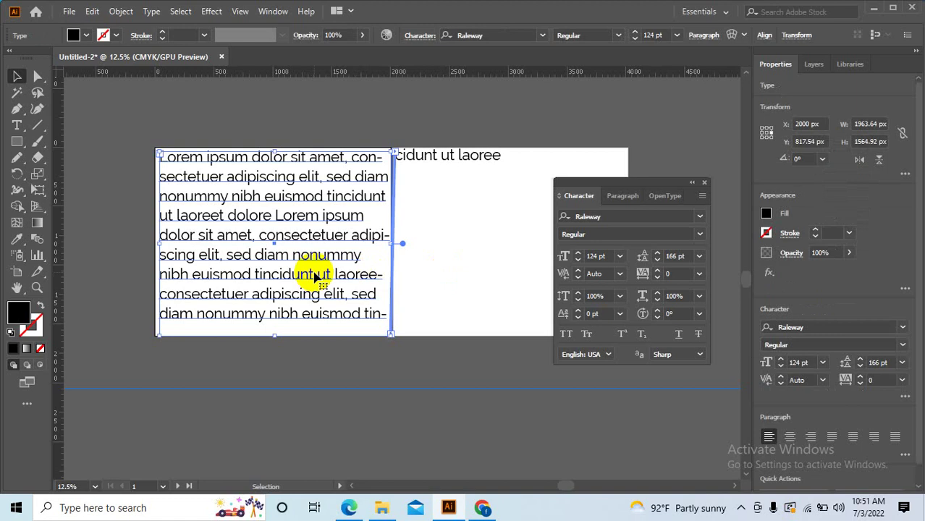
pyautogui.click(620, 275)
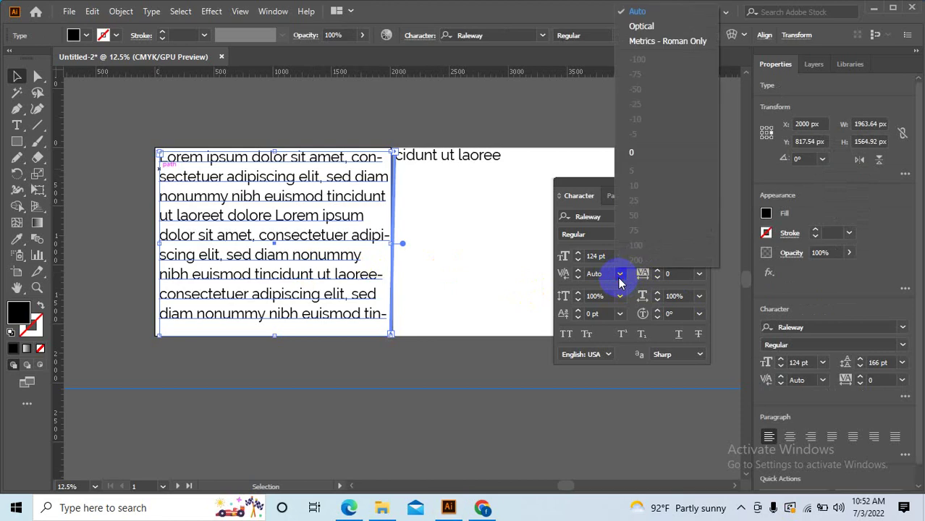
pyautogui.click(644, 29)
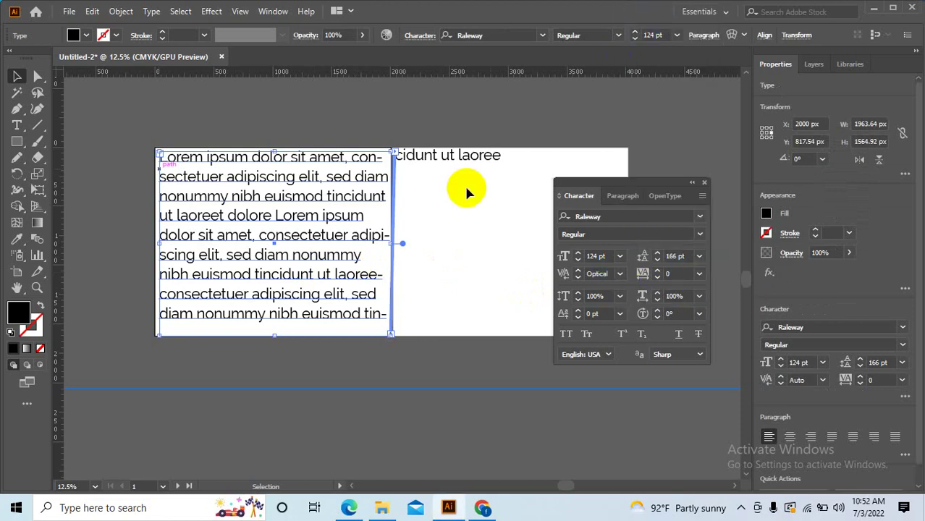
pyautogui.click(442, 301)
pyautogui.click(316, 255)
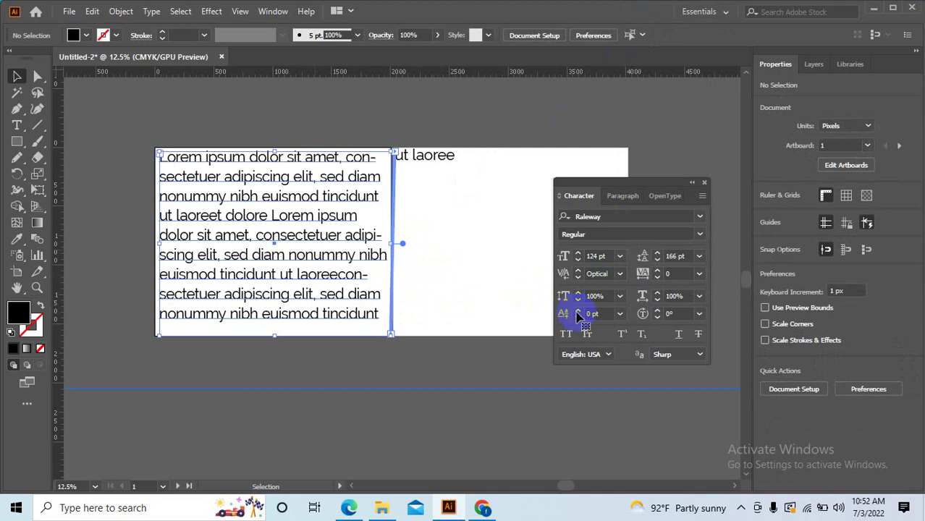
pyautogui.click(619, 274)
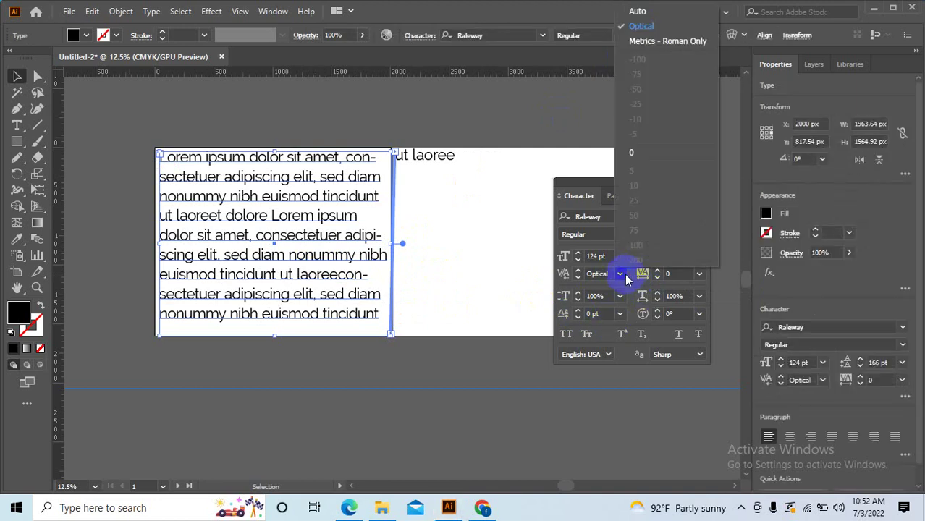
pyautogui.click(674, 42)
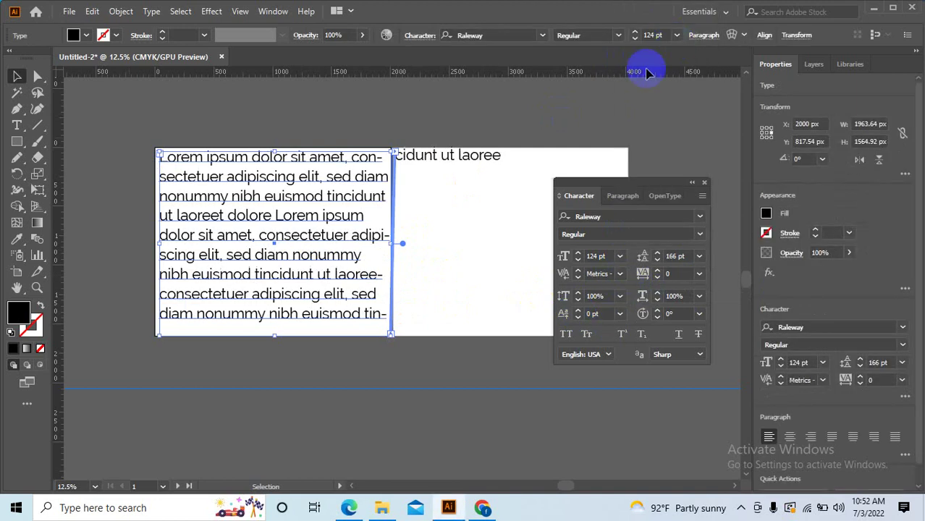
# Check the threaded text's kerning, then set the first paragraph back to Optical kerning.
pyautogui.click(506, 304)
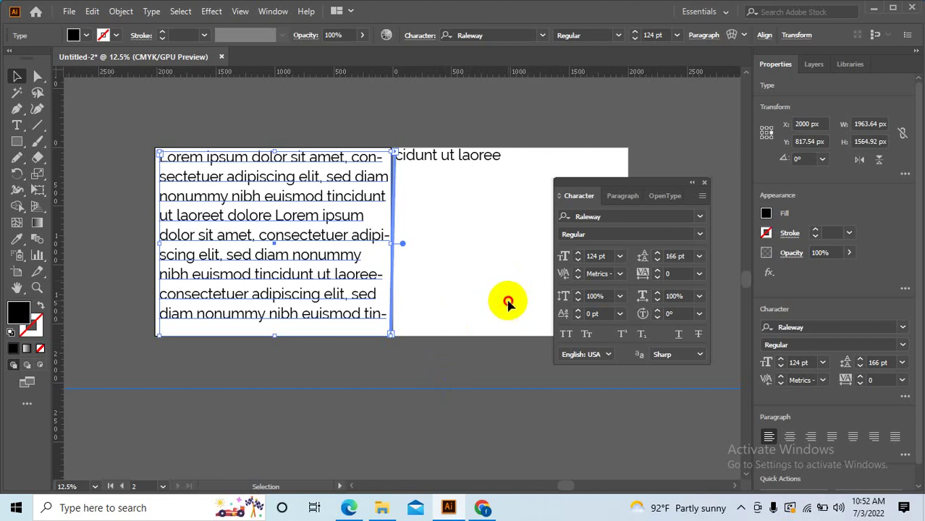
pyautogui.click(443, 168)
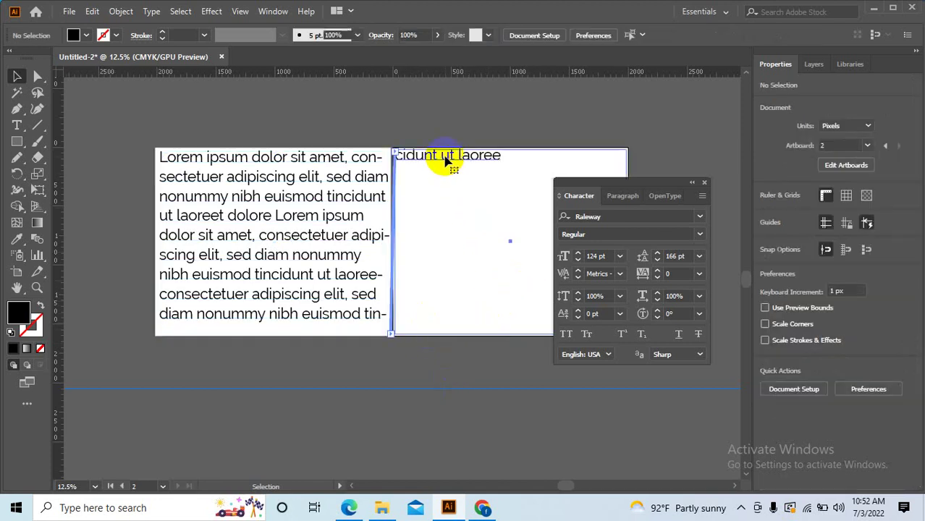
pyautogui.click(621, 274)
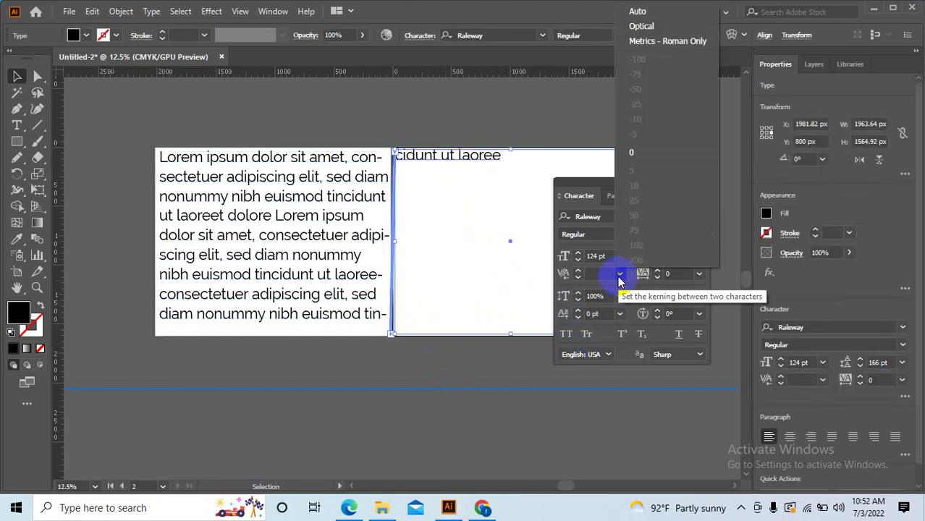
pyautogui.click(348, 295)
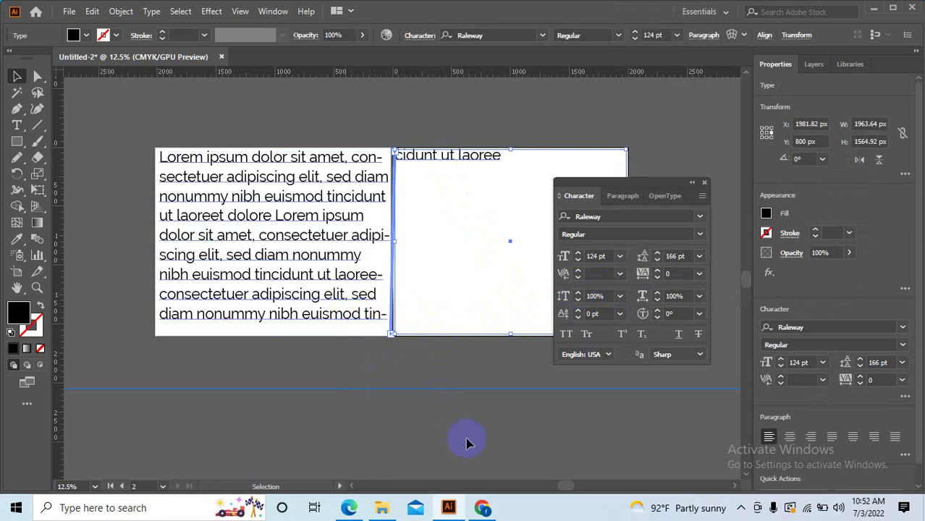
pyautogui.click(393, 369)
pyautogui.click(354, 300)
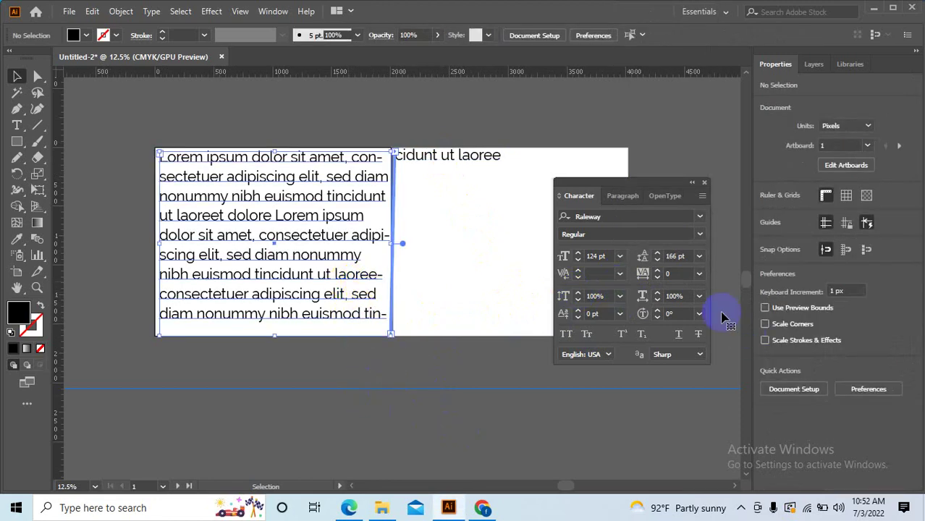
pyautogui.click(619, 274)
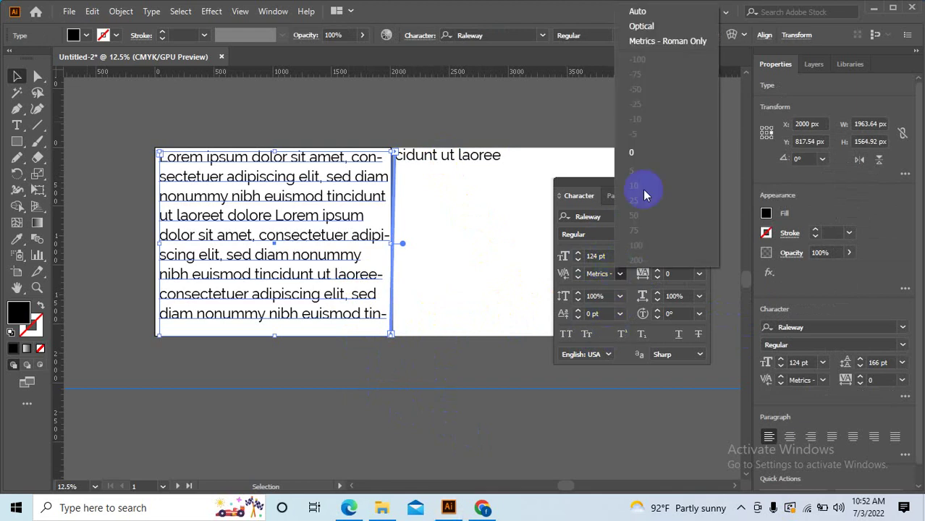
pyautogui.click(649, 34)
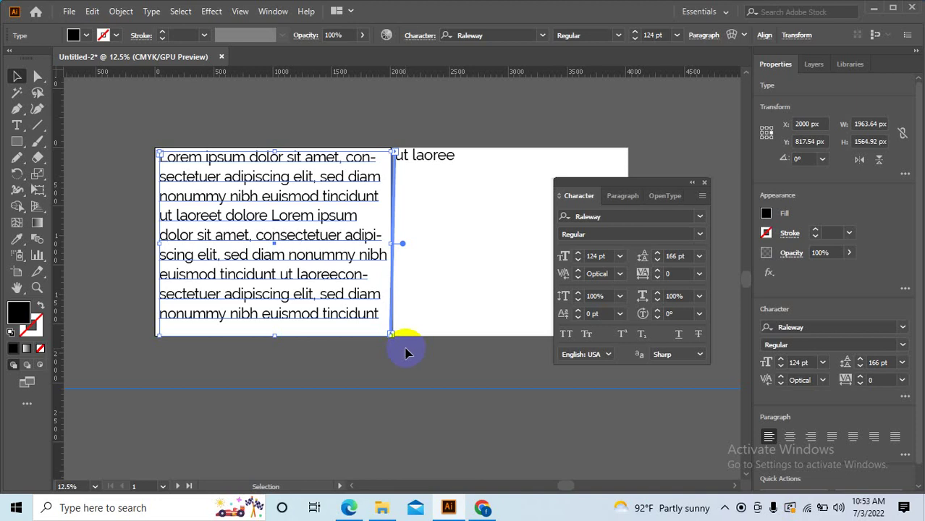
# Switch kerning back to Metrics and delete 'ut laoree' from the second frame.
pyautogui.click(617, 275)
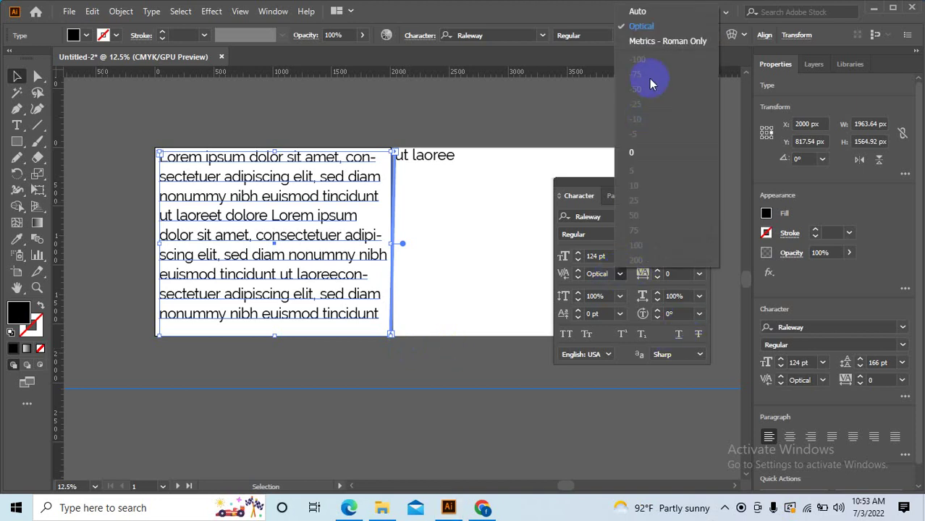
pyautogui.click(652, 41)
pyautogui.click(489, 189)
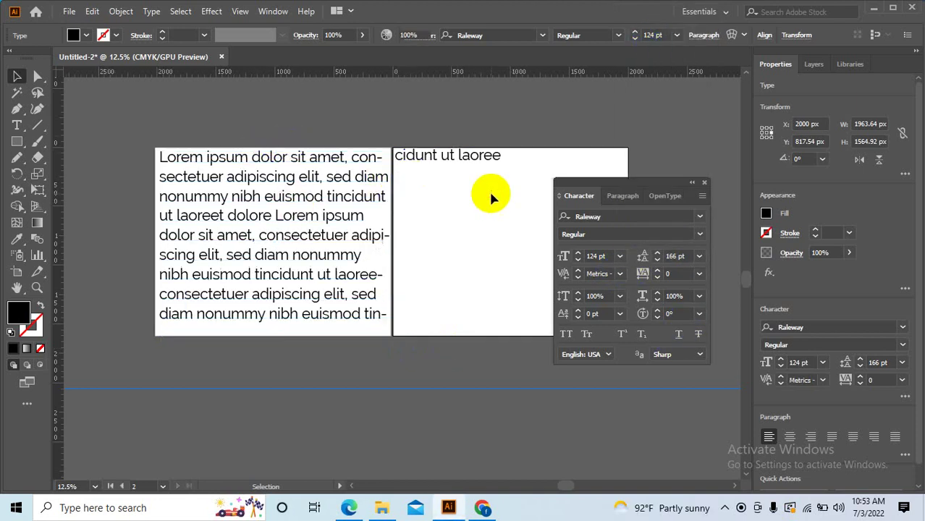
pyautogui.doubleClick(439, 155)
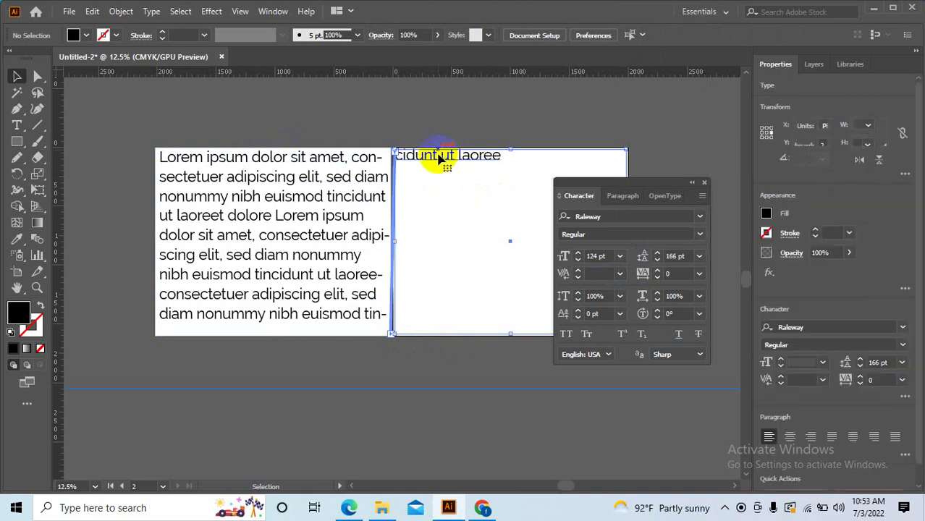
pyautogui.moveTo(440, 155); pyautogui.dragTo(522, 155)
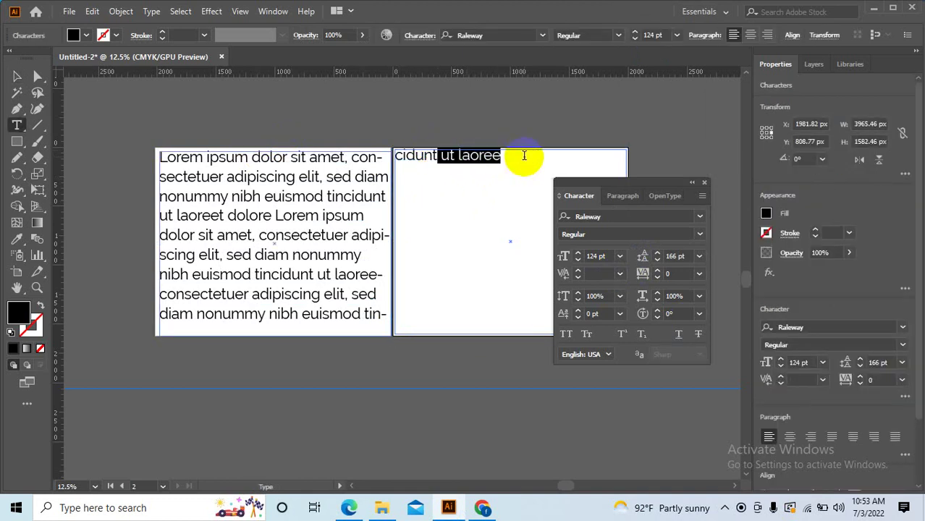
pyautogui.press('BackSpace')
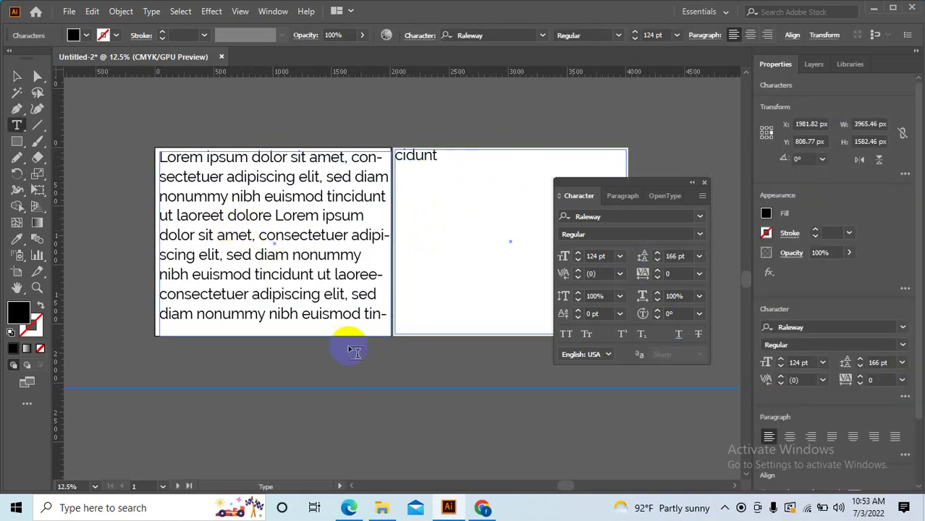
pyautogui.click(351, 360)
# Apply Optical kerning to the first artboard's paragraph and move the Character panel aside.
pyautogui.click(19, 80)
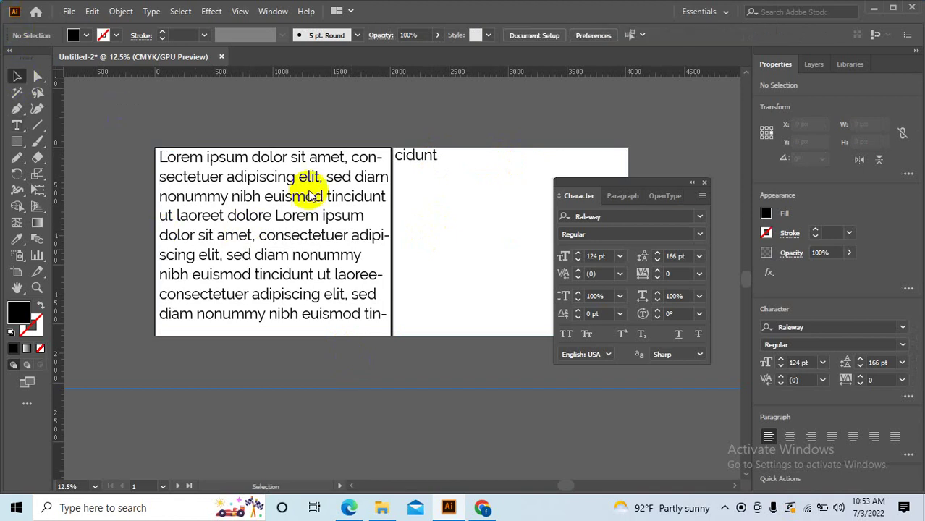
pyautogui.click(309, 187)
pyautogui.click(620, 275)
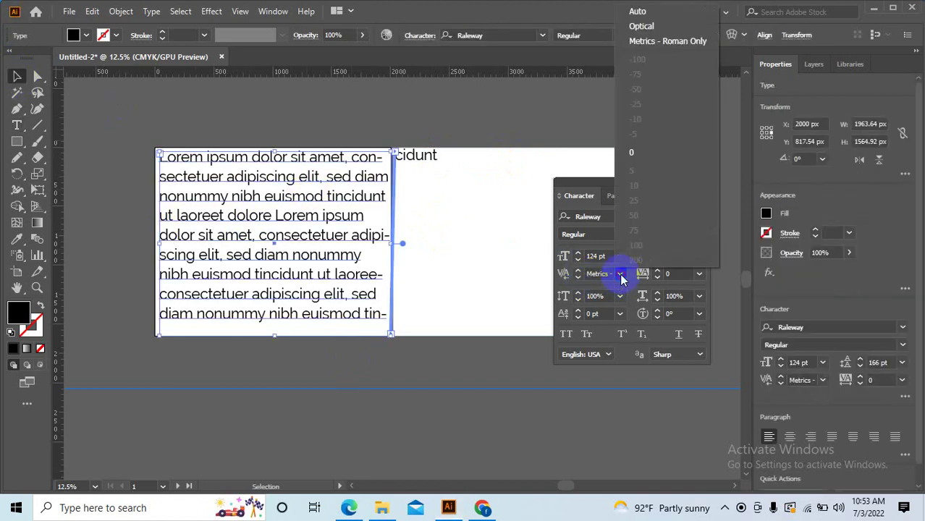
pyautogui.click(647, 28)
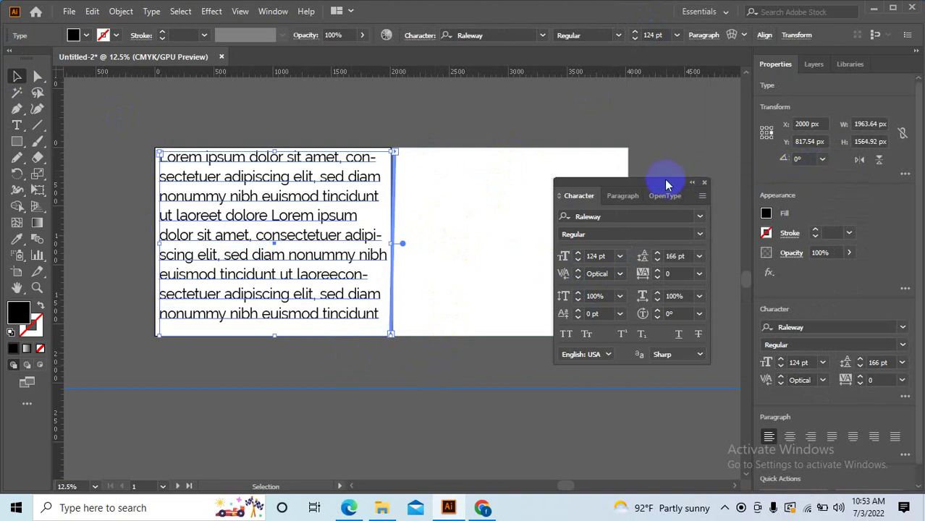
pyautogui.moveTo(664, 181); pyautogui.dragTo(683, 130)
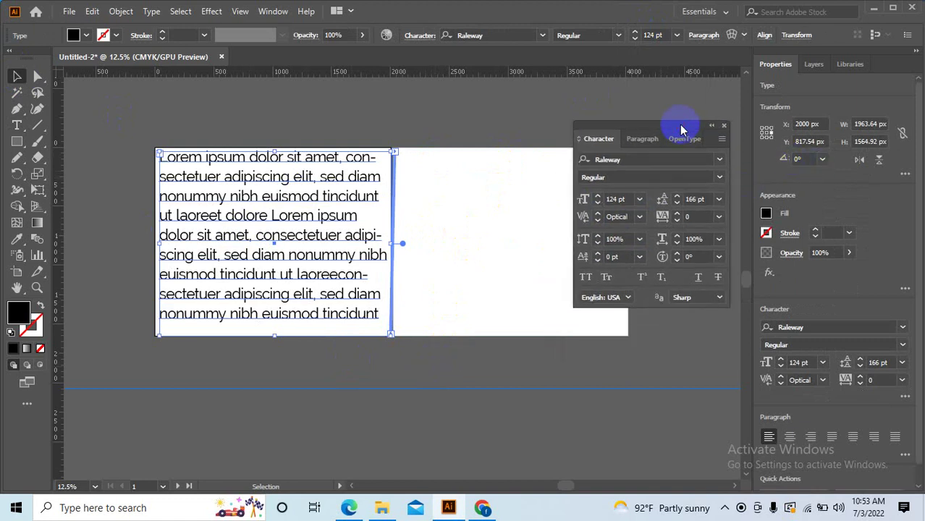
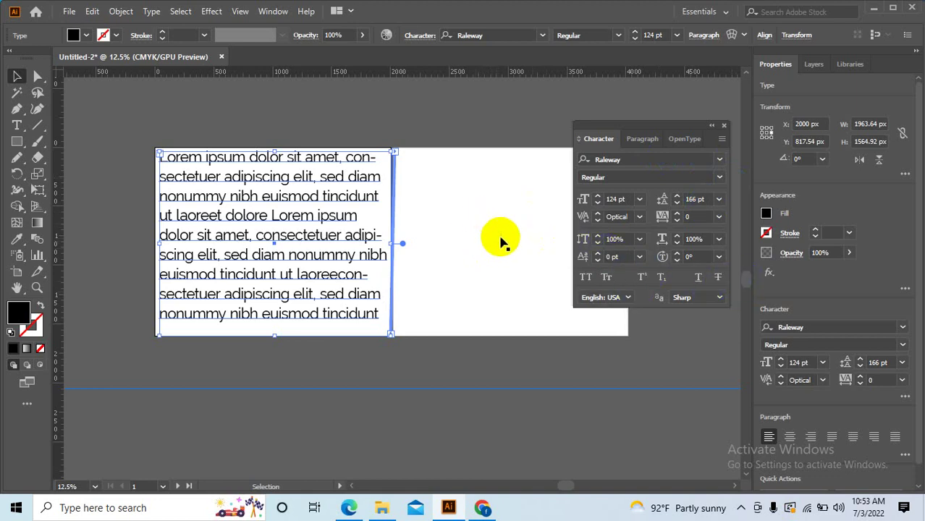
# Add two new artboards with the Artboard tool.
pyautogui.click(16, 273)
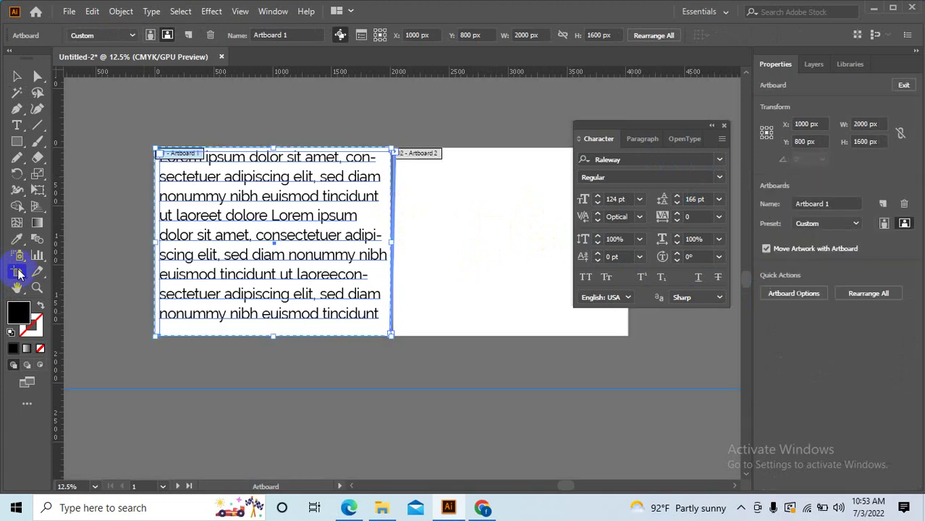
pyautogui.click(774, 66)
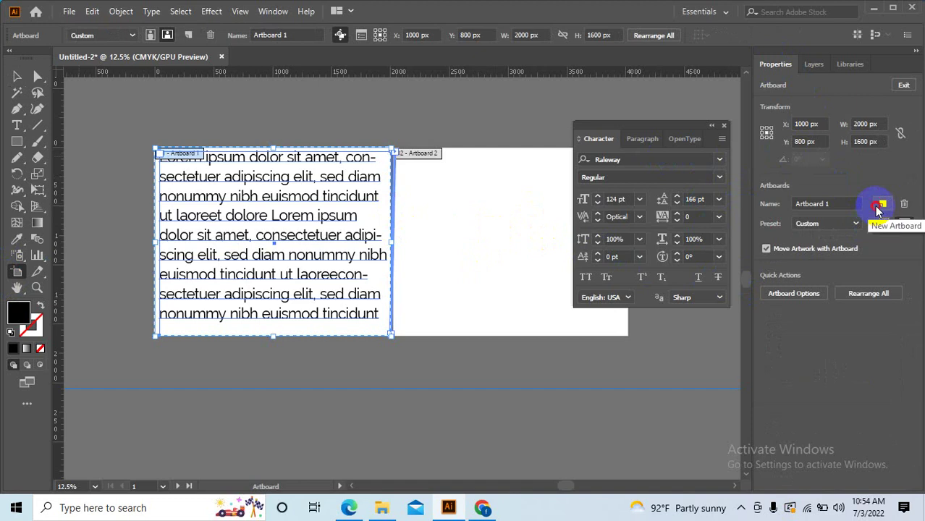
pyautogui.click(881, 206)
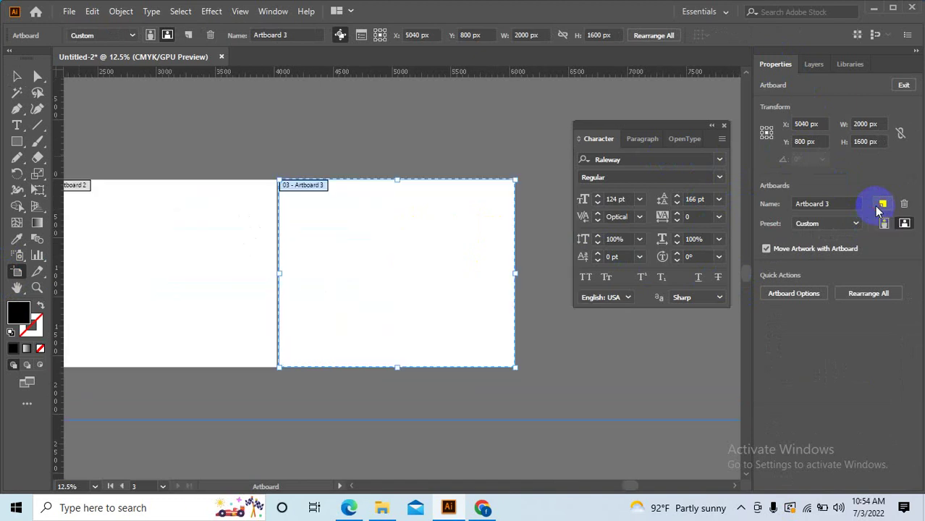
pyautogui.click(881, 205)
# Delete Artboards 4, 3 and 2, leaving only Artboard 1.
pyautogui.click(905, 204)
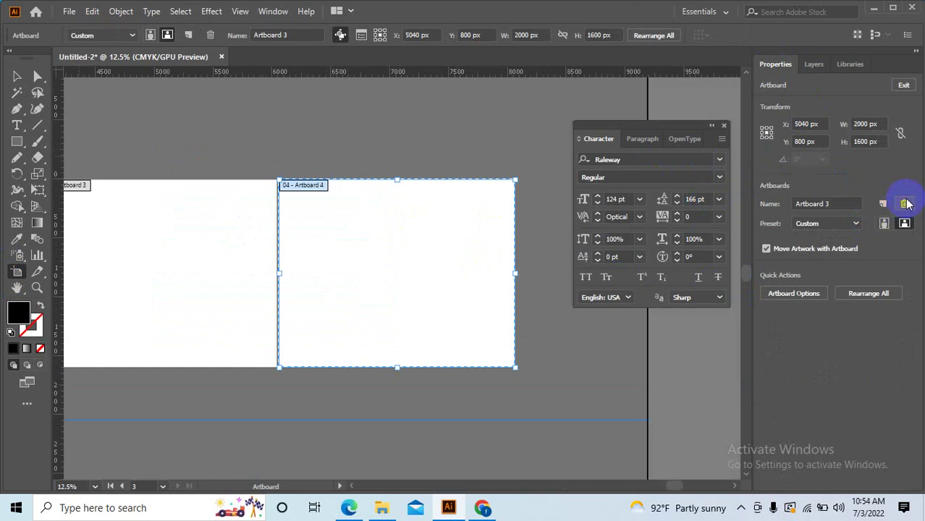
pyautogui.click(905, 204)
pyautogui.click(905, 204)
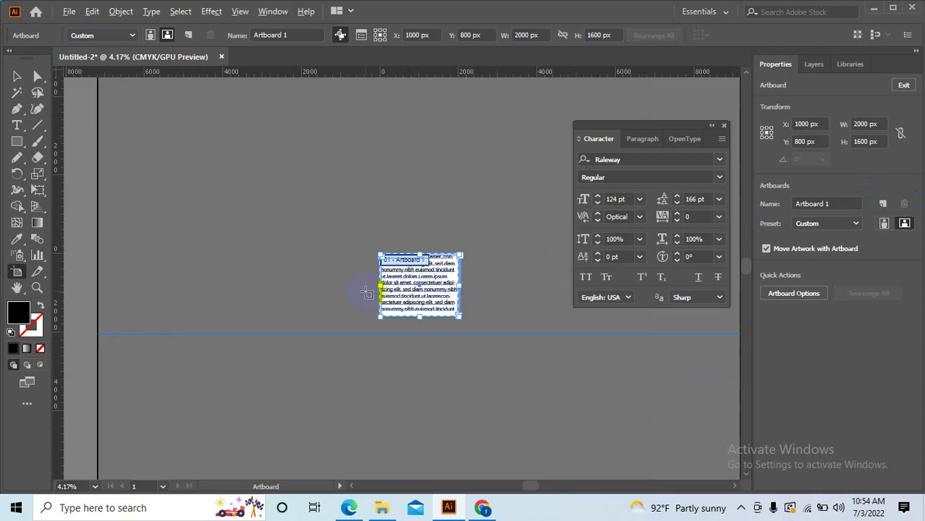
pyautogui.scroll(3, 368, 292)
# Select and deselect the paragraph text frame while panning around the artboard.
pyautogui.click(18, 77)
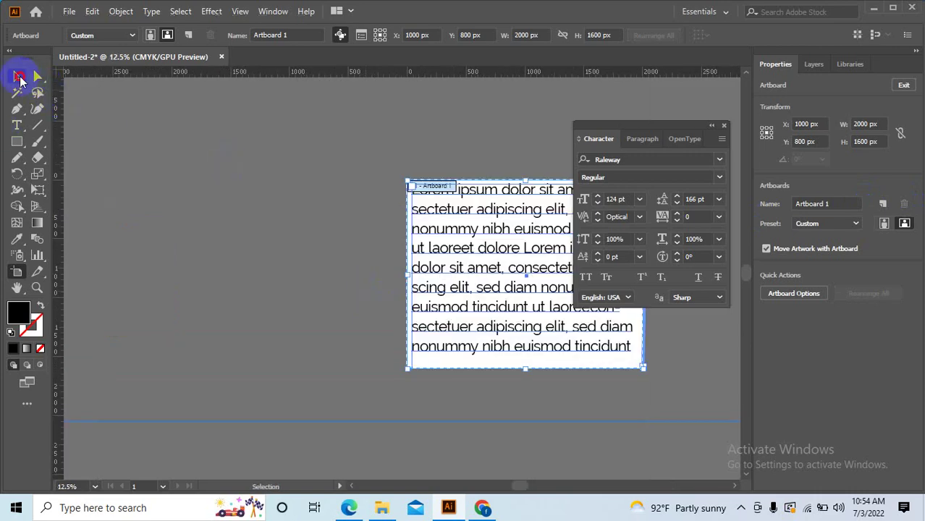
pyautogui.click(368, 241)
pyautogui.moveTo(349, 204)
pyautogui.mouseDown()
pyautogui.moveTo(349, 220)
pyautogui.moveTo(195, 190)
pyautogui.mouseUp()
pyautogui.click(378, 249)
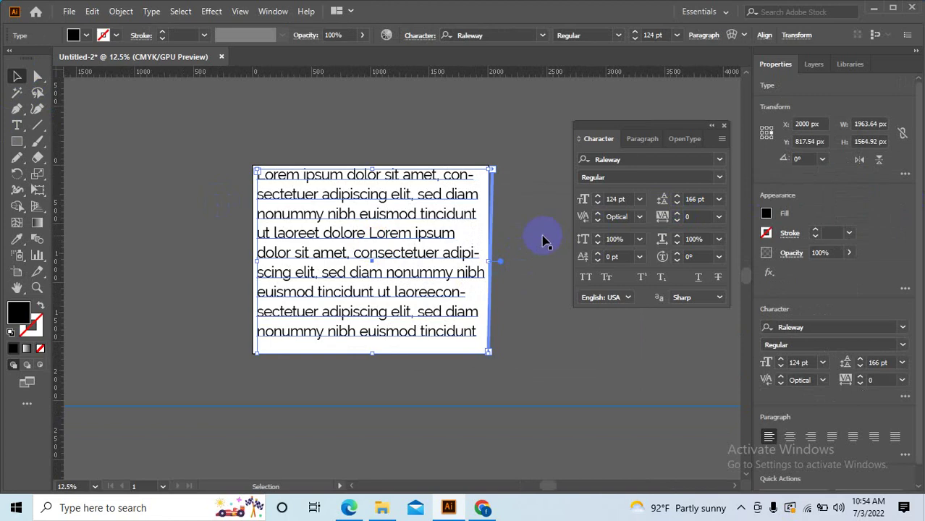
pyautogui.scroll(2, 405, 235)
pyautogui.hscroll(-5, 405, 235)
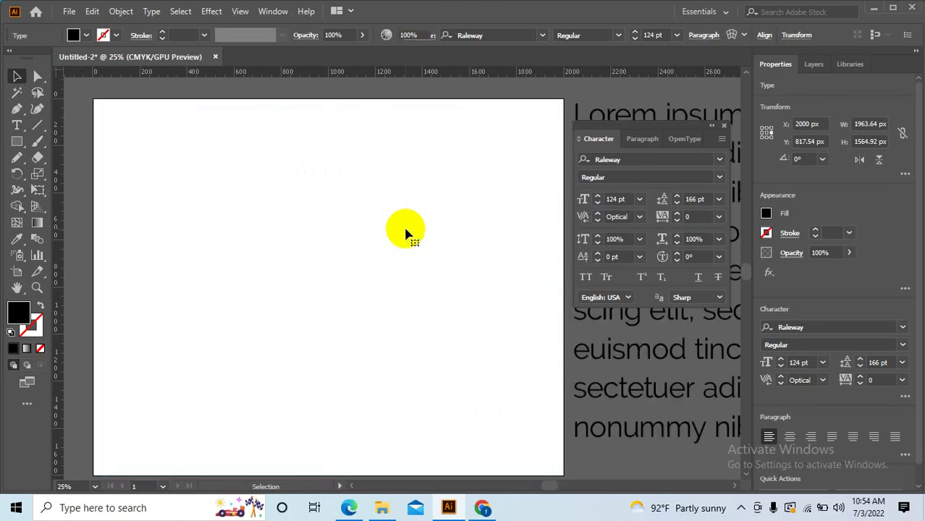
pyautogui.click(384, 219)
pyautogui.scroll(-1, 557, 190)
pyautogui.scroll(-2, 559, 181)
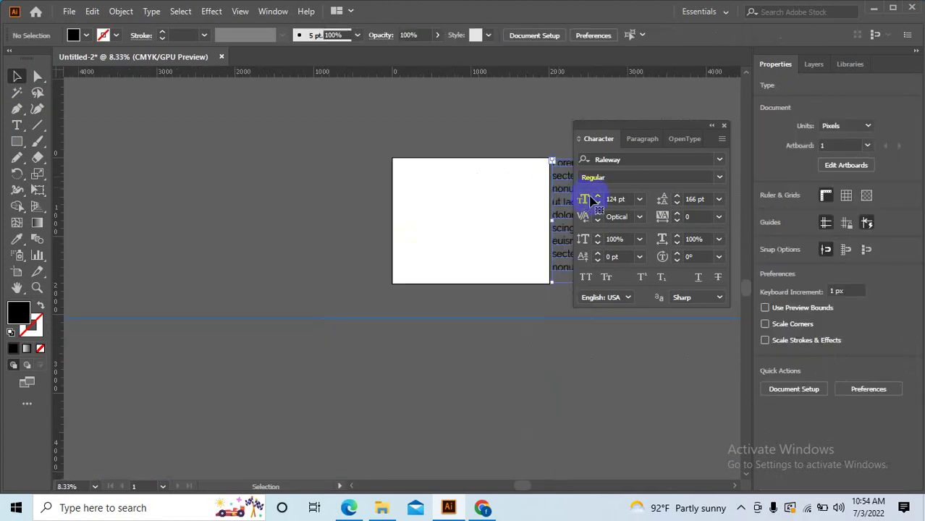
pyautogui.scroll(3, 512, 224)
pyautogui.hscroll(5, 512, 224)
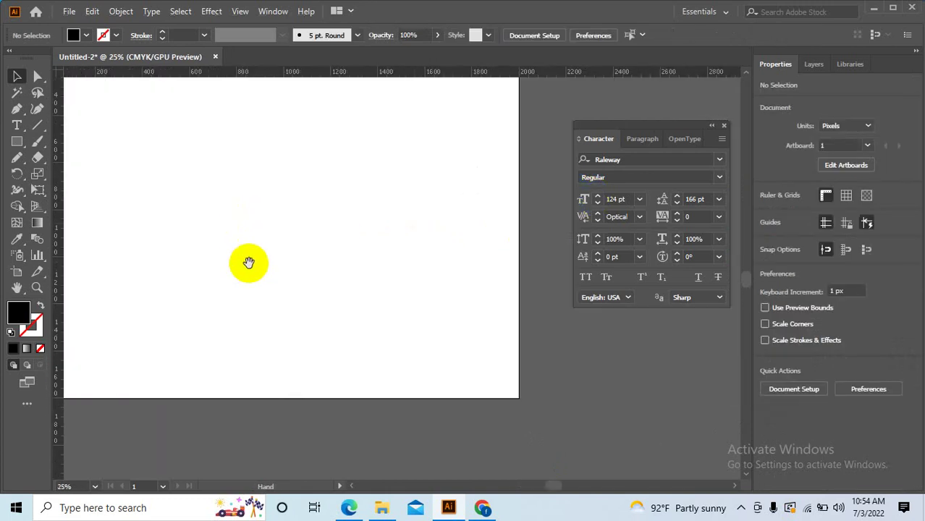
# Add a Raleway 'Lorem ipsum' placeholder text line on the artboard.
pyautogui.click(17, 125)
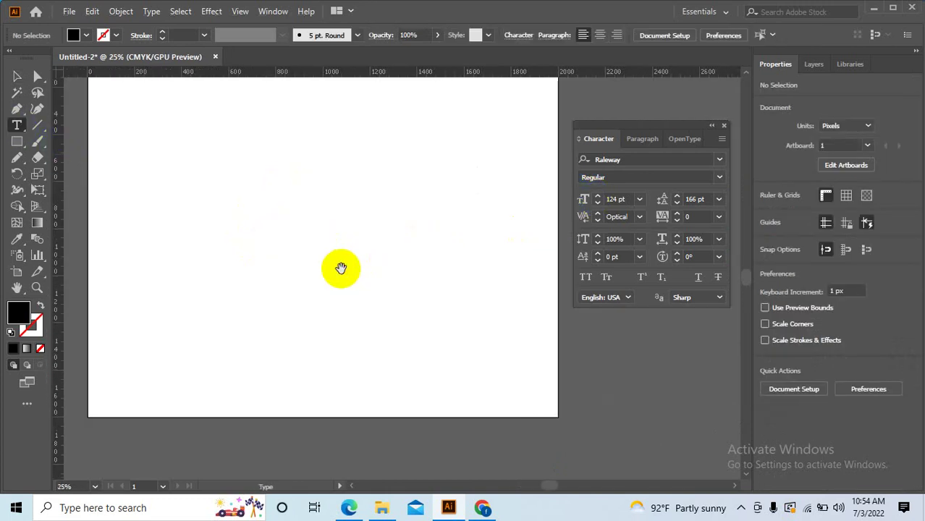
pyautogui.hscroll(-2, 341, 266)
pyautogui.scroll(1, 341, 267)
pyautogui.click(225, 170)
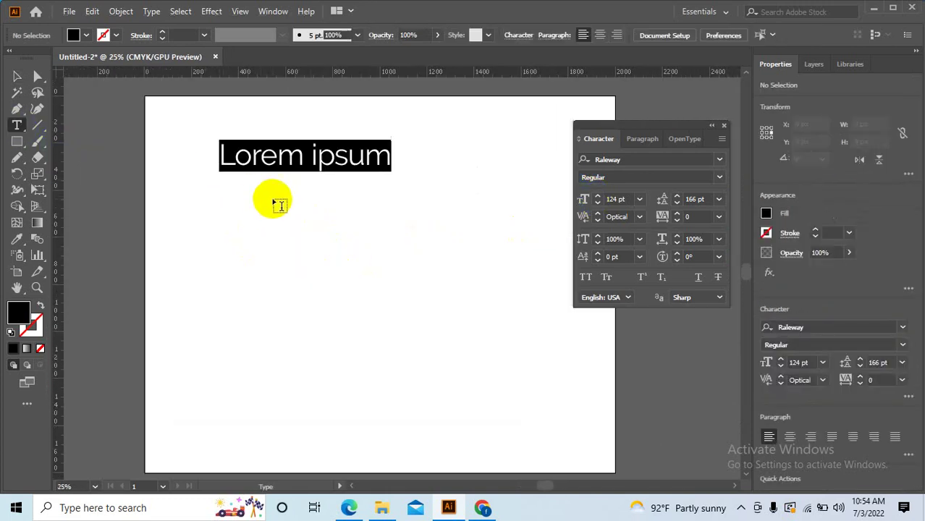
# Alt-drag the 'Lorem ipsum' line to place a duplicate just below it.
pyautogui.click(17, 76)
pyautogui.scroll(1, 321, 168)
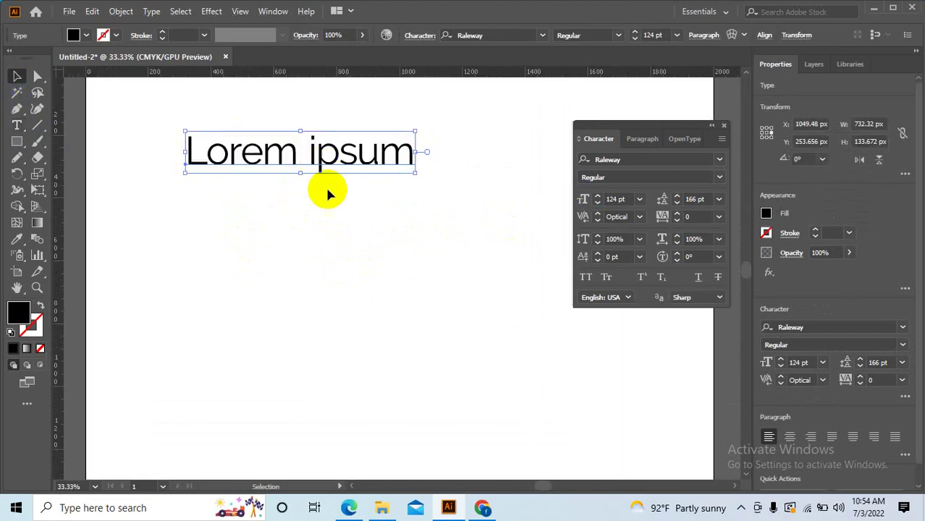
pyautogui.moveTo(351, 164); pyautogui.dragTo(354, 204)
pyautogui.scroll(2, 354, 204)
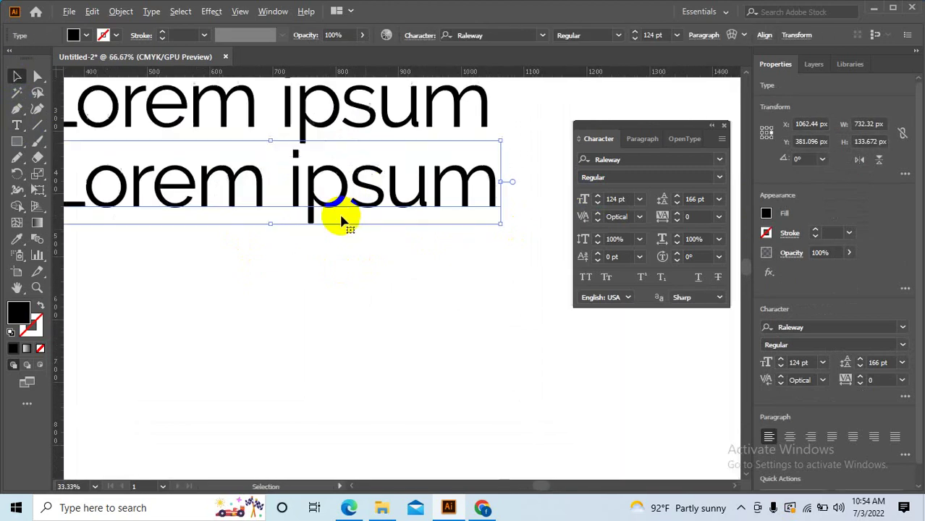
pyautogui.scroll(3, 341, 217)
pyautogui.scroll(2, 413, 396)
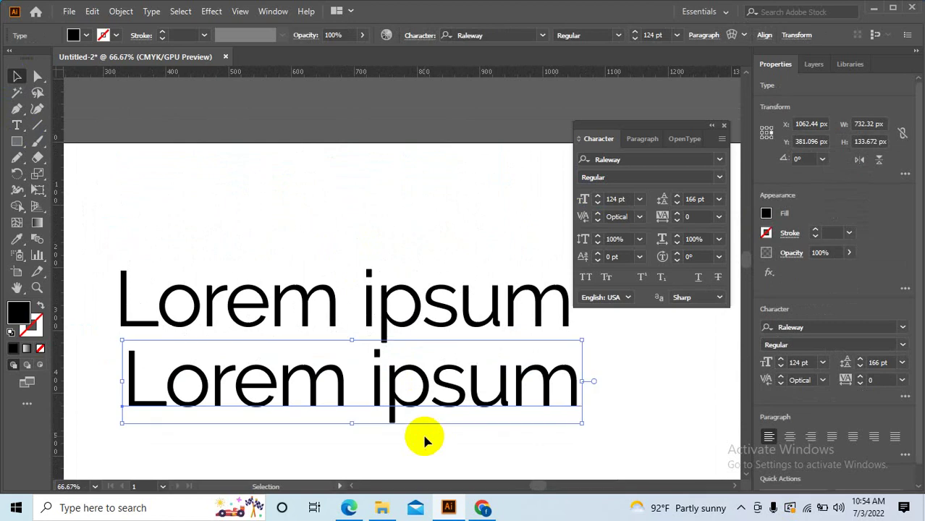
pyautogui.scroll(2, 207, 409)
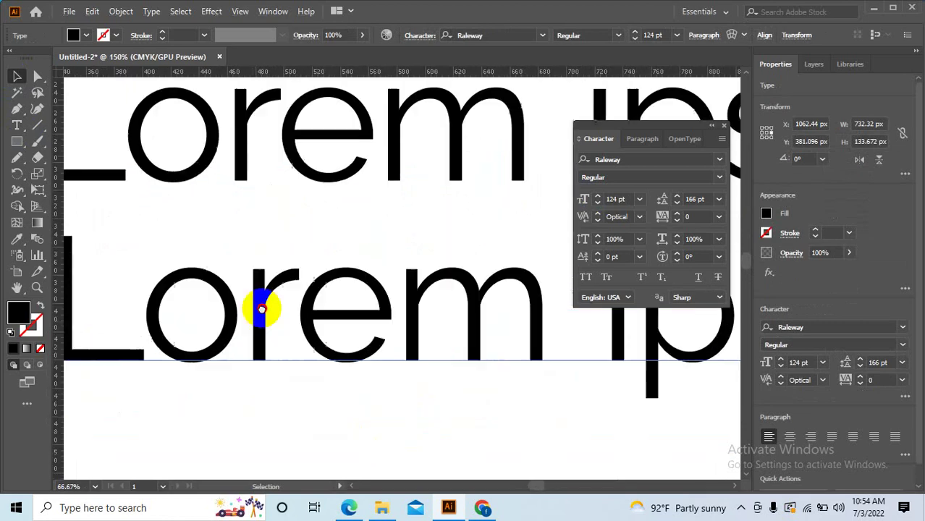
pyautogui.click(319, 344)
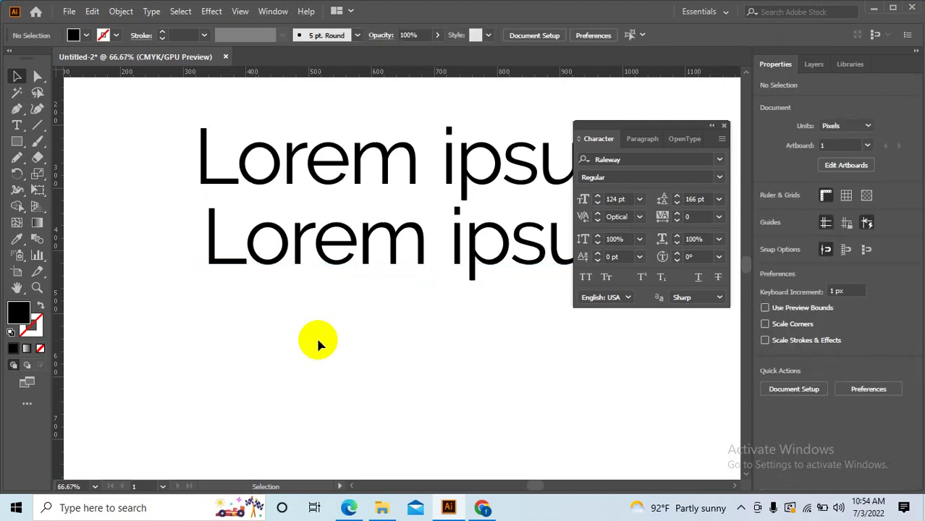
# Draw several 4 pt line strokes over the lower 'Lorem ipsum' text.
pyautogui.click(37, 124)
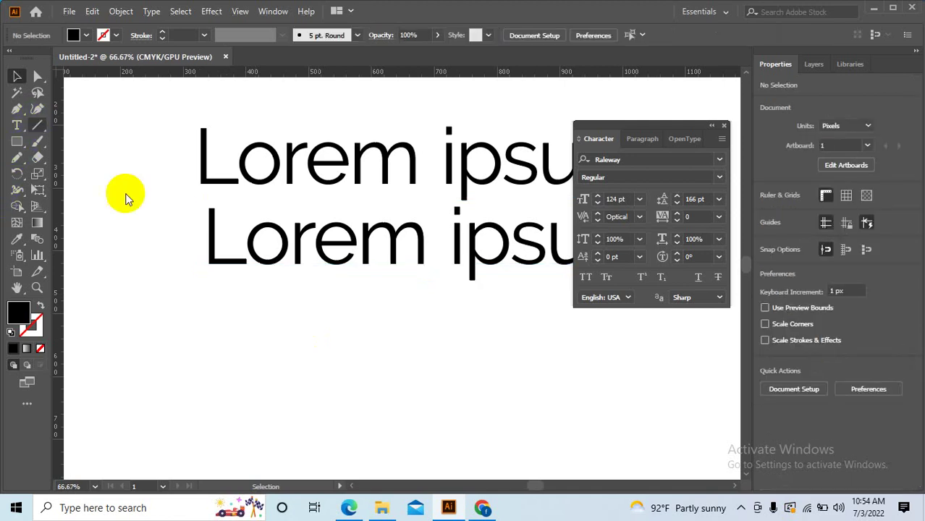
pyautogui.moveTo(195, 236); pyautogui.dragTo(238, 204)
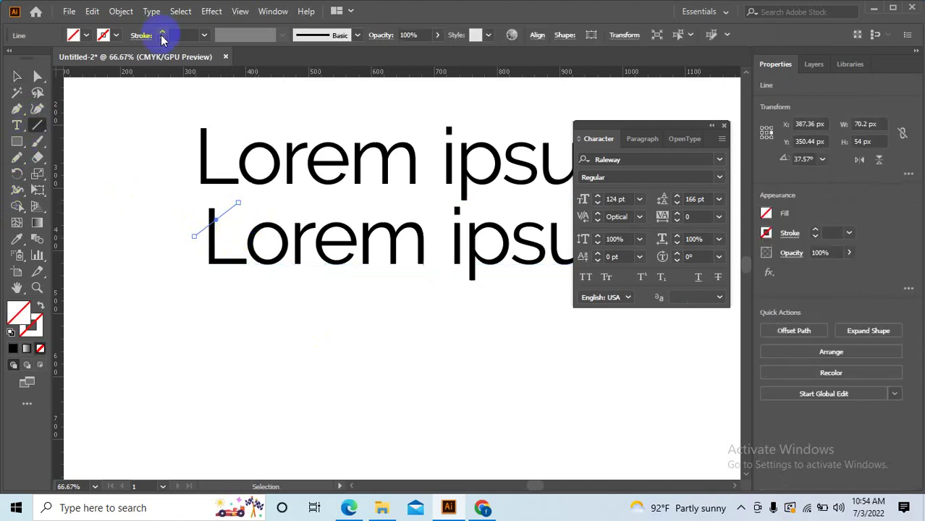
pyautogui.write('4')
pyautogui.press('Return')
pyautogui.moveTo(268, 275); pyautogui.dragTo(269, 237)
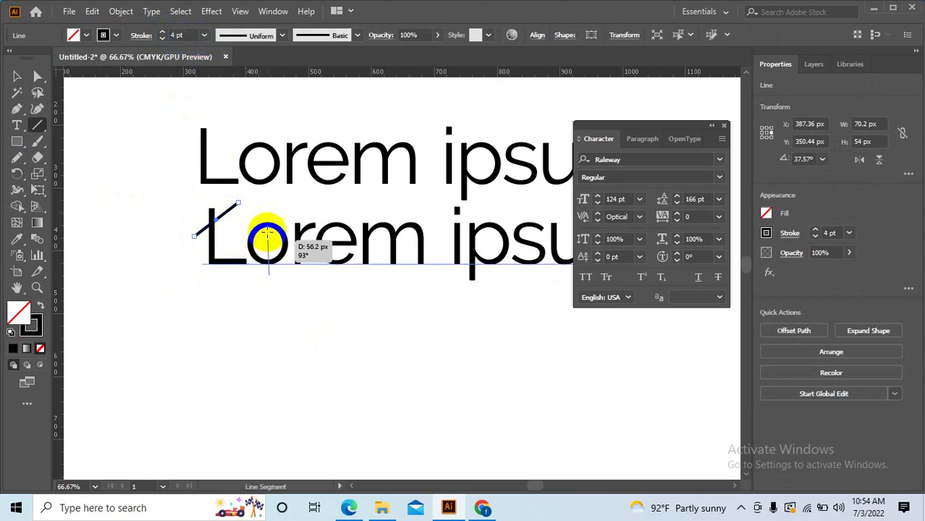
pyautogui.moveTo(298, 206); pyautogui.dragTo(306, 229)
pyautogui.moveTo(351, 209); pyautogui.dragTo(340, 236)
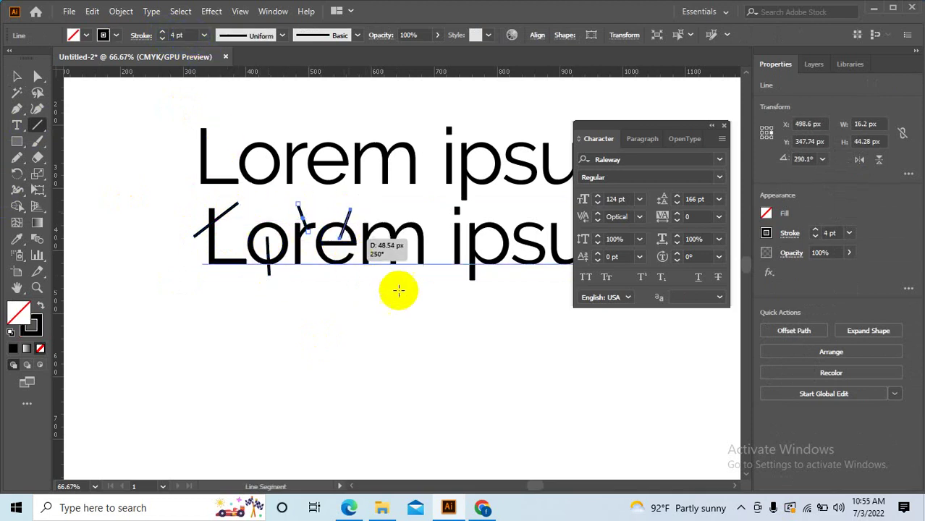
pyautogui.moveTo(399, 288); pyautogui.dragTo(387, 203)
# Delete the lower text with its strokes and move the remaining line down.
pyautogui.click(17, 76)
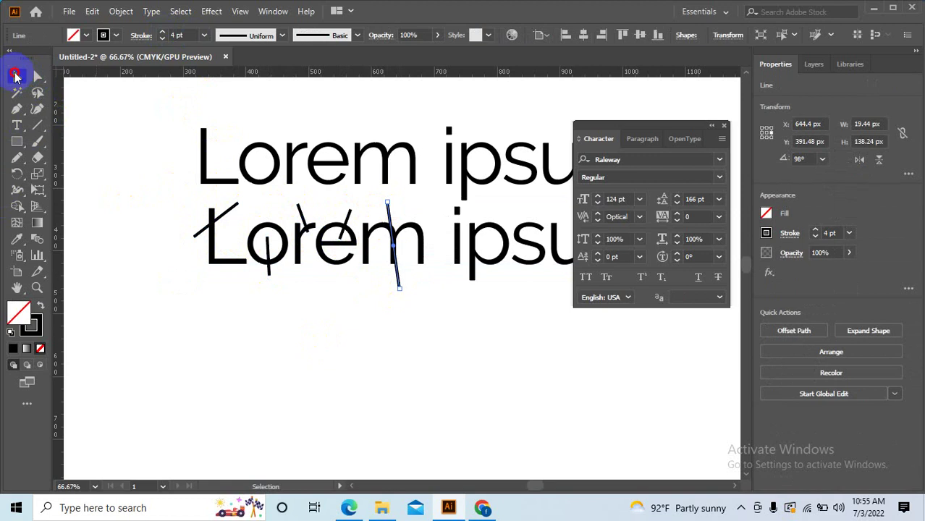
pyautogui.click(410, 352)
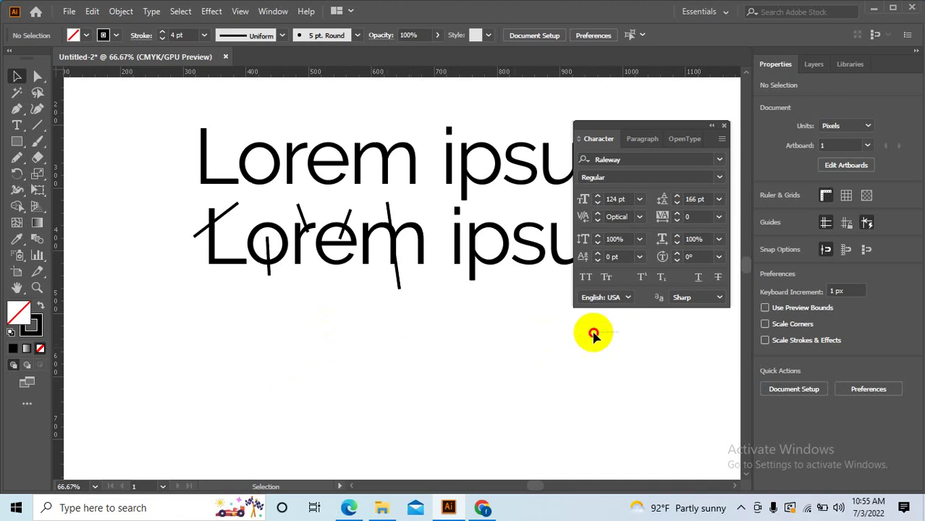
pyautogui.moveTo(619, 332); pyautogui.dragTo(210, 209)
pyautogui.press('Delete')
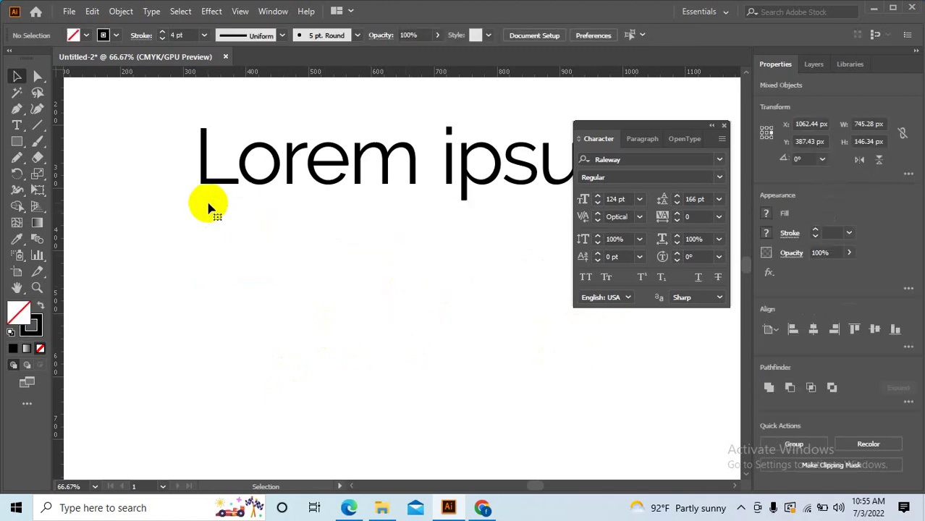
pyautogui.moveTo(217, 163)
pyautogui.mouseDown()
pyautogui.moveTo(355, 228)
pyautogui.moveTo(283, 171)
pyautogui.mouseUp()
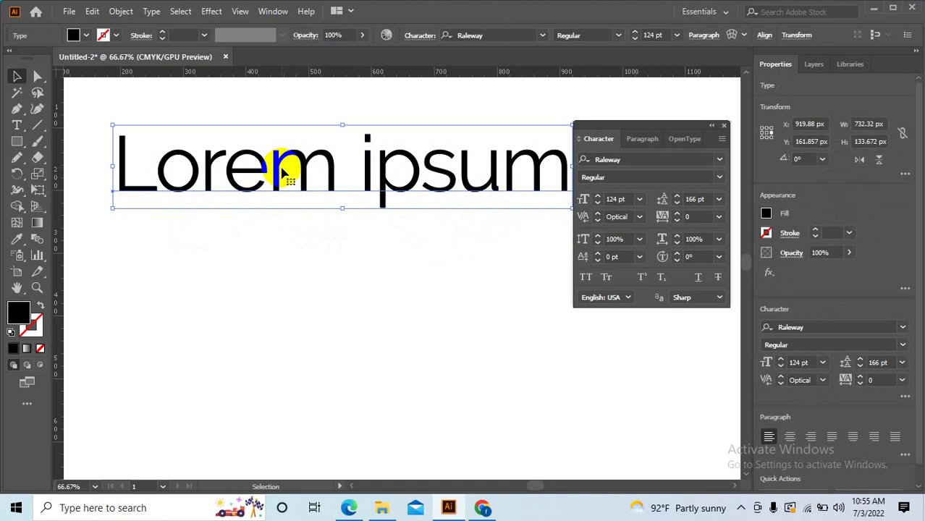
# Replace the 'Lorem ipsum' text with 'Freelancing it institute'.
pyautogui.tripleClick(241, 186)
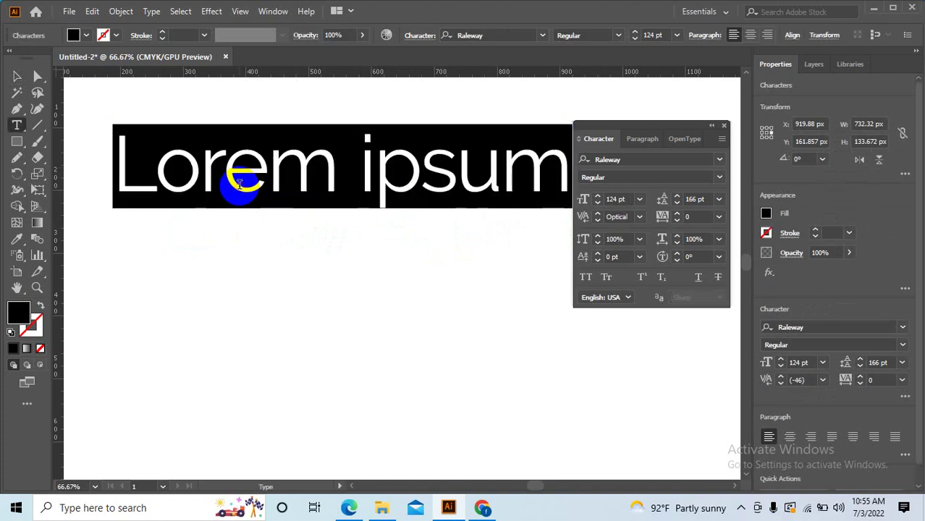
pyautogui.write('Fre')
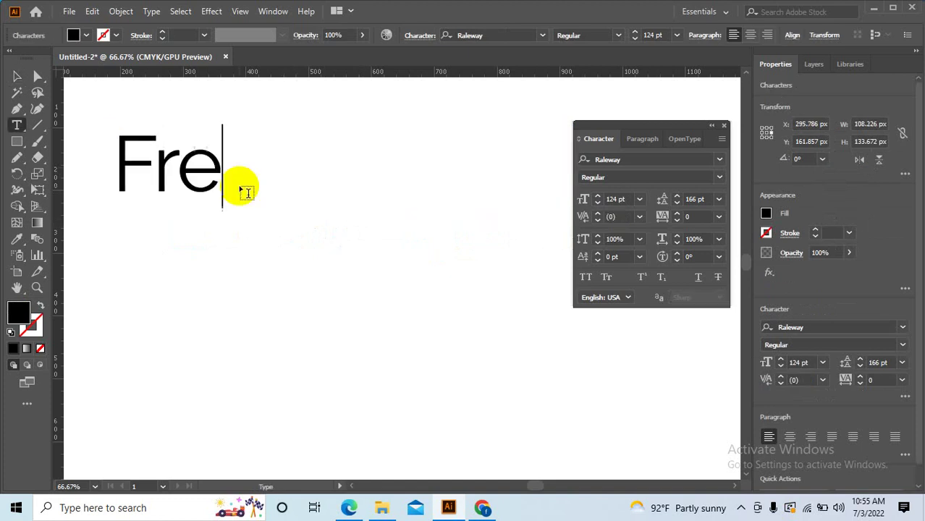
pyautogui.write('elancing i')
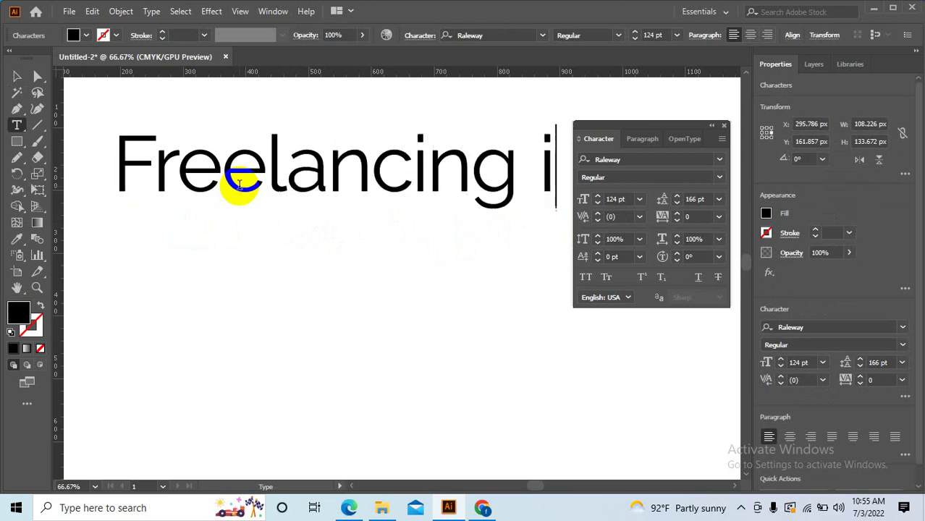
pyautogui.write('t in')
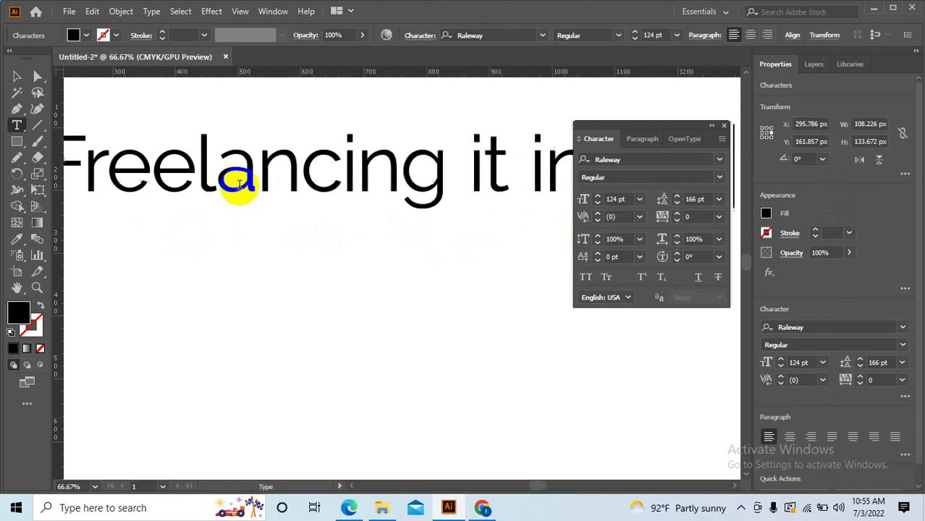
pyautogui.write('st')
pyautogui.click(18, 76)
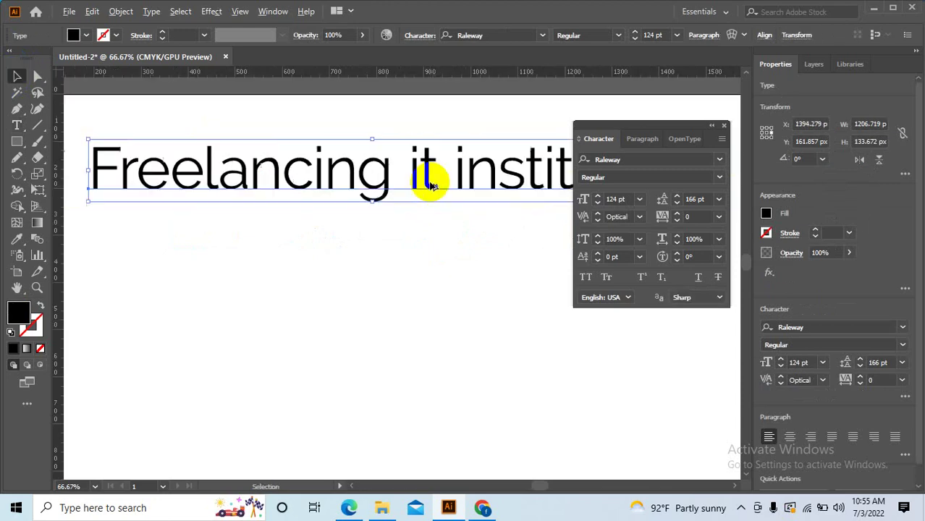
pyautogui.hotkey('ctrl', '-')
pyautogui.hotkey('ctrl', '-')
pyautogui.hotkey('ctrl', '-')
# Set the heading's font style to Raleway Bold.
pyautogui.moveTo(310, 155); pyautogui.dragTo(637, 192)
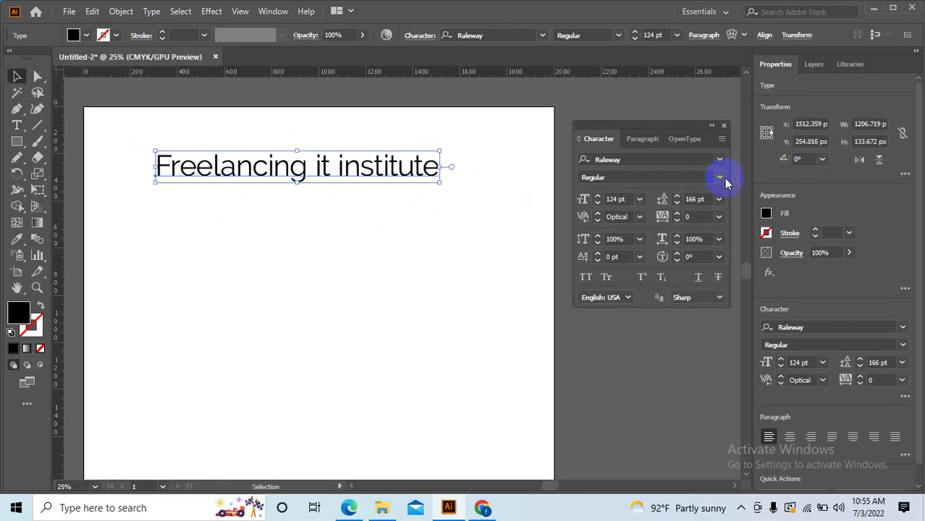
pyautogui.click(330, 244)
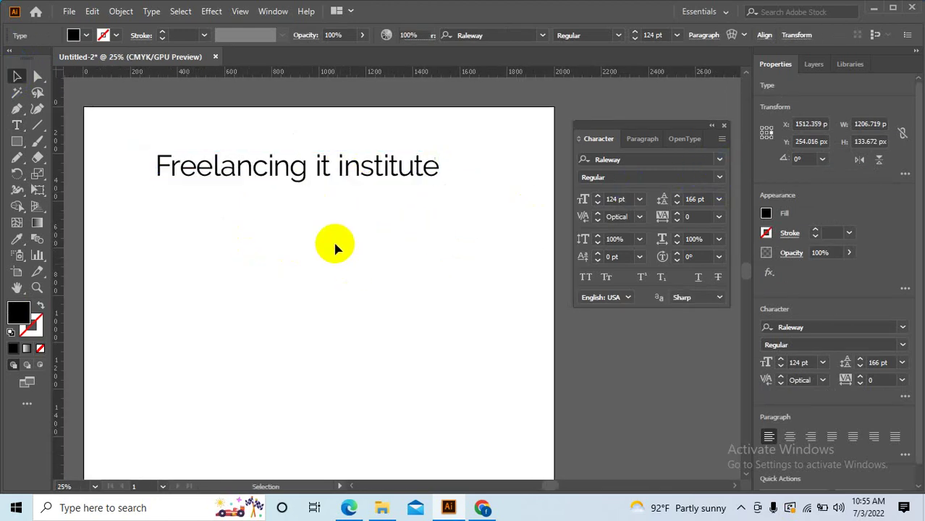
pyautogui.scroll(1, 297, 190)
pyautogui.click(382, 169)
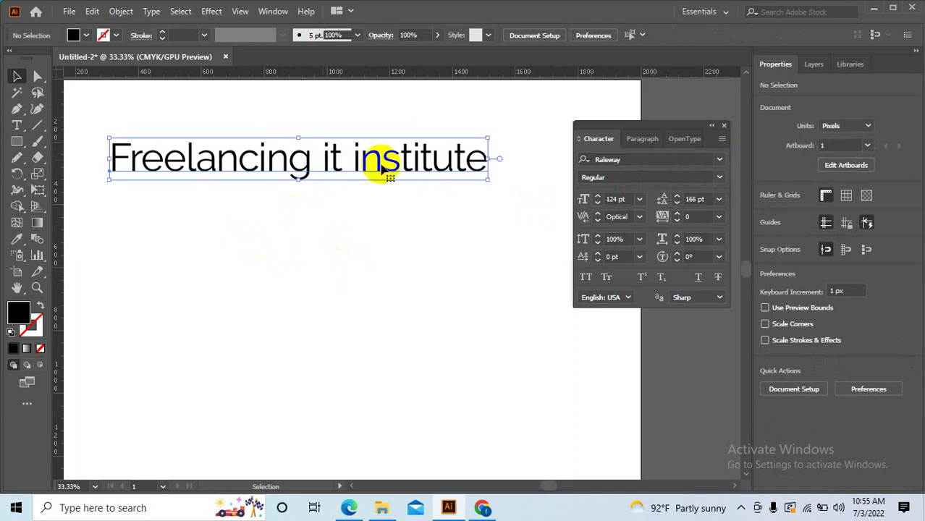
pyautogui.click(719, 178)
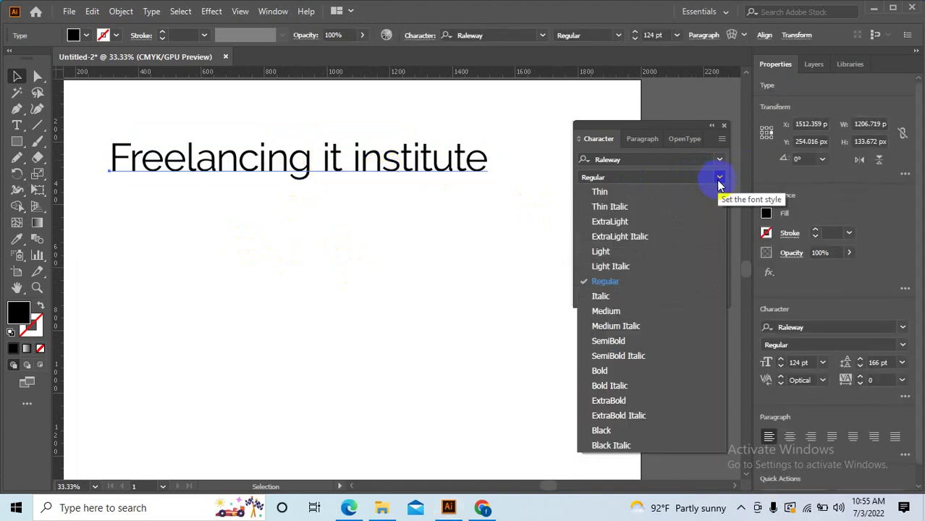
pyautogui.click(613, 371)
pyautogui.moveTo(443, 273); pyautogui.dragTo(453, 300)
pyautogui.click(454, 303)
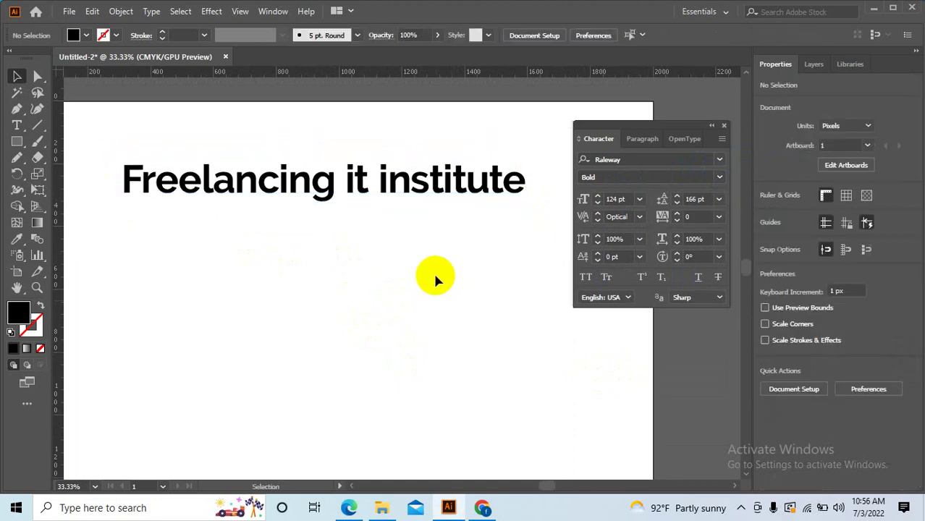
# Type a new line 'create your salf in a' below the heading.
pyautogui.click(17, 125)
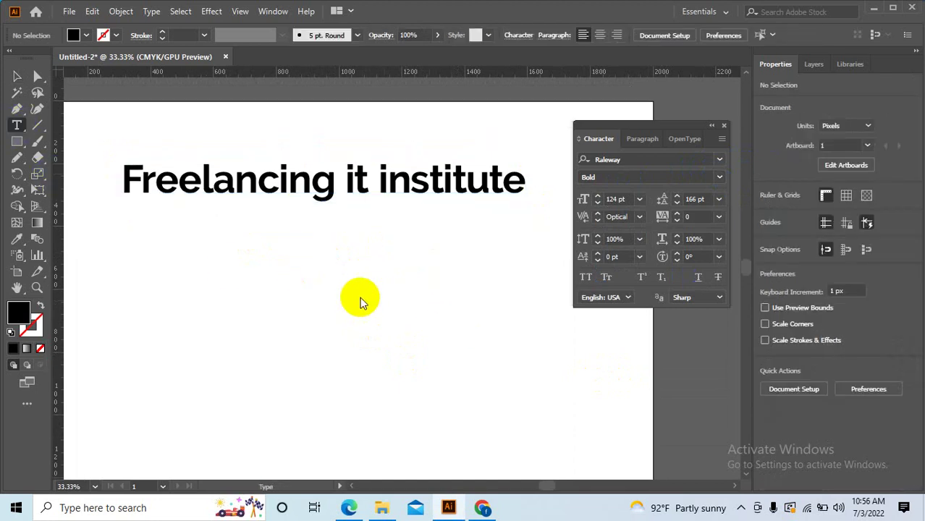
pyautogui.click(229, 265)
pyautogui.write('ce')
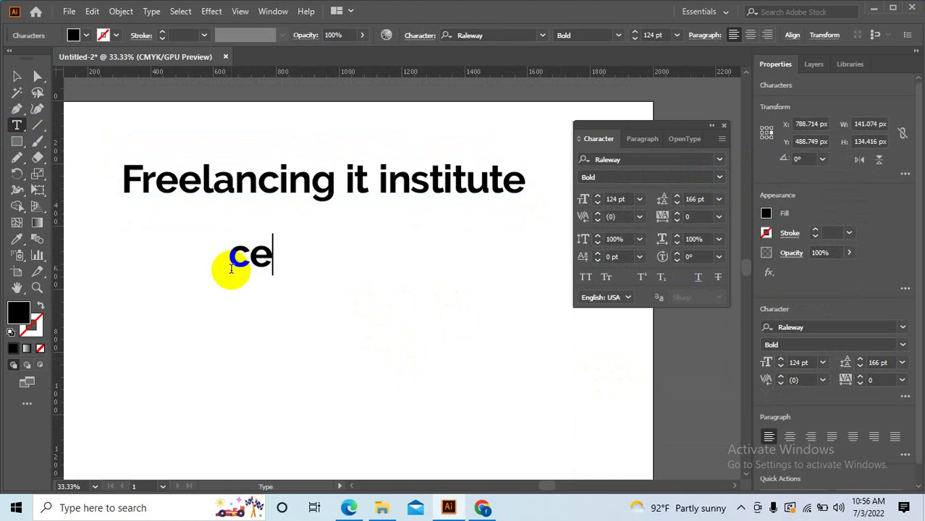
pyautogui.write('a')
pyautogui.press('BackSpace')
pyautogui.press('BackSpace')
pyautogui.write('rea')
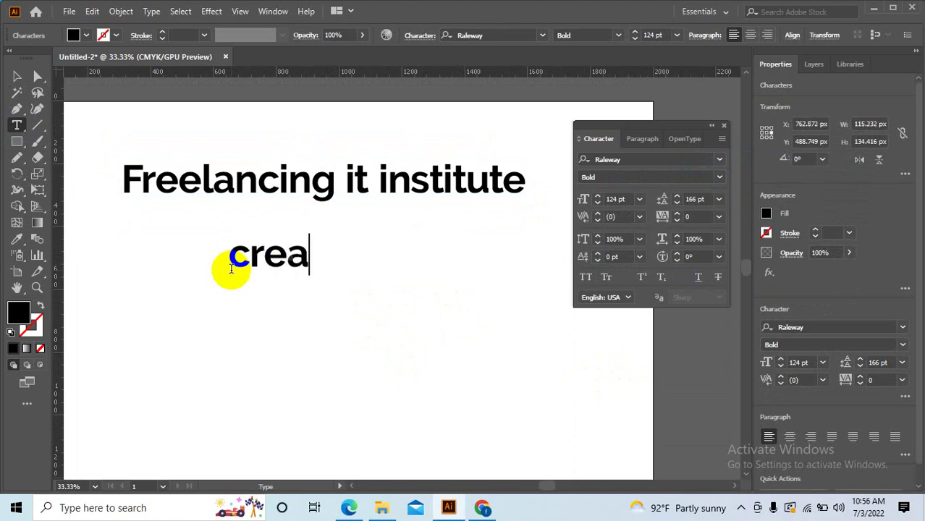
pyautogui.write('te you')
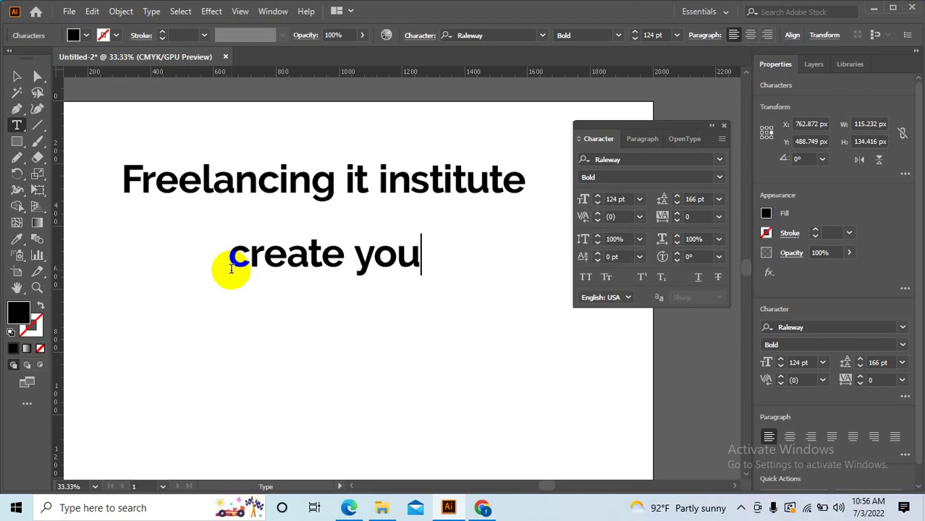
pyautogui.write('r salf ')
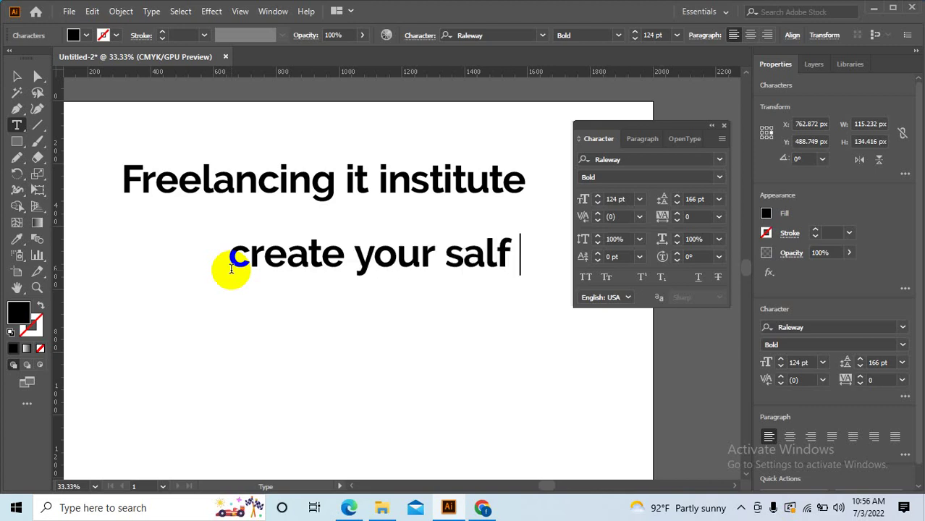
pyautogui.write('in a')
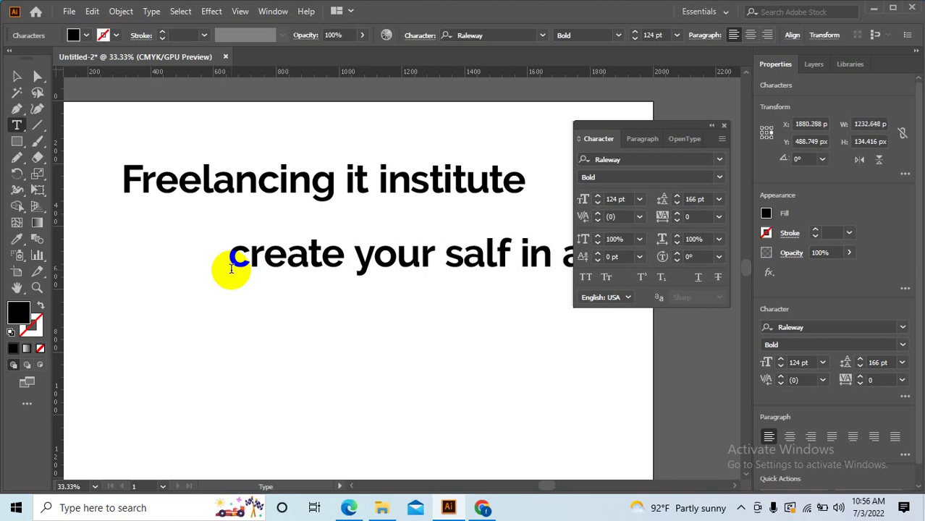
pyautogui.hscroll(1, 232, 268)
pyautogui.hscroll(1, 232, 267)
pyautogui.hscroll(2, 231, 268)
pyautogui.hscroll(3, 232, 268)
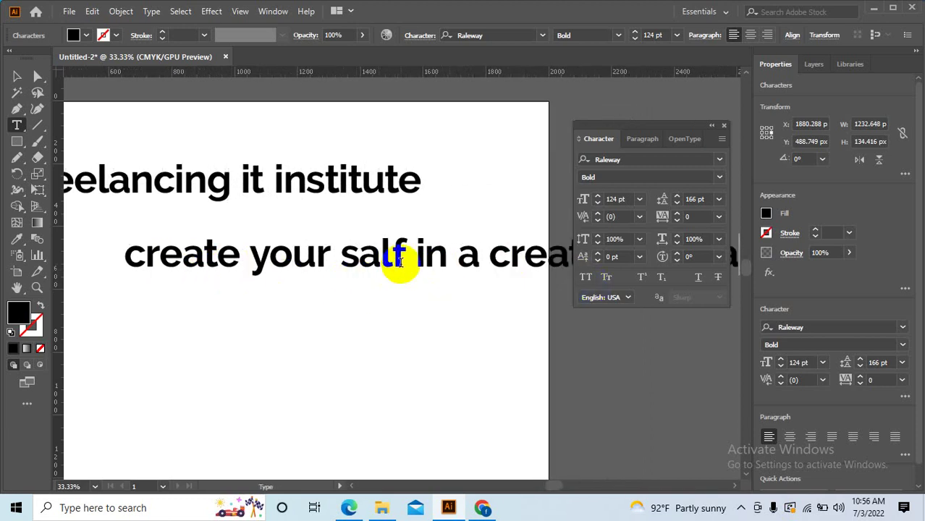
# Correct 'salf' to 'self' and select the finished line as an object.
pyautogui.moveTo(388, 262); pyautogui.dragTo(367, 259)
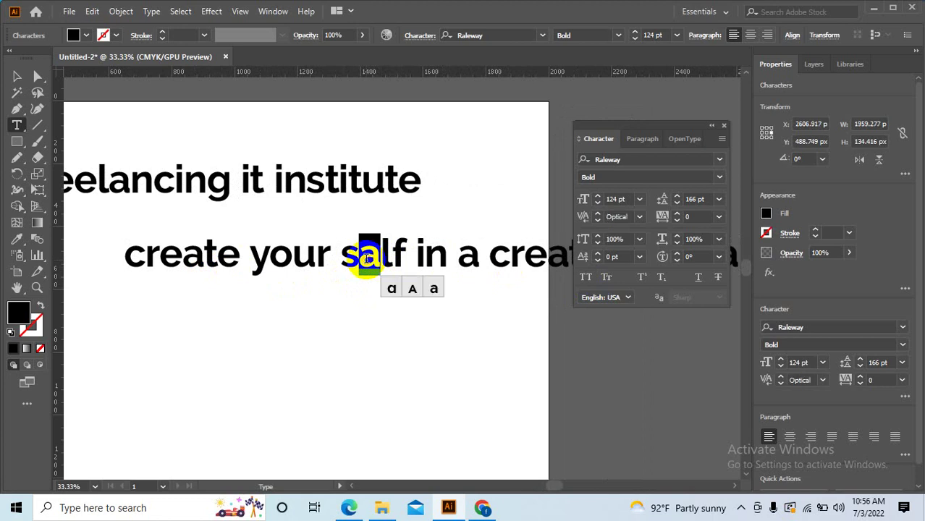
pyautogui.write('e')
pyautogui.doubleClick(410, 267)
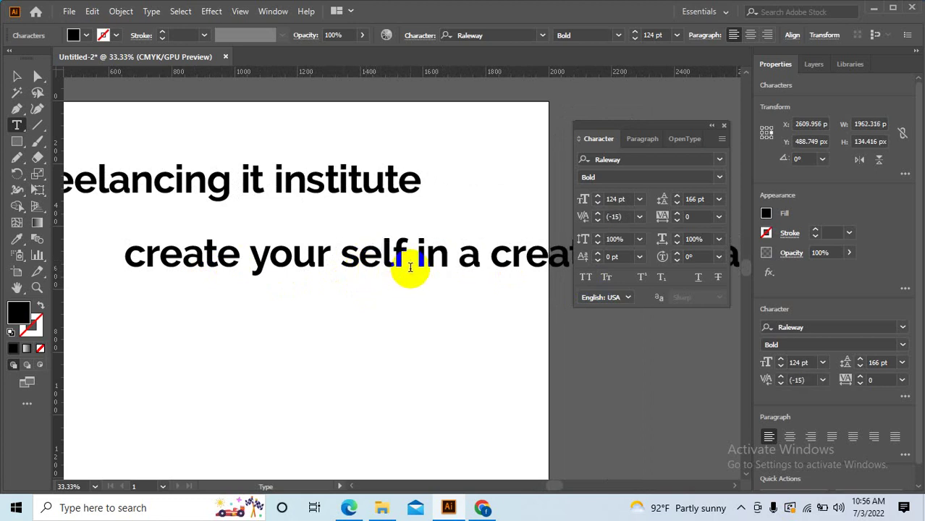
pyautogui.press('Escape')
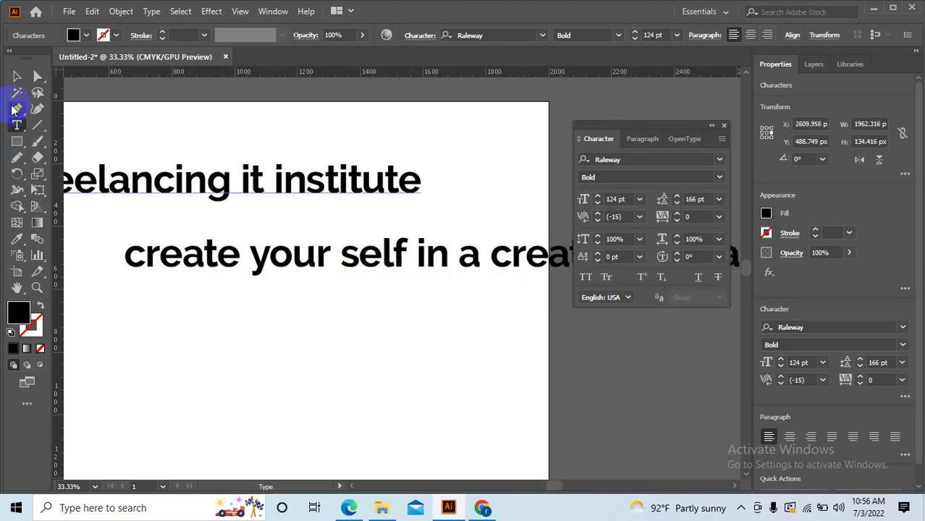
pyautogui.click(17, 76)
pyautogui.click(210, 265)
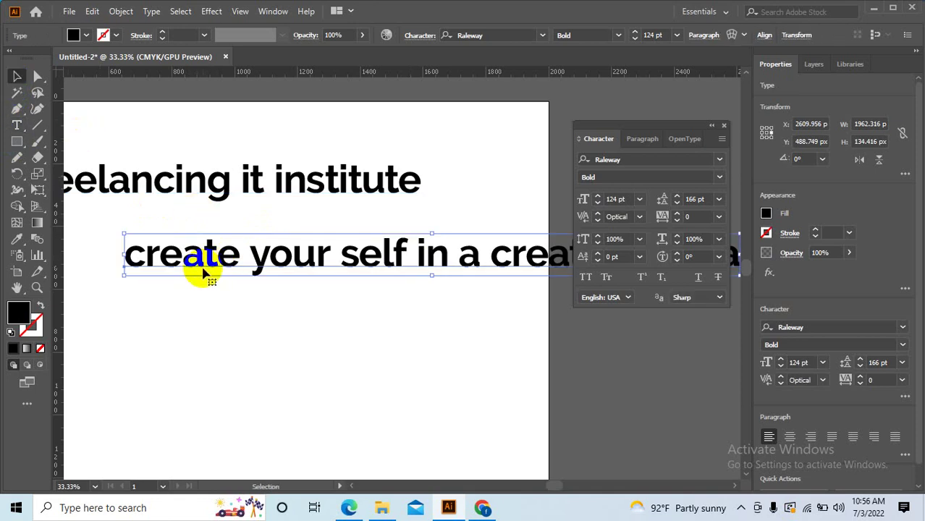
# Scale down the 'create your self in a creative weya' line and move it well below the heading.
pyautogui.hotkey('ctrl', '-')
pyautogui.hotkey('ctrl', '-')
pyautogui.moveTo(407, 259); pyautogui.dragTo(363, 248)
pyautogui.moveTo(440, 256); pyautogui.dragTo(326, 268)
pyautogui.click(295, 318)
pyautogui.scroll(1, 284, 248)
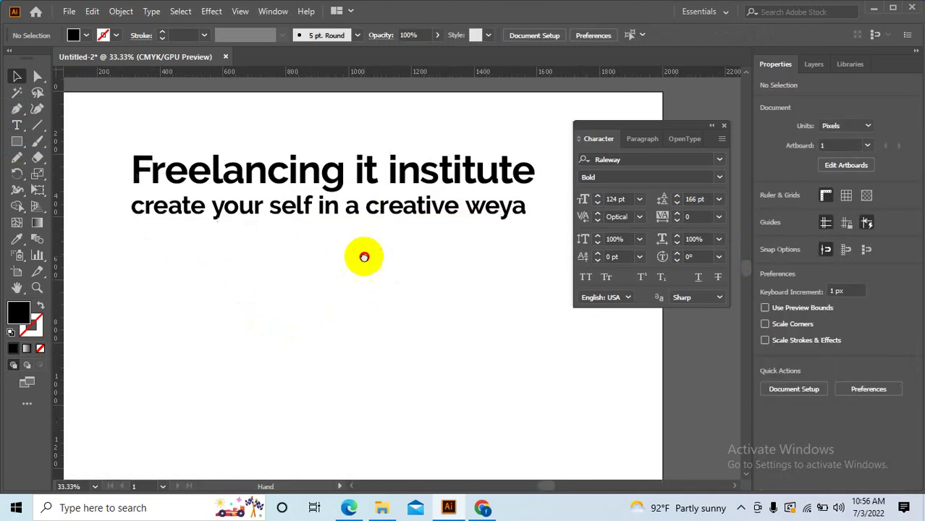
pyautogui.moveTo(221, 207); pyautogui.dragTo(226, 258)
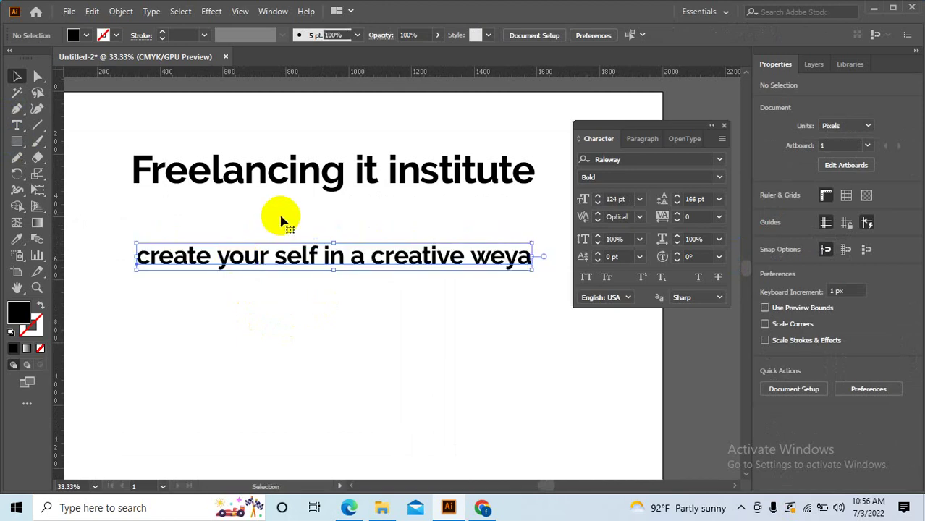
pyautogui.scroll(1, 191, 184)
pyautogui.moveTo(365, 273); pyautogui.dragTo(373, 384)
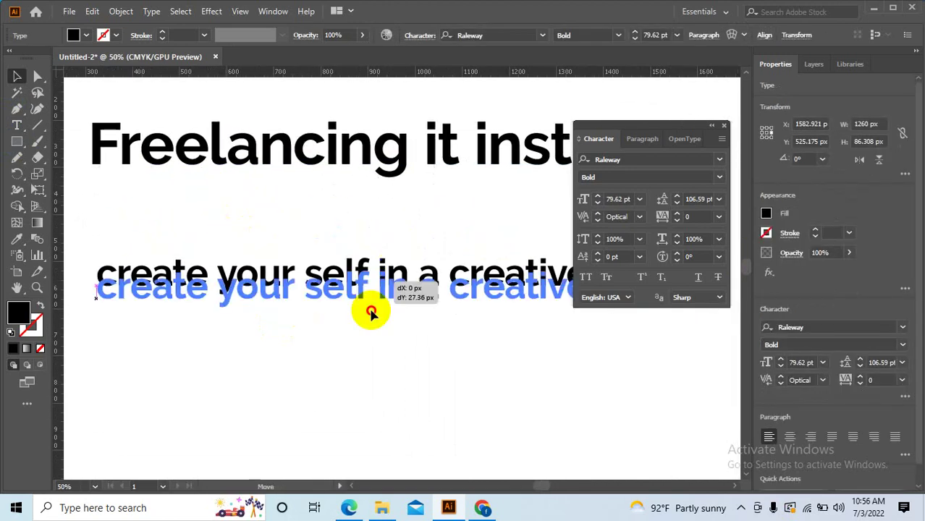
pyautogui.click(320, 145)
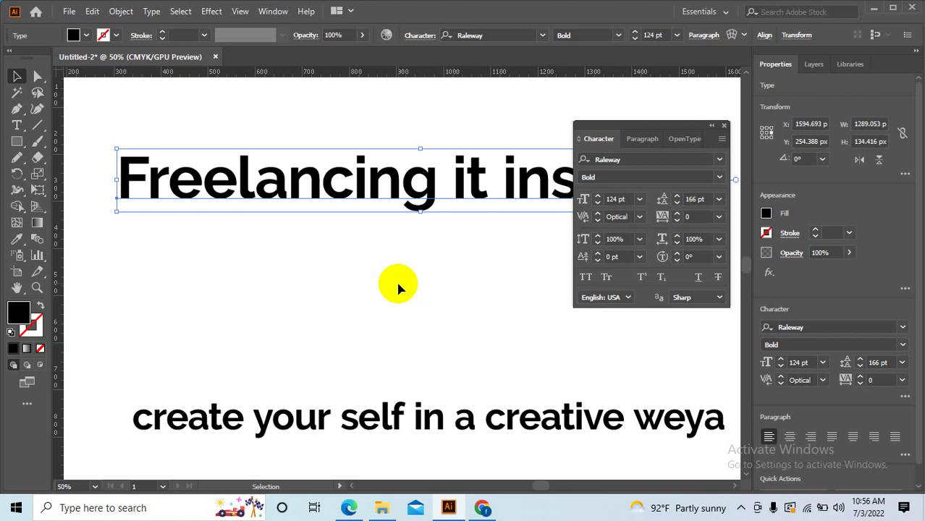
# Apply All Caps to the 'Freelancing it institute' heading.
pyautogui.click(586, 279)
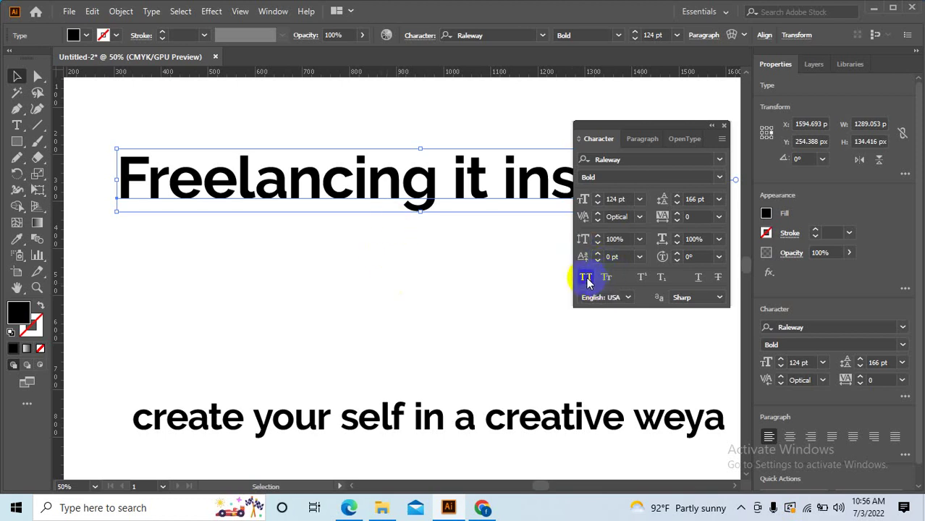
pyautogui.click(316, 250)
pyautogui.scroll(2, 324, 231)
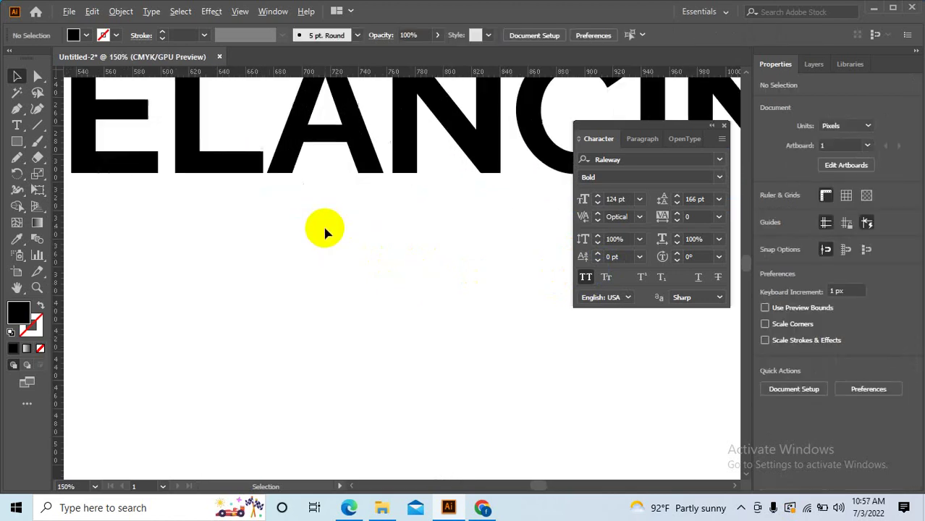
pyautogui.scroll(2, 274, 195)
pyautogui.scroll(-1, 319, 228)
pyautogui.scroll(-3, 388, 305)
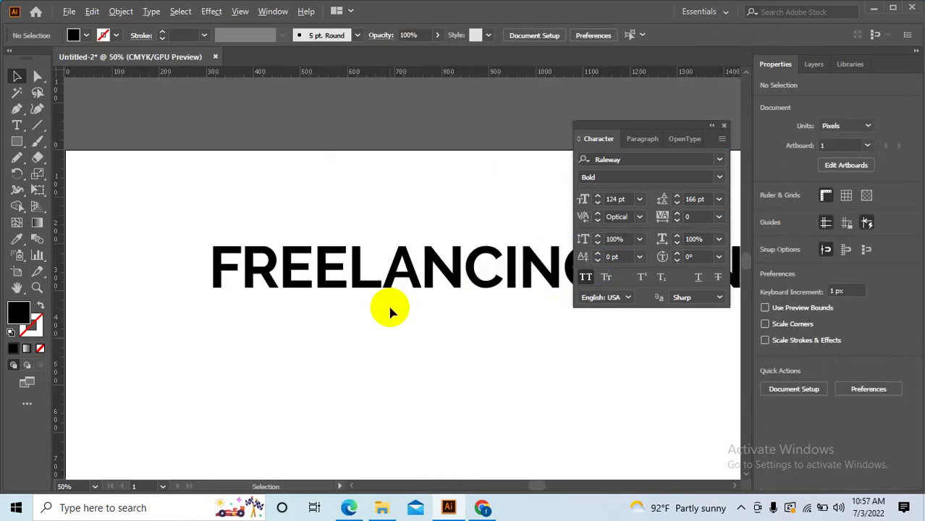
pyautogui.moveTo(389, 311)
pyautogui.mouseDown()
pyautogui.moveTo(326, 270)
pyautogui.moveTo(287, 204)
pyautogui.mouseUp()
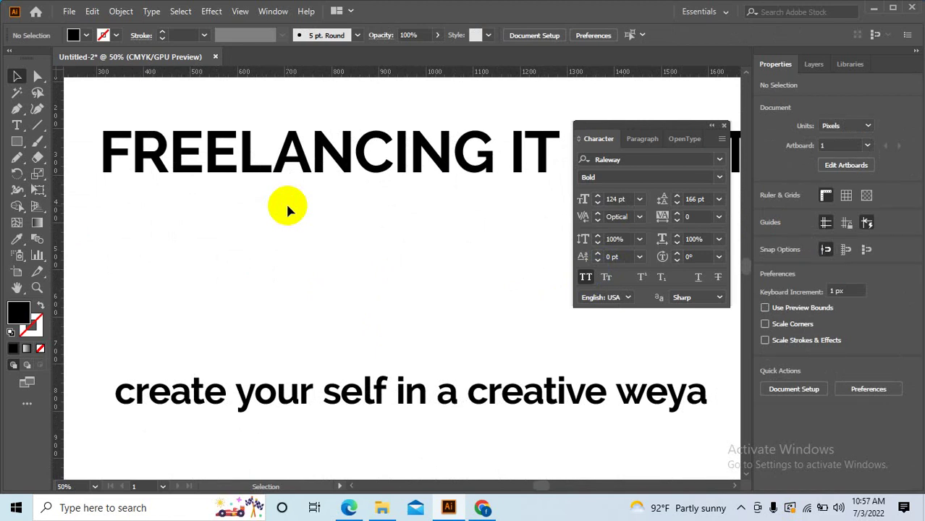
pyautogui.scroll(-2, 516, 165)
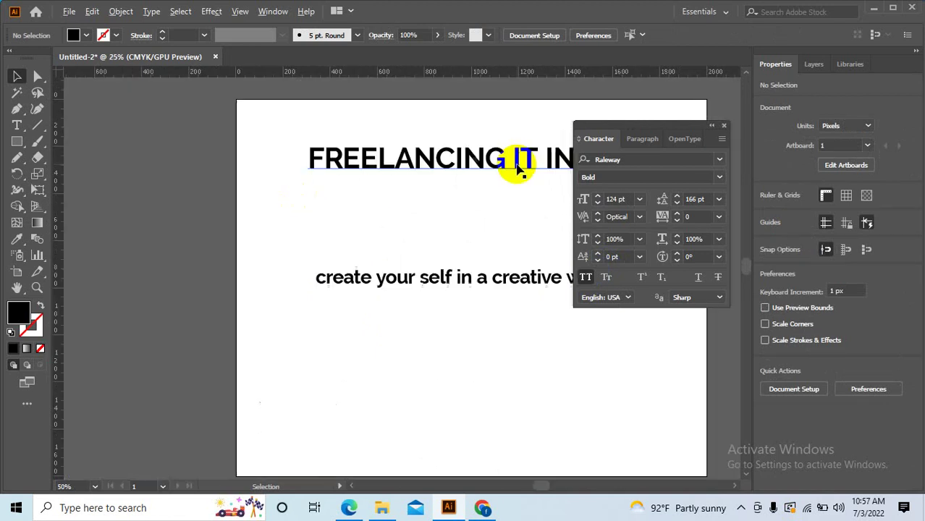
pyautogui.hscroll(2, 448, 203)
# Delete 'IT INSTITUTE' from the heading so only FREELANCING remains.
pyautogui.doubleClick(479, 174)
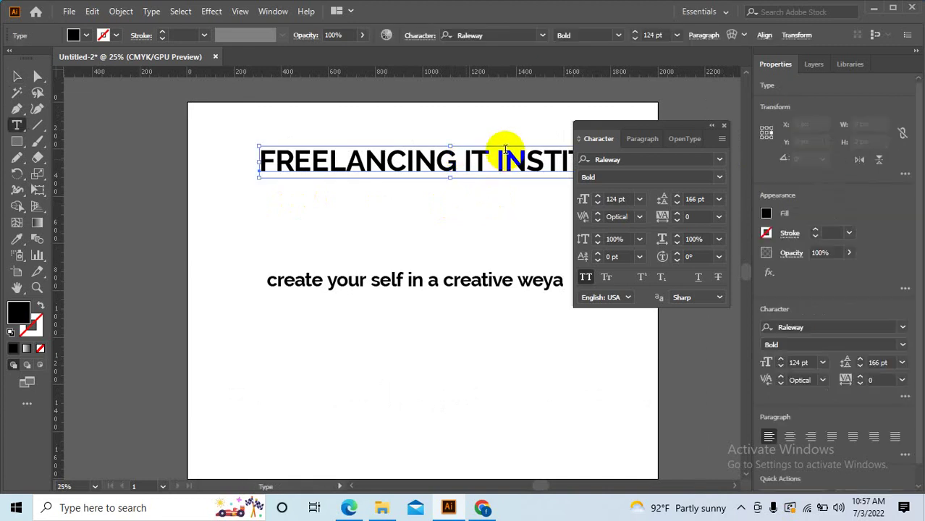
pyautogui.moveTo(462, 162); pyautogui.dragTo(762, 186)
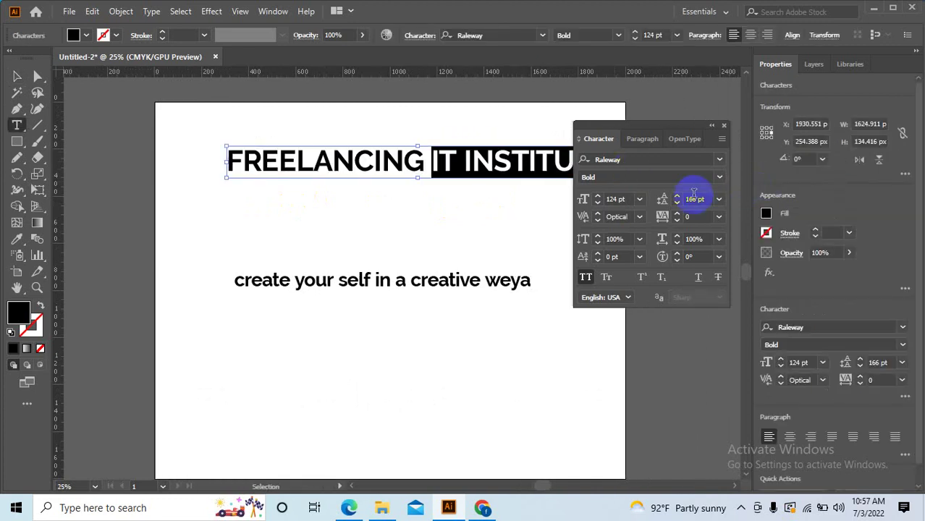
pyautogui.press('BackSpace')
pyautogui.hotkey('ctrl', 'z')
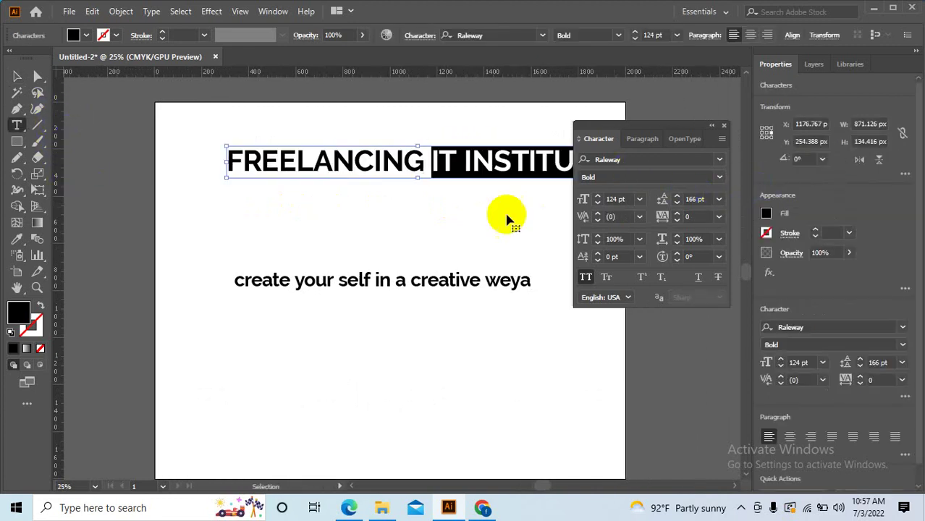
pyautogui.scroll(3, 510, 261)
pyautogui.scroll(2, 506, 275)
pyautogui.click(432, 355)
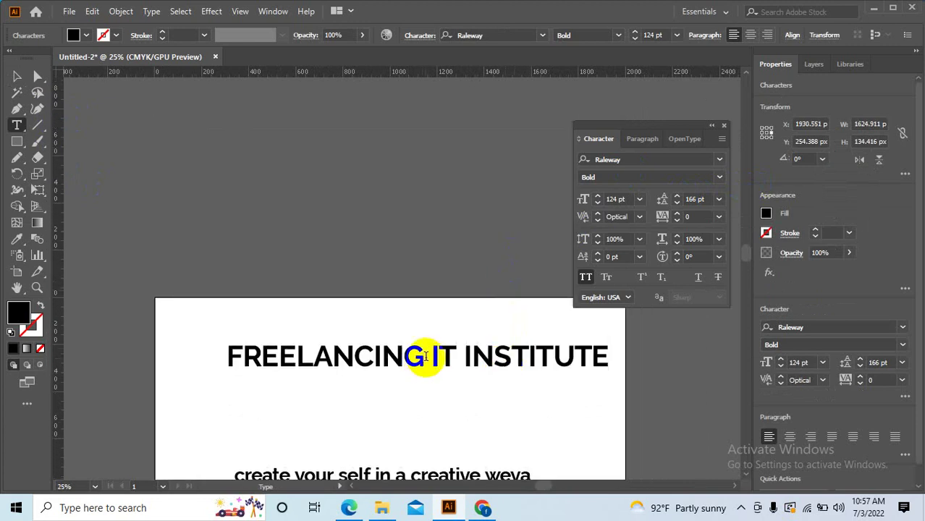
pyautogui.moveTo(438, 352); pyautogui.dragTo(614, 357)
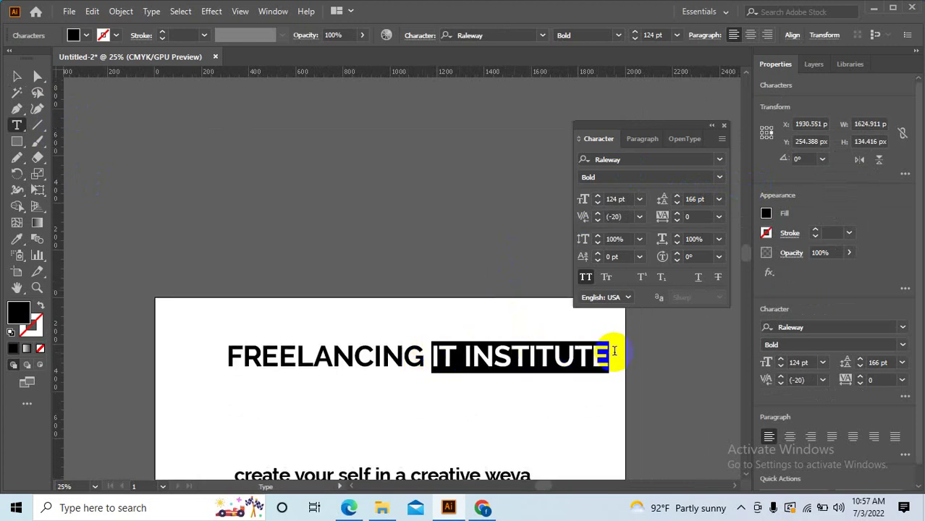
pyautogui.press('BackSpace')
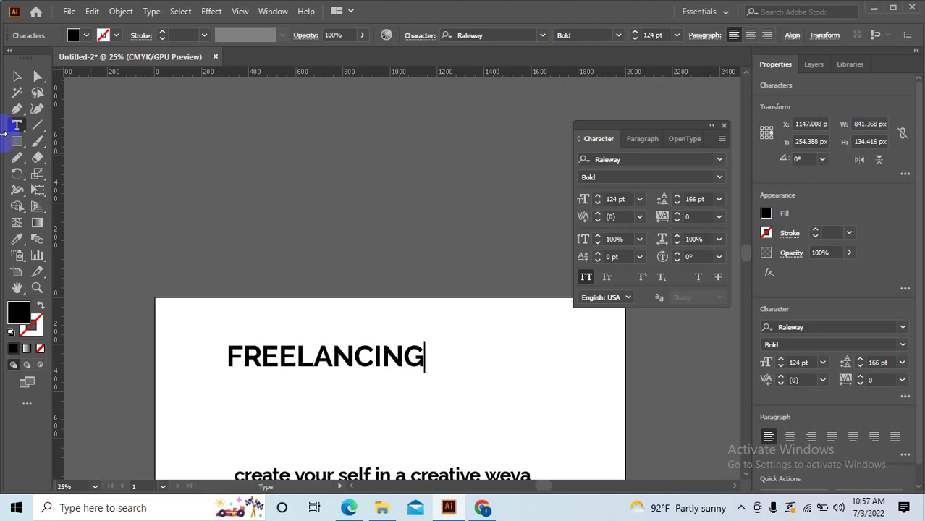
# Paste 'IT INSTITUTE' as its own line and position it directly beneath FREELANCING.
pyautogui.click(16, 77)
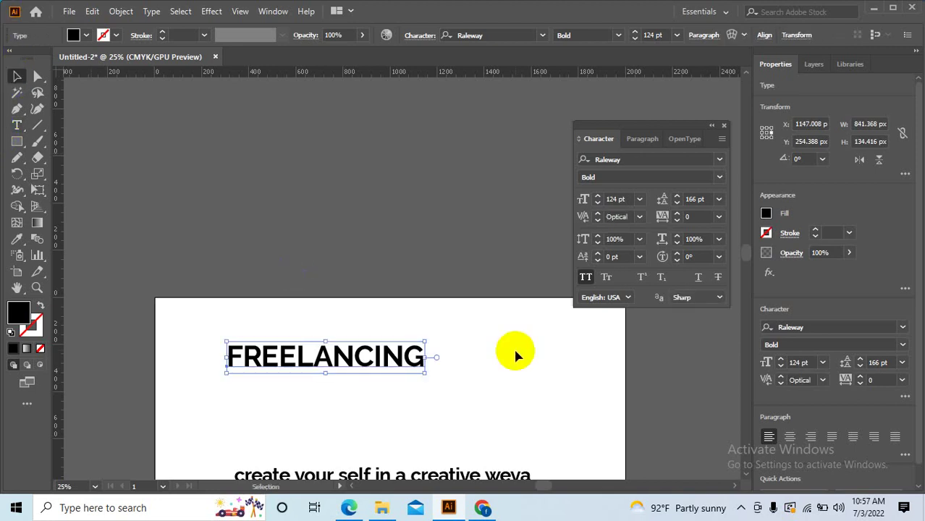
pyautogui.scroll(-2, 514, 346)
pyautogui.click(481, 335)
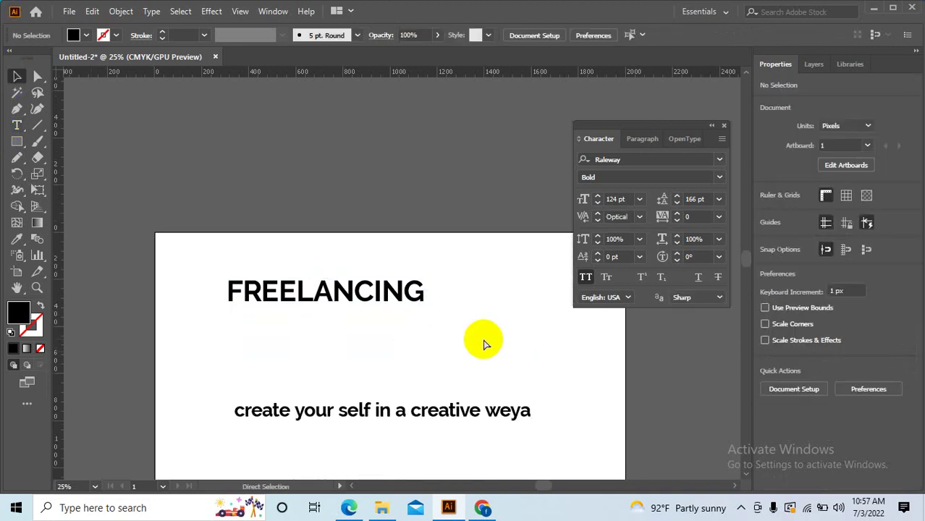
pyautogui.write('IT INSTITUTE')
pyautogui.moveTo(467, 282)
pyautogui.mouseDown()
pyautogui.moveTo(389, 328)
pyautogui.moveTo(384, 293)
pyautogui.mouseUp()
pyautogui.click(520, 361)
pyautogui.keyDown('alt'); pyautogui.scroll(1, 392, 303); pyautogui.keyUp('alt')
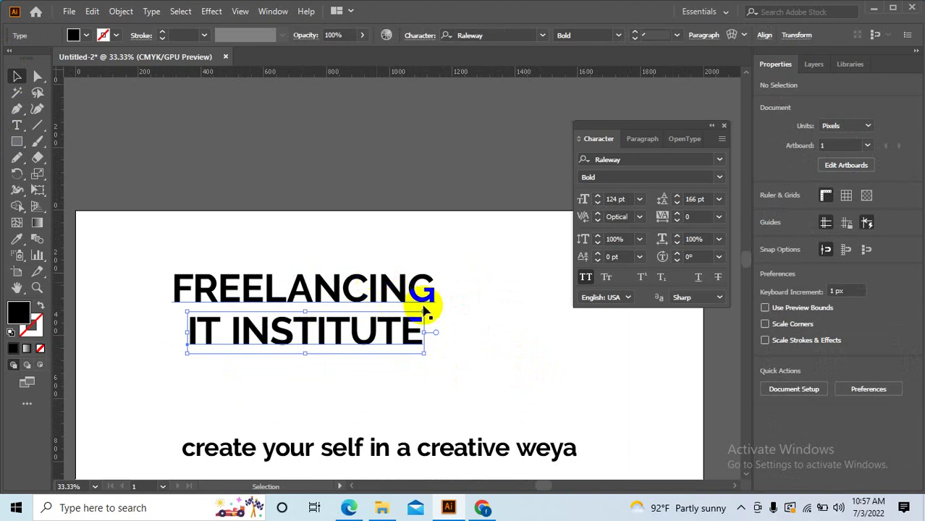
pyautogui.click(426, 309)
pyautogui.keyDown('alt'); pyautogui.scroll(1, 385, 314); pyautogui.keyUp('alt')
pyautogui.moveTo(471, 361); pyautogui.dragTo(533, 422)
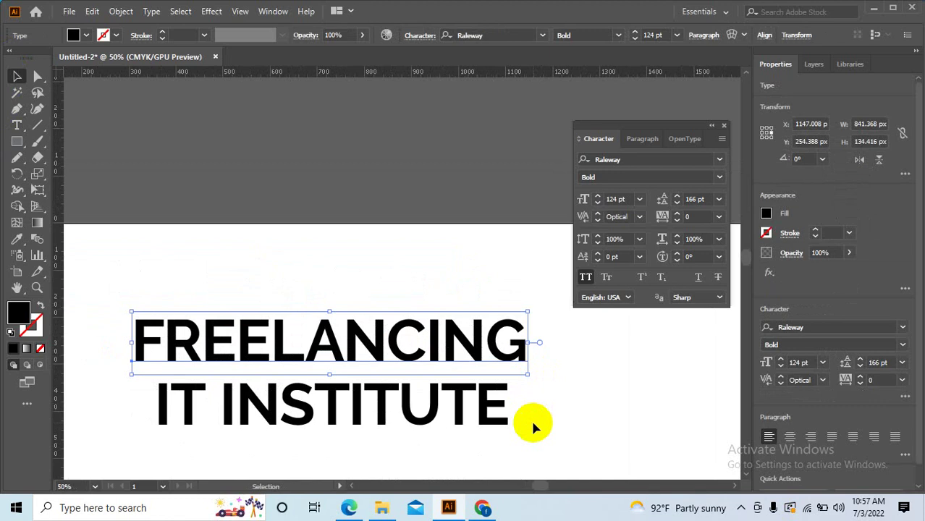
# Set FREELANCING's tracking to 70 and nudge IT INSTITUTE slightly lower.
pyautogui.click(689, 217)
pyautogui.write('50')
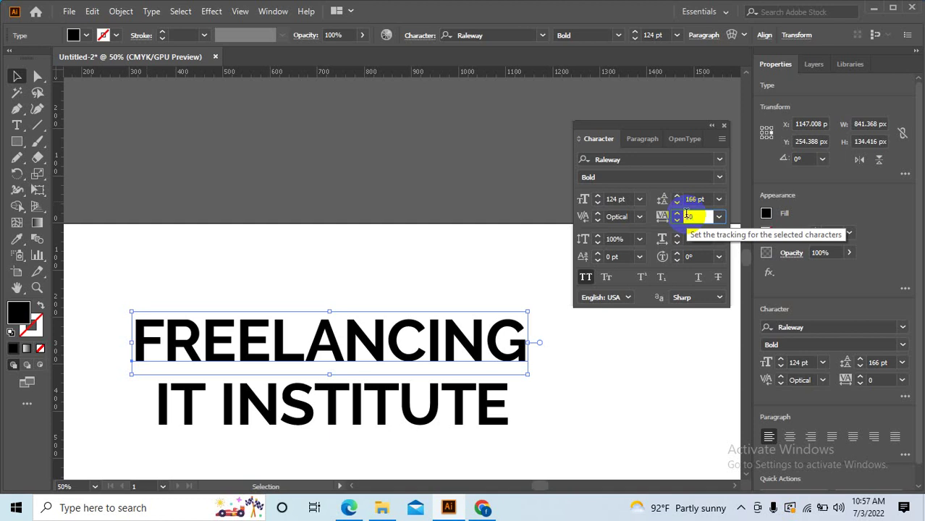
pyautogui.press('Return')
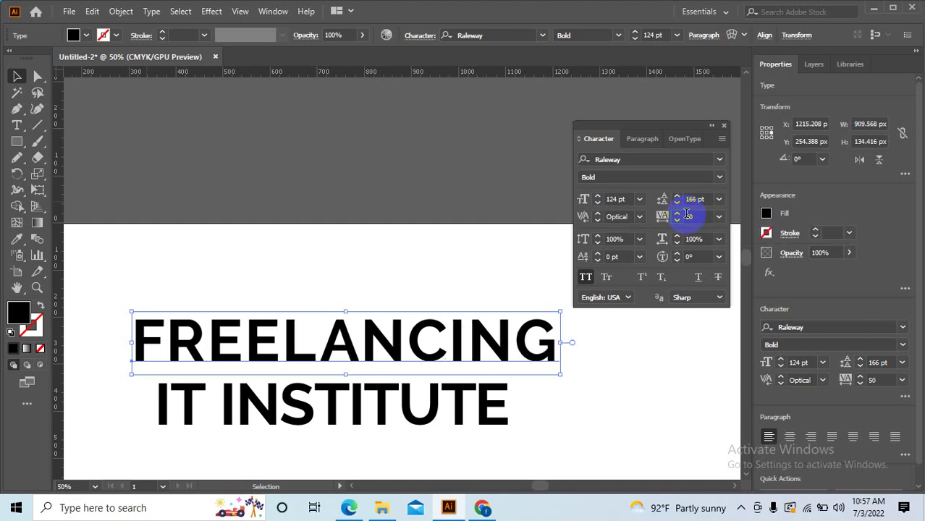
pyautogui.click(412, 250)
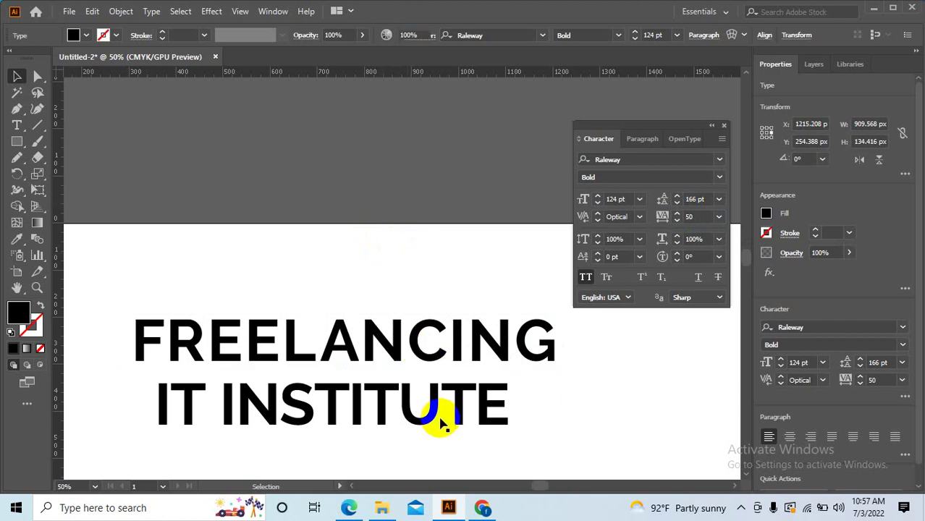
pyautogui.moveTo(434, 421); pyautogui.dragTo(435, 439)
pyautogui.click(427, 337)
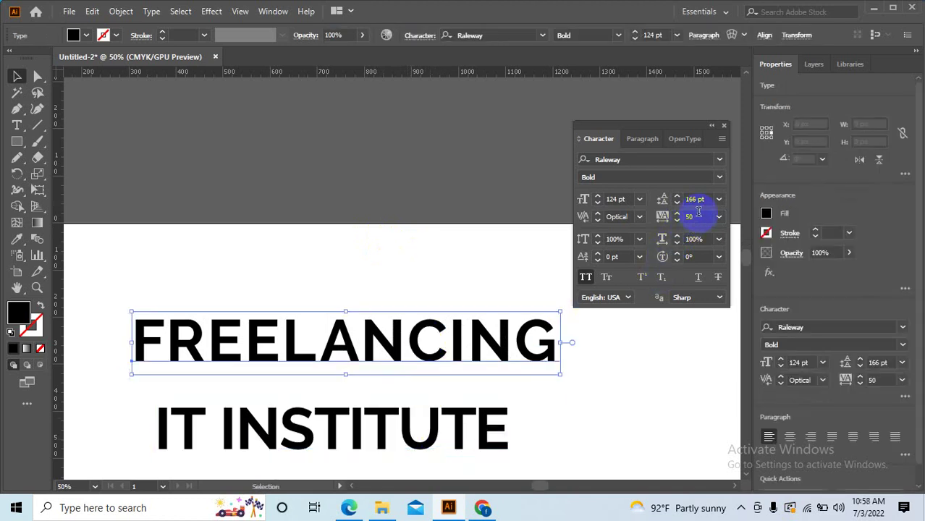
pyautogui.click(692, 216)
pyautogui.write('70')
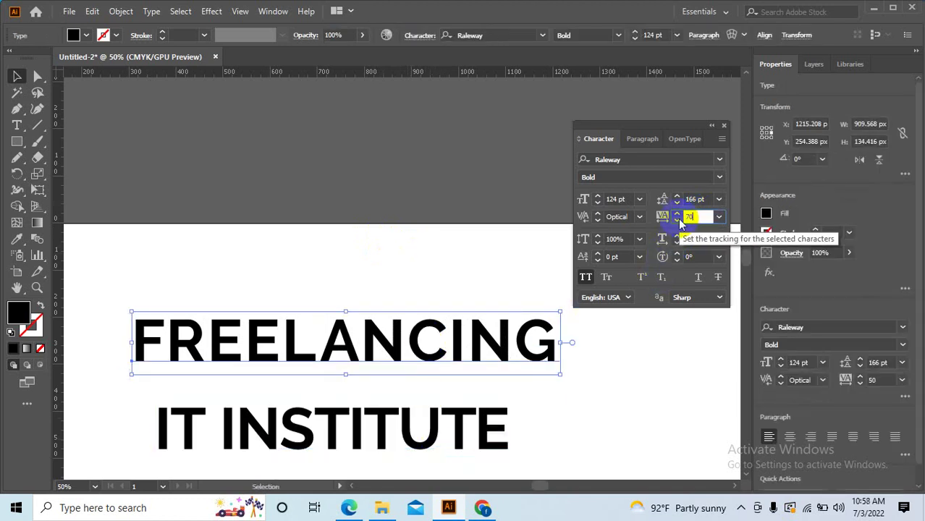
pyautogui.press('Return')
pyautogui.click(362, 258)
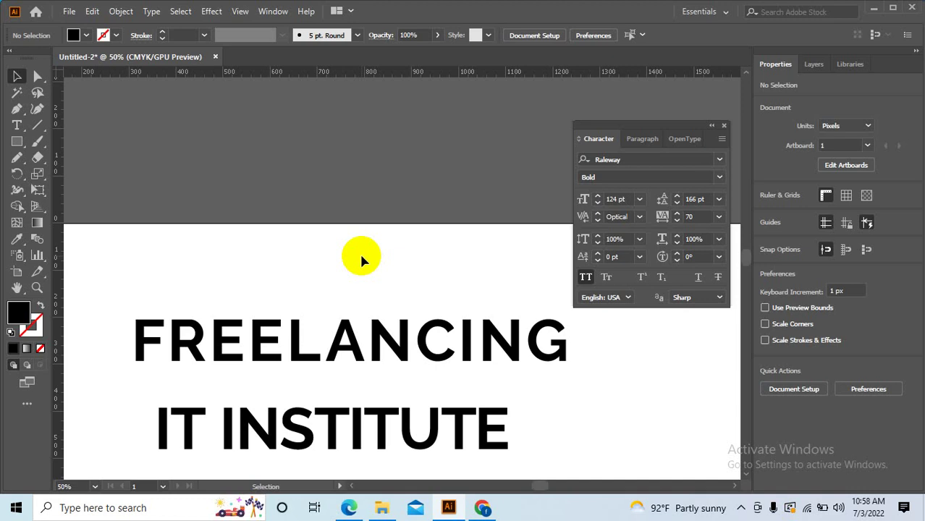
# Duplicate FREELANCING above the original and move the lower heading group down.
pyautogui.moveTo(434, 331); pyautogui.dragTo(427, 267)
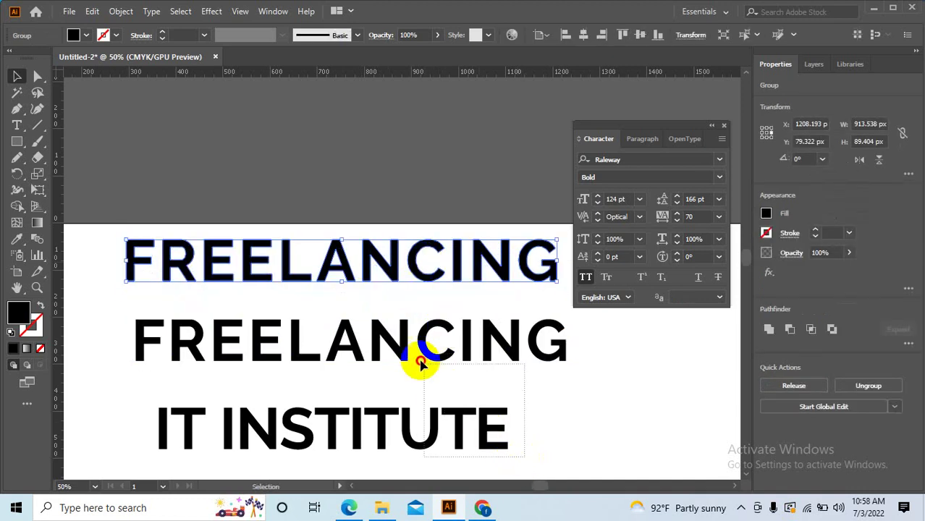
pyautogui.click(382, 340)
pyautogui.moveTo(382, 340); pyautogui.dragTo(381, 412)
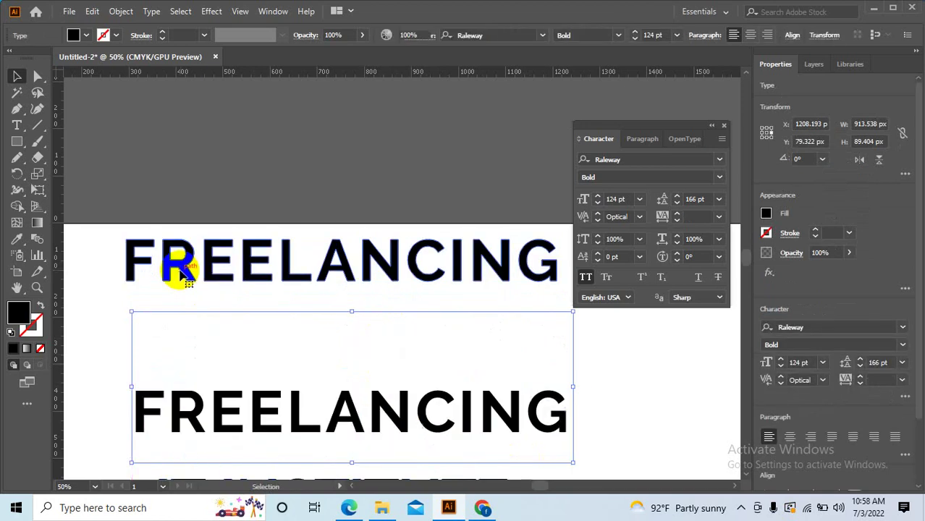
pyautogui.keyDown('ctrl'); pyautogui.click(177, 269); pyautogui.keyUp('ctrl')
pyautogui.click(213, 314)
# Hand-adjust the spacing of the top copy's letters F, E, G, N, I, A, L and E.
pyautogui.moveTo(130, 258)
pyautogui.mouseDown()
pyautogui.moveTo(116, 258)
pyautogui.moveTo(156, 272)
pyautogui.moveTo(201, 271)
pyautogui.mouseUp()
pyautogui.moveTo(260, 274); pyautogui.dragTo(262, 281)
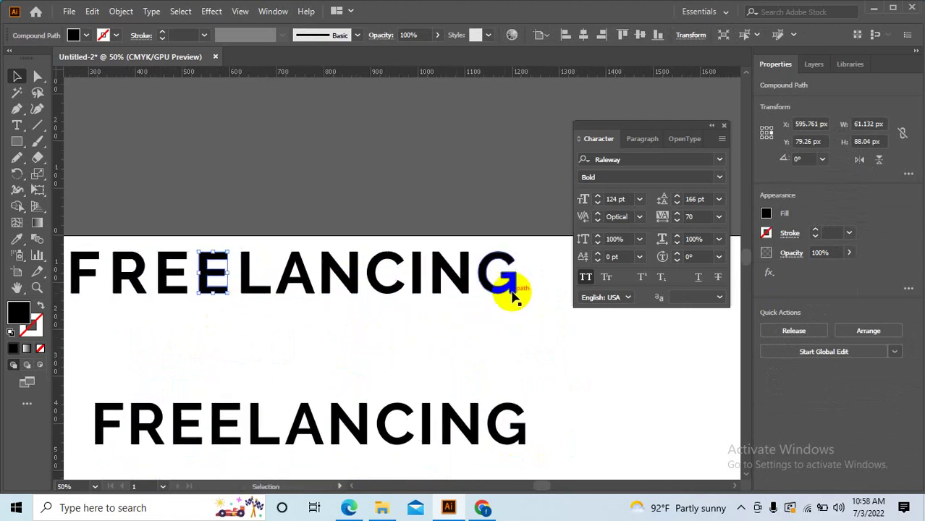
pyautogui.moveTo(511, 288); pyautogui.dragTo(517, 288)
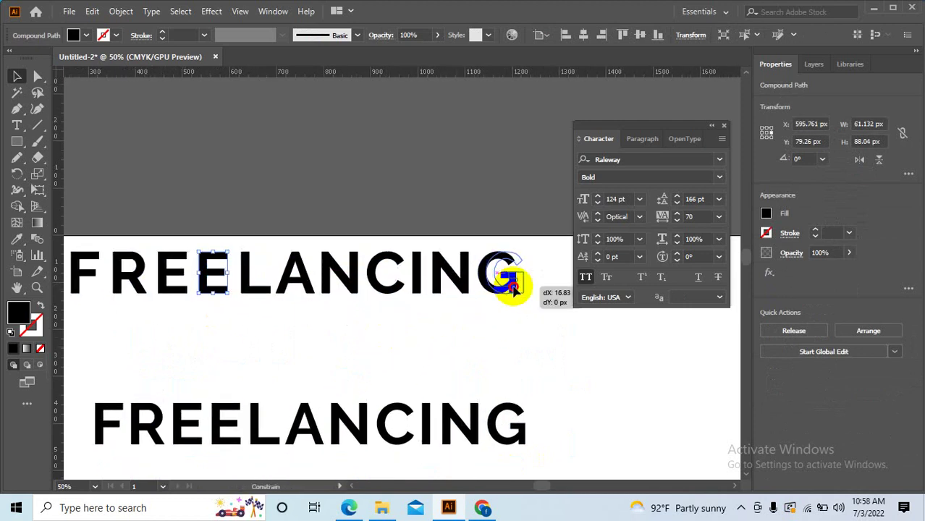
pyautogui.moveTo(456, 282); pyautogui.dragTo(466, 282)
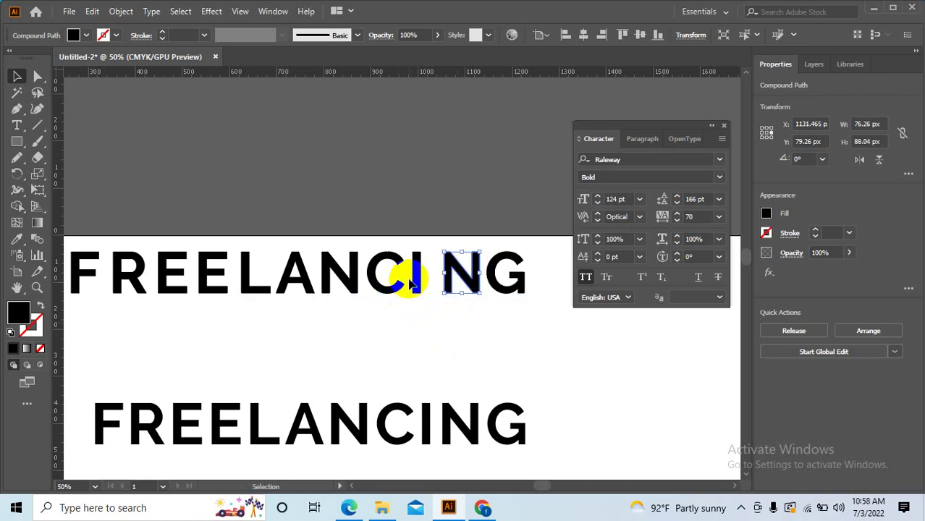
pyautogui.moveTo(413, 269)
pyautogui.mouseDown()
pyautogui.moveTo(423, 275)
pyautogui.moveTo(403, 290)
pyautogui.moveTo(360, 290)
pyautogui.mouseUp()
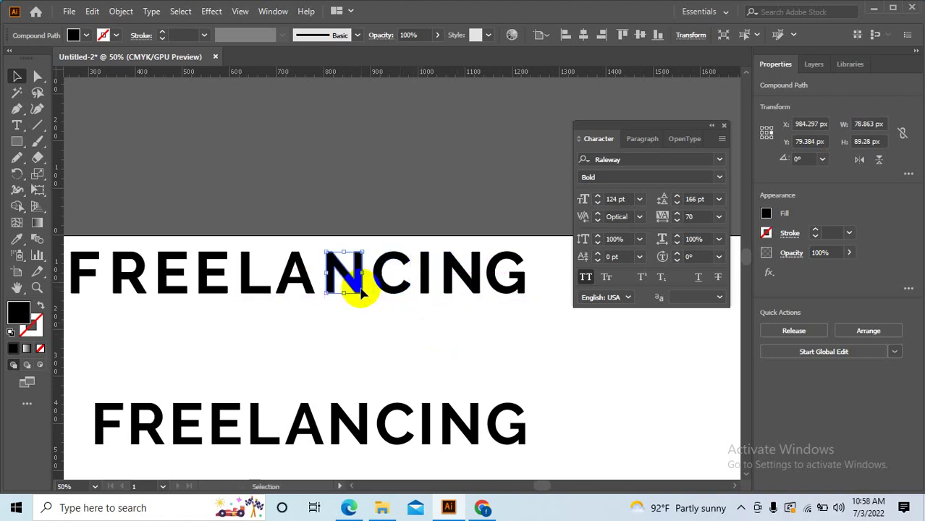
pyautogui.moveTo(308, 279); pyautogui.dragTo(313, 279)
pyautogui.moveTo(252, 298); pyautogui.dragTo(254, 297)
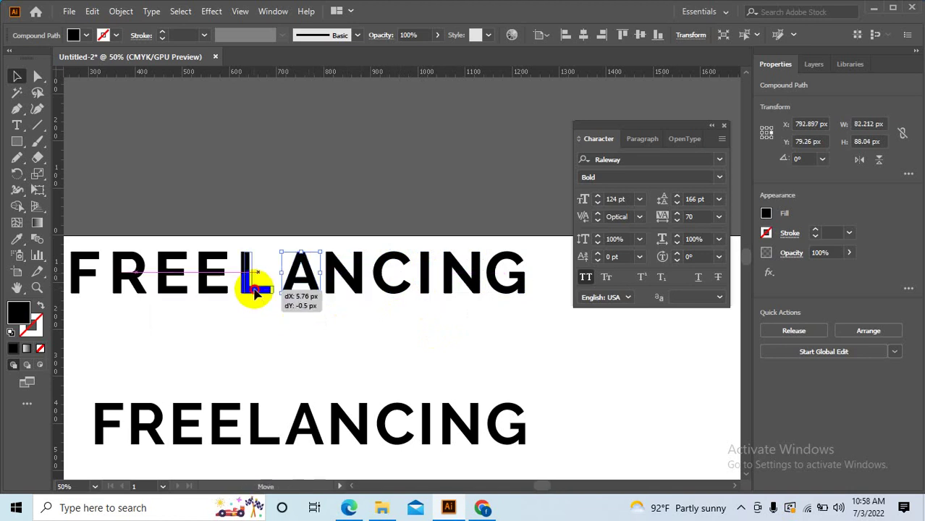
pyautogui.moveTo(320, 337)
pyautogui.mouseDown()
pyautogui.moveTo(403, 389)
pyautogui.moveTo(403, 410)
pyautogui.mouseUp()
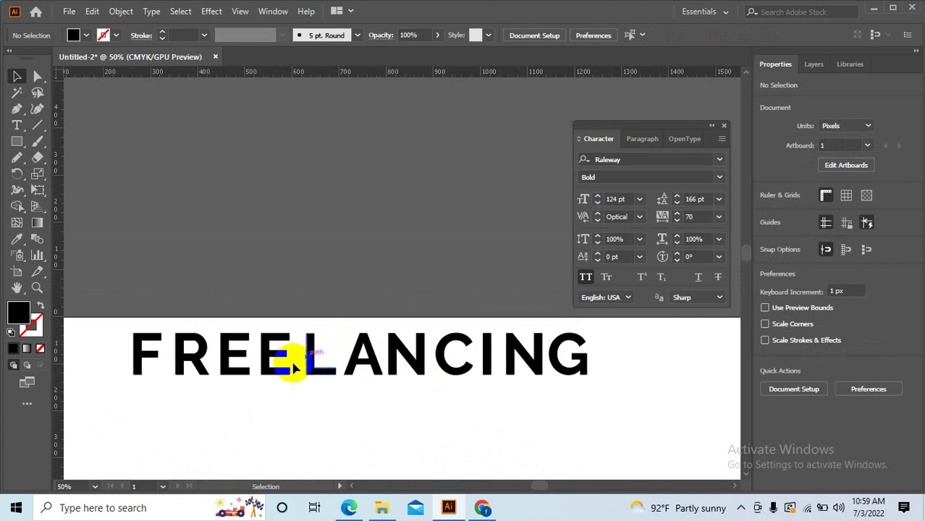
pyautogui.moveTo(272, 353); pyautogui.dragTo(303, 384)
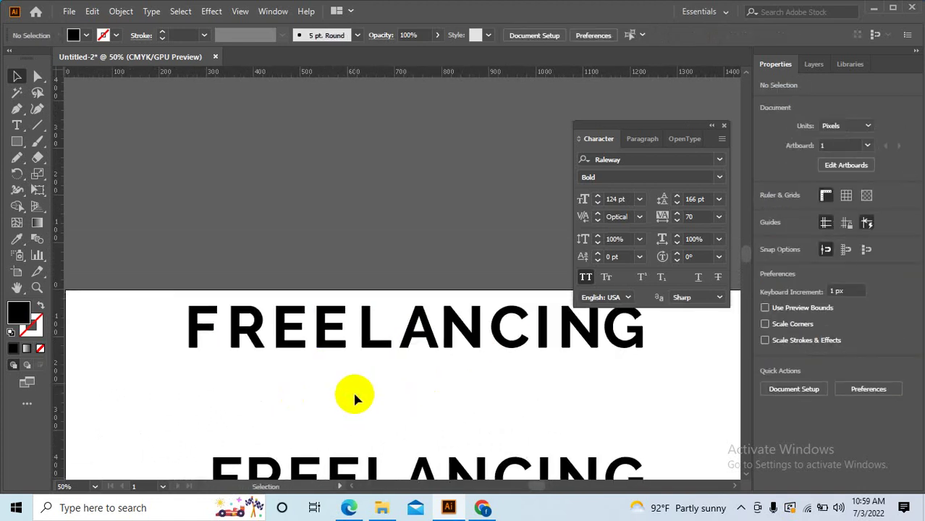
pyautogui.moveTo(355, 398); pyautogui.dragTo(360, 441)
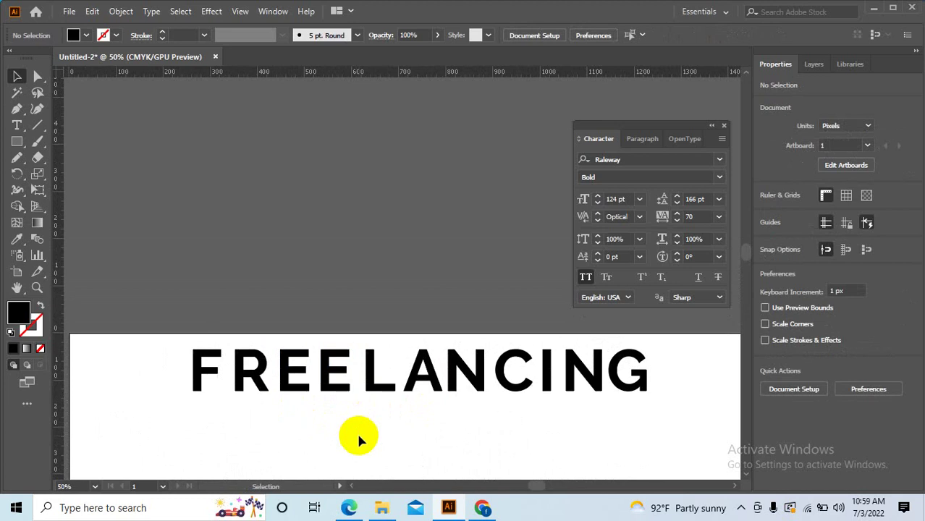
pyautogui.moveTo(359, 438)
pyautogui.mouseDown()
pyautogui.moveTo(411, 348)
pyautogui.moveTo(391, 314)
pyautogui.mouseUp()
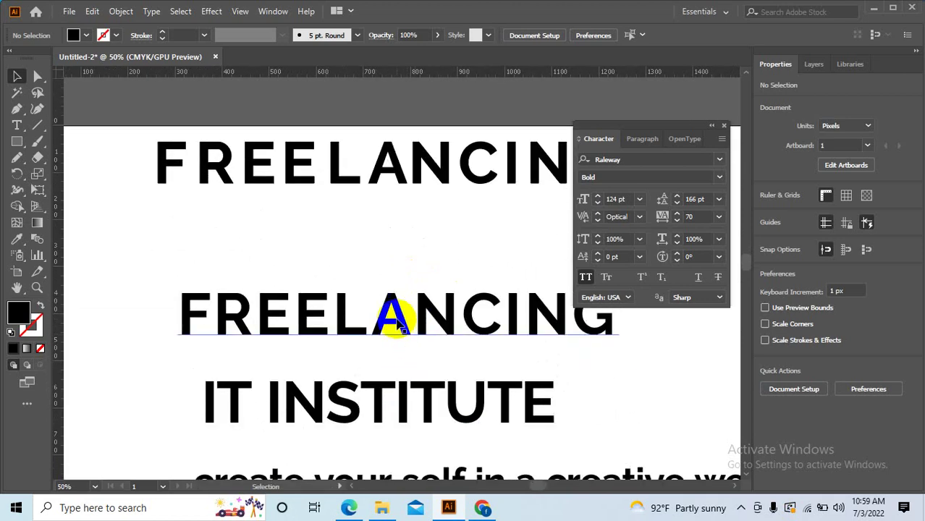
# Select LANCING in the second FREELANCING and change its font style to Raleway Light.
pyautogui.click(392, 315)
pyautogui.click(543, 372)
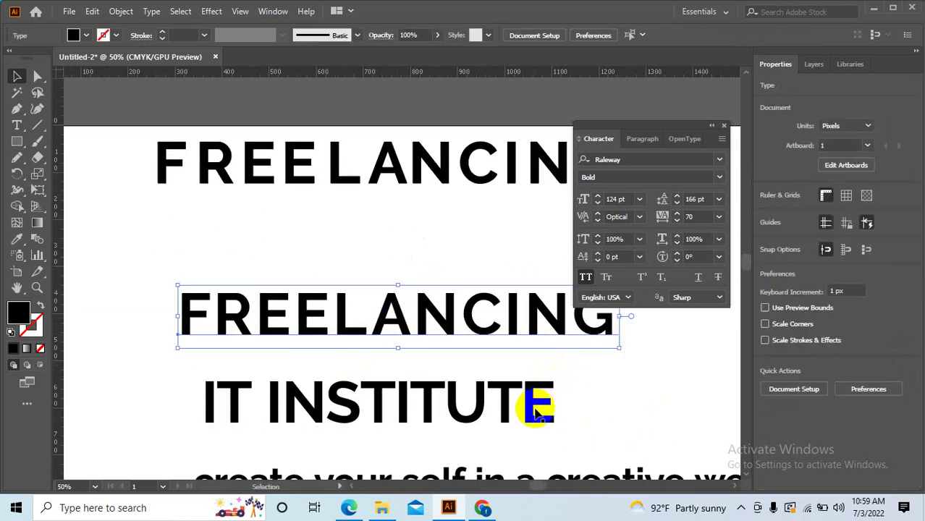
pyautogui.click(418, 311)
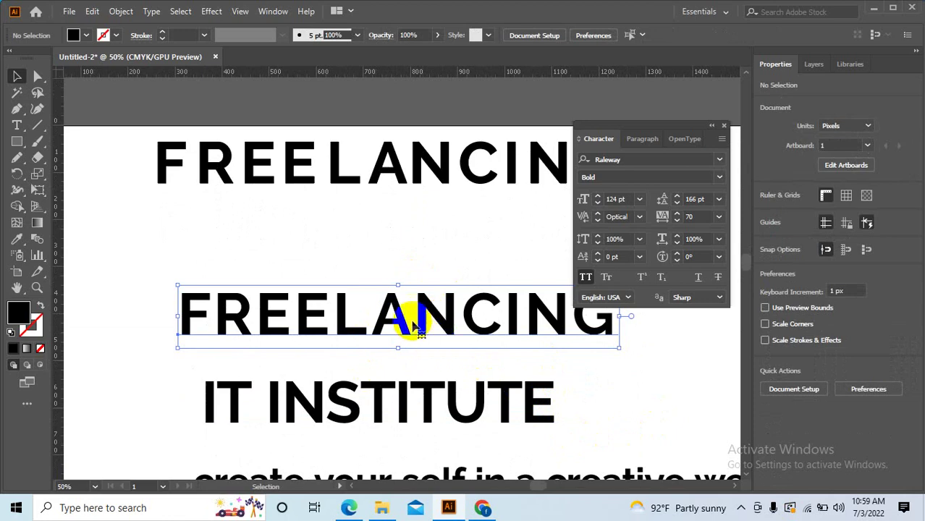
pyautogui.doubleClick(413, 315)
pyautogui.scroll(3, 411, 410)
pyautogui.scroll(-2, 411, 411)
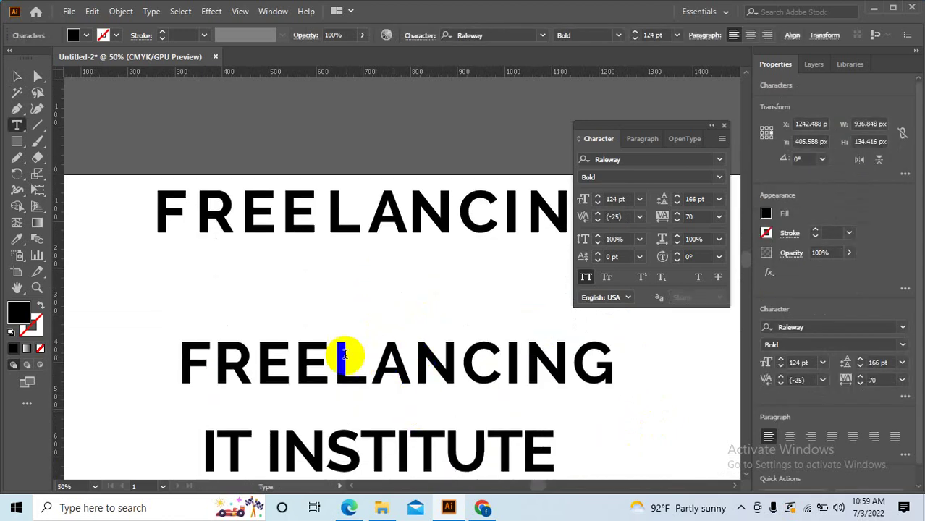
pyautogui.moveTo(338, 358)
pyautogui.mouseDown()
pyautogui.moveTo(546, 358)
pyautogui.moveTo(637, 391)
pyautogui.mouseUp()
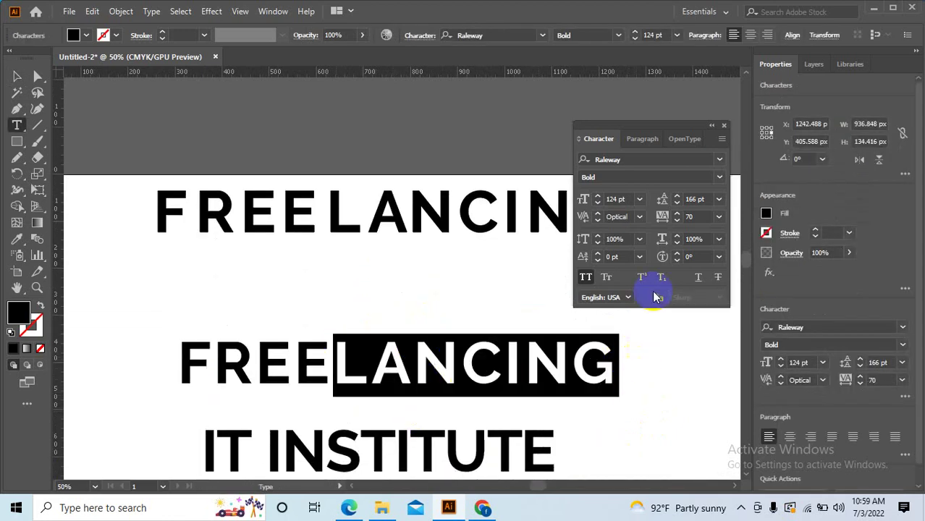
pyautogui.click(356, 355)
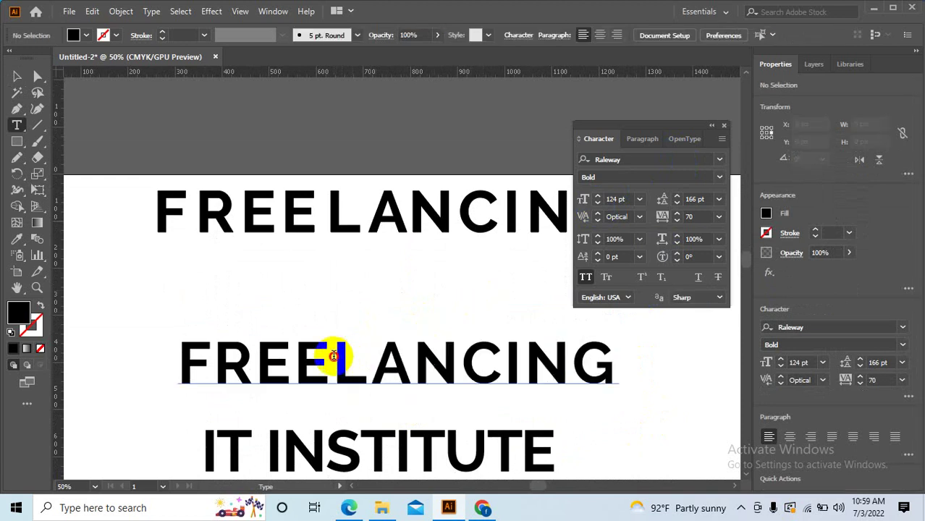
pyautogui.moveTo(335, 353); pyautogui.dragTo(620, 355)
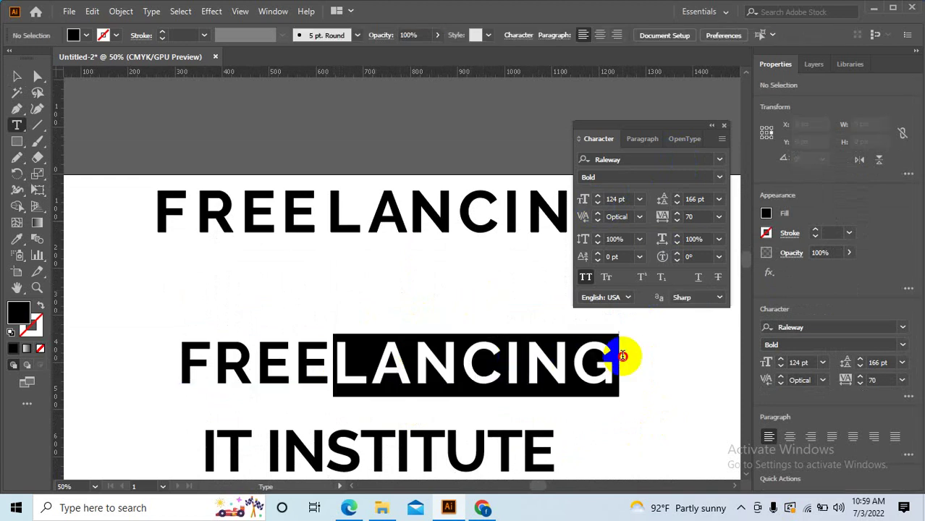
pyautogui.click(719, 179)
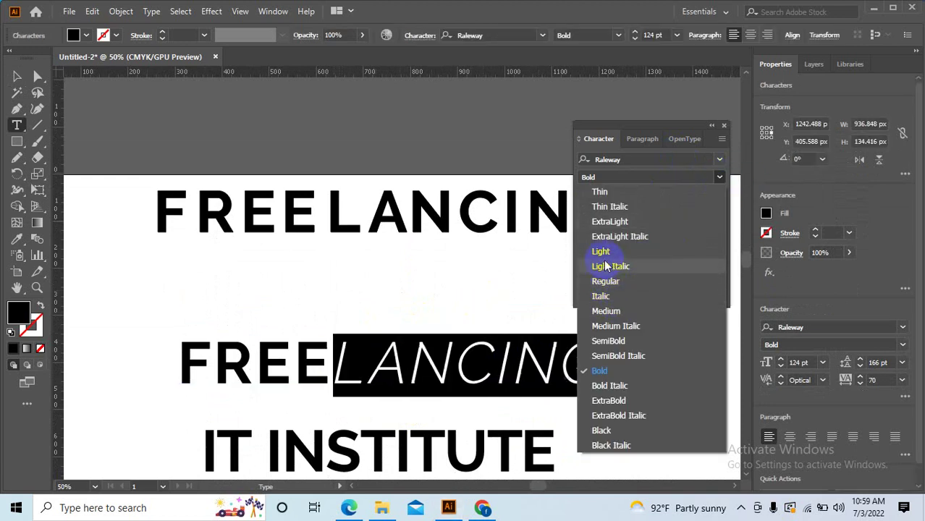
pyautogui.click(601, 251)
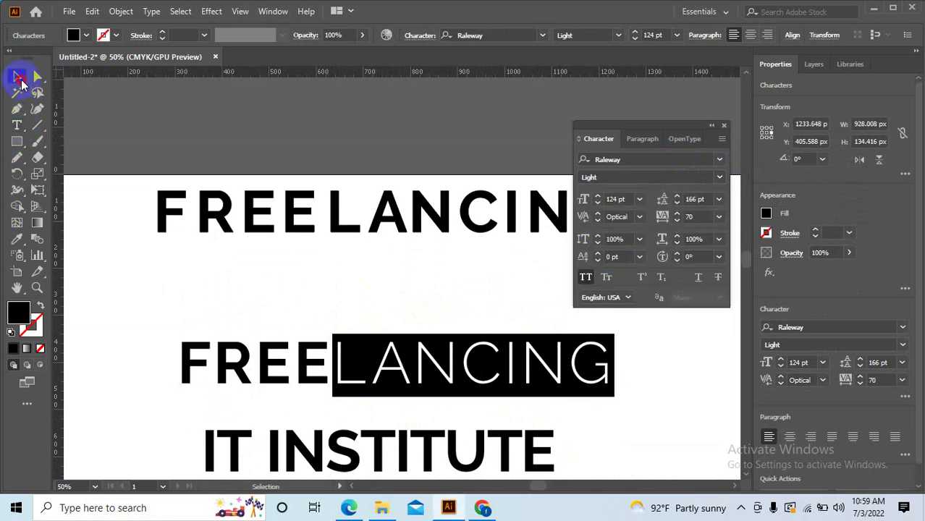
pyautogui.click(17, 76)
pyautogui.scroll(-2, 348, 317)
pyautogui.scroll(1, 708, 413)
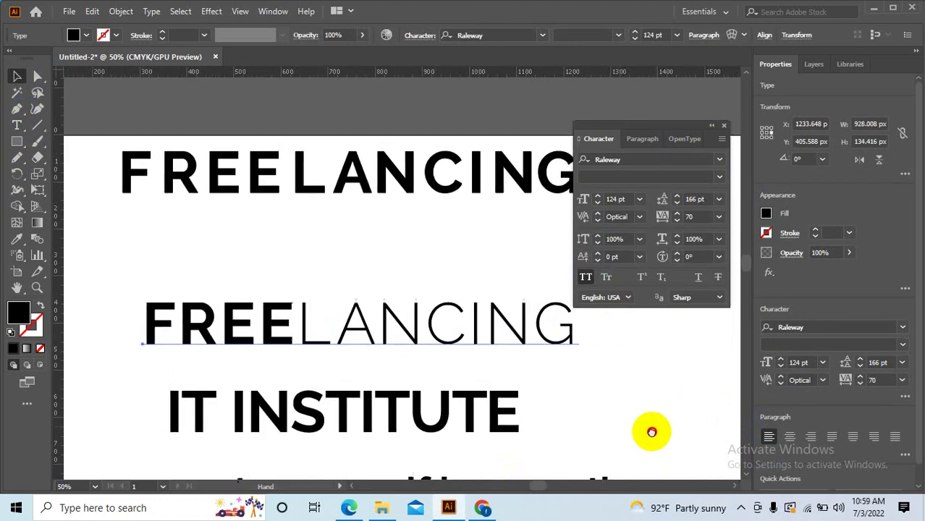
pyautogui.hscroll(1, 681, 421)
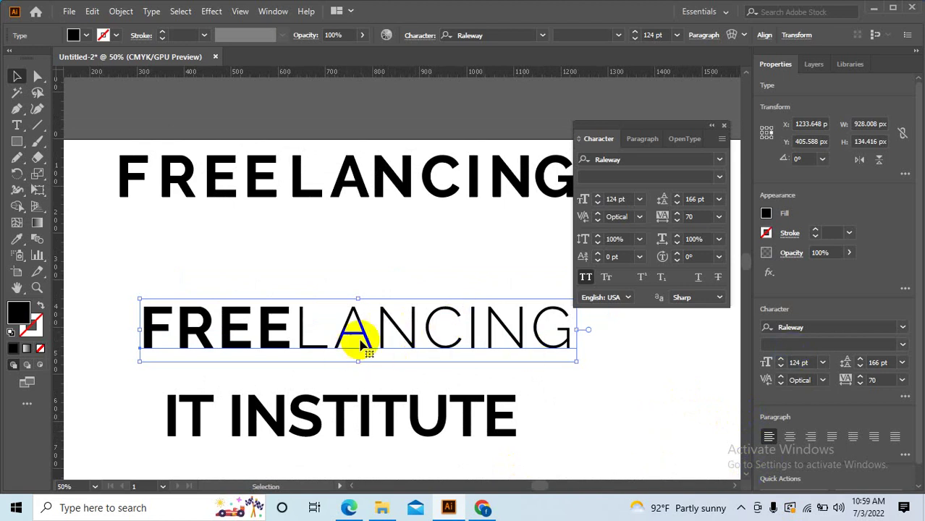
# Set LANCING's tracking to 0, then to 25.
pyautogui.click(288, 339)
pyautogui.click(288, 337)
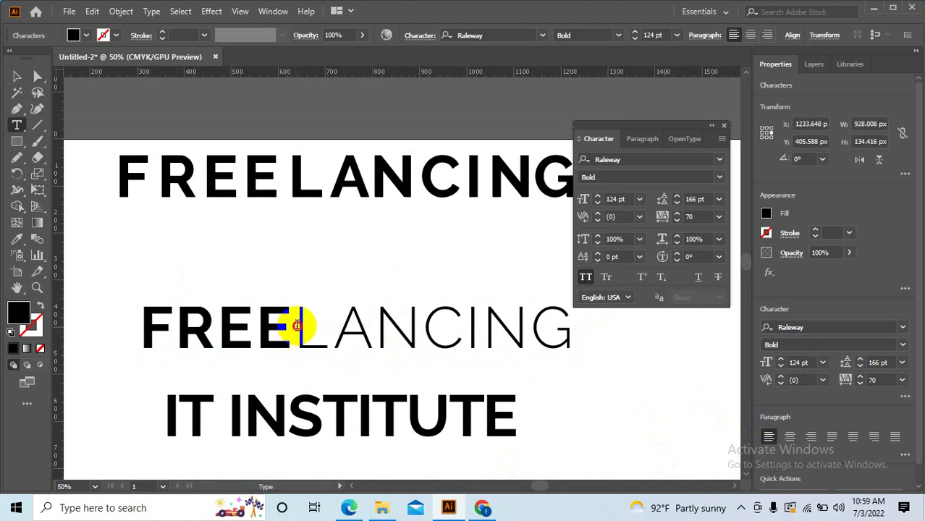
pyautogui.moveTo(295, 332); pyautogui.dragTo(565, 331)
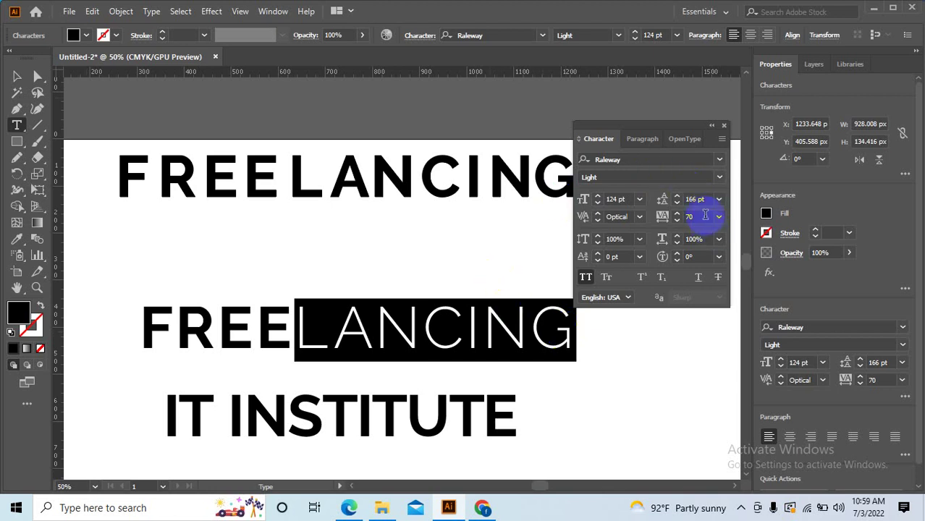
pyautogui.click(688, 217)
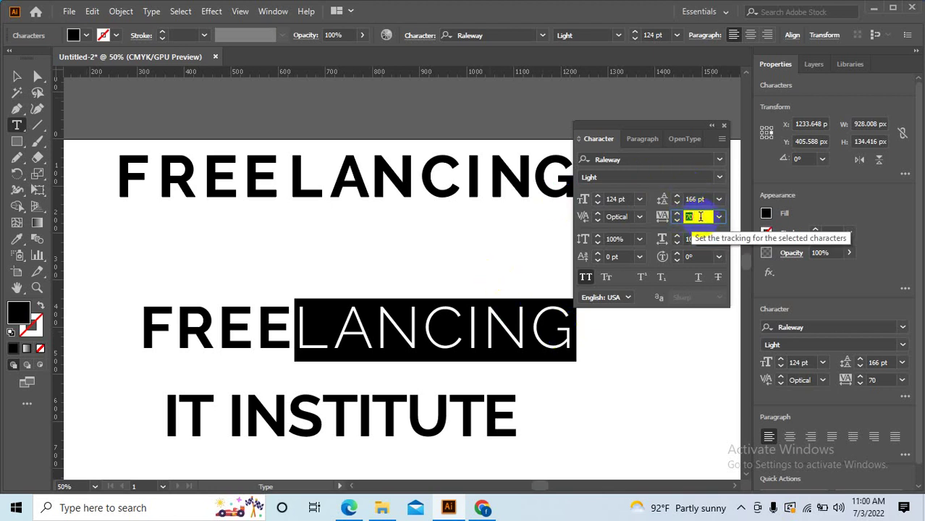
pyautogui.write('0')
pyautogui.press('Return')
pyautogui.click(693, 216)
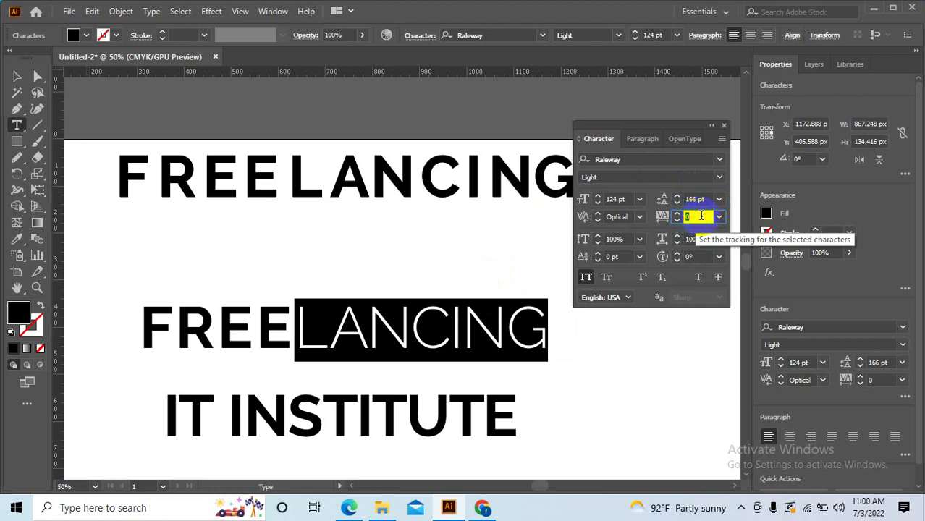
pyautogui.write('25')
pyautogui.press('Return')
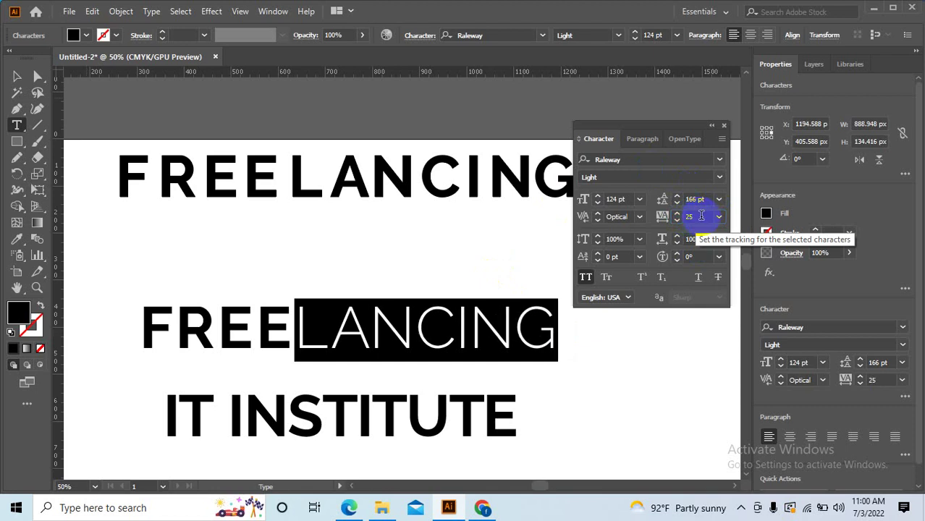
pyautogui.click(14, 75)
pyautogui.click(575, 374)
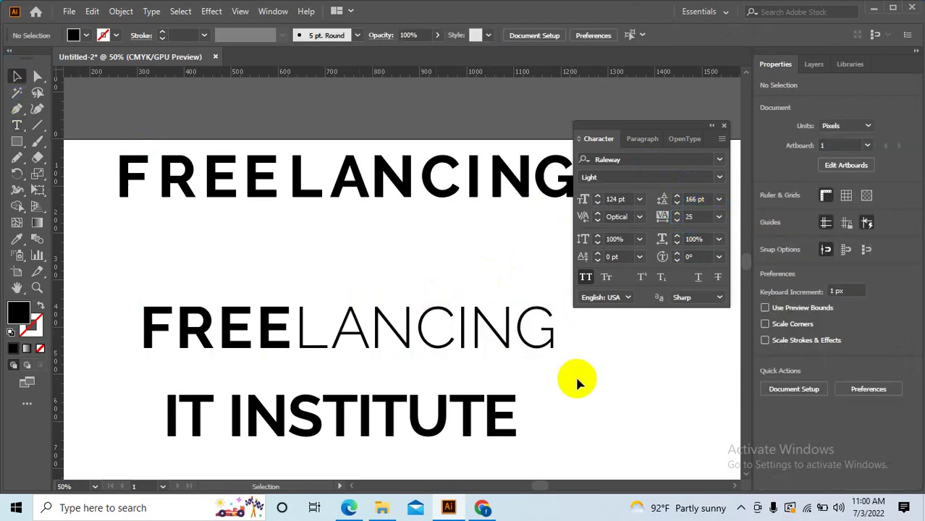
# Zoom in and move IT INSTITUTE around, settling it back beneath the second FREELANCING.
pyautogui.moveTo(585, 374); pyautogui.dragTo(588, 393)
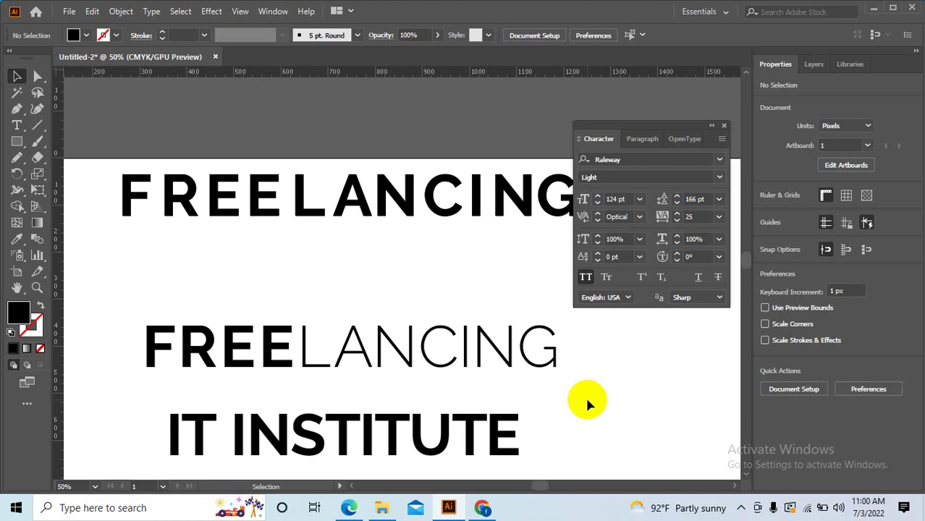
pyautogui.hotkey('ctrl', '+')
pyautogui.moveTo(459, 391); pyautogui.dragTo(525, 419)
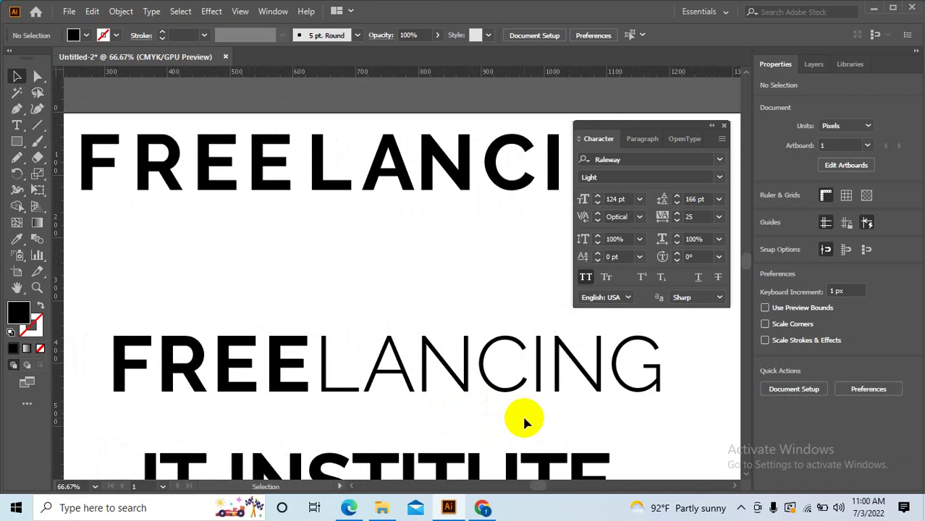
pyautogui.scroll(-2, 506, 422)
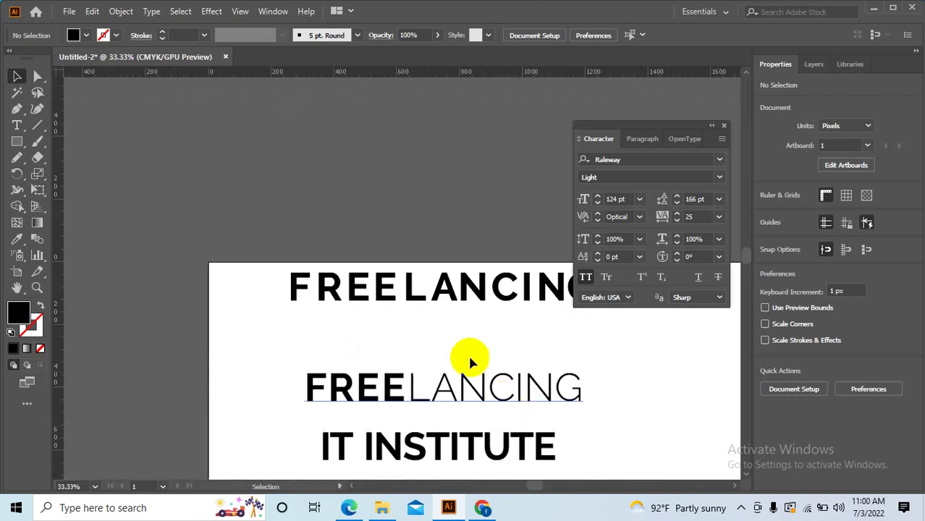
pyautogui.scroll(1, 470, 360)
pyautogui.scroll(1, 458, 351)
pyautogui.scroll(1, 388, 306)
pyautogui.scroll(1, 384, 302)
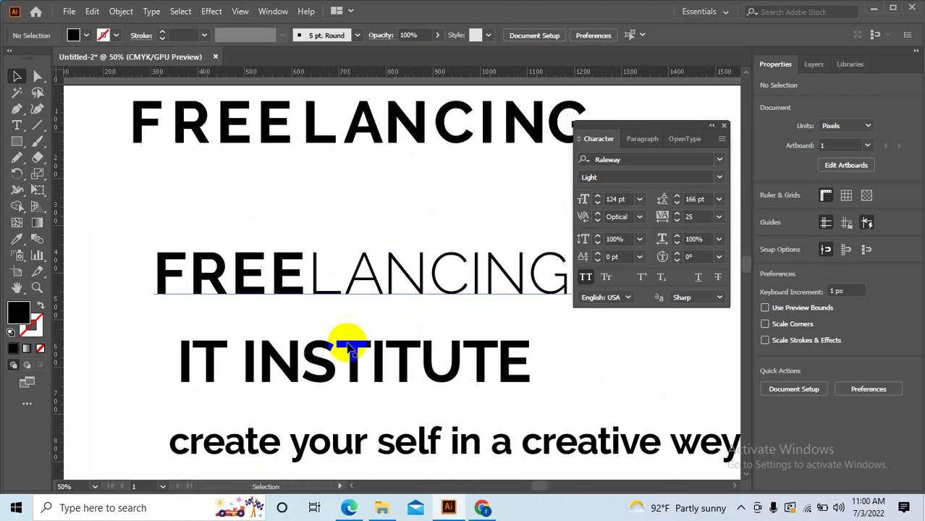
pyautogui.scroll(-2, 341, 351)
pyautogui.moveTo(330, 352); pyautogui.dragTo(541, 253)
pyautogui.moveTo(450, 400); pyautogui.dragTo(462, 472)
pyautogui.click(523, 270)
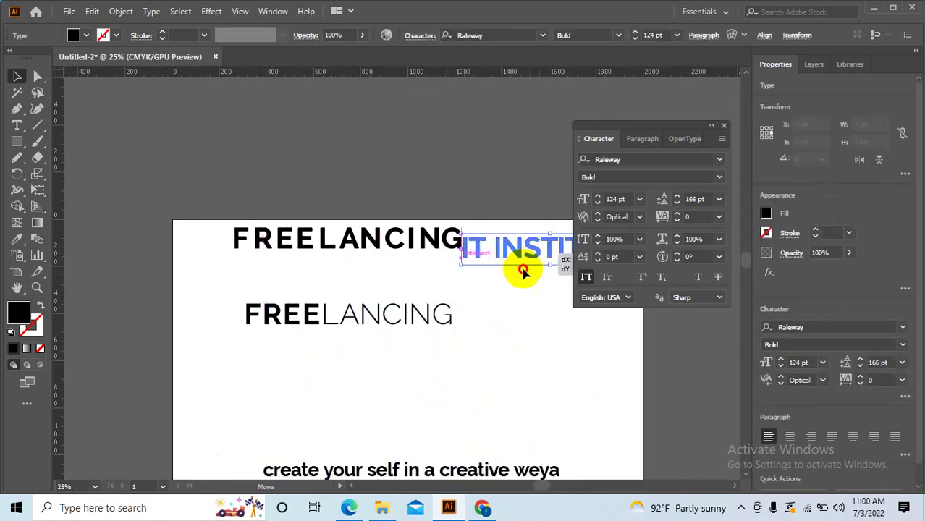
pyautogui.moveTo(523, 270)
pyautogui.mouseDown()
pyautogui.moveTo(382, 391)
pyautogui.moveTo(339, 390)
pyautogui.mouseUp()
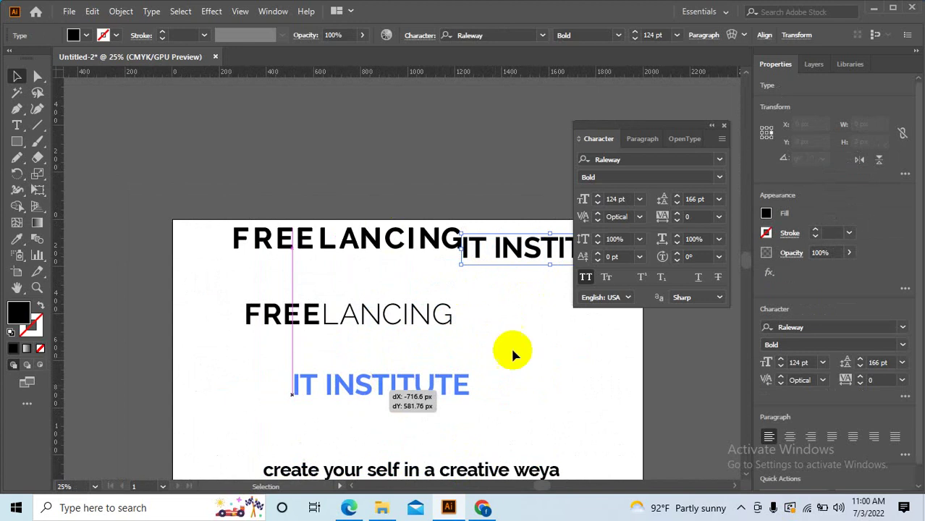
# Give IT INSTITUTE tracking 200 and shrink it to about 44 pt, centred under FREELANCING.
pyautogui.click(690, 216)
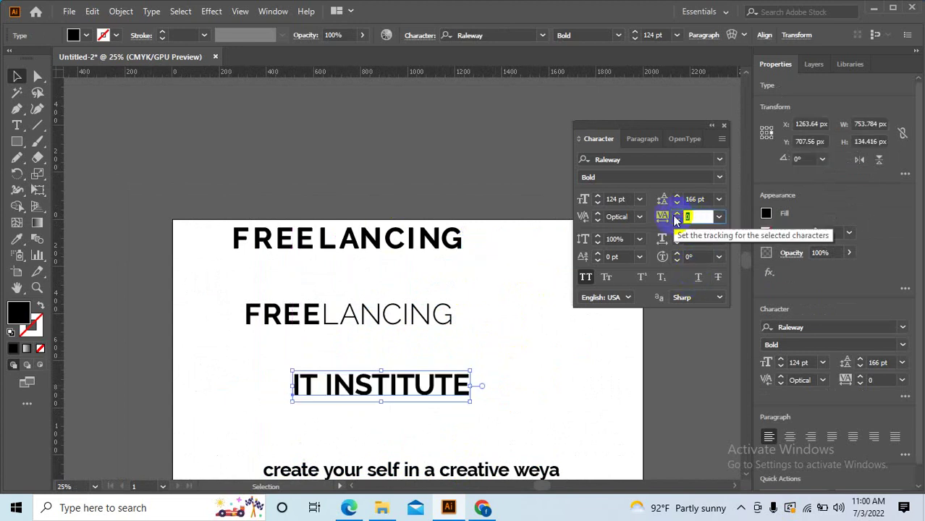
pyautogui.write('200')
pyautogui.press('Return')
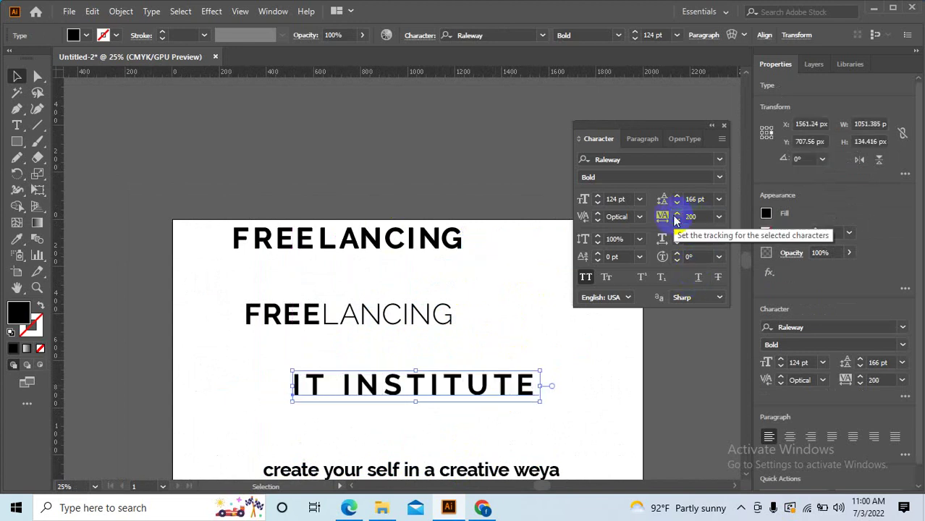
pyautogui.moveTo(539, 400)
pyautogui.mouseDown()
pyautogui.moveTo(381, 381)
pyautogui.moveTo(343, 346)
pyautogui.mouseUp()
pyautogui.click(379, 378)
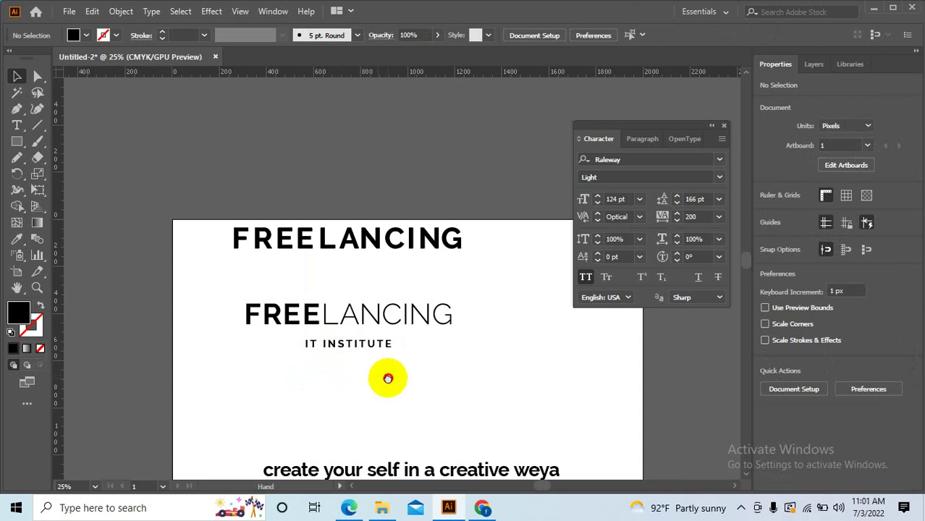
pyautogui.scroll(-2, 383, 375)
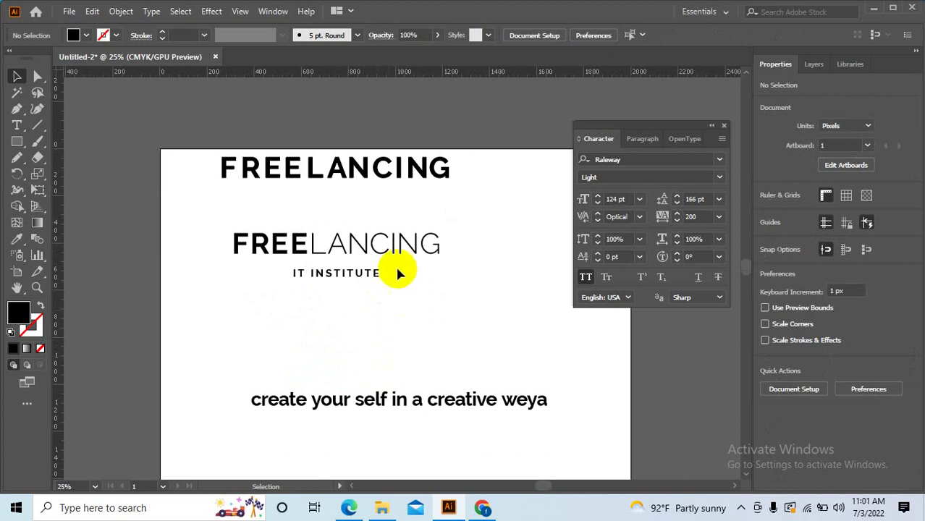
pyautogui.click(368, 276)
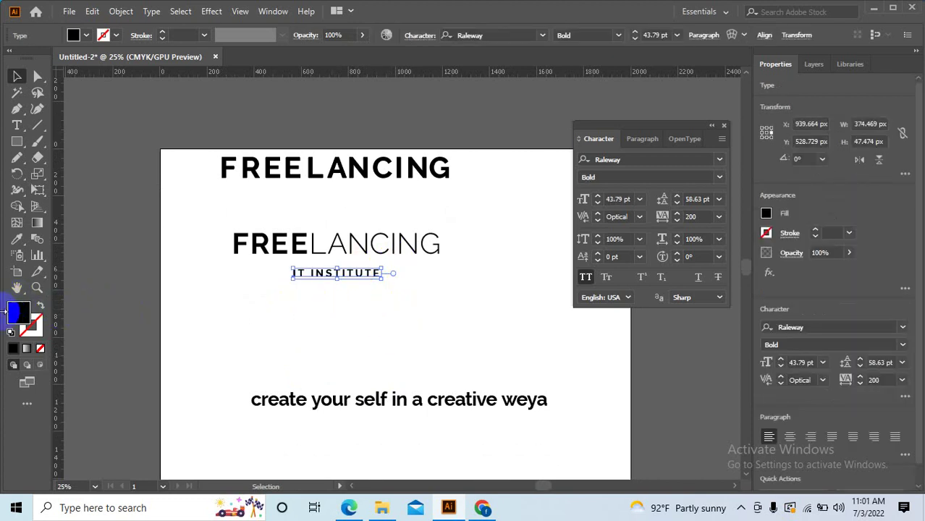
# Show the Swatches panel and try yellow and green fills on IT INSTITUTE, including a brighter green.
pyautogui.click(274, 11)
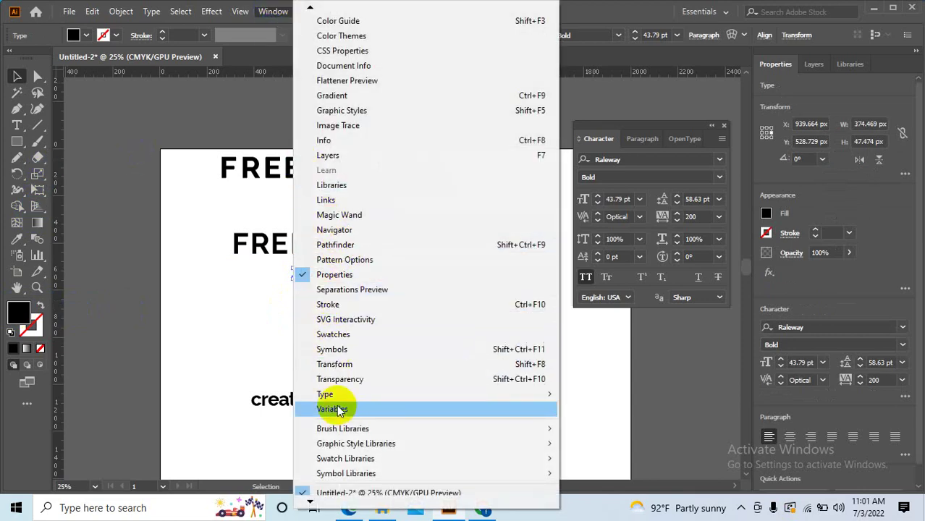
pyautogui.click(341, 336)
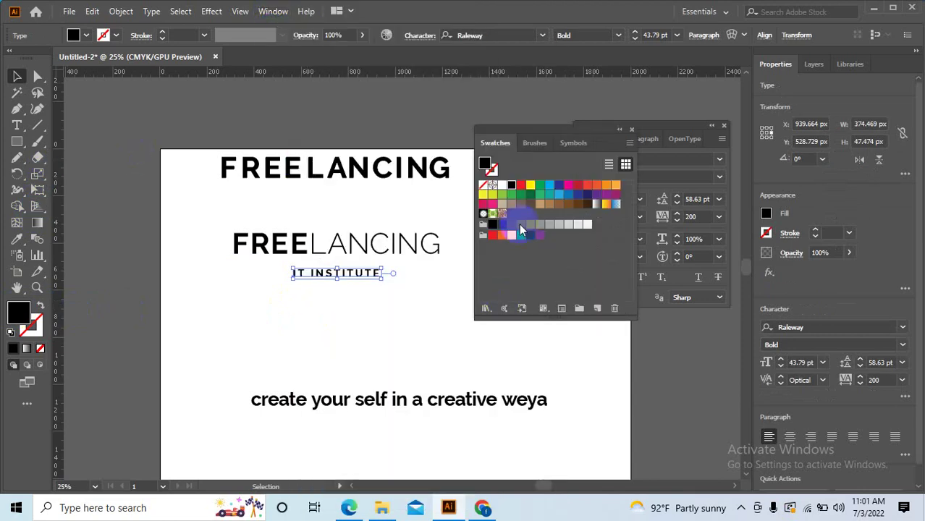
pyautogui.click(531, 185)
pyautogui.click(540, 187)
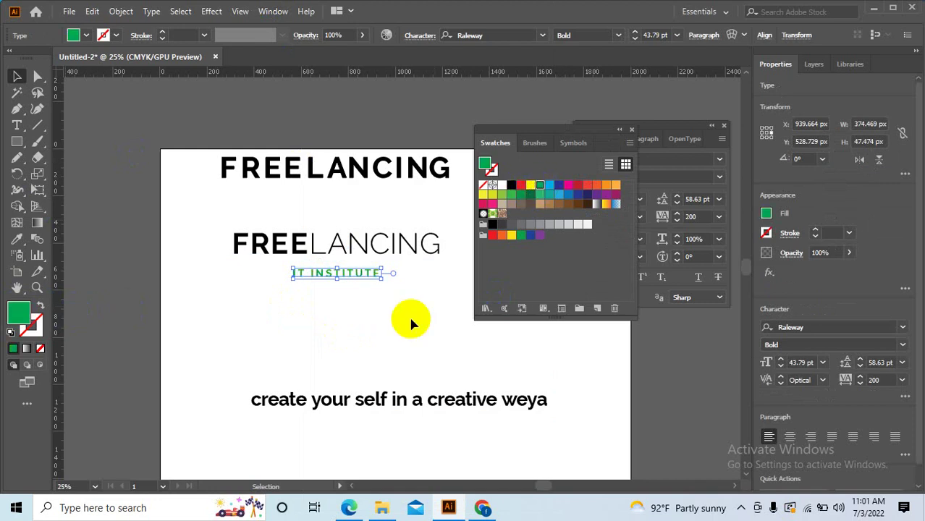
pyautogui.click(211, 335)
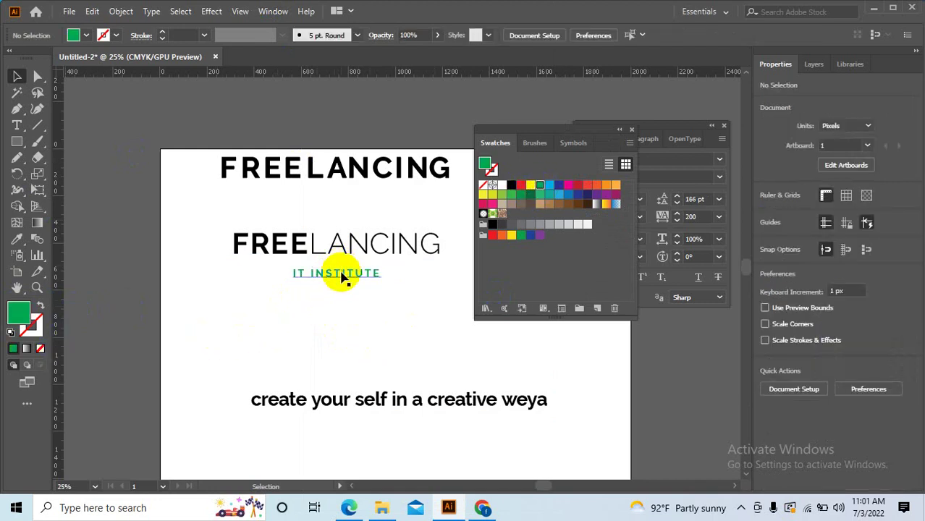
pyautogui.click(344, 273)
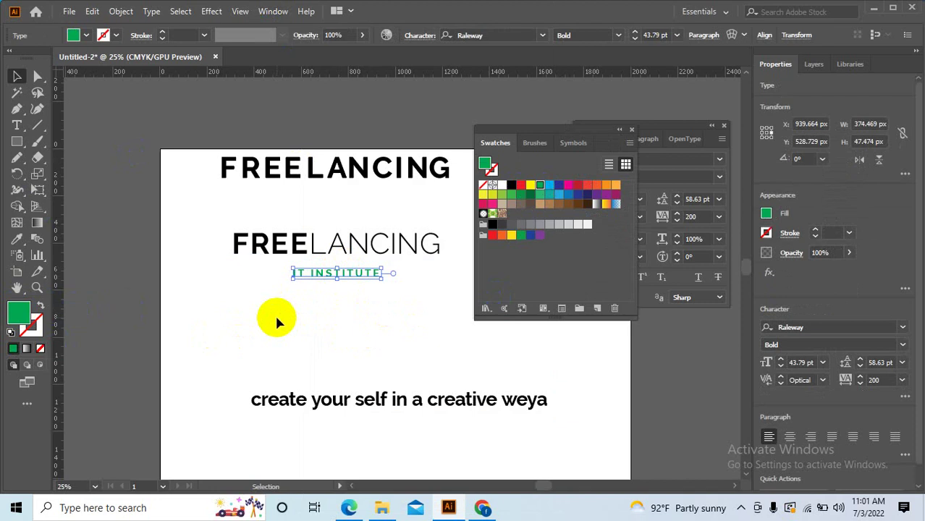
pyautogui.doubleClick(17, 312)
pyautogui.click(641, 189)
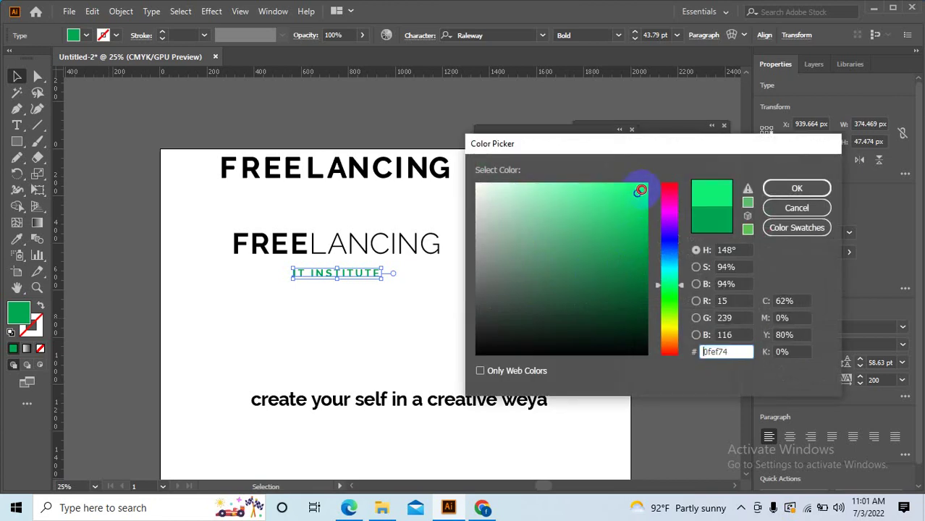
pyautogui.click(796, 188)
pyautogui.click(380, 336)
# Fill the second FREELANCING with green.
pyautogui.hscroll(2, 347, 332)
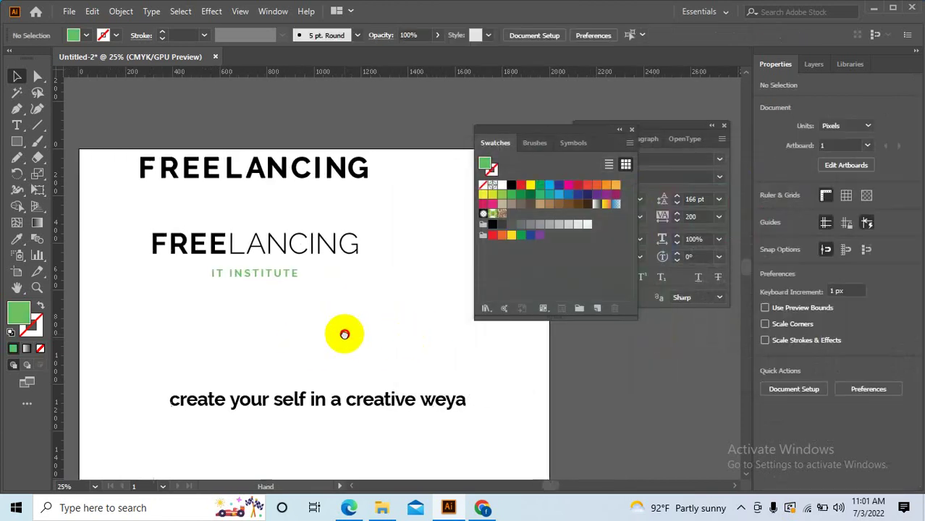
pyautogui.click(300, 246)
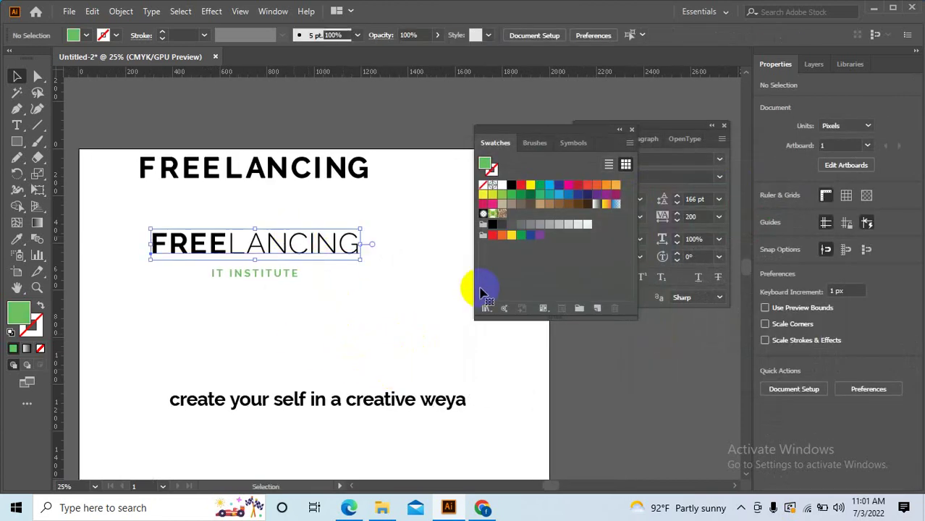
pyautogui.click(540, 190)
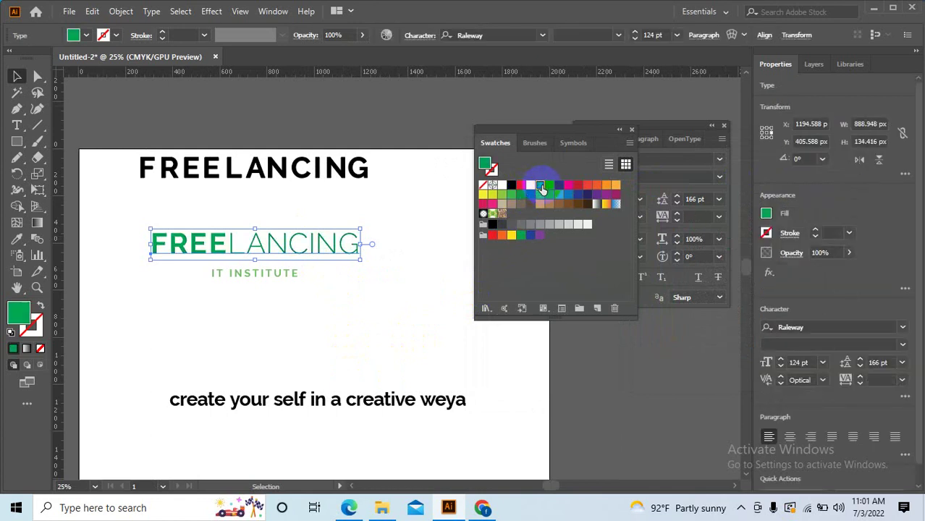
pyautogui.click(287, 352)
pyautogui.scroll(1, 407, 382)
pyautogui.hscroll(-1, 407, 383)
# Fill IT INSTITUTE with red after briefly trying magenta.
pyautogui.click(408, 382)
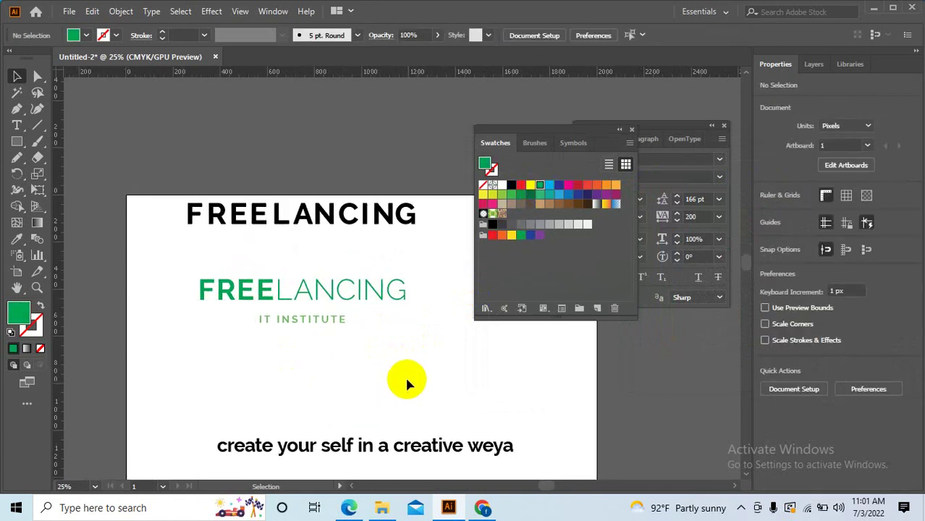
pyautogui.click(330, 315)
pyautogui.click(568, 183)
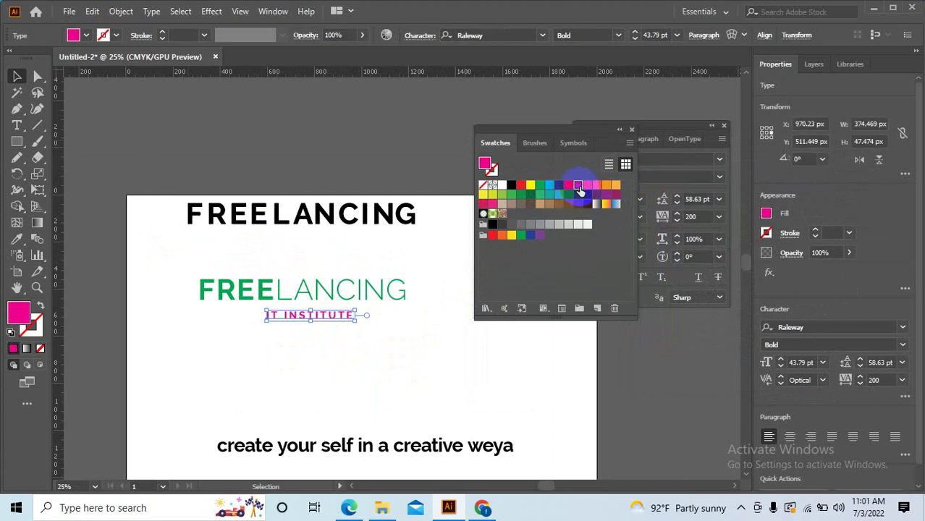
pyautogui.click(578, 186)
pyautogui.scroll(1, 424, 380)
pyautogui.hscroll(1, 424, 379)
pyautogui.click(425, 380)
pyautogui.moveTo(425, 379)
pyautogui.mouseDown()
pyautogui.moveTo(388, 399)
pyautogui.moveTo(419, 413)
pyautogui.moveTo(405, 310)
pyautogui.mouseUp()
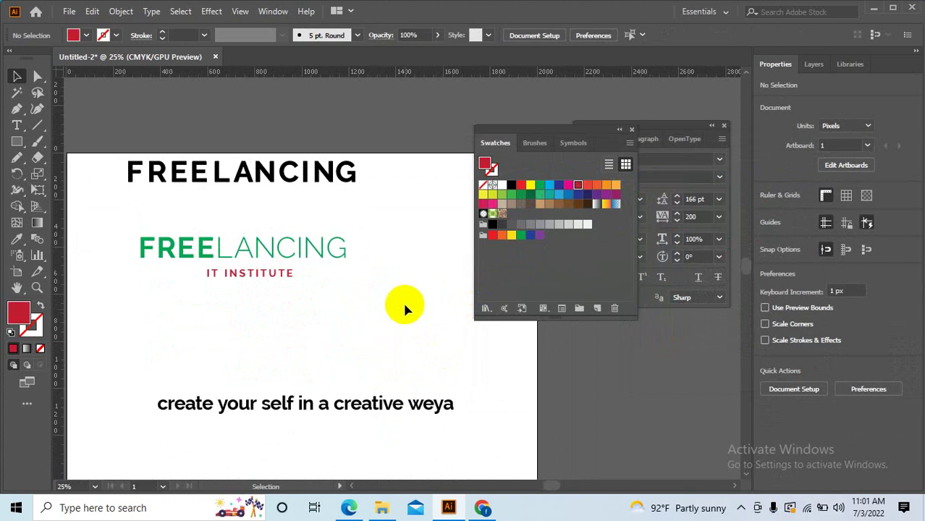
# Tuck the Swatches panel aside, then move the tagline under IT INSTITUTE and shrink it to about 59.76 pt.
pyautogui.moveTo(609, 137)
pyautogui.mouseDown()
pyautogui.moveTo(646, 244)
pyautogui.moveTo(704, 320)
pyautogui.mouseUp()
pyautogui.moveTo(440, 233); pyautogui.dragTo(479, 176)
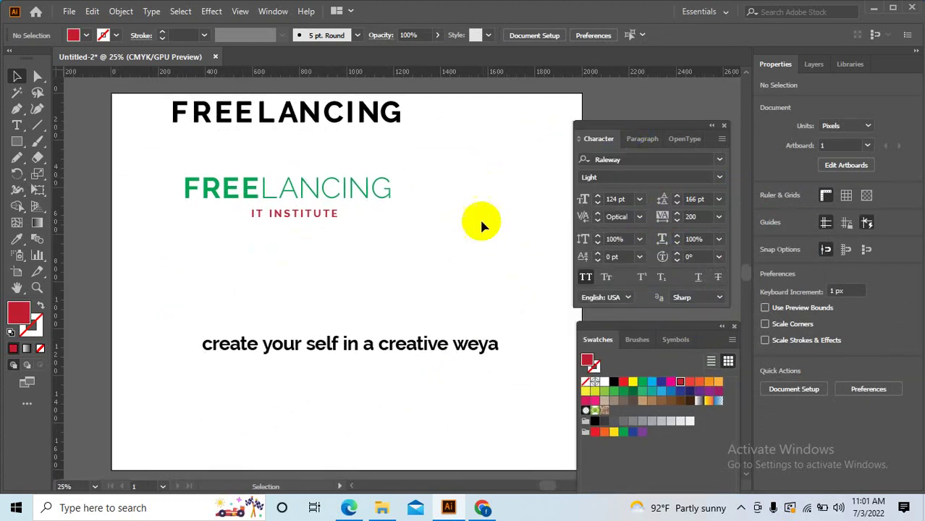
pyautogui.moveTo(414, 342); pyautogui.dragTo(392, 237)
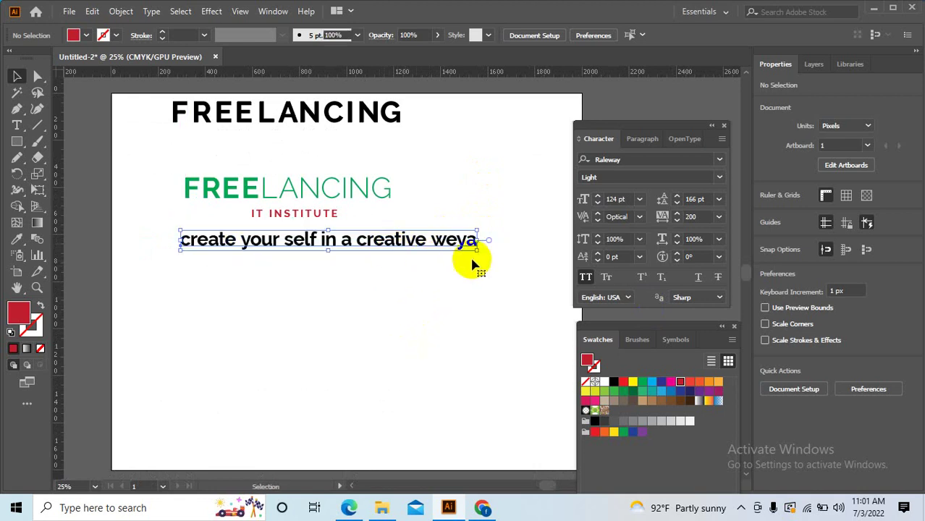
pyautogui.moveTo(477, 250); pyautogui.dragTo(404, 245)
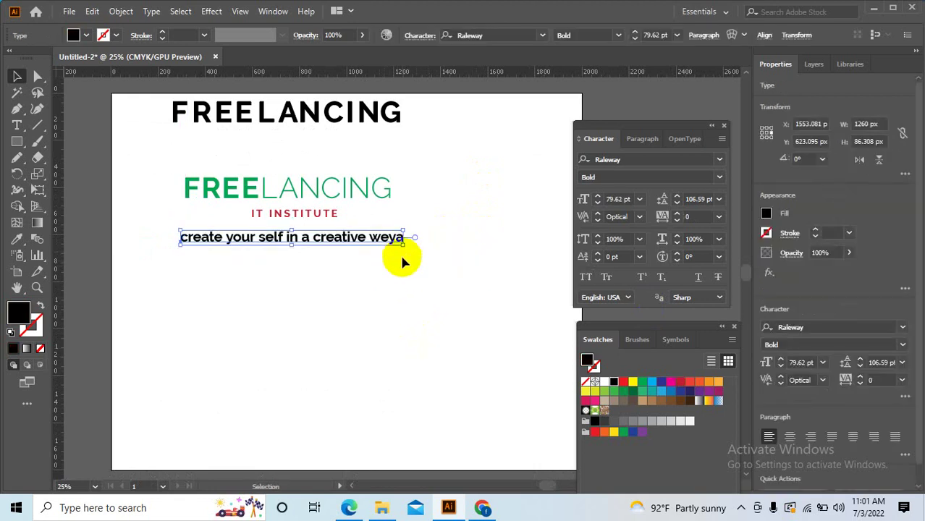
pyautogui.click(481, 308)
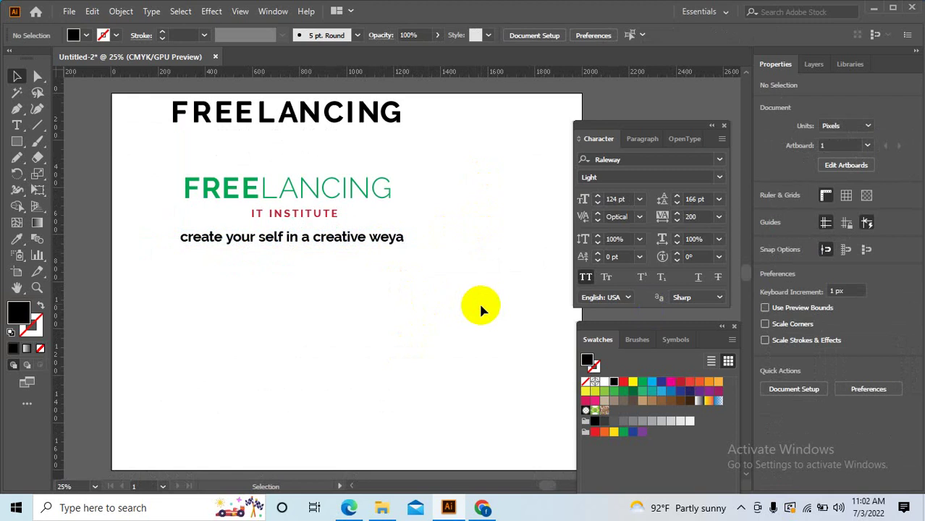
# Reselect the 'create your self in a creative weya' line and pan to check its placement.
pyautogui.scroll(-1, 453, 304)
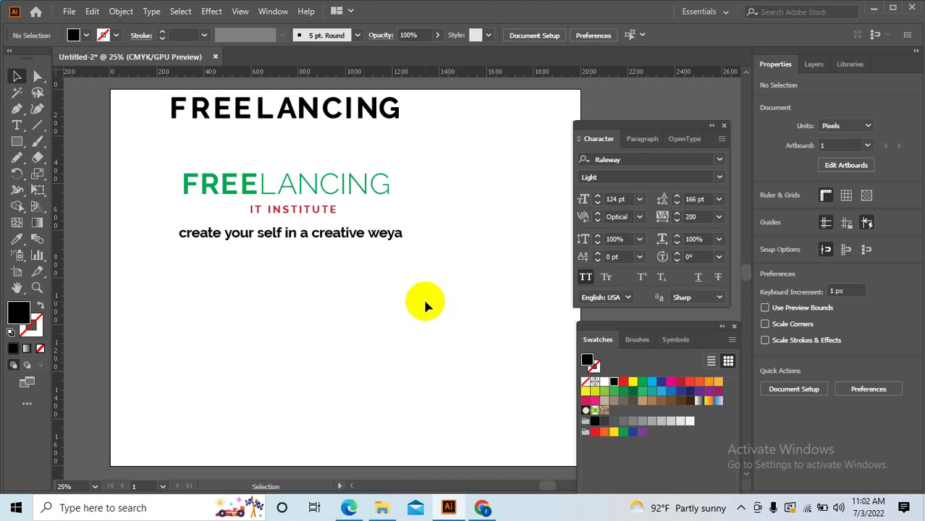
pyautogui.moveTo(428, 297); pyautogui.dragTo(412, 289)
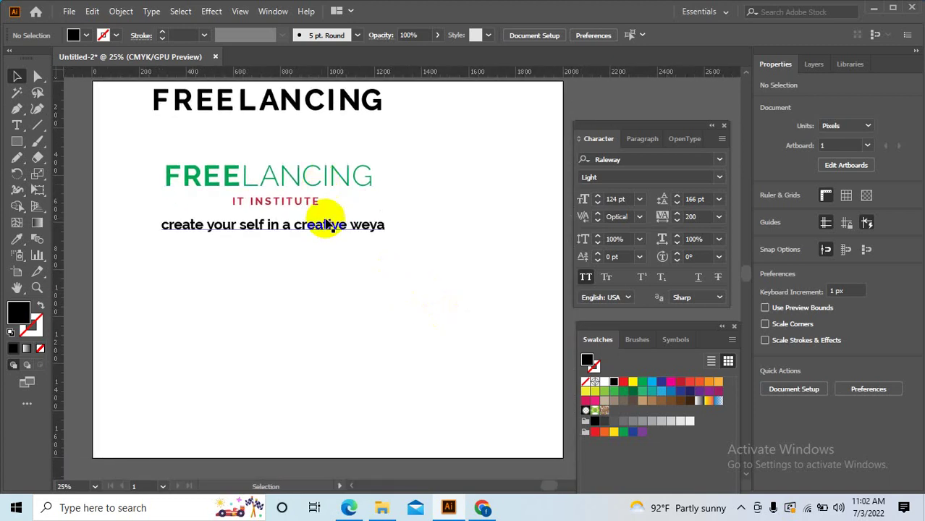
pyautogui.click(322, 224)
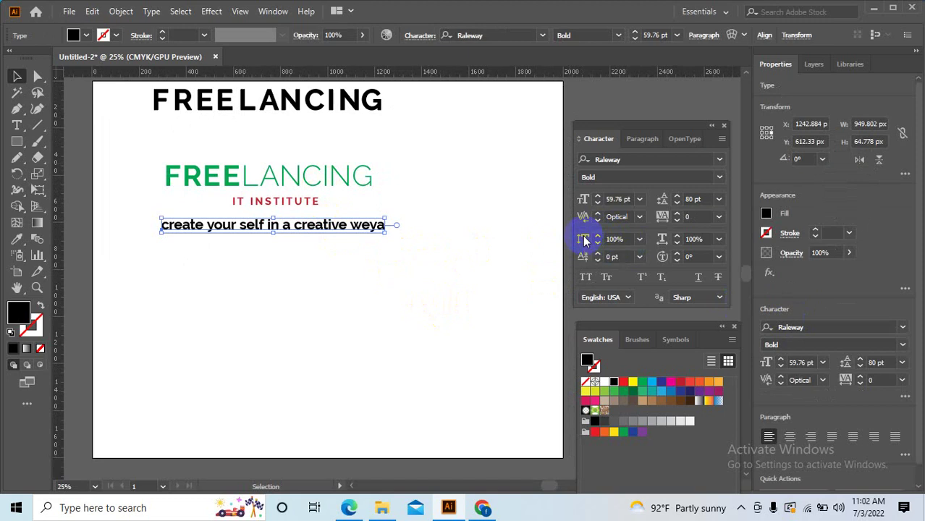
pyautogui.scroll(-1, 402, 288)
pyautogui.hscroll(1, 402, 289)
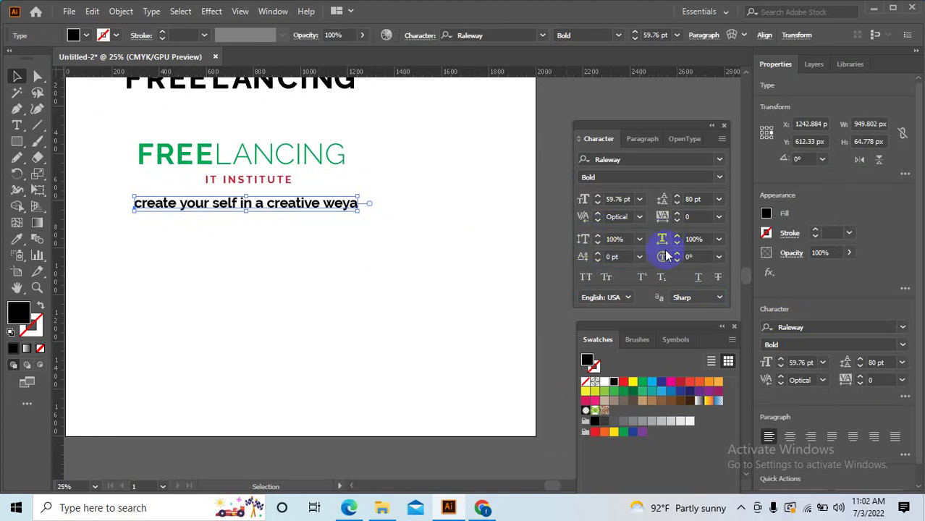
pyautogui.scroll(2, 333, 311)
pyautogui.hscroll(-1, 333, 311)
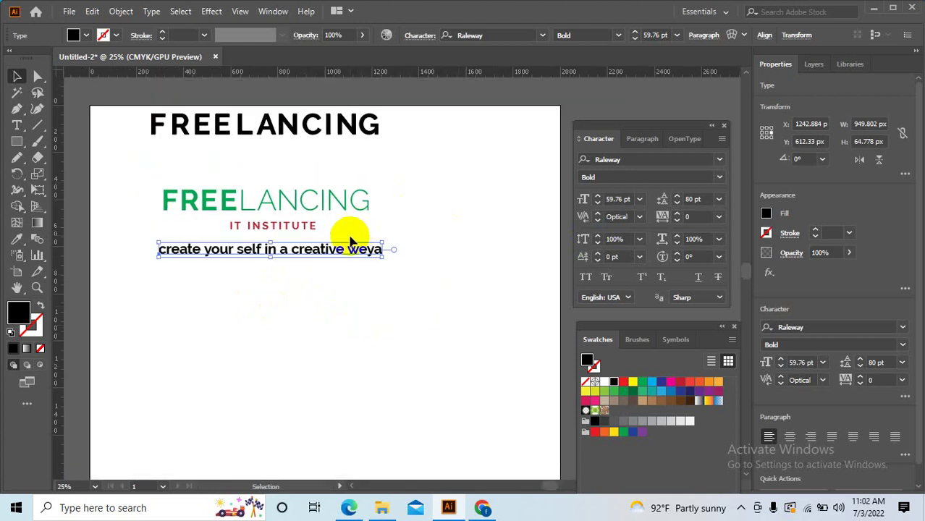
# Duplicate the tagline twice to create a second and third line.
pyautogui.moveTo(350, 241)
pyautogui.mouseDown()
pyautogui.moveTo(350, 294)
pyautogui.moveTo(320, 243)
pyautogui.mouseUp()
pyautogui.scroll(1, 328, 338)
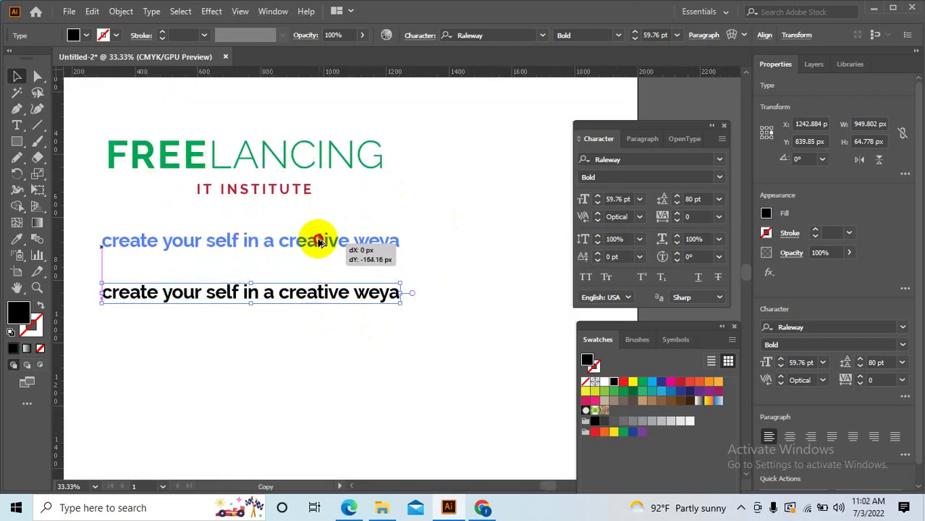
pyautogui.moveTo(313, 330); pyautogui.dragTo(361, 234)
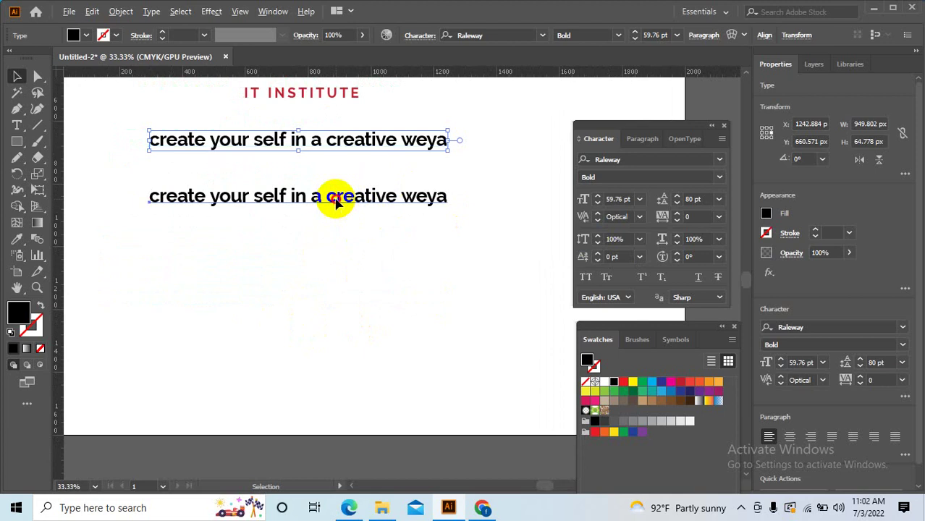
pyautogui.moveTo(336, 203); pyautogui.dragTo(347, 247)
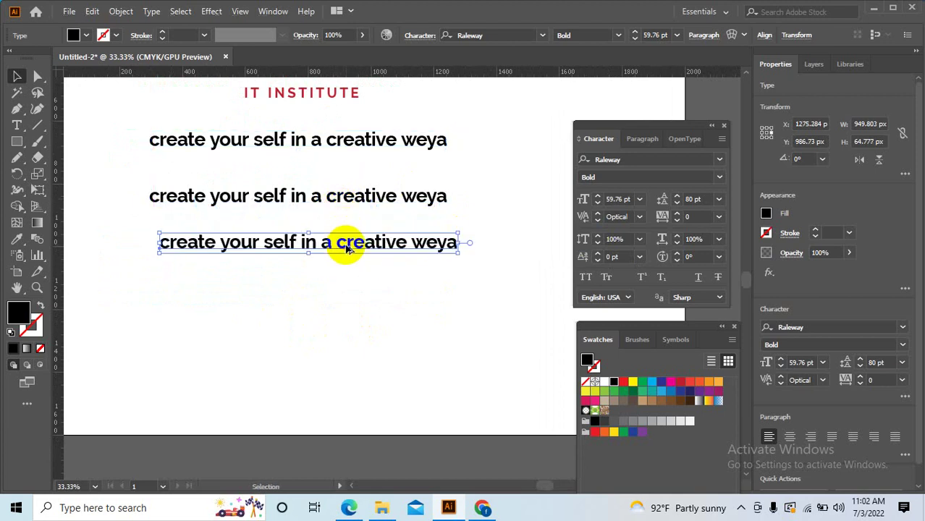
pyautogui.click(365, 292)
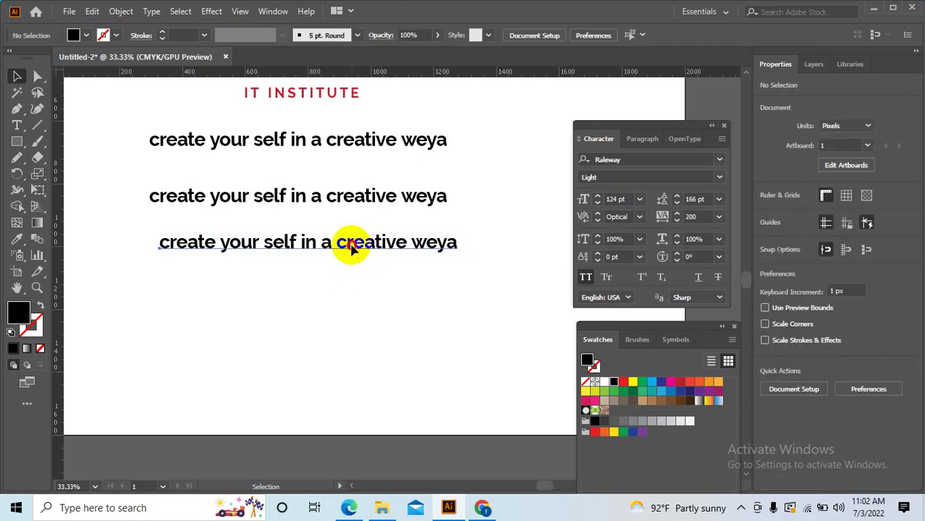
# Look through the Vertical Scale choices for the third line, leaving it unchanged.
pyautogui.click(353, 247)
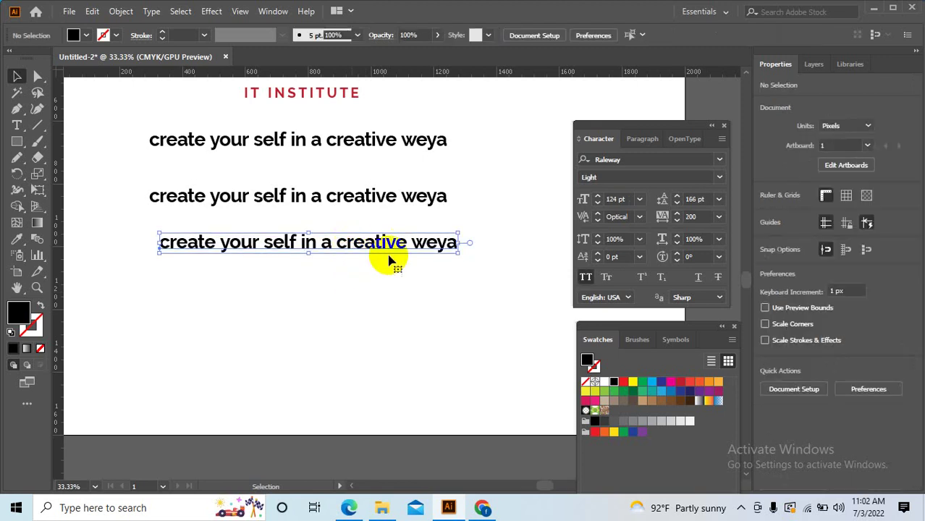
pyautogui.click(638, 240)
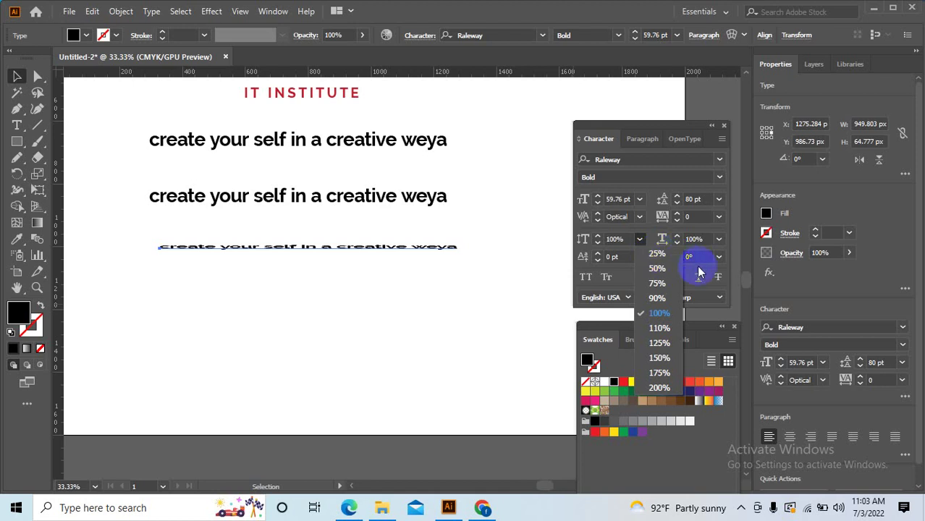
pyautogui.click(627, 275)
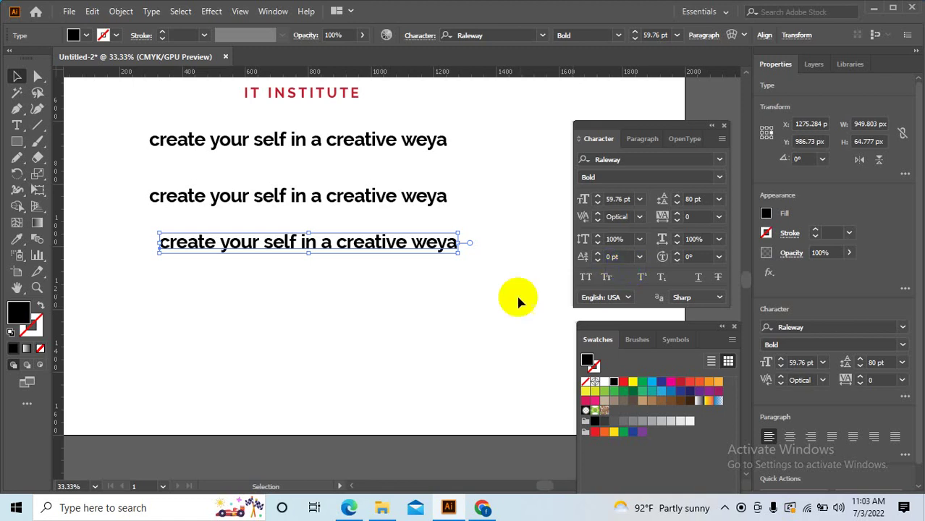
pyautogui.click(438, 307)
pyautogui.click(396, 247)
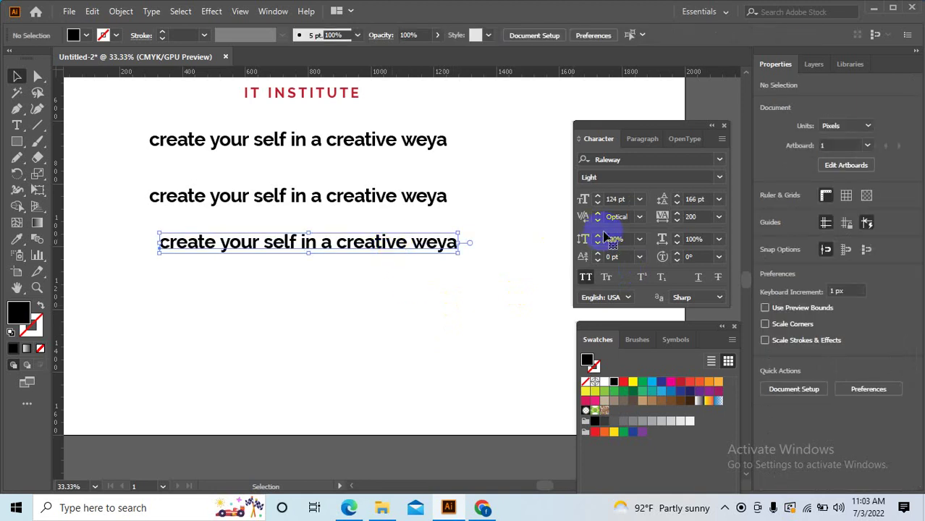
pyautogui.click(639, 239)
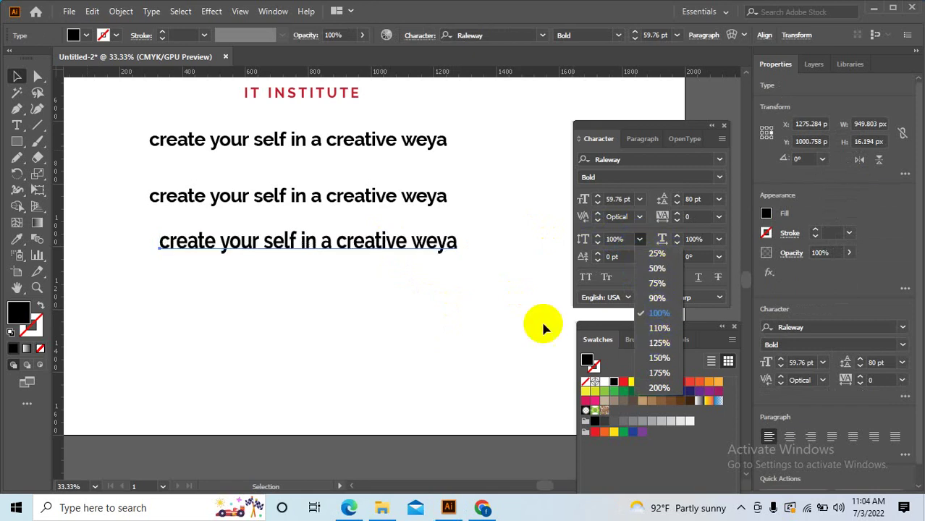
pyautogui.click(492, 312)
pyautogui.click(458, 318)
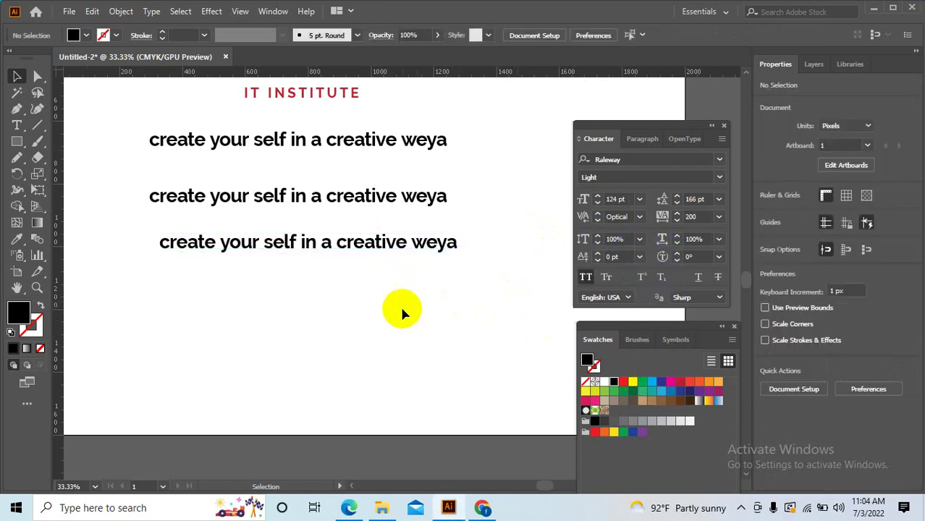
# Move the third tagline copy down near the bottom of the artboard.
pyautogui.moveTo(400, 304); pyautogui.dragTo(424, 256)
pyautogui.moveTo(389, 198); pyautogui.dragTo(339, 329)
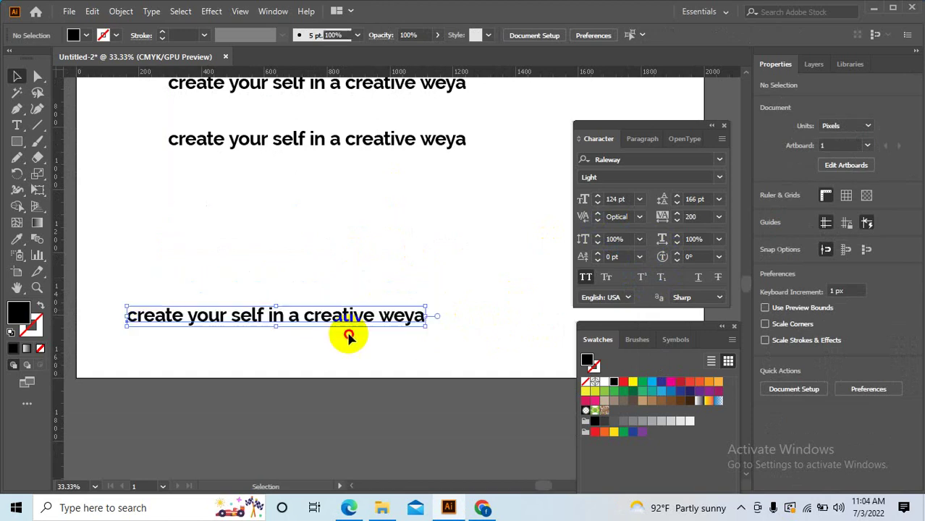
pyautogui.click(318, 354)
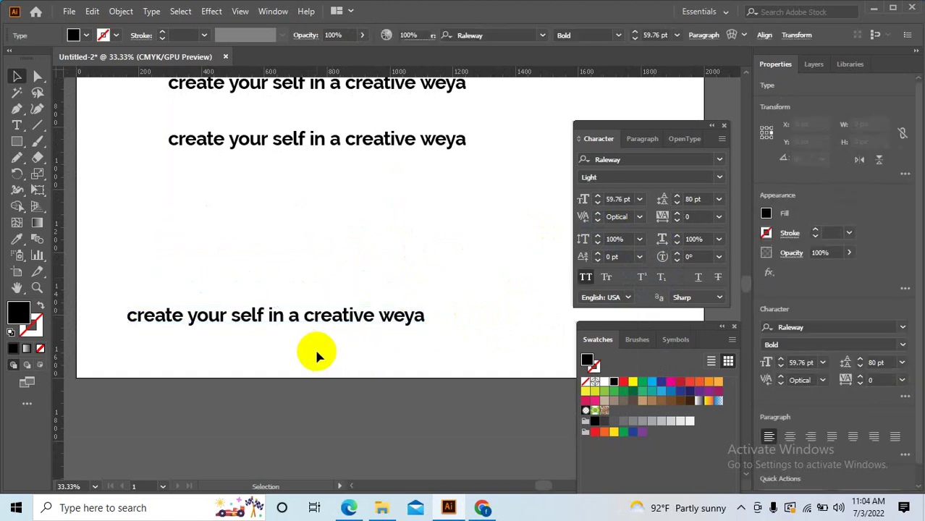
pyautogui.click(344, 323)
pyautogui.scroll(2, 329, 355)
pyautogui.click(566, 290)
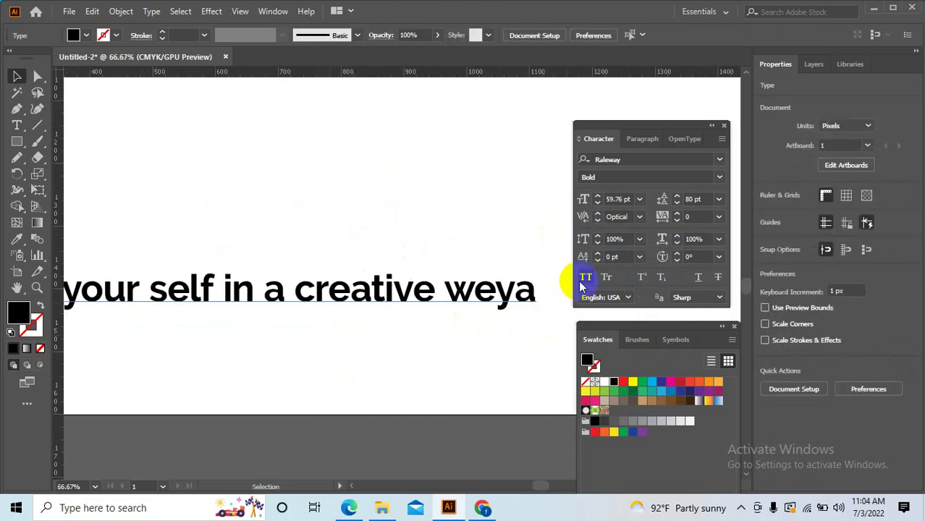
pyautogui.click(440, 302)
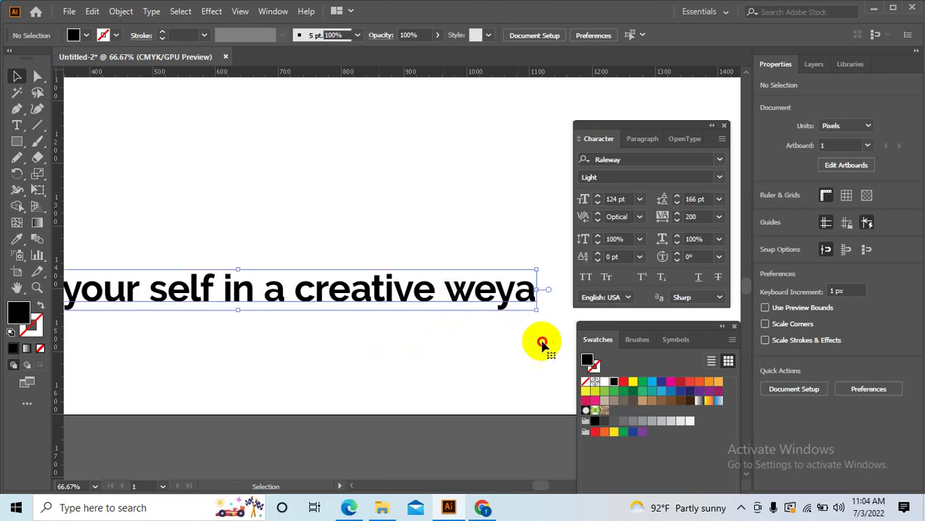
pyautogui.click(458, 332)
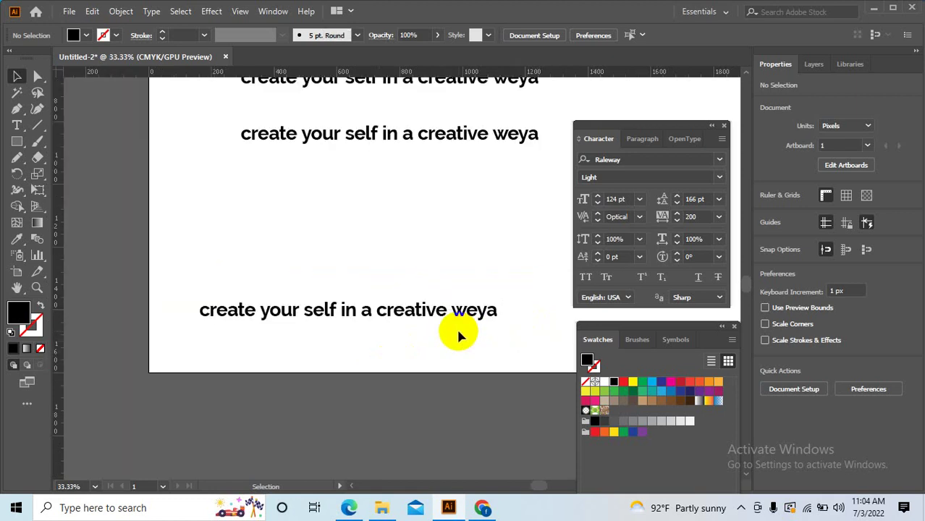
pyautogui.click(457, 308)
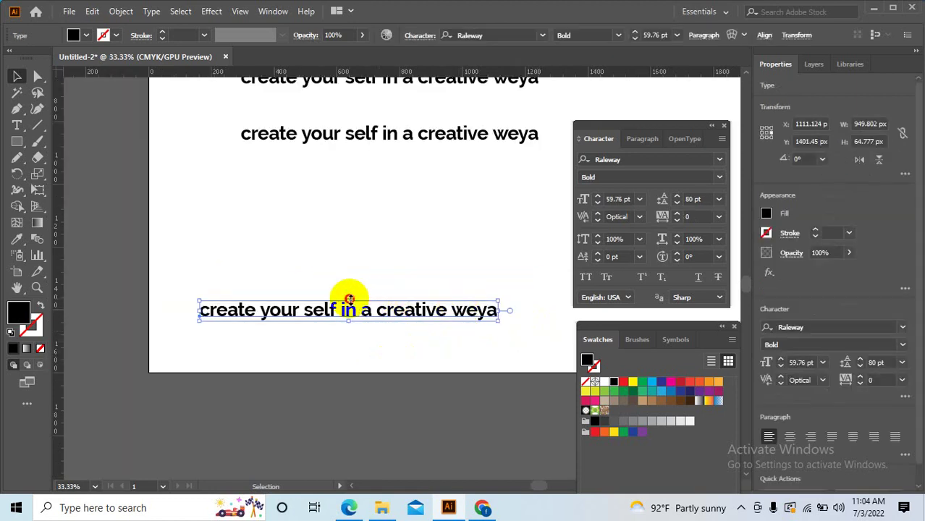
# Undo an accidental stretch and set the bottom line's Vertical Scale to 125%.
pyautogui.moveTo(350, 300); pyautogui.dragTo(349, 262)
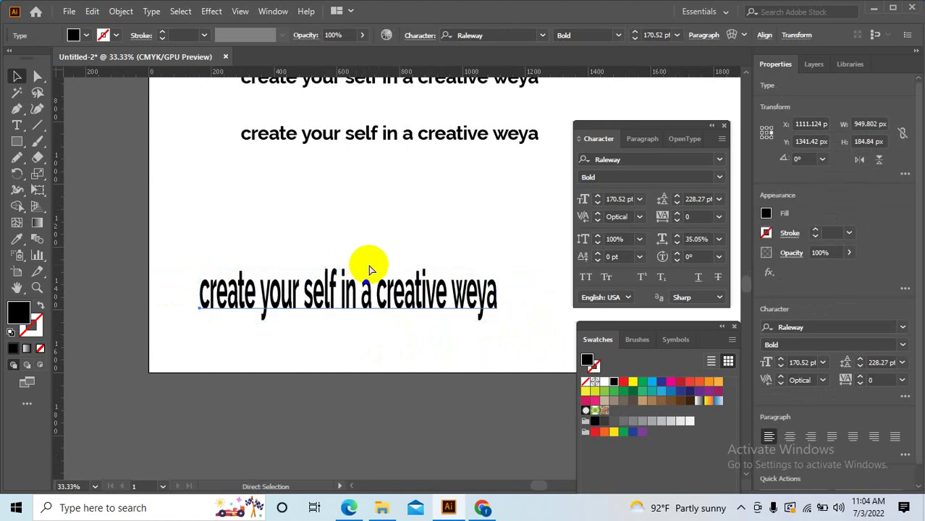
pyautogui.hotkey('ctrl', 'z')
pyautogui.click(640, 242)
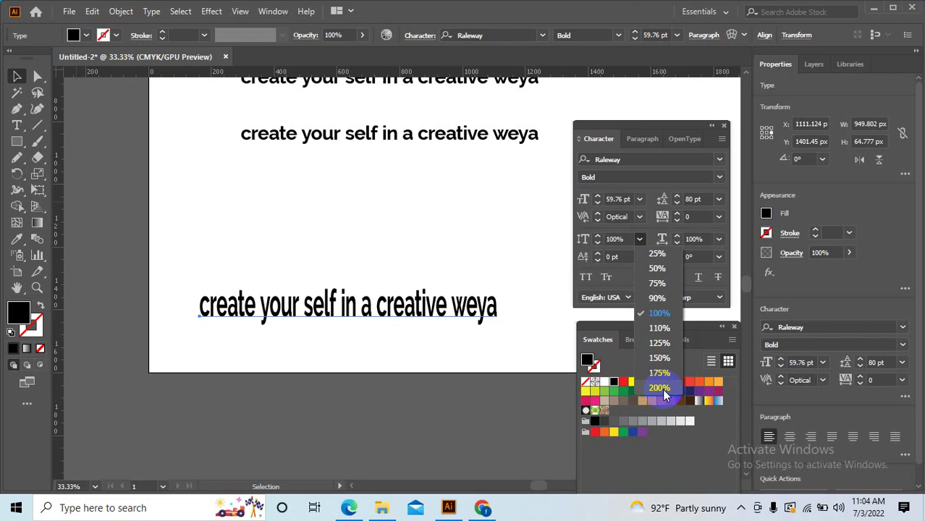
pyautogui.click(661, 344)
# Move the 125% line up just beneath the second tagline copy.
pyautogui.moveTo(383, 322); pyautogui.dragTo(413, 192)
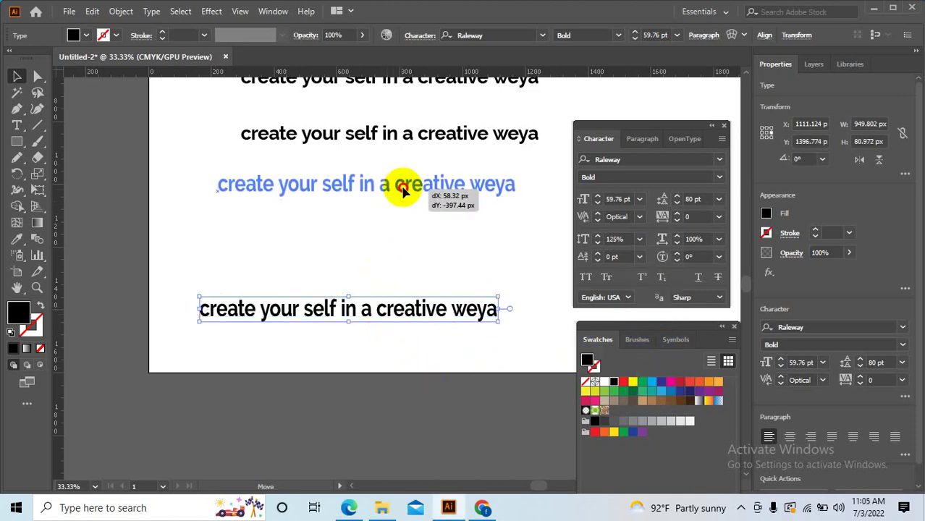
pyautogui.click(418, 229)
pyautogui.scroll(1, 447, 333)
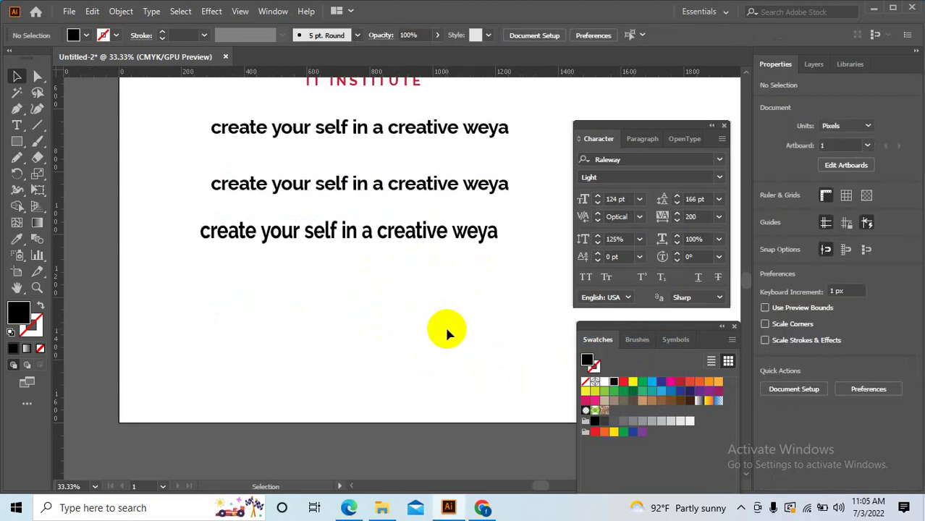
# Nudge the 125% tagline copy up from Y 988.534 to 979.894.
pyautogui.keyDown('alt'); pyautogui.scroll(2, 487, 248); pyautogui.keyUp('alt')
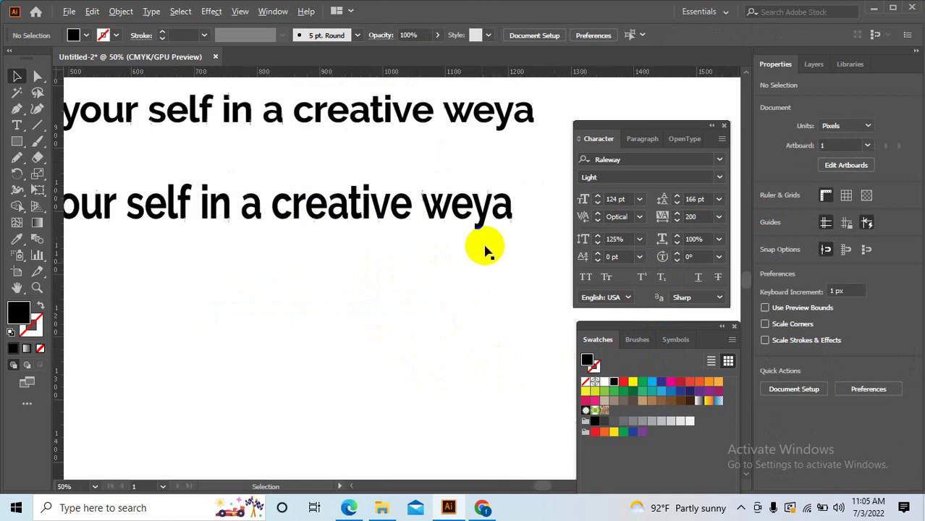
pyautogui.keyDown('alt'); pyautogui.scroll(1, 470, 285); pyautogui.keyUp('alt')
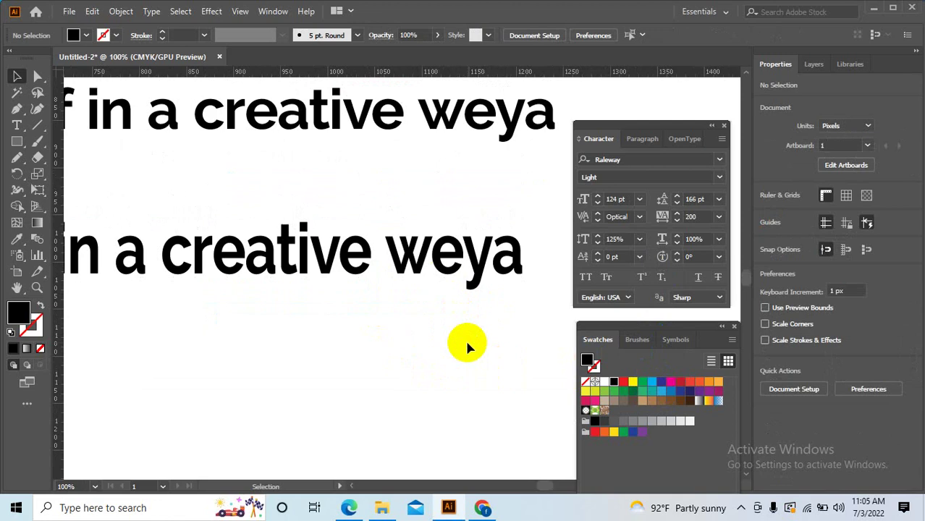
pyautogui.moveTo(398, 352); pyautogui.dragTo(521, 330)
pyautogui.keyDown('alt'); pyautogui.scroll(-1, 433, 305); pyautogui.keyUp('alt')
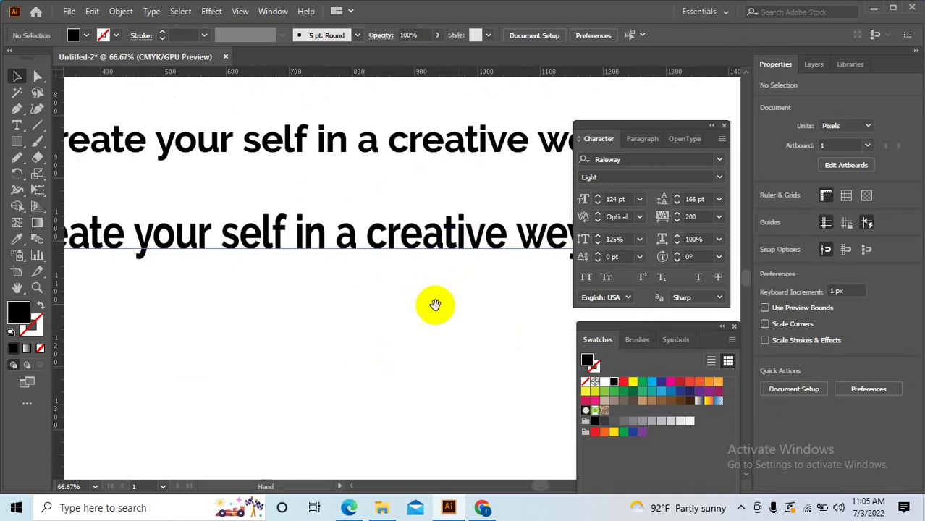
pyautogui.keyDown('alt'); pyautogui.scroll(-1, 572, 303); pyautogui.keyUp('alt')
pyautogui.keyDown('alt'); pyautogui.scroll(-1, 409, 285); pyautogui.keyUp('alt')
pyautogui.keyDown('alt'); pyautogui.scroll(2, 408, 285); pyautogui.keyUp('alt')
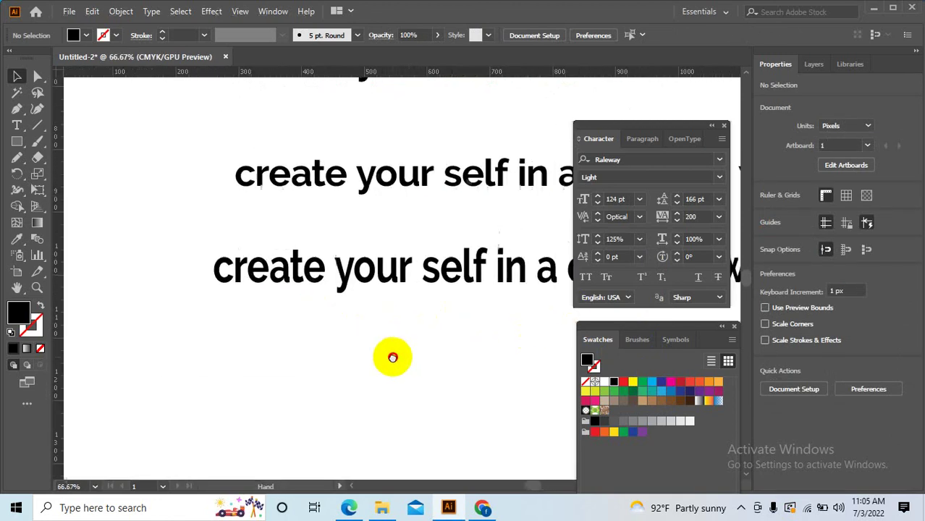
pyautogui.click(328, 272)
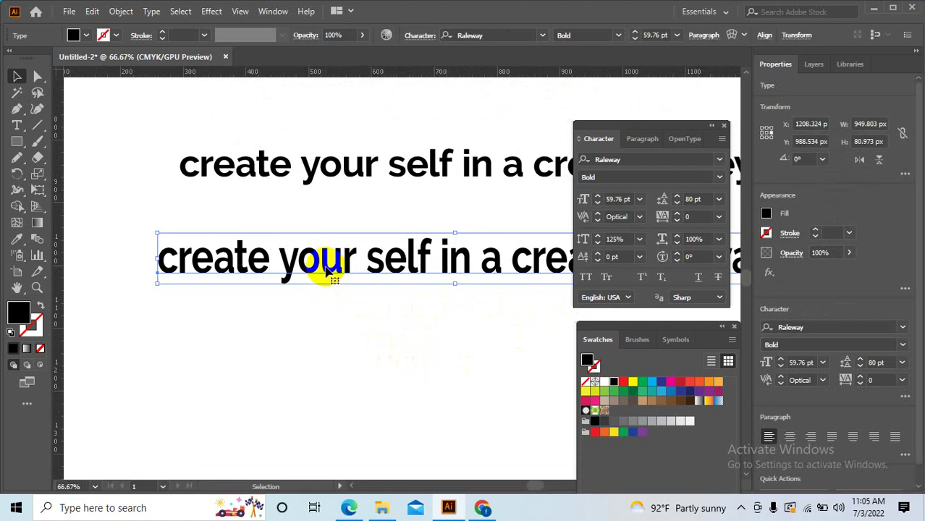
pyautogui.scroll(2, 420, 355)
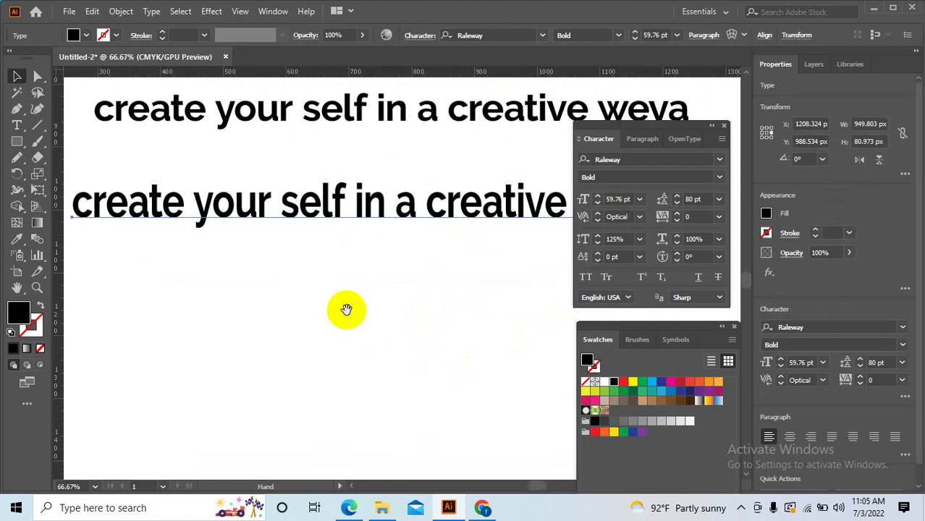
pyautogui.scroll(-1, 347, 310)
pyautogui.scroll(-1, 477, 367)
pyautogui.moveTo(386, 222); pyautogui.dragTo(390, 218)
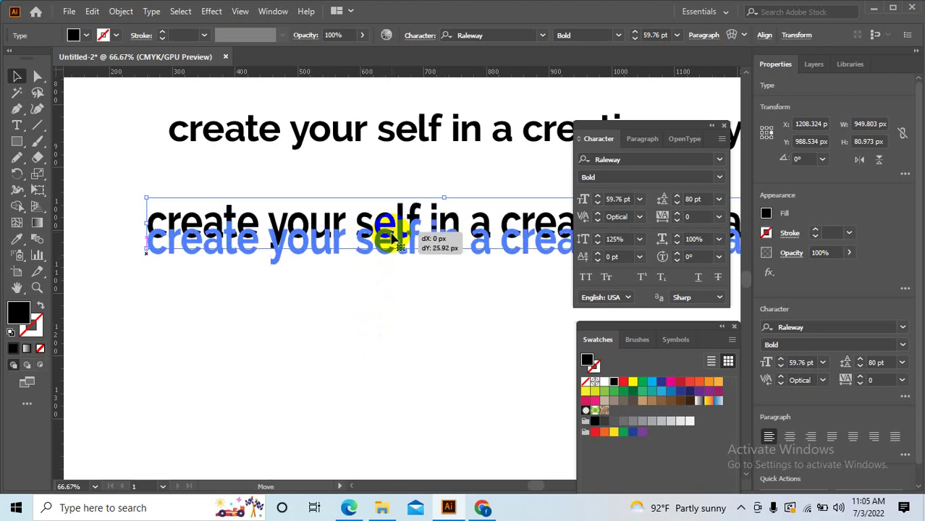
pyautogui.scroll(-1, 422, 303)
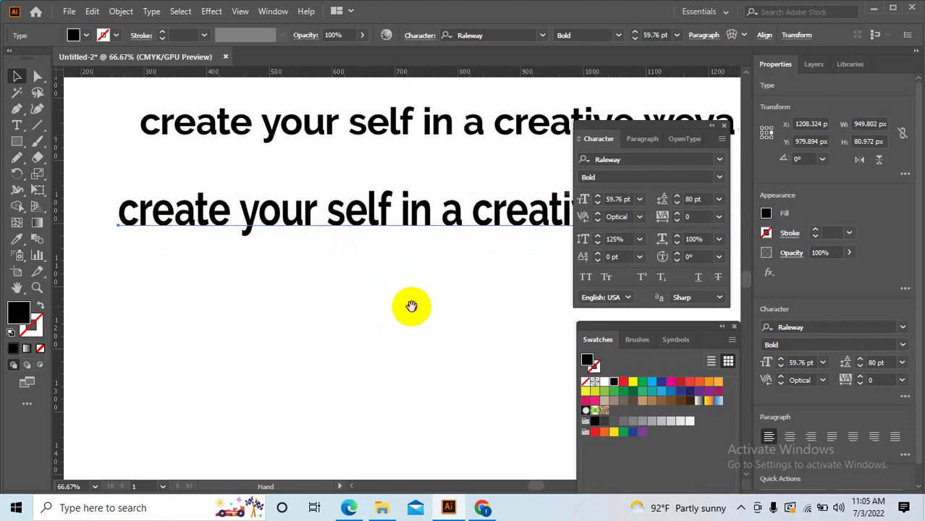
pyautogui.click(719, 240)
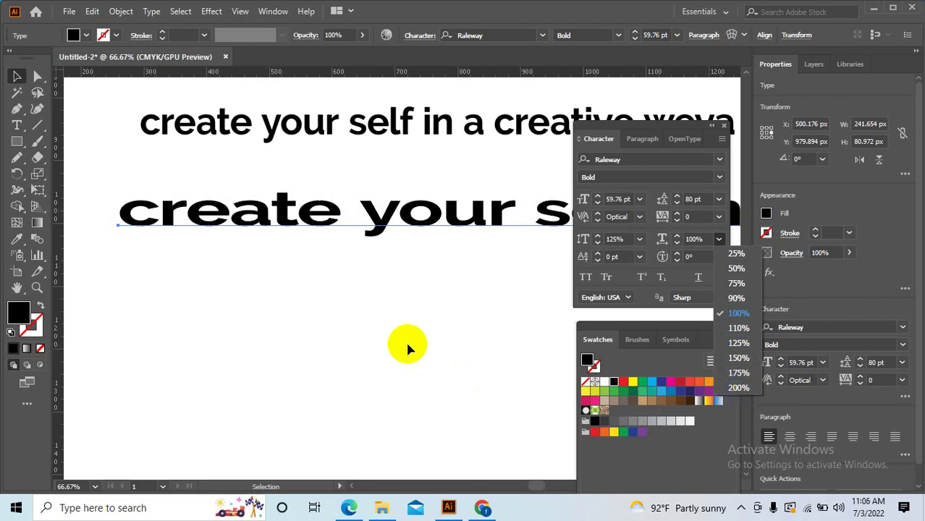
pyautogui.click(437, 305)
pyautogui.scroll(-2, 391, 300)
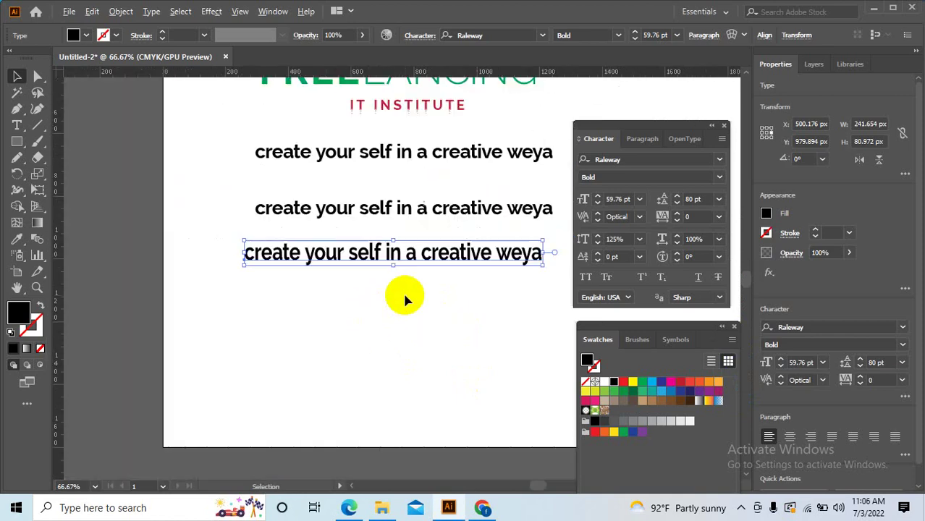
pyautogui.scroll(-1, 464, 295)
pyautogui.scroll(1, 506, 289)
pyautogui.scroll(2, 471, 240)
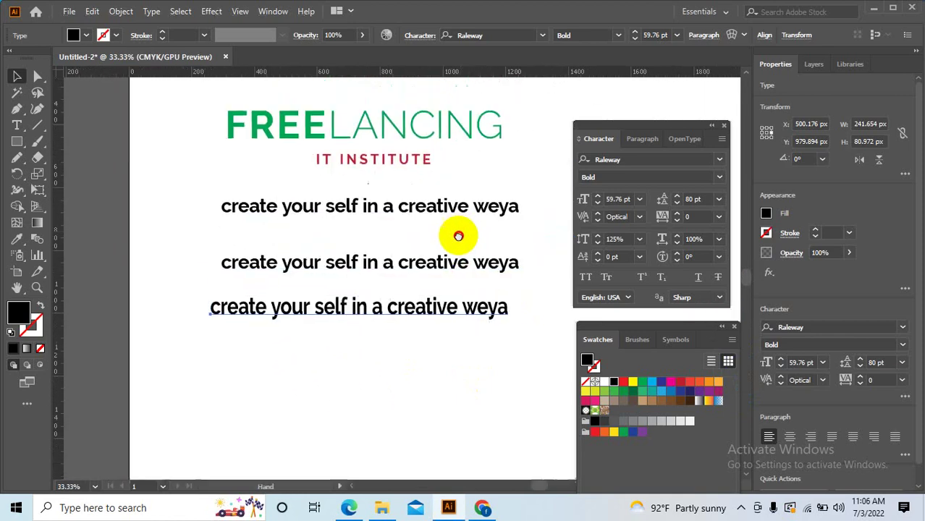
pyautogui.scroll(1, 464, 289)
pyautogui.click(400, 214)
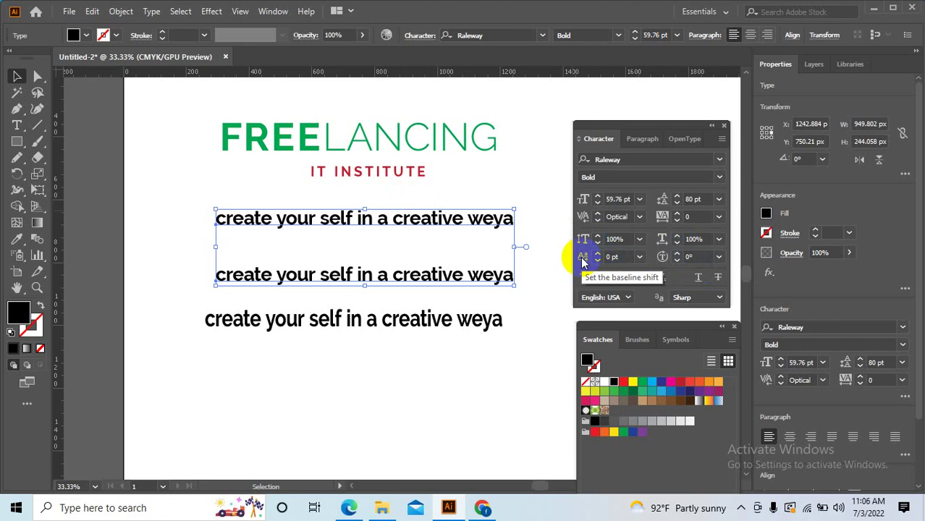
pyautogui.moveTo(452, 366); pyautogui.dragTo(372, 224)
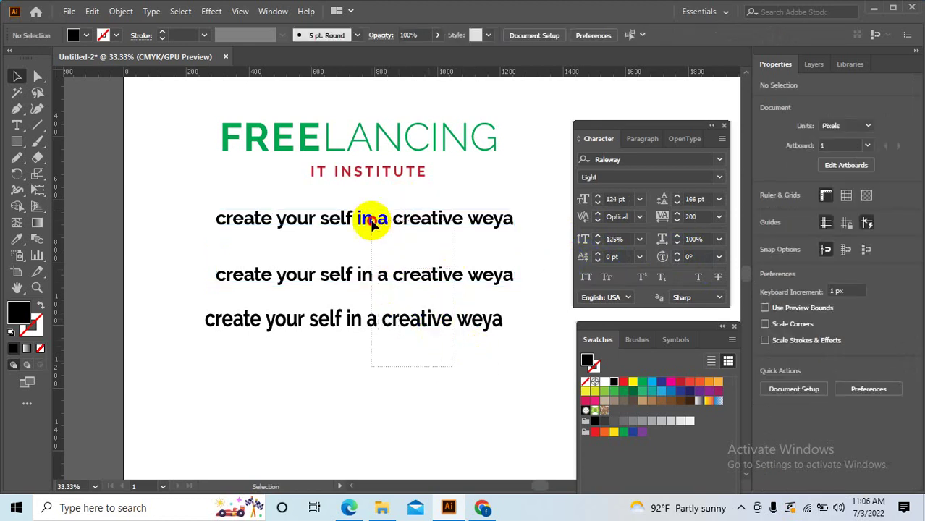
pyautogui.click(445, 377)
pyautogui.moveTo(424, 363)
pyautogui.mouseDown()
pyautogui.moveTo(392, 190)
pyautogui.moveTo(388, 254)
pyautogui.mouseUp()
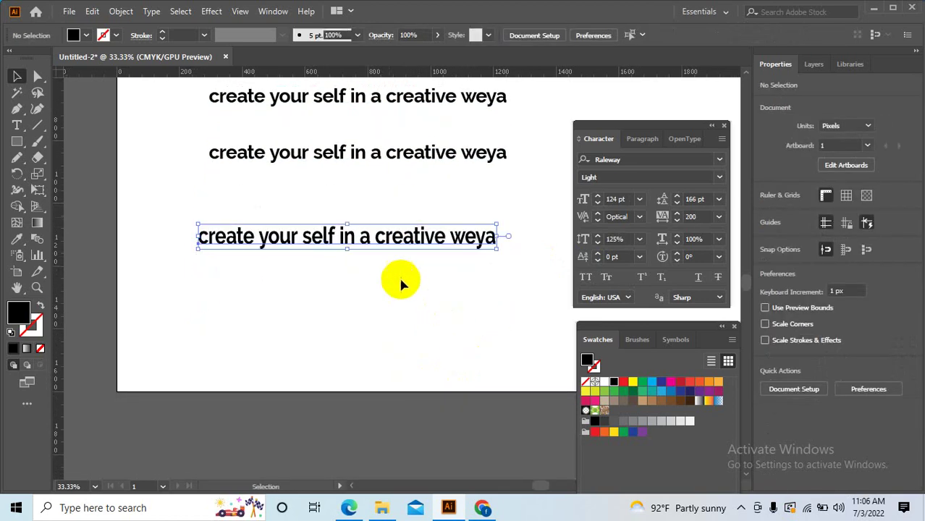
pyautogui.click(679, 295)
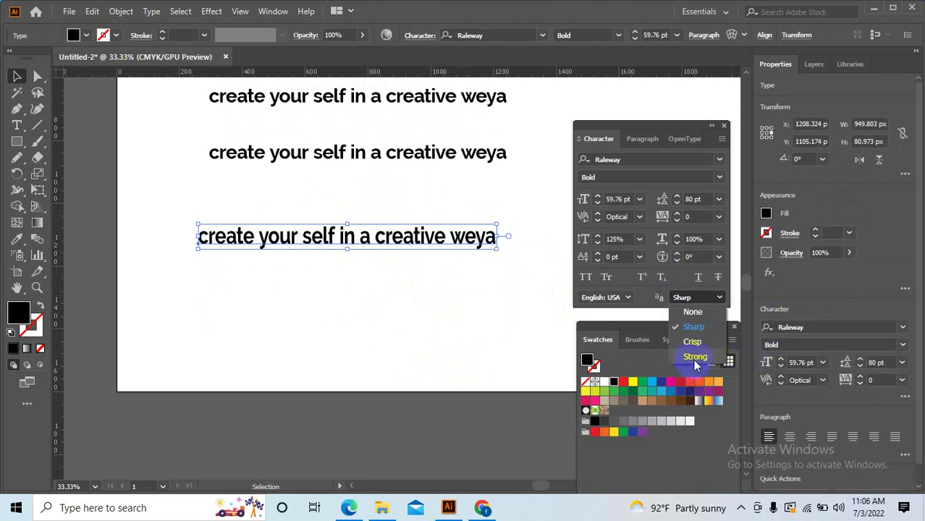
pyautogui.click(687, 331)
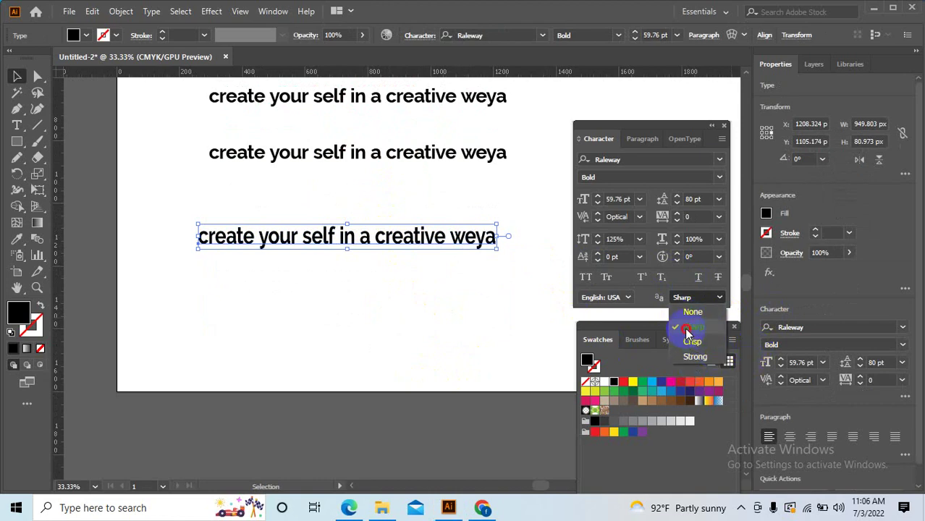
pyautogui.click(365, 320)
pyautogui.scroll(1, 365, 250)
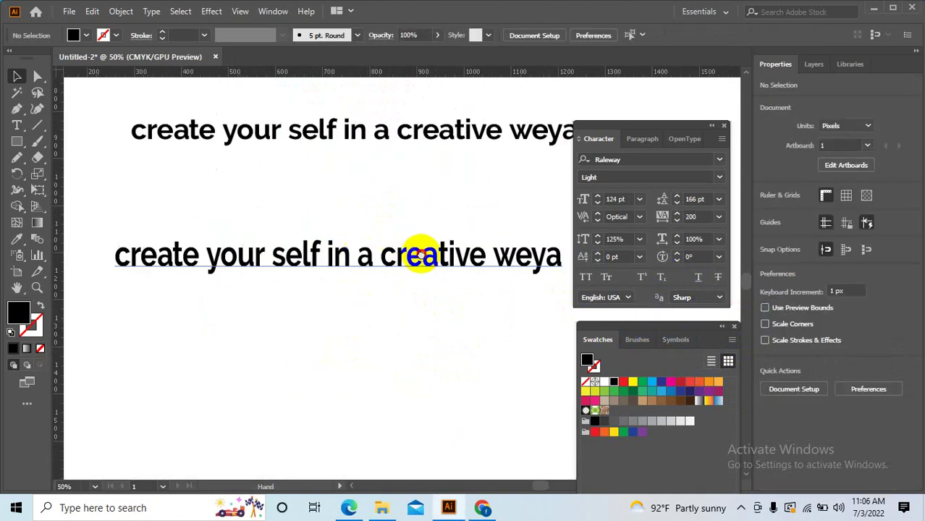
pyautogui.scroll(1, 290, 257)
pyautogui.scroll(4, 159, 247)
pyautogui.scroll(4, 189, 255)
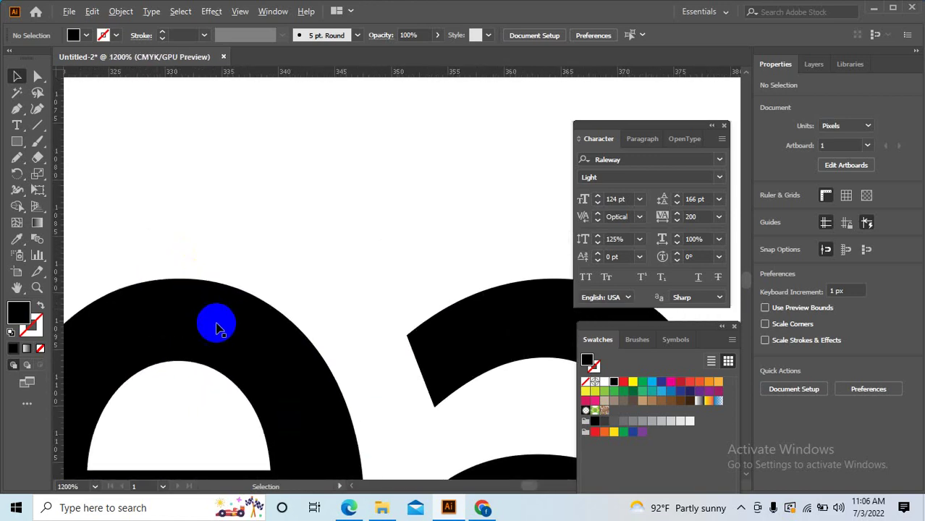
pyautogui.scroll(-3, 485, 367)
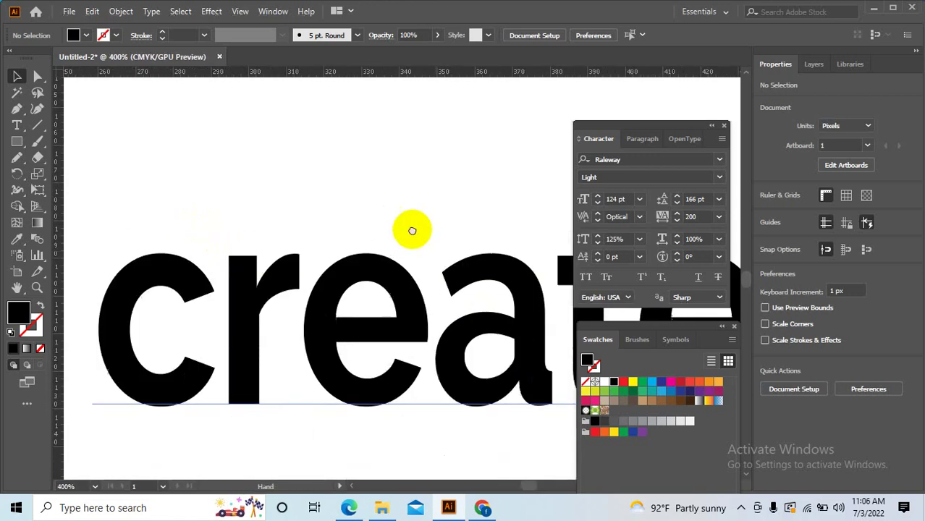
pyautogui.scroll(-2, 428, 289)
pyautogui.scroll(-2, 452, 347)
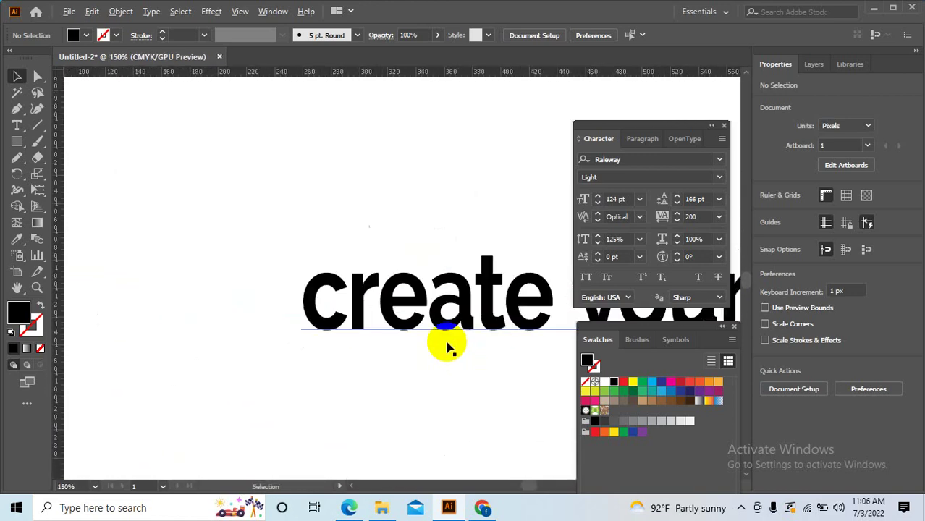
pyautogui.moveTo(447, 348)
pyautogui.mouseDown()
pyautogui.moveTo(283, 283)
pyautogui.moveTo(294, 283)
pyautogui.moveTo(178, 209)
pyautogui.mouseUp()
pyautogui.scroll(-1, 302, 280)
pyautogui.scroll(-1, 258, 268)
pyautogui.scroll(-2, 392, 239)
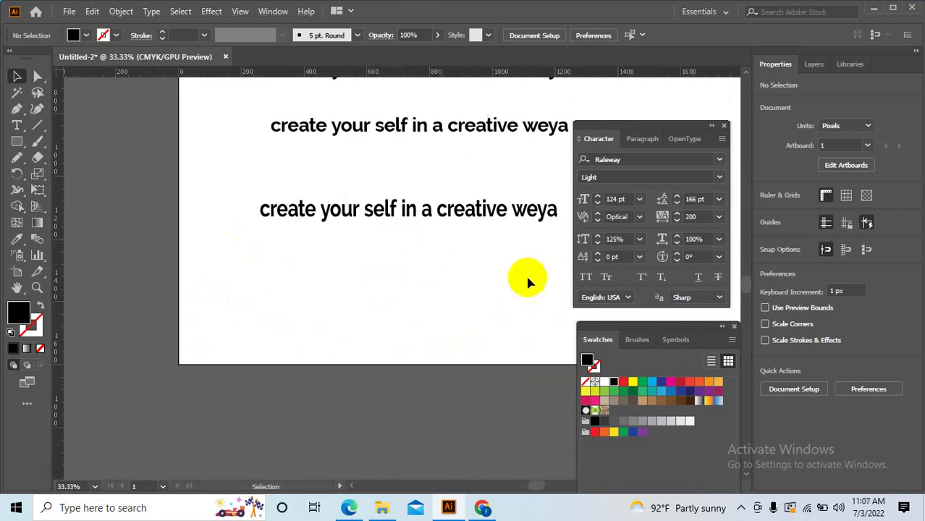
pyautogui.moveTo(529, 279); pyautogui.dragTo(431, 279)
pyautogui.scroll(2, 430, 280)
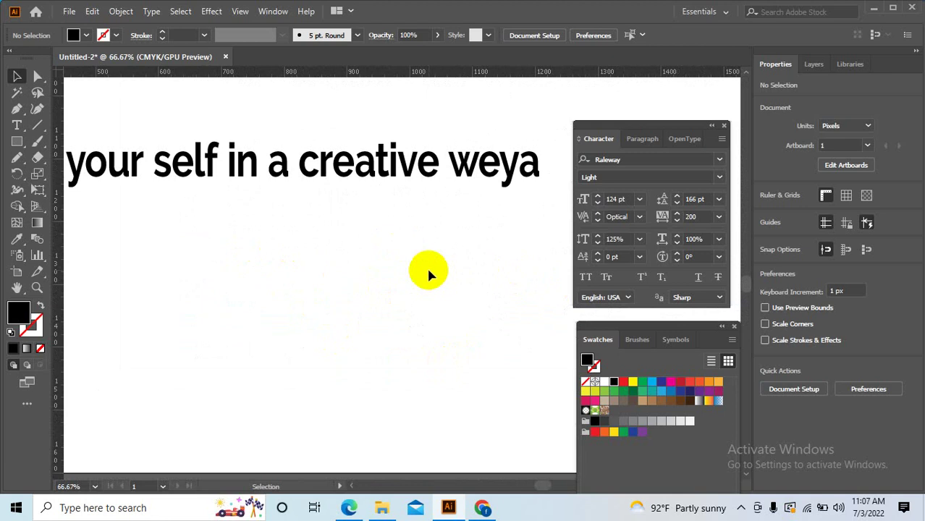
# Give the third tagline line a 177° Character Rotation so its letters turn upside down.
pyautogui.click(445, 171)
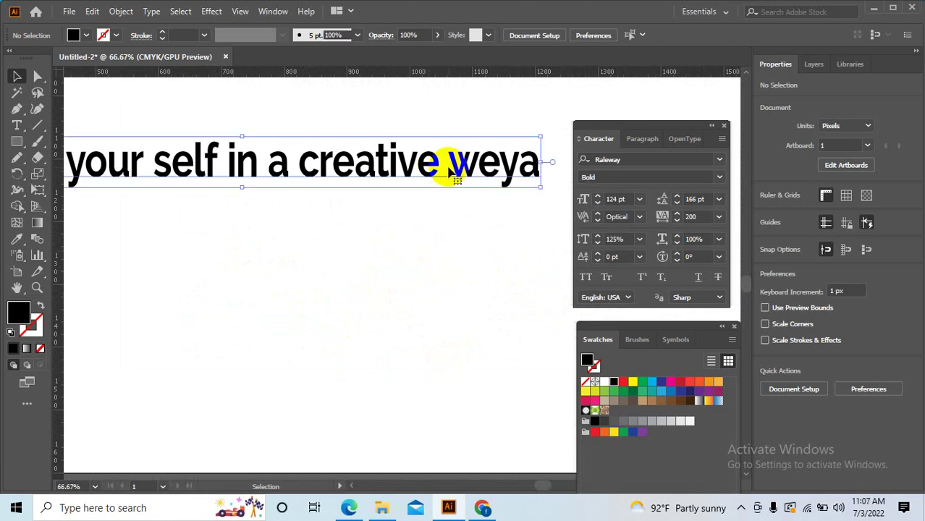
pyautogui.click(694, 257)
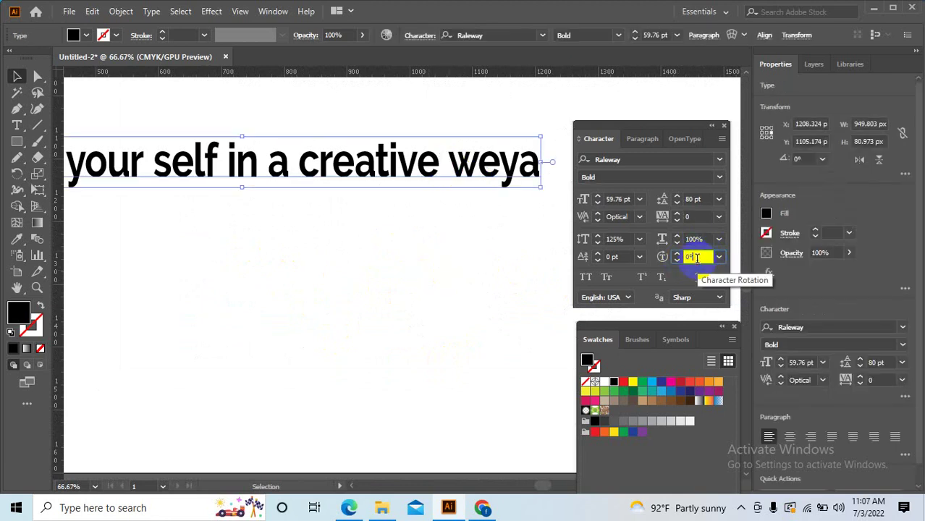
pyautogui.scroll(2, 696, 258)
pyautogui.scroll(3, 696, 258)
pyautogui.scroll(3, 697, 258)
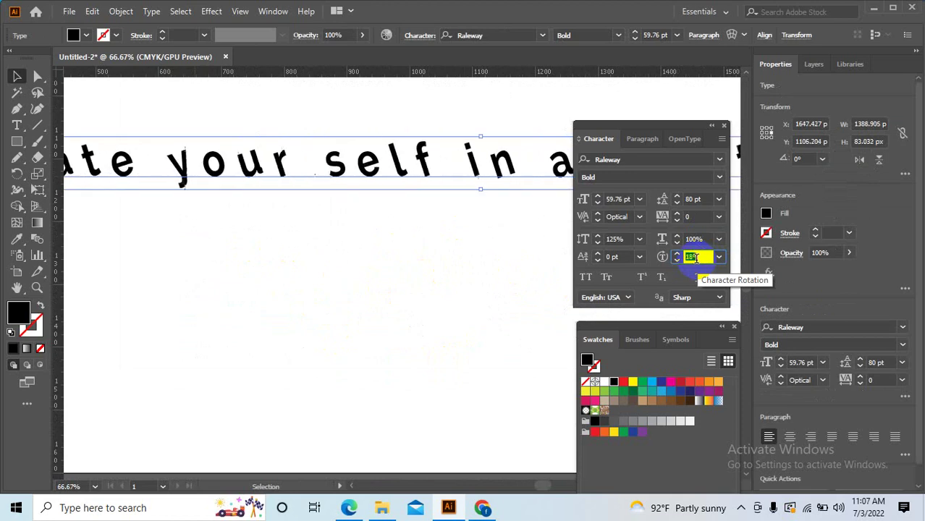
pyautogui.scroll(3, 697, 259)
pyautogui.scroll(2, 696, 258)
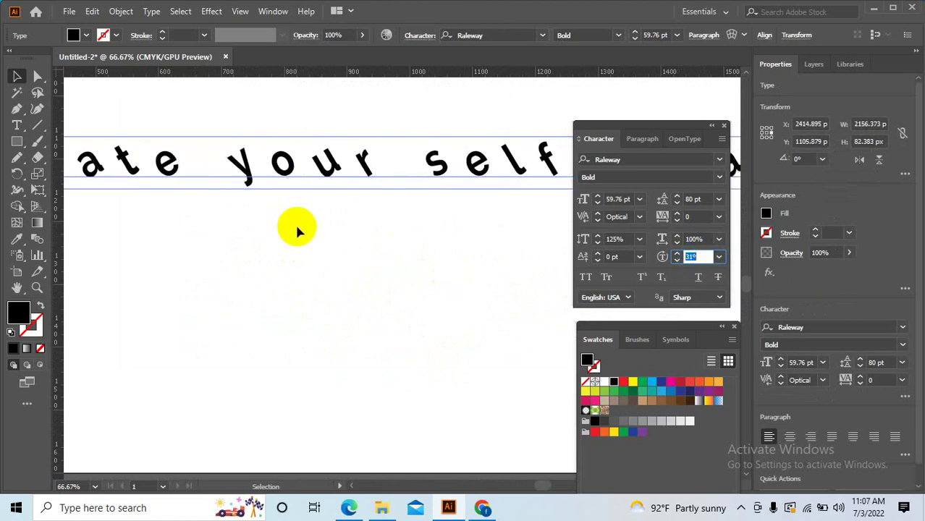
pyautogui.scroll(-4, 304, 234)
pyautogui.scroll(-1, 304, 233)
pyautogui.scroll(1, 374, 228)
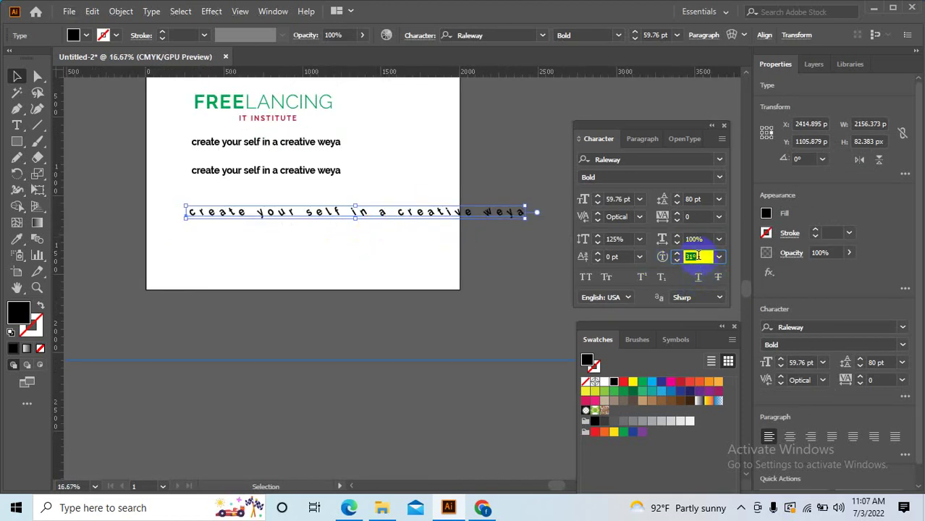
pyautogui.scroll(3, 697, 255)
pyautogui.scroll(3, 697, 255)
pyautogui.scroll(3, 696, 255)
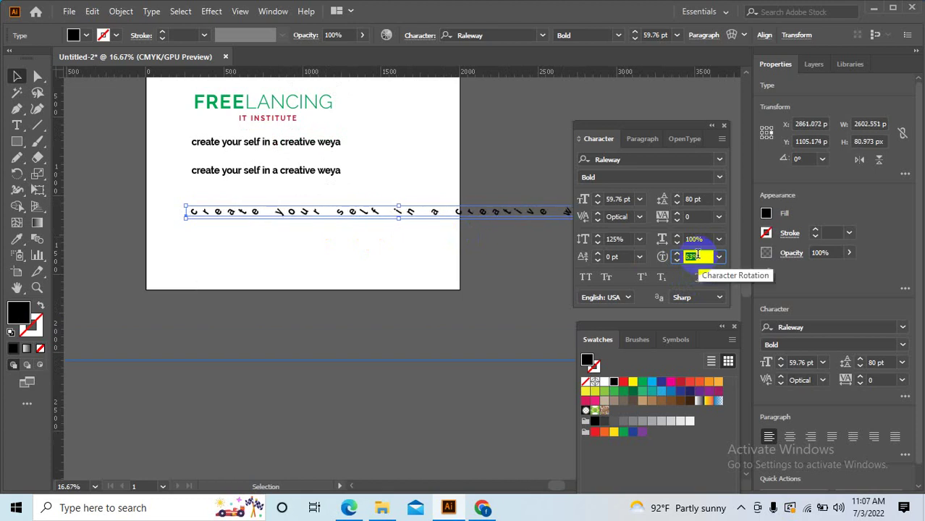
pyautogui.scroll(3, 697, 255)
pyautogui.scroll(2, 697, 255)
pyautogui.scroll(2, 697, 255)
pyautogui.scroll(2, 697, 255)
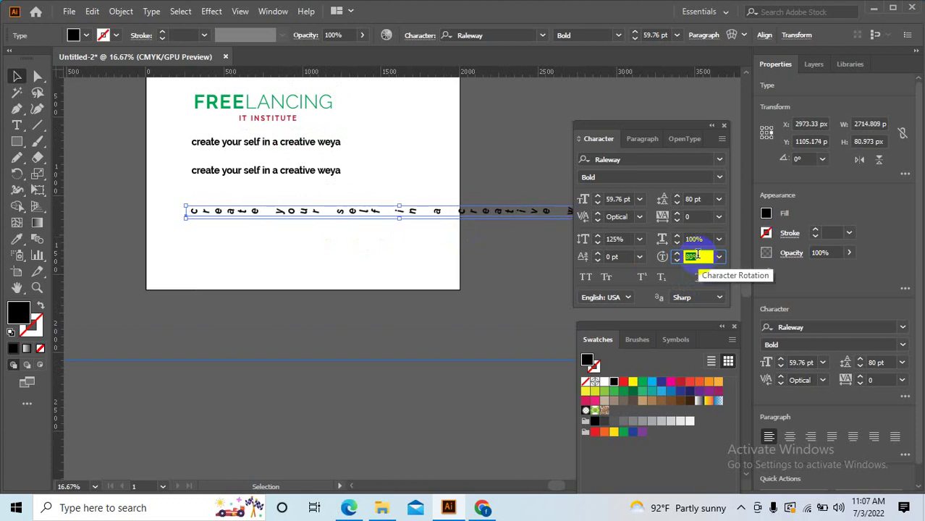
pyautogui.scroll(2, 696, 255)
pyautogui.scroll(2, 697, 255)
pyautogui.scroll(2, 697, 255)
pyautogui.scroll(2, 697, 255)
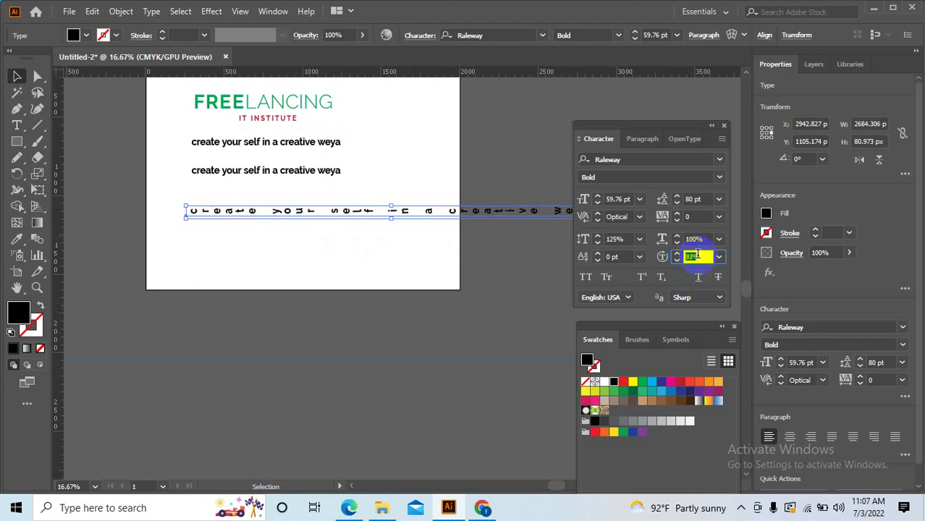
pyautogui.scroll(2, 697, 254)
pyautogui.scroll(2, 696, 255)
pyautogui.scroll(2, 697, 255)
pyautogui.scroll(2, 697, 255)
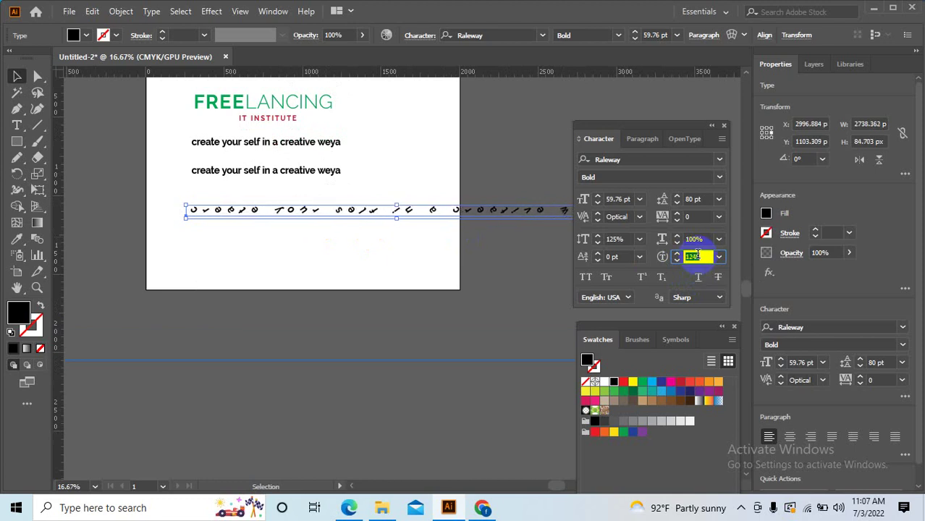
pyautogui.scroll(2, 696, 255)
pyautogui.scroll(2, 697, 255)
pyautogui.scroll(2, 696, 255)
pyautogui.scroll(2, 697, 255)
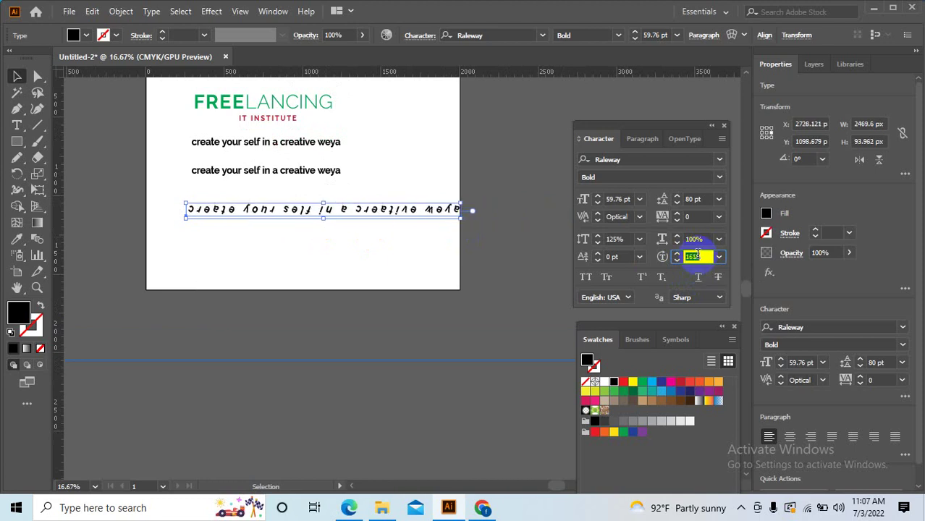
pyautogui.scroll(2, 697, 255)
pyautogui.scroll(2, 693, 255)
pyautogui.scroll(2, 694, 254)
pyautogui.scroll(2, 694, 254)
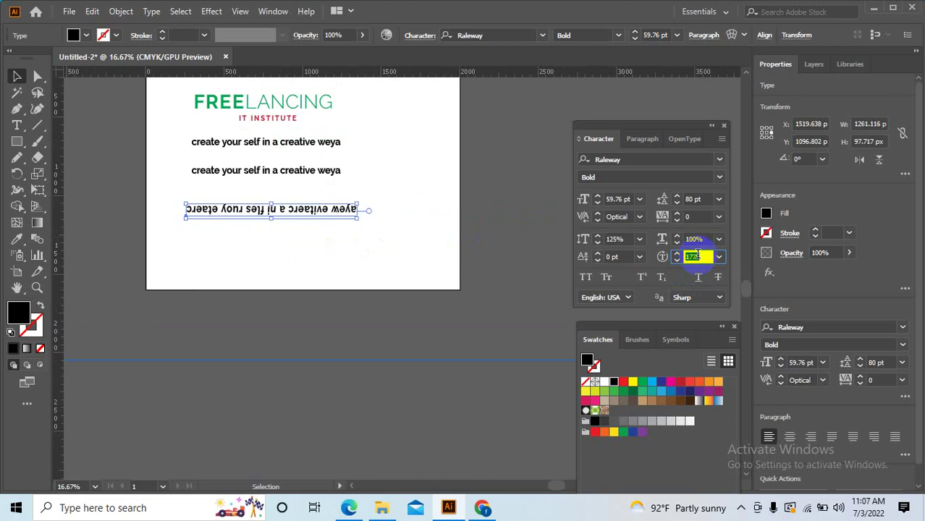
pyautogui.click(417, 269)
# Try rotating the flipped, reversed text line back upright with the Selection tool.
pyautogui.scroll(1, 244, 221)
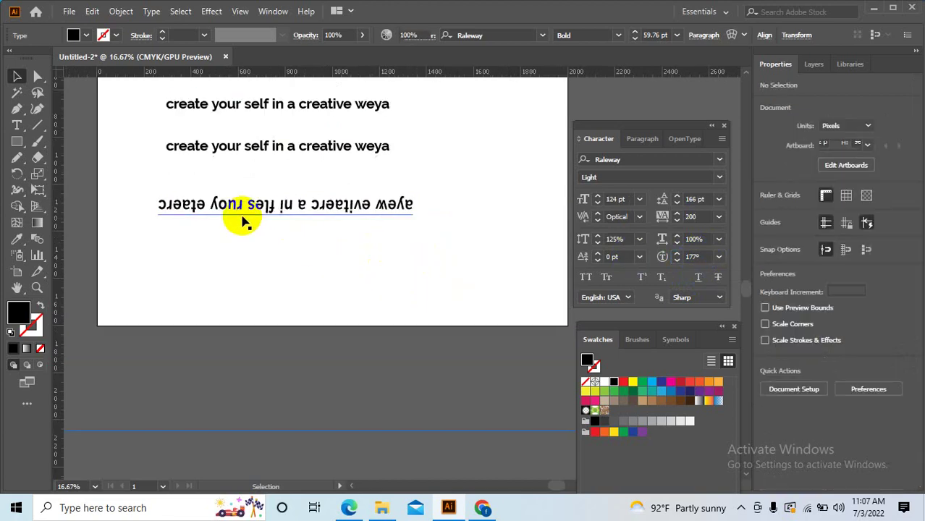
pyautogui.scroll(2, 244, 220)
pyautogui.scroll(-3, 352, 231)
pyautogui.click(376, 223)
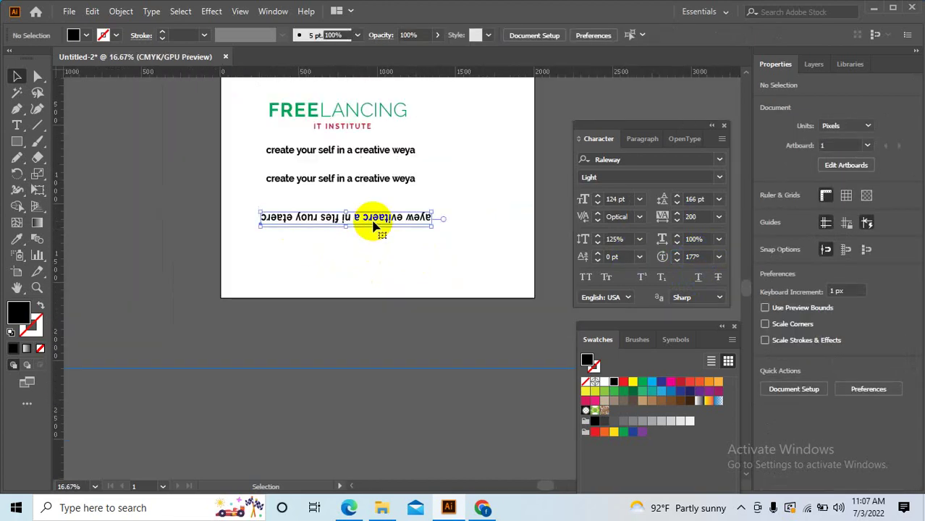
pyautogui.moveTo(436, 211)
pyautogui.mouseDown()
pyautogui.moveTo(301, 289)
pyautogui.moveTo(228, 264)
pyautogui.mouseUp()
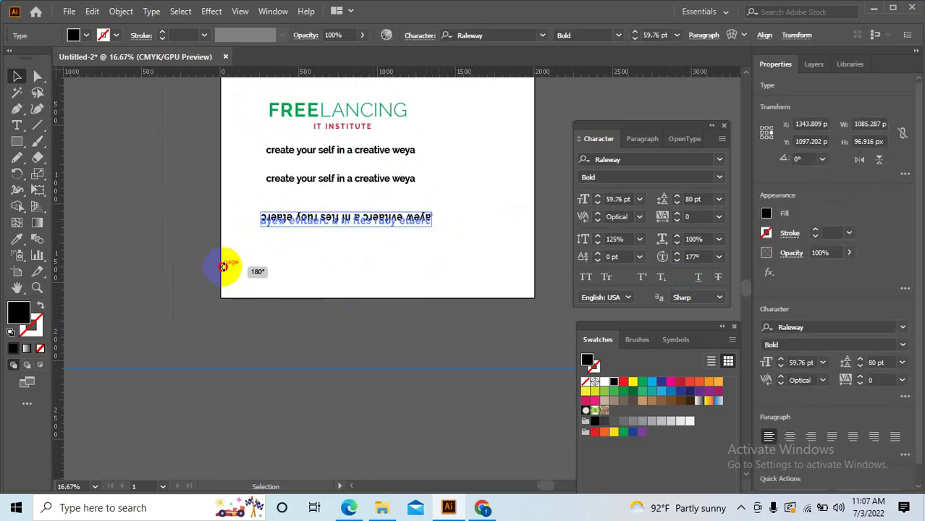
pyautogui.click(403, 251)
pyautogui.scroll(2, 404, 251)
pyautogui.click(441, 196)
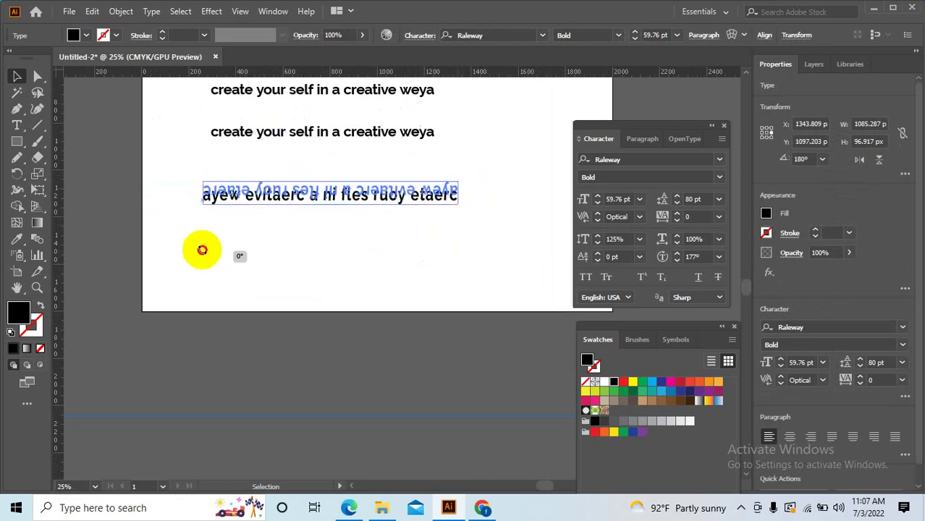
pyautogui.moveTo(462, 175); pyautogui.dragTo(354, 268)
pyautogui.click(353, 264)
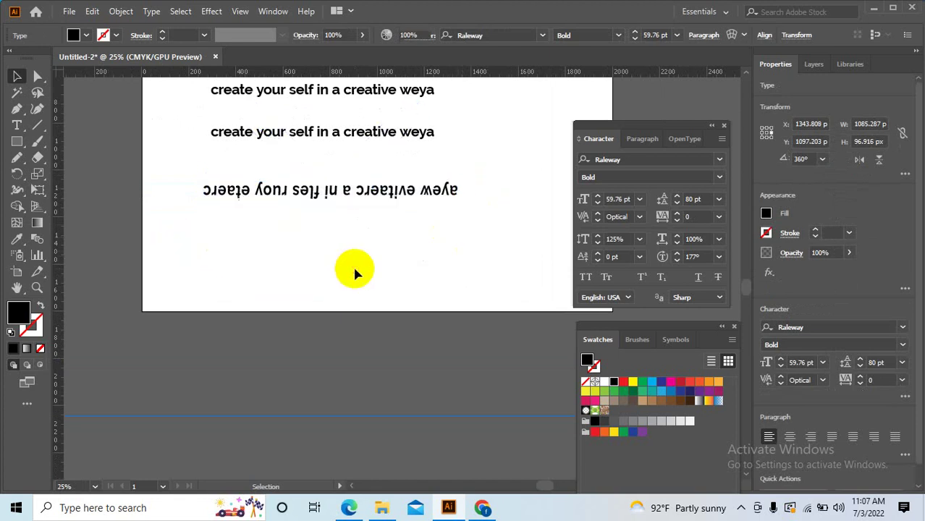
pyautogui.click(457, 190)
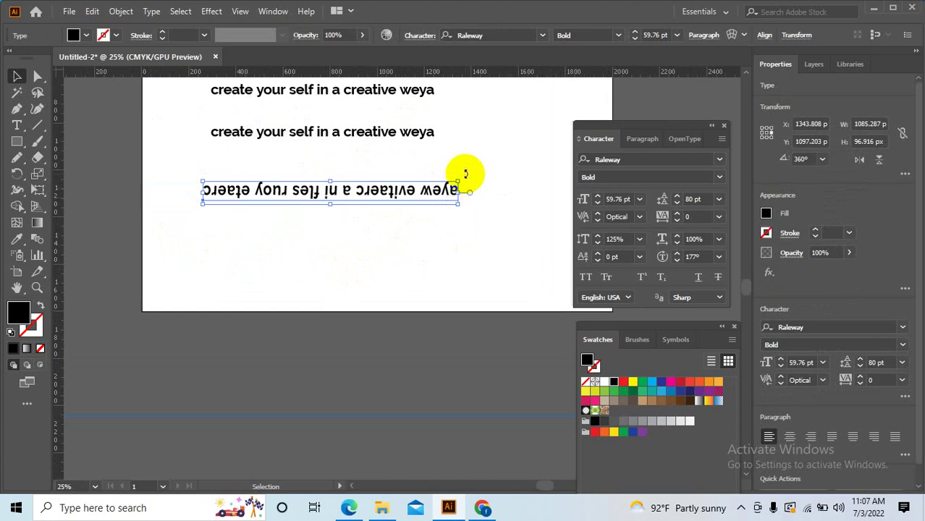
pyautogui.moveTo(466, 173)
pyautogui.mouseDown()
pyautogui.moveTo(444, 275)
pyautogui.moveTo(73, 269)
pyautogui.mouseUp()
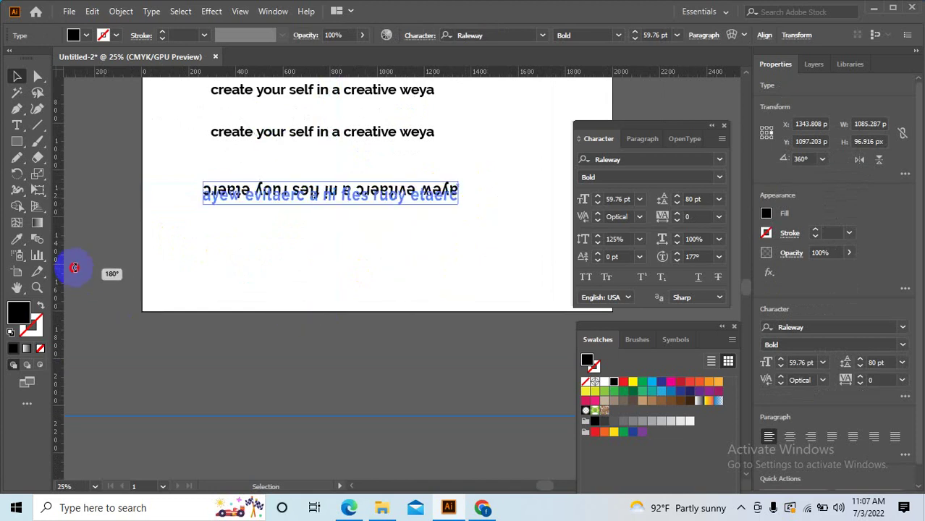
pyautogui.click(312, 298)
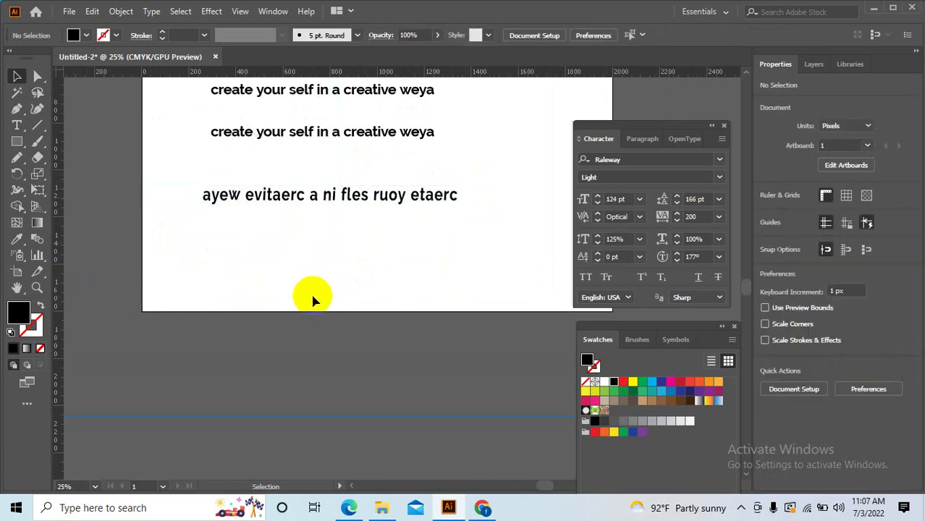
# Change the reversed line's Character Rotation to -177°, then delete that line.
pyautogui.click(401, 196)
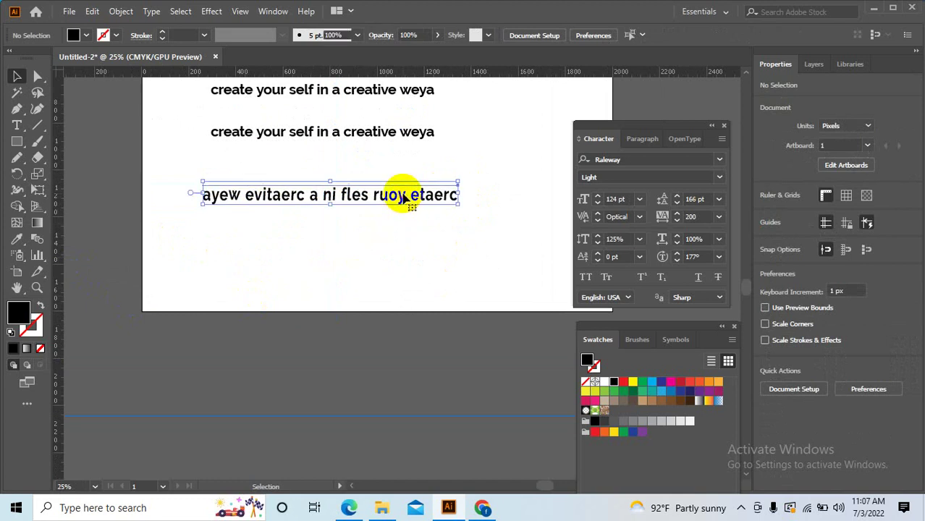
pyautogui.click(699, 257)
pyautogui.moveTo(700, 258); pyautogui.dragTo(682, 261)
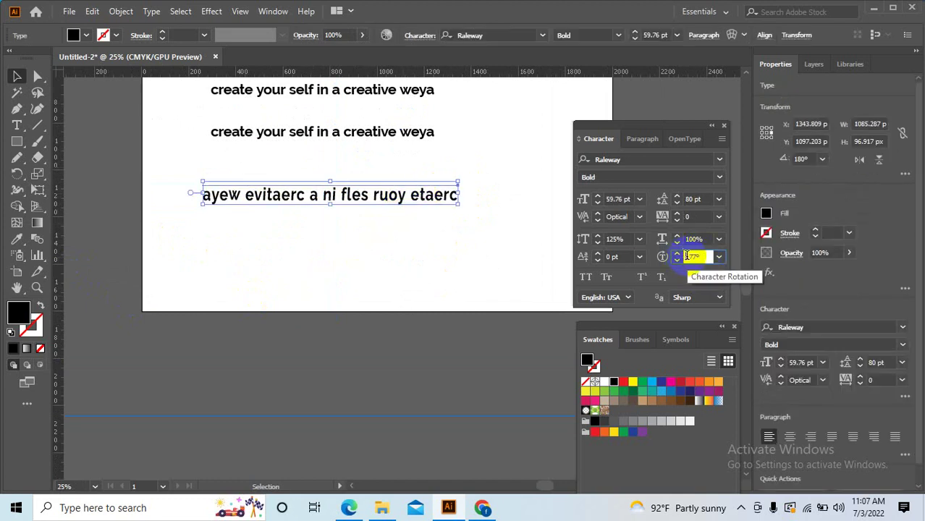
pyautogui.press('Return')
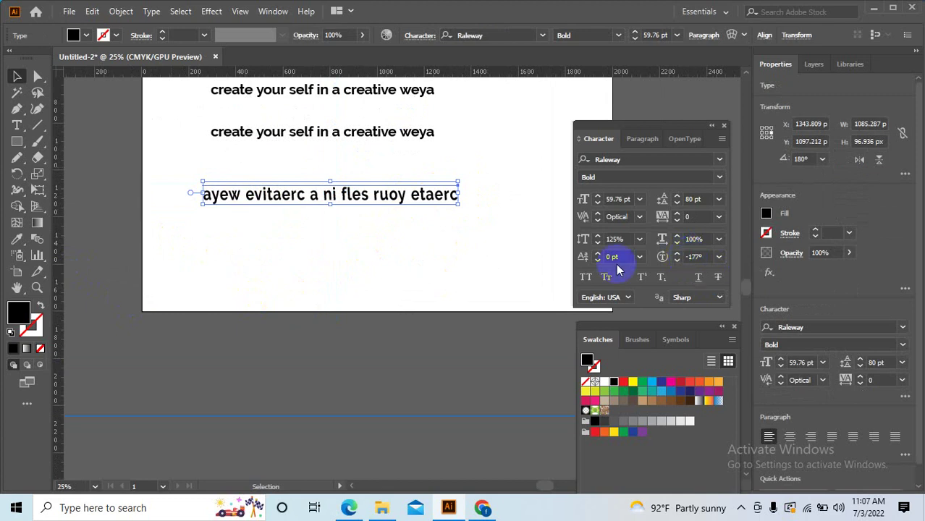
pyautogui.click(449, 258)
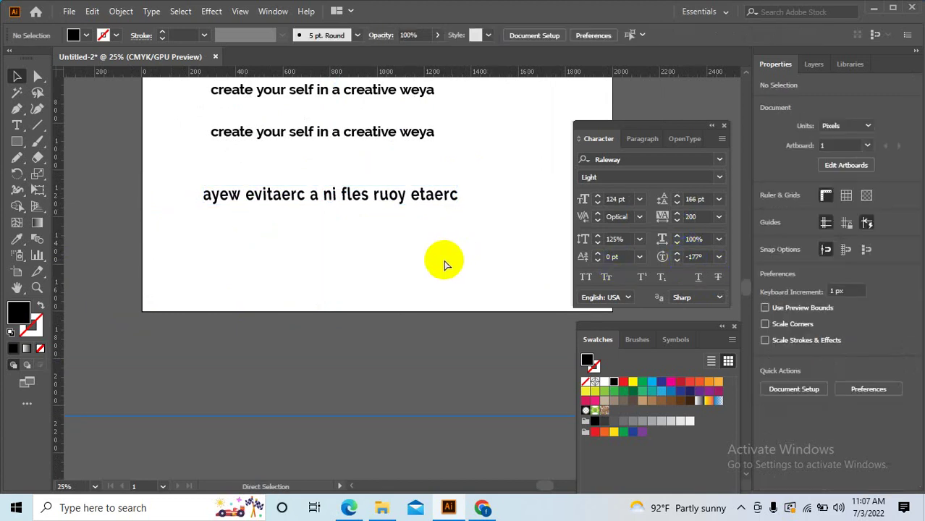
pyautogui.click(380, 201)
pyautogui.press('Delete')
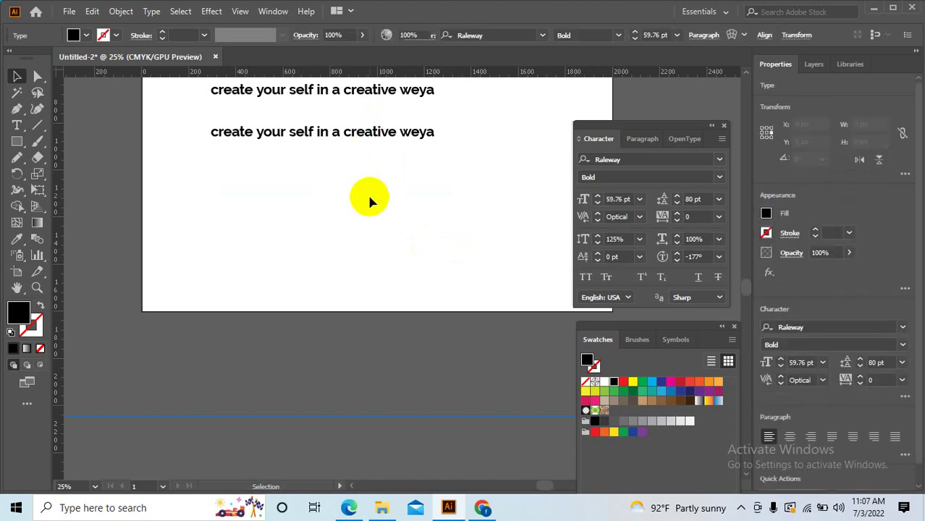
# Alt-drag a copy of the second sentence lower and retype its words as 'CHAW CHAW'.
pyautogui.moveTo(369, 141); pyautogui.dragTo(378, 212)
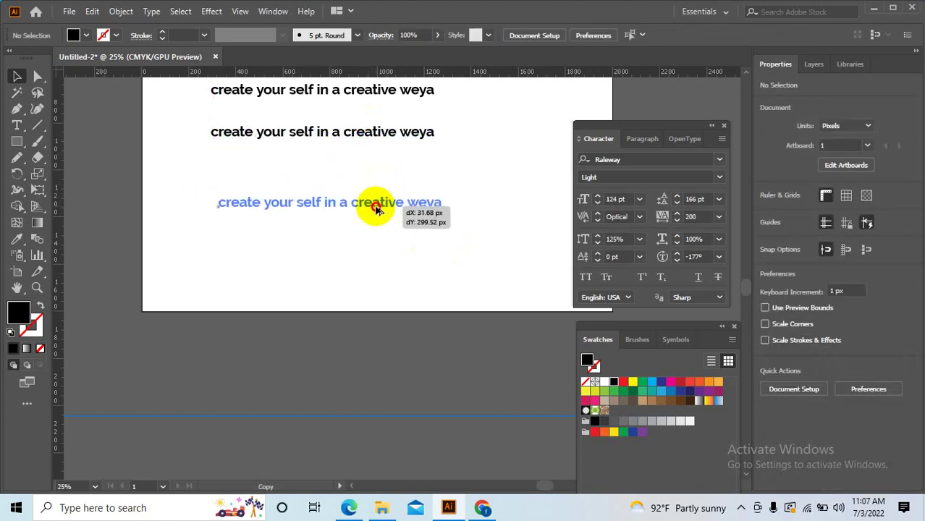
pyautogui.scroll(2, 264, 223)
pyautogui.scroll(2, 289, 249)
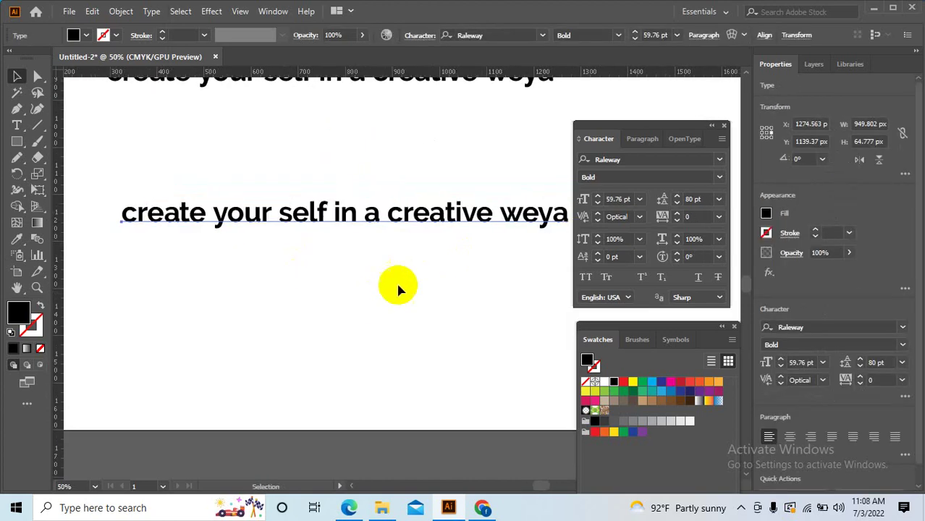
pyautogui.tripleClick(391, 214)
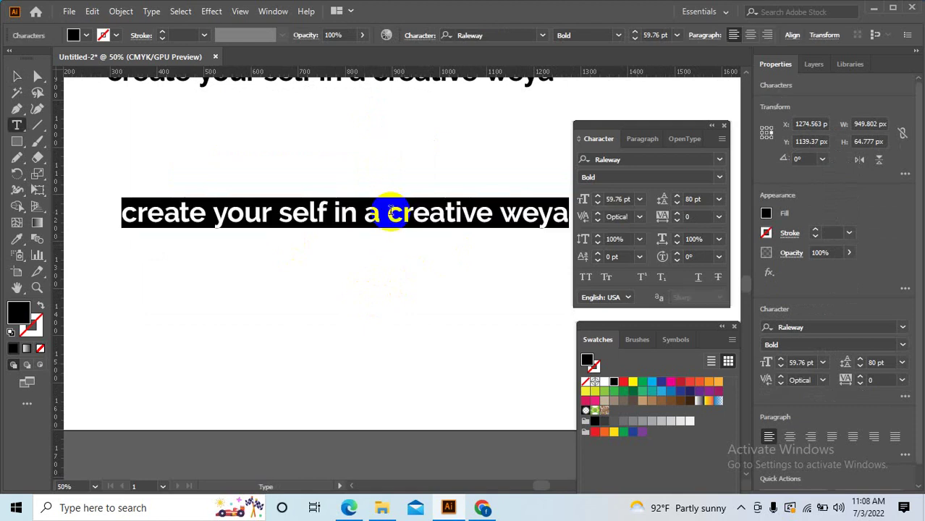
pyautogui.keyDown('shift'); pyautogui.click(390, 211); pyautogui.keyUp('shift')
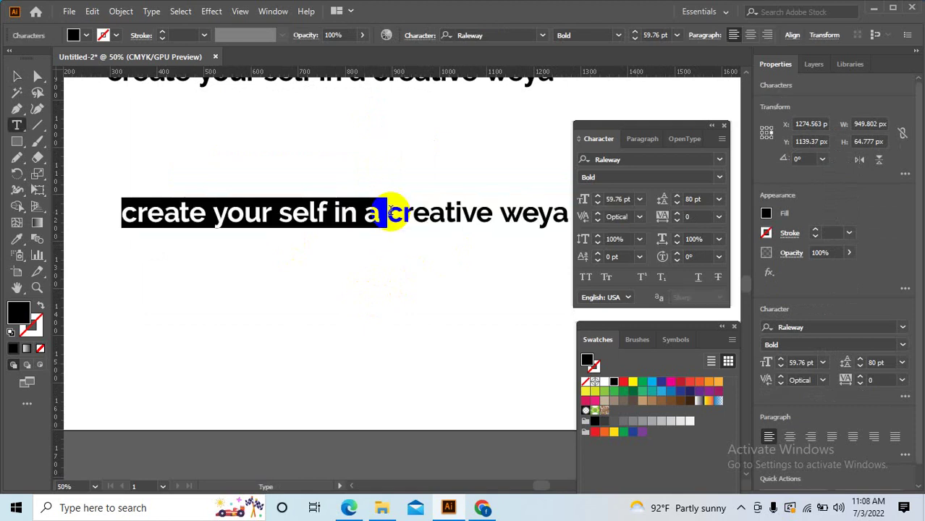
pyautogui.write('BI')
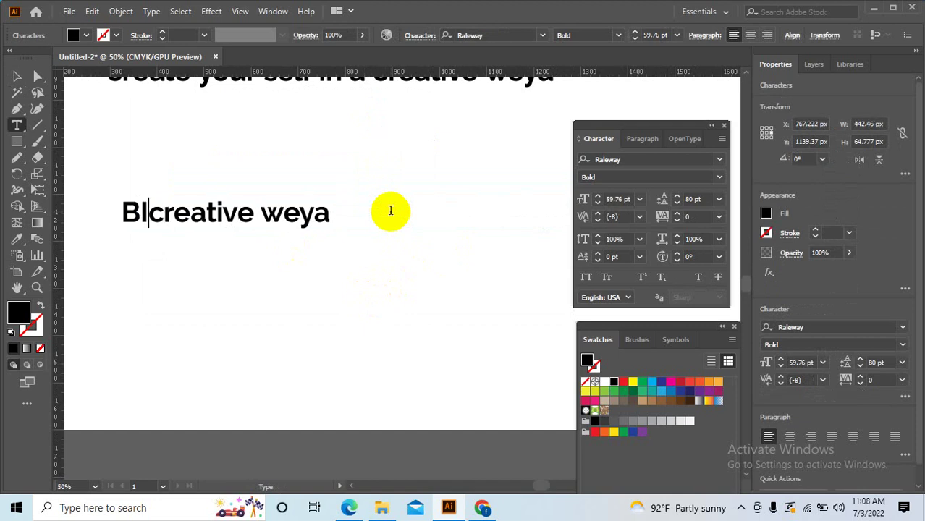
pyautogui.write('DA')
pyautogui.hotkey('ctrl', 'a')
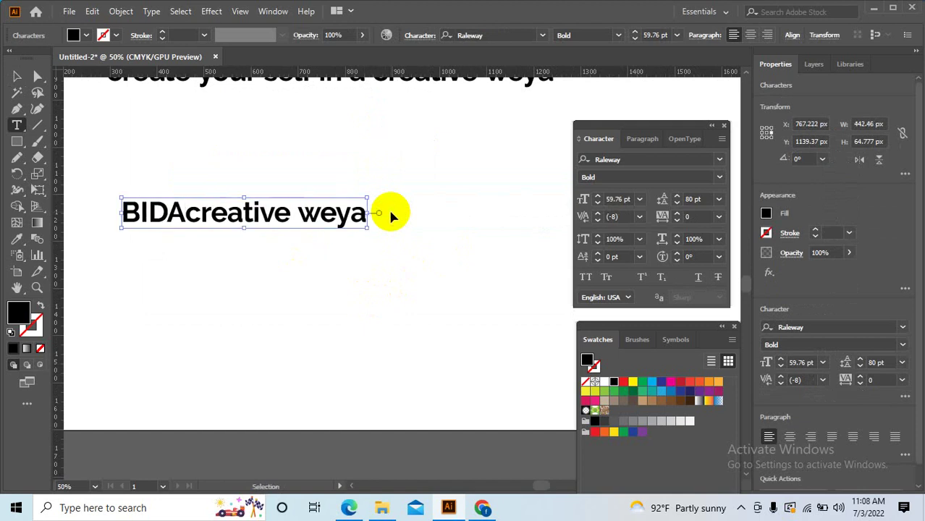
pyautogui.press('BackSpace')
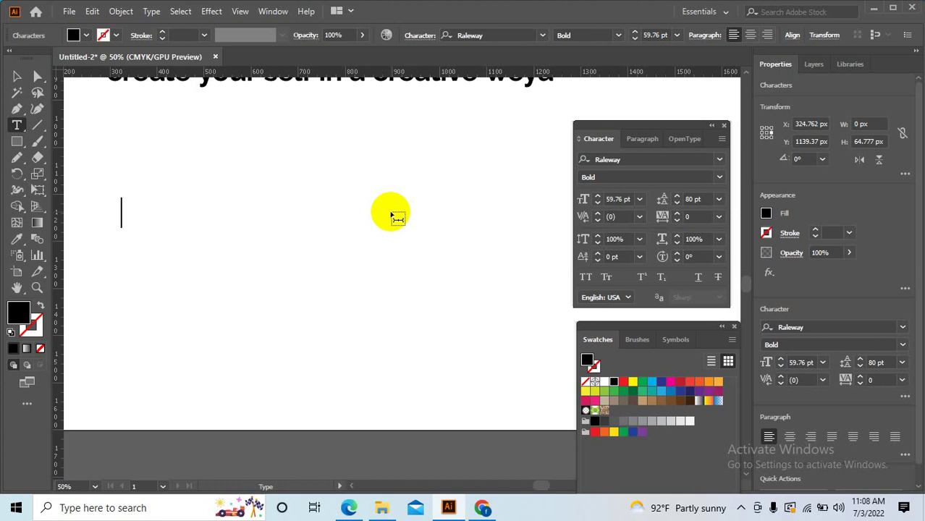
pyautogui.write('CHA')
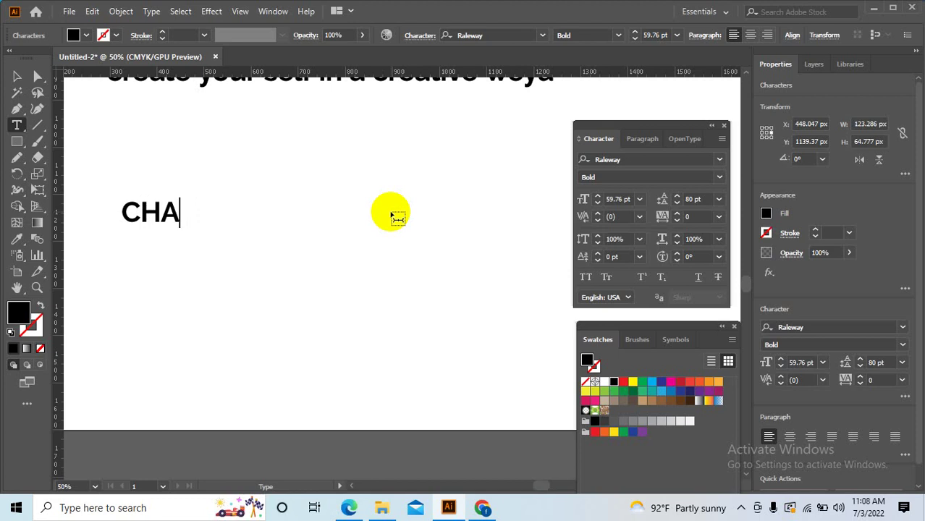
pyautogui.write('W C')
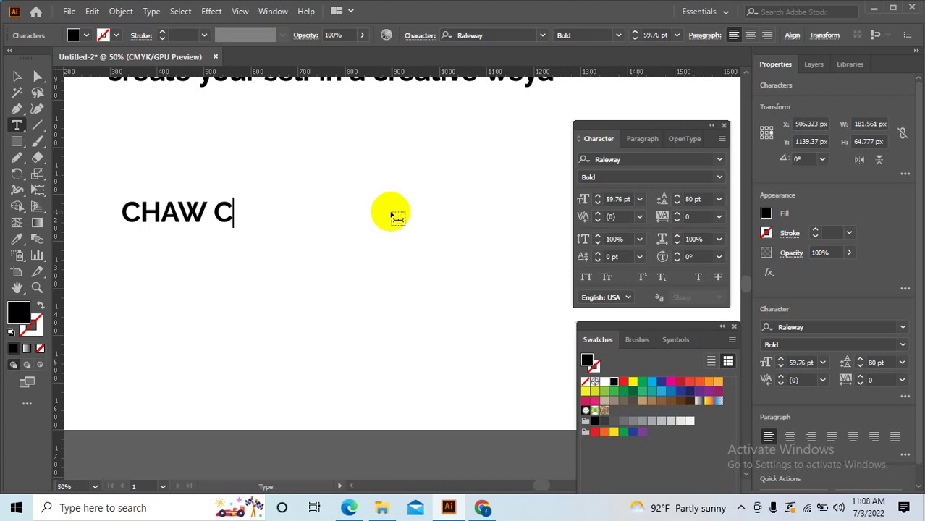
pyautogui.write('HAW')
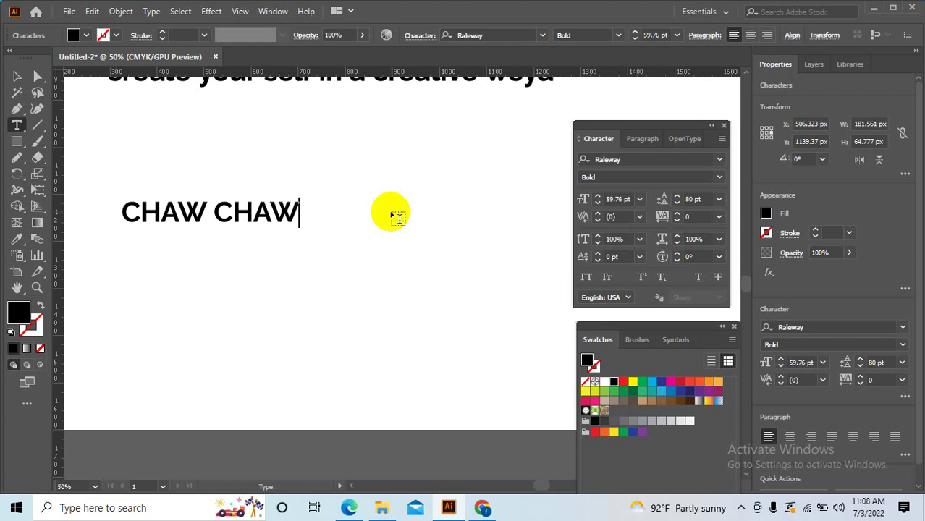
pyautogui.click(17, 76)
# Move the CHAW CHAW text, set it in Beautiful People Personal Use, and copy it higher.
pyautogui.scroll(1, 232, 225)
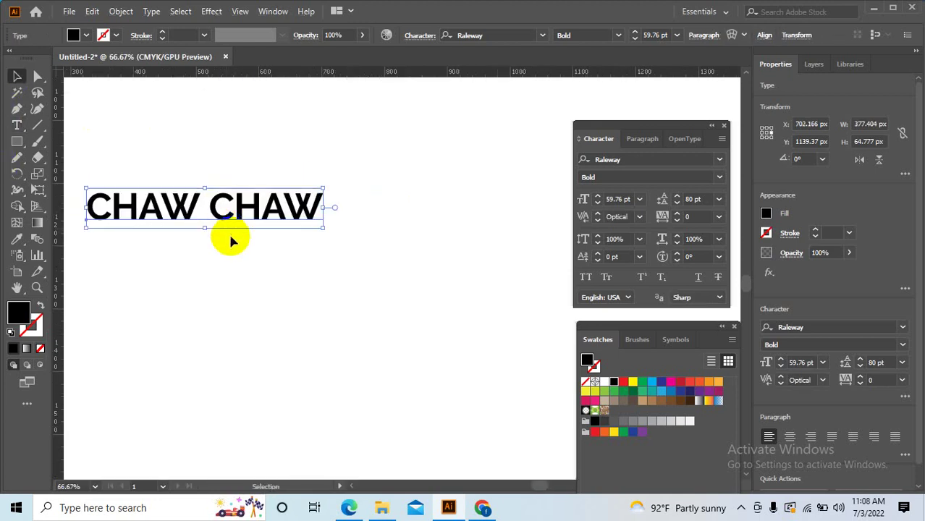
pyautogui.moveTo(229, 237); pyautogui.dragTo(343, 261)
pyautogui.hscroll(1, 375, 289)
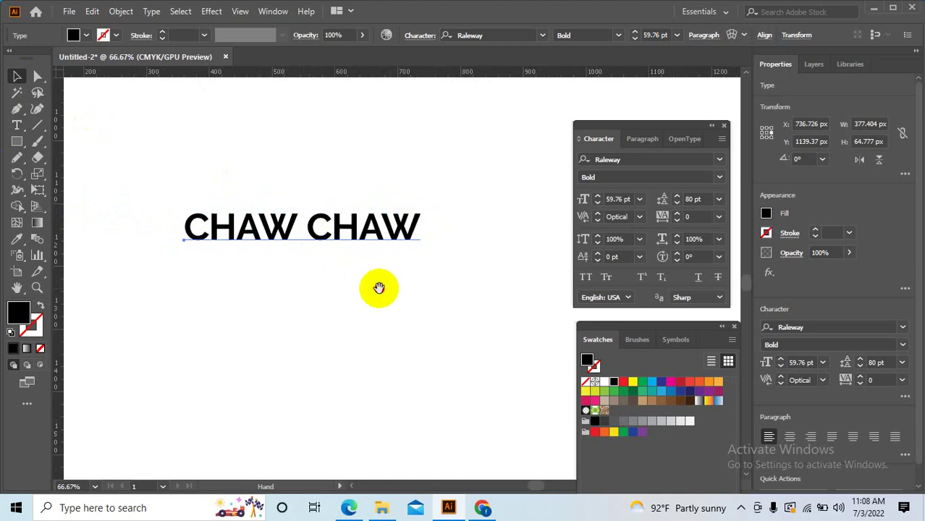
pyautogui.click(544, 34)
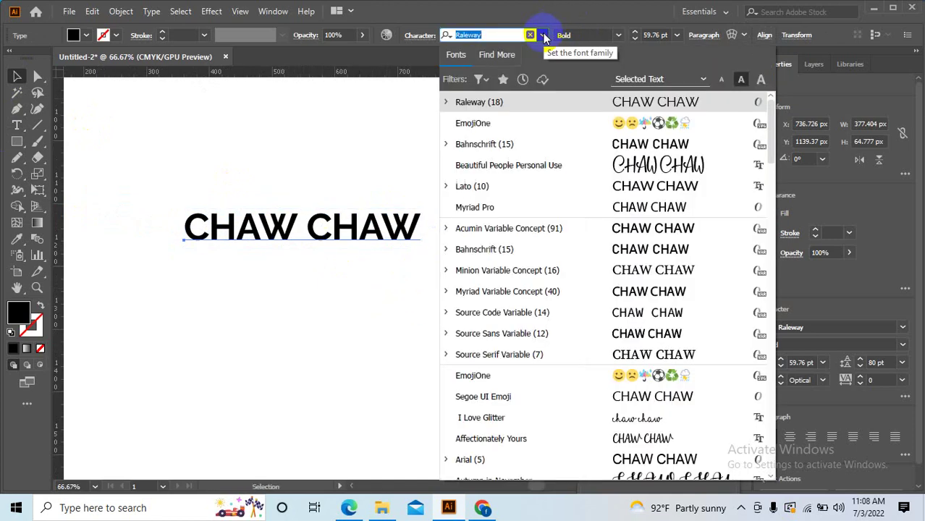
pyautogui.click(615, 168)
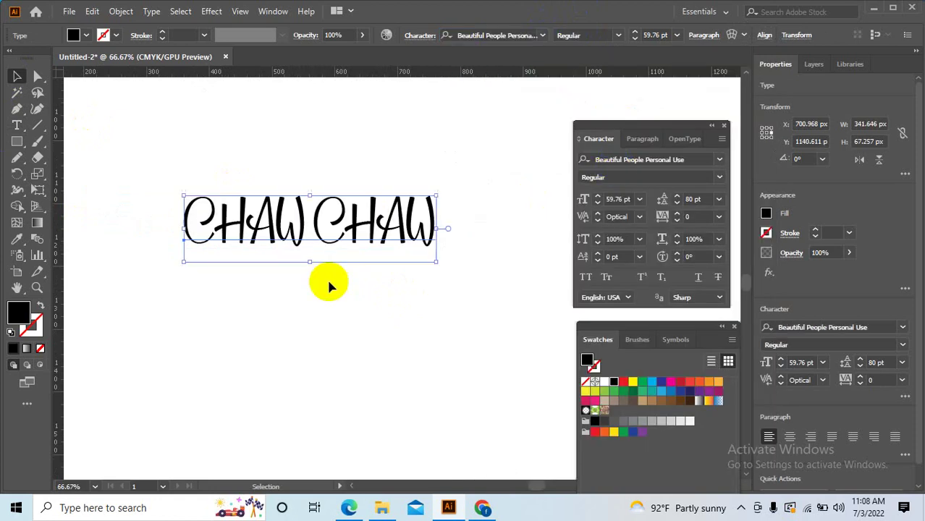
pyautogui.click(373, 291)
pyautogui.moveTo(368, 220)
pyautogui.mouseDown()
pyautogui.moveTo(361, 168)
pyautogui.moveTo(372, 325)
pyautogui.mouseUp()
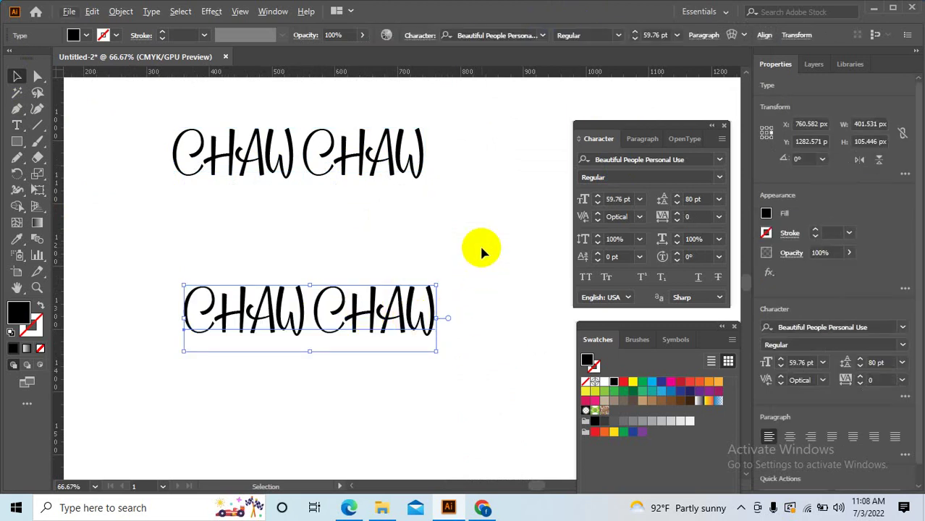
# Set the lower CHAW CHAW line in Raleway Bold by searching 'ral' in the font list.
pyautogui.scroll(-1, 481, 246)
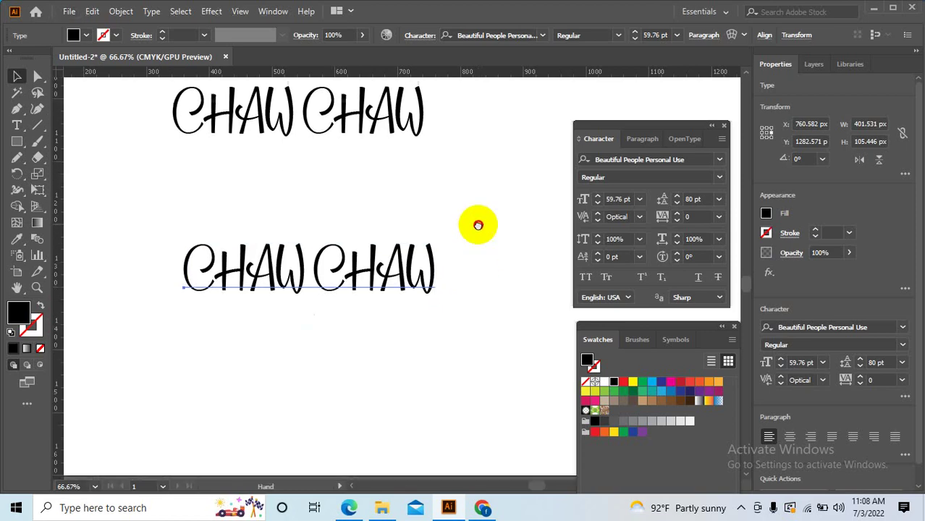
pyautogui.click(543, 35)
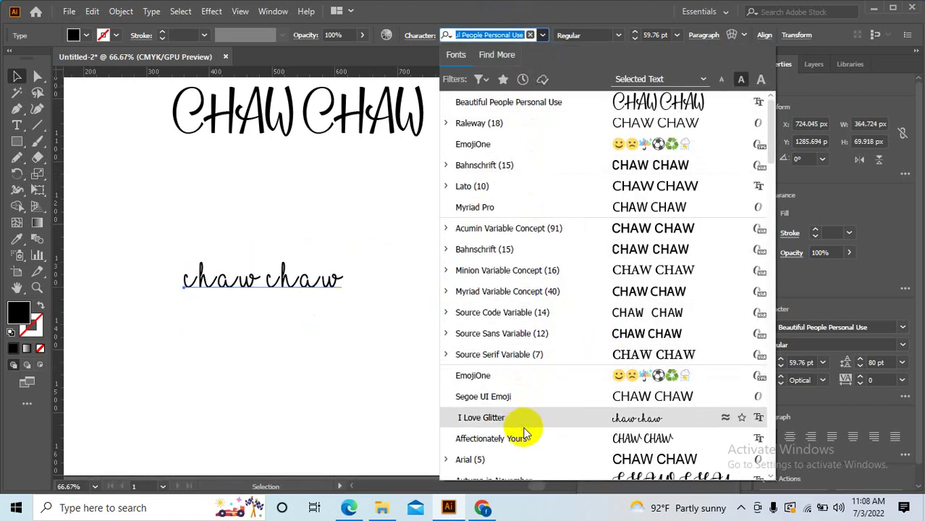
pyautogui.scroll(-3, 523, 405)
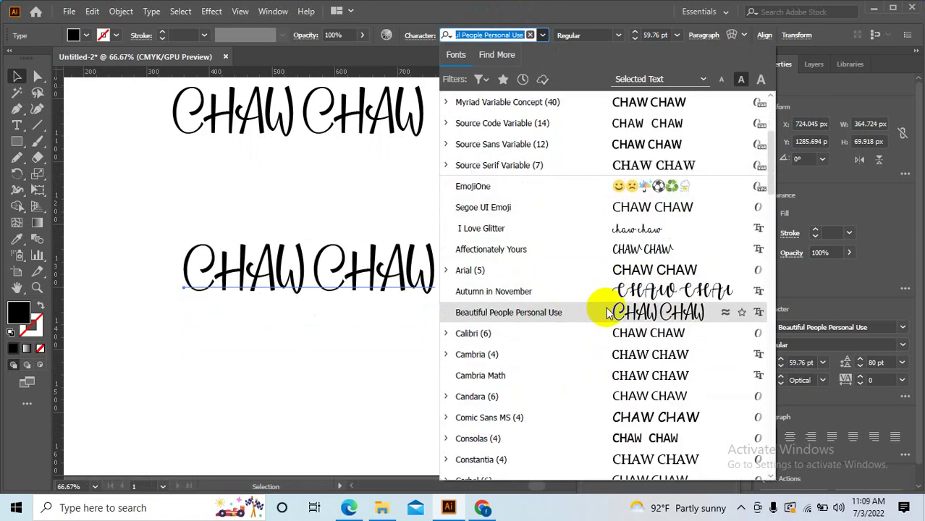
pyautogui.scroll(-3, 528, 363)
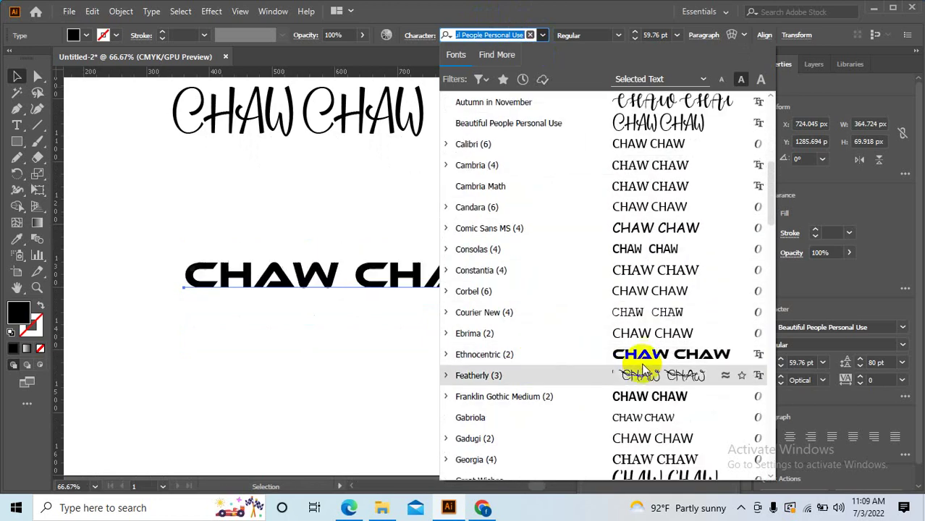
pyautogui.scroll(-3, 566, 397)
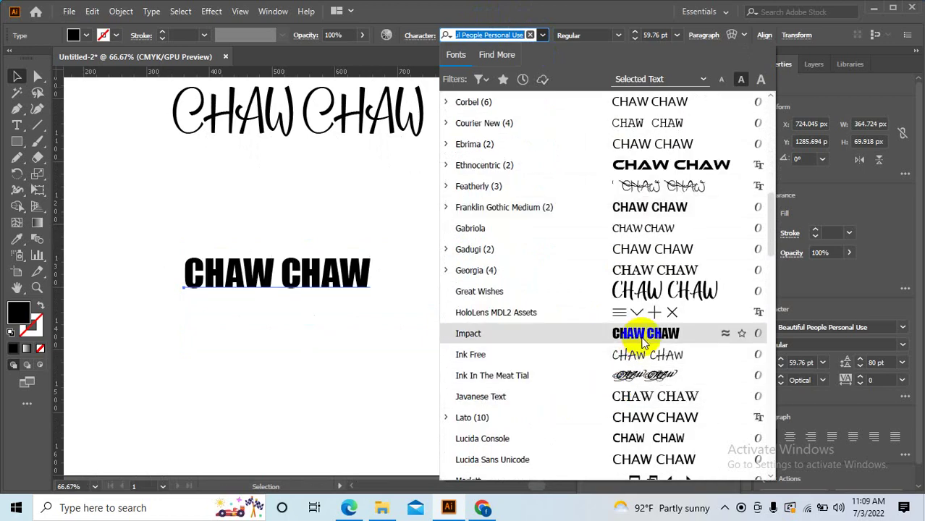
pyautogui.scroll(-2, 641, 351)
pyautogui.scroll(-3, 642, 355)
pyautogui.scroll(-1, 642, 366)
pyautogui.scroll(-1, 637, 355)
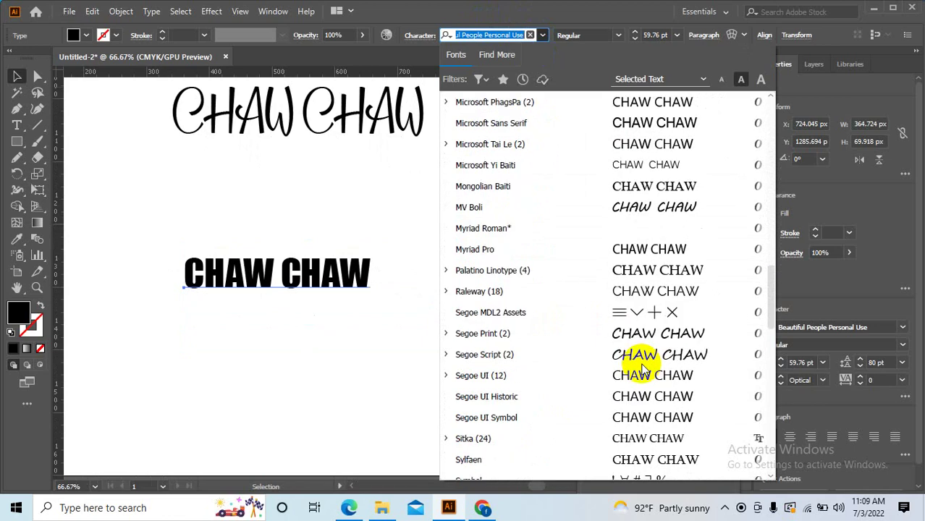
pyautogui.scroll(-3, 637, 356)
pyautogui.click(339, 283)
pyautogui.click(506, 36)
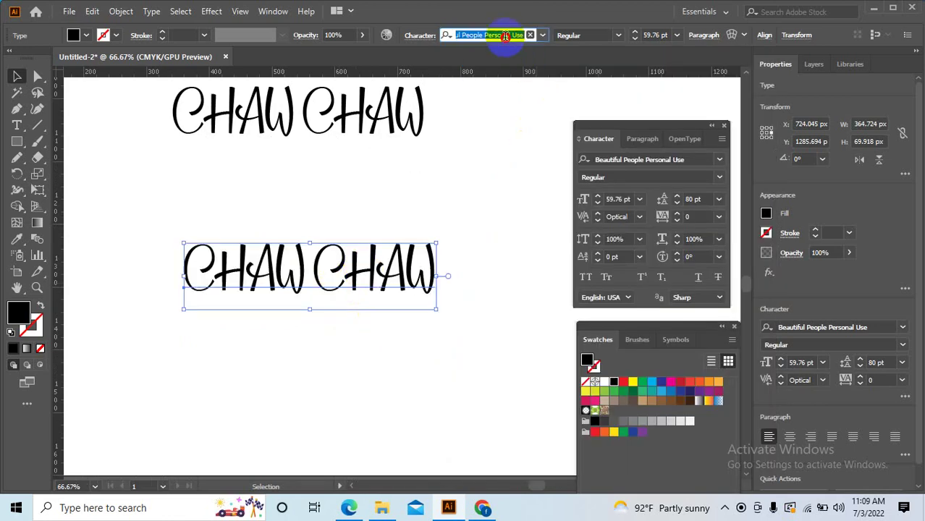
pyautogui.write('ral')
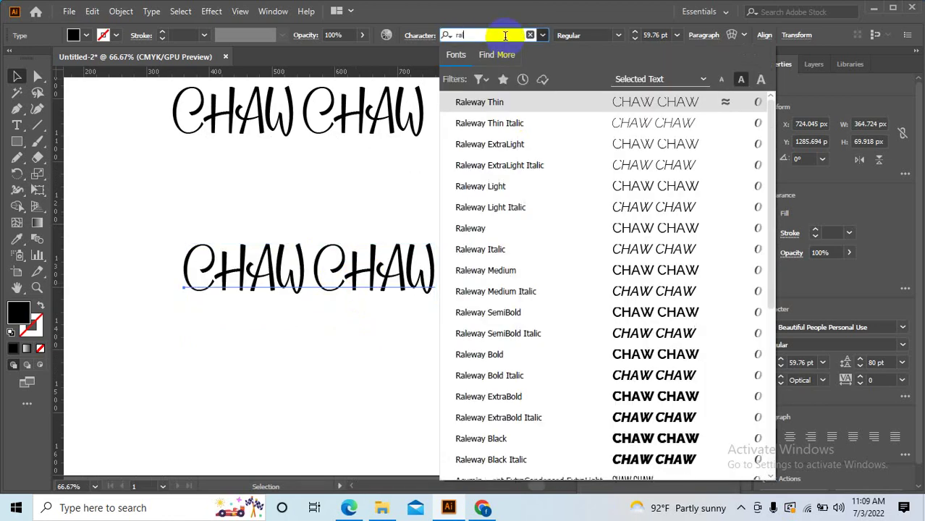
pyautogui.click(492, 354)
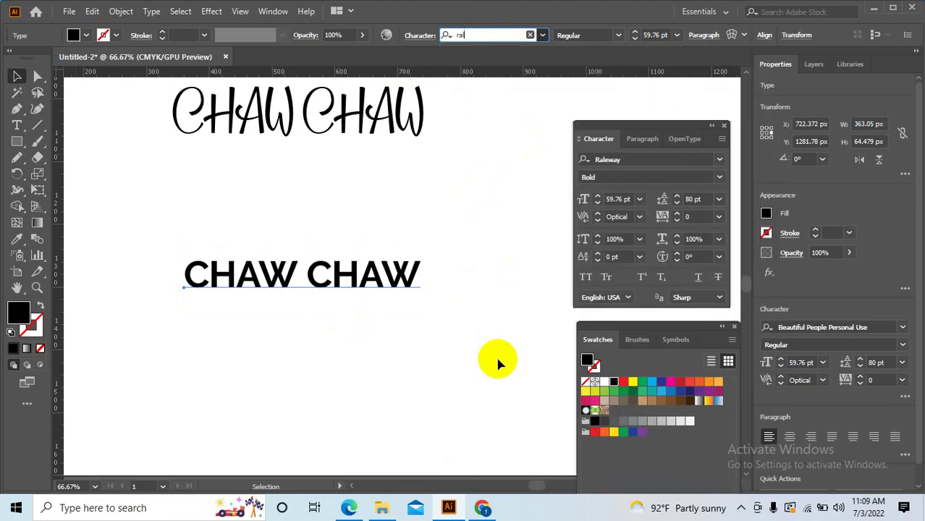
pyautogui.click(378, 326)
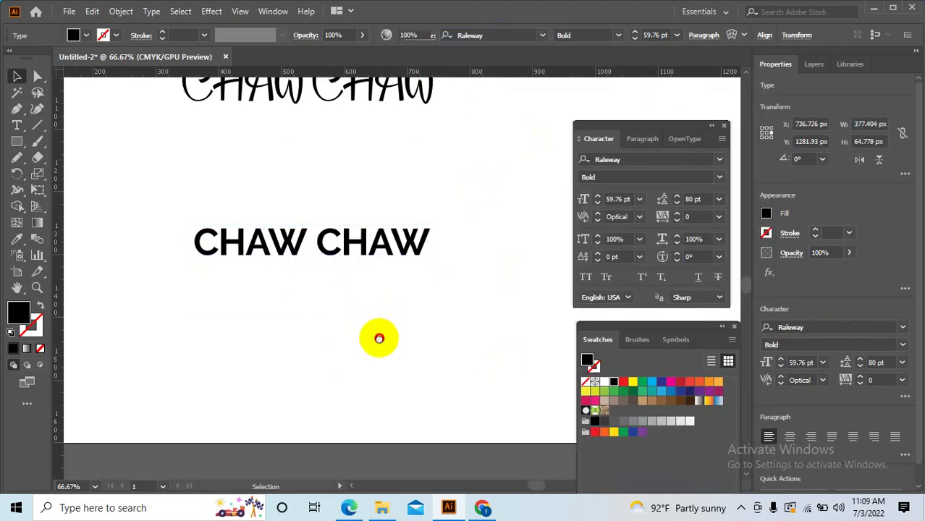
pyautogui.scroll(1, 382, 330)
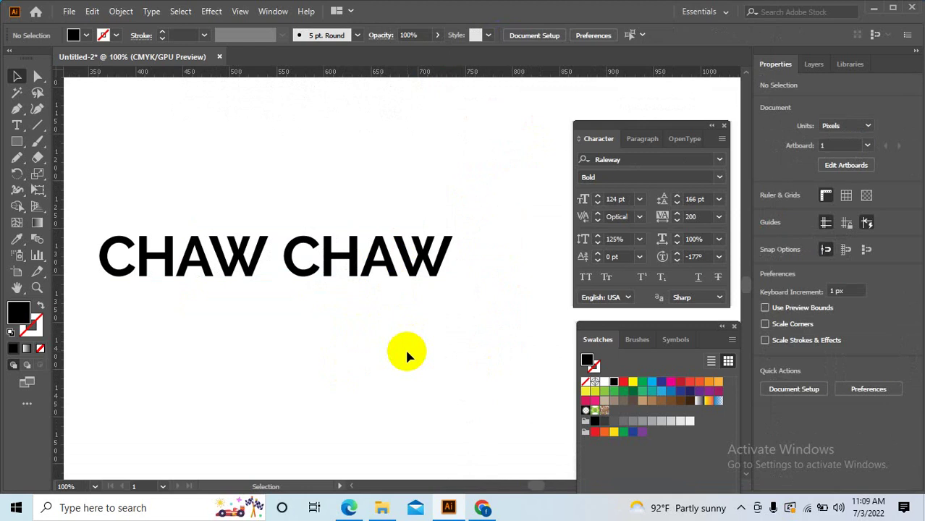
# Edit the CHAW CHAW text and select just the A of the first CHAW.
pyautogui.doubleClick(210, 255)
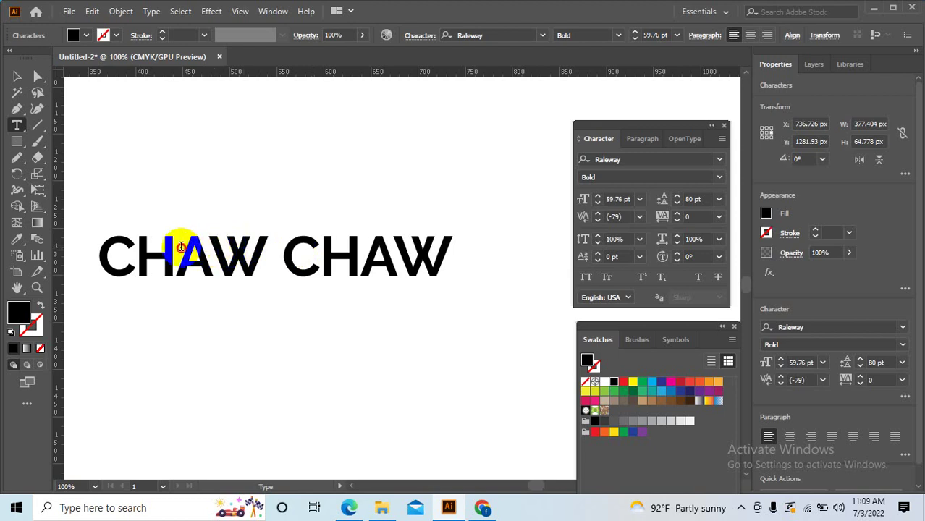
pyautogui.moveTo(179, 247); pyautogui.dragTo(210, 250)
pyautogui.click(182, 243)
pyautogui.moveTo(181, 244); pyautogui.dragTo(195, 250)
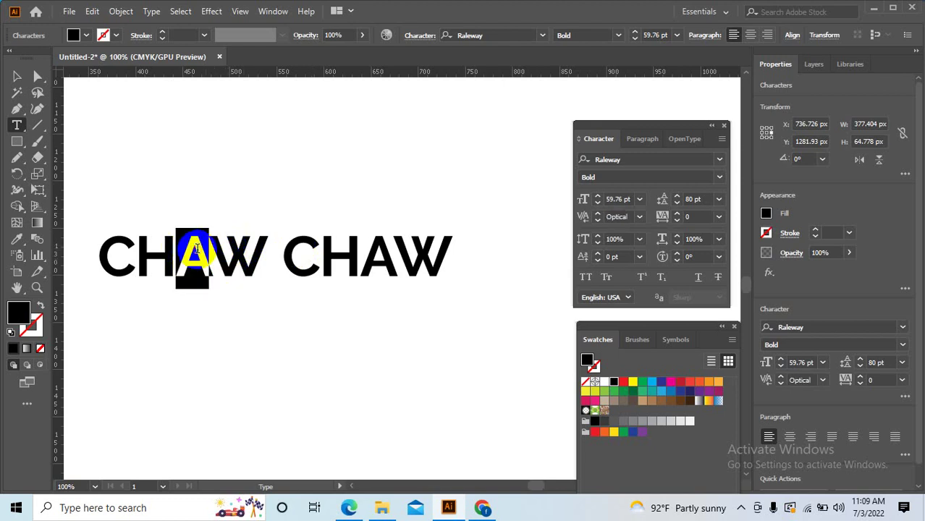
pyautogui.click(196, 248)
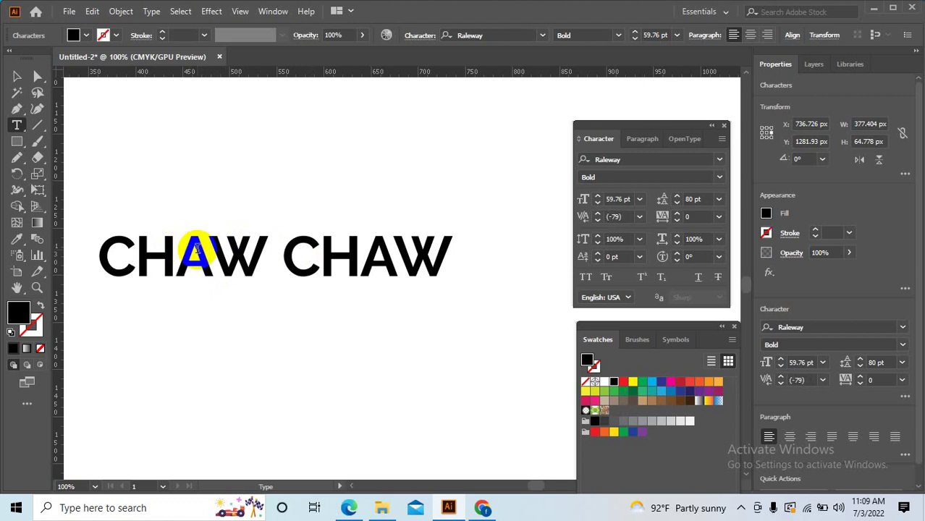
pyautogui.moveTo(209, 250); pyautogui.dragTo(182, 249)
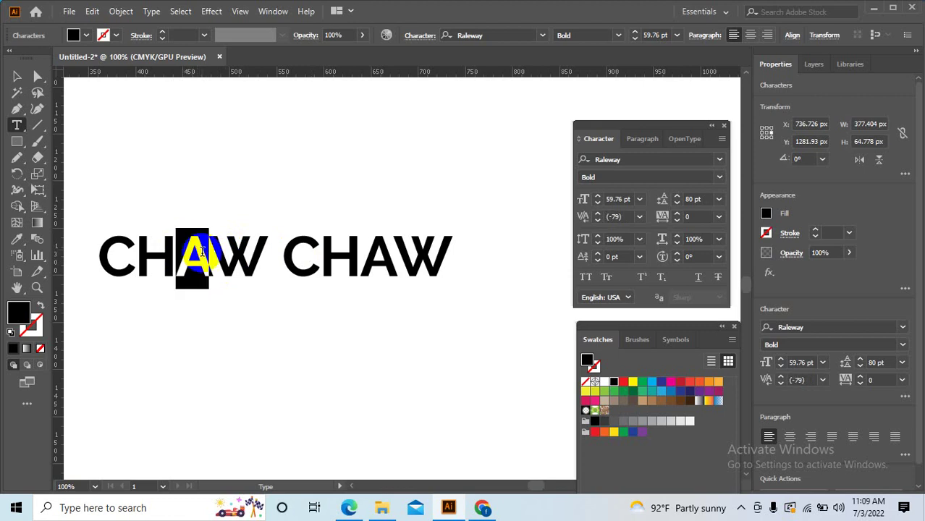
# Set the selected A's Character Rotation to 10°, then adjust it to about -25°.
pyautogui.click(693, 257)
pyautogui.write('10')
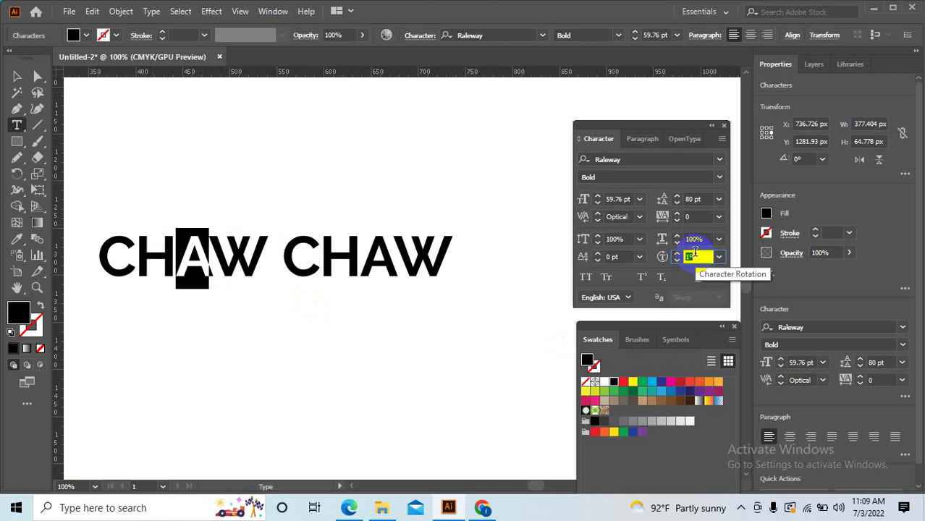
pyautogui.press('Return')
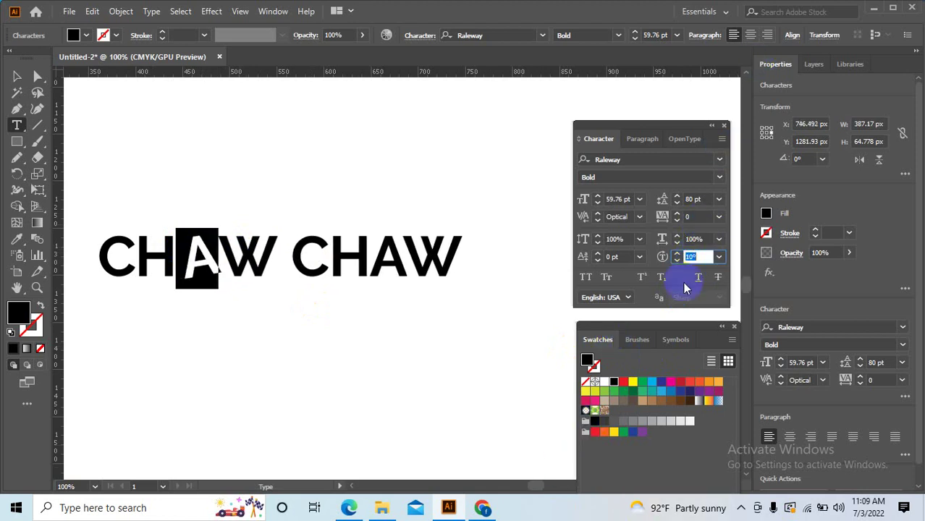
pyautogui.scroll(-8, 700, 256)
pyautogui.scroll(-8, 701, 256)
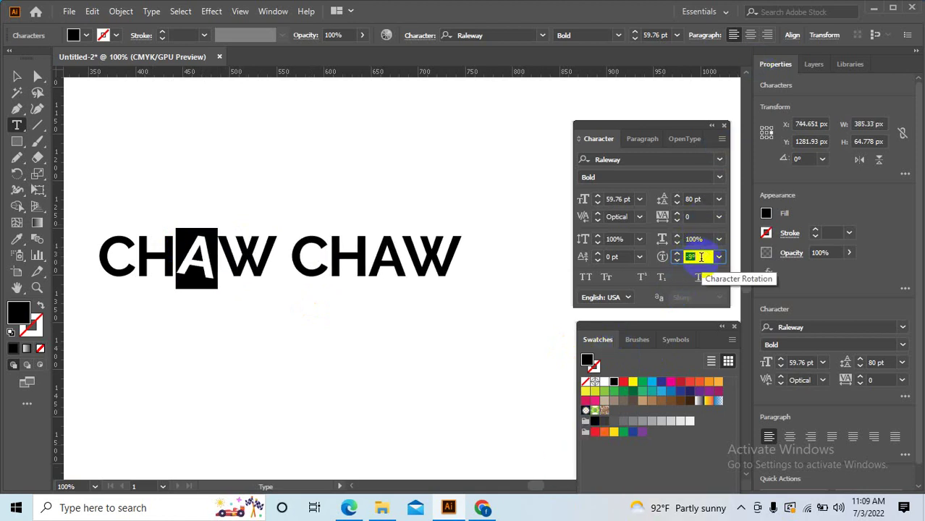
pyautogui.scroll(-8, 701, 257)
pyautogui.scroll(-8, 701, 256)
pyautogui.scroll(3, 701, 256)
pyautogui.scroll(6, 701, 257)
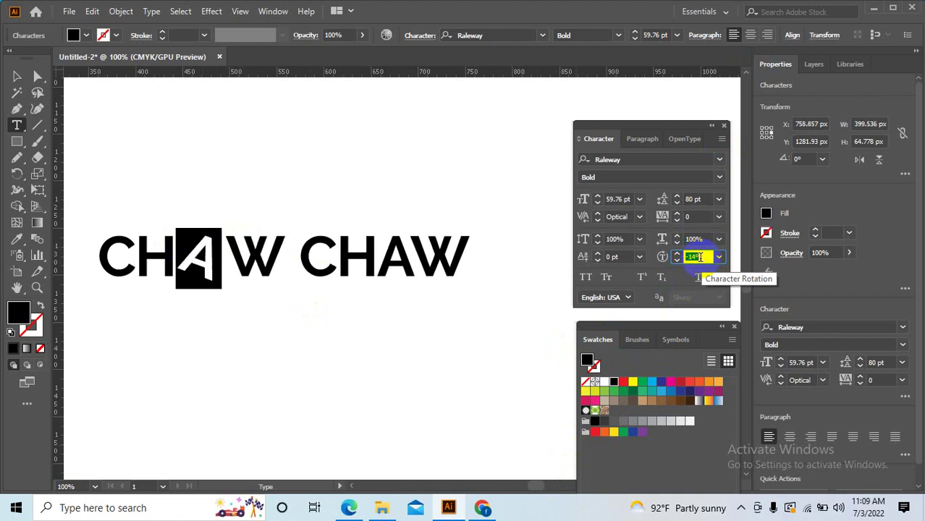
pyautogui.scroll(8, 701, 257)
pyautogui.scroll(8, 700, 257)
pyautogui.scroll(9, 700, 257)
pyautogui.scroll(9, 700, 257)
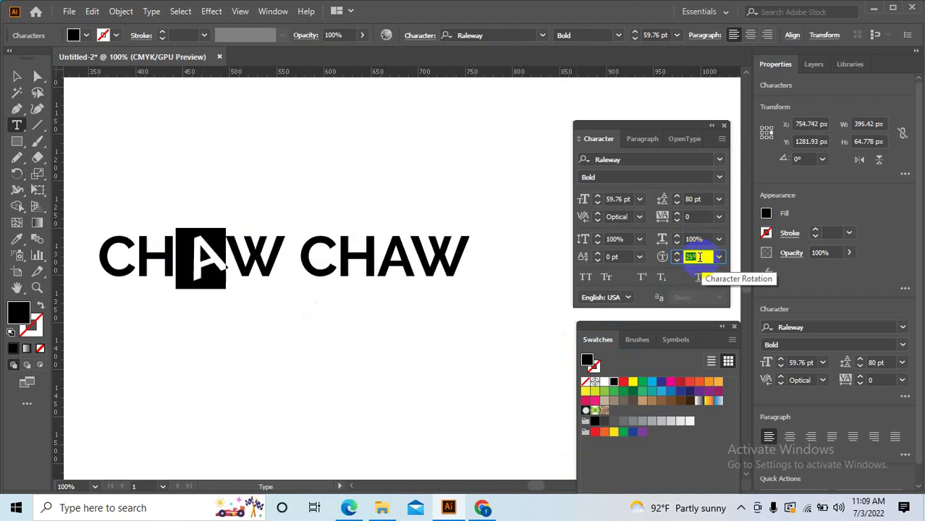
pyautogui.scroll(8, 700, 257)
pyautogui.scroll(-5, 699, 257)
pyautogui.scroll(-8, 699, 257)
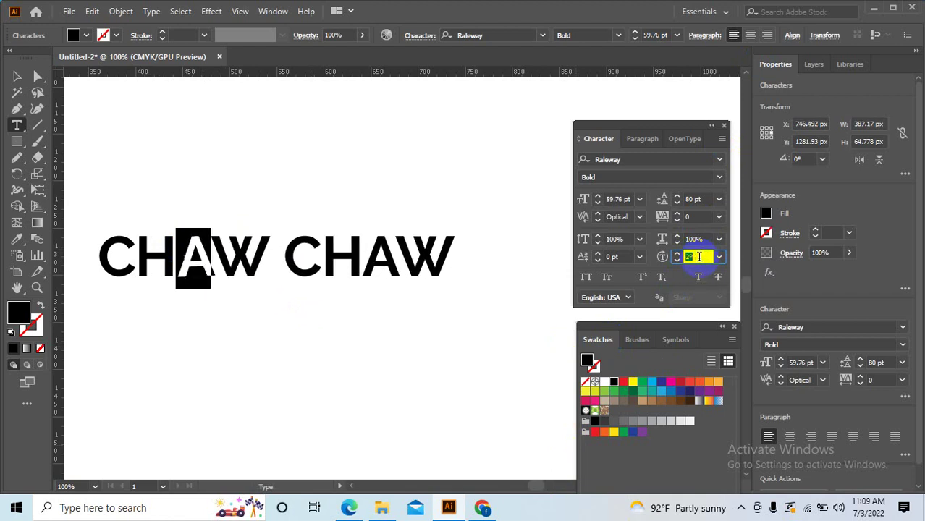
pyautogui.scroll(-3, 699, 257)
pyautogui.scroll(-5, 699, 257)
pyautogui.scroll(-8, 699, 257)
pyautogui.scroll(-6, 699, 257)
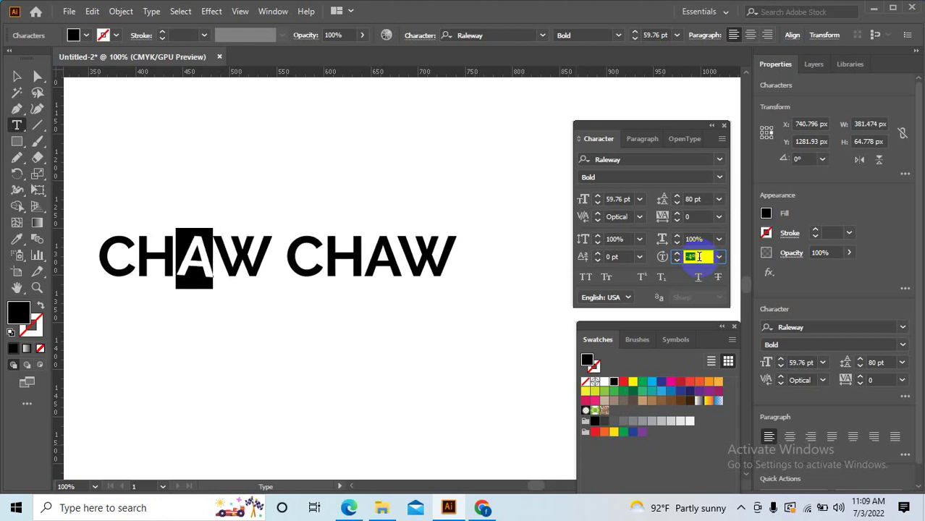
pyautogui.scroll(-10, 699, 257)
pyautogui.scroll(-10, 700, 257)
pyautogui.scroll(-6, 699, 257)
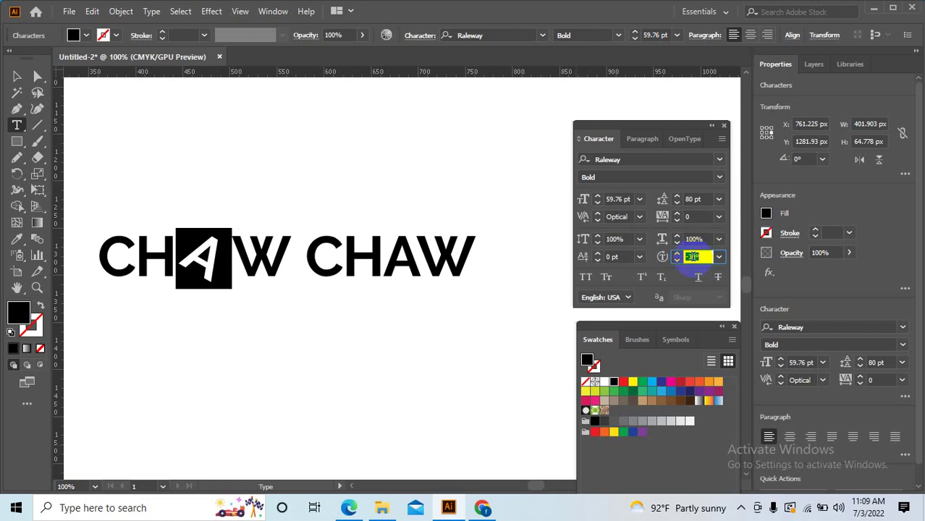
pyautogui.scroll(4, 693, 257)
pyautogui.scroll(4, 693, 257)
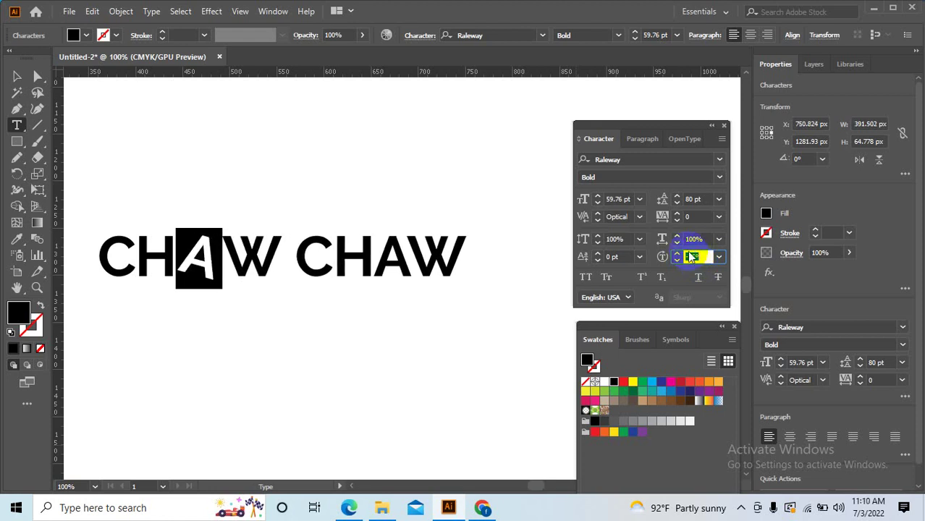
# Set the tracking of the letters H through W in the first CHAW to -65.
pyautogui.click(168, 261)
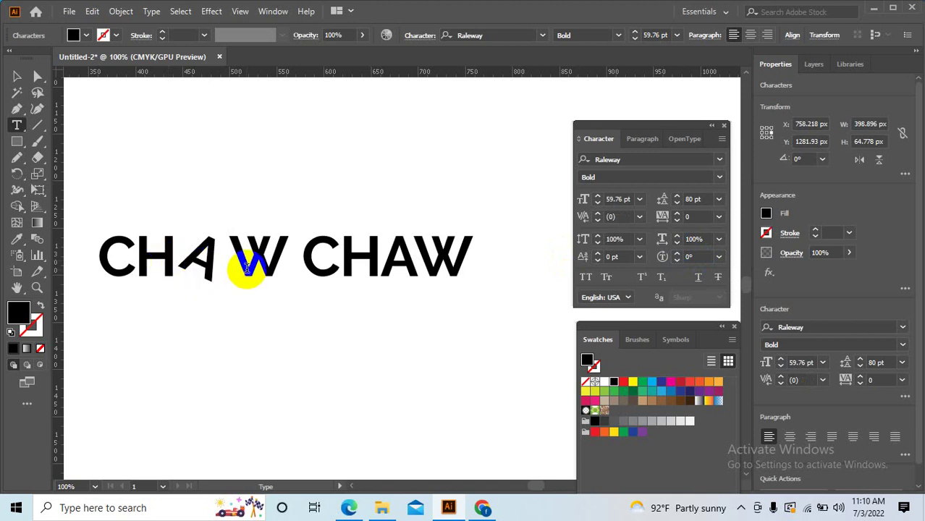
pyautogui.moveTo(278, 258); pyautogui.dragTo(138, 261)
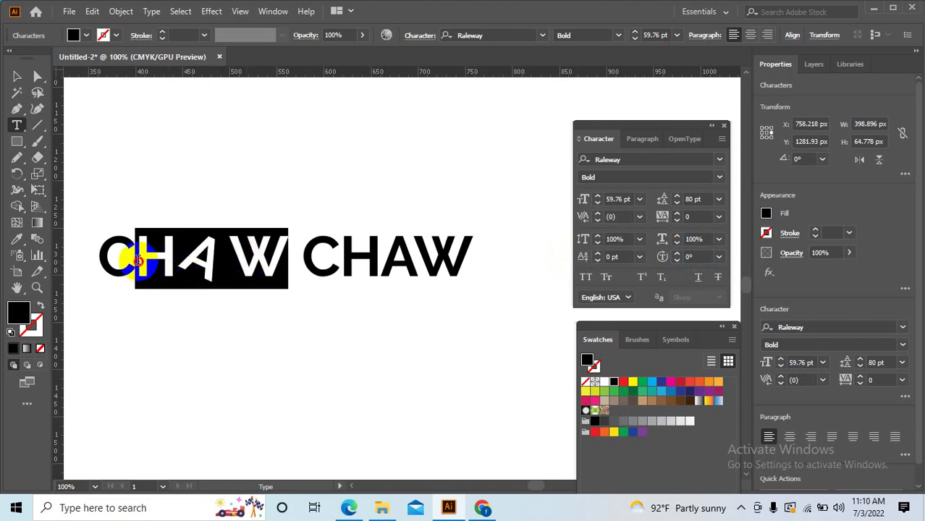
pyautogui.click(698, 243)
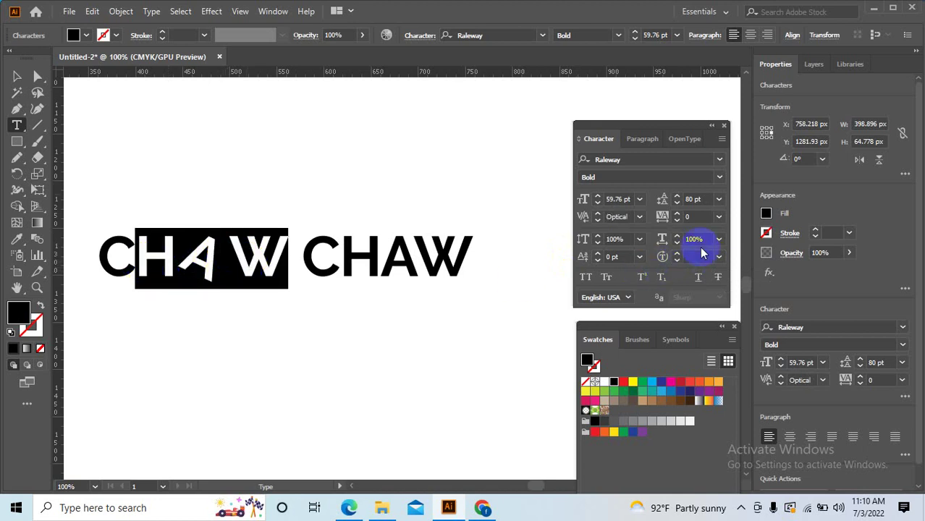
pyautogui.click(699, 216)
pyautogui.write('-5')
pyautogui.press('Return')
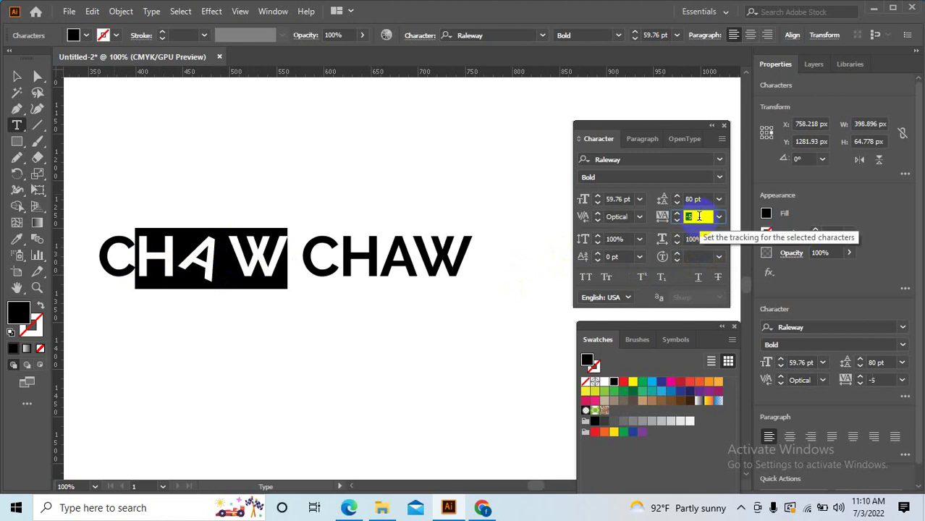
pyautogui.scroll(-8, 700, 217)
pyautogui.scroll(-8, 700, 216)
pyautogui.scroll(-8, 700, 216)
pyautogui.scroll(-9, 699, 217)
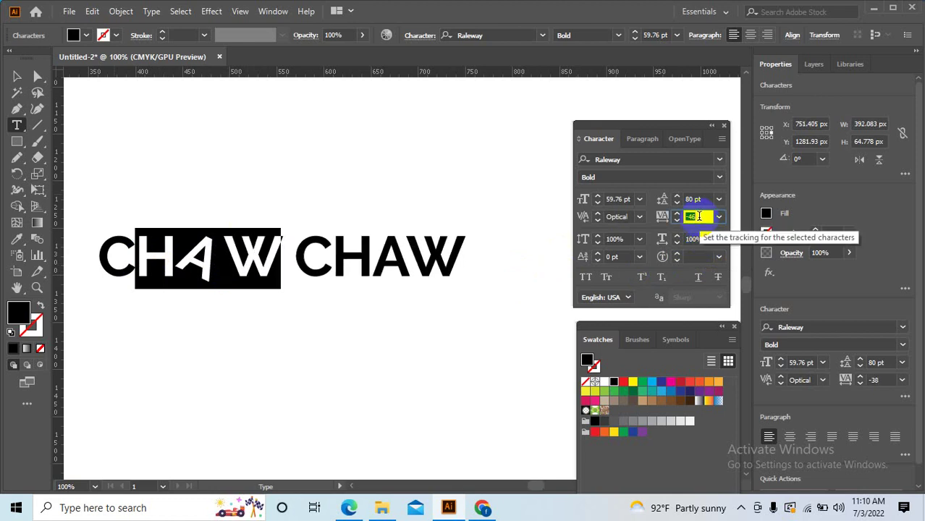
pyautogui.scroll(-14, 700, 216)
pyautogui.scroll(-13, 699, 216)
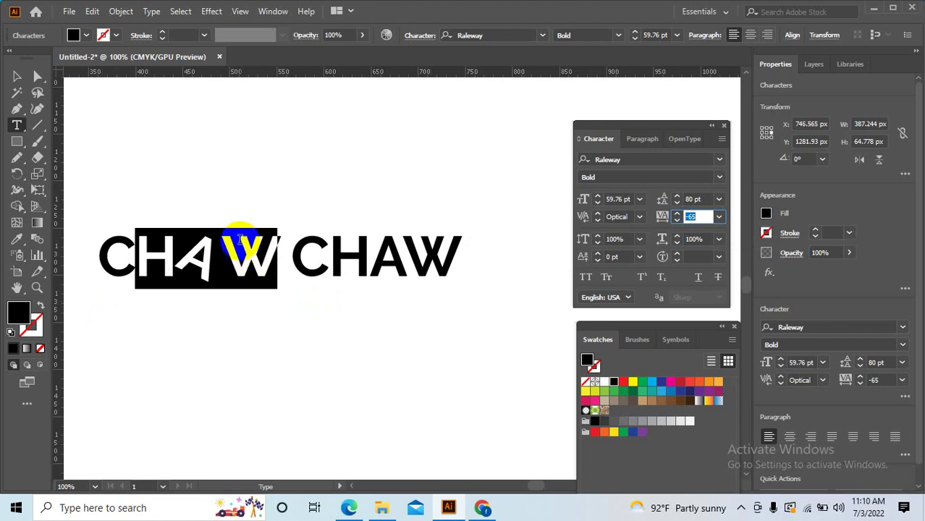
# Tighten the first CHAW's A and W to -153 tracking, then select the second CHAW's H.
pyautogui.click(241, 241)
pyautogui.moveTo(194, 244); pyautogui.dragTo(277, 244)
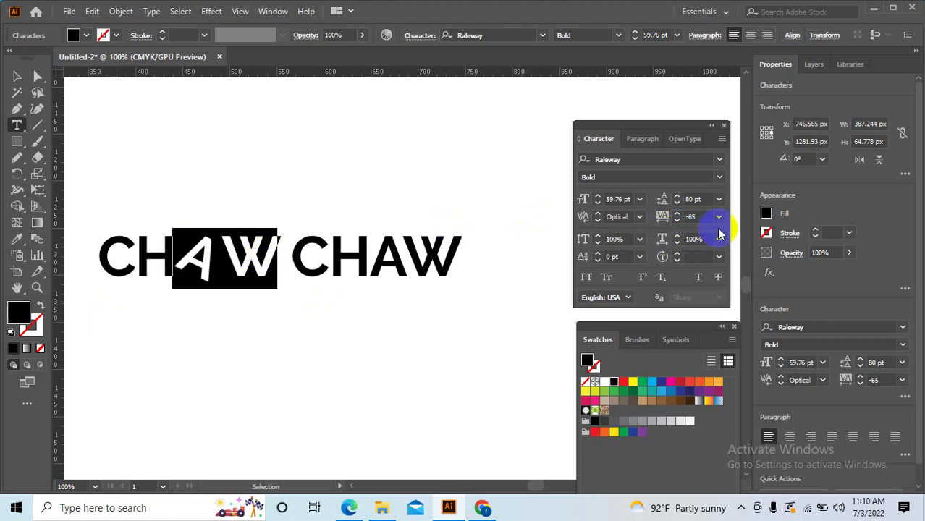
pyautogui.click(695, 217)
pyautogui.scroll(-3, 701, 215)
pyautogui.scroll(-11, 701, 215)
pyautogui.scroll(-11, 703, 213)
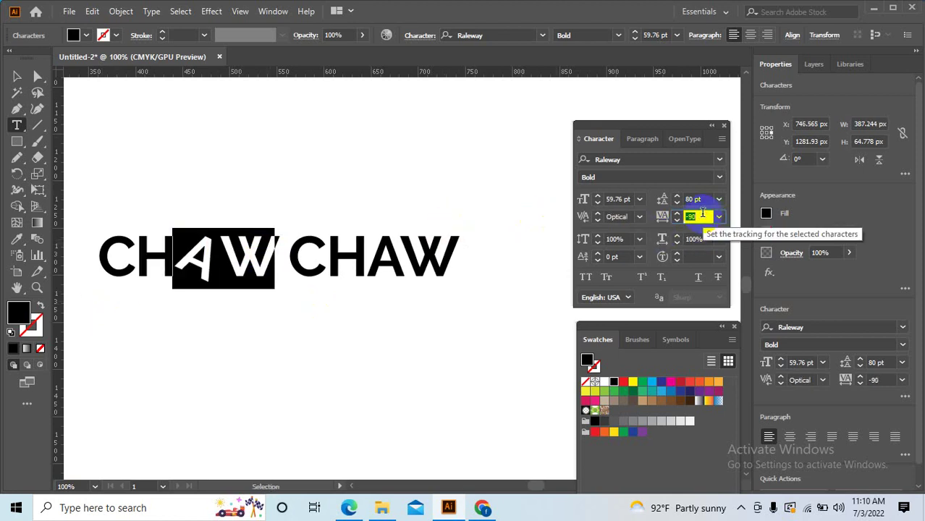
pyautogui.scroll(-10, 702, 213)
pyautogui.scroll(-12, 702, 212)
pyautogui.scroll(-6, 702, 212)
pyautogui.scroll(-12, 702, 213)
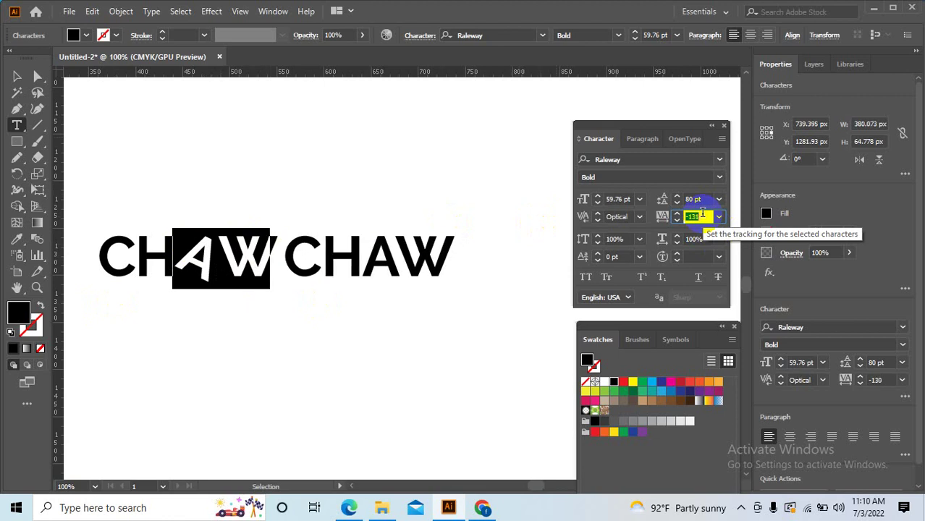
pyautogui.scroll(-8, 702, 213)
pyautogui.scroll(-8, 702, 213)
pyautogui.scroll(-7, 703, 213)
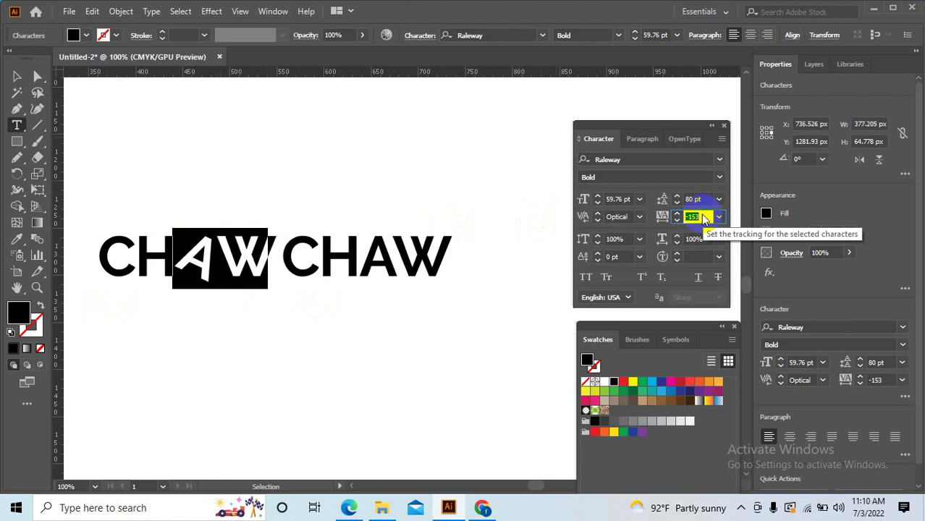
pyautogui.click(348, 257)
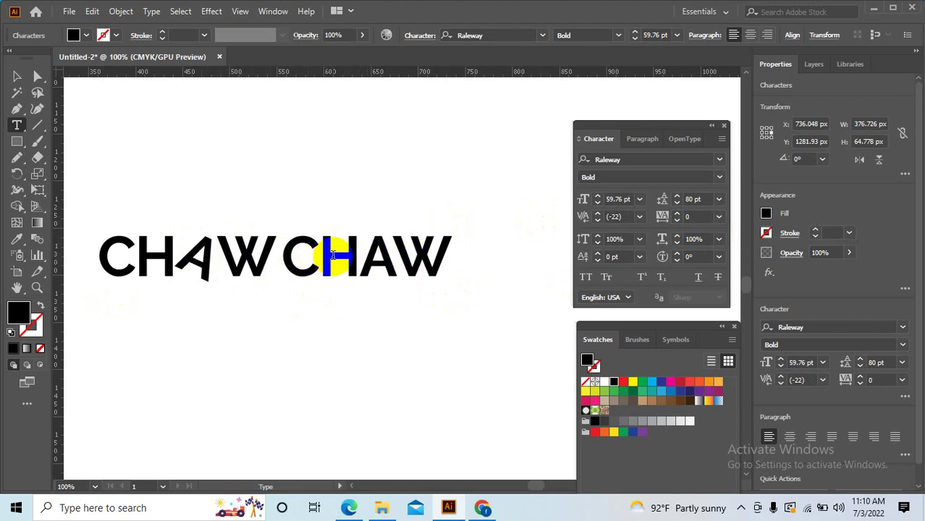
pyautogui.moveTo(333, 255); pyautogui.dragTo(360, 256)
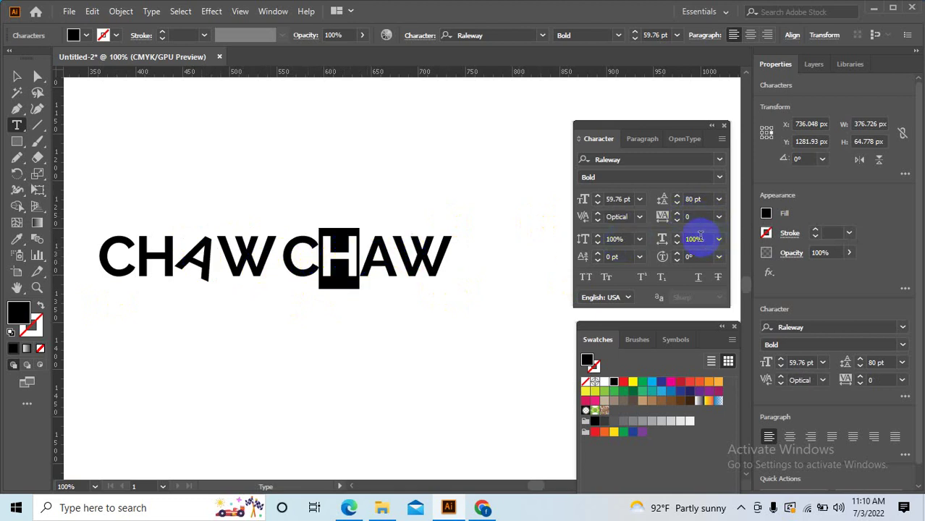
# Give the second CHAW's H tracking 19 and a 23° character rotation.
pyautogui.click(693, 212)
pyautogui.write('7')
pyautogui.press('Return')
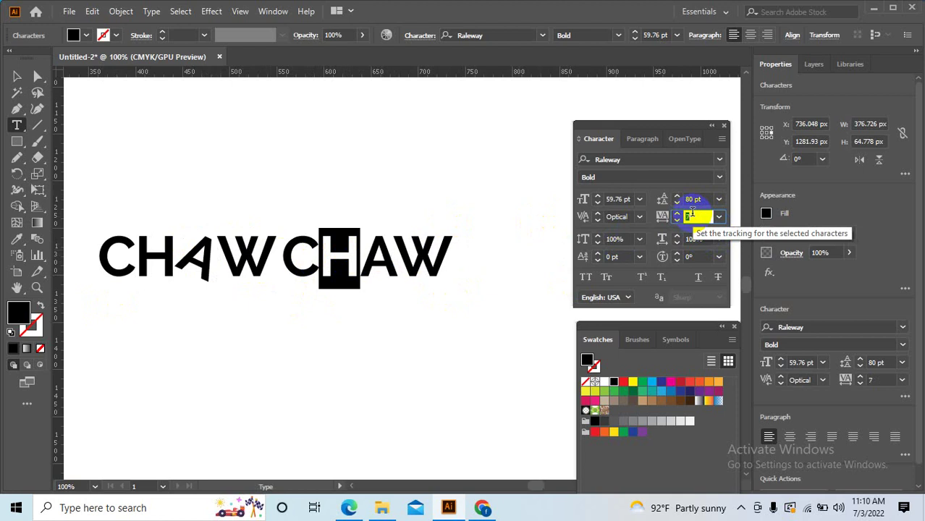
pyautogui.write('19')
pyautogui.press('Return')
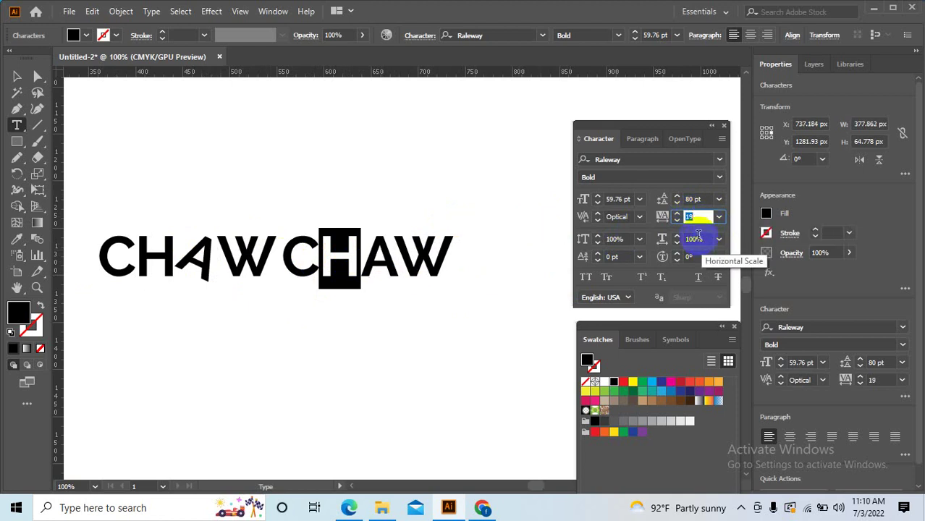
pyautogui.click(696, 257)
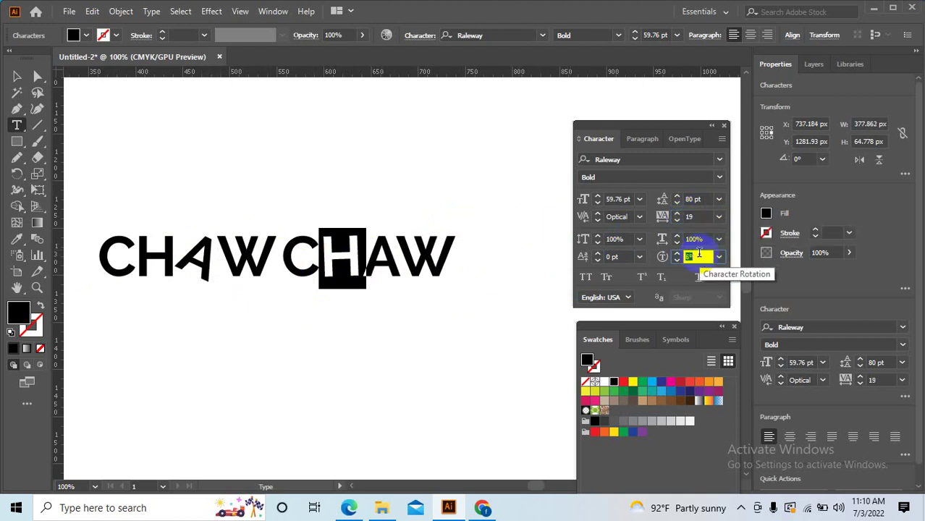
pyautogui.write('14')
pyautogui.press('Return')
pyautogui.write('23')
pyautogui.press('Return')
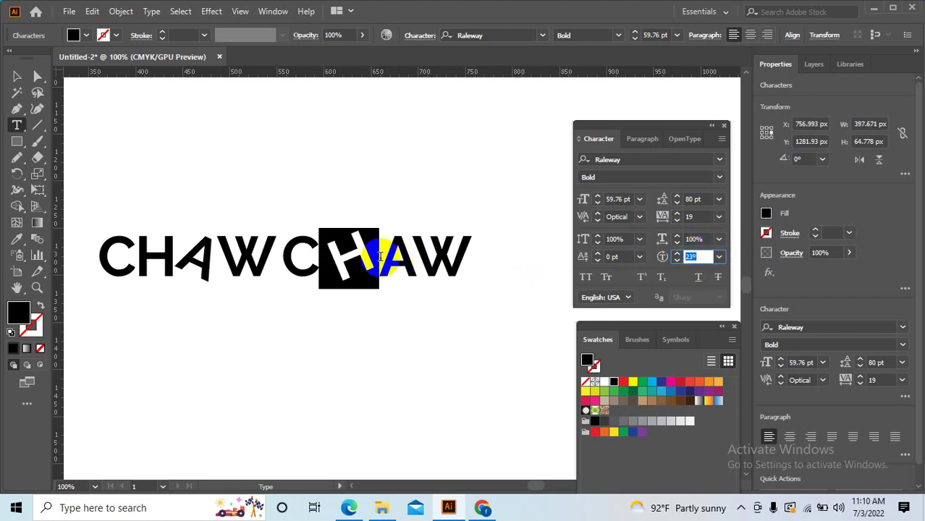
# Set the second CHAW's C, H and A letters to -61 tracking and finish editing.
pyautogui.moveTo(411, 254); pyautogui.dragTo(293, 251)
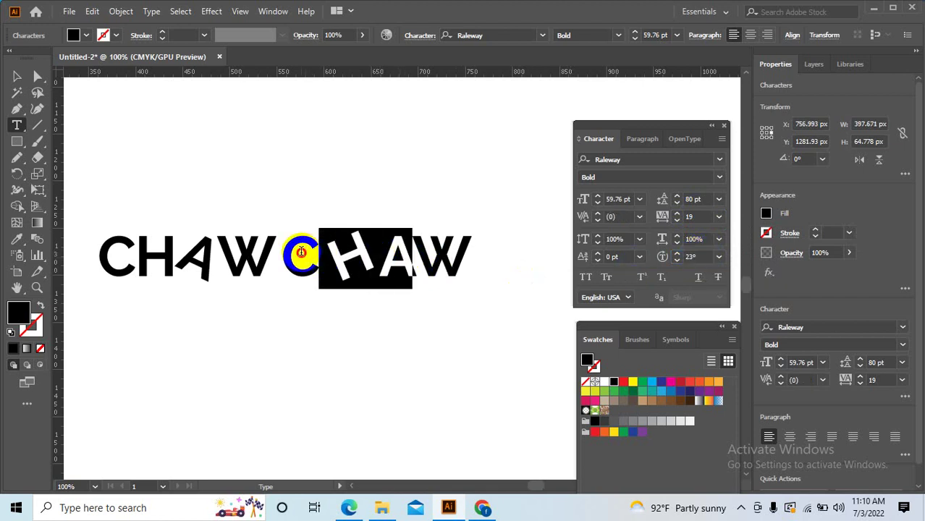
pyautogui.click(697, 238)
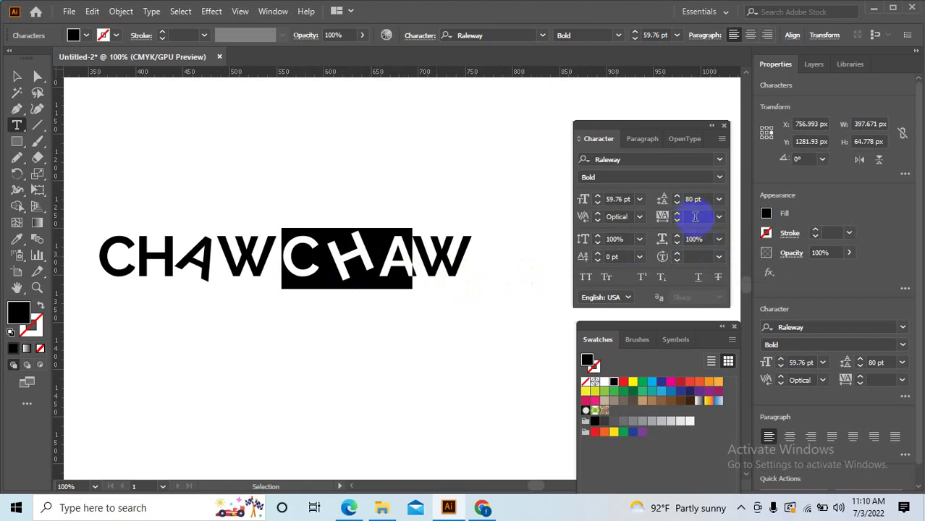
pyautogui.click(695, 217)
pyautogui.write('6')
pyautogui.press('Return')
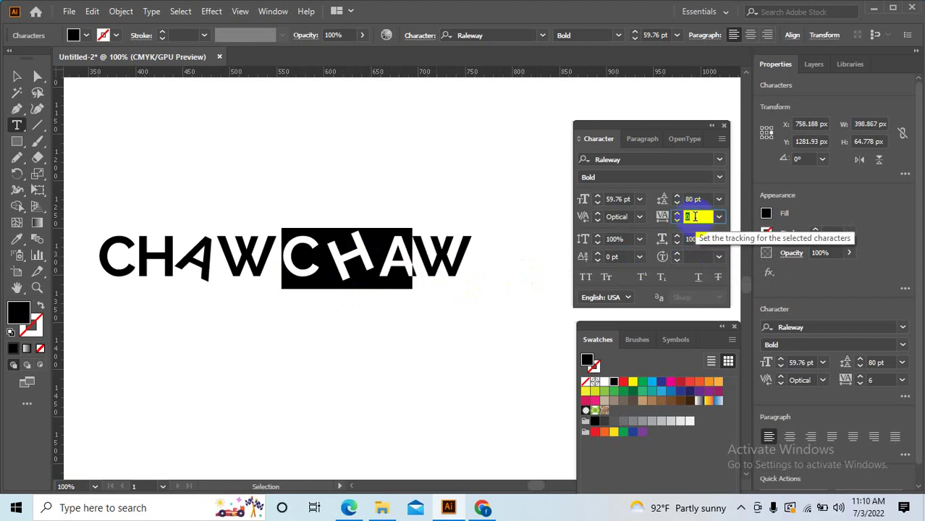
pyautogui.scroll(-10, 695, 216)
pyautogui.scroll(-10, 695, 217)
pyautogui.scroll(-10, 695, 217)
pyautogui.scroll(-12, 695, 217)
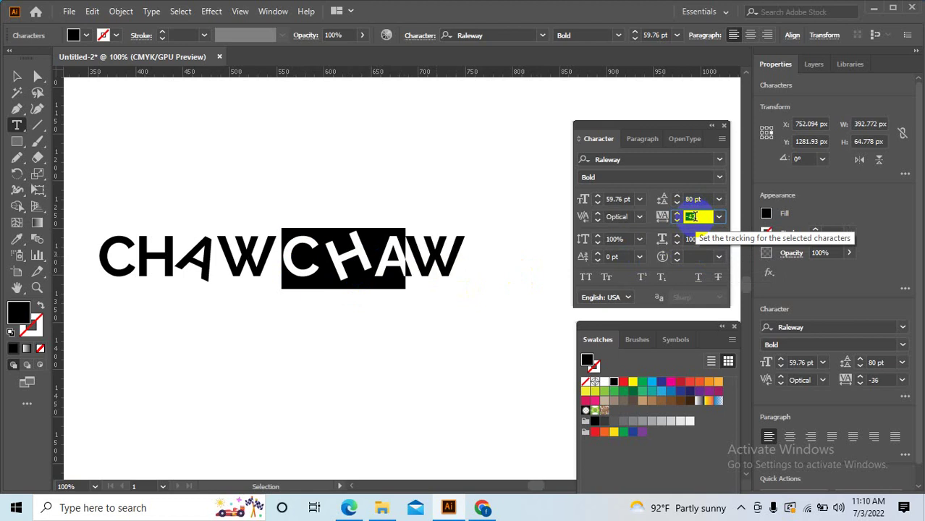
pyautogui.scroll(-7, 691, 216)
pyautogui.scroll(-6, 691, 216)
pyautogui.scroll(-6, 691, 217)
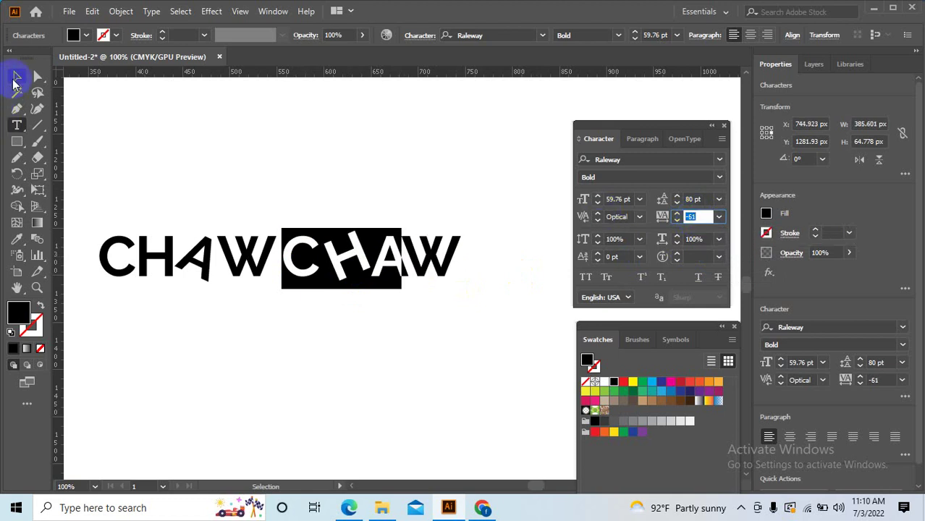
pyautogui.click(16, 77)
pyautogui.click(391, 149)
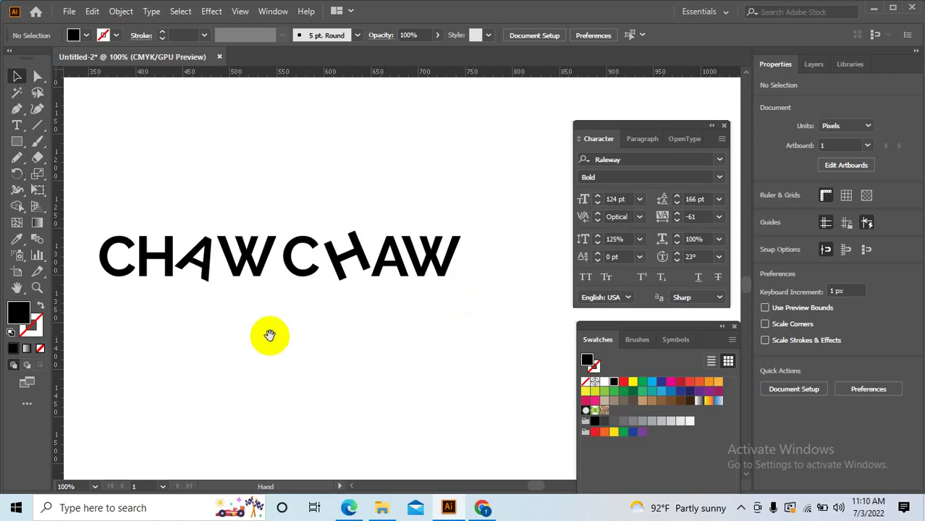
# Rotate the first CHAW's A to about -128° in the Character Rotation field.
pyautogui.moveTo(268, 335); pyautogui.dragTo(402, 330)
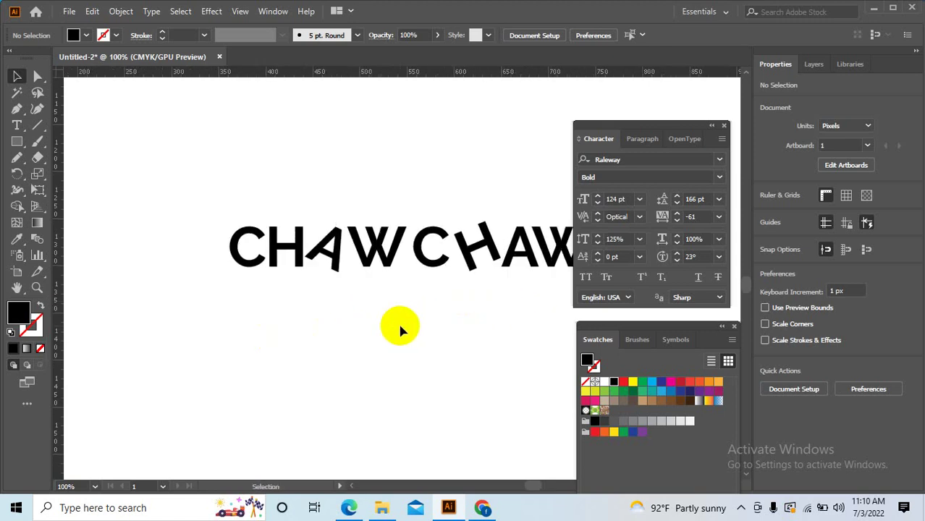
pyautogui.doubleClick(327, 253)
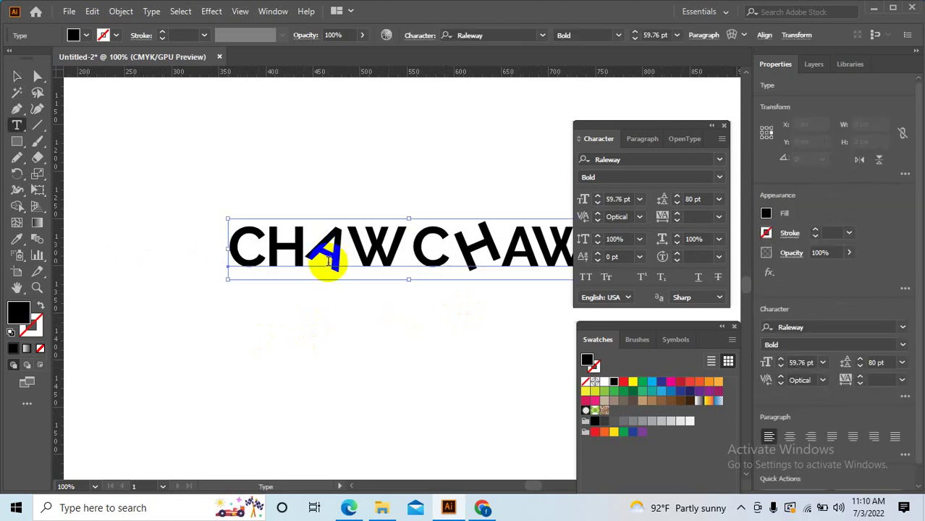
pyautogui.moveTo(302, 250); pyautogui.dragTo(348, 250)
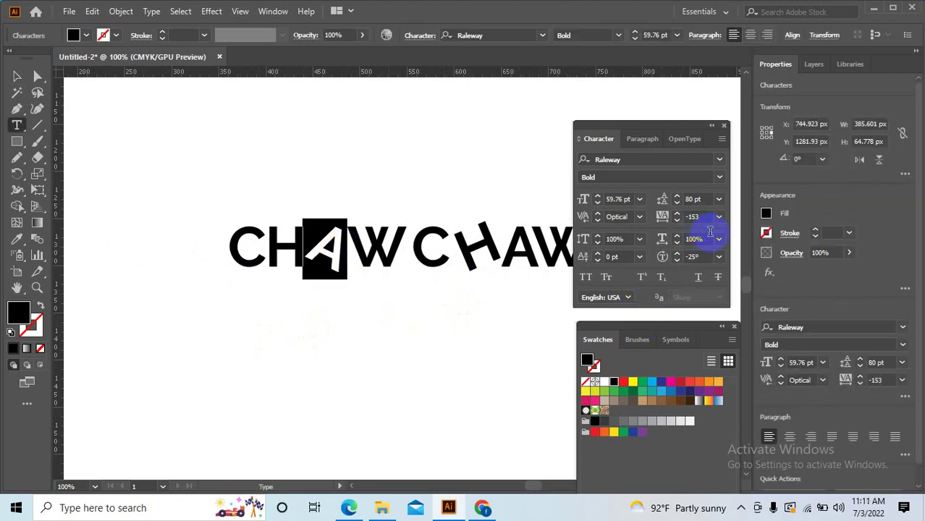
pyautogui.click(701, 257)
pyautogui.scroll(-7, 704, 256)
pyautogui.scroll(-12, 706, 257)
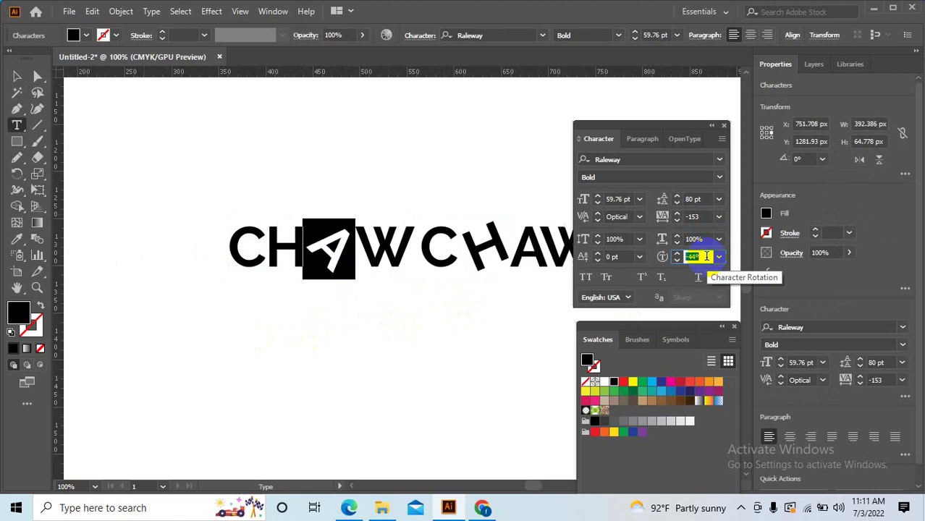
pyautogui.scroll(-10, 706, 256)
pyautogui.scroll(-12, 706, 256)
pyautogui.scroll(-10, 706, 257)
pyautogui.scroll(-11, 706, 256)
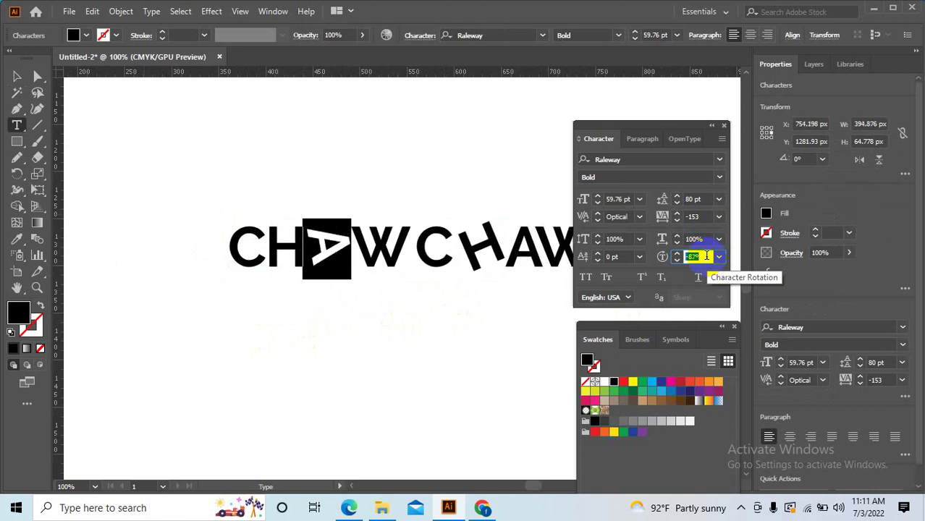
pyautogui.scroll(-10, 706, 257)
pyautogui.scroll(-10, 705, 256)
pyautogui.scroll(-10, 706, 256)
pyautogui.scroll(-10, 706, 256)
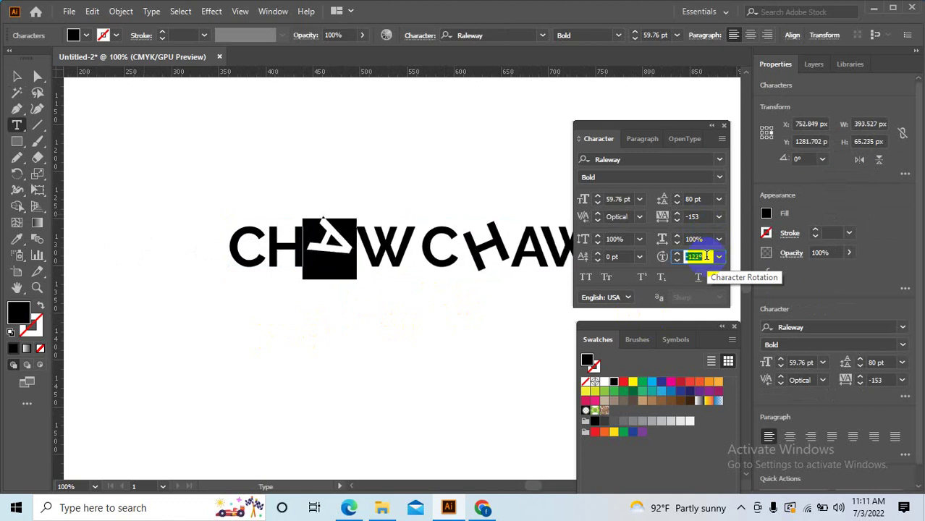
pyautogui.click(17, 75)
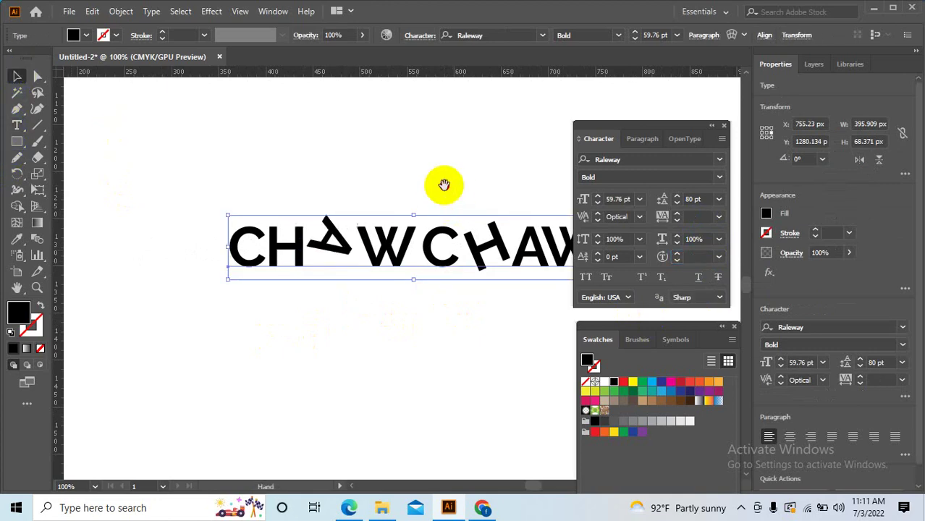
pyautogui.moveTo(444, 185); pyautogui.dragTo(346, 207)
pyautogui.scroll(-3, 357, 322)
pyautogui.scroll(1, 357, 319)
# Zoom and pan around the artwork to review the CHAW CHAW text.
pyautogui.scroll(1, 357, 316)
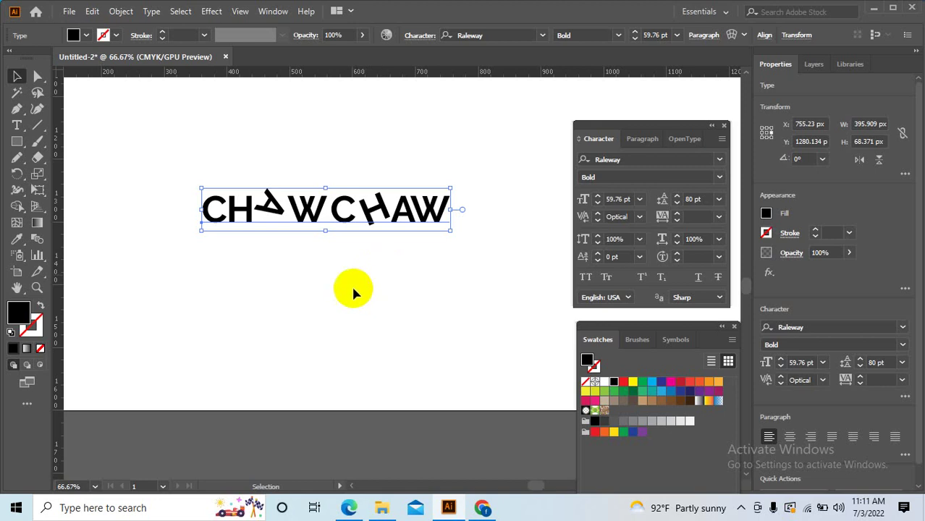
pyautogui.scroll(2, 279, 203)
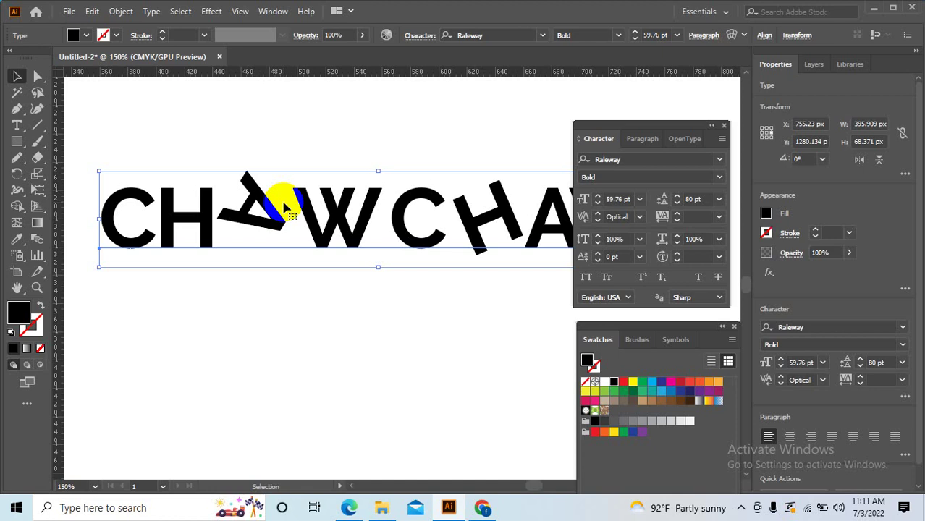
pyautogui.scroll(-5, 301, 299)
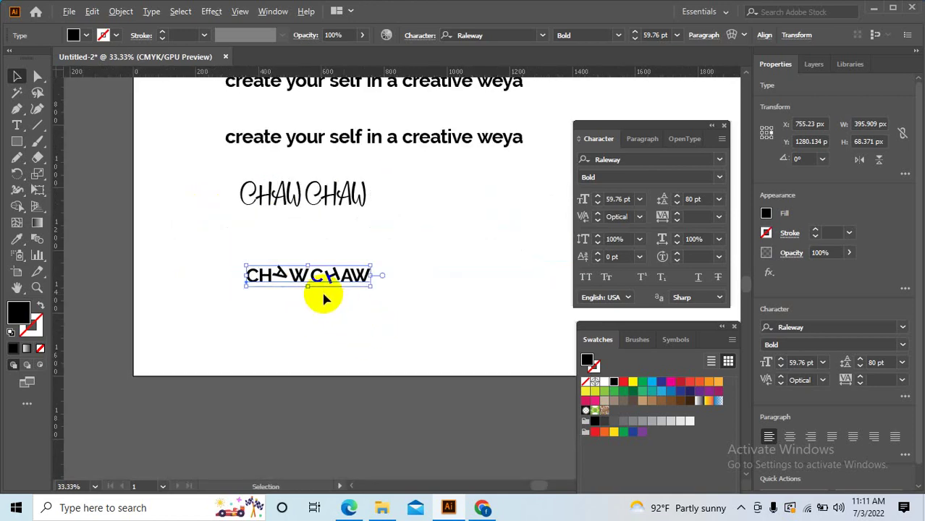
pyautogui.scroll(4, 323, 295)
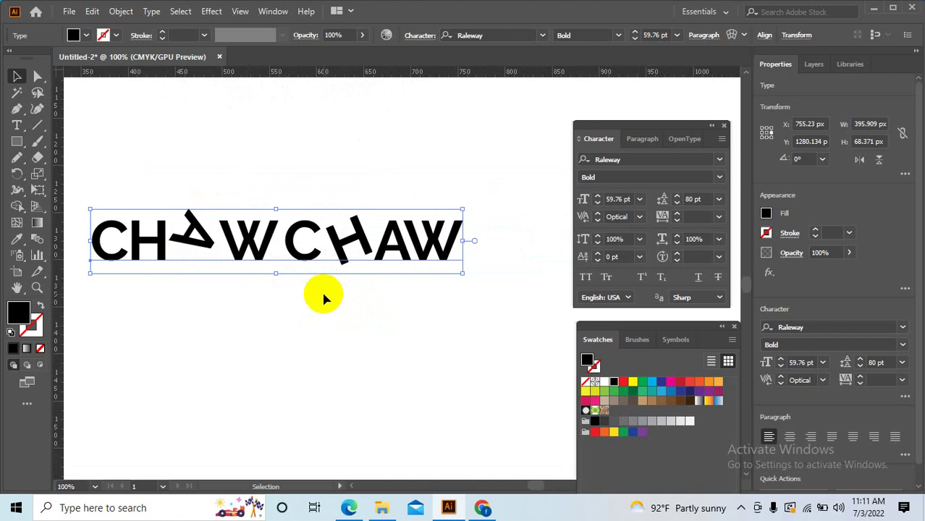
pyautogui.click(340, 337)
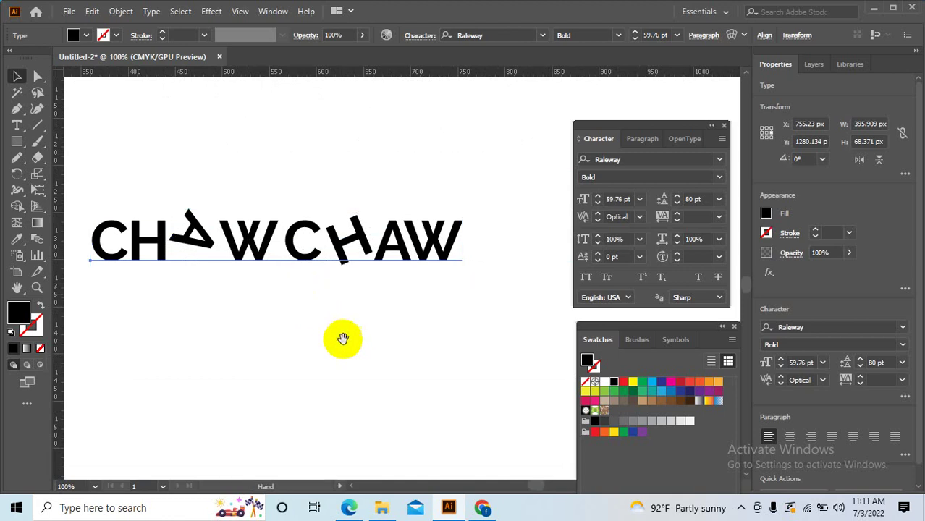
pyautogui.moveTo(340, 338); pyautogui.dragTo(375, 328)
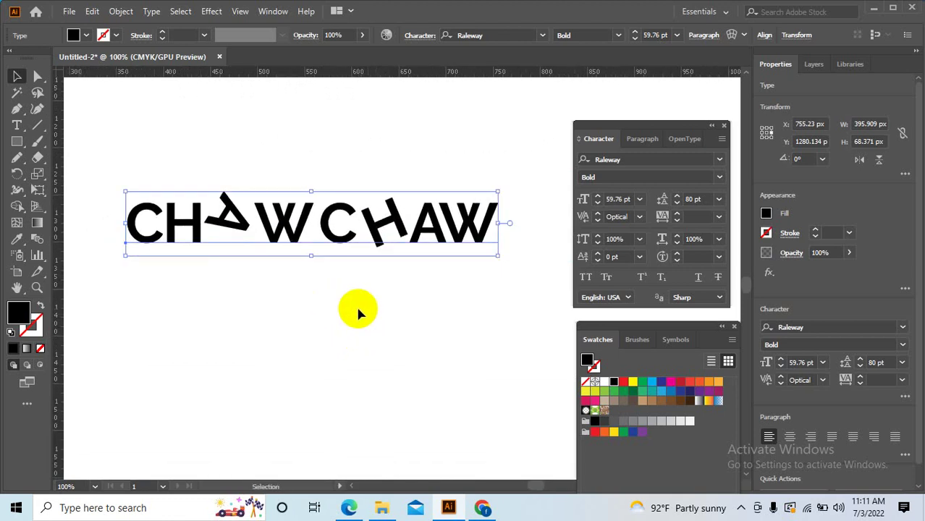
pyautogui.moveTo(384, 331)
pyautogui.mouseDown()
pyautogui.moveTo(393, 347)
pyautogui.moveTo(397, 334)
pyautogui.mouseUp()
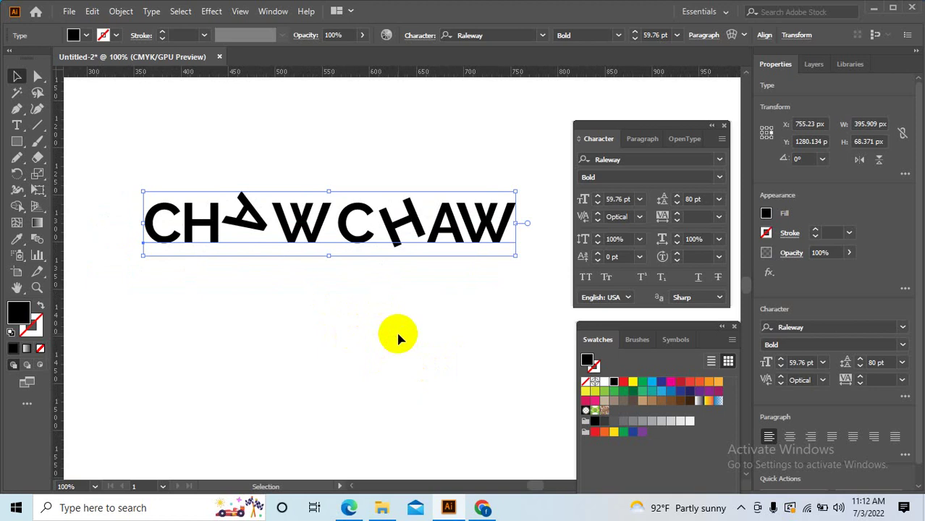
# Select the CHAWCHAW text object and drag it up near the top of the artboard.
pyautogui.press('t')
pyautogui.click(241, 237)
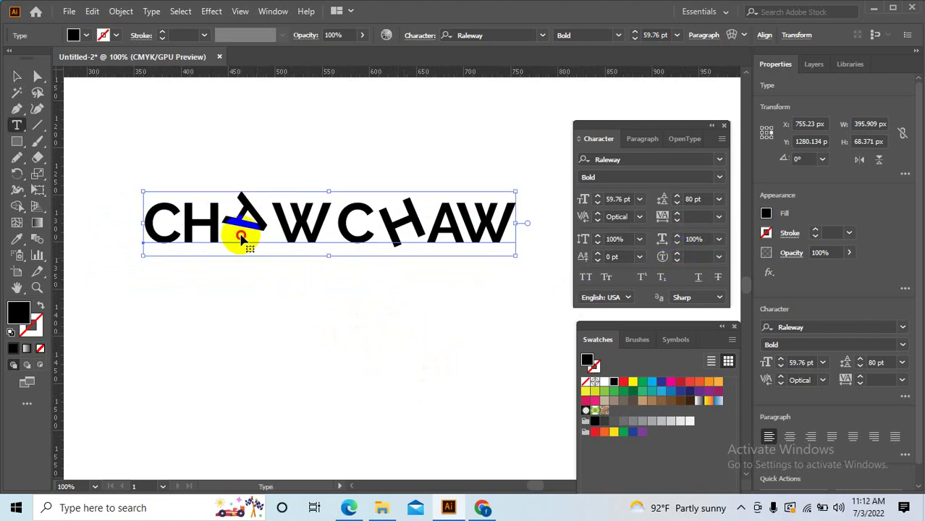
pyautogui.click(347, 320)
pyautogui.click(17, 76)
pyautogui.click(202, 182)
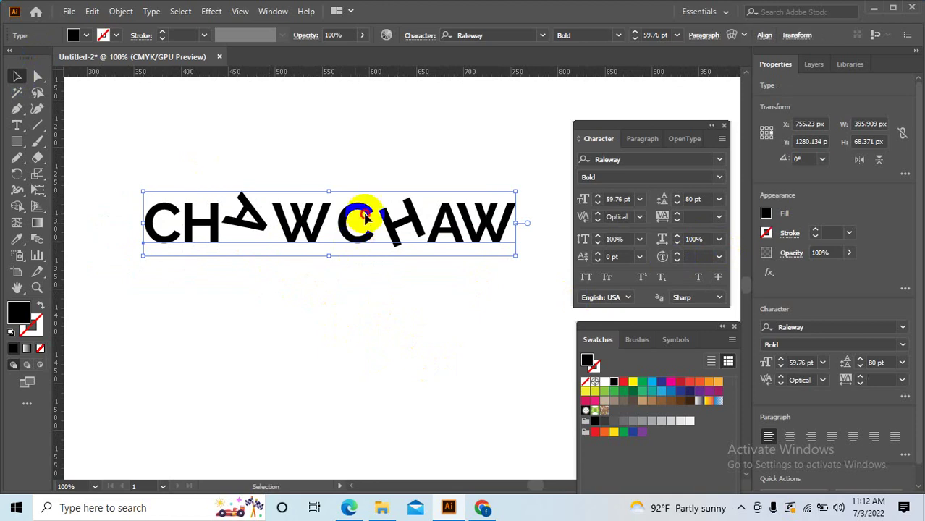
pyautogui.moveTo(366, 217); pyautogui.dragTo(523, 221)
pyautogui.moveTo(458, 227); pyautogui.dragTo(343, 140)
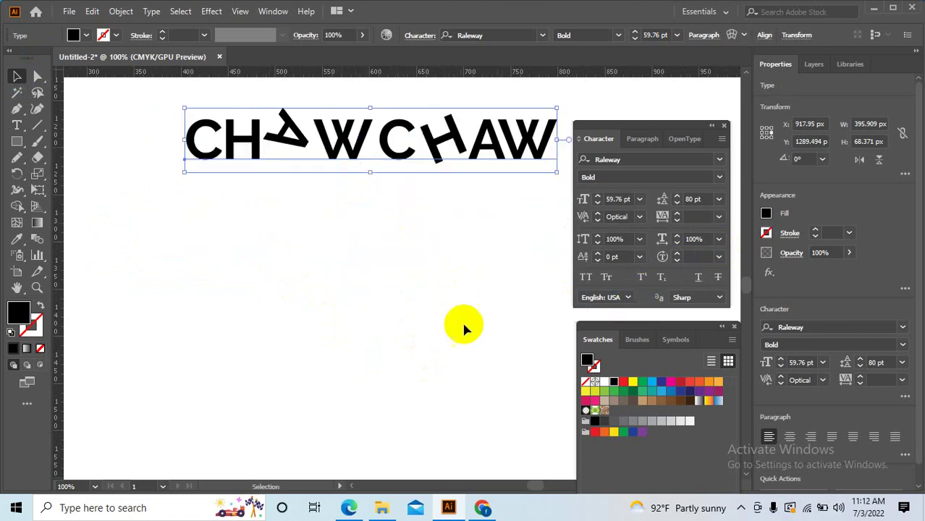
pyautogui.hscroll(2, 434, 319)
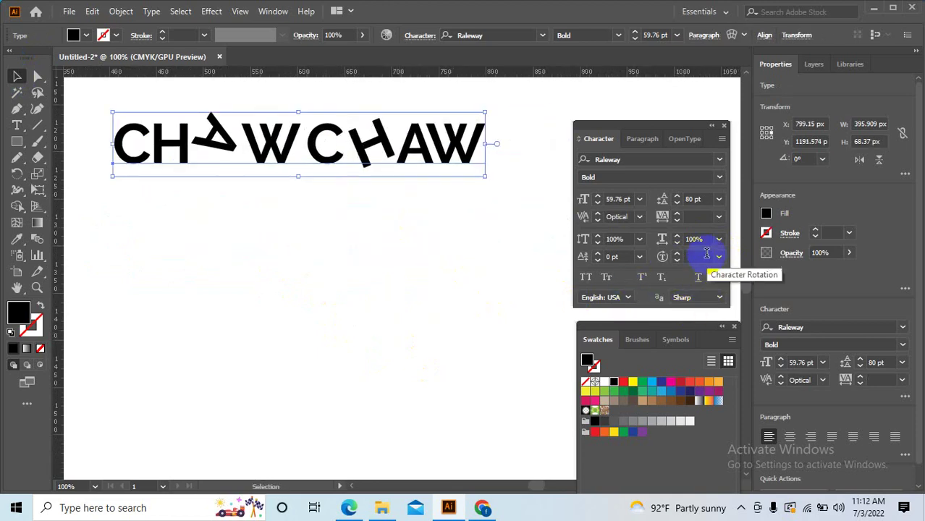
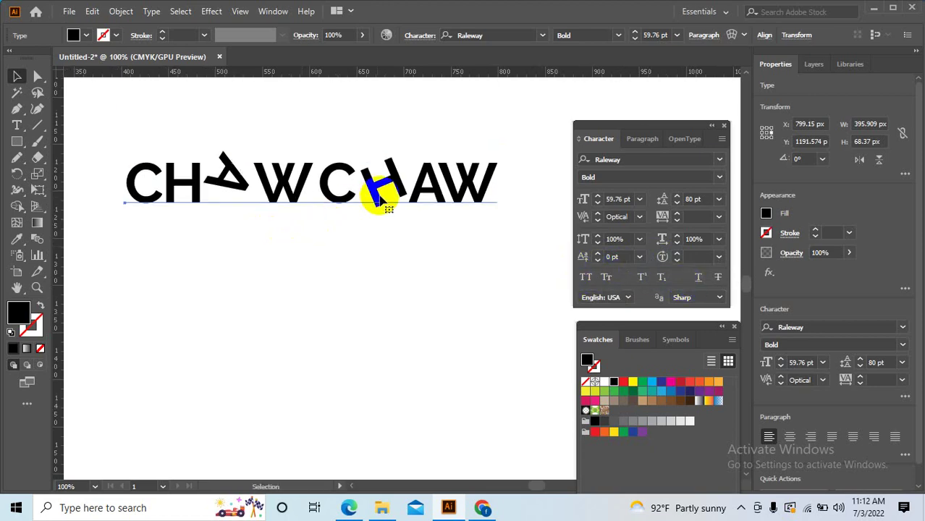
# Delete the bold CHAWCHAW sample text from the artboard.
pyautogui.scroll(-4, 376, 199)
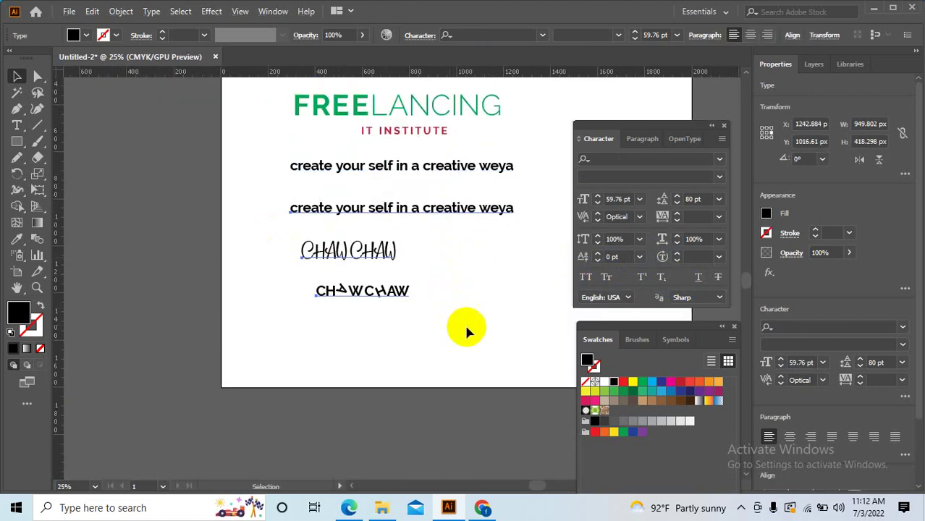
pyautogui.click(378, 208)
pyautogui.scroll(2, 457, 346)
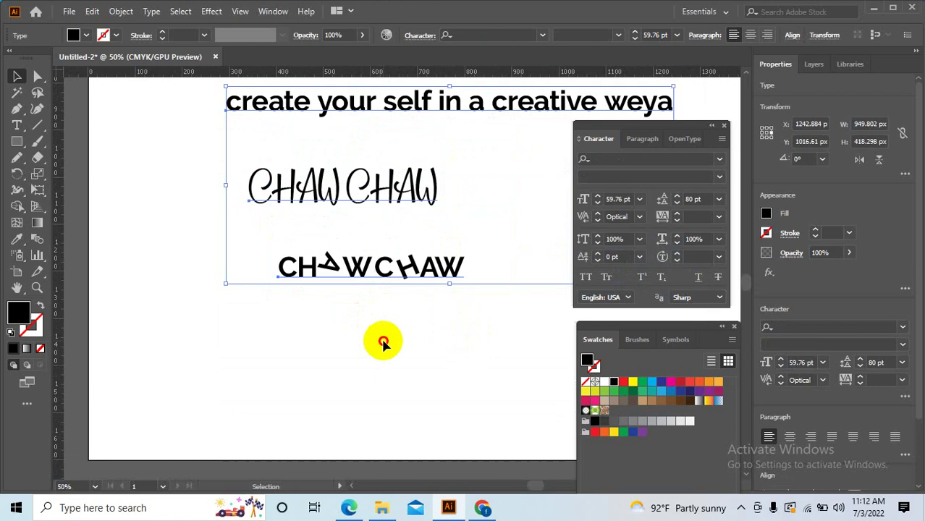
pyautogui.click(401, 273)
pyautogui.press('Delete')
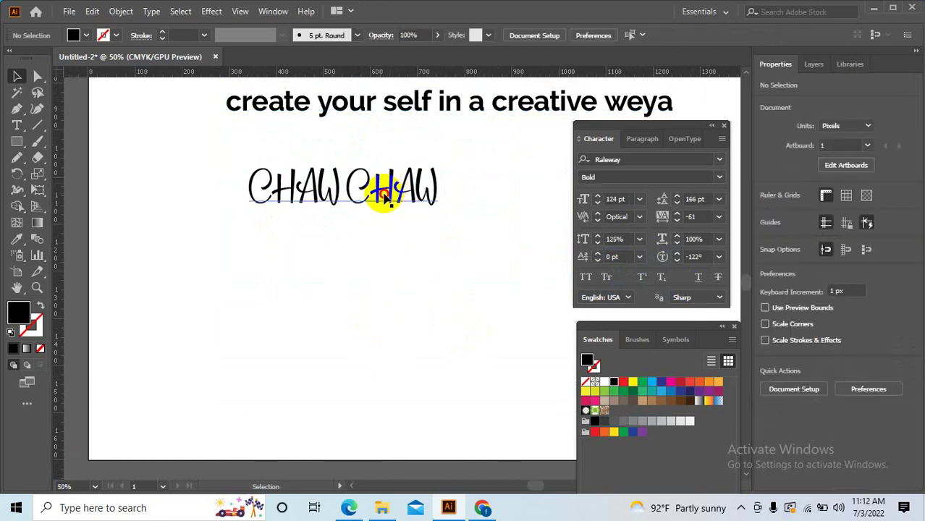
# Alt-drag a copy of the 'create your self in a creative weya' line below it.
pyautogui.click(371, 190)
pyautogui.moveTo(450, 96)
pyautogui.mouseDown()
pyautogui.moveTo(423, 310)
pyautogui.moveTo(431, 323)
pyautogui.mouseUp()
pyautogui.scroll(-2, 456, 326)
pyautogui.scroll(-2, 499, 268)
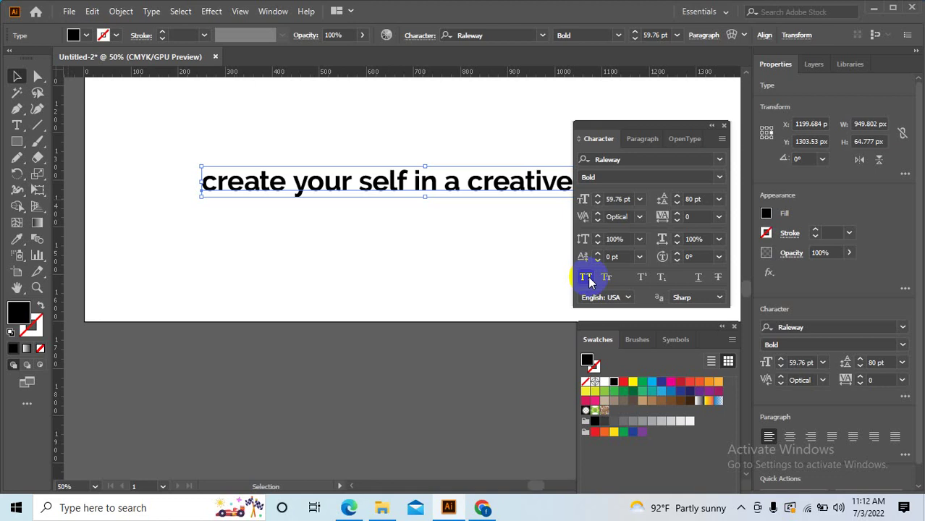
# Apply All Caps to just 'your self', making the line 'create YOUR SELF in a creative weya'.
pyautogui.click(588, 278)
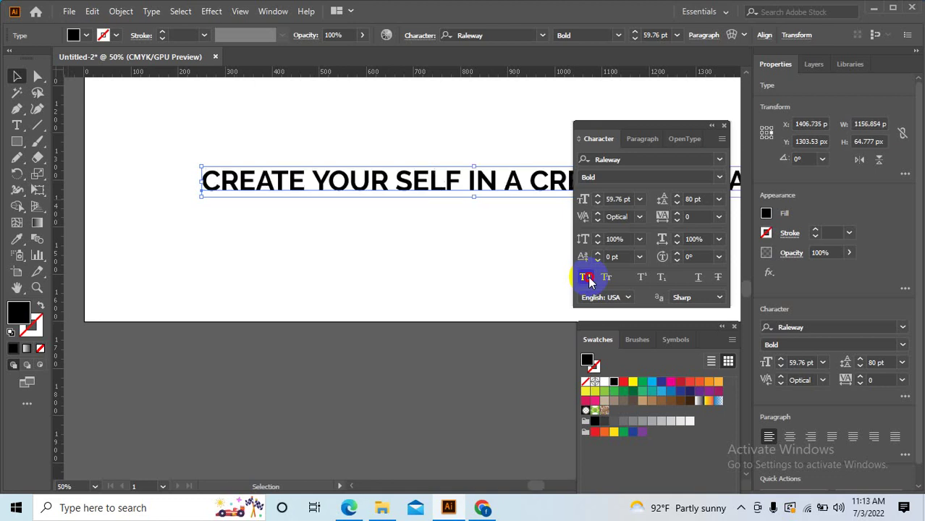
pyautogui.click(587, 278)
pyautogui.click(17, 125)
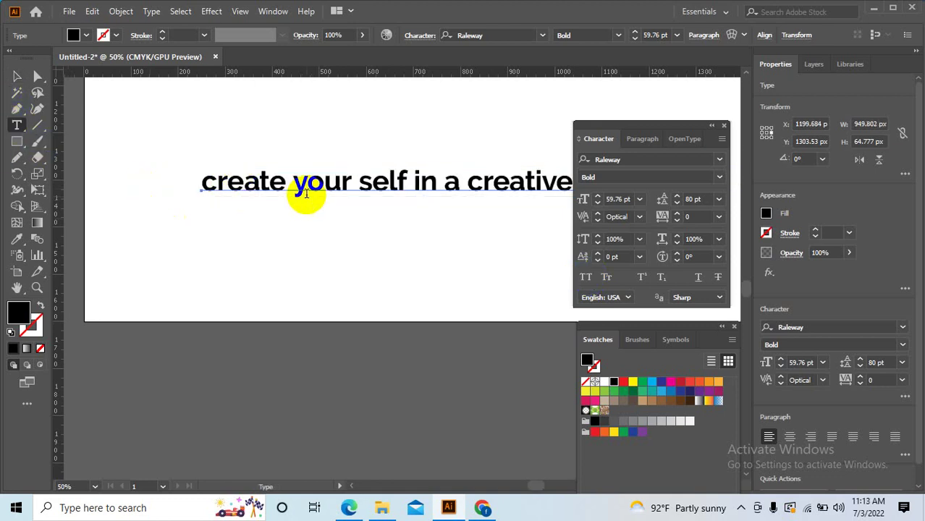
pyautogui.moveTo(294, 183); pyautogui.dragTo(405, 190)
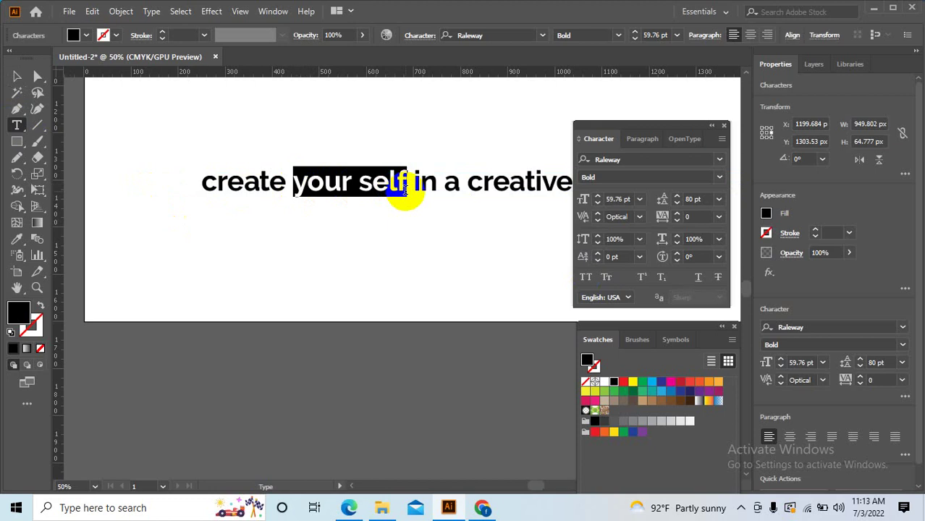
pyautogui.click(586, 280)
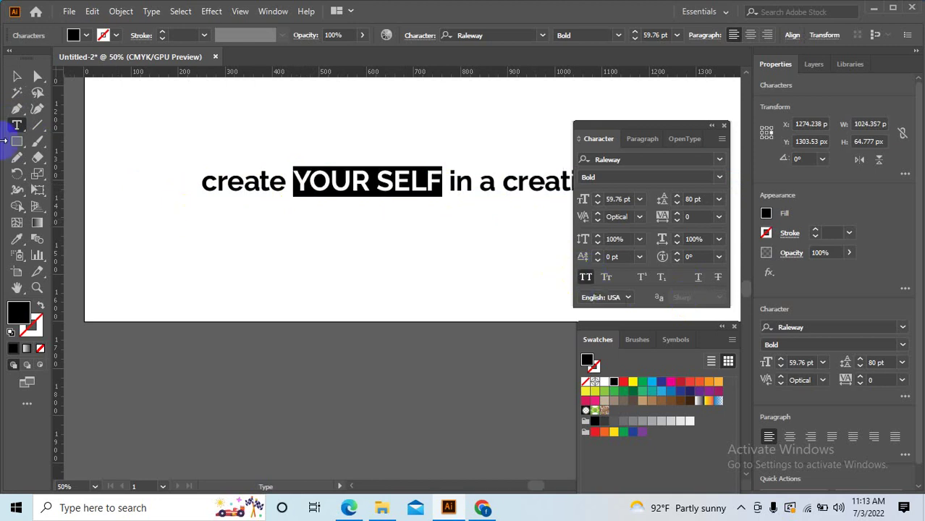
pyautogui.click(16, 77)
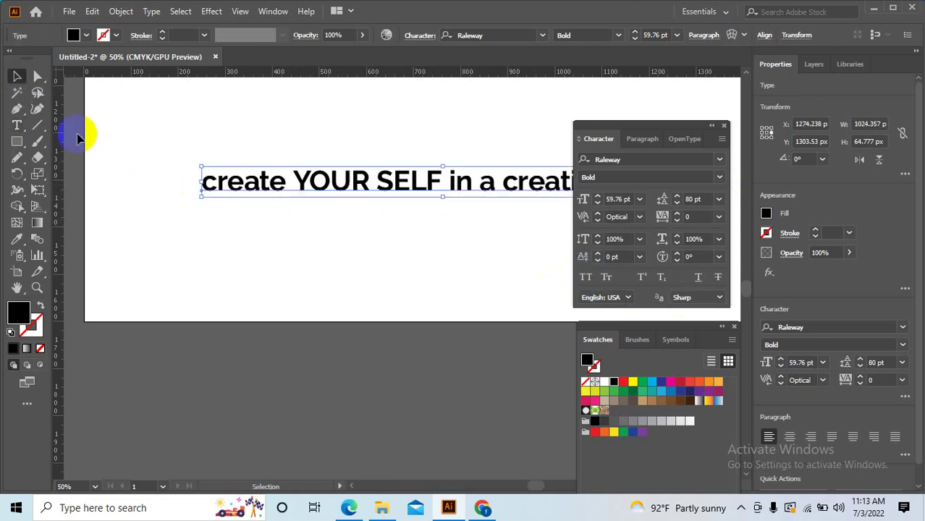
pyautogui.click(379, 276)
pyautogui.click(396, 185)
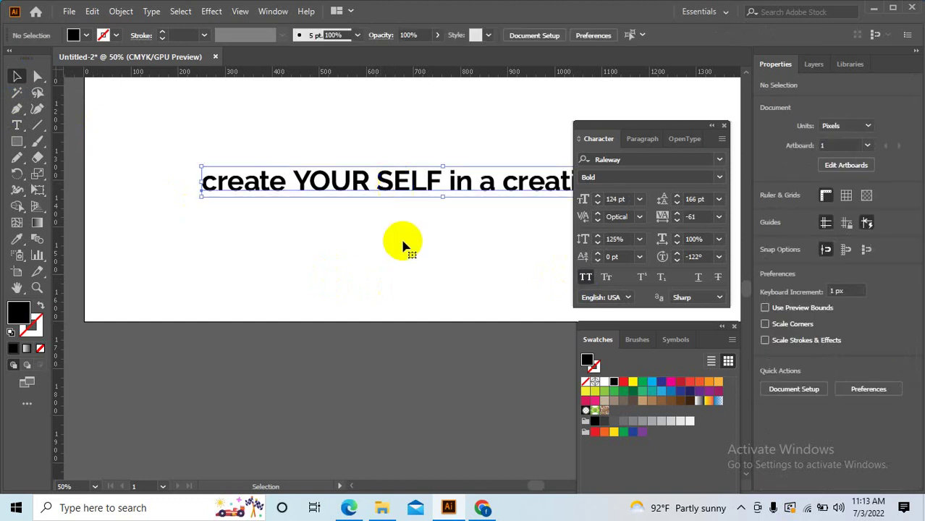
pyautogui.moveTo(470, 268); pyautogui.dragTo(368, 275)
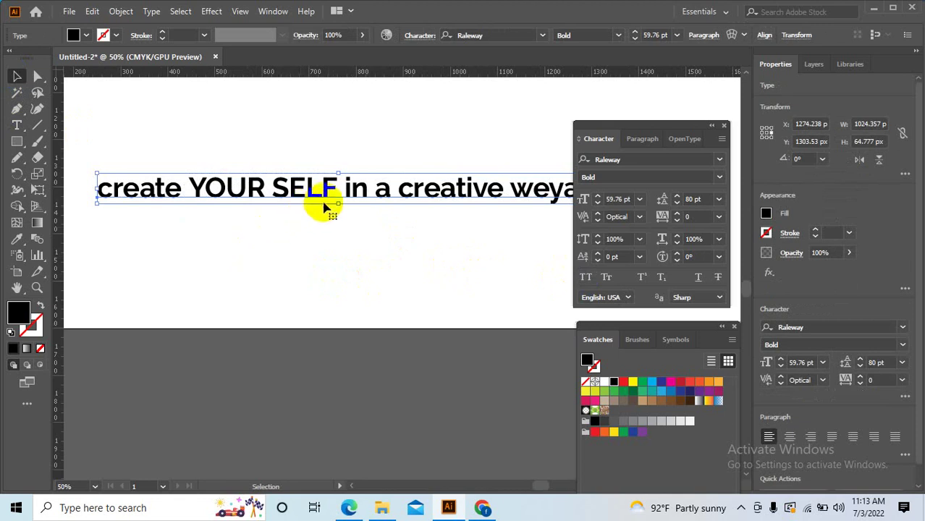
# Duplicate the line directly below and delete 'in a creative weya' from the copy.
pyautogui.moveTo(323, 196); pyautogui.dragTo(337, 198)
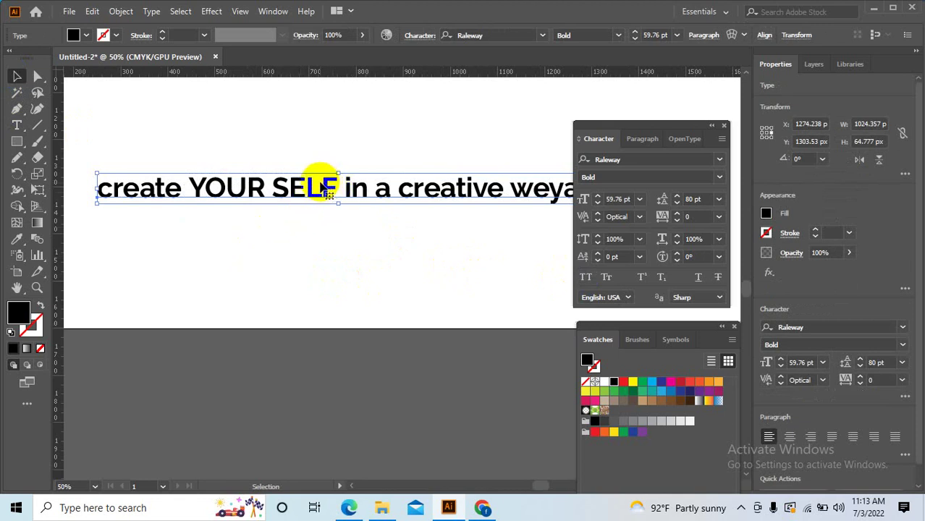
pyautogui.click(349, 190)
pyautogui.press('BackSpace')
pyautogui.hotkey('ctrl', 'z')
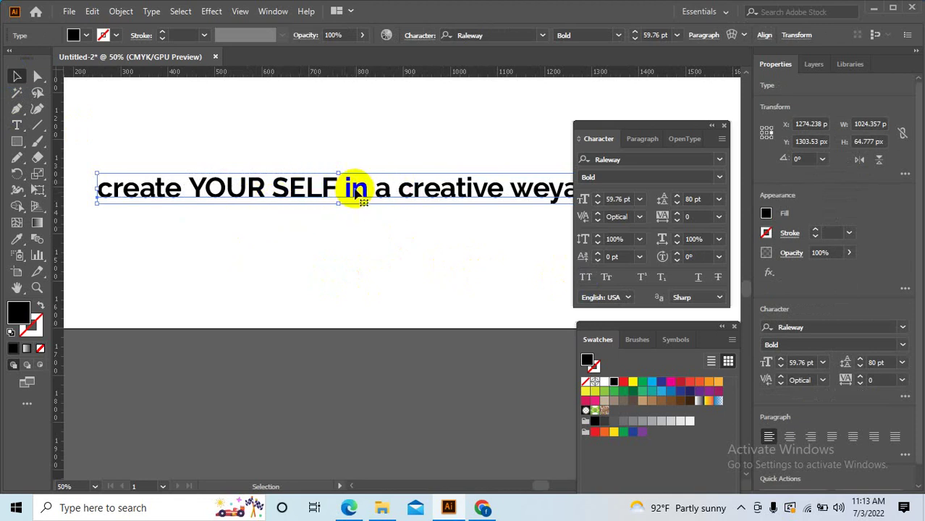
pyautogui.keyDown('alt'); pyautogui.moveTo(342, 194); pyautogui.dragTo(346, 239); pyautogui.keyUp('alt')
pyautogui.press('t')
pyautogui.click(341, 232)
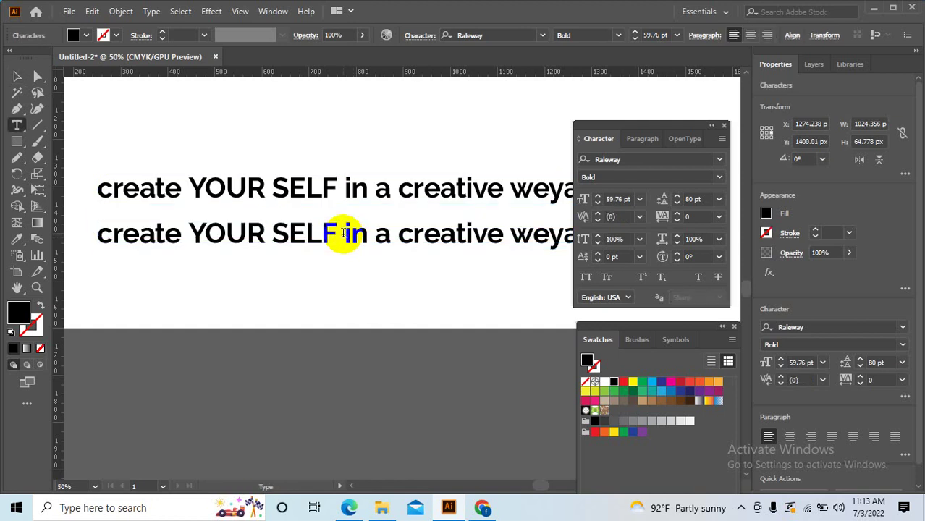
pyautogui.hotkey('shift', 'End')
pyautogui.press('BackSpace')
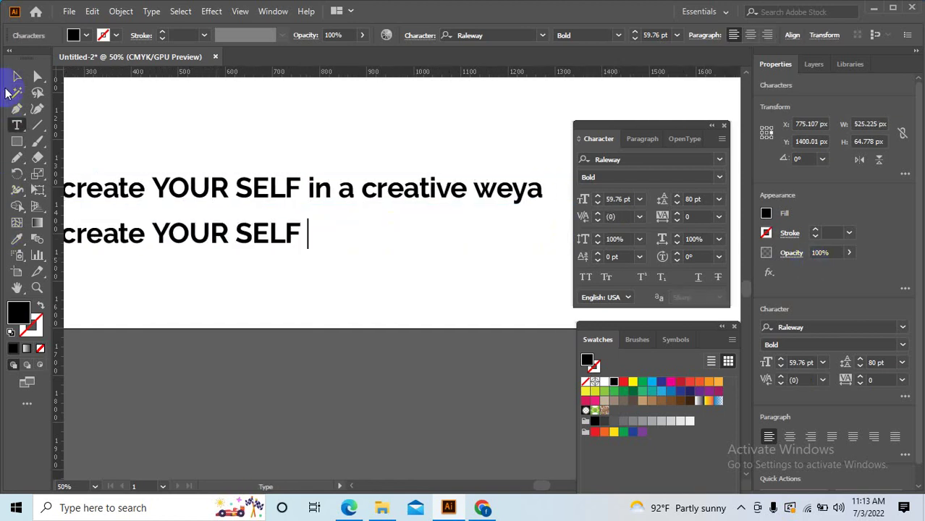
pyautogui.click(17, 76)
# Turn All Caps off for 'YOUR SELF' on the copy so it reads 'create your self'.
pyautogui.click(154, 228)
pyautogui.doubleClick(157, 233)
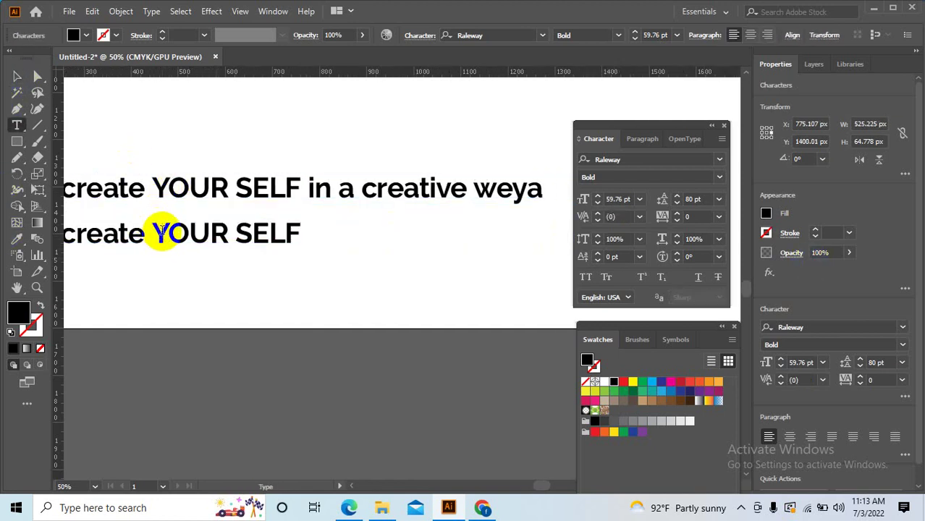
pyautogui.moveTo(154, 233); pyautogui.dragTo(372, 244)
pyautogui.scroll(1, 156, 233)
pyautogui.scroll(-2, 161, 232)
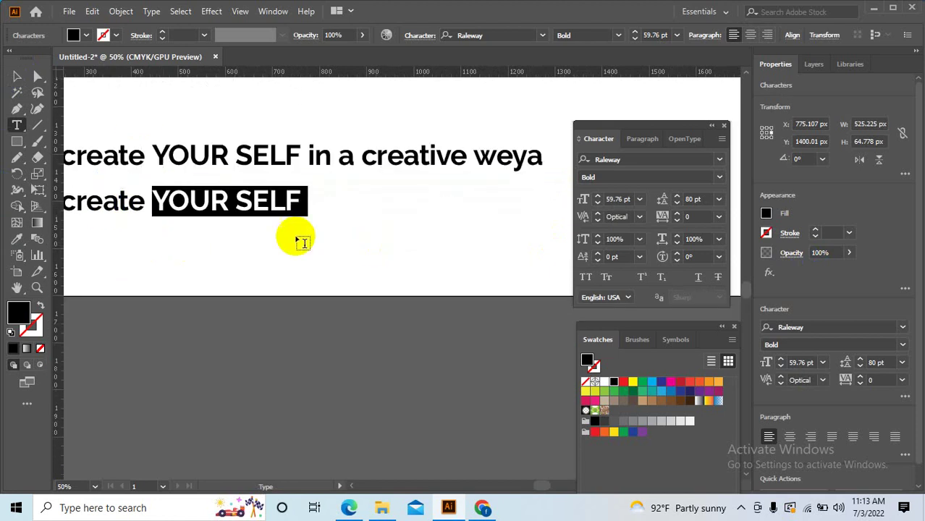
pyautogui.click(588, 280)
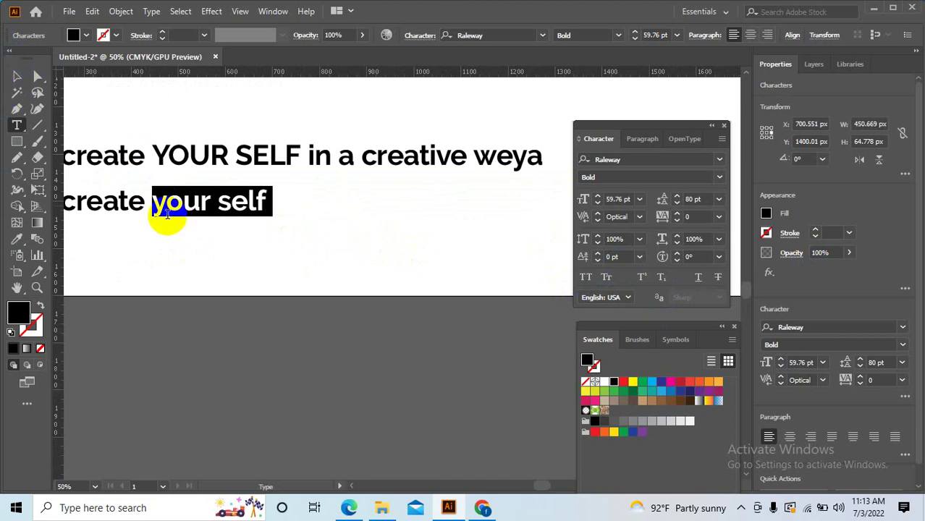
pyautogui.moveTo(165, 217); pyautogui.dragTo(358, 260)
pyautogui.click(16, 78)
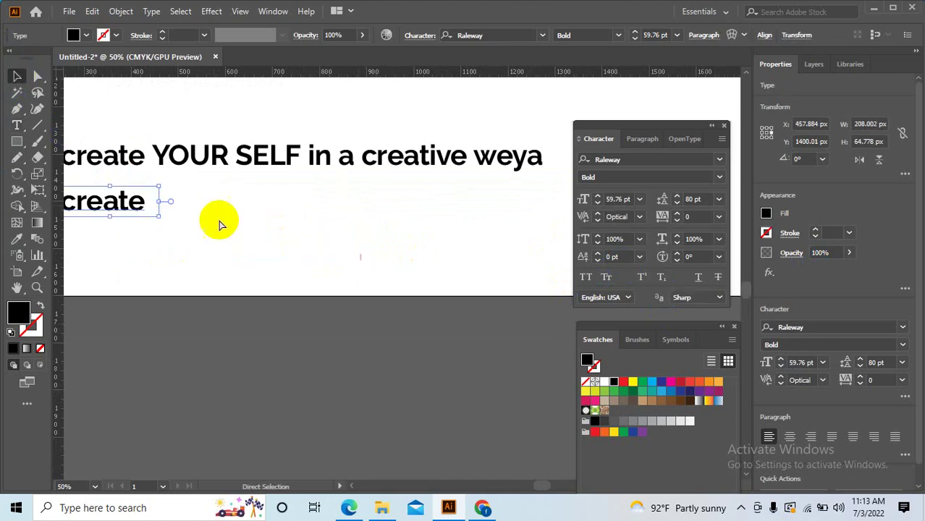
pyautogui.hotkey('ctrl', 'z')
pyautogui.click(227, 265)
pyautogui.moveTo(227, 264)
pyautogui.mouseDown()
pyautogui.moveTo(304, 274)
pyautogui.moveTo(392, 265)
pyautogui.moveTo(377, 251)
pyautogui.moveTo(368, 271)
pyautogui.moveTo(335, 279)
pyautogui.mouseUp()
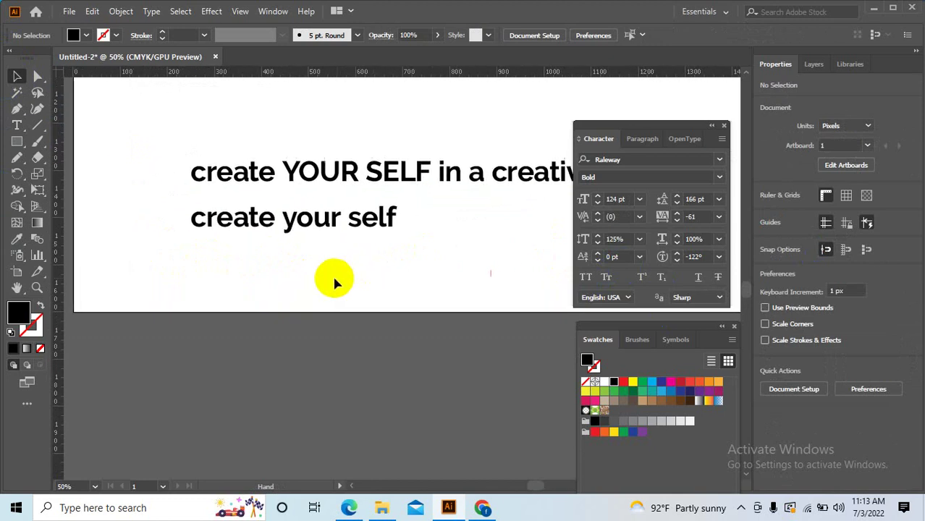
# Alt-drag a copy of 'create your self' to the right and set the copy in All Caps.
pyautogui.click(302, 226)
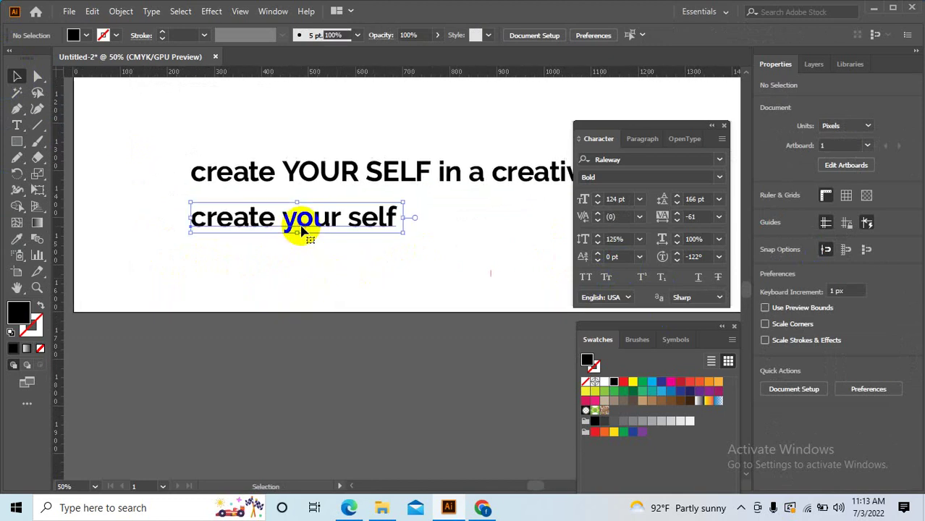
pyautogui.click(606, 279)
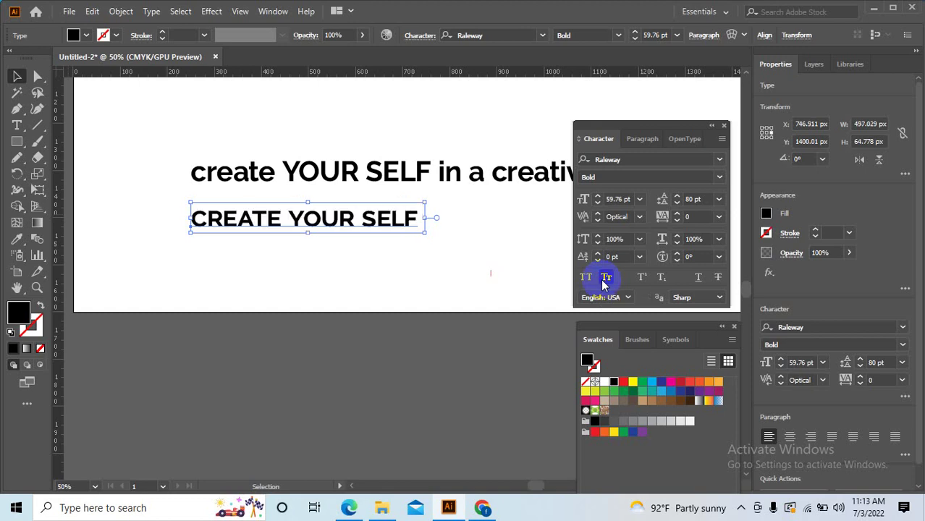
pyautogui.click(605, 279)
pyautogui.moveTo(310, 218)
pyautogui.mouseDown()
pyautogui.moveTo(529, 224)
pyautogui.moveTo(531, 215)
pyautogui.mouseUp()
pyautogui.click(586, 277)
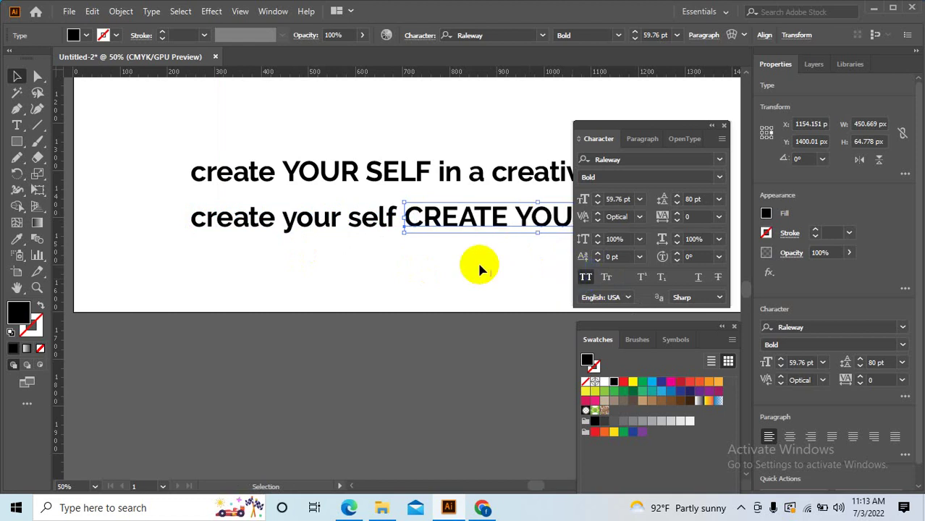
# Set the original line in Small Caps and nudge it left, clear of the copy.
pyautogui.click(366, 219)
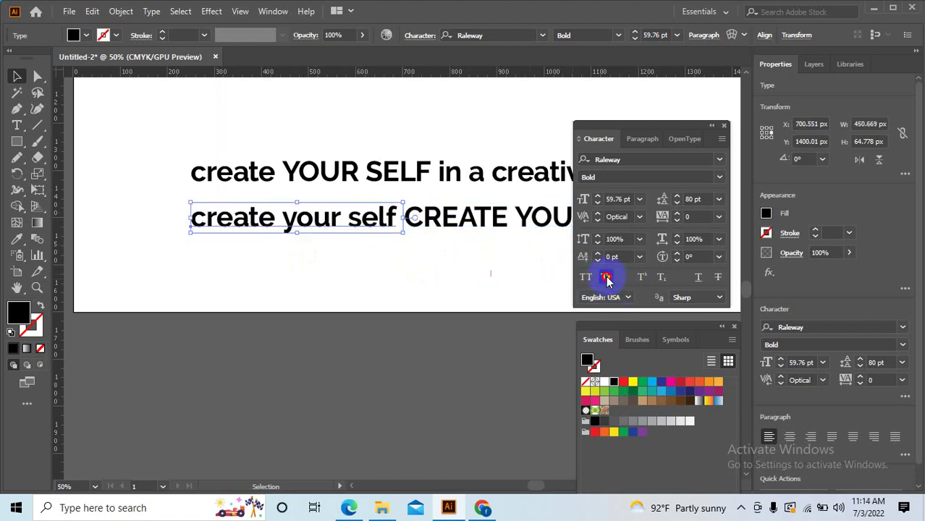
pyautogui.click(607, 277)
pyautogui.moveTo(368, 221); pyautogui.dragTo(351, 219)
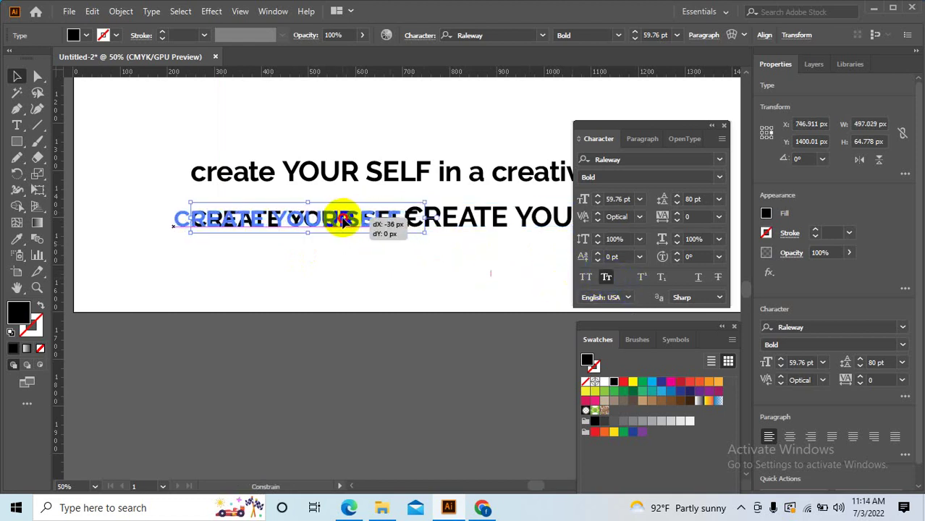
pyautogui.moveTo(476, 289); pyautogui.dragTo(383, 316)
pyautogui.click(383, 304)
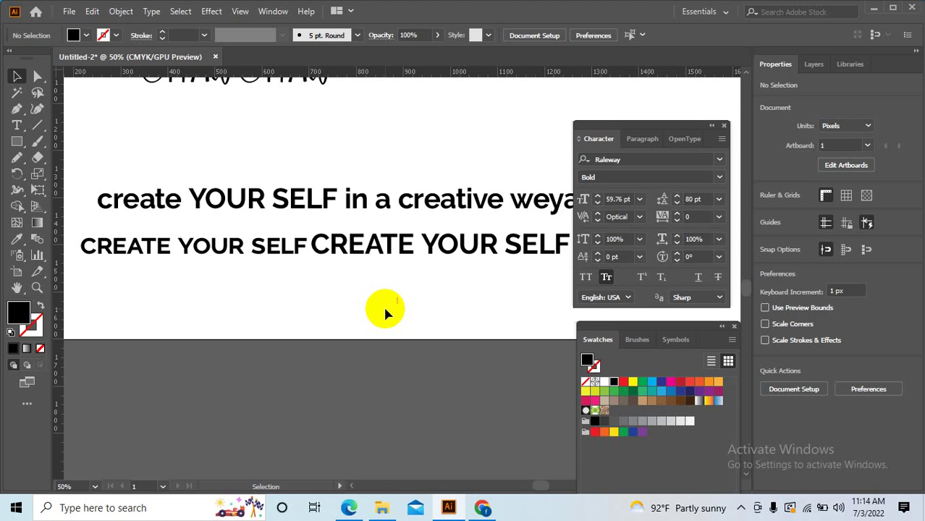
pyautogui.click(254, 249)
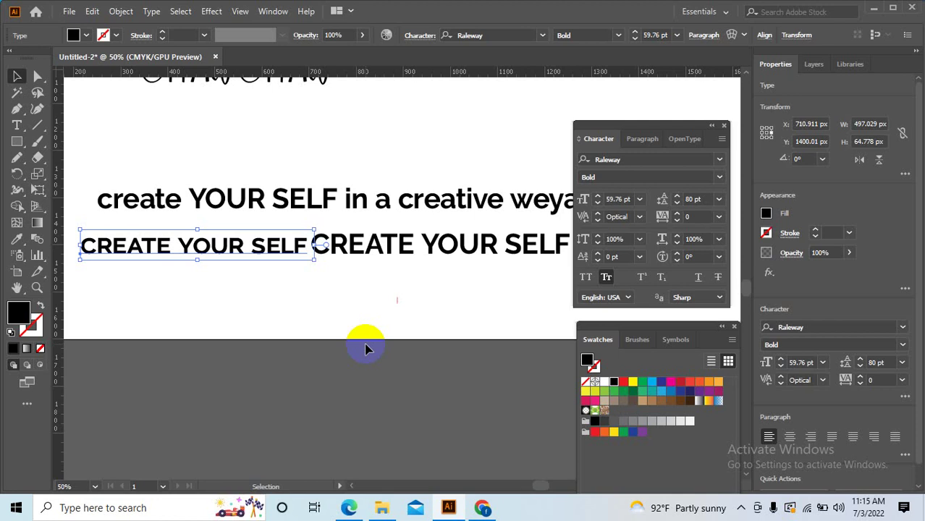
pyautogui.moveTo(392, 314); pyautogui.dragTo(430, 330)
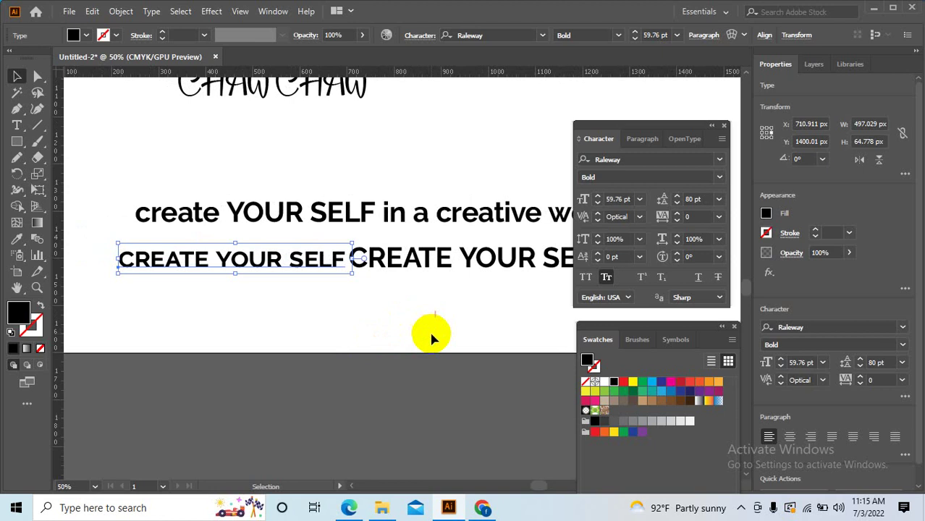
# Turn off All Caps, retype the first letter as capital C, and apply Small Caps.
pyautogui.moveTo(407, 320); pyautogui.dragTo(407, 277)
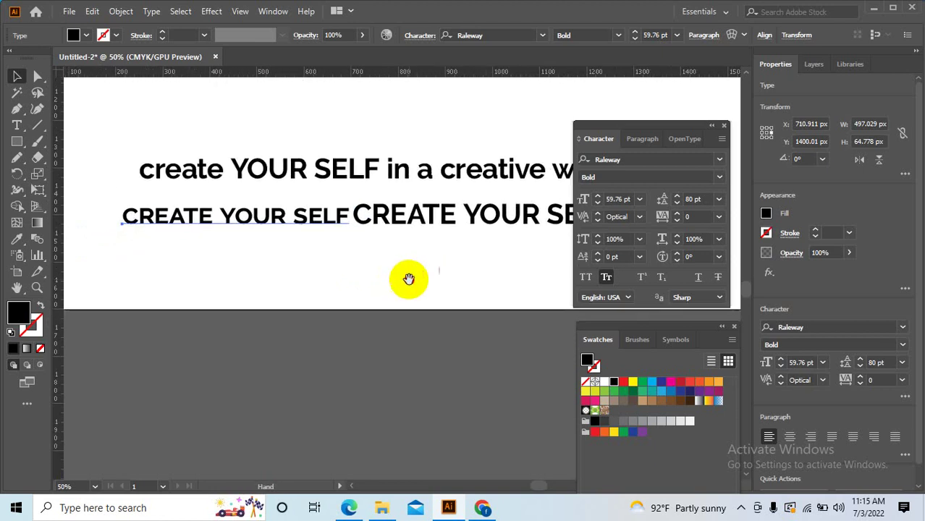
pyautogui.moveTo(304, 228); pyautogui.dragTo(423, 294)
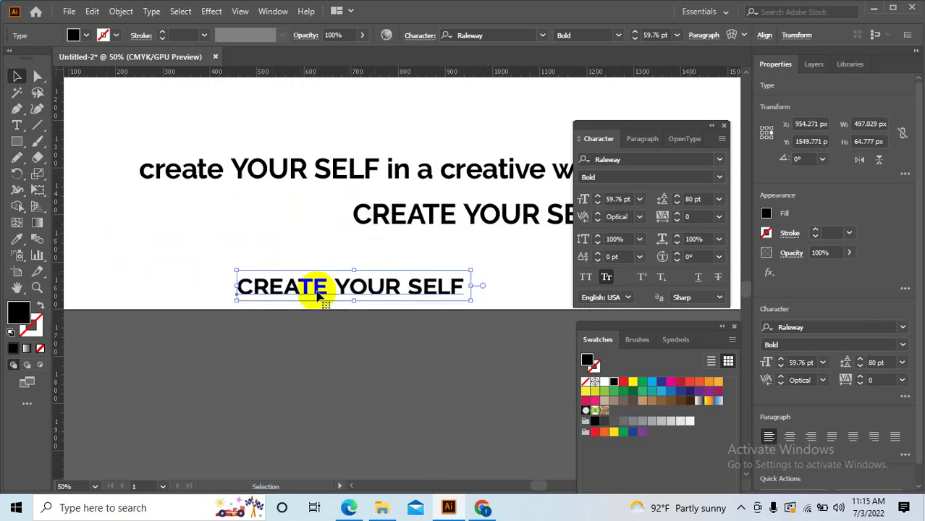
pyautogui.click(607, 277)
pyautogui.moveTo(255, 290)
pyautogui.mouseDown()
pyautogui.moveTo(242, 262)
pyautogui.moveTo(227, 255)
pyautogui.moveTo(239, 257)
pyautogui.mouseUp()
pyautogui.doubleClick(244, 255)
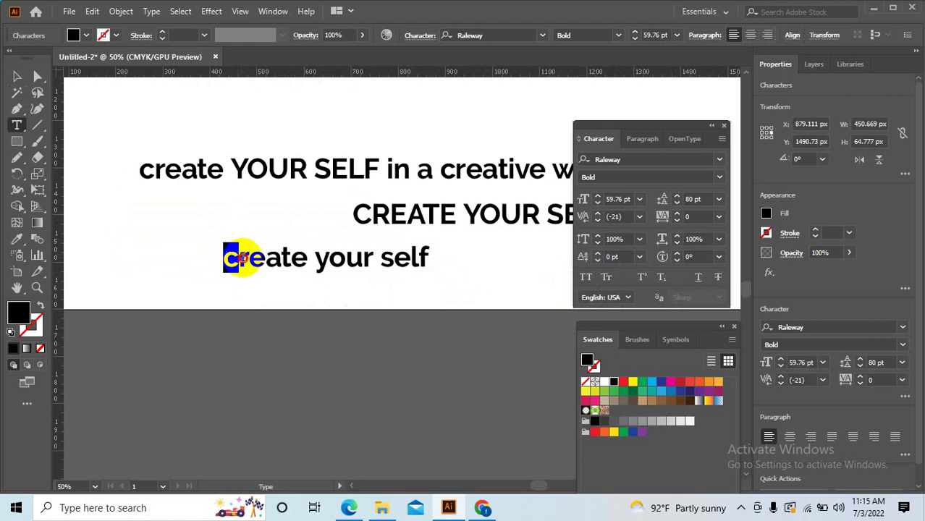
pyautogui.click(639, 216)
pyautogui.click(622, 246)
pyautogui.write('C')
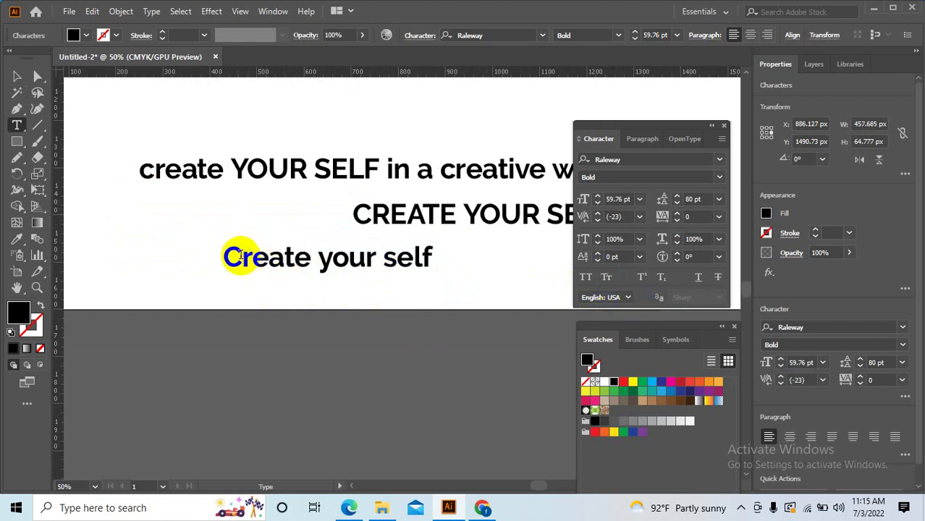
pyautogui.click(16, 77)
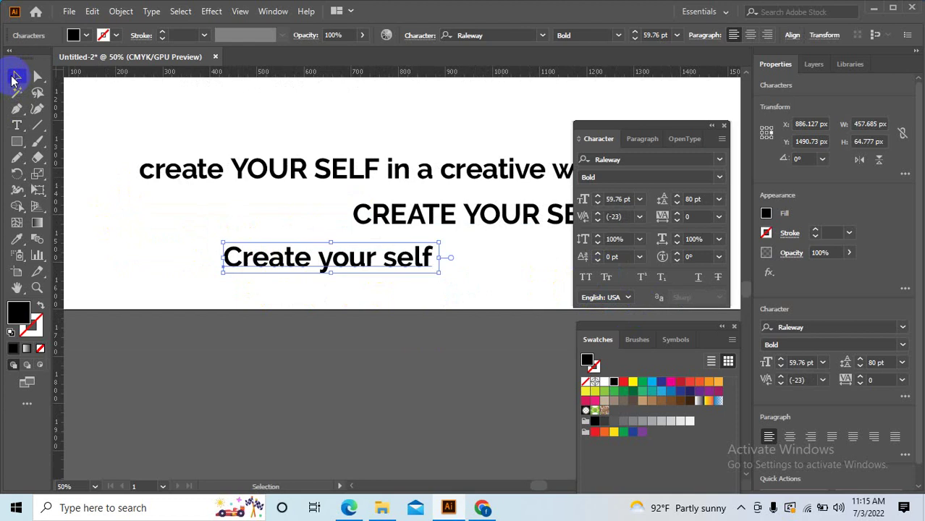
pyautogui.click(607, 279)
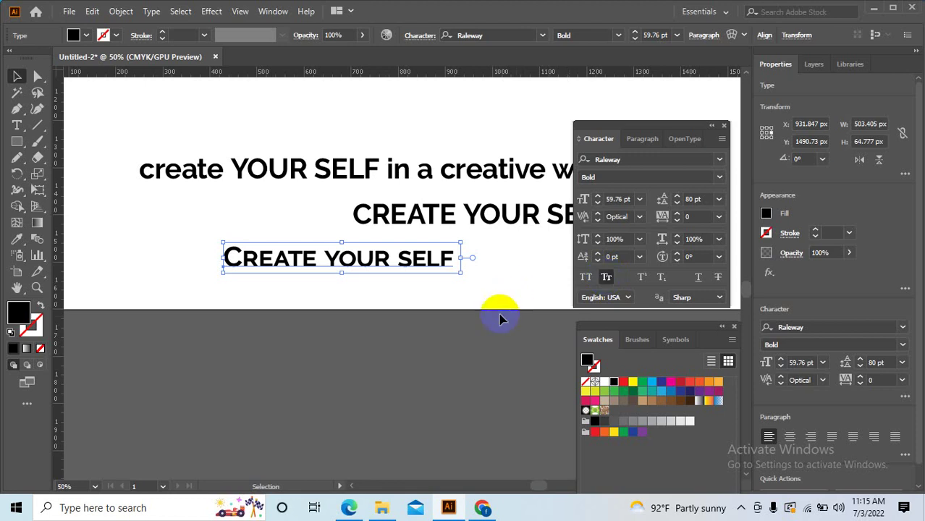
# Tighten the kerning of the A–T and Y–O letter pairs in the line.
pyautogui.doubleClick(266, 260)
pyautogui.moveTo(266, 260)
pyautogui.mouseDown()
pyautogui.moveTo(241, 258)
pyautogui.moveTo(467, 263)
pyautogui.mouseUp()
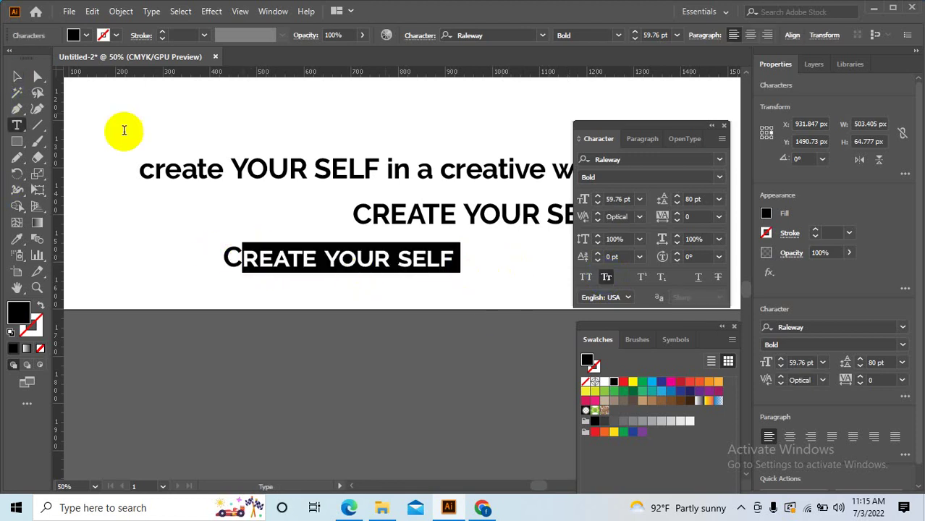
pyautogui.click(283, 257)
pyautogui.moveTo(275, 258); pyautogui.dragTo(302, 259)
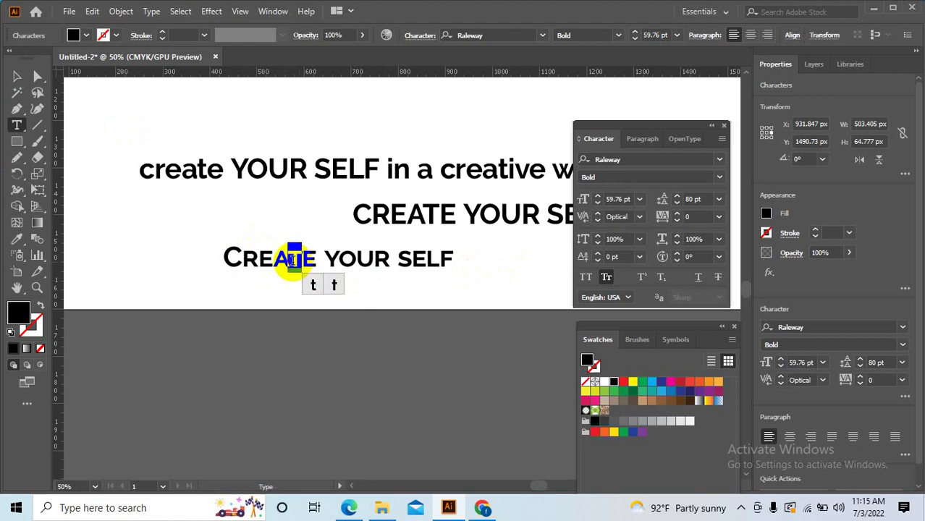
pyautogui.click(293, 262)
pyautogui.moveTo(357, 261); pyautogui.dragTo(323, 260)
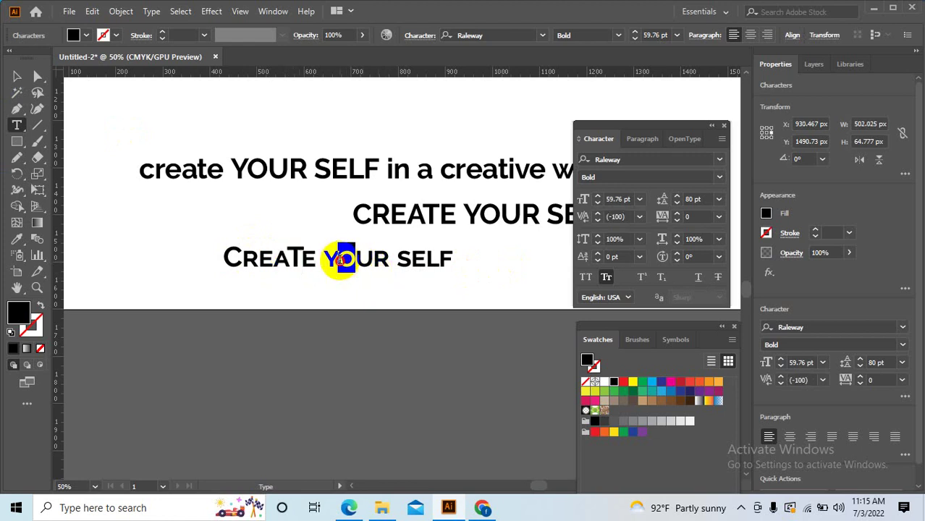
pyautogui.click(340, 259)
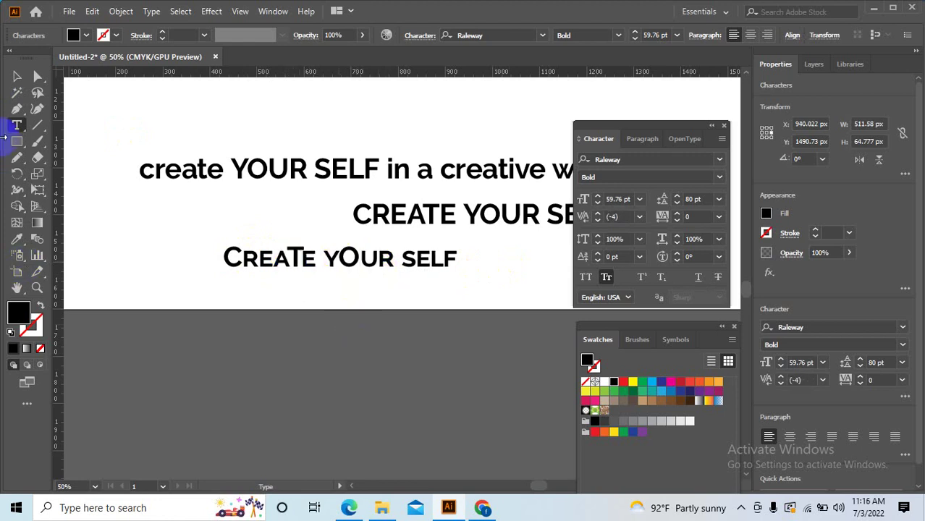
pyautogui.click(17, 76)
pyautogui.moveTo(448, 333); pyautogui.dragTo(345, 291)
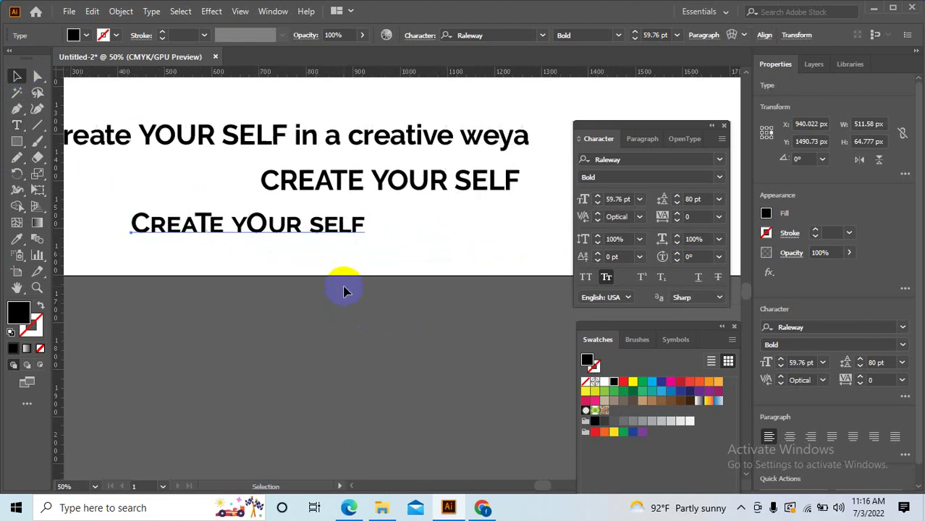
pyautogui.moveTo(501, 252); pyautogui.dragTo(472, 339)
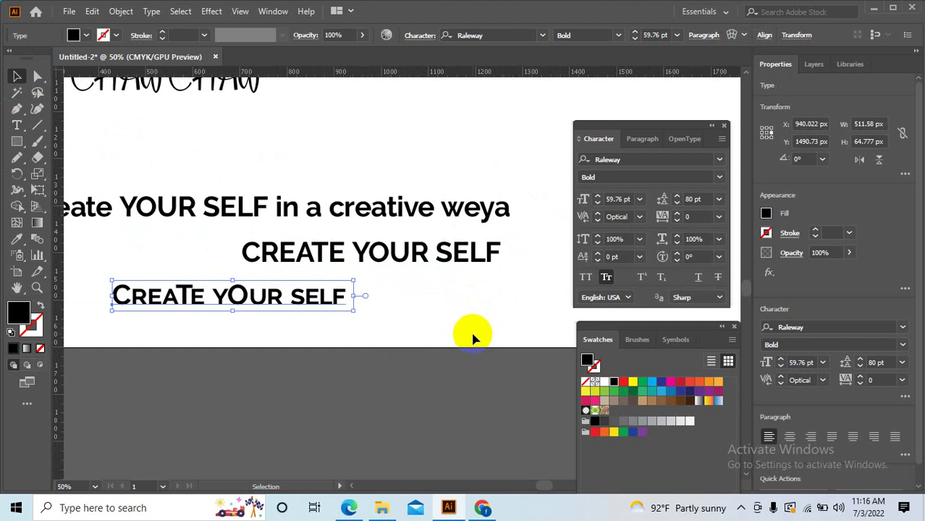
# Set the font size to 30 pt and draw a Lorem ipsum area text box on the right.
pyautogui.scroll(-3, 473, 339)
pyautogui.moveTo(470, 335); pyautogui.dragTo(435, 326)
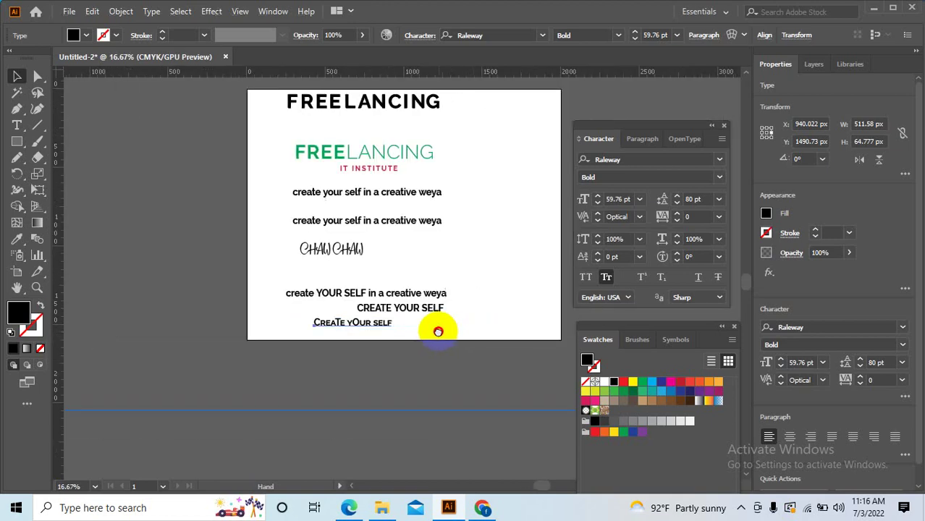
pyautogui.moveTo(506, 284); pyautogui.dragTo(265, 241)
pyautogui.click(17, 125)
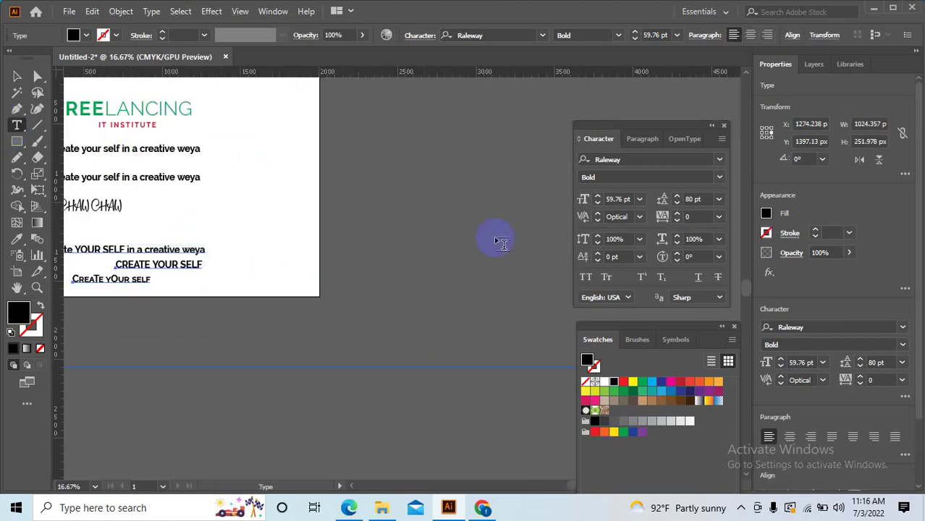
pyautogui.click(622, 200)
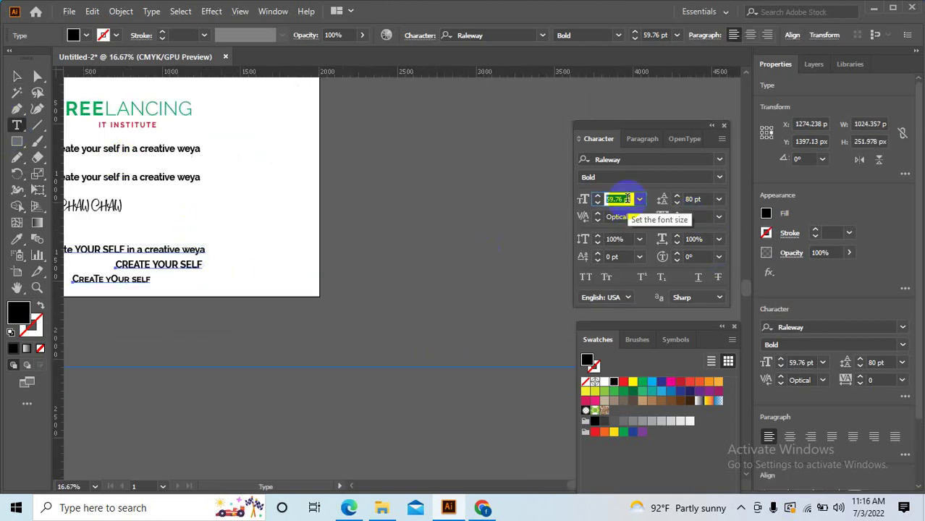
pyautogui.write('30')
pyautogui.press('Return')
pyautogui.scroll(2, 221, 155)
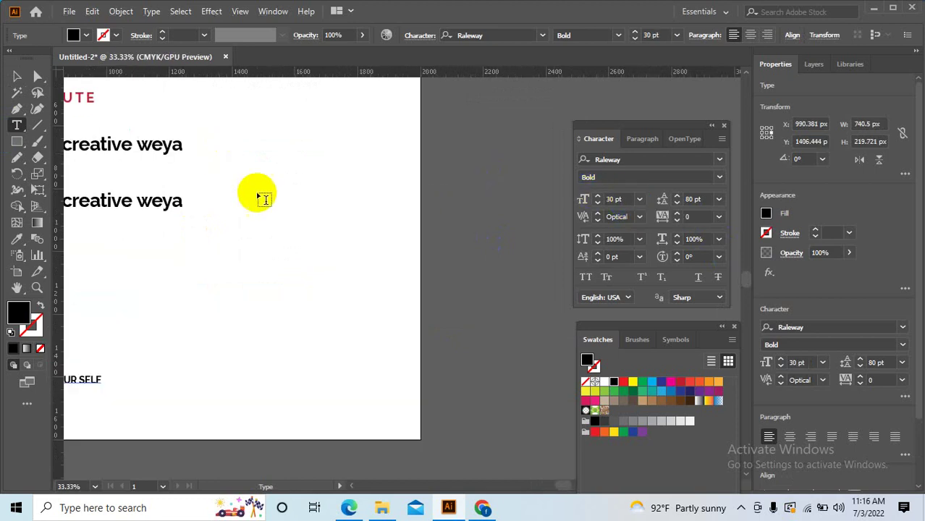
pyautogui.moveTo(234, 175); pyautogui.dragTo(402, 427)
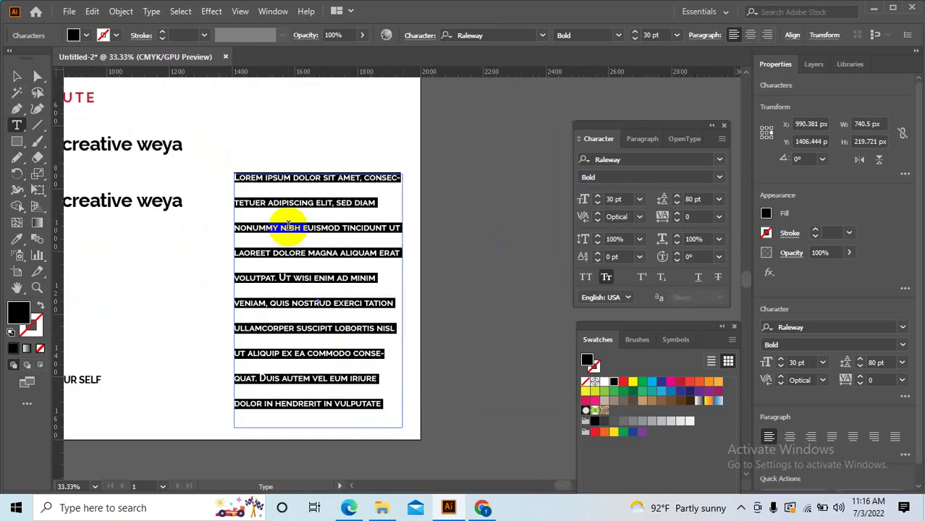
# Reduce the Lorem ipsum text's leading step by step down to 47 pt.
pyautogui.click(677, 203)
pyautogui.click(677, 203)
pyautogui.click(677, 203)
pyautogui.click(677, 203)
pyautogui.click(677, 204)
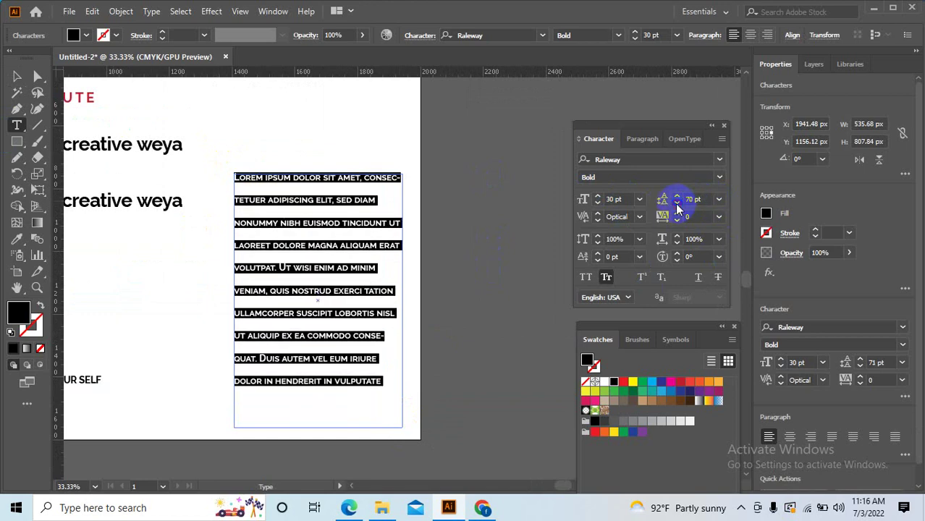
pyautogui.click(677, 203)
pyautogui.click(677, 204)
pyautogui.click(677, 204)
pyautogui.click(677, 203)
pyautogui.click(677, 203)
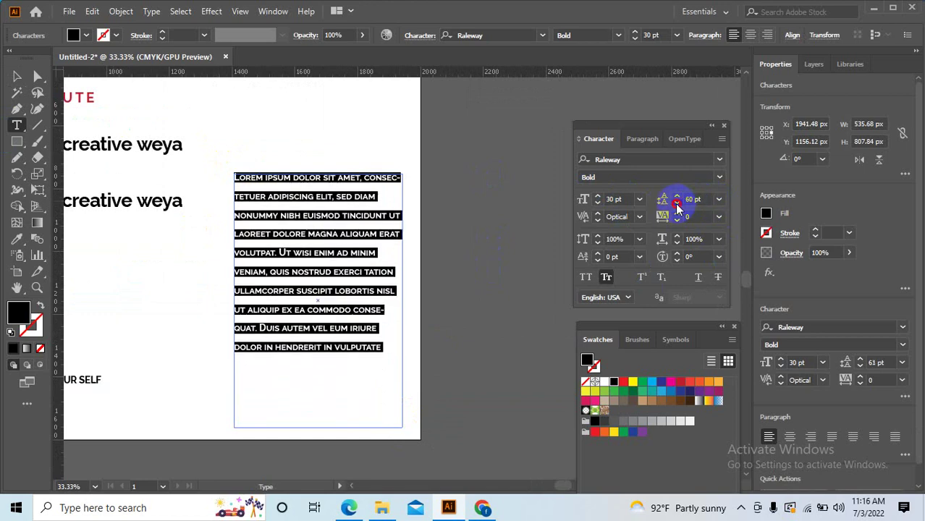
pyautogui.click(676, 204)
pyautogui.click(677, 203)
pyautogui.click(677, 204)
pyautogui.click(677, 203)
pyautogui.click(677, 203)
pyautogui.click(677, 204)
pyautogui.click(677, 204)
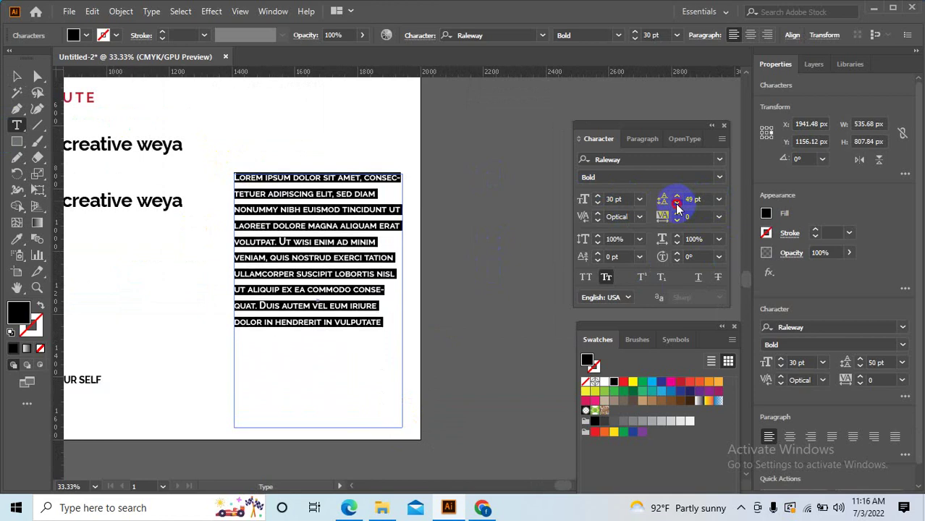
pyautogui.click(677, 203)
pyautogui.click(677, 203)
pyautogui.click(677, 203)
# Toggle Small Caps off and restore it on the Lorem ipsum text, then deselect.
pyautogui.click(607, 277)
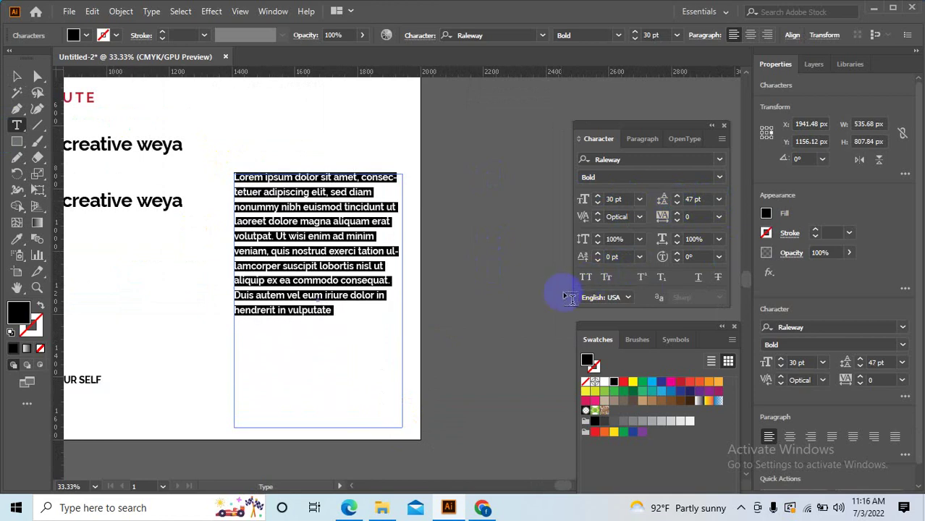
pyautogui.click(242, 176)
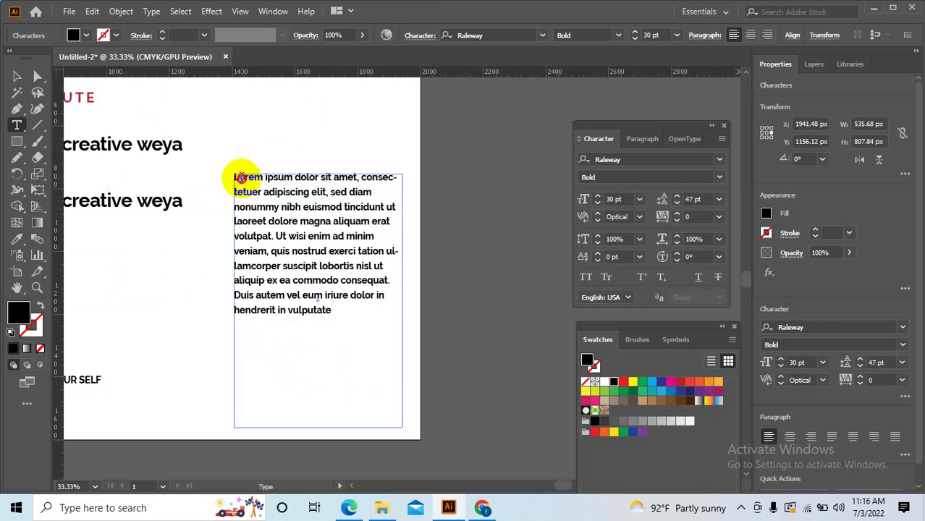
pyautogui.doubleClick(241, 176)
pyautogui.click(240, 175)
pyautogui.moveTo(241, 174); pyautogui.dragTo(371, 325)
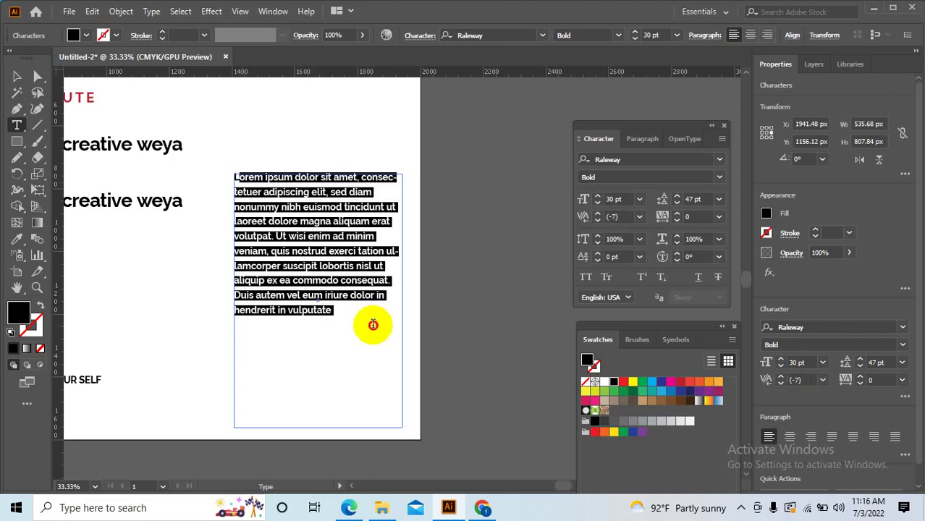
pyautogui.hotkey('ctrl', 'z')
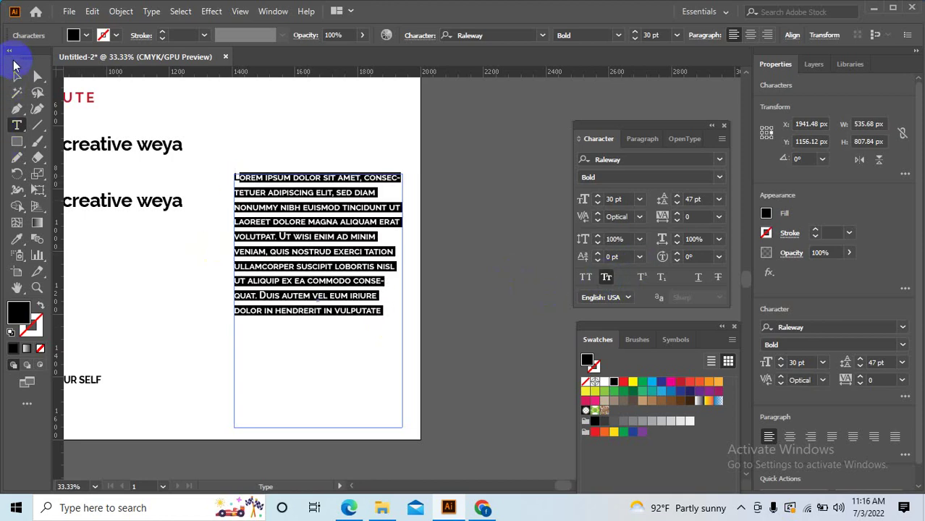
pyautogui.click(16, 76)
pyautogui.click(361, 123)
pyautogui.scroll(2, 217, 154)
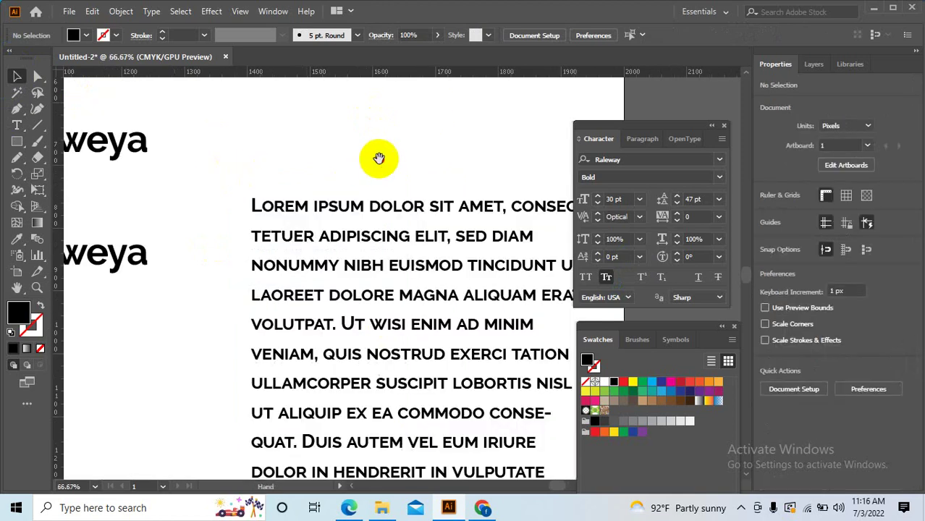
pyautogui.moveTo(378, 155); pyautogui.dragTo(320, 128)
pyautogui.moveTo(475, 272); pyautogui.dragTo(464, 275)
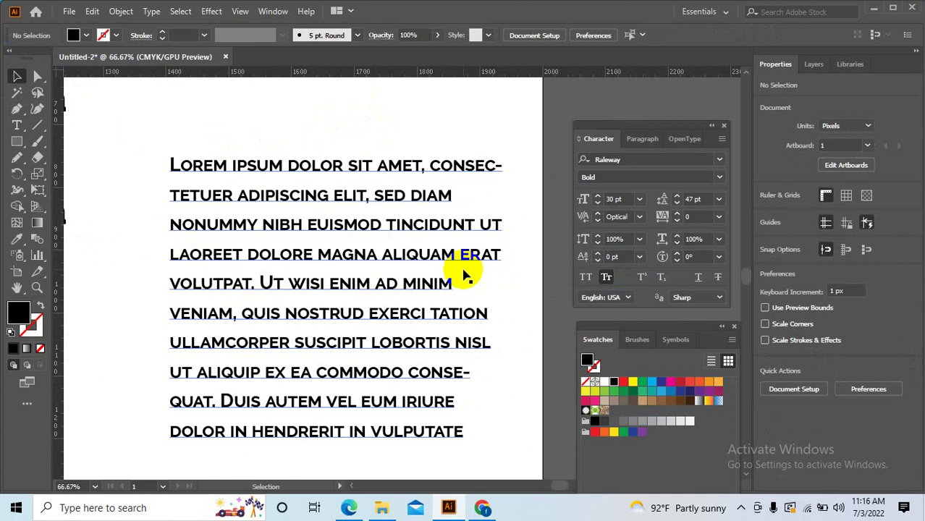
pyautogui.scroll(-4, 502, 258)
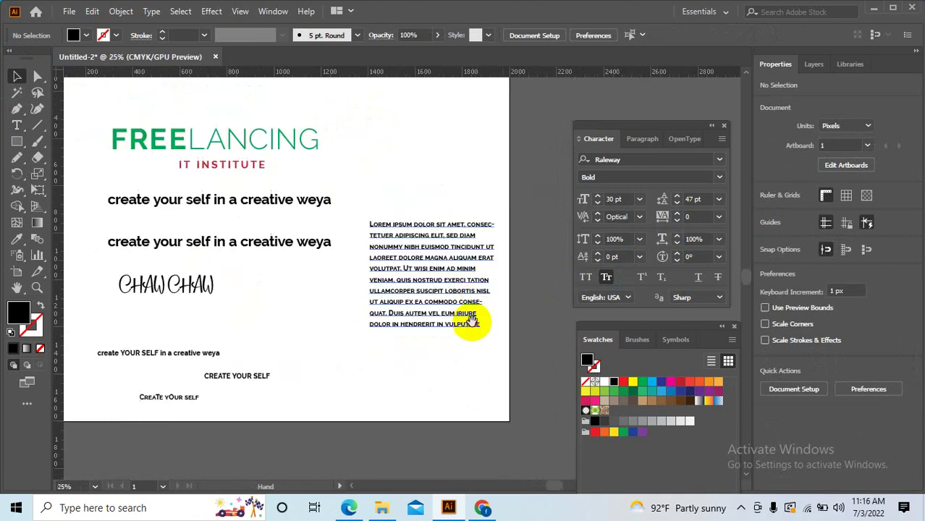
pyautogui.scroll(1, 471, 315)
pyautogui.scroll(1, 277, 332)
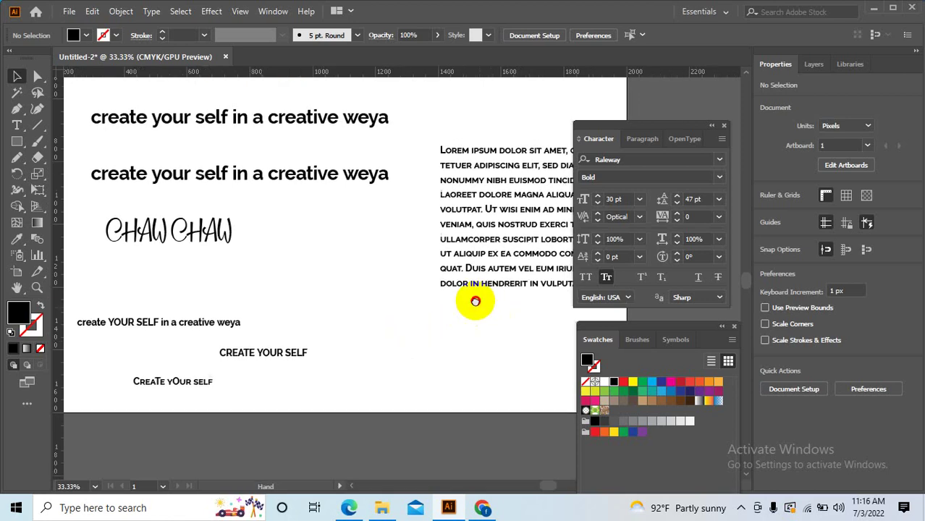
pyautogui.scroll(-2, 476, 261)
pyautogui.scroll(1, 314, 254)
pyautogui.click(281, 266)
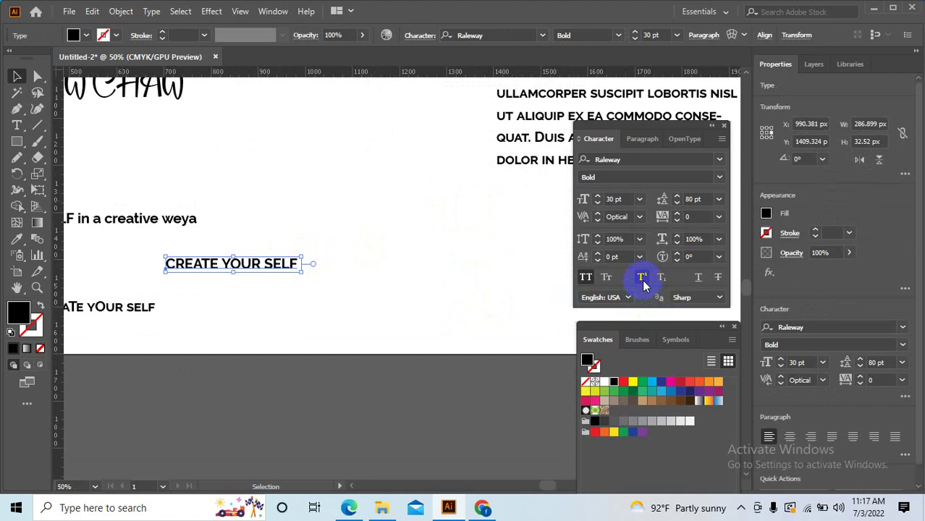
pyautogui.hscroll(2, 374, 255)
pyautogui.scroll(1, 313, 228)
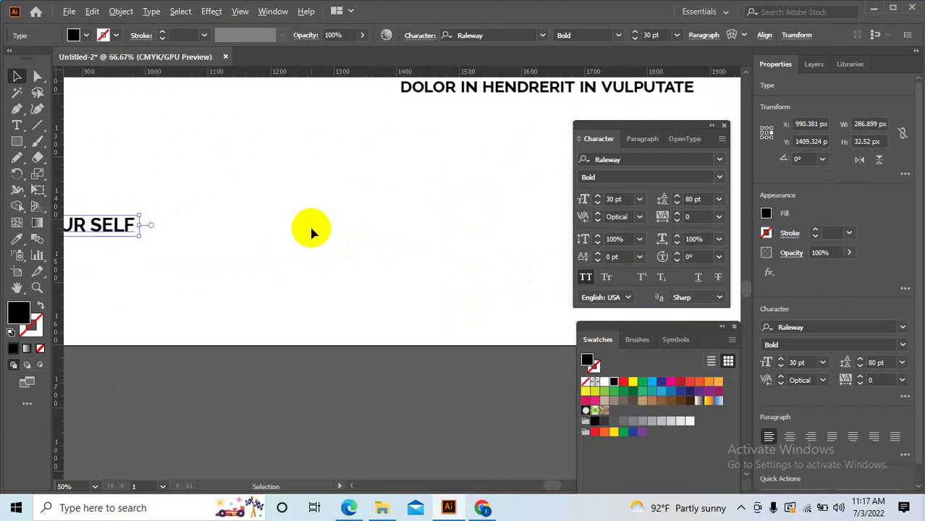
# Retype the CREATE YOUR SELF line as '2AB+B2', fixing a mistyped equals sign.
pyautogui.moveTo(105, 224); pyautogui.dragTo(333, 224)
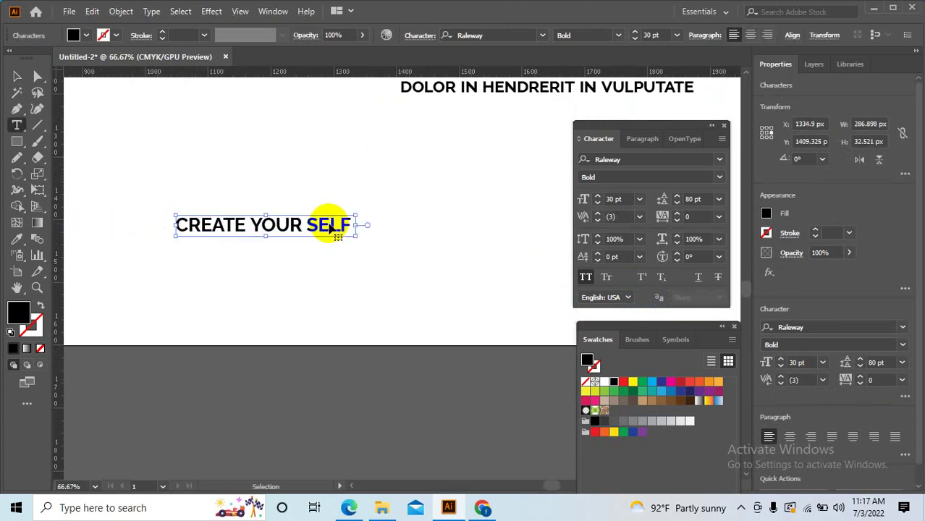
pyautogui.tripleClick(330, 225)
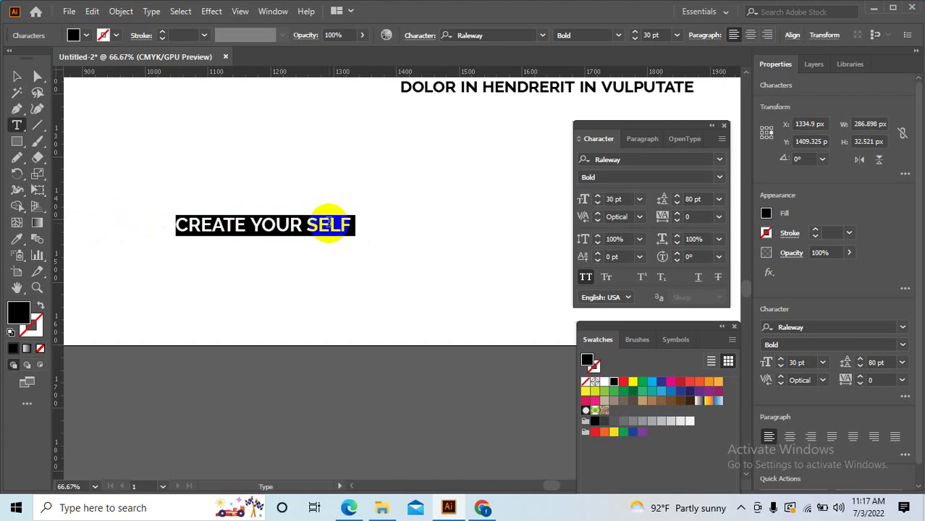
pyautogui.write('2')
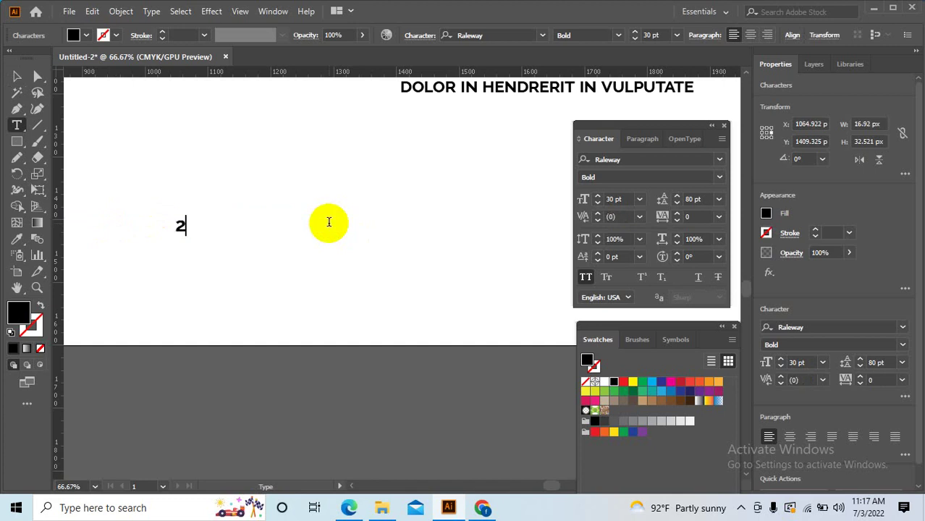
pyautogui.write('AB')
pyautogui.write('=')
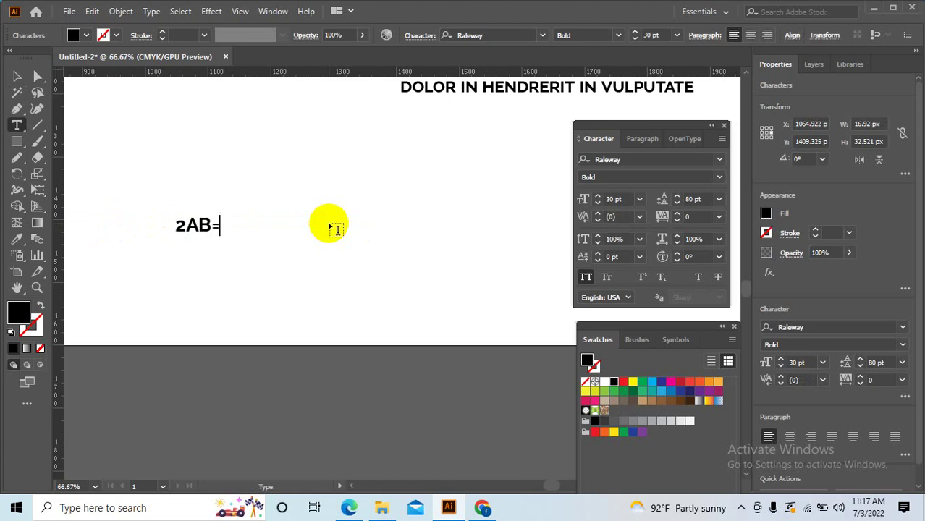
pyautogui.press('BackSpace')
pyautogui.write('+')
pyautogui.write('B2')
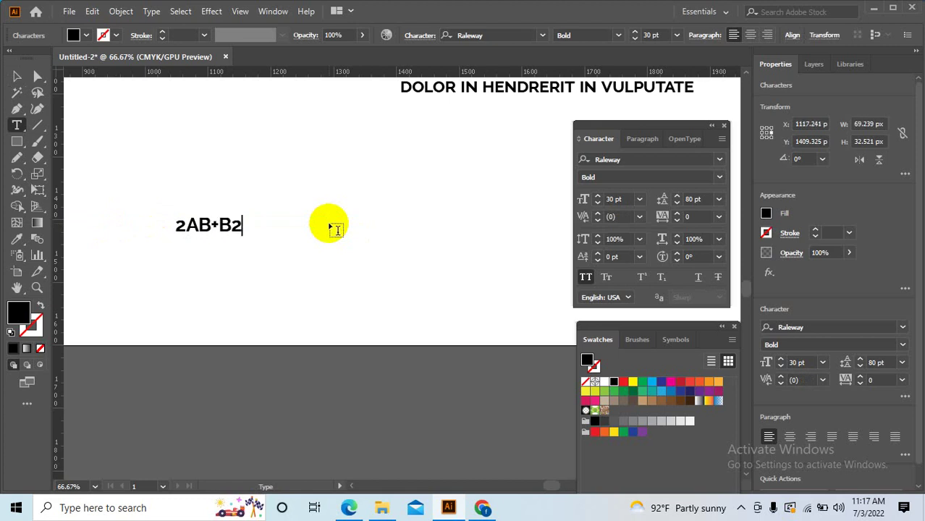
pyautogui.click(17, 76)
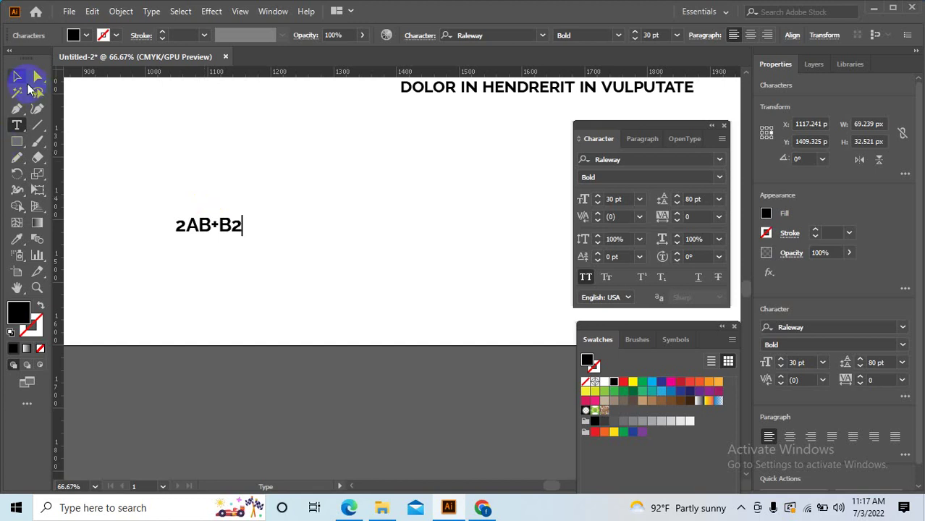
# Turn off Small Caps on the 2AB+B2 text so 'ab' shows lowercase.
pyautogui.click(309, 247)
pyautogui.scroll(3, 261, 239)
pyautogui.moveTo(371, 290); pyautogui.dragTo(376, 291)
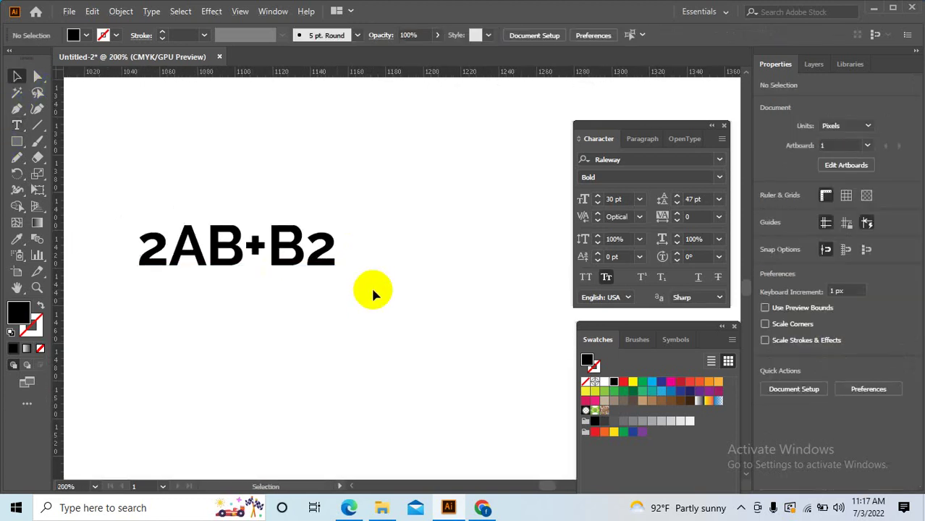
pyautogui.click(308, 233)
pyautogui.click(608, 278)
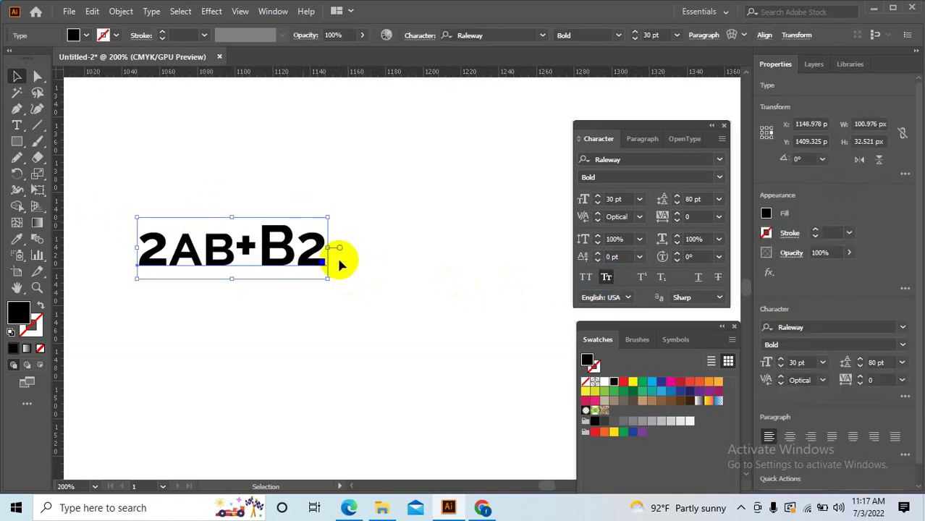
pyautogui.click(606, 278)
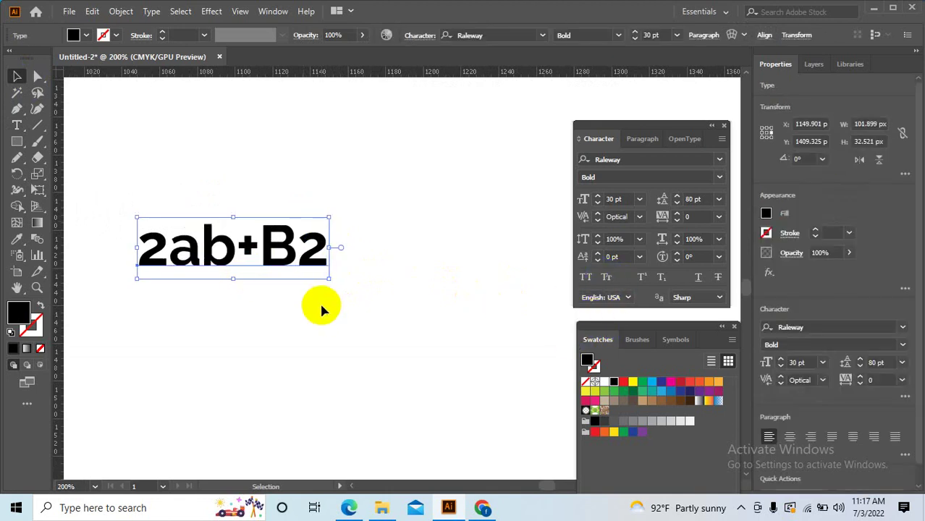
# Retype the capital B as lowercase b, giving '2ab+b2'.
pyautogui.click(319, 301)
pyautogui.press('t')
pyautogui.click(301, 247)
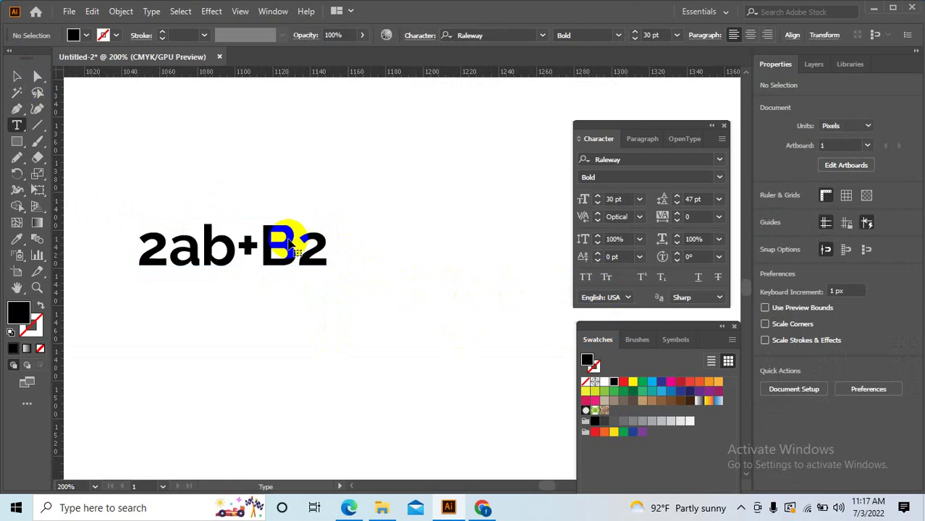
pyautogui.doubleClick(331, 250)
pyautogui.moveTo(298, 240); pyautogui.dragTo(269, 244)
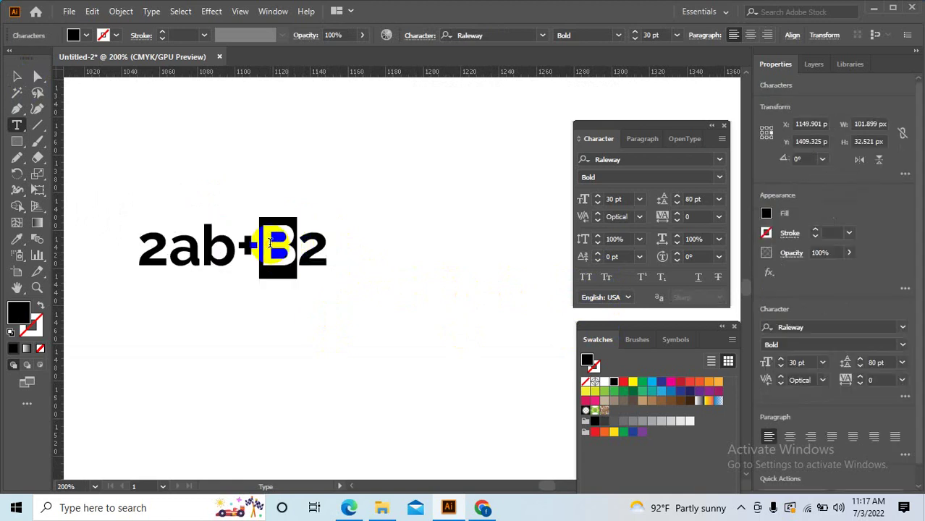
pyautogui.write('b')
pyautogui.click(18, 76)
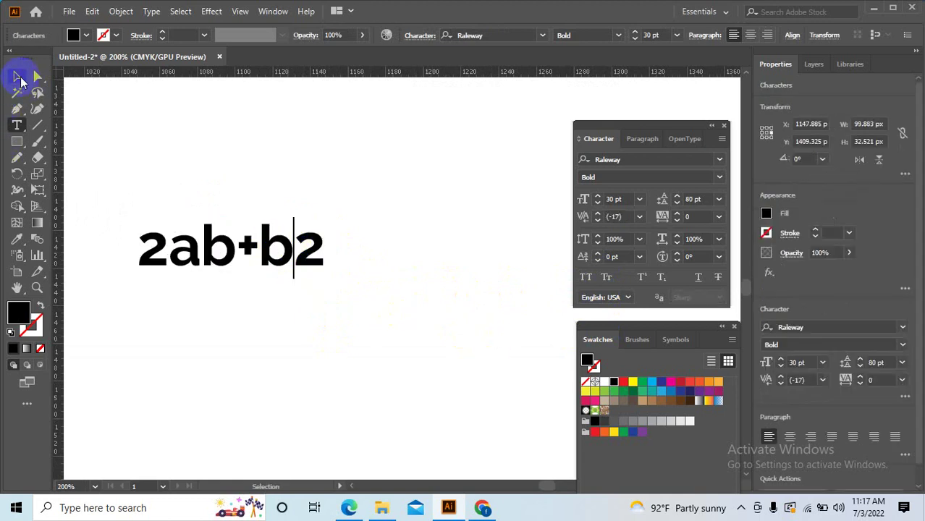
pyautogui.click(419, 213)
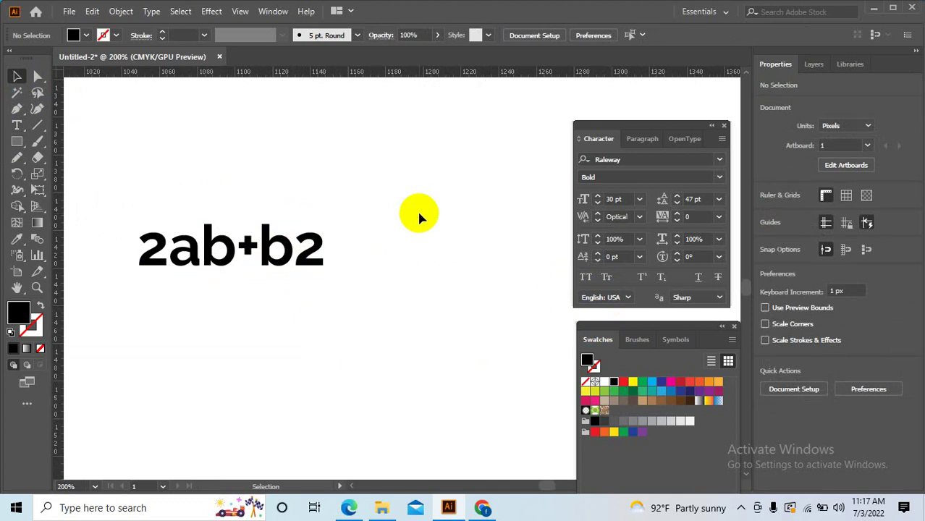
# Try Superscript on the whole formula, then switch it back off.
pyautogui.click(297, 265)
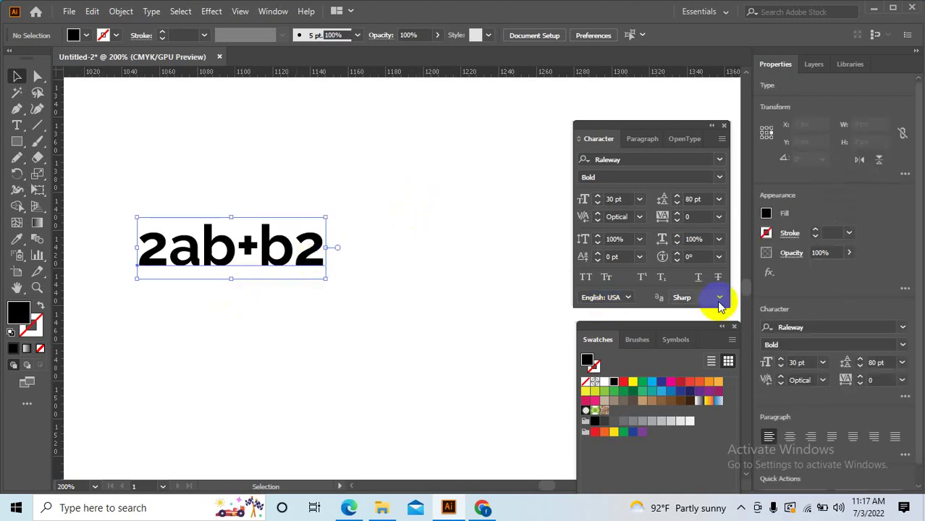
pyautogui.click(642, 278)
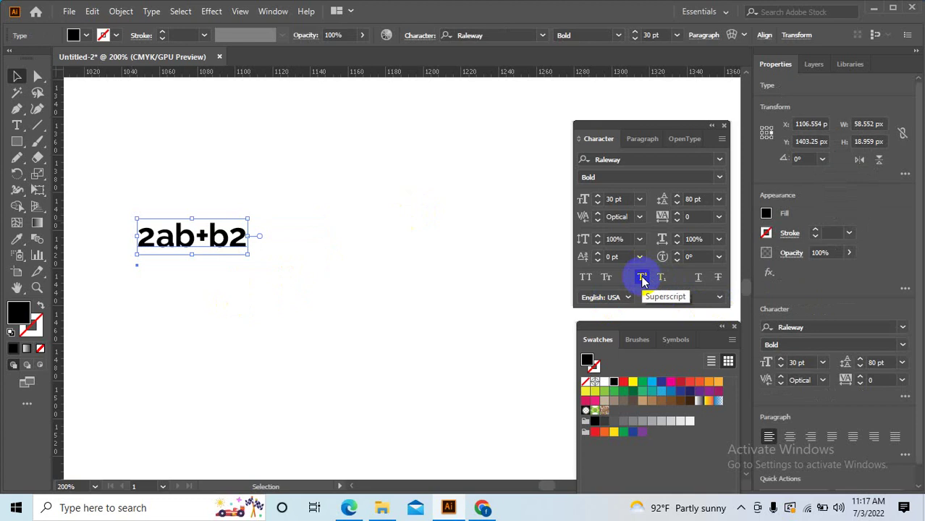
pyautogui.click(642, 278)
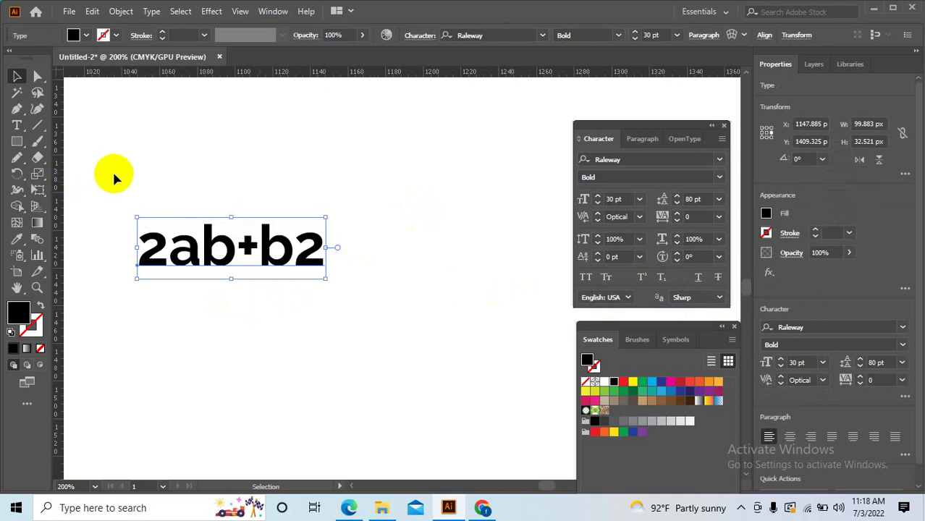
# Make only the final 2 of 2ab+b2 superscript, then click back into the formula.
pyautogui.click(18, 126)
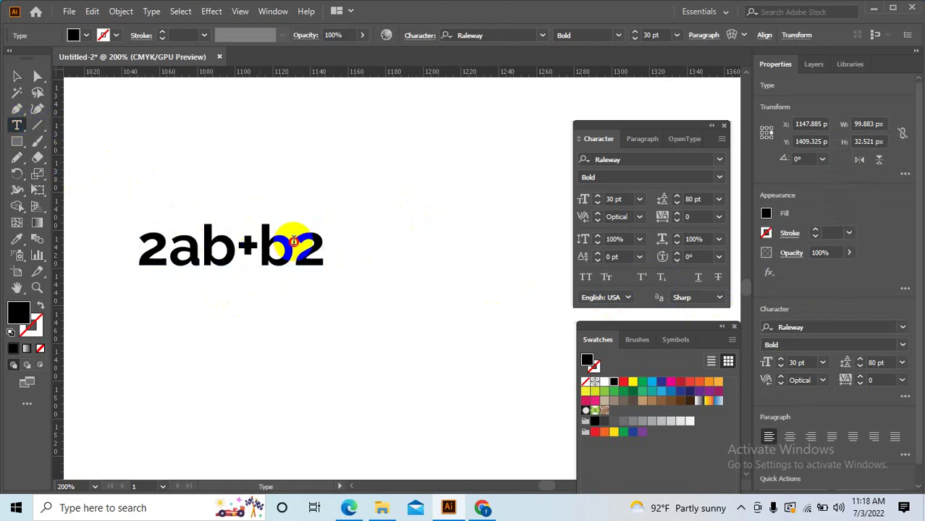
pyautogui.moveTo(294, 248); pyautogui.dragTo(326, 246)
pyautogui.click(619, 257)
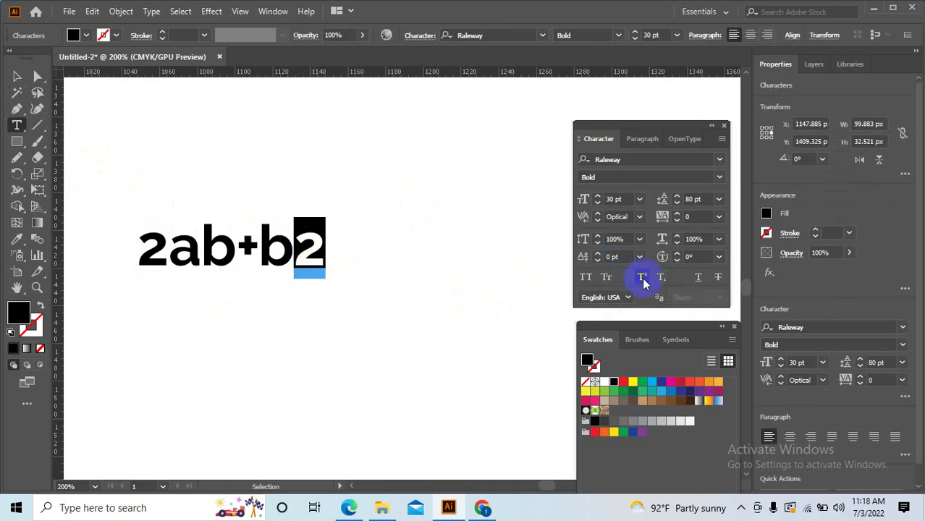
pyautogui.click(642, 278)
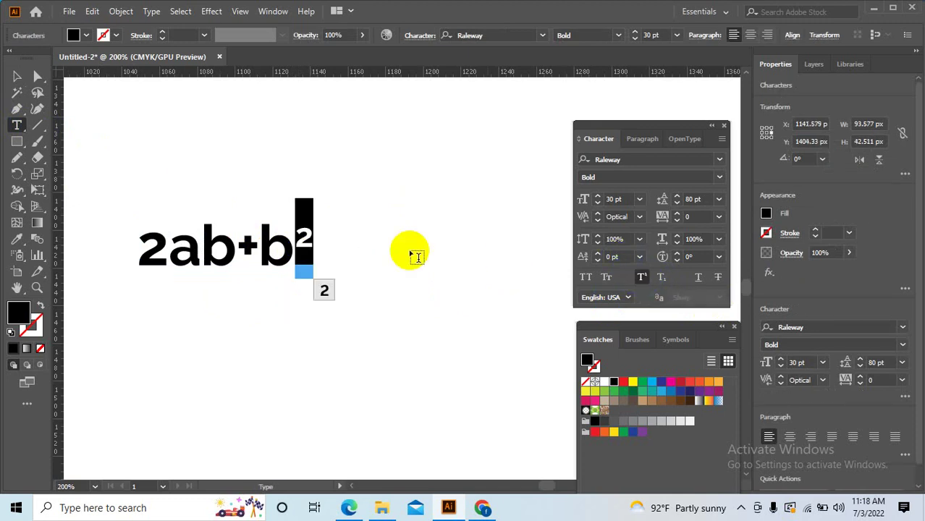
pyautogui.click(17, 76)
pyautogui.click(347, 310)
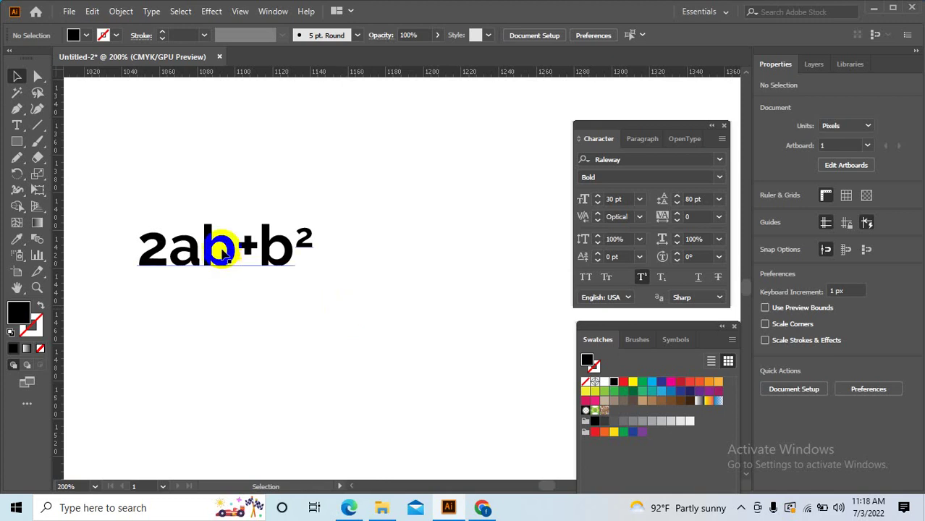
pyautogui.click(296, 250)
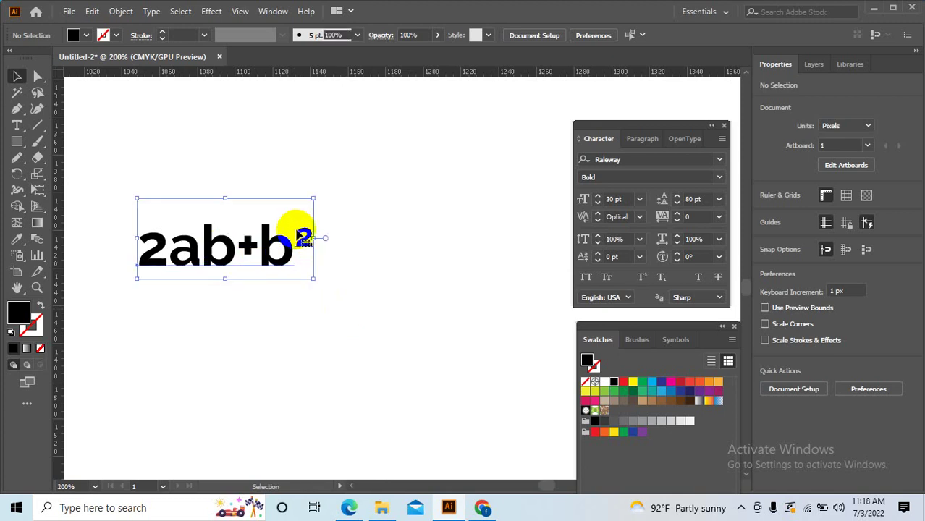
pyautogui.doubleClick(297, 244)
# Type D2O after the superscript 2 and try subscript on the 2 of D2O.
pyautogui.click(309, 232)
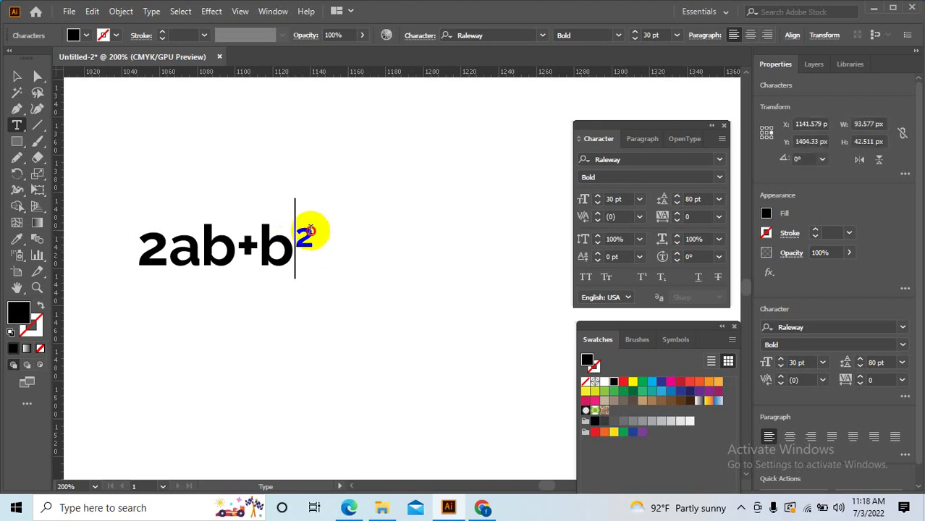
pyautogui.press('Right')
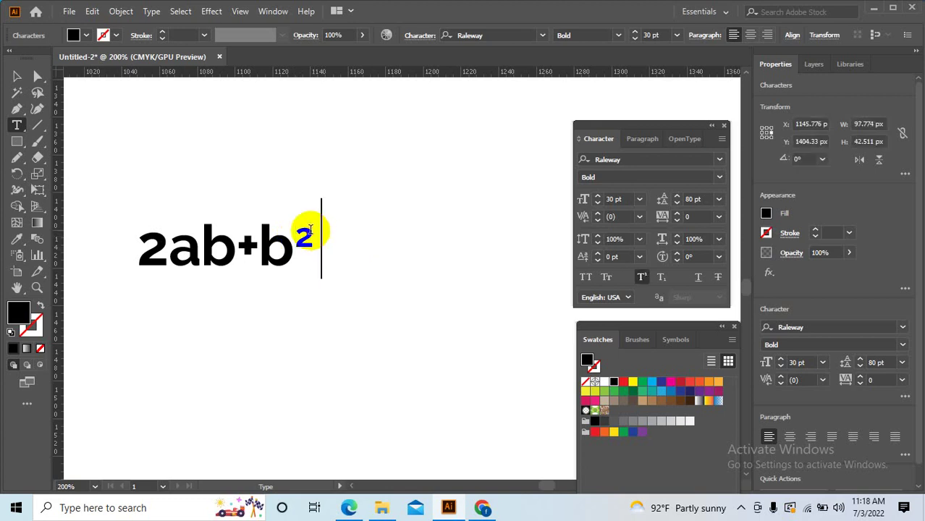
pyautogui.write('D2')
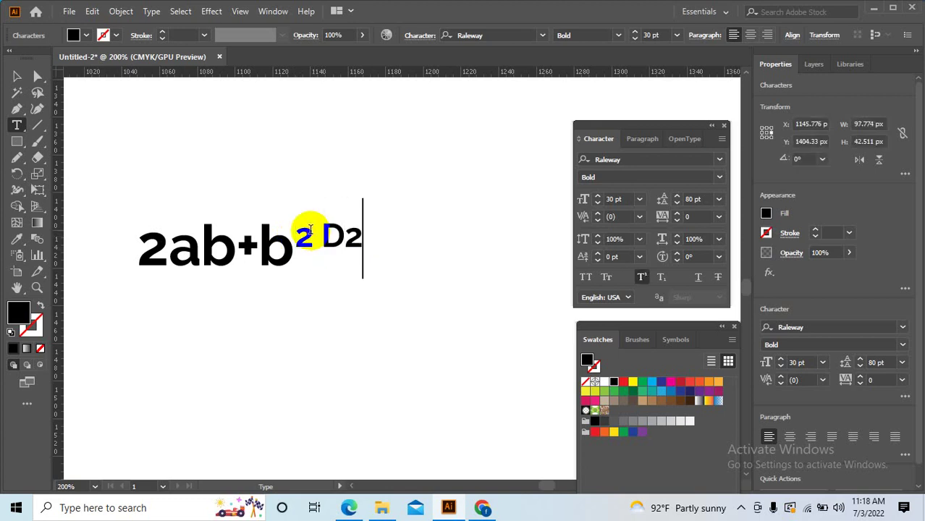
pyautogui.write('O')
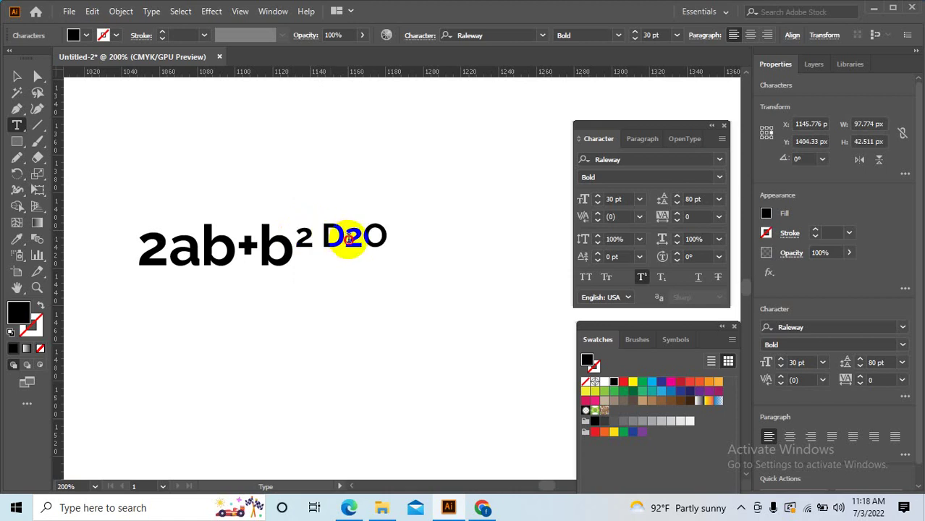
pyautogui.moveTo(345, 238); pyautogui.dragTo(362, 237)
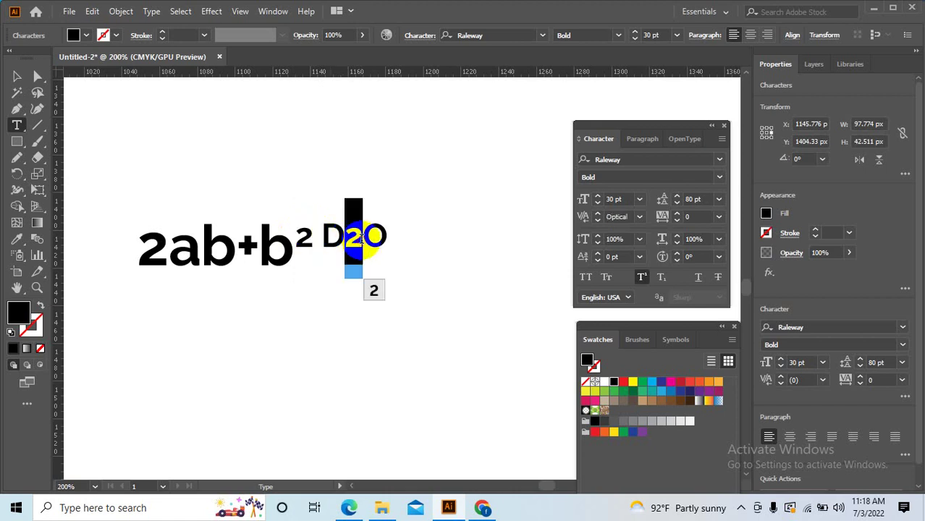
pyautogui.click(661, 278)
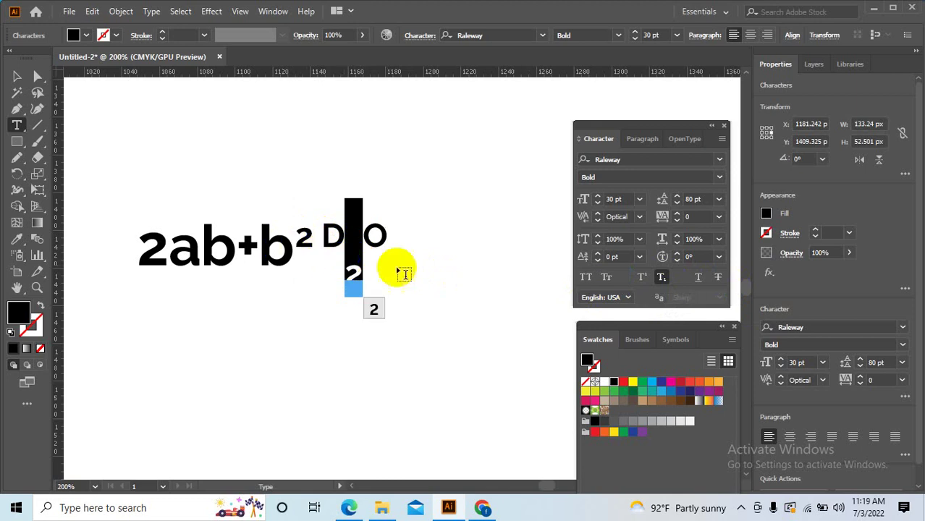
pyautogui.click(642, 278)
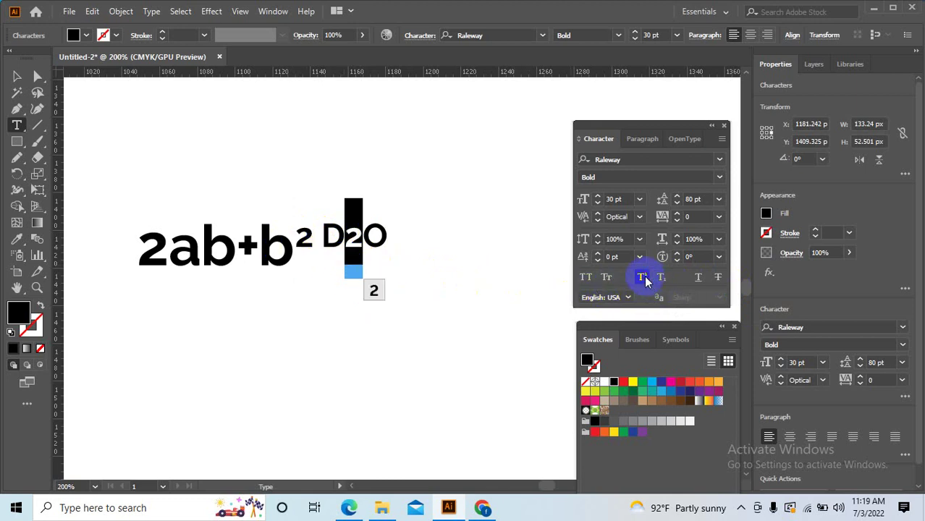
pyautogui.click(642, 279)
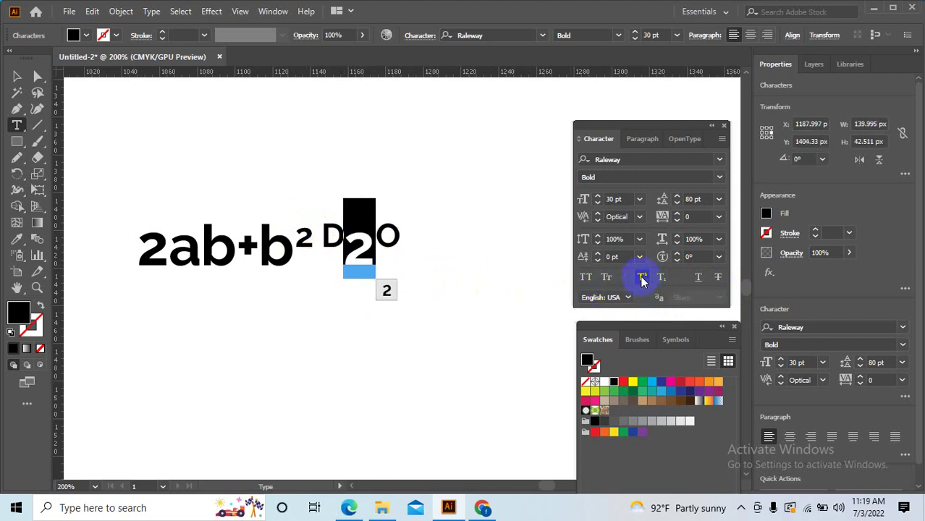
pyautogui.click(361, 242)
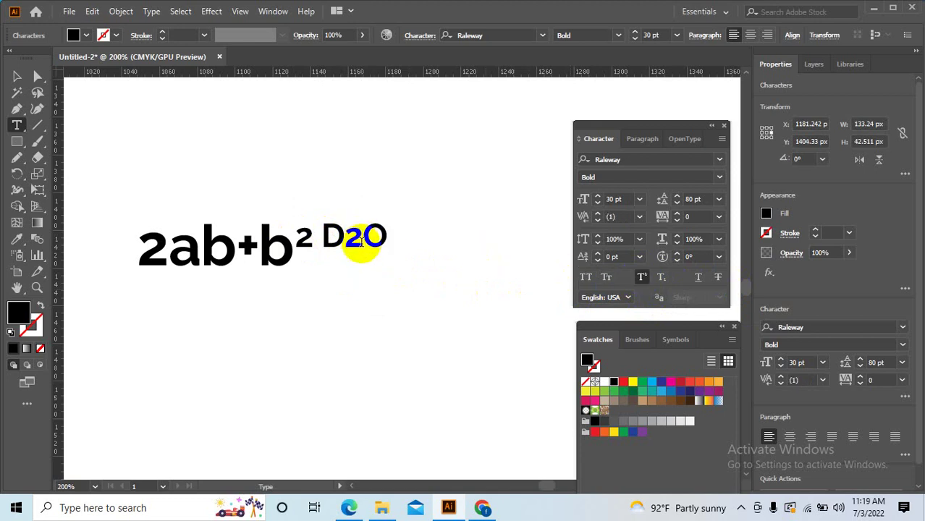
pyautogui.moveTo(363, 239); pyautogui.dragTo(345, 239)
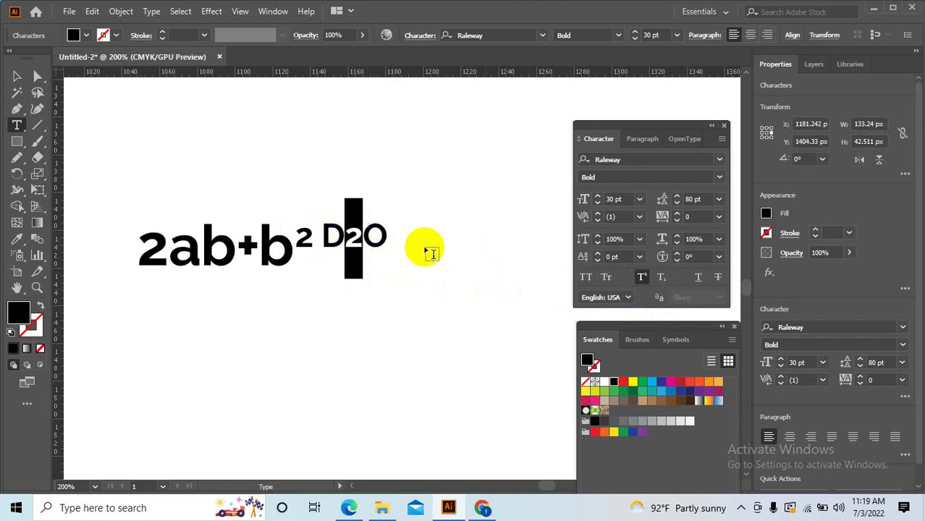
pyautogui.click(641, 277)
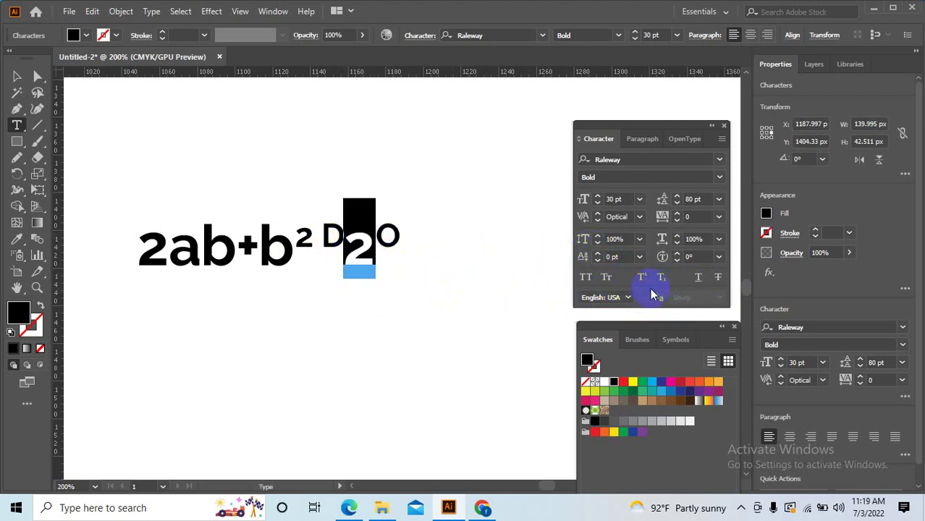
pyautogui.moveTo(341, 251); pyautogui.dragTo(367, 250)
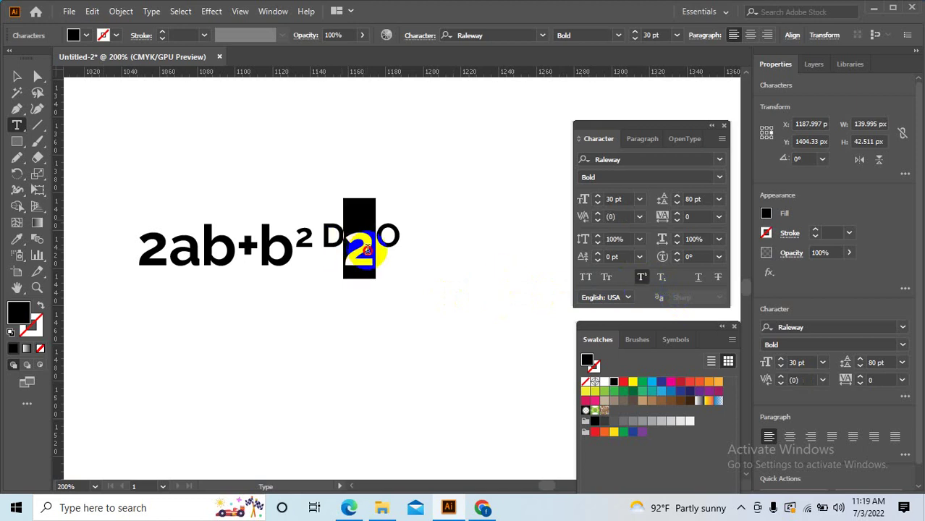
pyautogui.keyDown('ctrl'); pyautogui.click(404, 258); pyautogui.keyUp('ctrl')
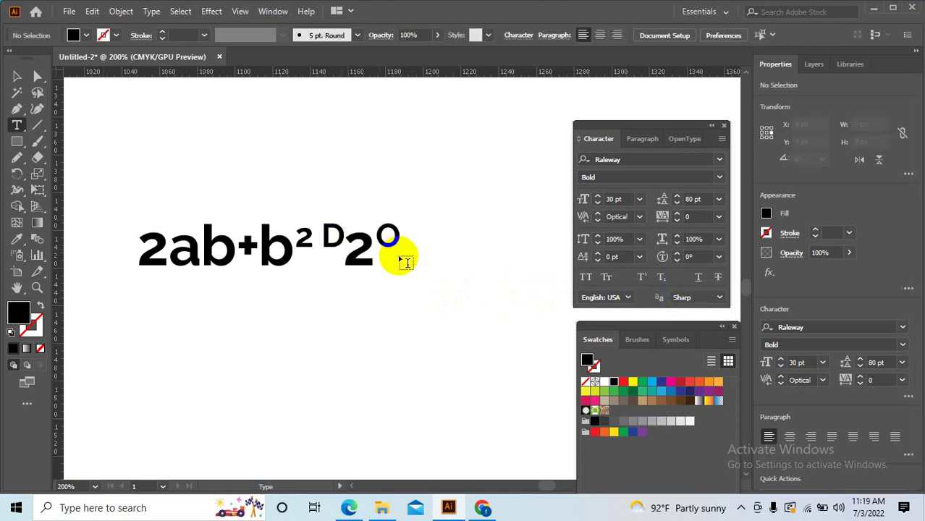
# Return the raised D and O of D2O to normal size.
pyautogui.moveTo(343, 224); pyautogui.dragTo(323, 239)
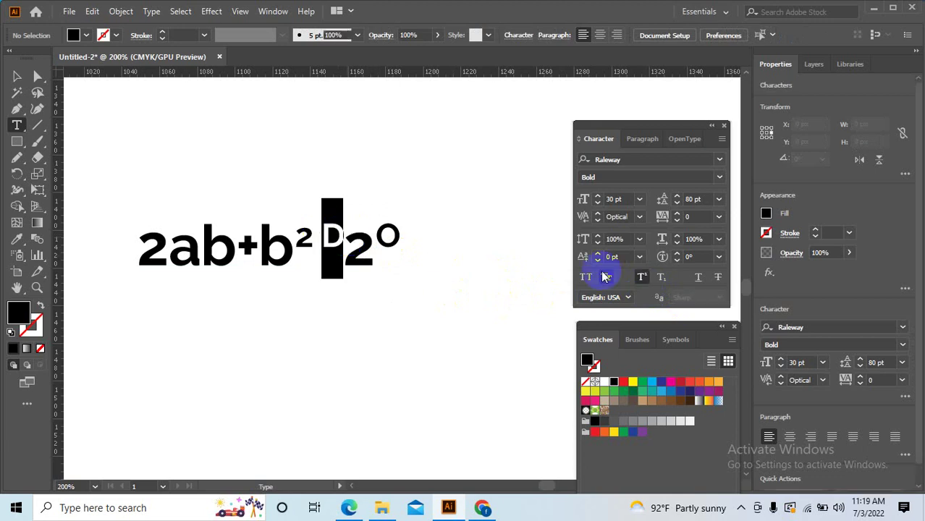
pyautogui.click(642, 278)
pyautogui.moveTo(405, 239); pyautogui.dragTo(438, 249)
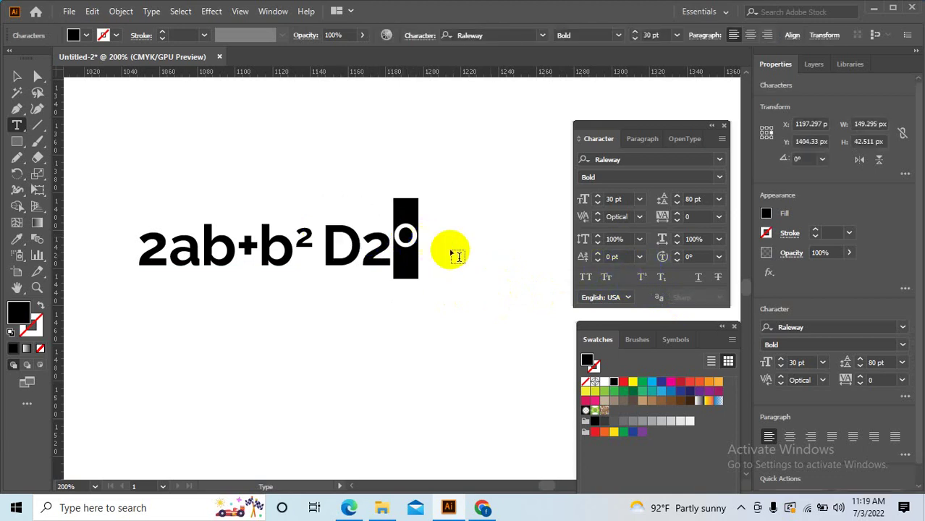
pyautogui.click(648, 286)
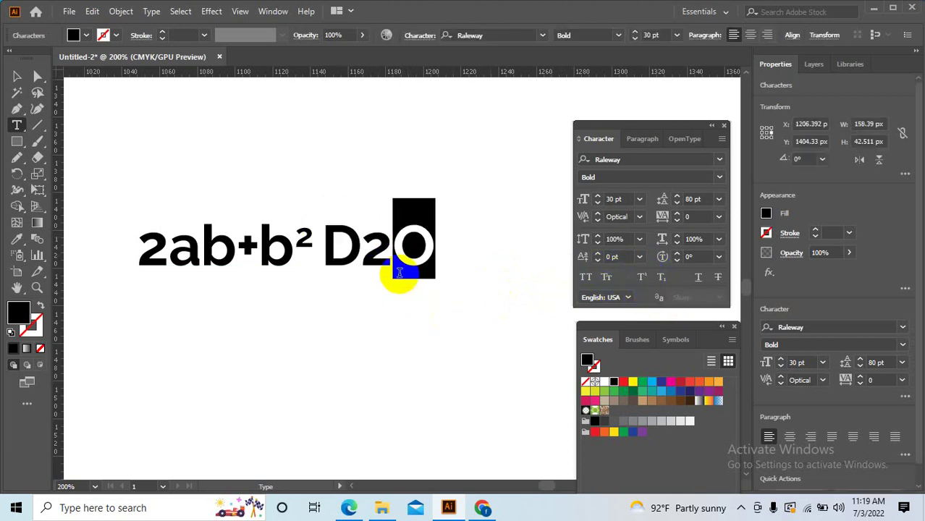
pyautogui.keyDown('ctrl'); pyautogui.click(383, 293); pyautogui.keyUp('ctrl')
# Make the 2 in D₂O a subscript and deselect the text object.
pyautogui.moveTo(382, 252); pyautogui.dragTo(362, 252)
pyautogui.click(662, 277)
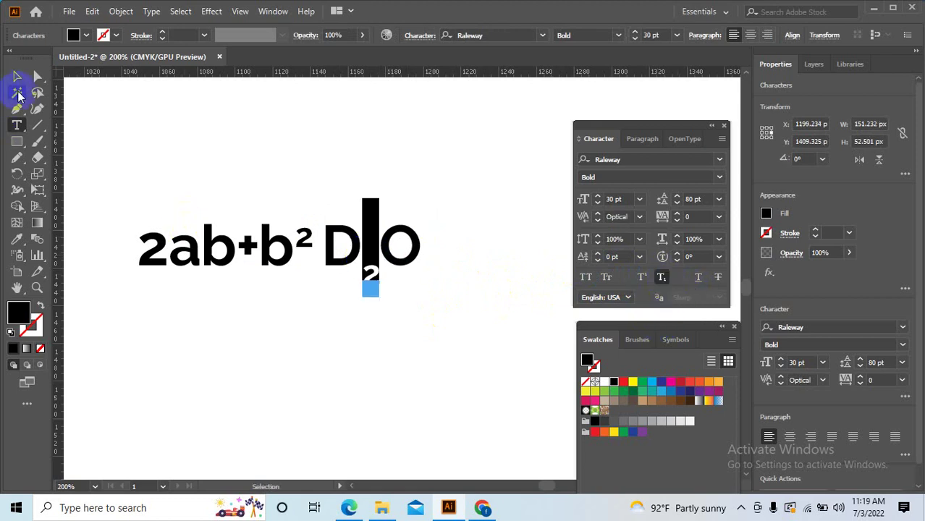
pyautogui.click(17, 76)
pyautogui.click(361, 346)
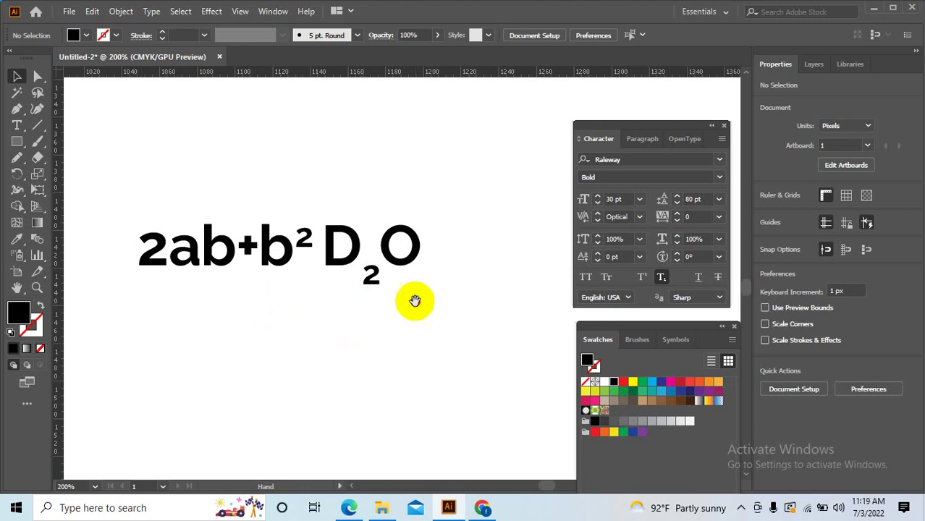
# Reselect the 2ab+b² D₂O equation text while scrolling around the artboard.
pyautogui.click(269, 196)
pyautogui.scroll(-1, 326, 253)
pyautogui.doubleClick(264, 213)
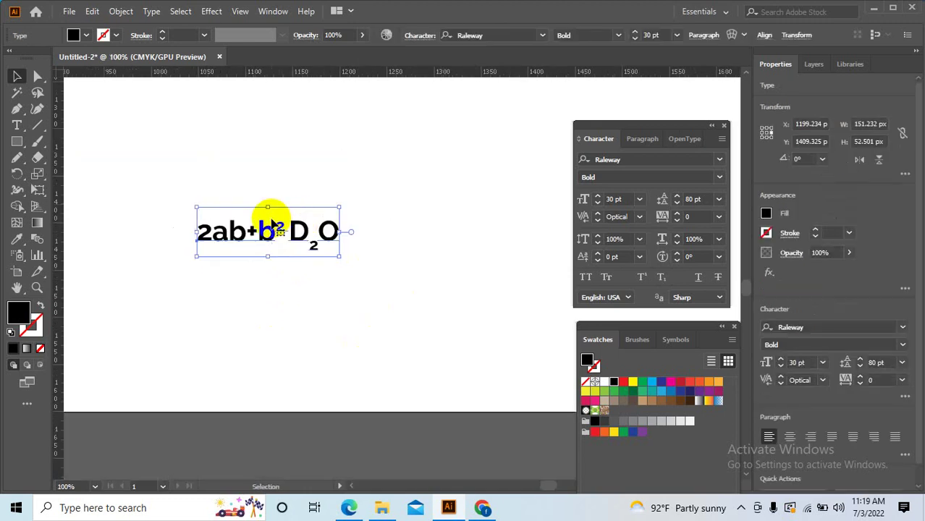
pyautogui.moveTo(278, 224); pyautogui.dragTo(300, 243)
pyautogui.scroll(2, 309, 232)
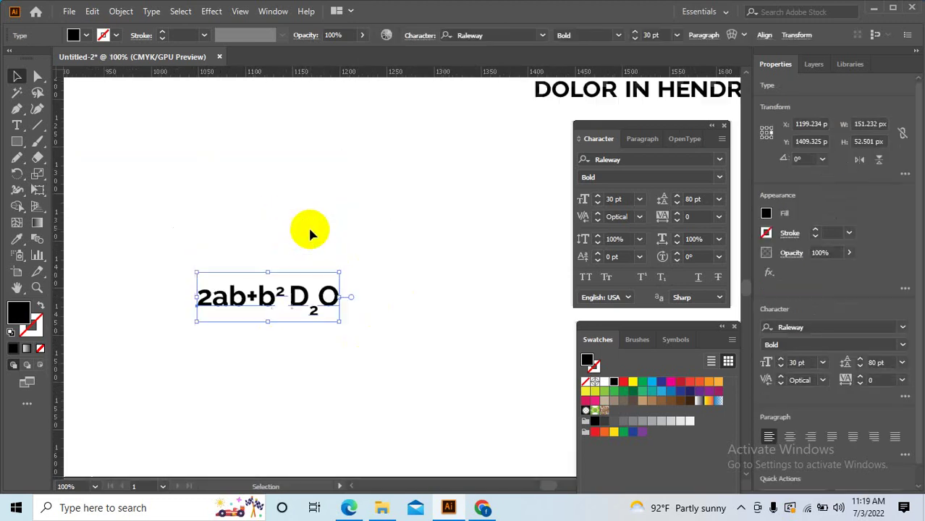
pyautogui.scroll(-3, 310, 293)
pyautogui.hscroll(-3, 310, 290)
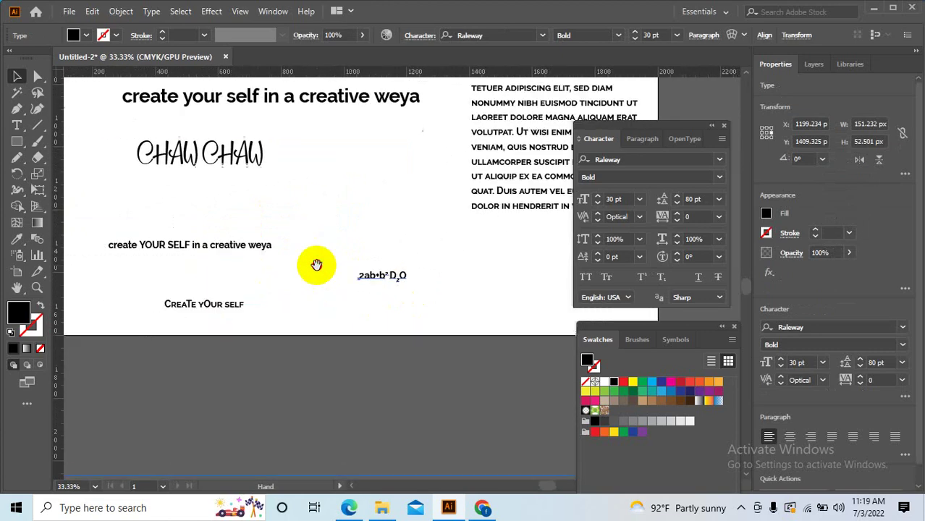
pyautogui.click(373, 278)
pyautogui.scroll(1, 376, 278)
pyautogui.scroll(-1, 418, 253)
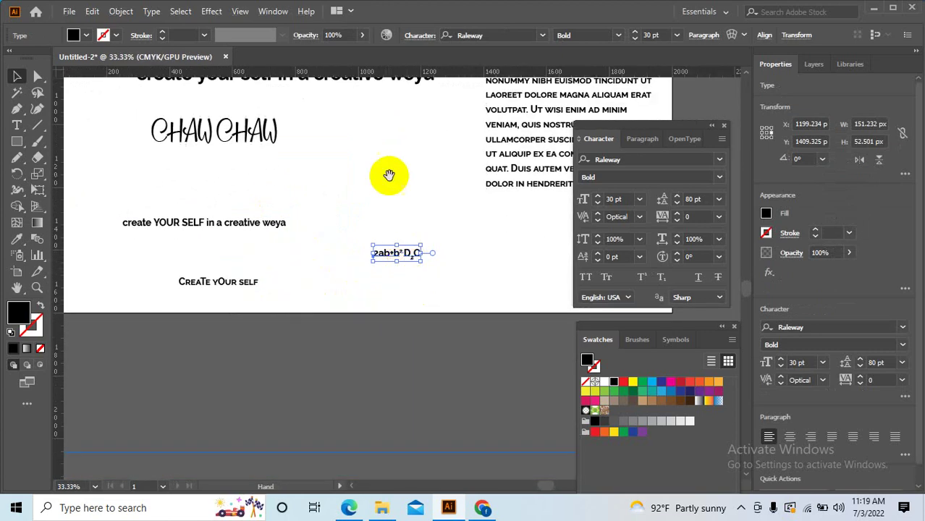
pyautogui.scroll(3, 376, 225)
pyautogui.scroll(-2, 324, 193)
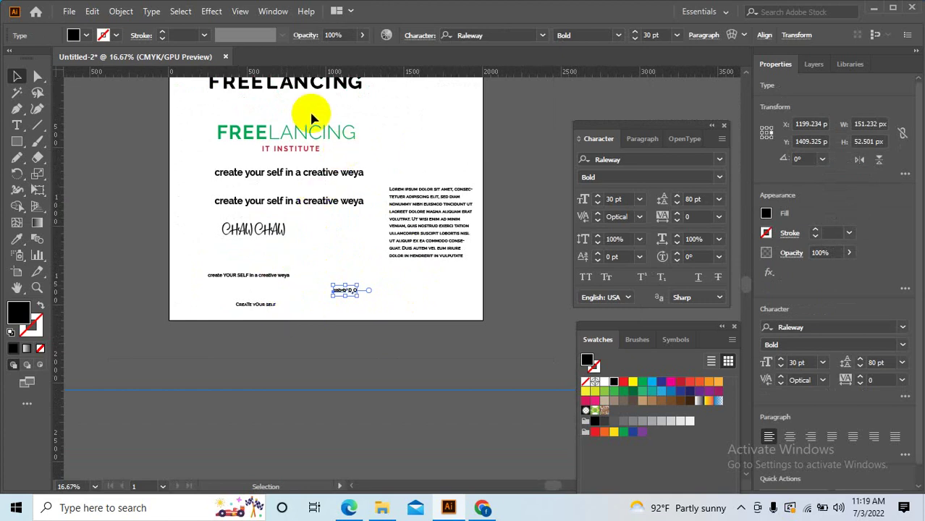
pyautogui.click(297, 86)
pyautogui.scroll(2, 340, 145)
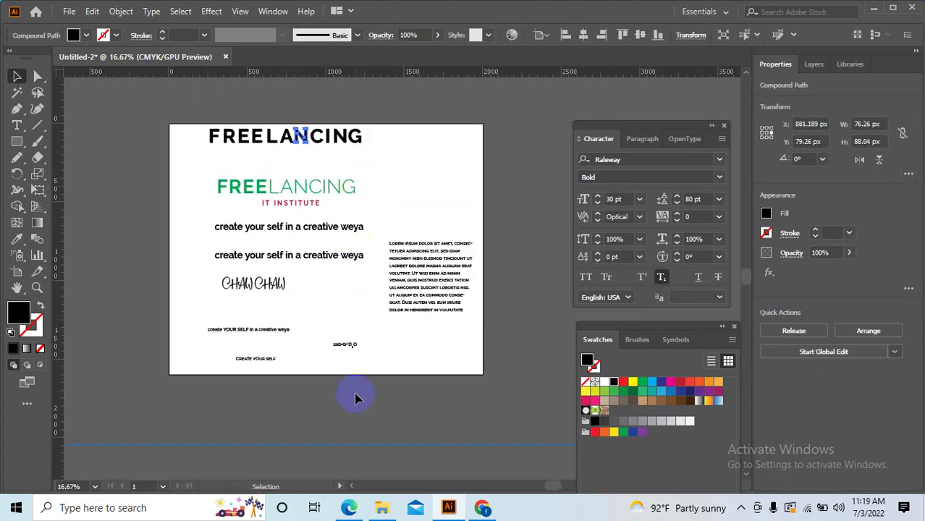
pyautogui.scroll(4, 357, 390)
pyautogui.click(333, 210)
# Replace the equation text with 'Freelancing ITI'.
pyautogui.doubleClick(334, 210)
pyautogui.hotkey('ctrl', 'a')
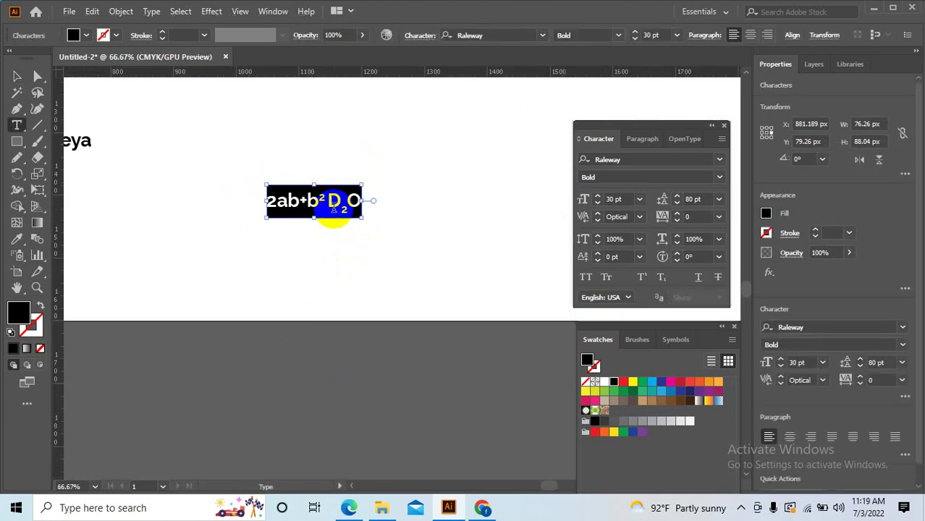
pyautogui.press('BackSpace')
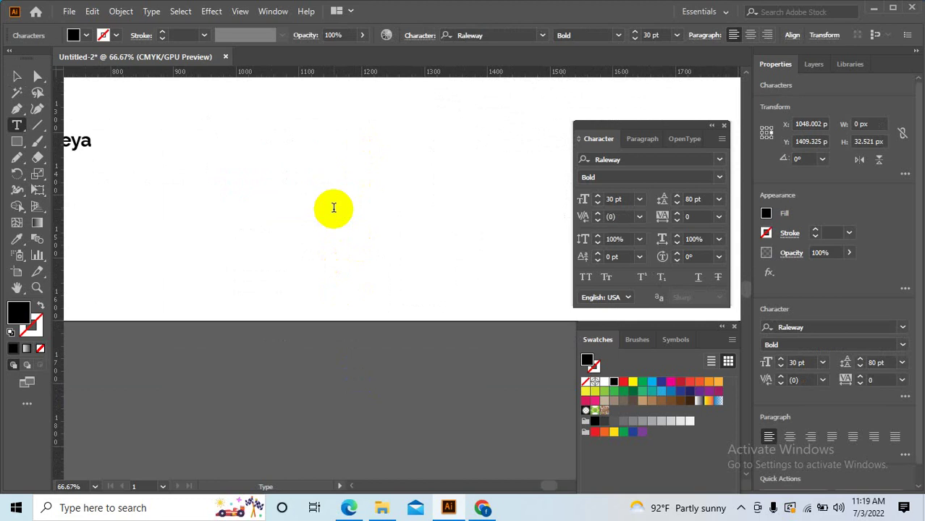
pyautogui.write('Free')
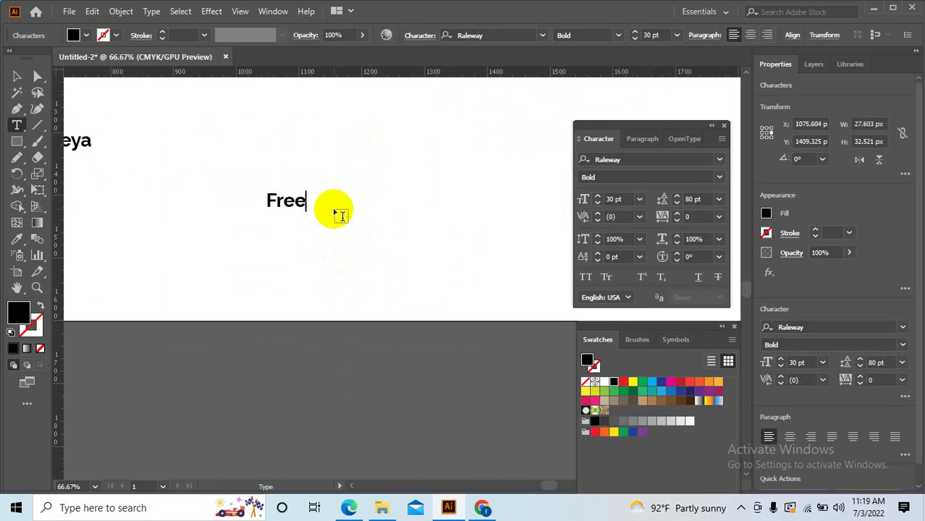
pyautogui.write('lancing ')
pyautogui.write('ITI')
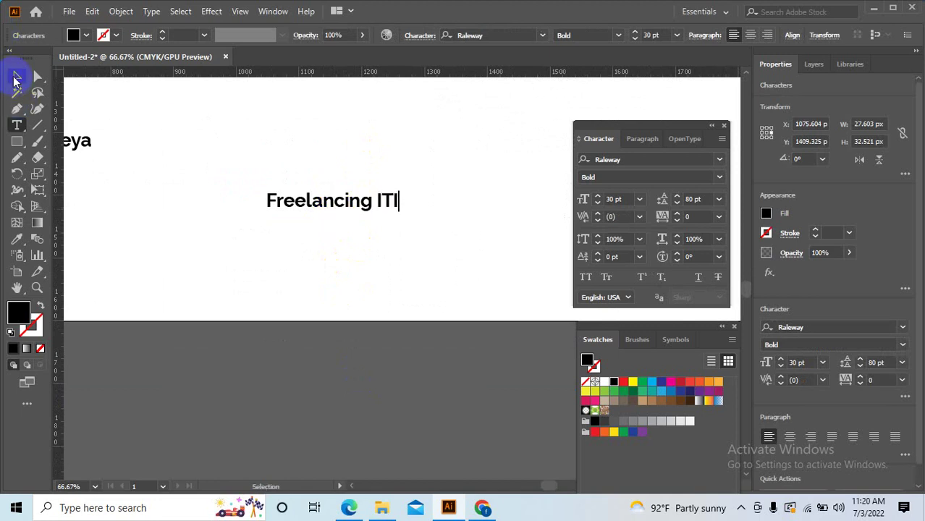
# Set the line to All Caps, about 38 pt, with tracking 25.
pyautogui.click(16, 77)
pyautogui.click(586, 277)
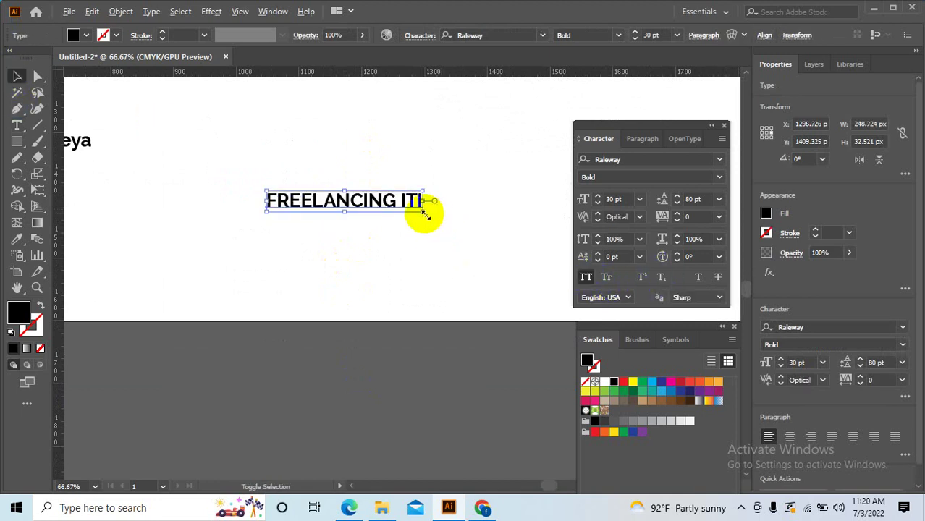
pyautogui.moveTo(424, 211); pyautogui.dragTo(443, 214)
pyautogui.click(695, 216)
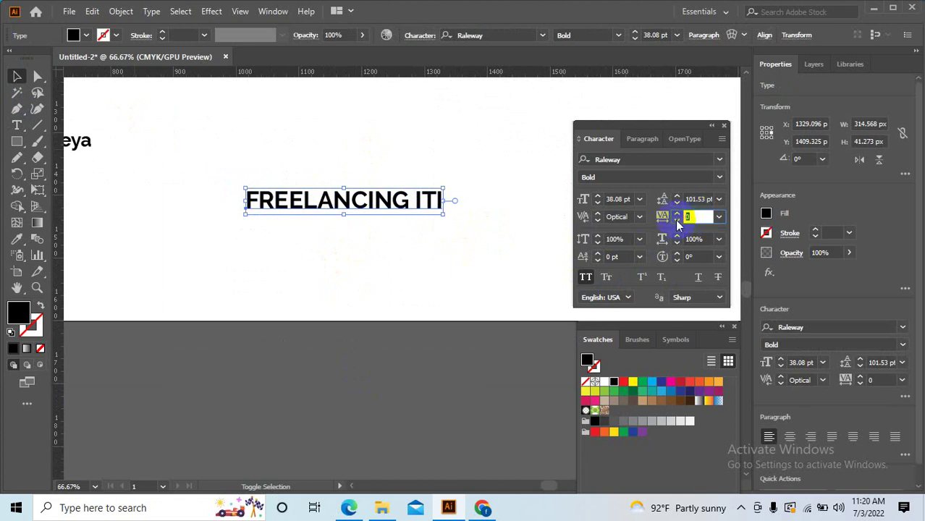
pyautogui.write('25')
pyautogui.press('Return')
# Add a trailing C to the FREELANCING ITI line and select it.
pyautogui.click(463, 203)
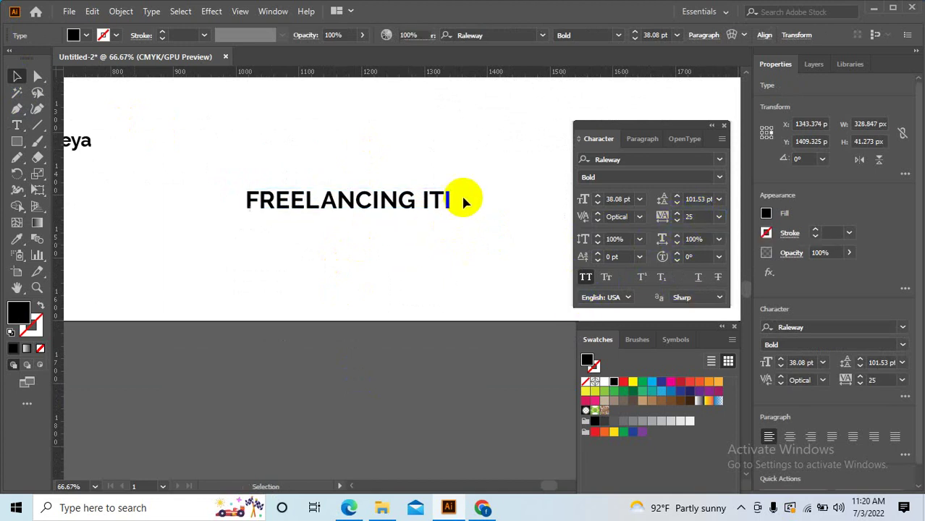
pyautogui.scroll(2, 464, 203)
pyautogui.click(363, 213)
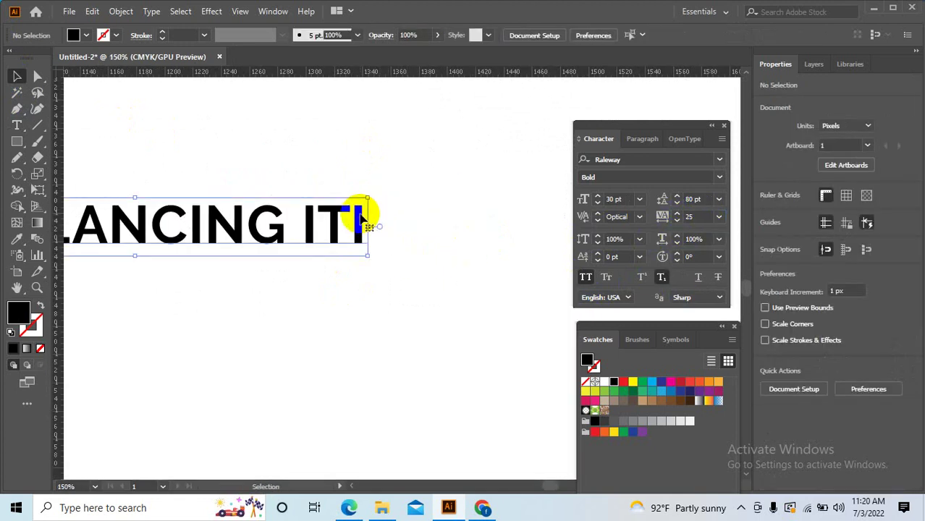
pyautogui.doubleClick(359, 211)
pyautogui.hotkey('shift', 'Left')
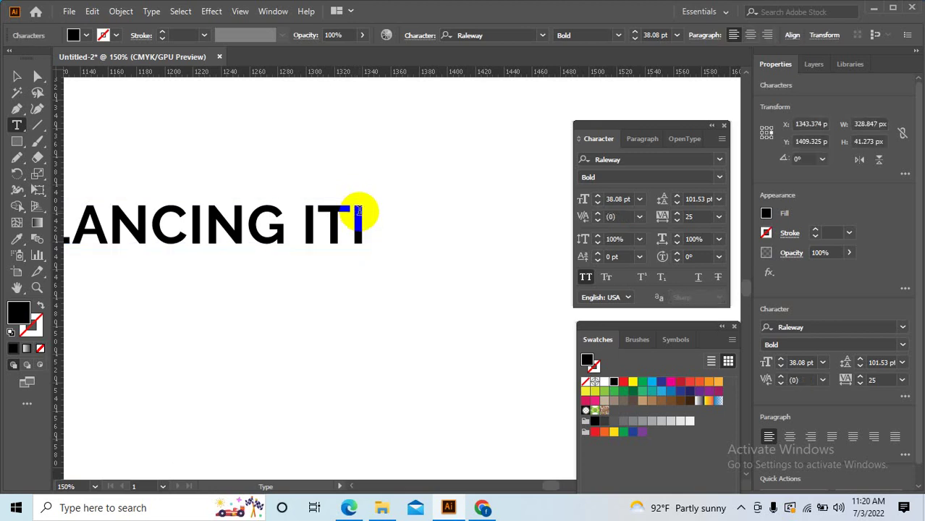
pyautogui.write(' C')
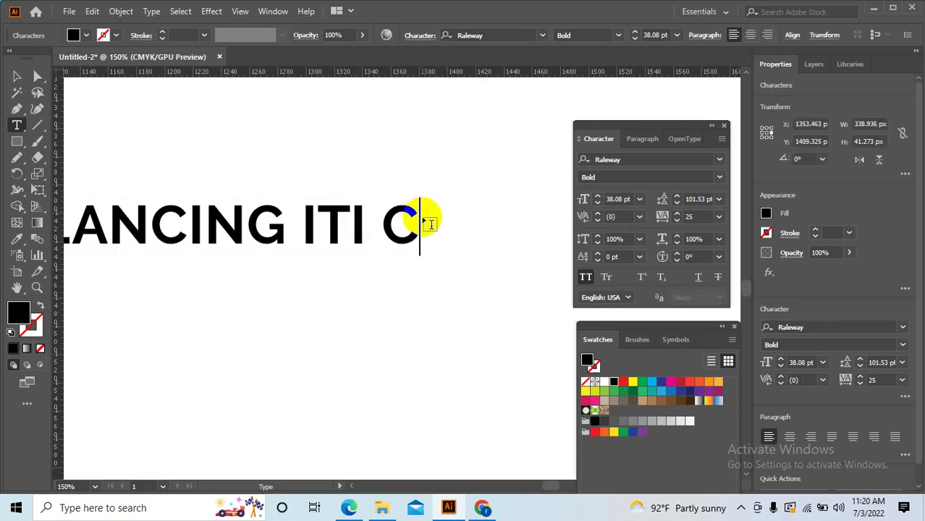
pyautogui.doubleClick(409, 217)
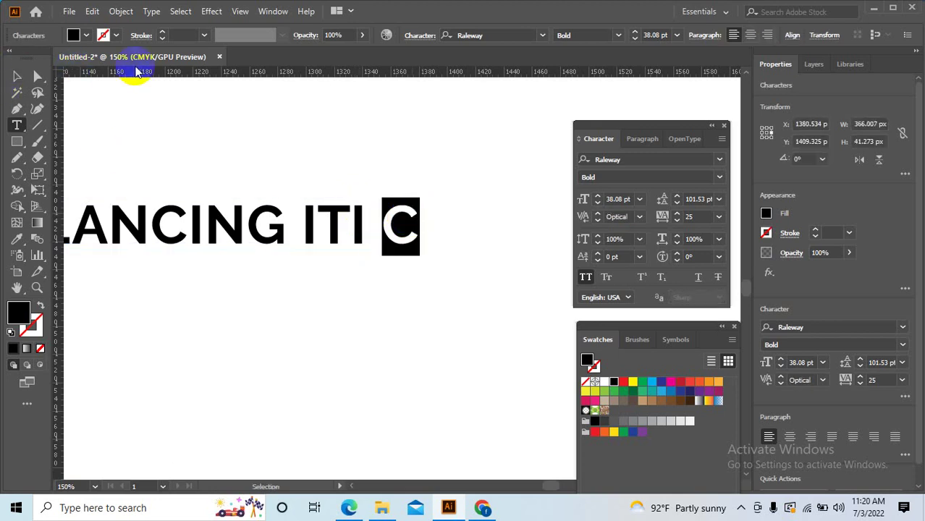
# Replace the C with a superscript © symbol from the Glyphs panel.
pyautogui.click(152, 11)
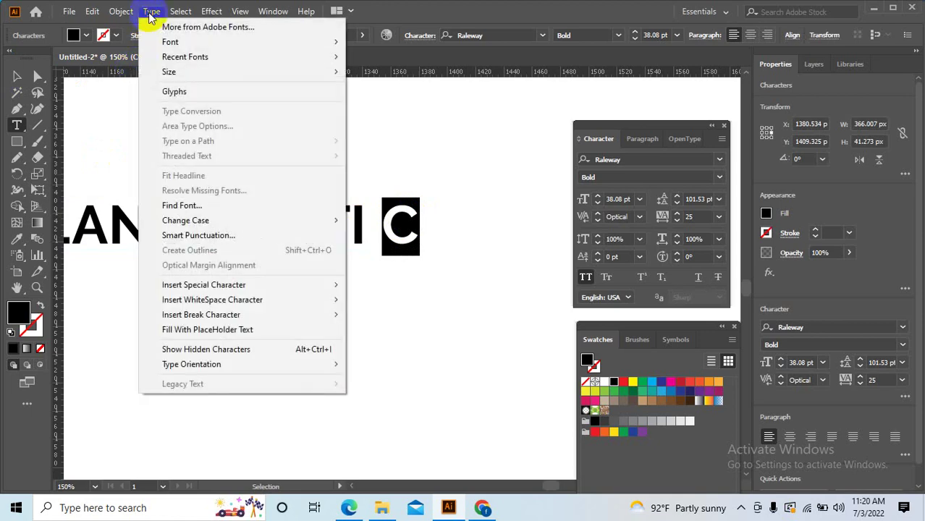
pyautogui.click(219, 91)
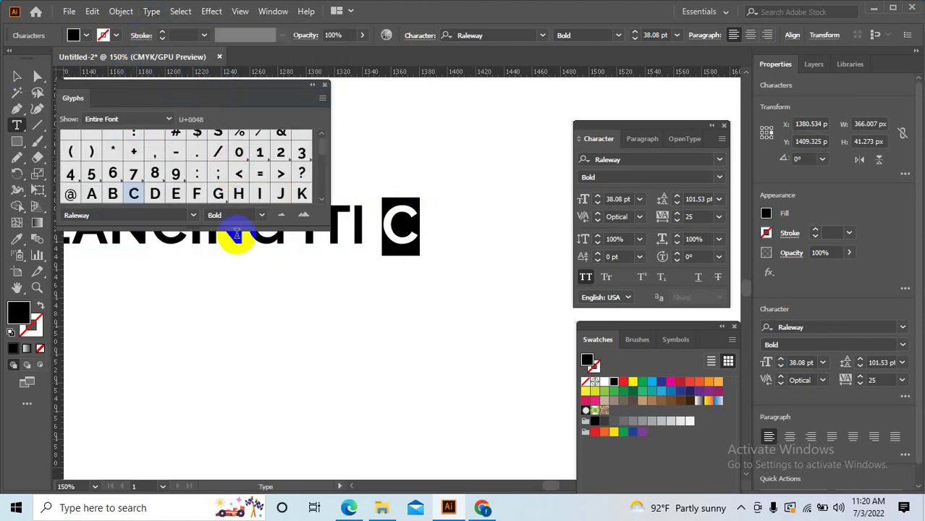
pyautogui.moveTo(243, 225); pyautogui.dragTo(262, 462)
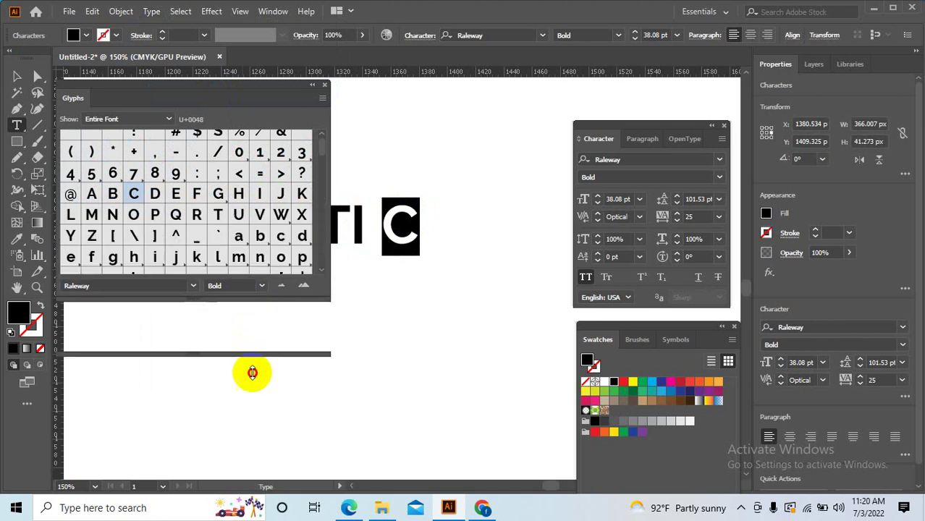
pyautogui.click(302, 299)
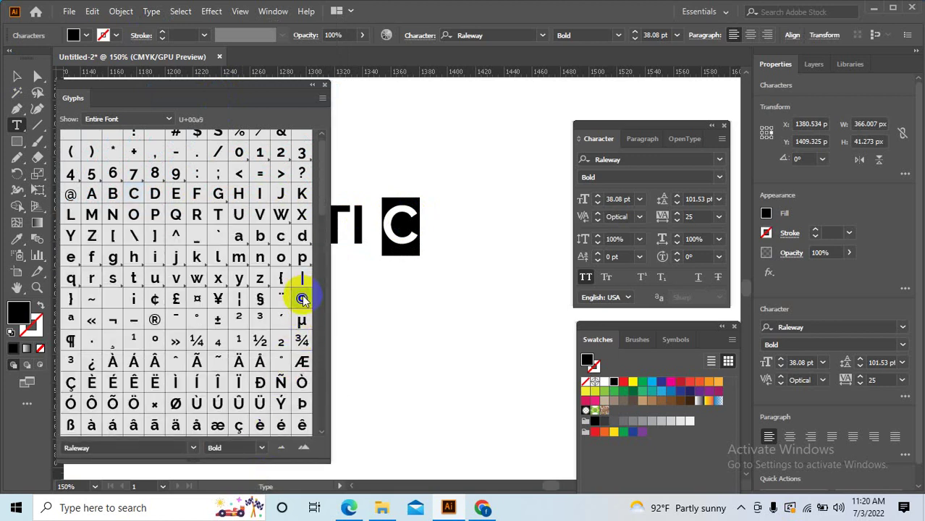
pyautogui.doubleClick(302, 299)
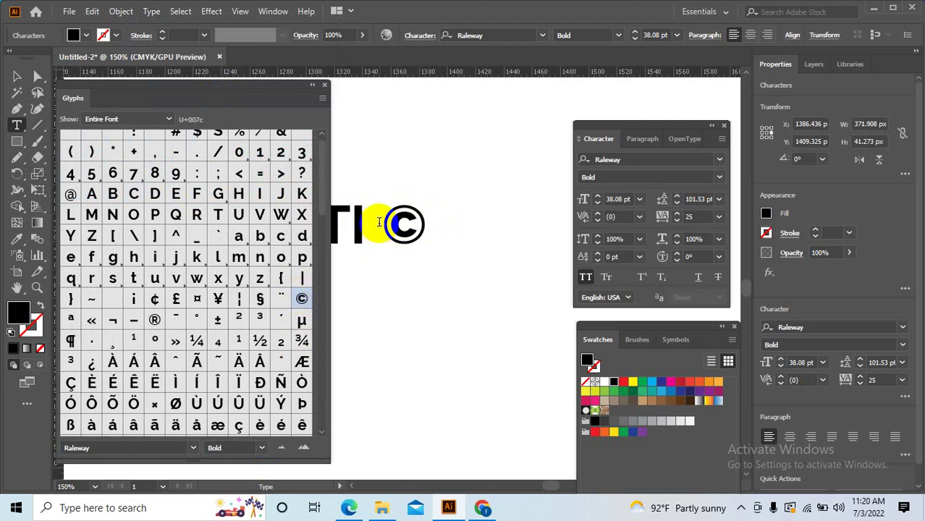
pyautogui.doubleClick(416, 227)
pyautogui.click(641, 276)
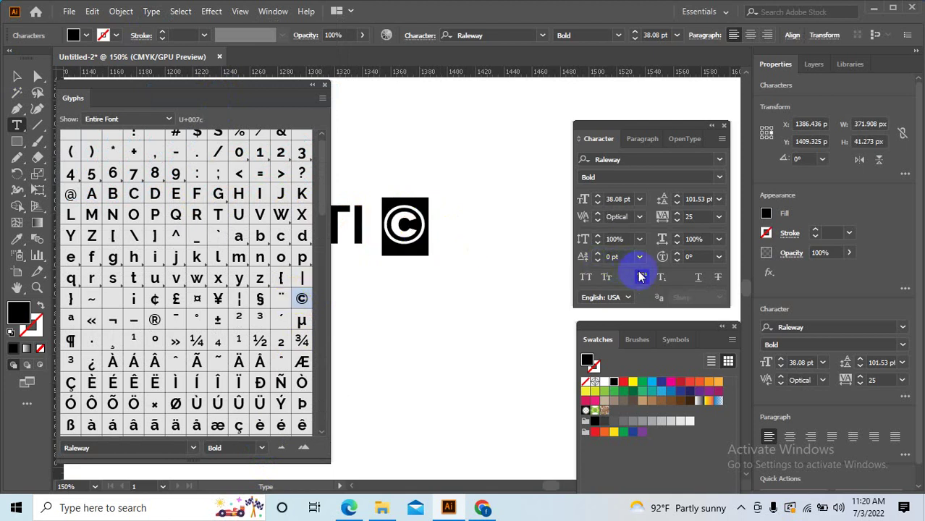
pyautogui.click(641, 276)
# Deselect the text, zoom out and close the Glyphs panel.
pyautogui.click(16, 76)
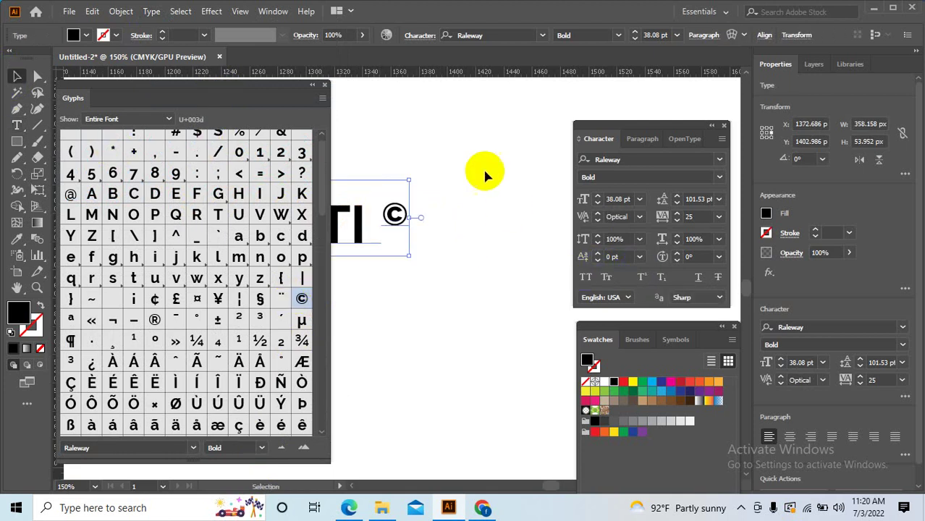
pyautogui.click(367, 244)
pyautogui.hotkey('ctrl', '-')
pyautogui.hotkey('ctrl', '-')
pyautogui.hotkey('ctrl', '-')
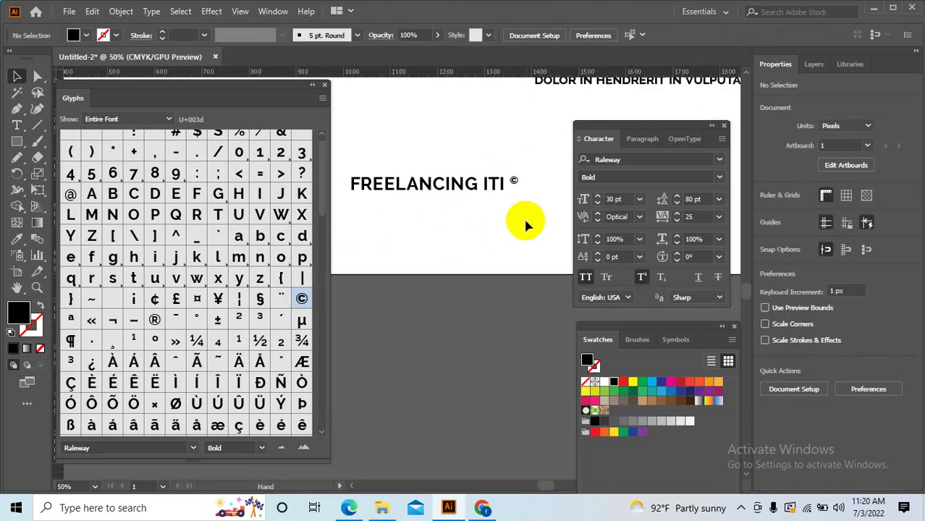
pyautogui.click(324, 85)
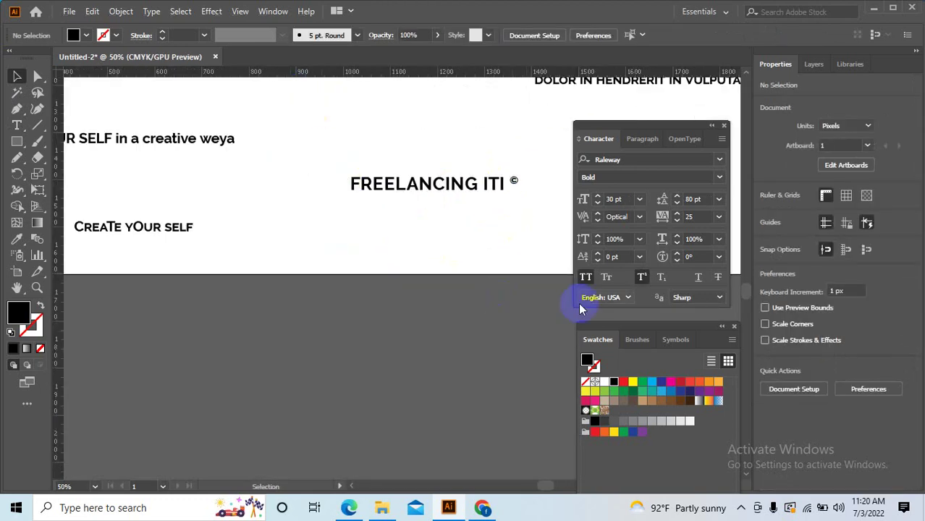
pyautogui.scroll(1, 538, 202)
pyautogui.scroll(2, 470, 334)
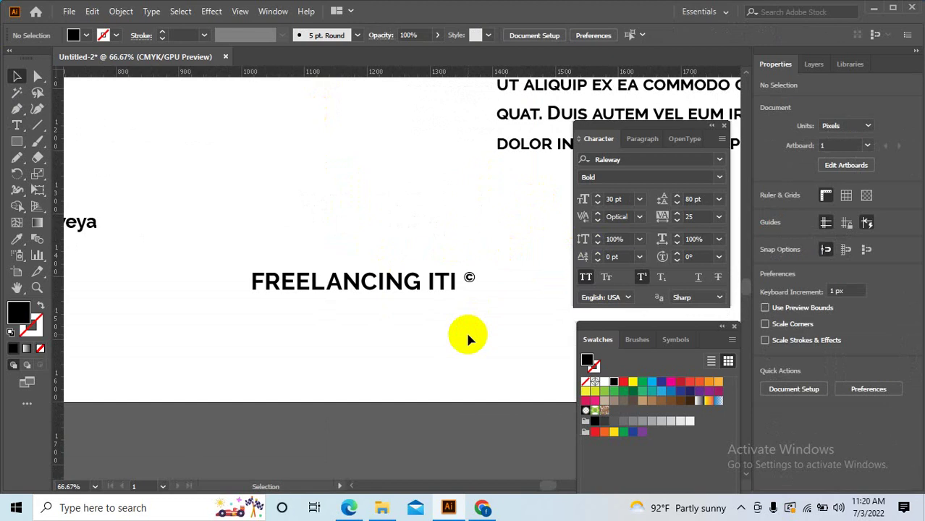
# Select the © character at the end of FREELANCING ITI for replacement.
pyautogui.doubleClick(447, 288)
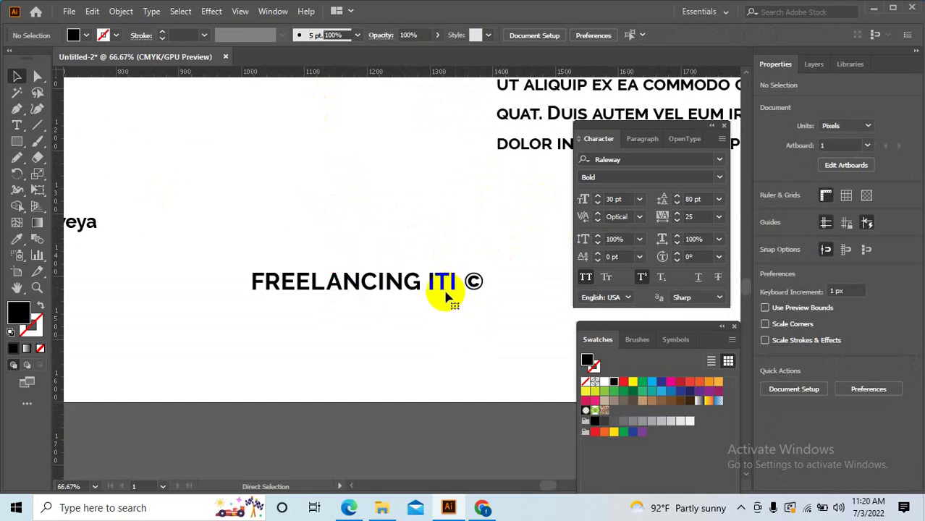
pyautogui.press('Escape')
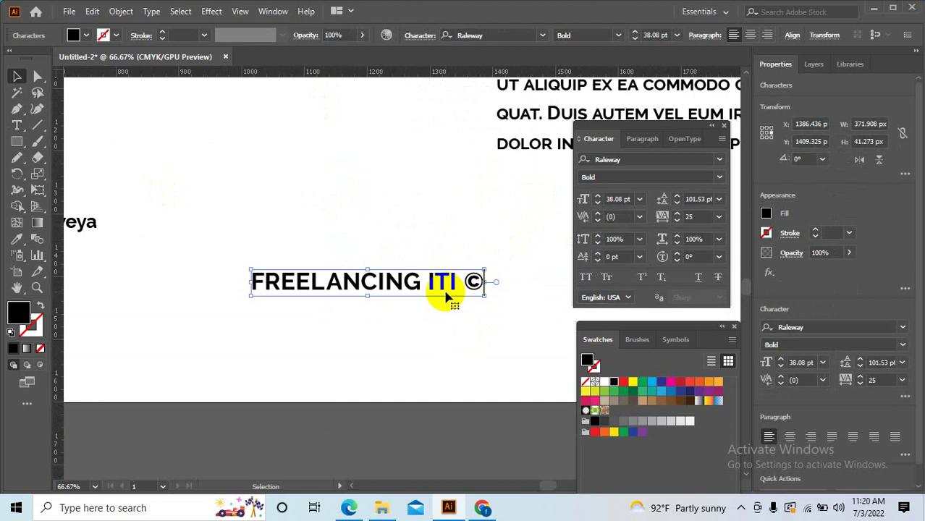
pyautogui.doubleClick(467, 295)
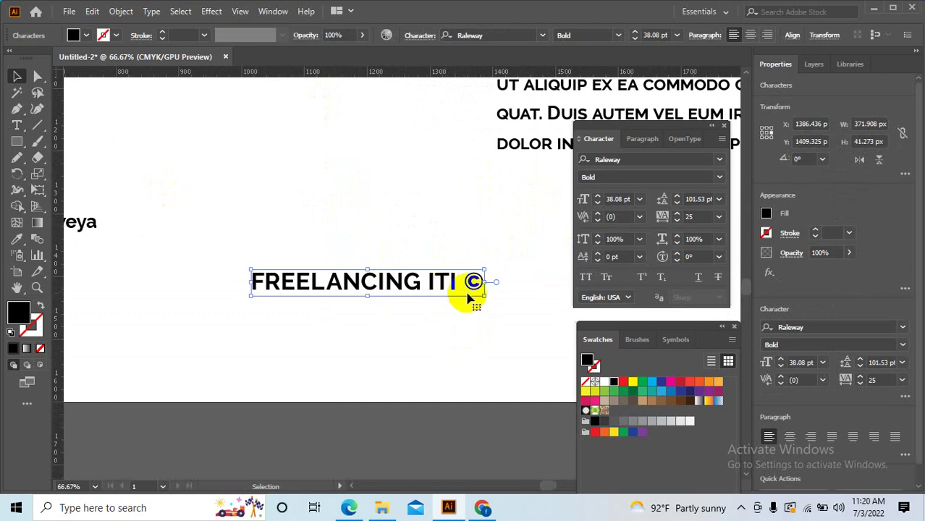
pyautogui.doubleClick(472, 283)
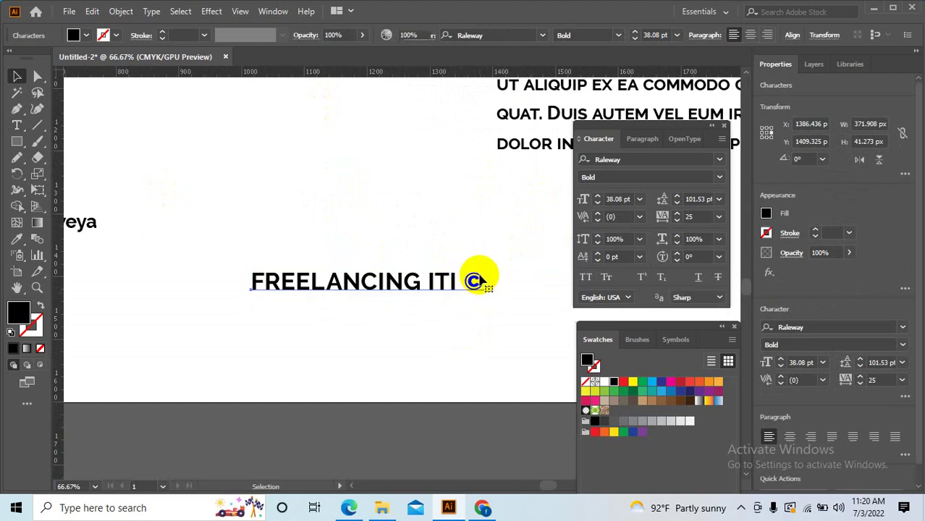
pyautogui.doubleClick(472, 283)
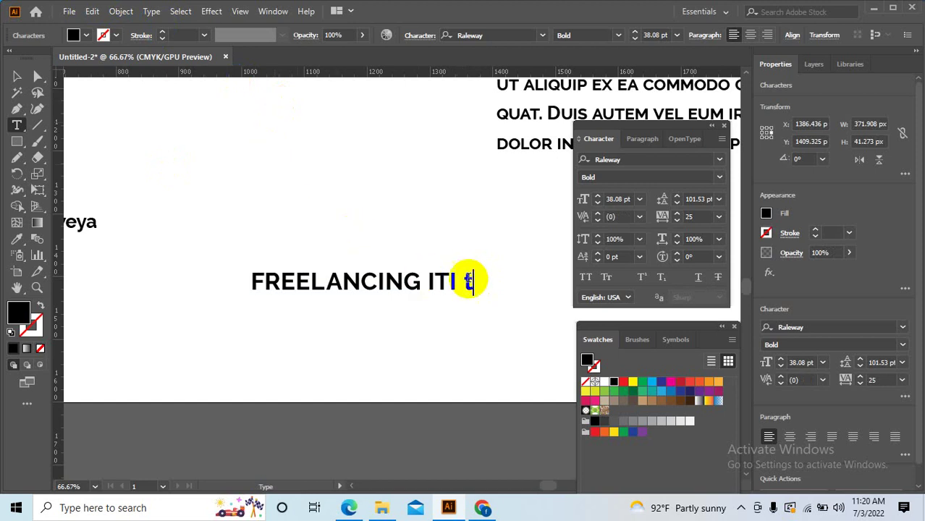
# Change the last letter to a superscript capital T.
pyautogui.doubleClick(469, 283)
pyautogui.click(506, 308)
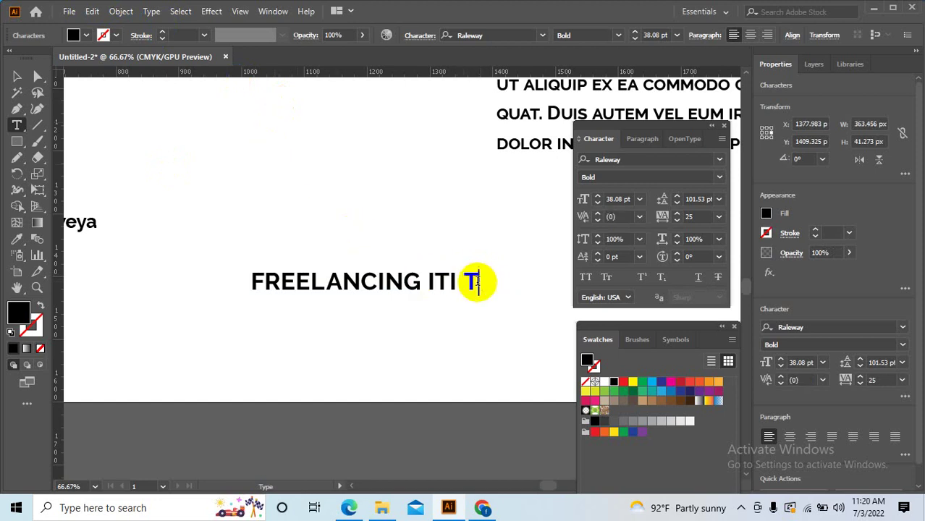
pyautogui.click(643, 277)
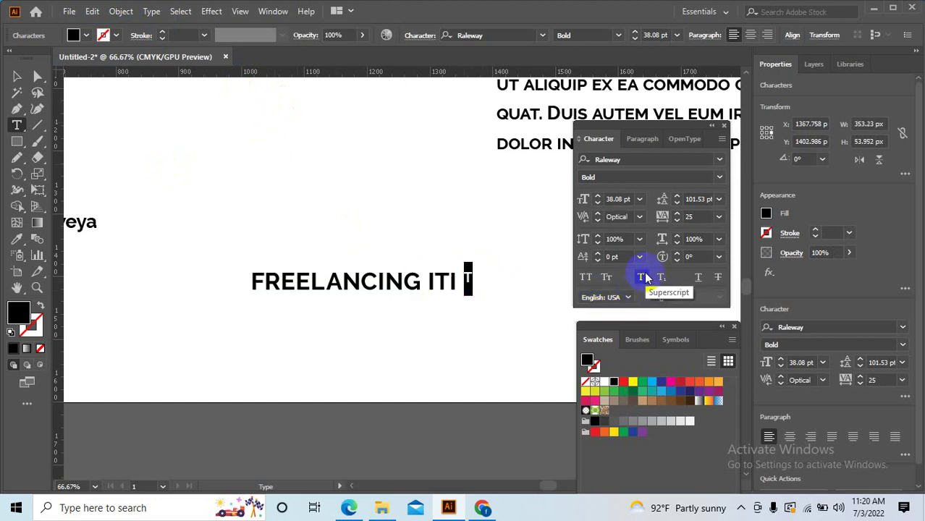
pyautogui.click(469, 280)
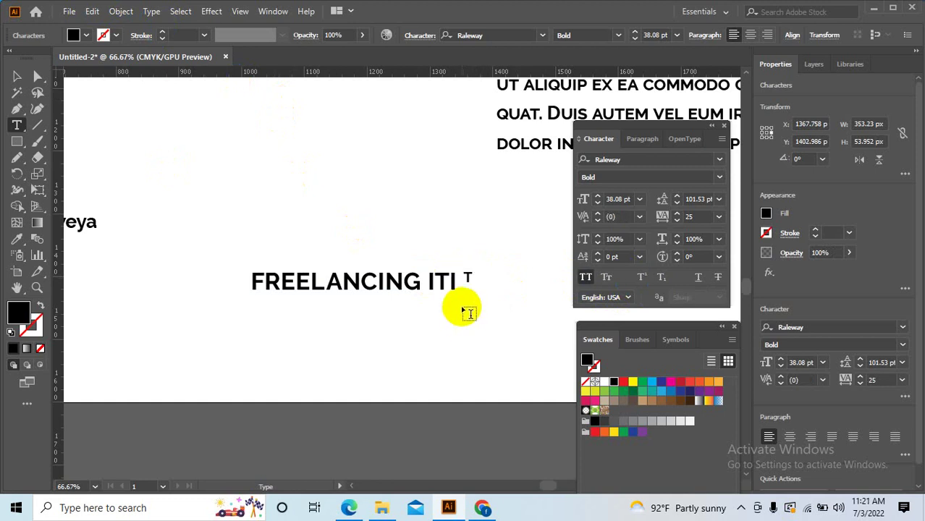
pyautogui.moveTo(461, 278); pyautogui.dragTo(487, 280)
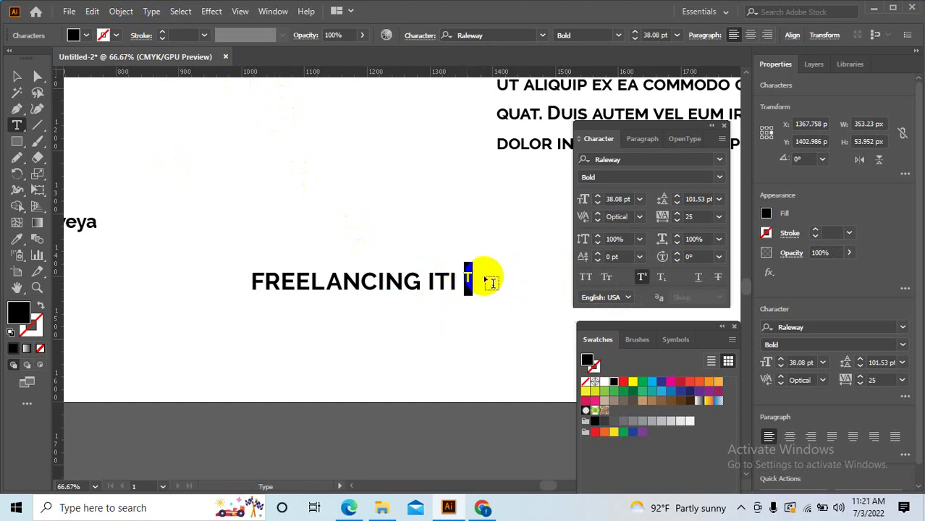
# Replace the superscript T with the ® registered sign from the Glyphs panel.
pyautogui.click(151, 10)
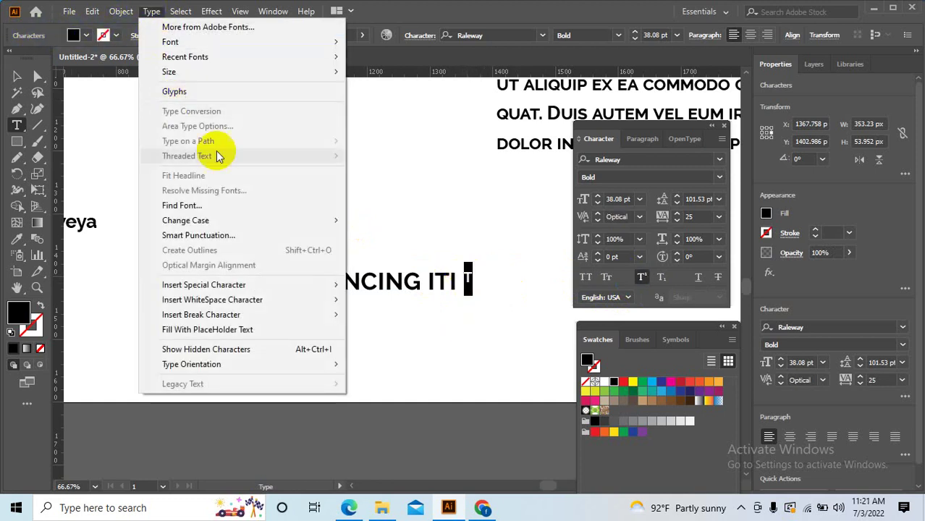
pyautogui.click(178, 91)
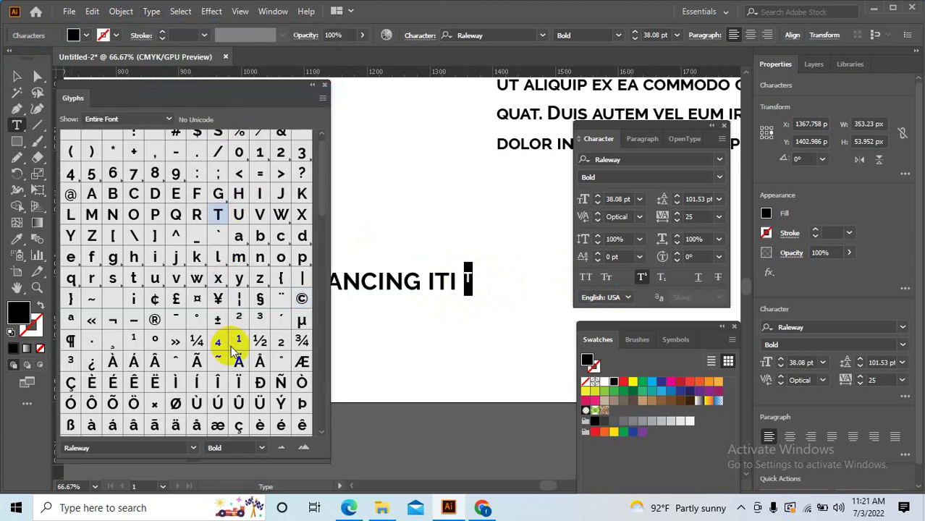
pyautogui.scroll(-4, 264, 314)
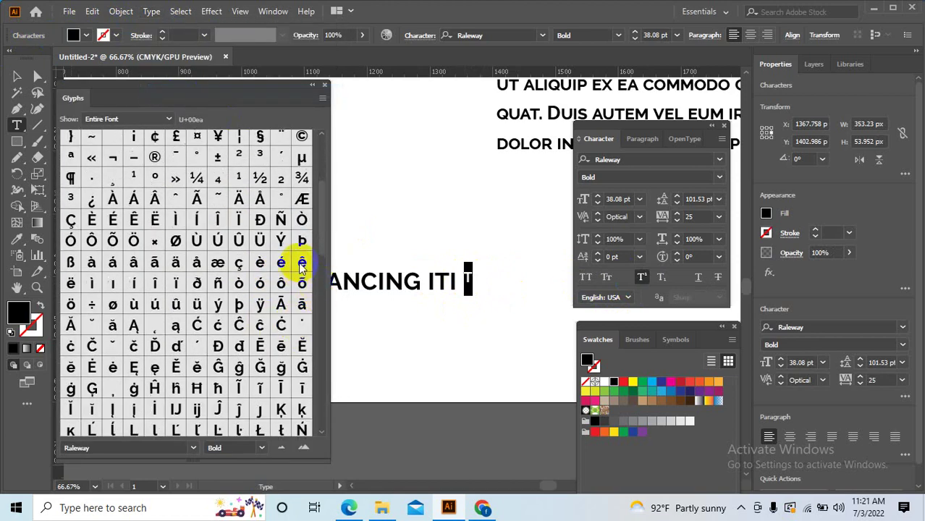
pyautogui.scroll(-5, 324, 243)
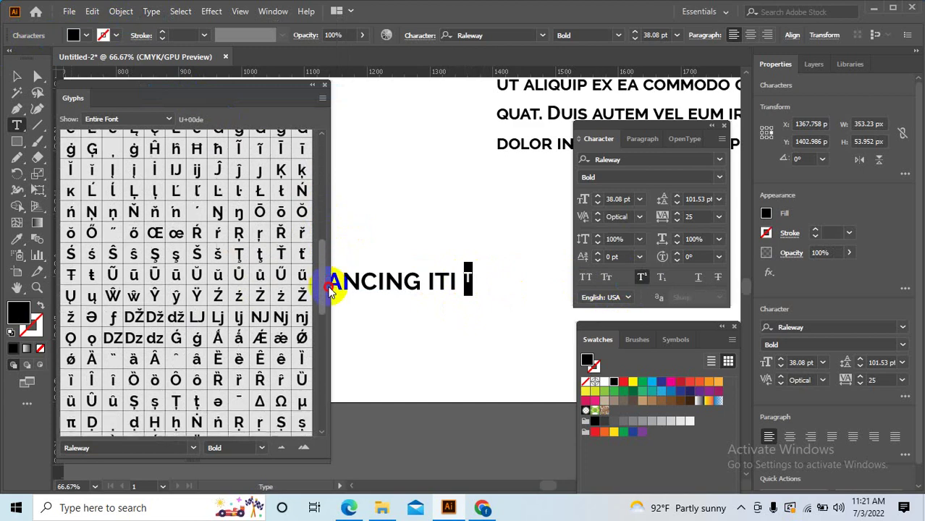
pyautogui.moveTo(328, 288); pyautogui.dragTo(328, 338)
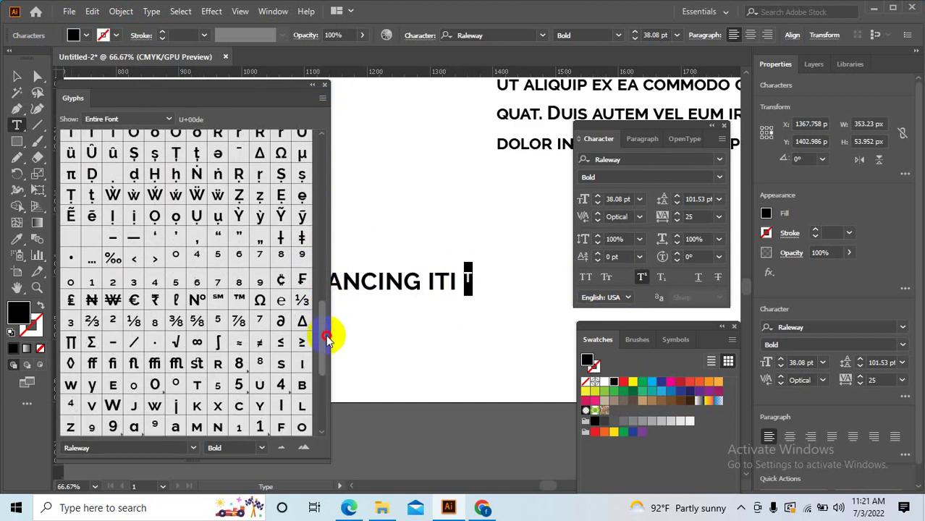
pyautogui.moveTo(326, 339)
pyautogui.mouseDown()
pyautogui.moveTo(320, 393)
pyautogui.moveTo(312, 205)
pyautogui.mouseUp()
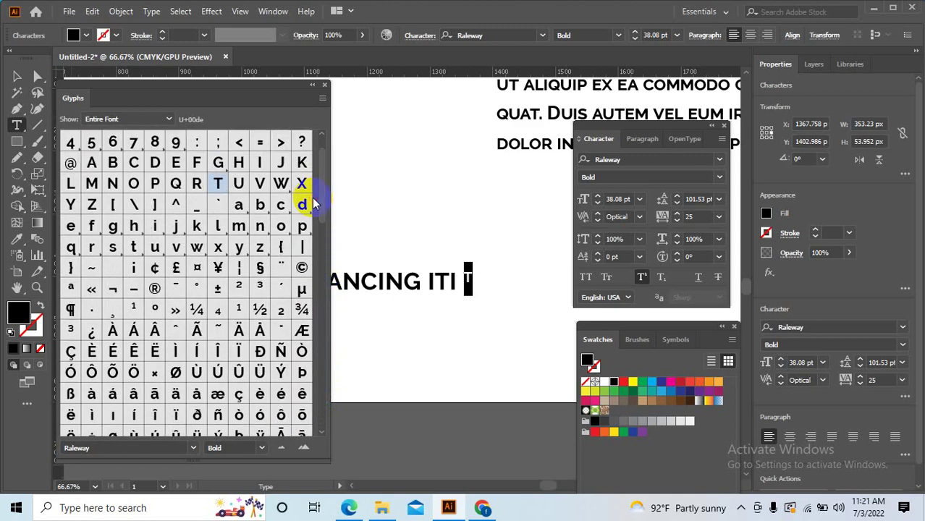
pyautogui.doubleClick(154, 290)
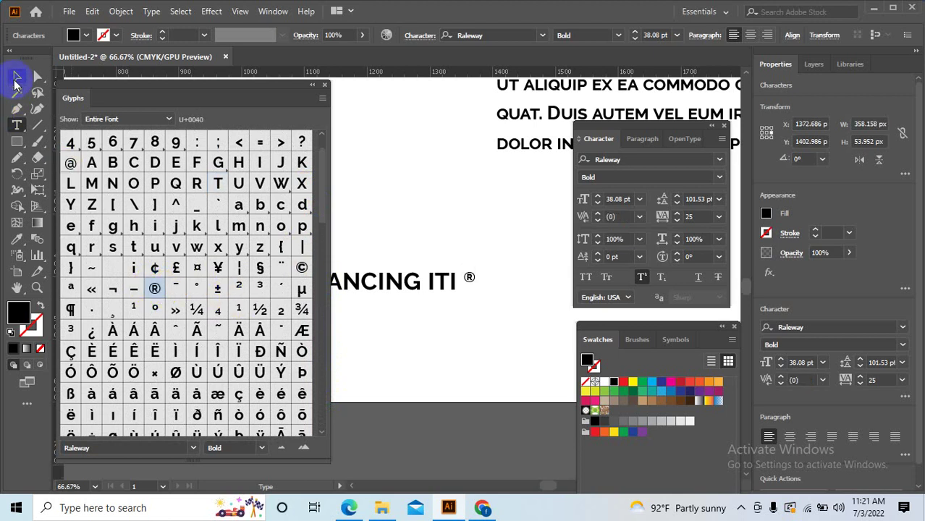
pyautogui.click(16, 78)
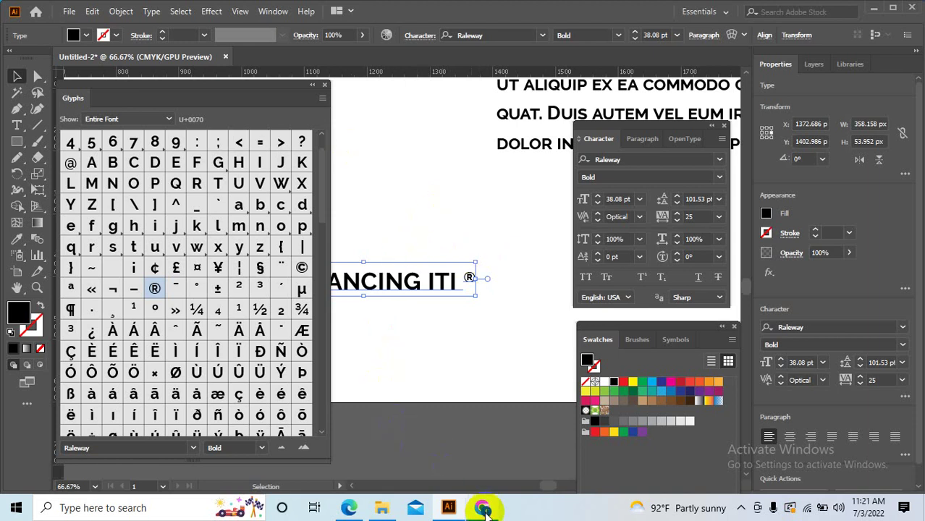
pyautogui.moveTo(483, 508)
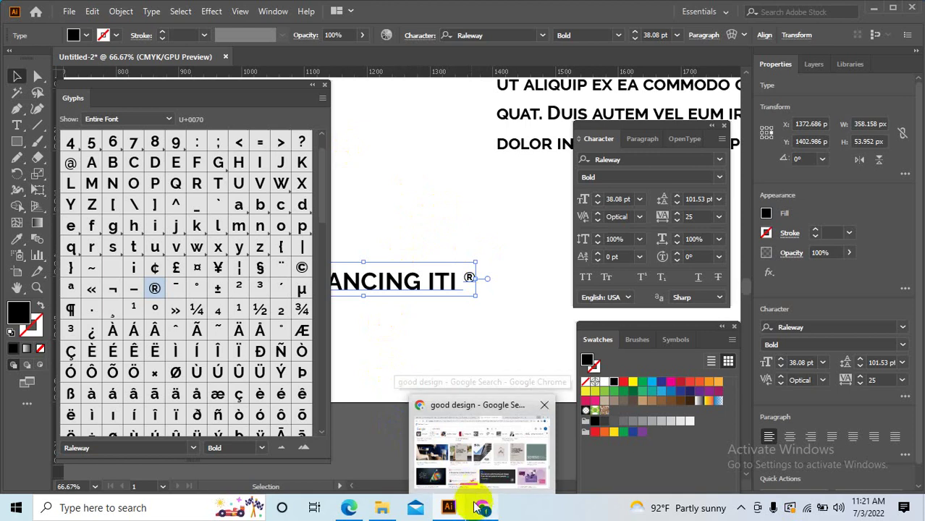
# Close the Glyphs panel and zoom out to 50%.
pyautogui.click(507, 309)
pyautogui.scroll(-1, 507, 310)
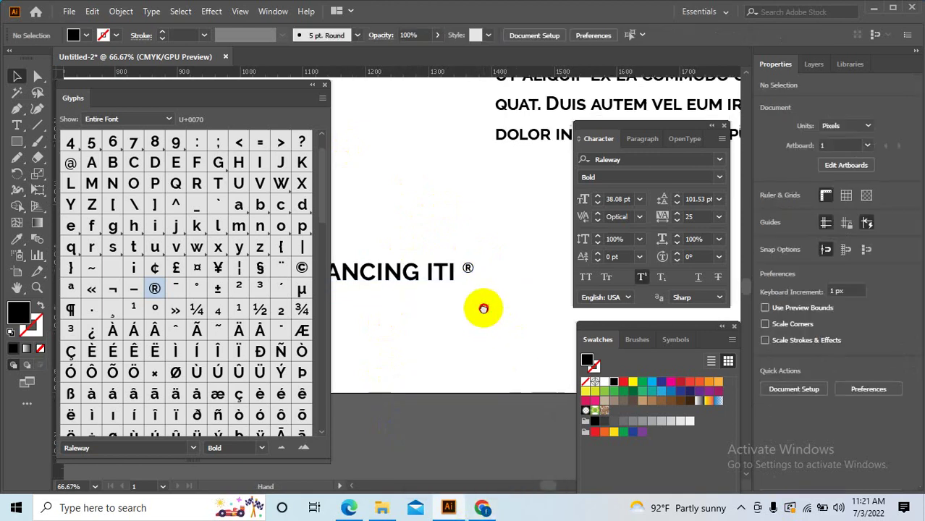
pyautogui.click(467, 259)
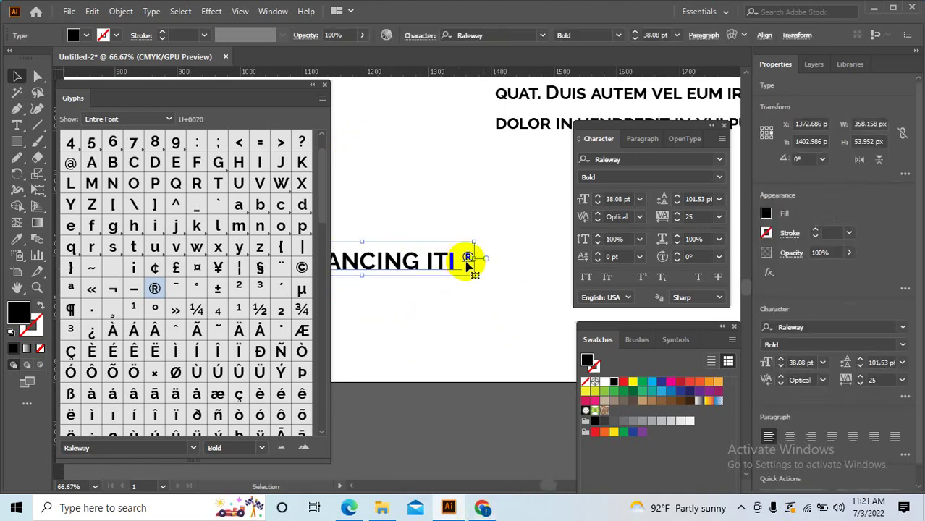
pyautogui.doubleClick(467, 260)
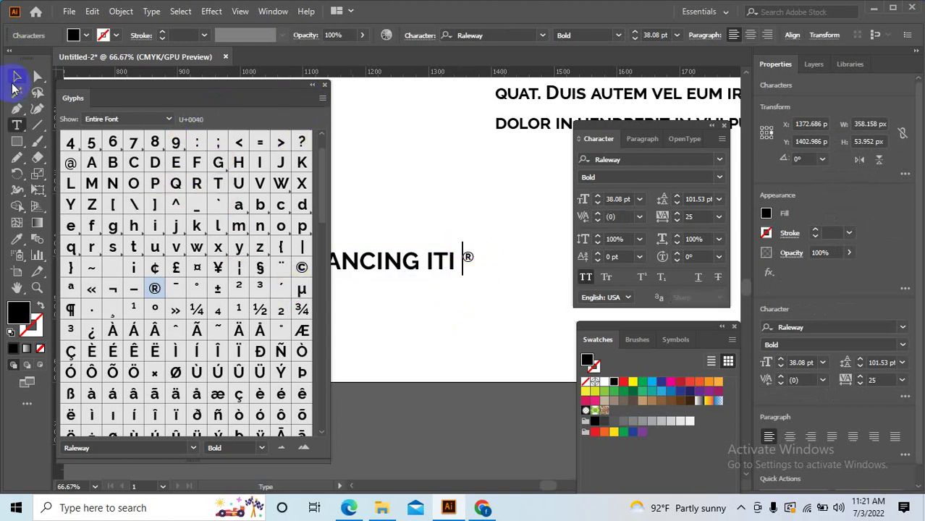
pyautogui.click(17, 76)
pyautogui.click(325, 86)
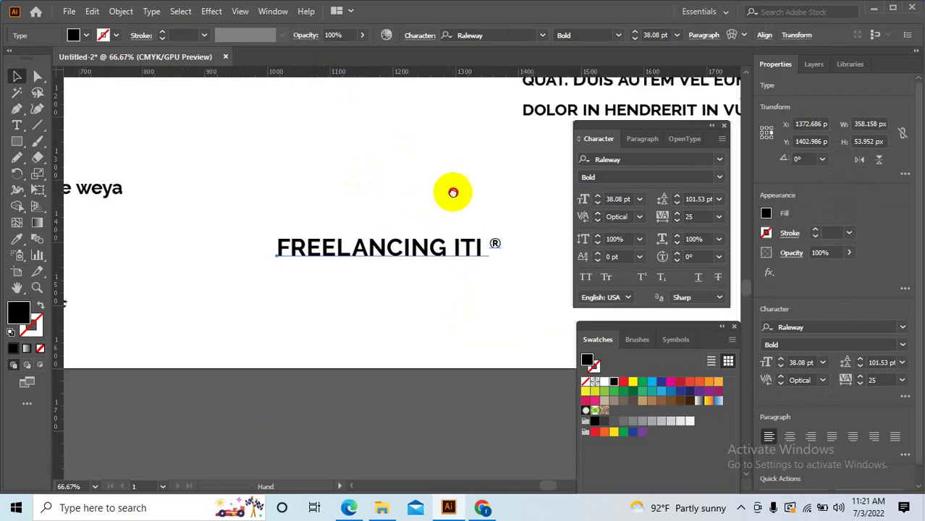
pyautogui.click(419, 181)
pyautogui.hotkey('ctrl', '-')
# Cut the ® out of the text and paste it as a separate object beside ITI.
pyautogui.moveTo(437, 255); pyautogui.dragTo(448, 315)
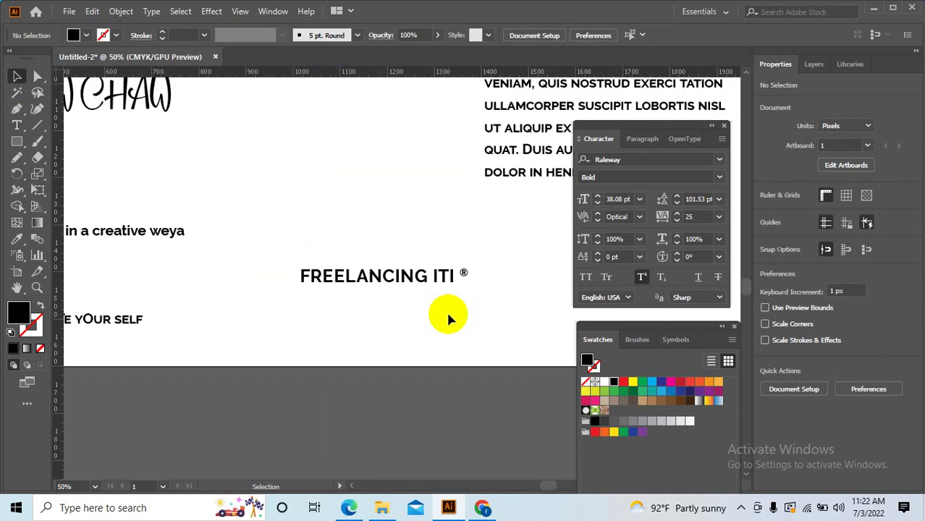
pyautogui.scroll(1, 463, 279)
pyautogui.scroll(1, 467, 274)
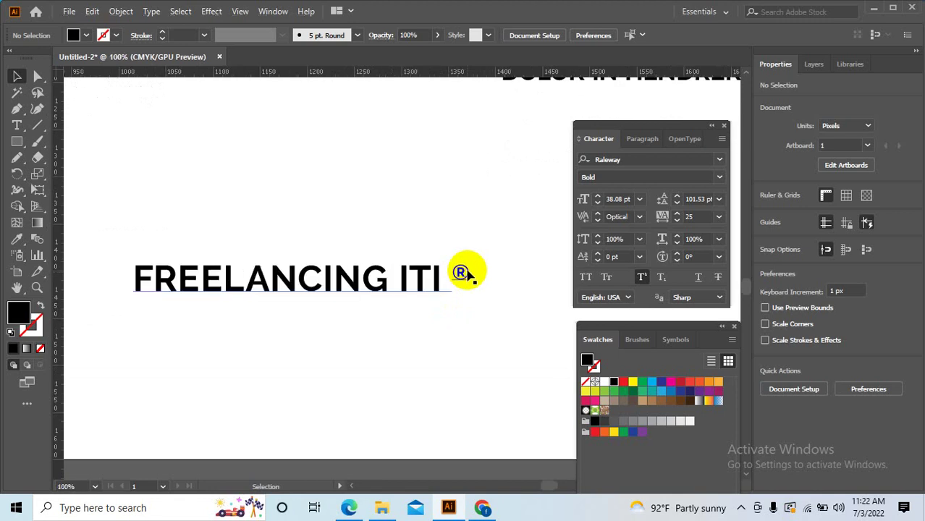
pyautogui.scroll(2, 463, 264)
pyautogui.click(449, 280)
pyautogui.doubleClick(434, 274)
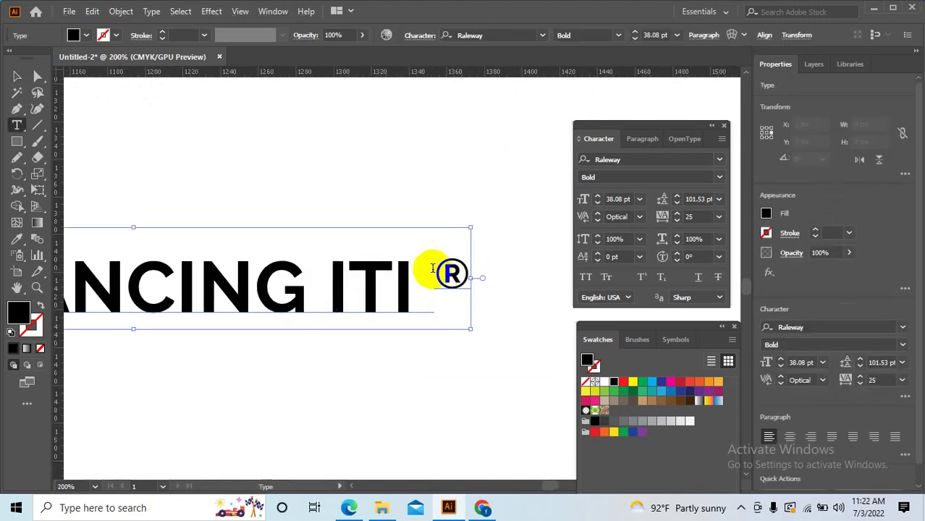
pyautogui.moveTo(427, 271); pyautogui.dragTo(510, 290)
pyautogui.hotkey('ctrl', 'c')
pyautogui.press('BackSpace')
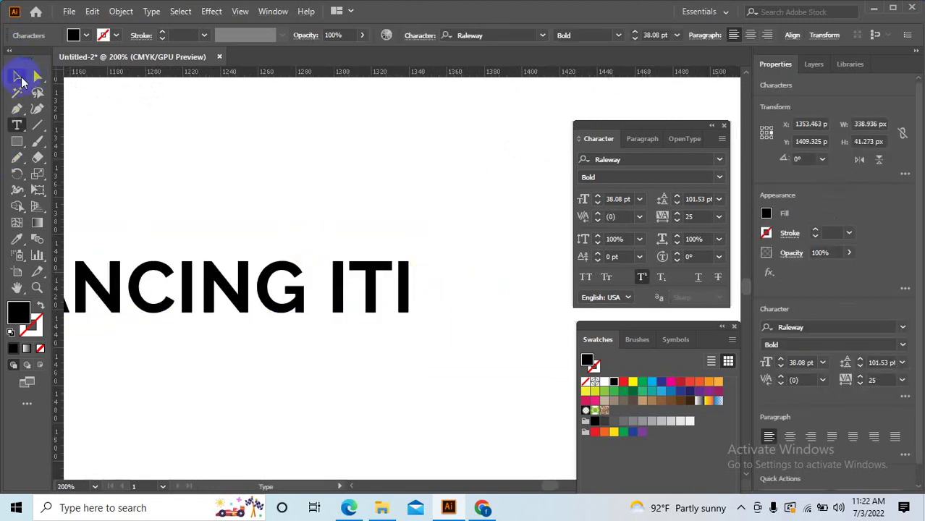
pyautogui.click(17, 76)
pyautogui.hotkey('ctrl', 'v')
pyautogui.moveTo(383, 286)
pyautogui.mouseDown()
pyautogui.moveTo(492, 223)
pyautogui.moveTo(522, 257)
pyautogui.moveTo(429, 261)
pyautogui.mouseUp()
pyautogui.click(463, 347)
# Nudge the ® mark right, then back snug to the upper right of ITI.
pyautogui.scroll(-2, 467, 362)
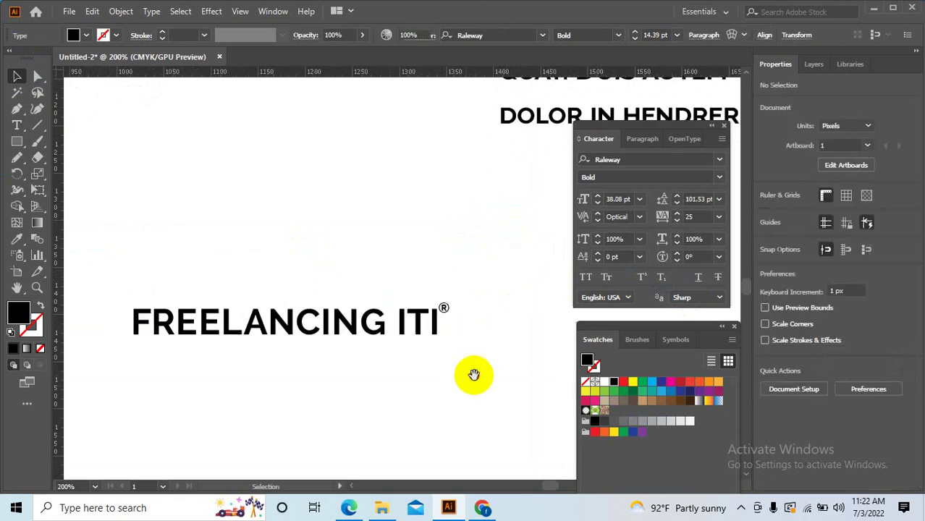
pyautogui.moveTo(472, 373); pyautogui.dragTo(474, 249)
pyautogui.moveTo(444, 176); pyautogui.dragTo(461, 176)
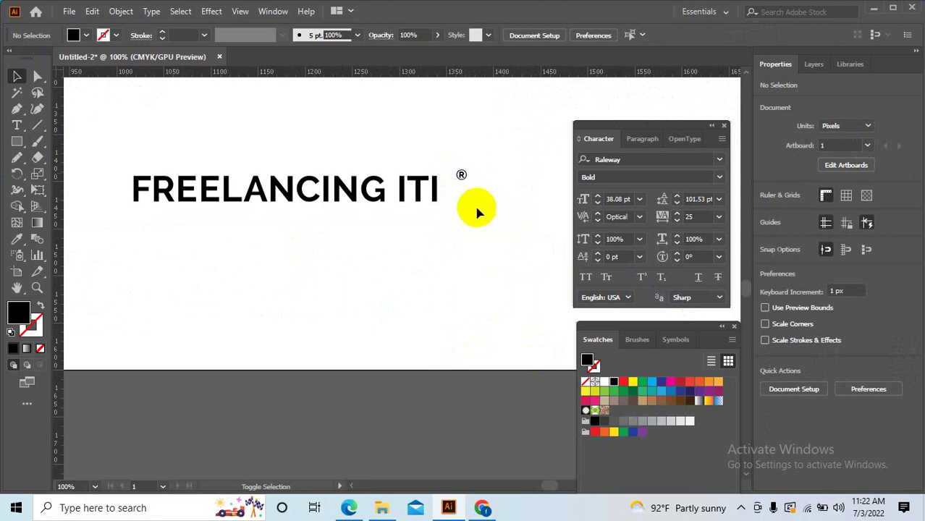
pyautogui.moveTo(461, 176)
pyautogui.mouseDown()
pyautogui.moveTo(447, 178)
pyautogui.moveTo(447, 232)
pyautogui.mouseUp()
pyautogui.scroll(1, 446, 177)
pyautogui.click(507, 274)
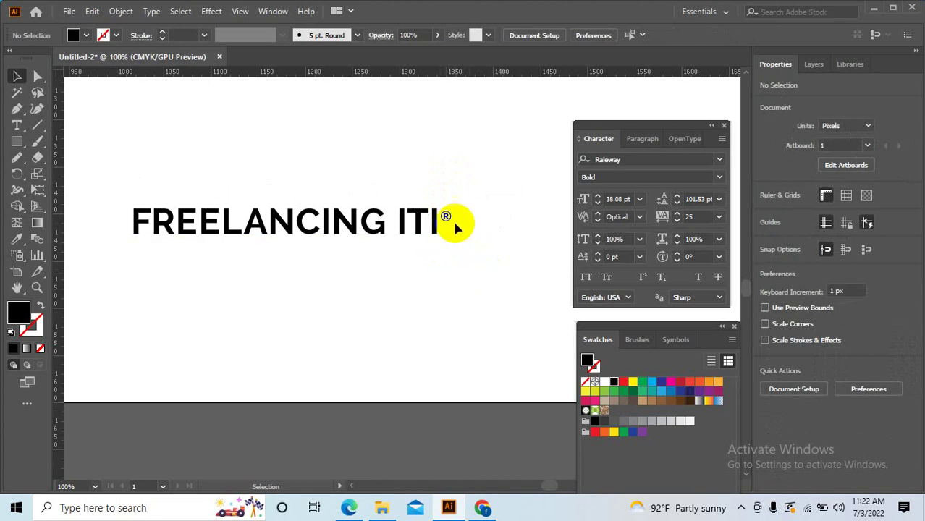
# Underline FREELANCING ITI and Alt-drag a copy directly below the original line.
pyautogui.scroll(-2, 470, 246)
pyautogui.scroll(-1, 485, 304)
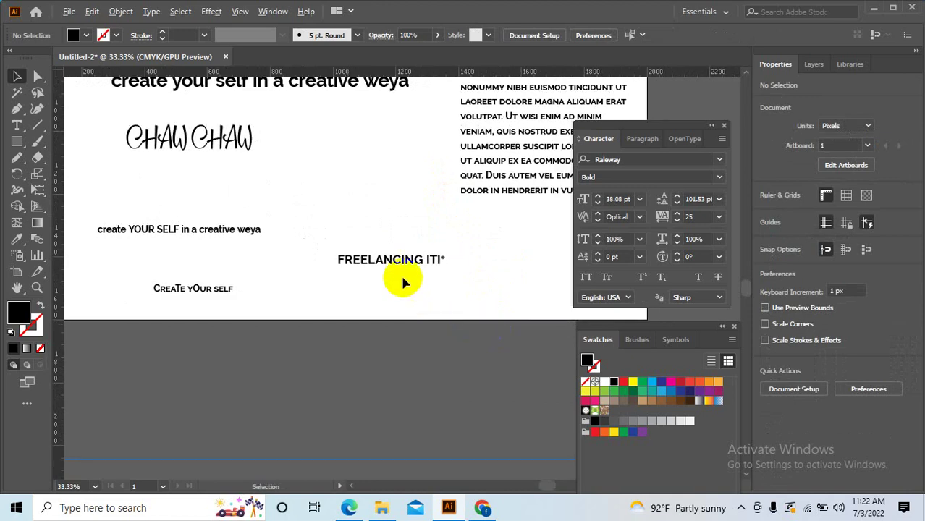
pyautogui.scroll(1, 403, 276)
pyautogui.moveTo(429, 268); pyautogui.dragTo(295, 223)
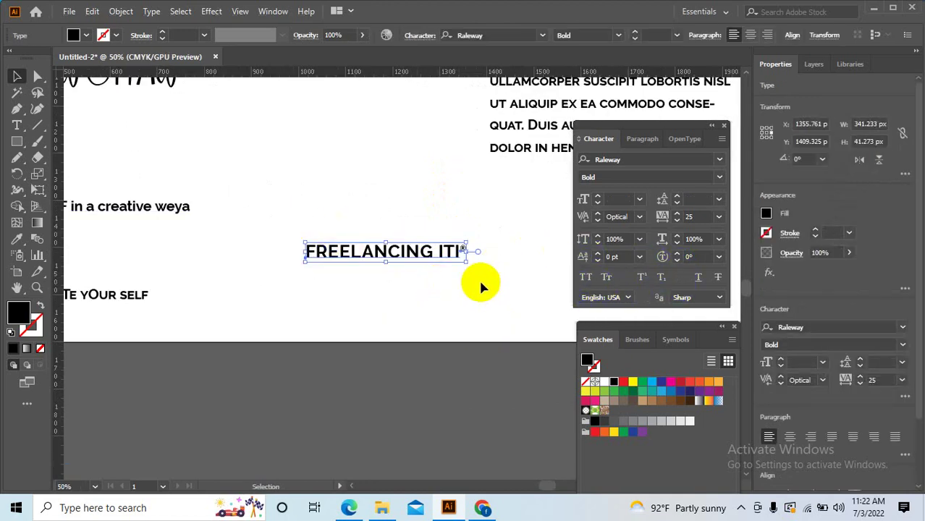
pyautogui.scroll(2, 483, 275)
pyautogui.moveTo(511, 304); pyautogui.dragTo(494, 269)
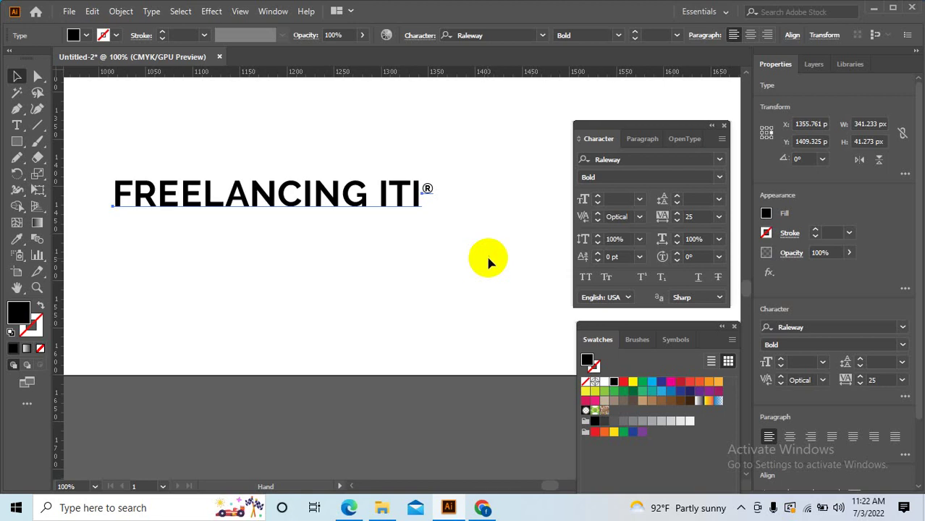
pyautogui.click(699, 279)
pyautogui.click(306, 271)
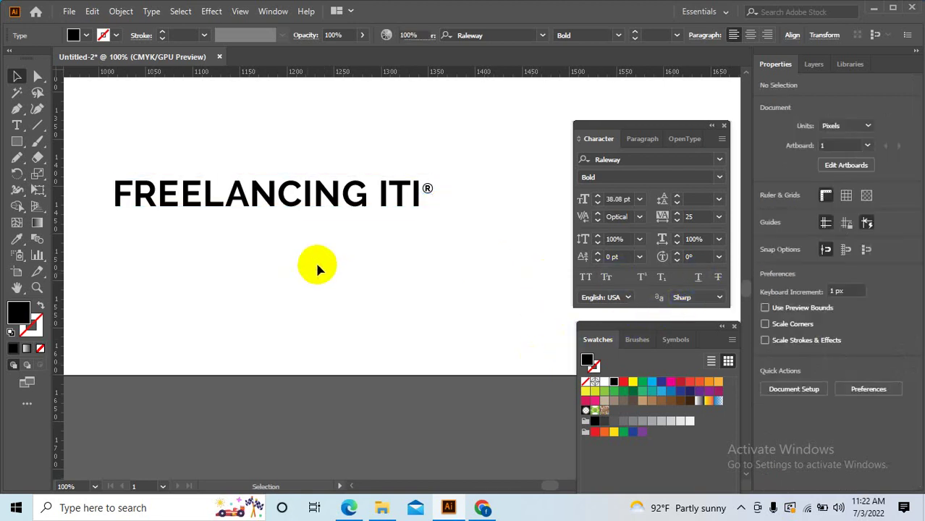
pyautogui.moveTo(341, 206); pyautogui.dragTo(339, 275)
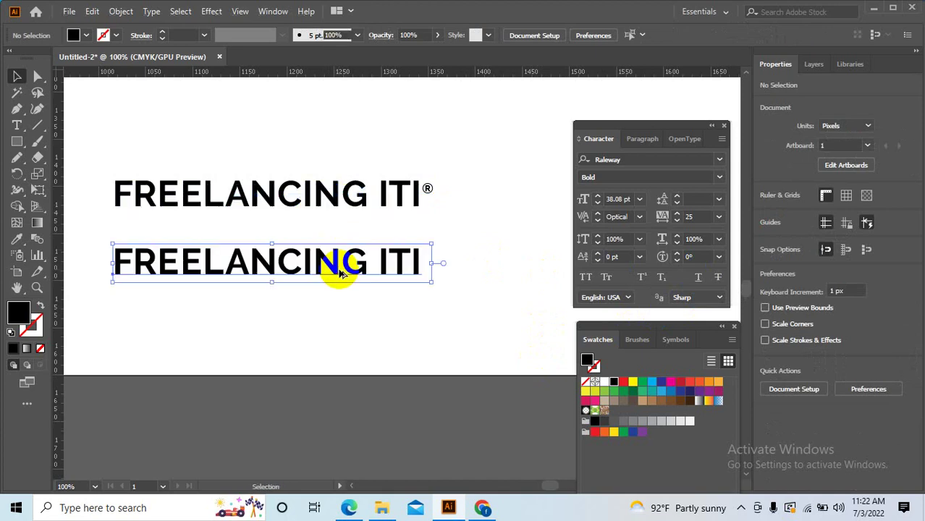
pyautogui.scroll(-1, 339, 275)
# Underline the Lorem ipsum lines from 'laoreet dolore' through 'ad minim', then deselect.
pyautogui.scroll(5, 275, 333)
pyautogui.hscroll(5, 275, 333)
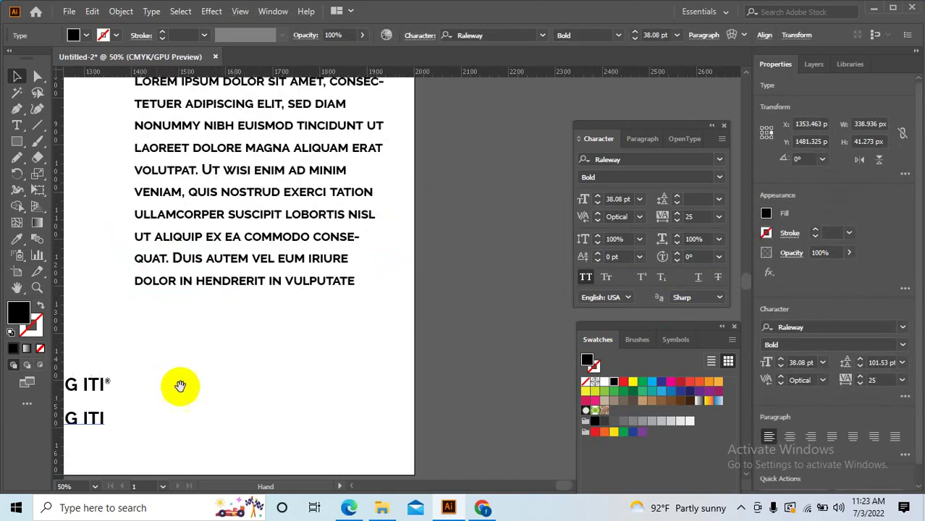
pyautogui.scroll(2, 290, 282)
pyautogui.hscroll(-1, 290, 282)
pyautogui.click(308, 288)
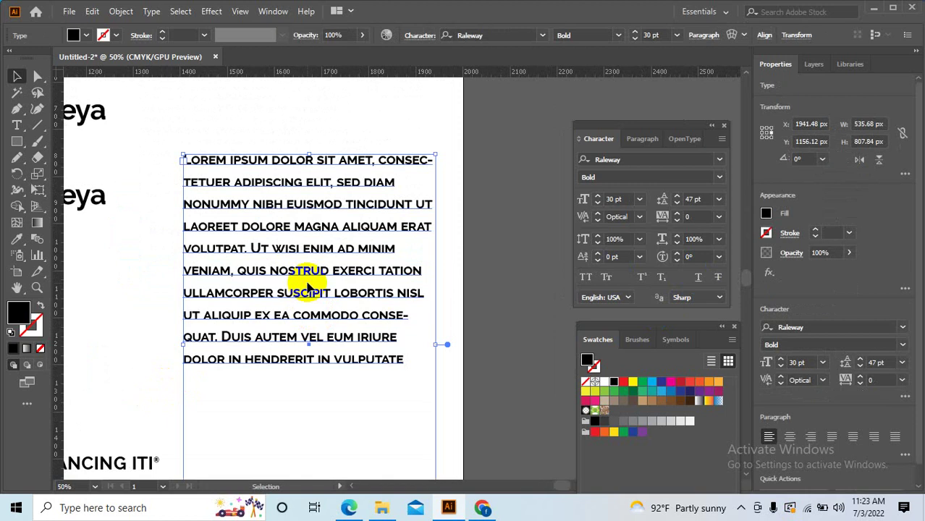
pyautogui.doubleClick(282, 248)
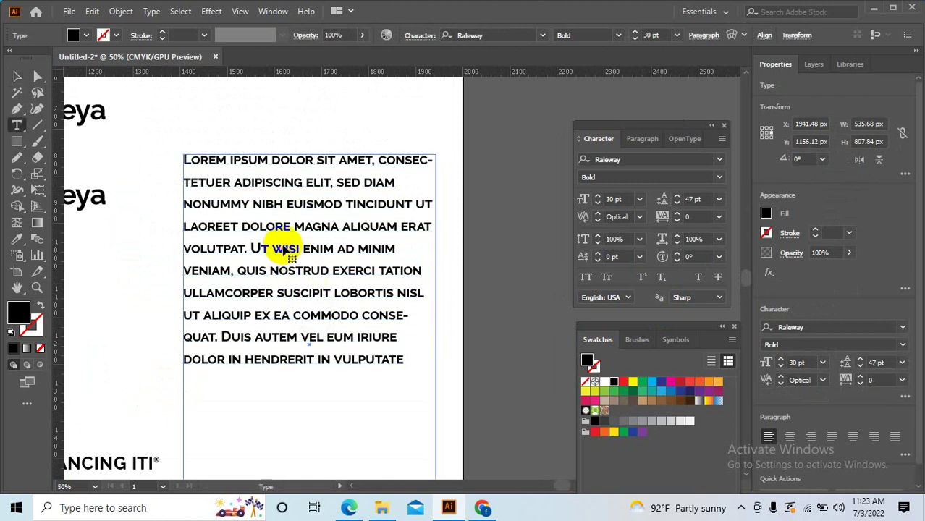
pyautogui.moveTo(247, 249)
pyautogui.mouseDown()
pyautogui.moveTo(209, 249)
pyautogui.moveTo(422, 267)
pyautogui.moveTo(403, 248)
pyautogui.mouseUp()
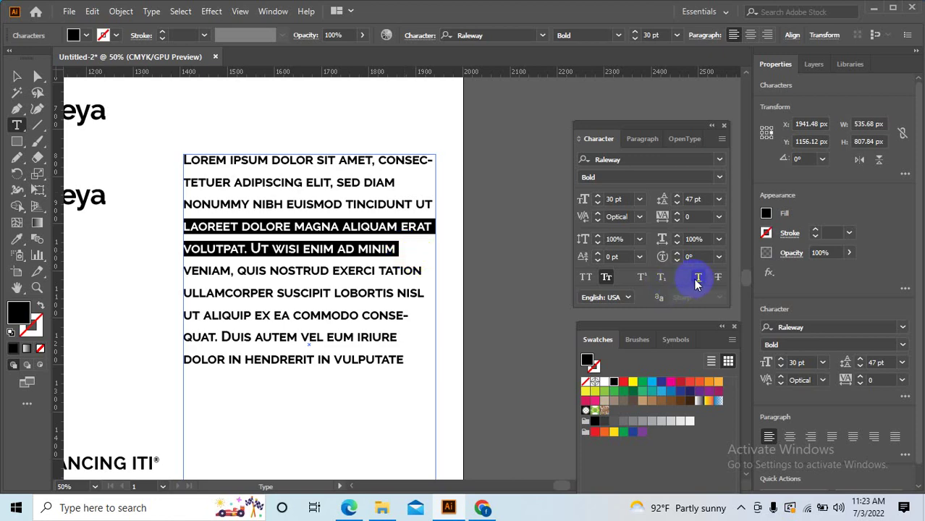
pyautogui.click(698, 277)
pyautogui.click(16, 75)
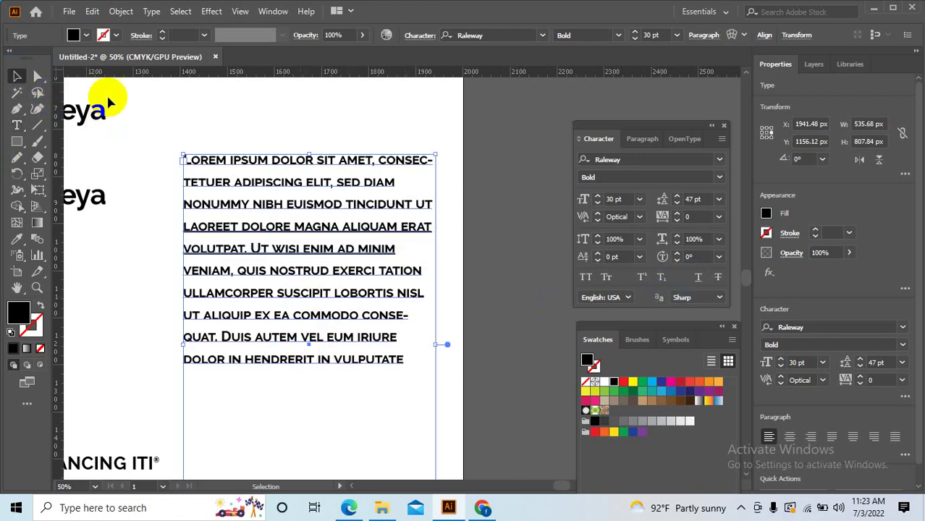
pyautogui.click(107, 95)
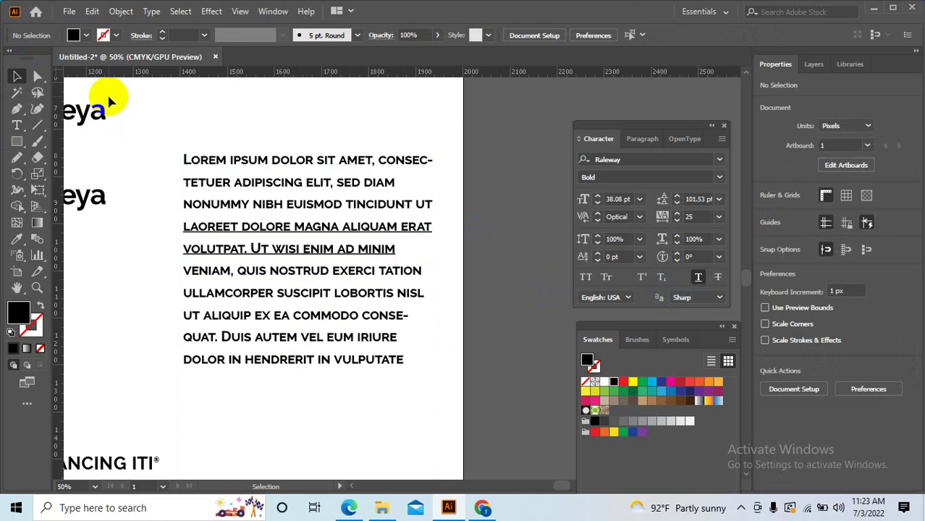
# Zoom in and scroll down to the empty area below the paragraph.
pyautogui.click(217, 230)
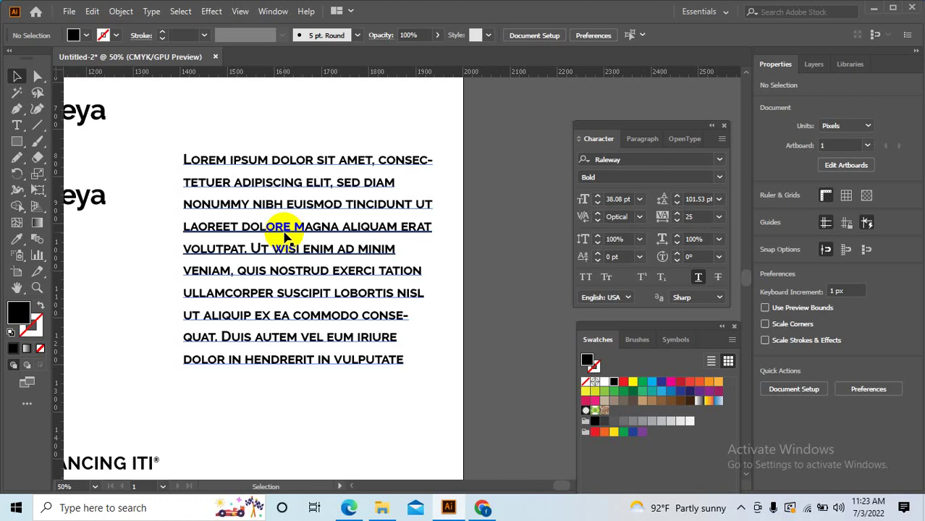
pyautogui.click(285, 239)
pyautogui.click(477, 270)
pyautogui.hotkey('ctrl', '+')
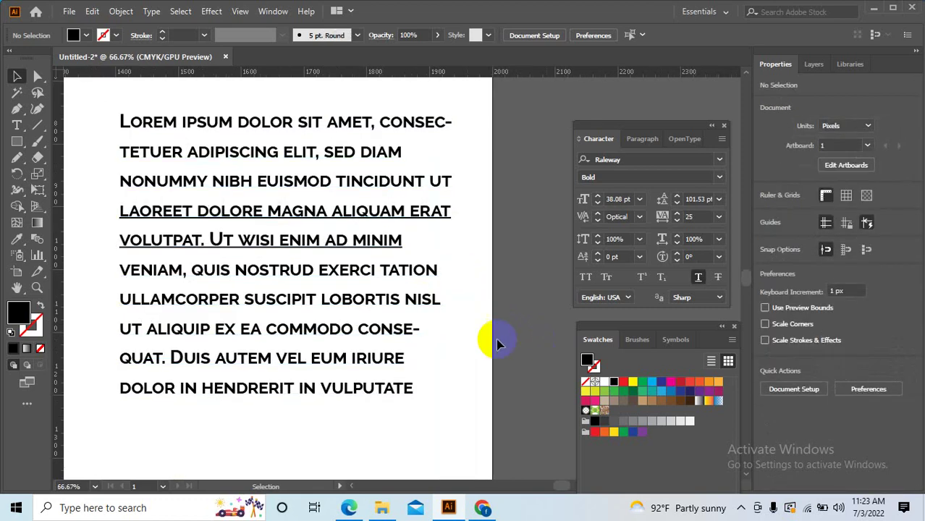
pyautogui.hscroll(-1, 496, 339)
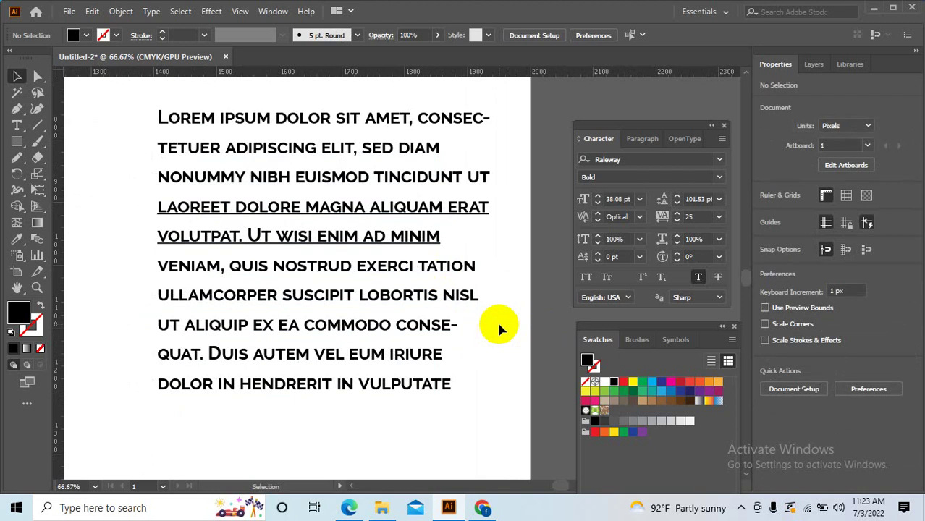
pyautogui.scroll(-3, 497, 320)
pyautogui.scroll(-2, 476, 253)
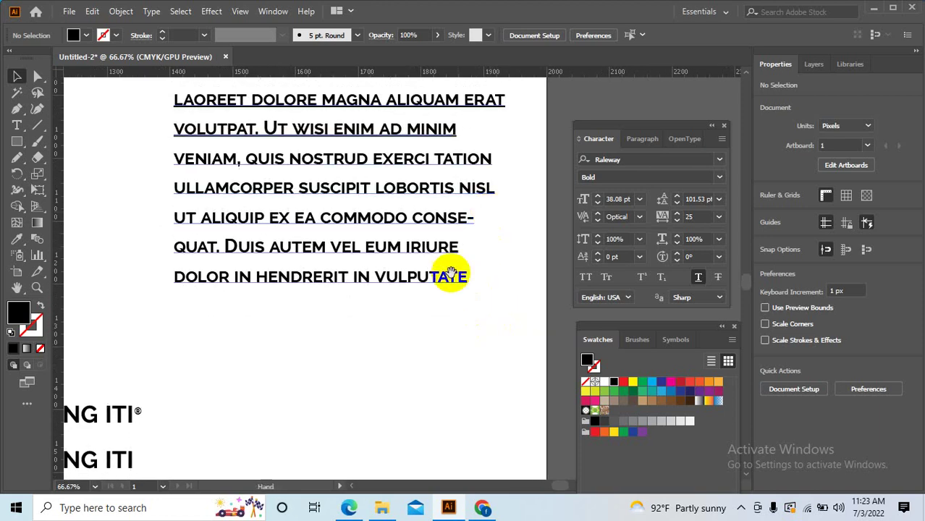
pyautogui.moveTo(441, 276); pyautogui.dragTo(471, 172)
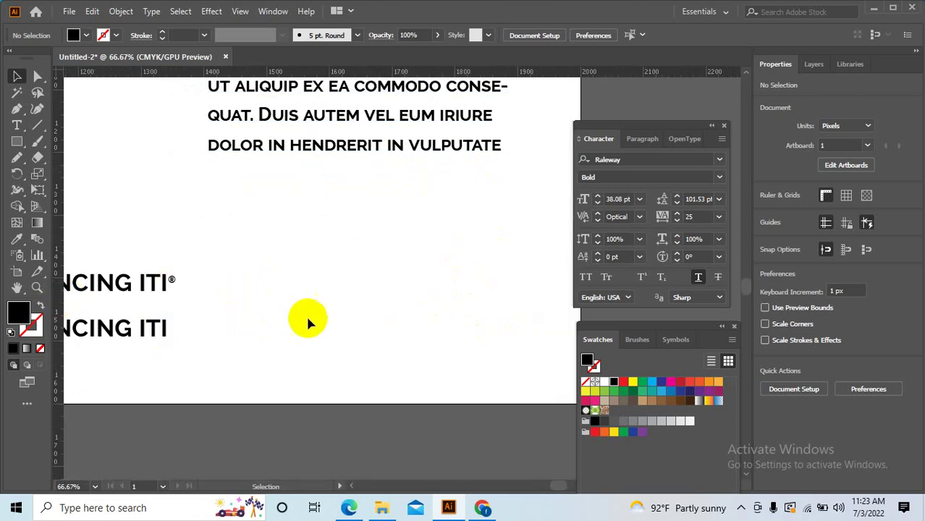
pyautogui.moveTo(410, 143); pyautogui.dragTo(440, 283)
pyautogui.scroll(-2, 435, 261)
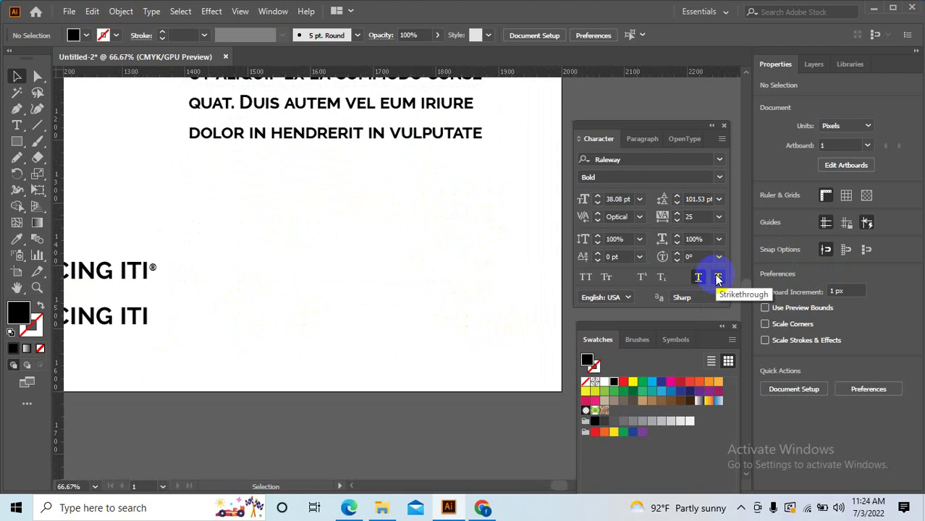
# Place a 'Lorem ipsum' placeholder line below the paragraph with strikethrough turned off.
pyautogui.click(718, 279)
pyautogui.click(17, 124)
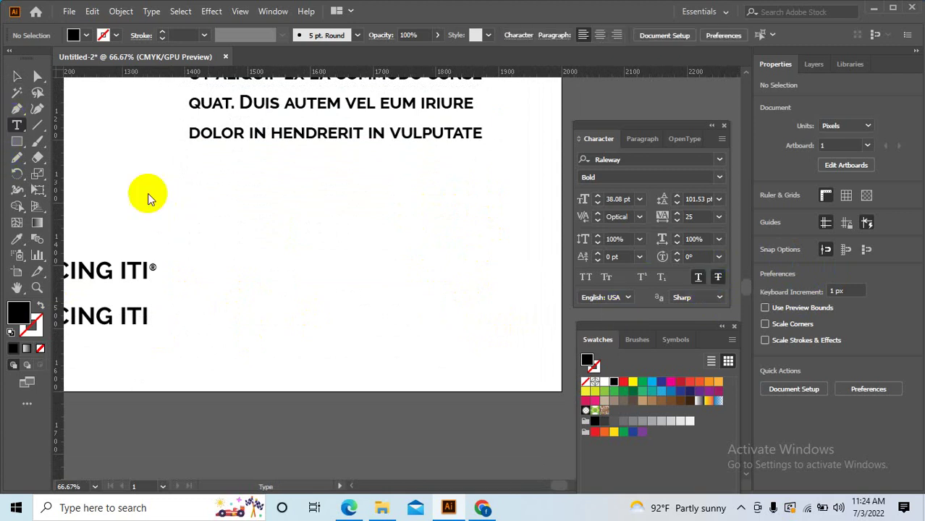
pyautogui.click(316, 224)
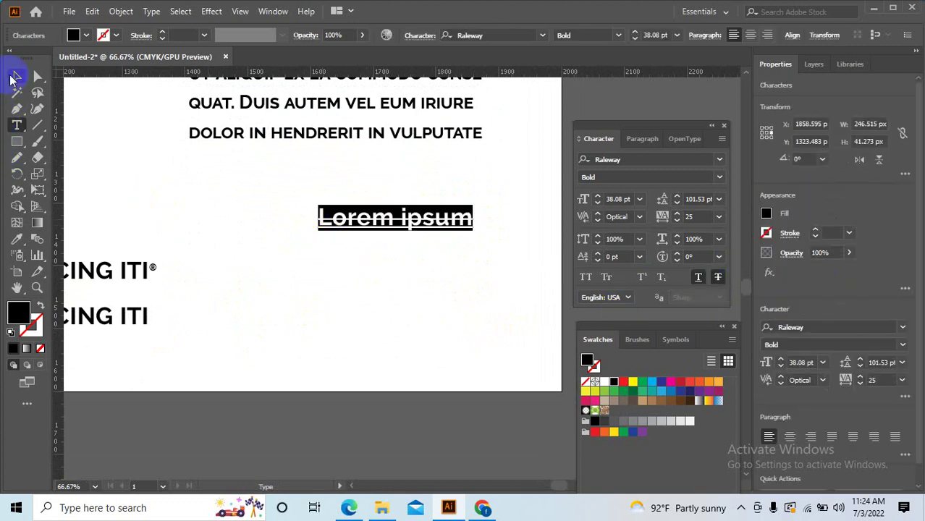
pyautogui.click(15, 76)
pyautogui.scroll(1, 361, 217)
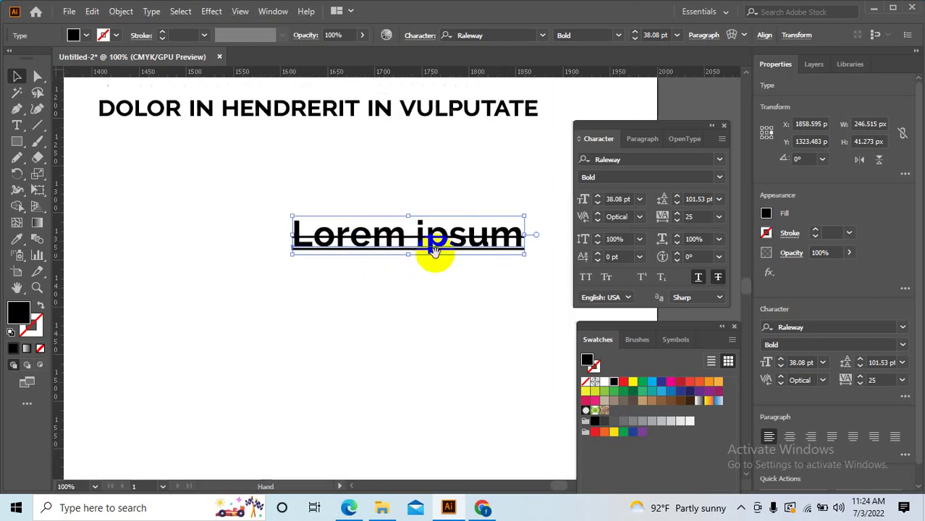
pyautogui.tripleClick(360, 245)
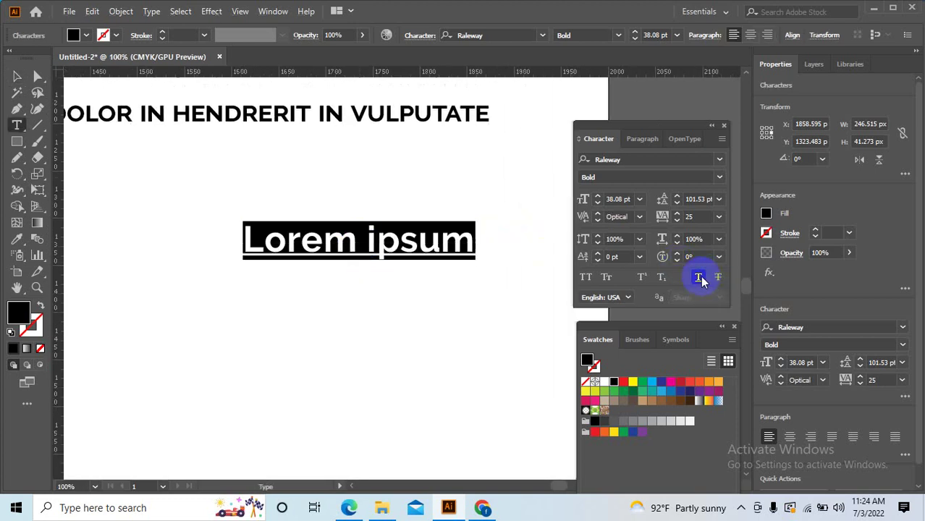
pyautogui.click(709, 279)
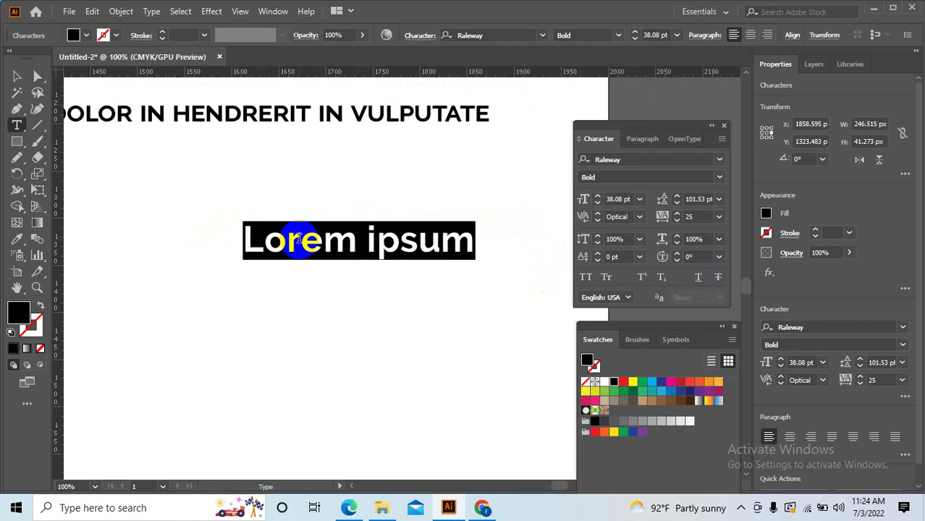
# Type '25% Off' on the new line and prefix it with '100/='.
pyautogui.write('25')
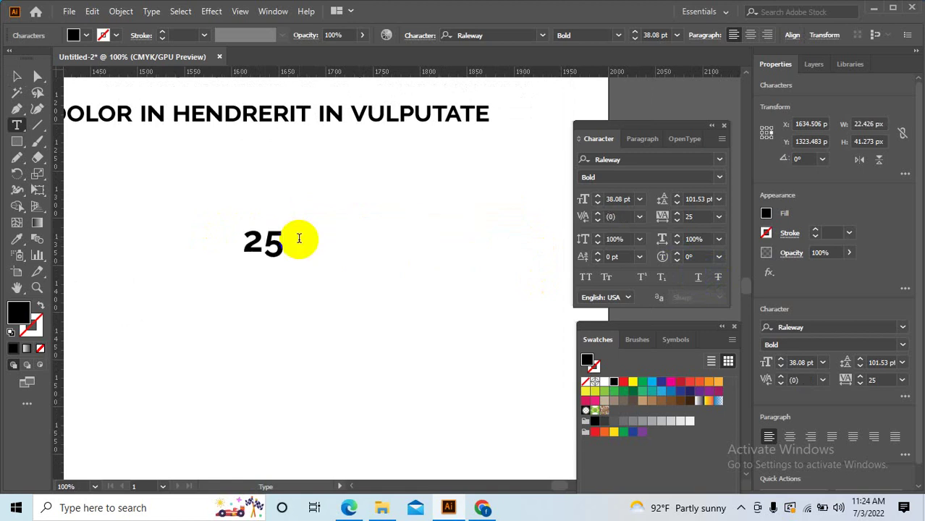
pyautogui.write('% O')
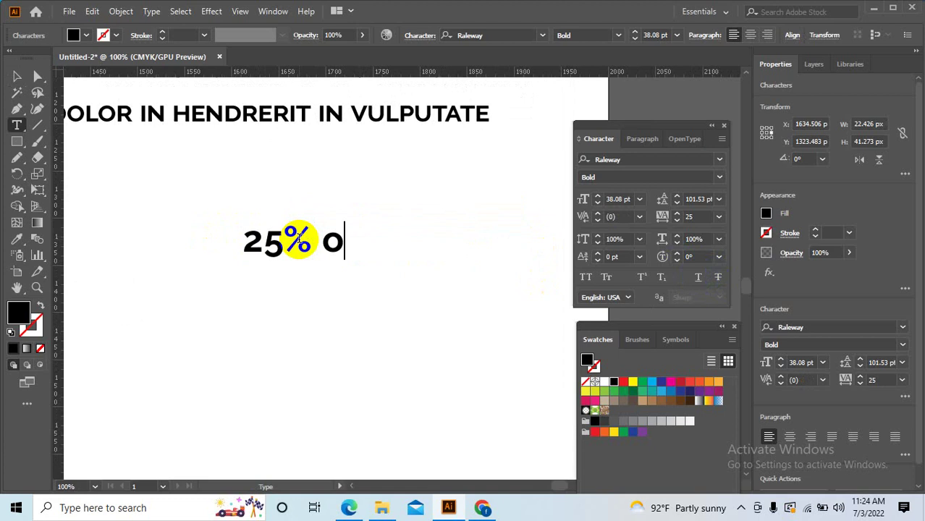
pyautogui.write('ff')
pyautogui.click(247, 243)
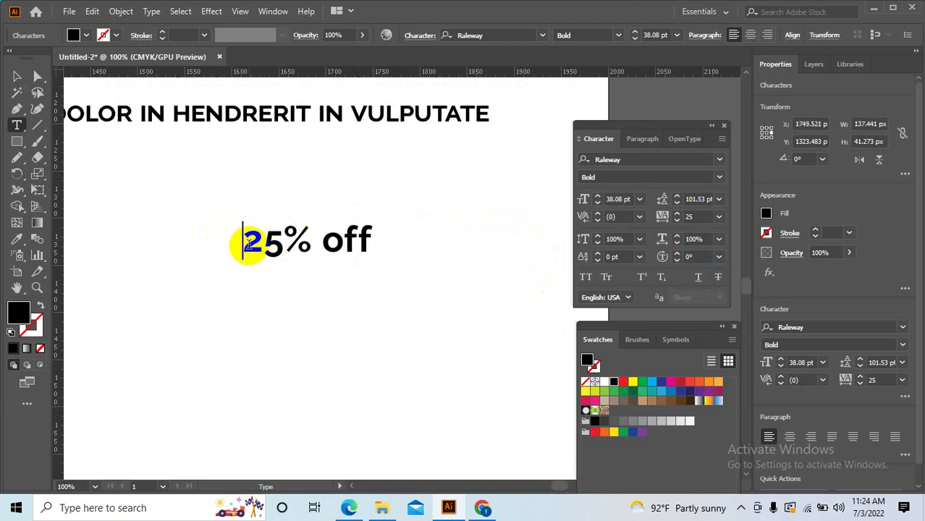
pyautogui.write('100')
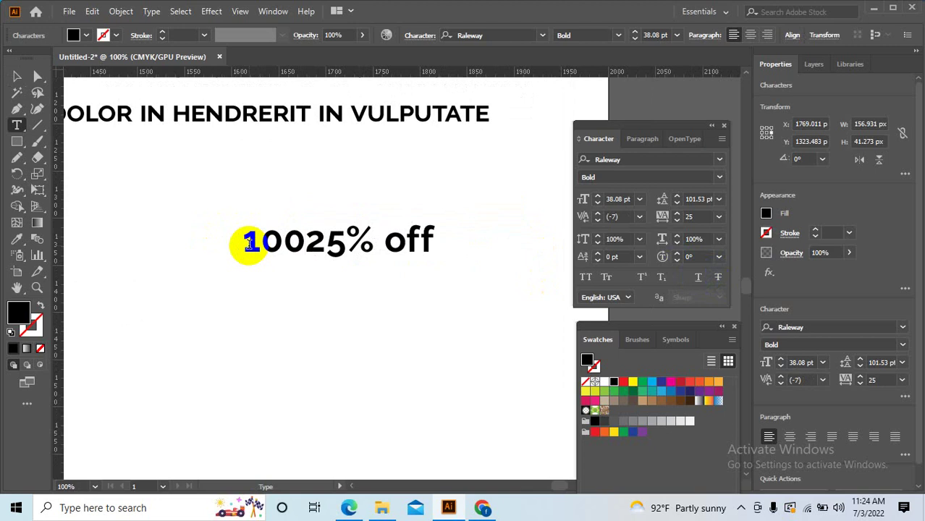
pyautogui.write('/+')
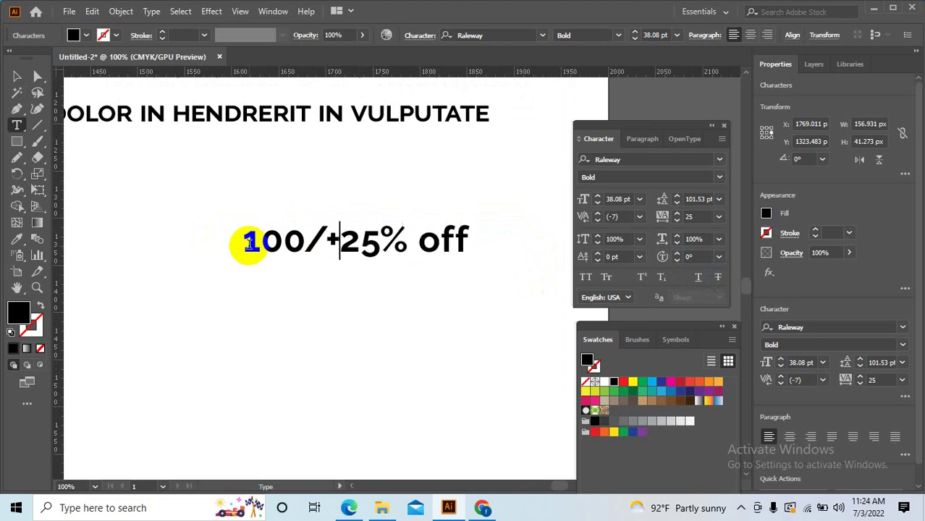
pyautogui.press('BackSpace')
pyautogui.write('=')
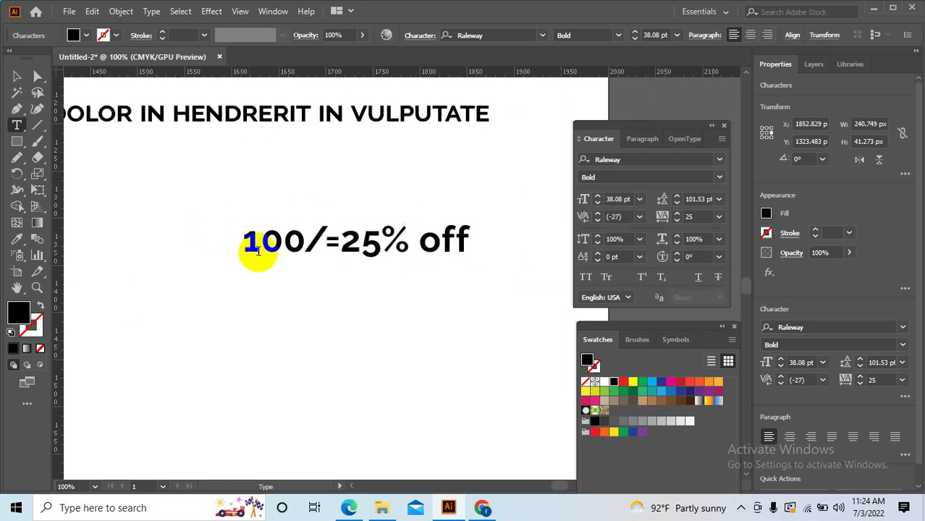
pyautogui.click(477, 247)
pyautogui.click(536, 290)
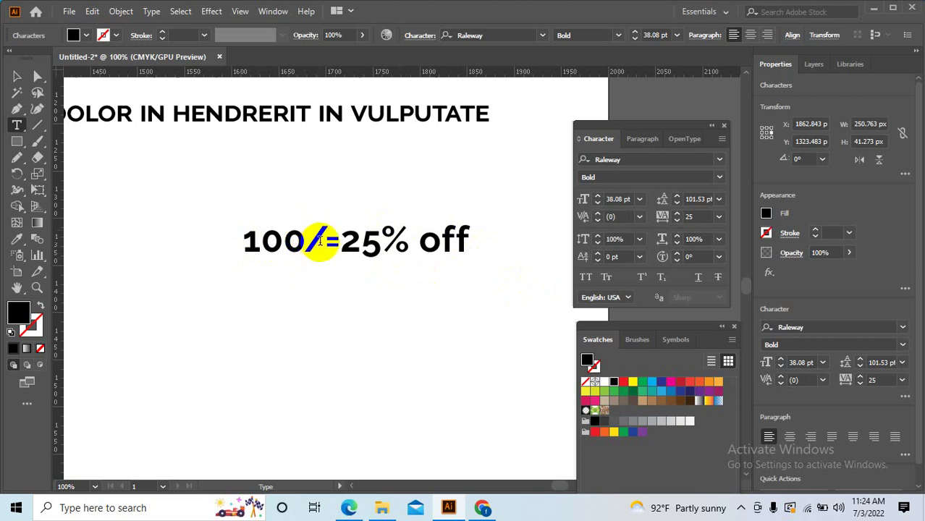
# Loosen the spacing after '=' and strike through the '100/=' prefix.
pyautogui.moveTo(324, 242); pyautogui.dragTo(343, 242)
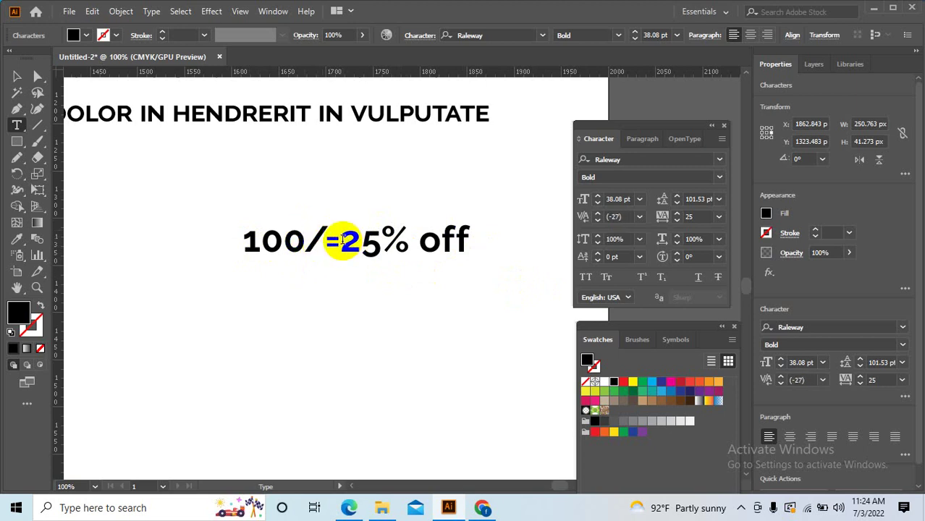
pyautogui.hotkey('alt', 'Right')
pyautogui.moveTo(340, 241); pyautogui.dragTo(261, 242)
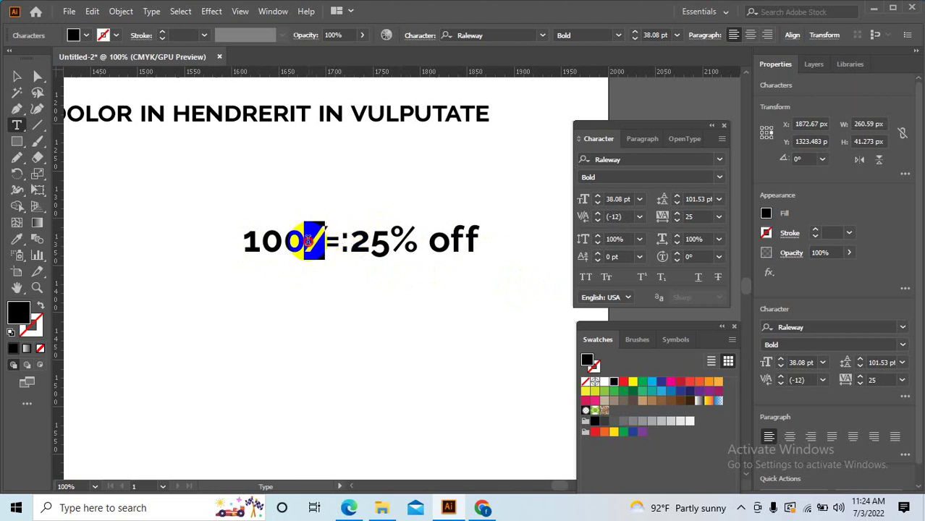
pyautogui.moveTo(343, 244); pyautogui.dragTo(174, 247)
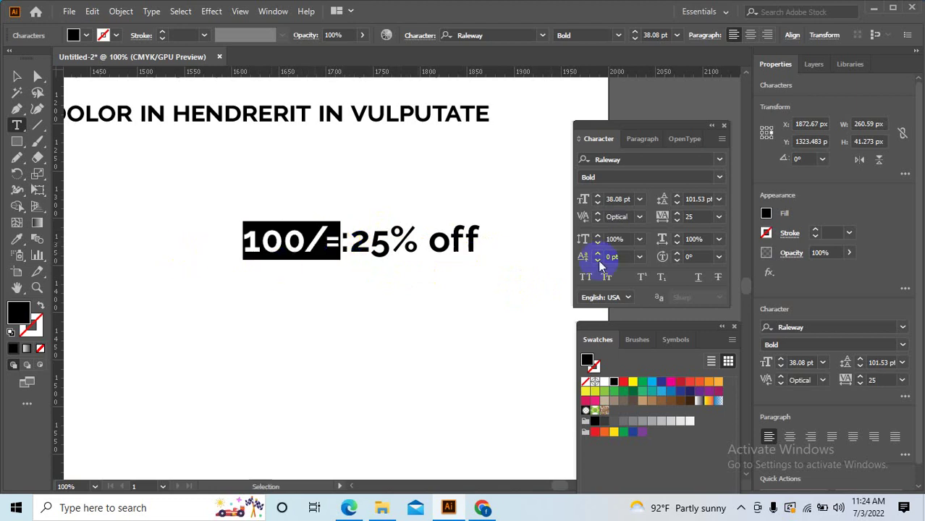
pyautogui.click(718, 277)
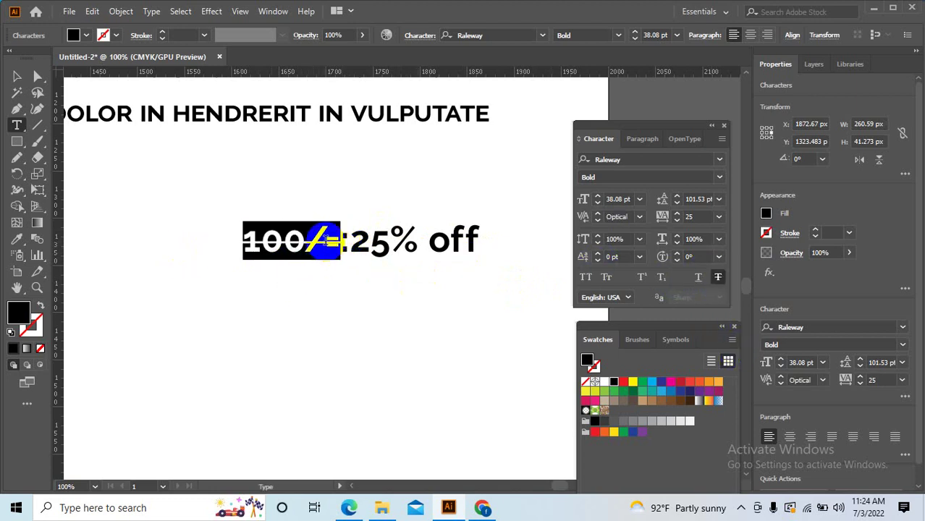
# Replace '/=' with 'TK', append '= 75 t' after 'off', and nudge the line left.
pyautogui.click(312, 238)
pyautogui.moveTo(312, 239); pyautogui.dragTo(341, 243)
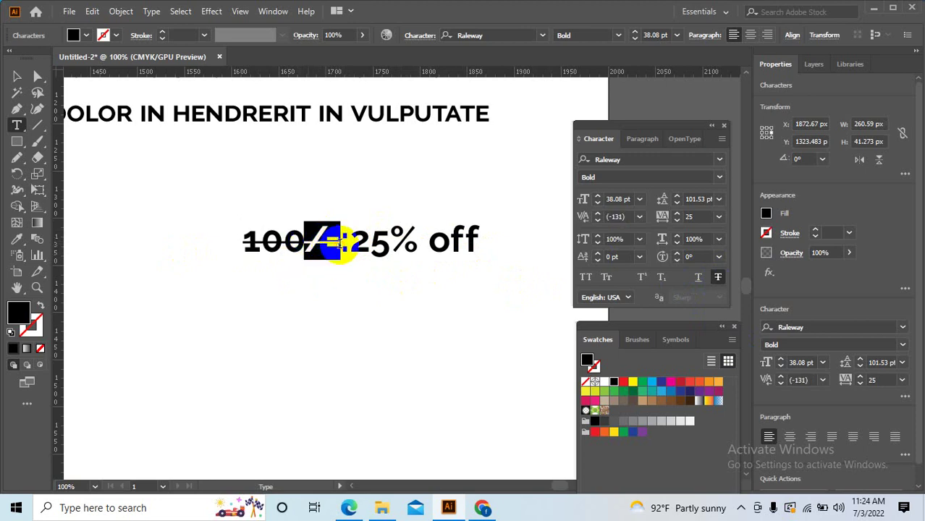
pyautogui.write('TK')
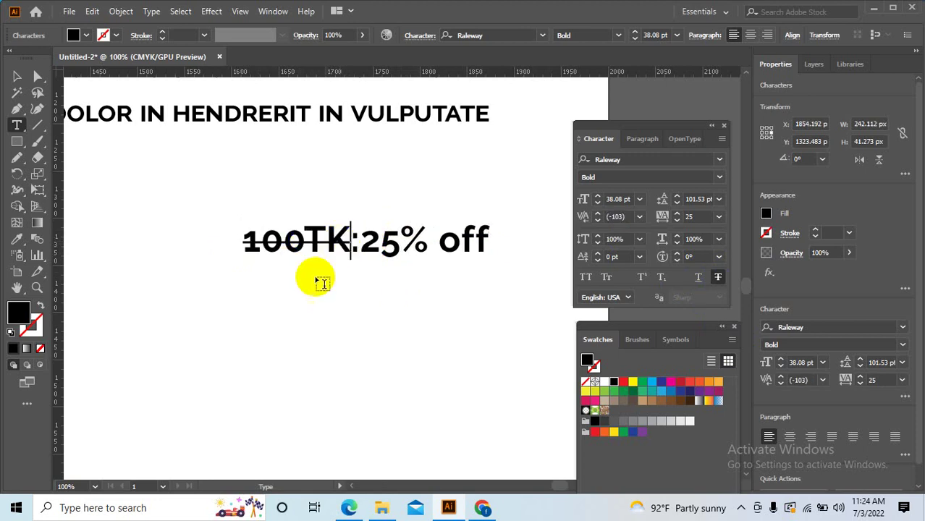
pyautogui.click(448, 248)
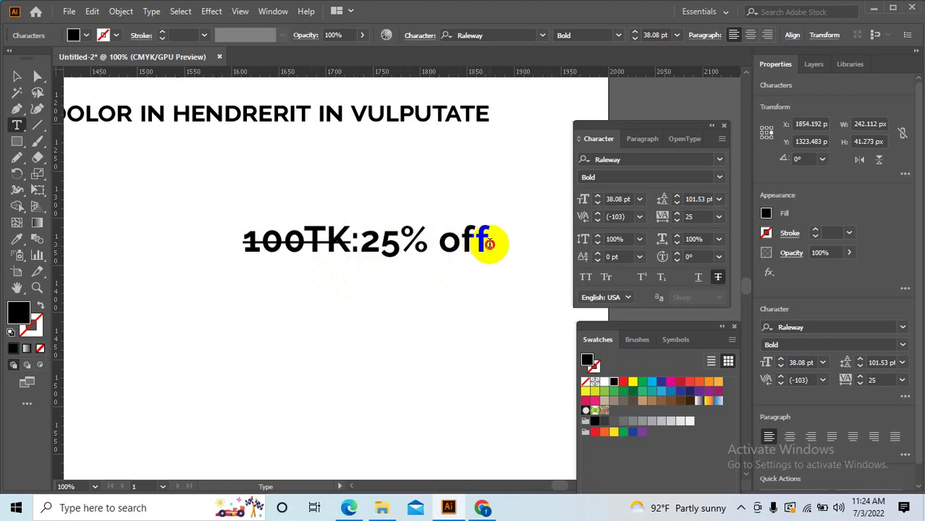
pyautogui.write('=')
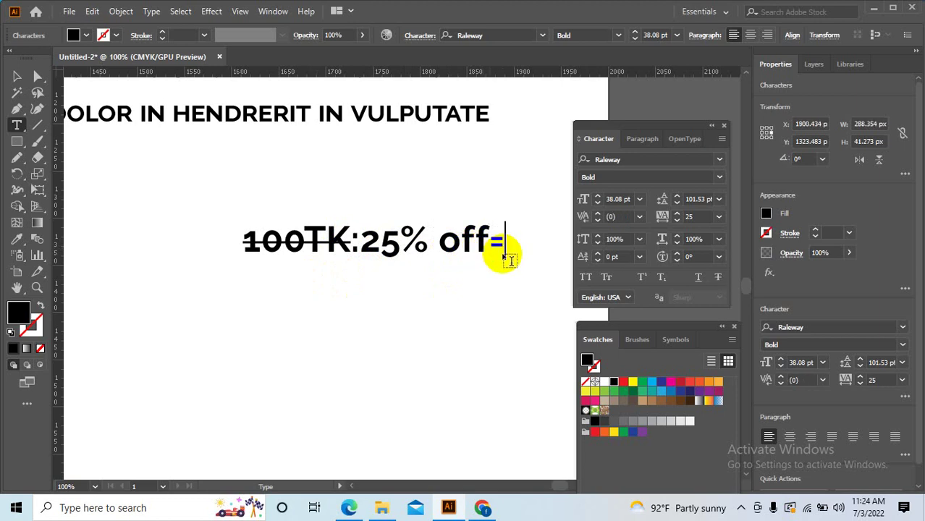
pyautogui.write(' 75 t')
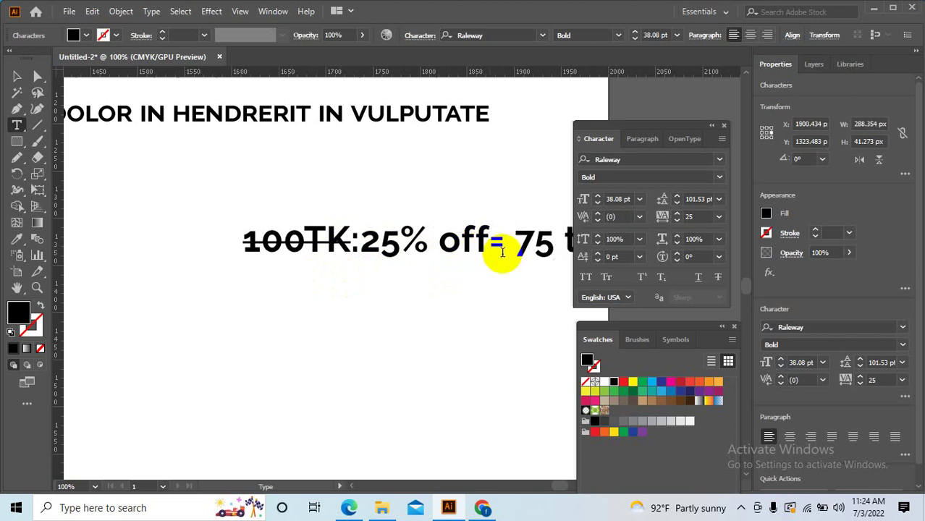
pyautogui.click(16, 76)
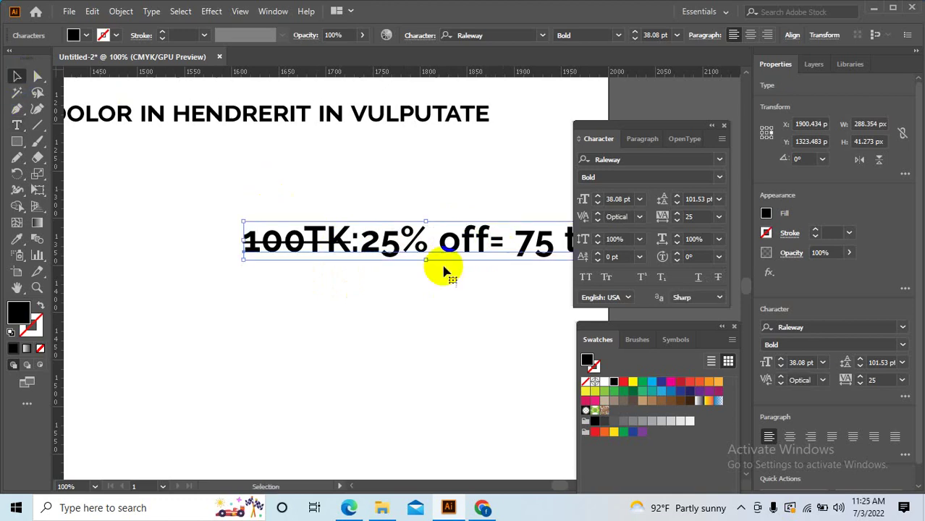
pyautogui.scroll(-2, 463, 262)
pyautogui.moveTo(439, 250); pyautogui.dragTo(407, 246)
pyautogui.click(446, 310)
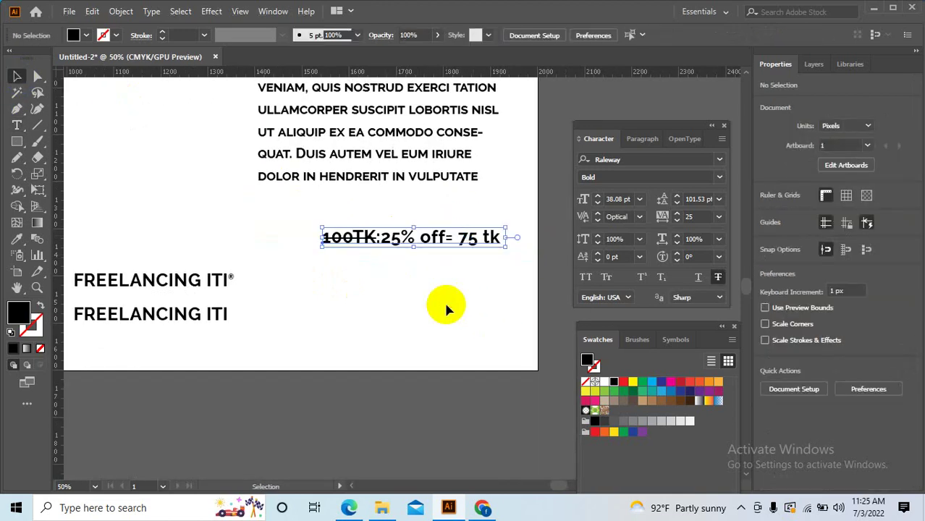
pyautogui.scroll(1, 447, 282)
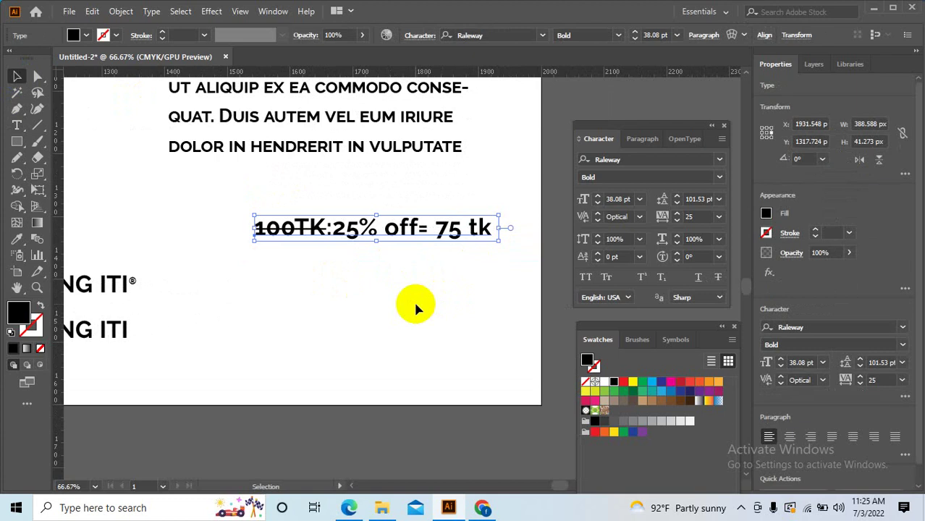
# Clear strikethrough from '100TK', then strike through the entire price line.
pyautogui.doubleClick(290, 228)
pyautogui.moveTo(310, 228)
pyautogui.mouseDown()
pyautogui.moveTo(325, 229)
pyautogui.moveTo(246, 226)
pyautogui.mouseUp()
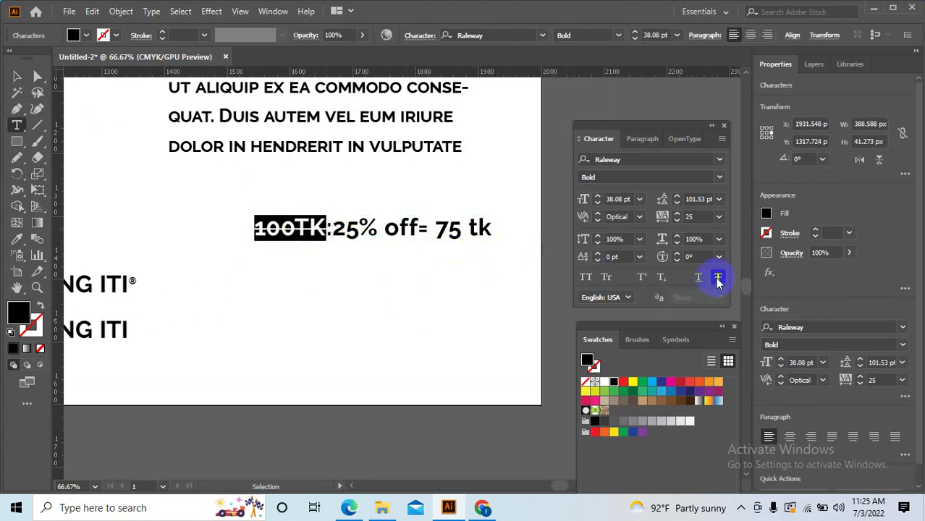
pyautogui.click(717, 278)
pyautogui.click(237, 326)
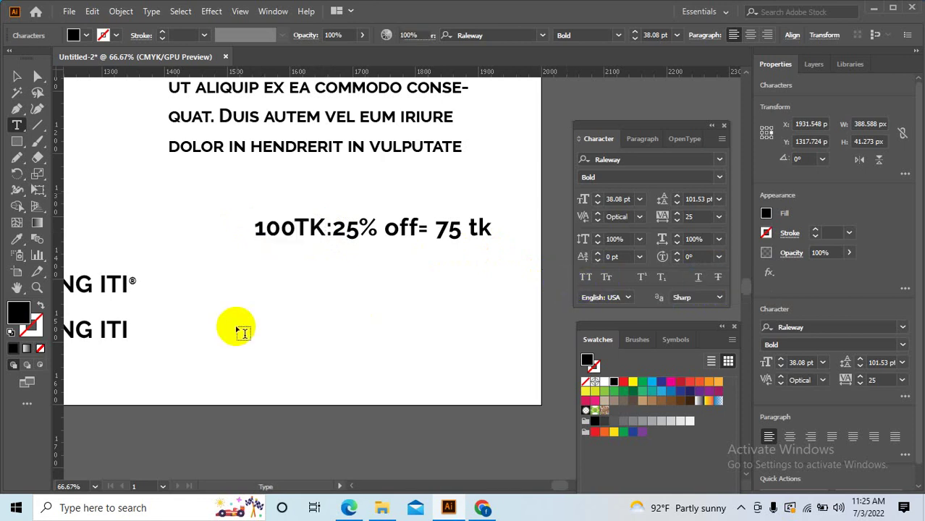
pyautogui.click(16, 76)
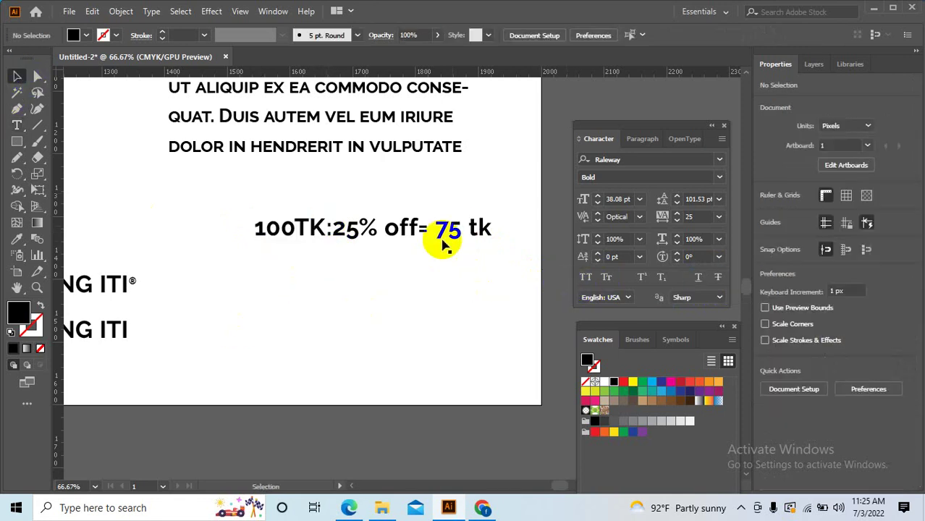
pyautogui.click(440, 233)
pyautogui.click(718, 278)
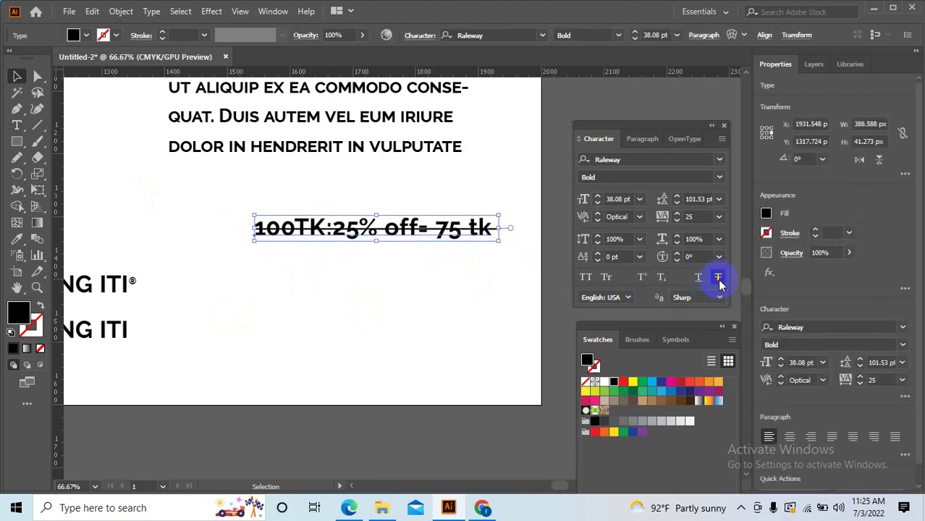
pyautogui.click(413, 328)
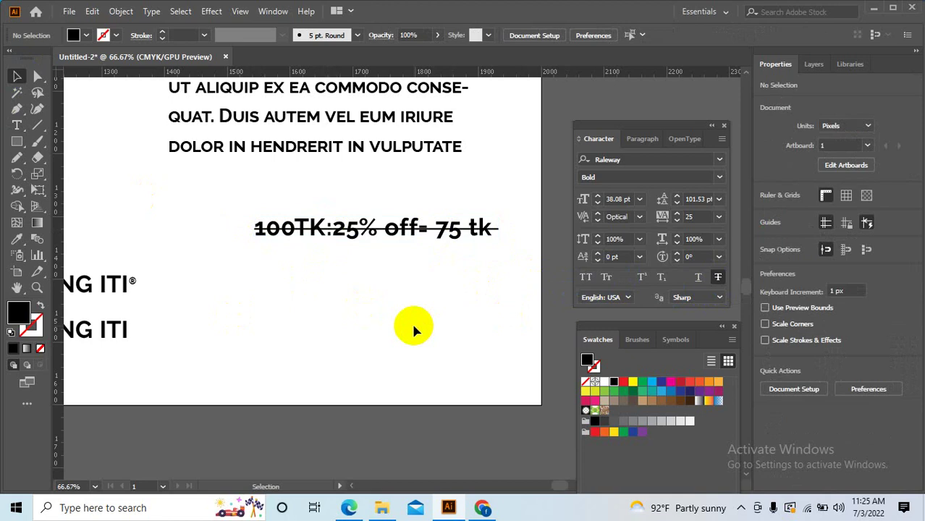
# Zoom out to the whole artboard, select every text sample with Ctrl+A and delete them.
pyautogui.hotkey('ctrl', '-')
pyautogui.hotkey('ctrl', '-')
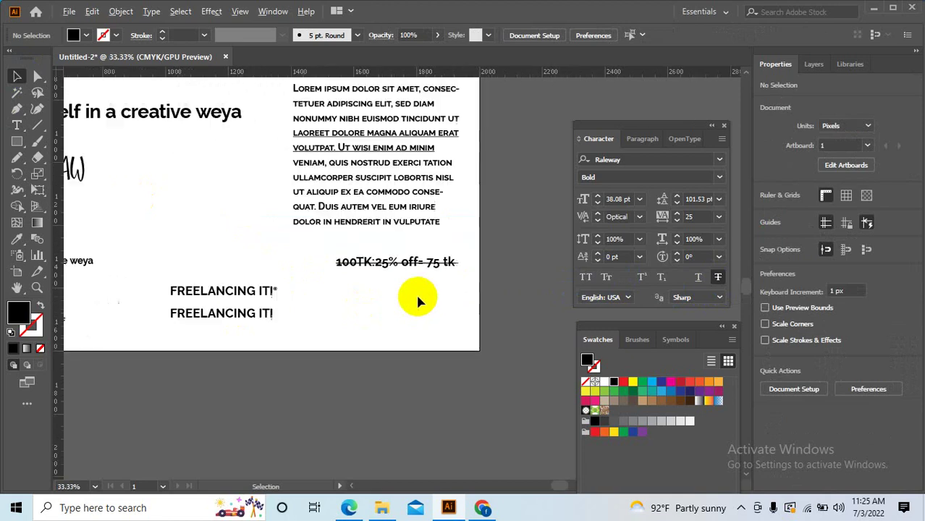
pyautogui.hotkey('ctrl', '-')
pyautogui.hotkey('ctrl', '-')
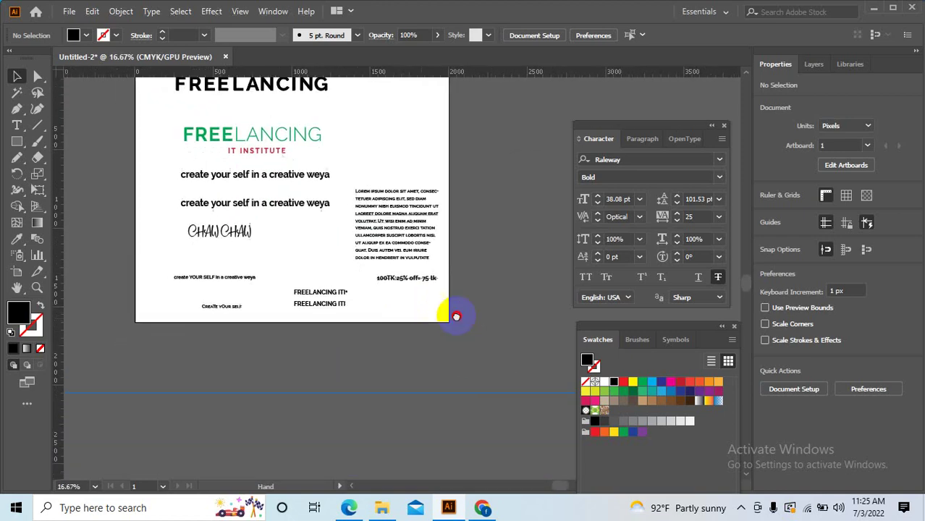
pyautogui.moveTo(494, 396)
pyautogui.mouseDown()
pyautogui.moveTo(469, 322)
pyautogui.moveTo(532, 330)
pyautogui.mouseUp()
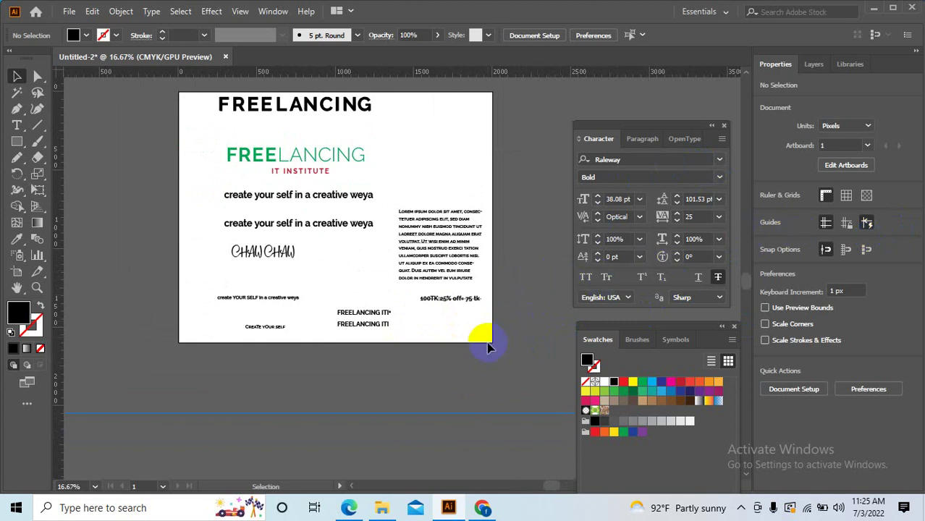
pyautogui.moveTo(487, 354); pyautogui.dragTo(203, 129)
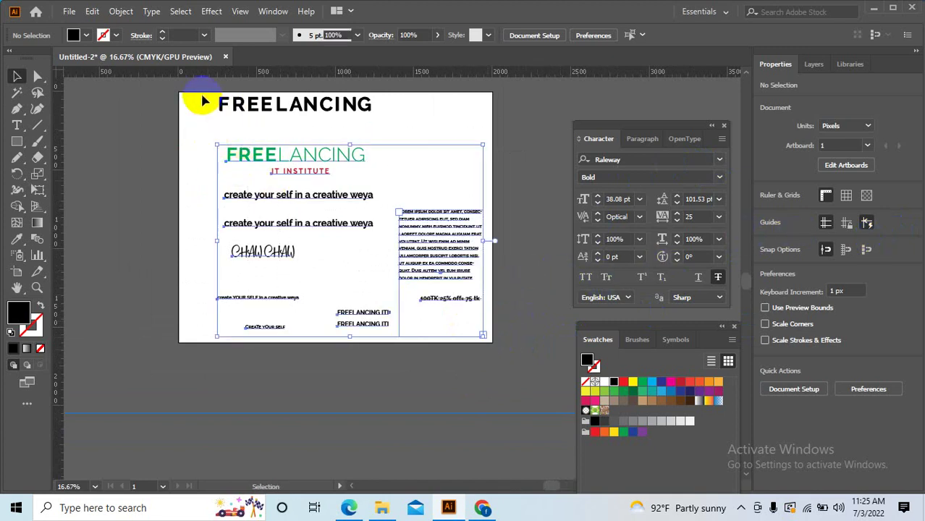
pyautogui.hotkey('ctrl', 'a')
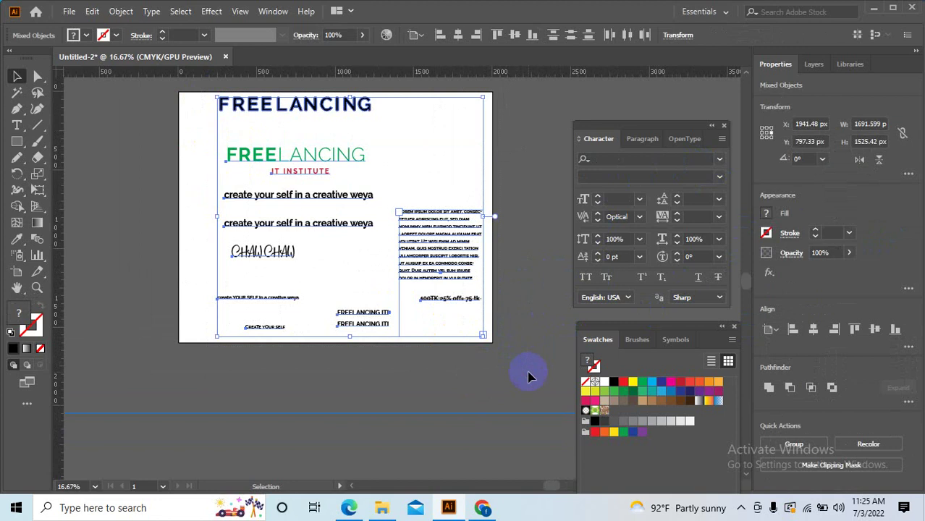
pyautogui.press('Delete')
pyautogui.hotkey('ctrl', '=')
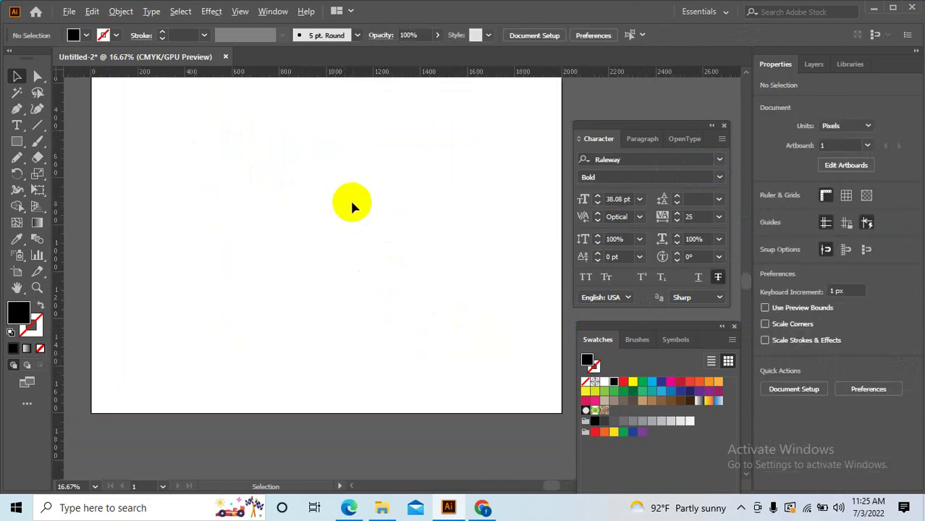
pyautogui.hotkey('ctrl', '=')
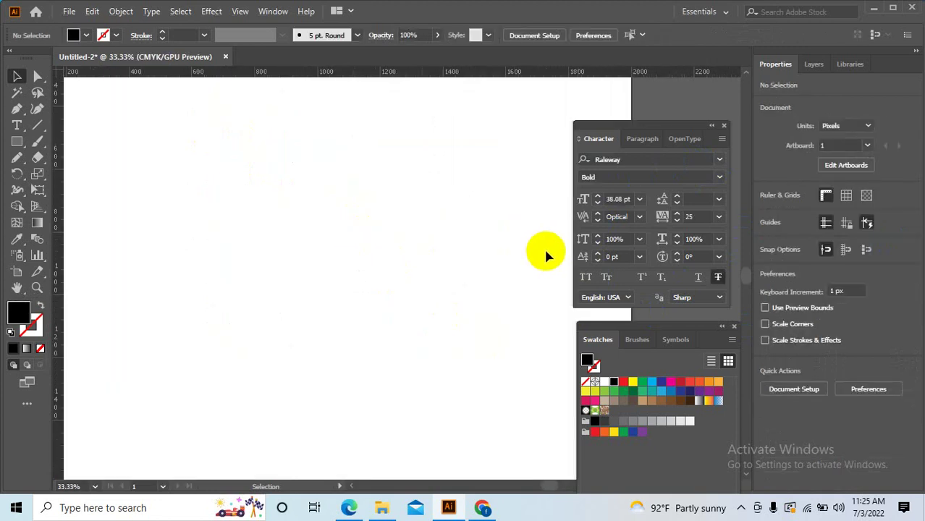
# Place a new 'Lorem ipsum' line without strikethrough and scale it up about four times.
pyautogui.moveTo(381, 265); pyautogui.dragTo(412, 313)
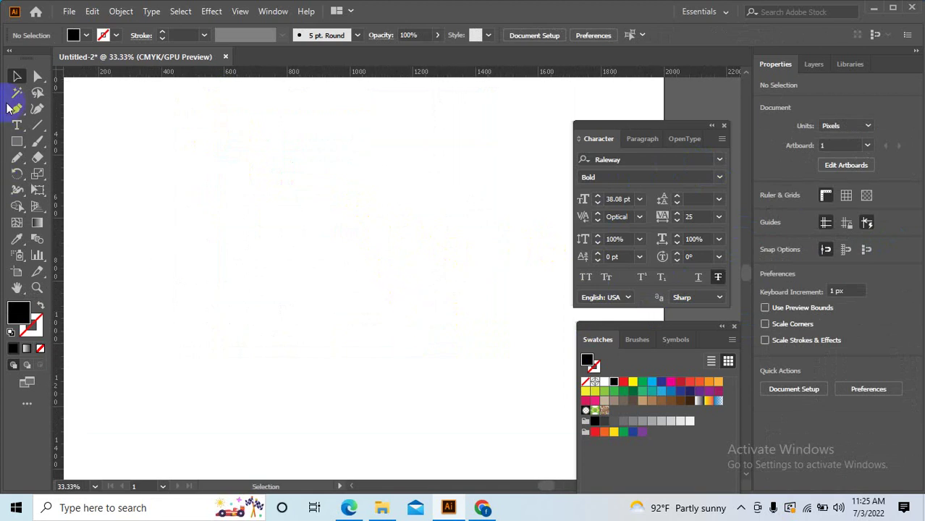
pyautogui.click(16, 125)
pyautogui.click(225, 148)
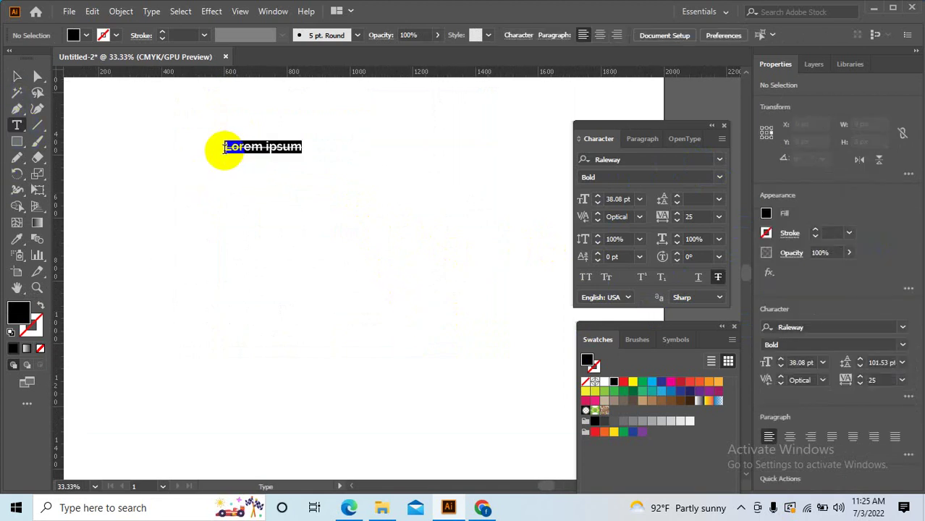
pyautogui.click(17, 76)
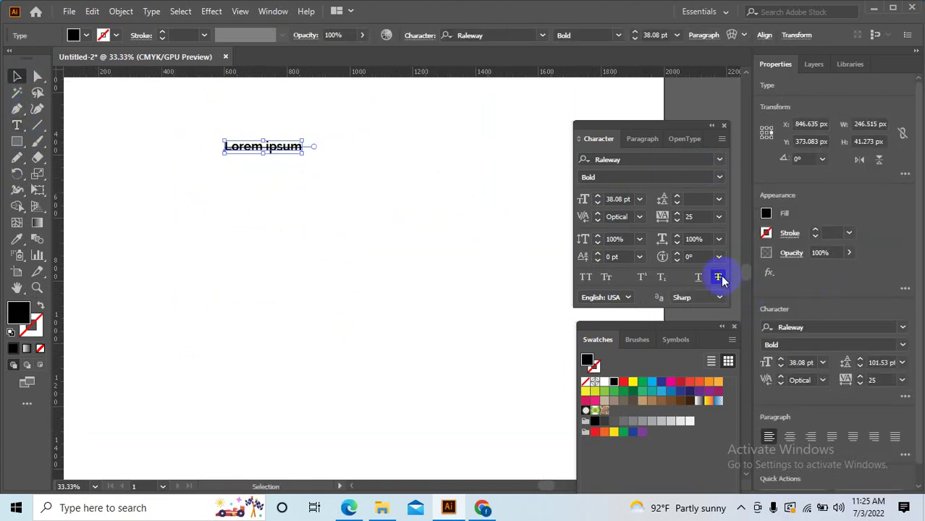
pyautogui.click(719, 277)
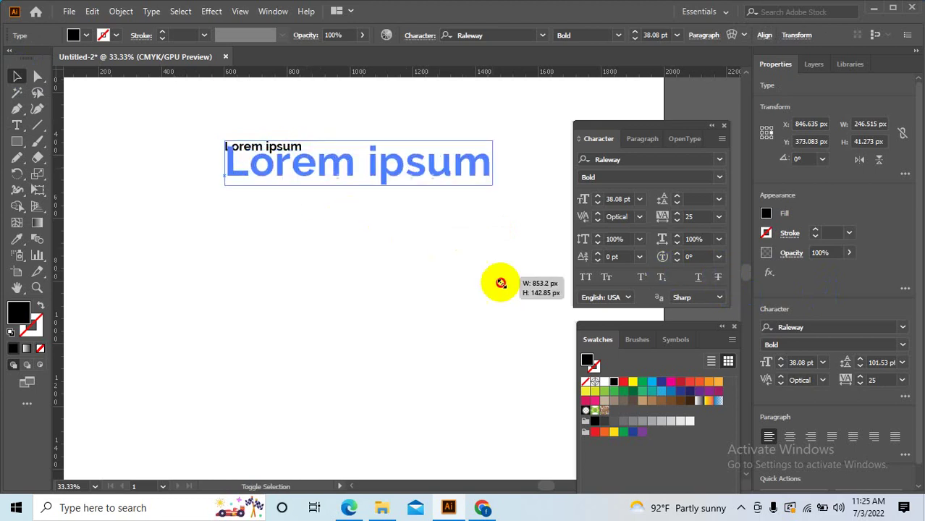
pyautogui.moveTo(305, 154); pyautogui.dragTo(517, 217)
pyautogui.moveTo(378, 190); pyautogui.dragTo(332, 255)
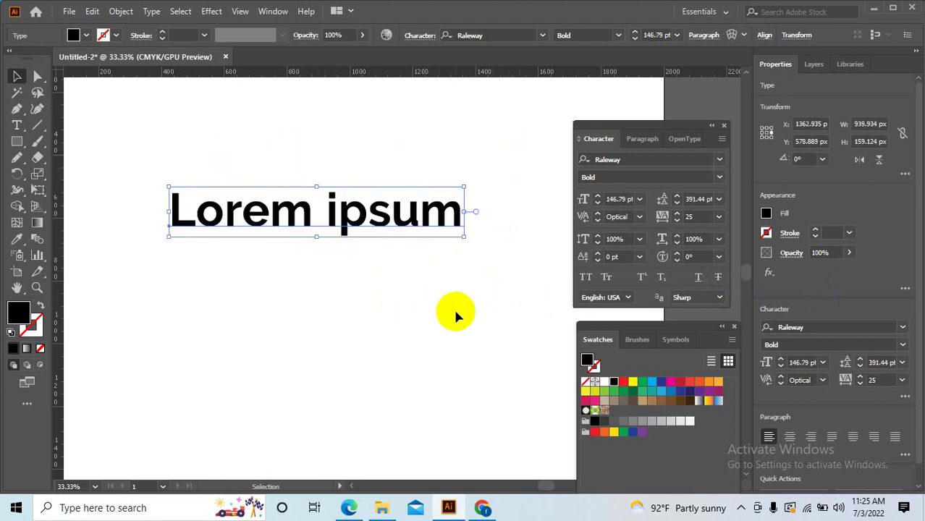
pyautogui.hscroll(-1, 411, 297)
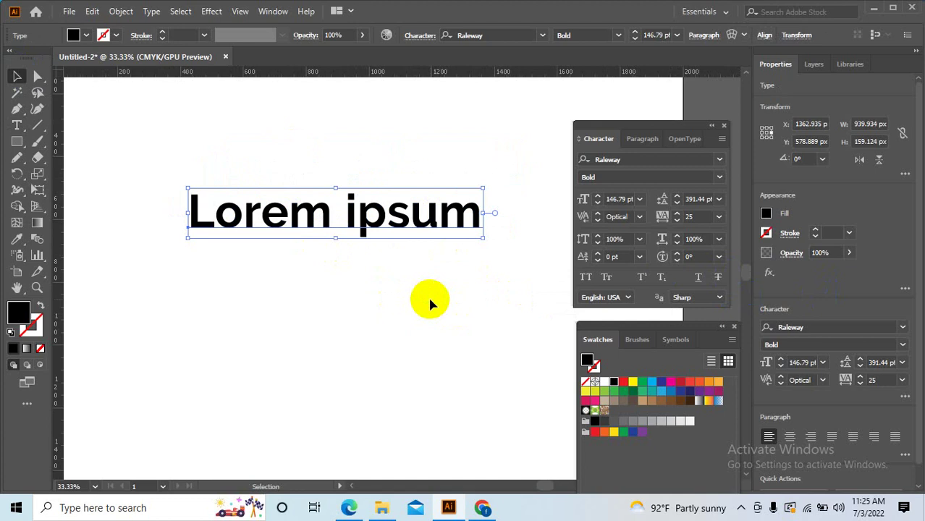
# Apply All Caps to the enlarged text so it reads LOREM IPSUM.
pyautogui.hotkey('ctrl', 'shift', 'a')
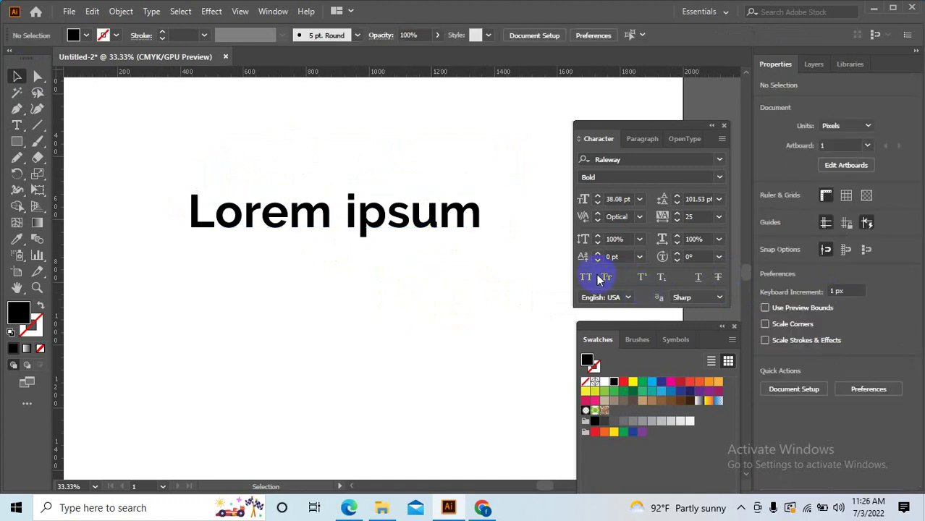
pyautogui.click(585, 278)
pyautogui.click(364, 222)
pyautogui.click(586, 277)
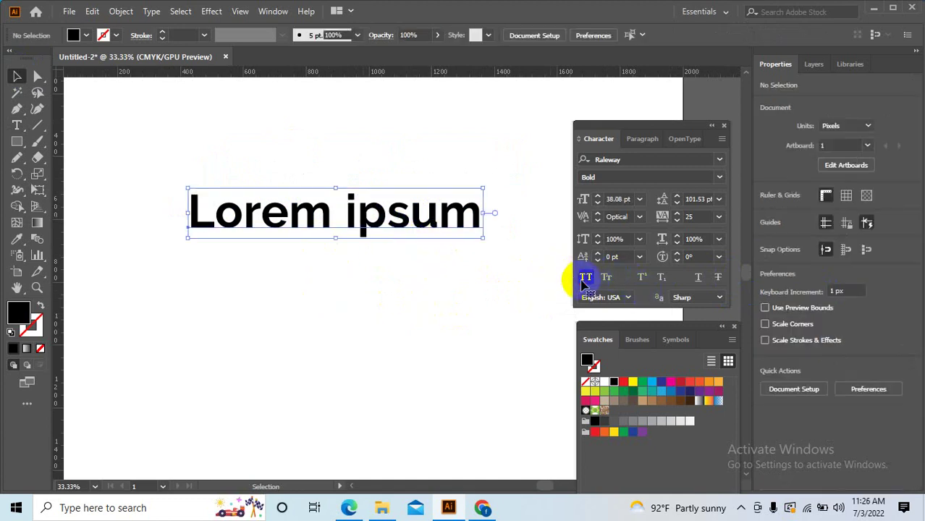
pyautogui.click(587, 278)
pyautogui.click(586, 278)
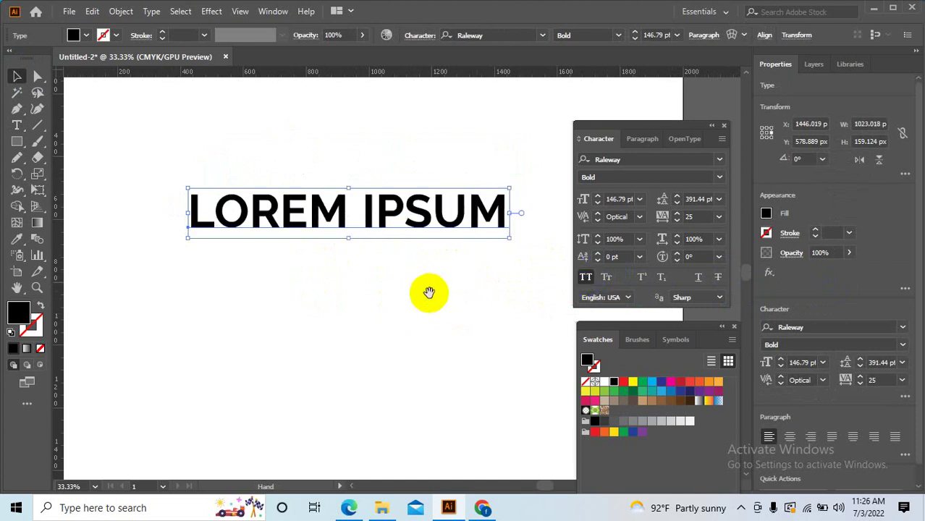
pyautogui.hscroll(1, 425, 279)
pyautogui.click(425, 279)
pyautogui.click(393, 214)
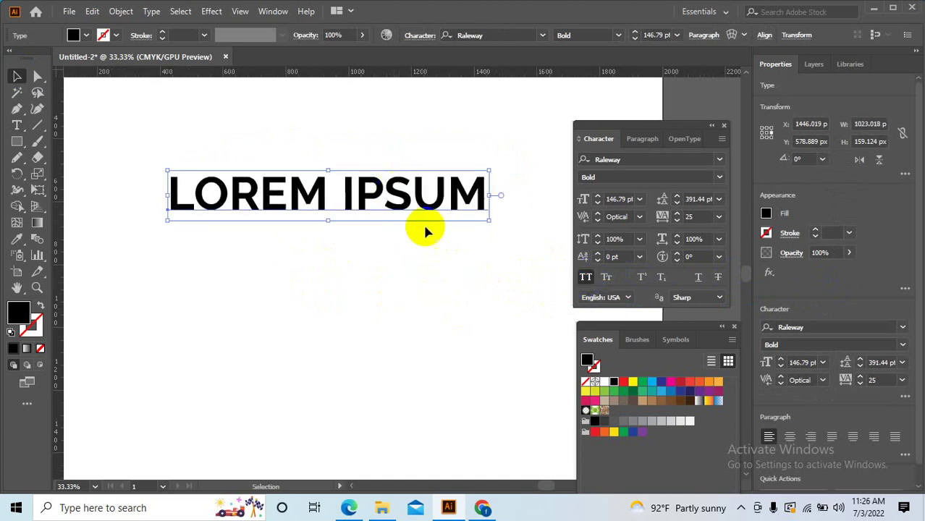
pyautogui.click(419, 291)
pyautogui.click(395, 186)
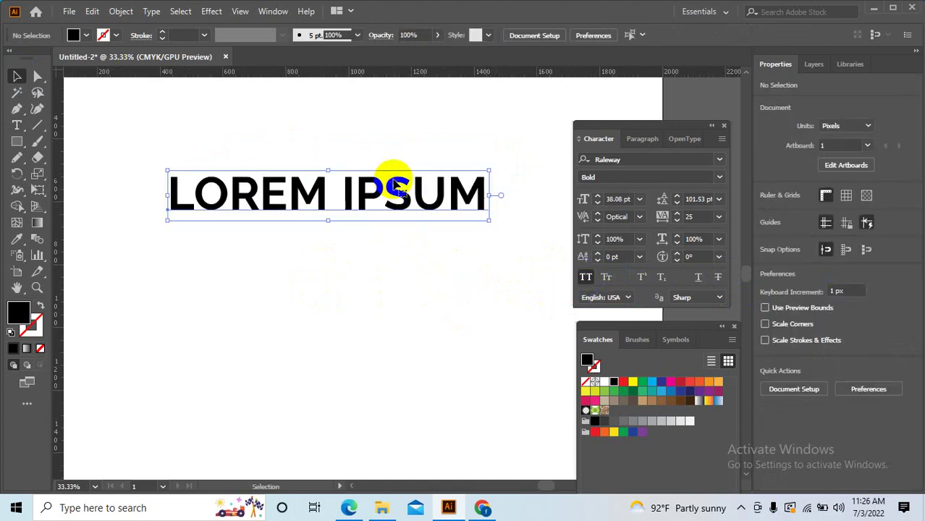
# Try Create Outlines, undo it, then convert LOREM IPSUM to shapes via Object > Expand.
pyautogui.hotkey('ctrl', 'shift', 'o')
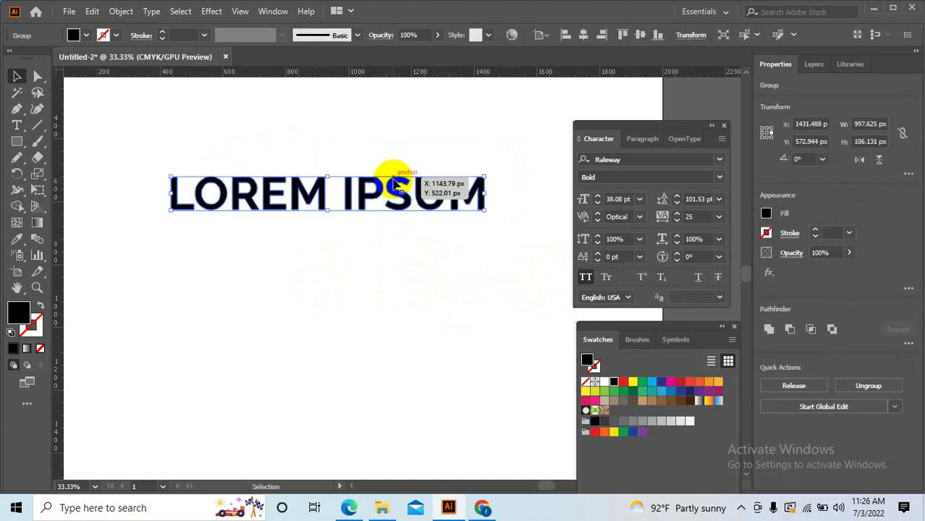
pyautogui.click(398, 286)
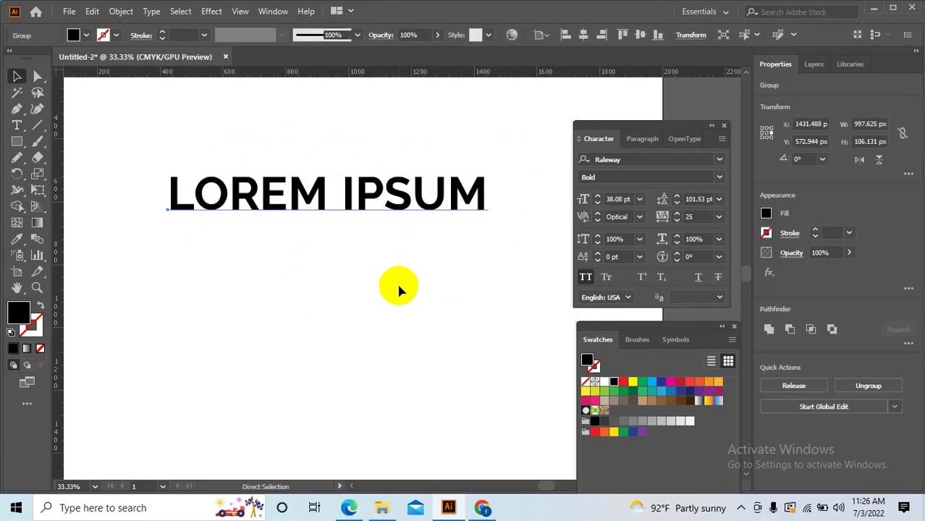
pyautogui.hotkey('ctrl', 'z')
pyautogui.click(123, 12)
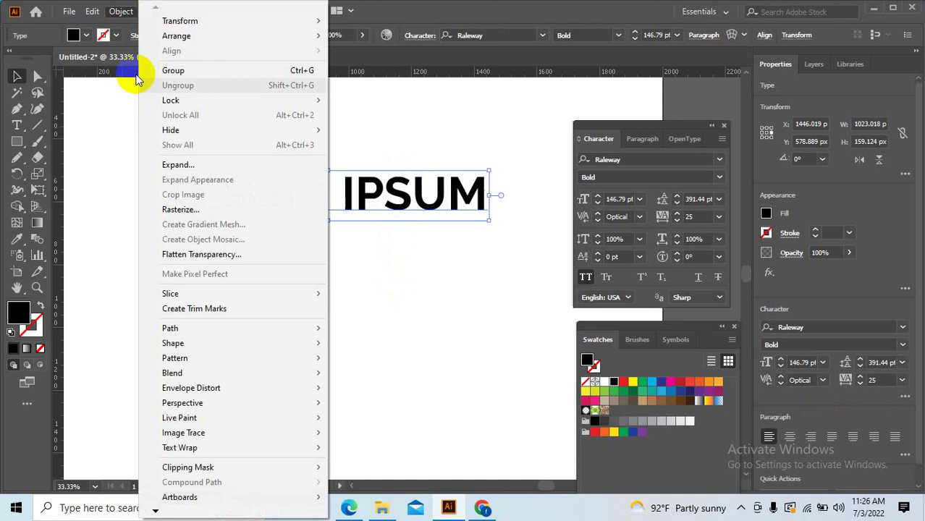
pyautogui.click(190, 164)
pyautogui.click(433, 327)
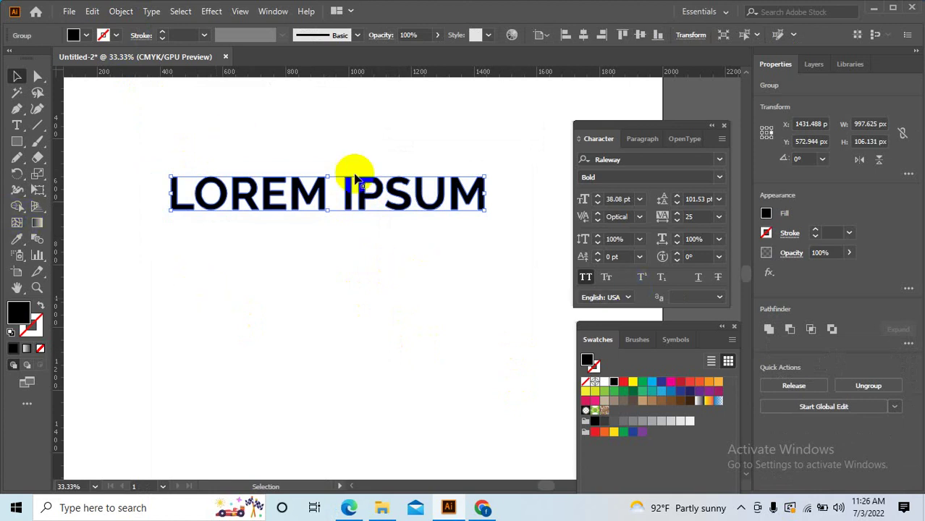
# Shear the outlined lettering horizontally using the Shear tool with a typed angle of 714 and Preview on.
pyautogui.click(32, 191)
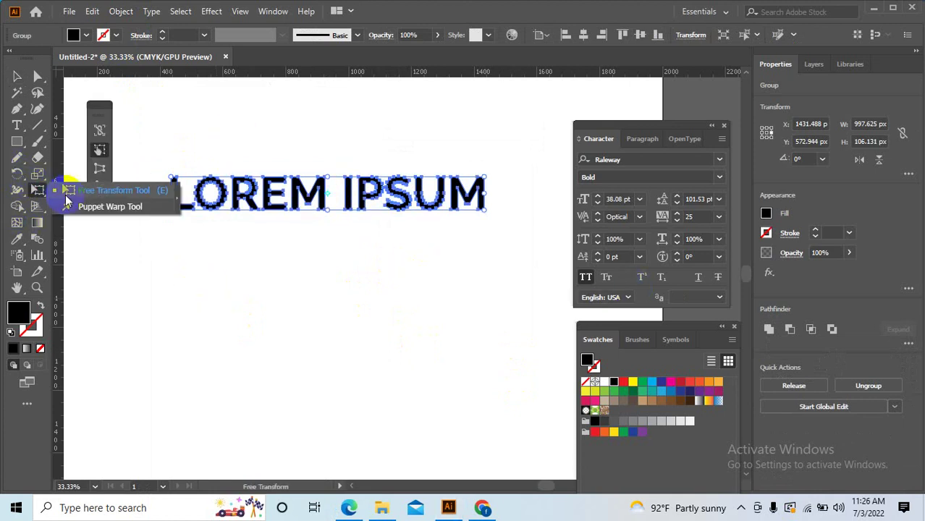
pyautogui.moveTo(37, 174); pyautogui.dragTo(96, 179)
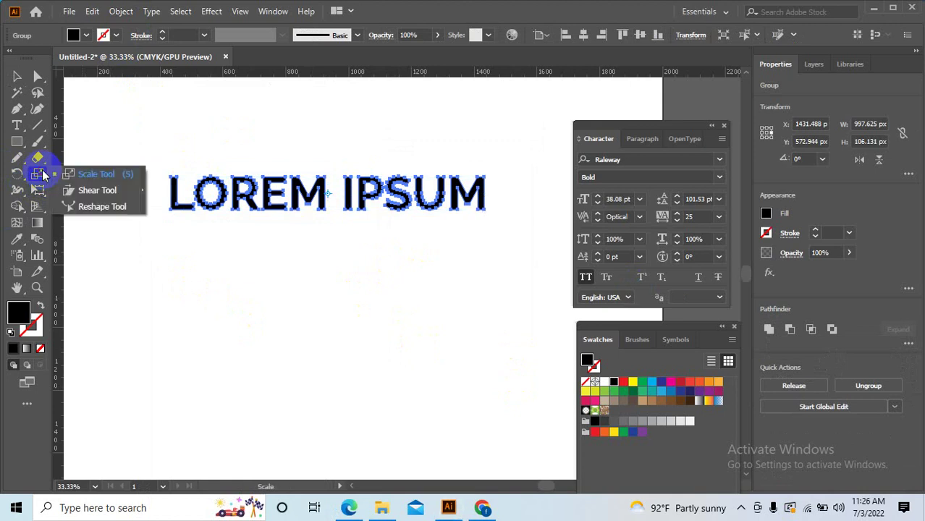
pyautogui.click(96, 191)
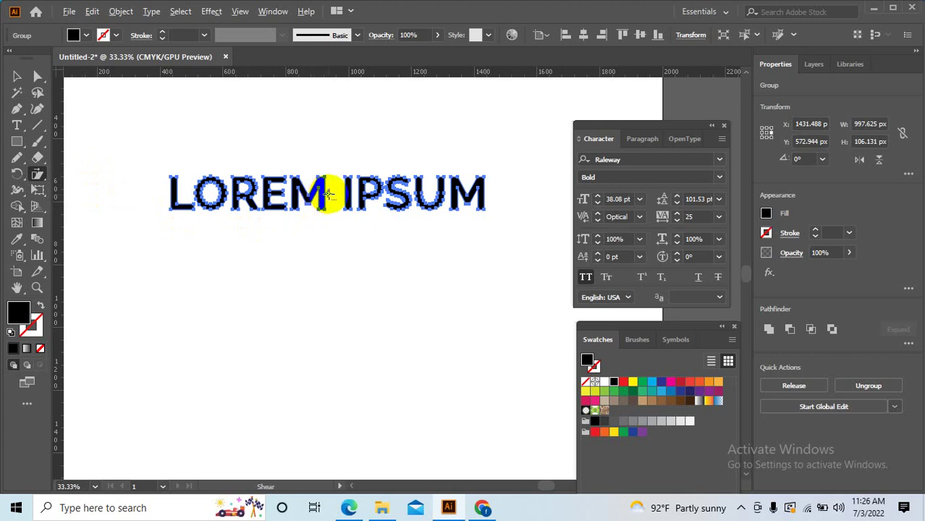
pyautogui.keyDown('alt'); pyautogui.click(328, 192); pyautogui.keyUp('alt')
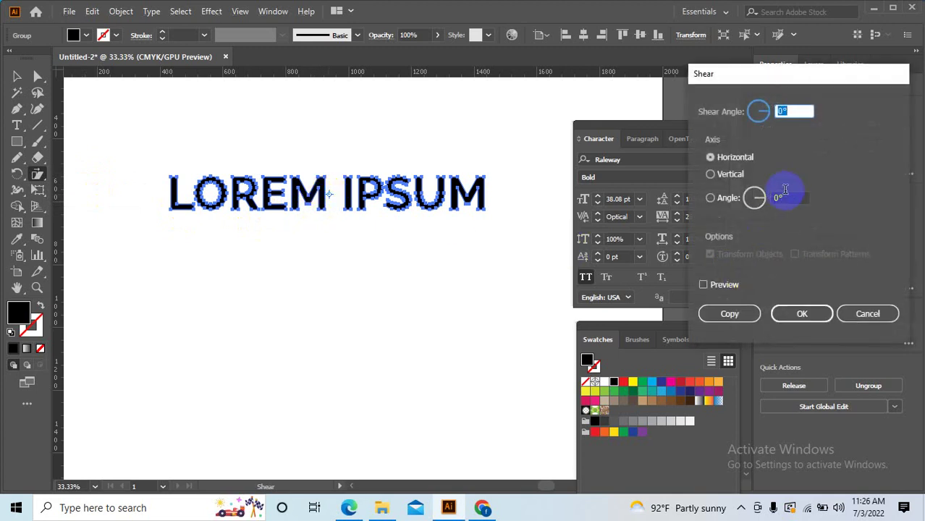
pyautogui.click(724, 284)
pyautogui.click(796, 110)
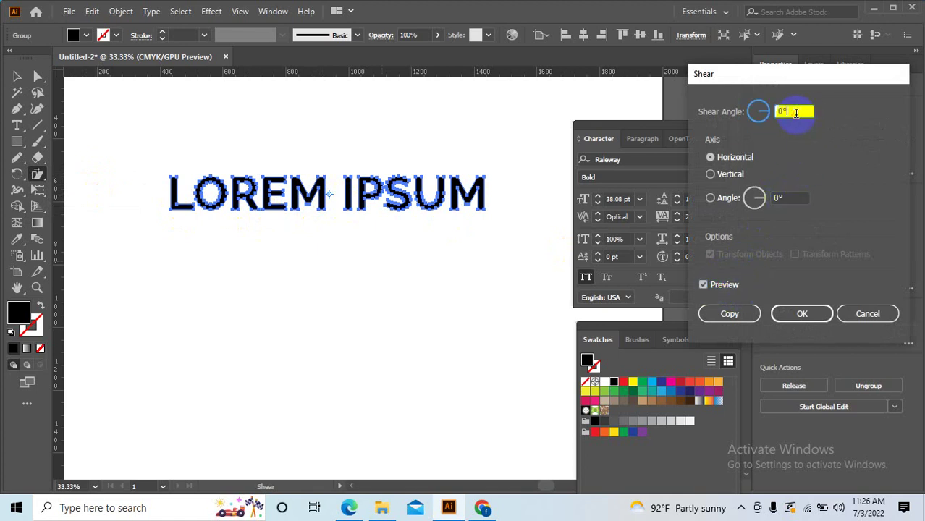
pyautogui.write('7')
pyautogui.write('14')
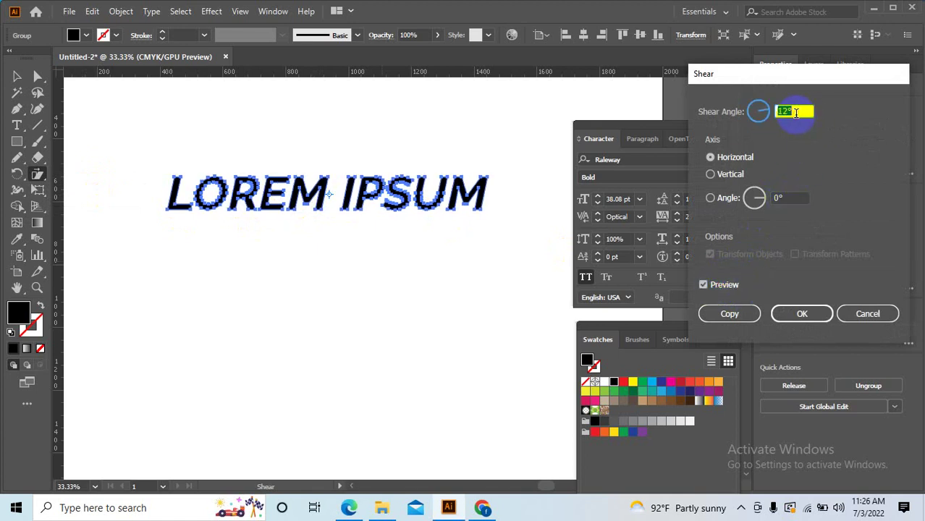
pyautogui.click(802, 313)
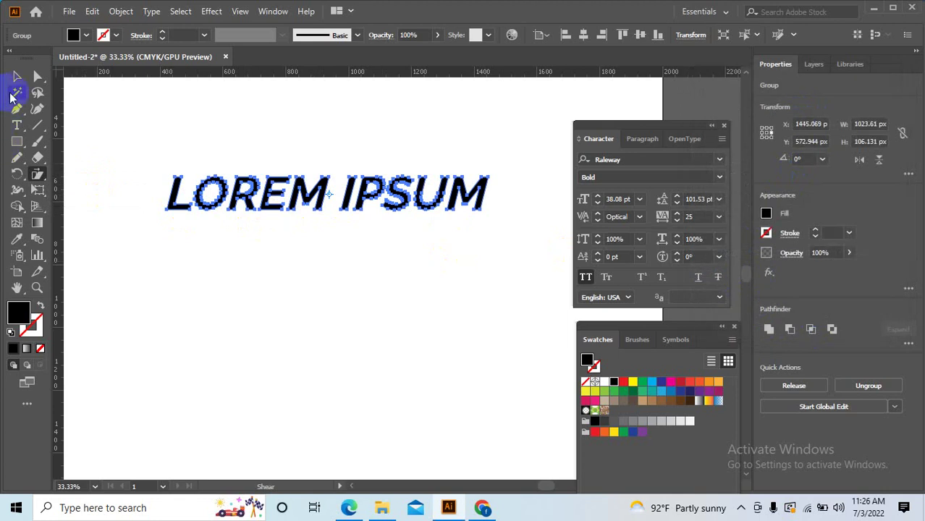
# Return to the Selection tool and deselect the slanted lettering.
pyautogui.click(17, 76)
pyautogui.click(382, 329)
pyautogui.click(381, 330)
pyautogui.scroll(1, 425, 350)
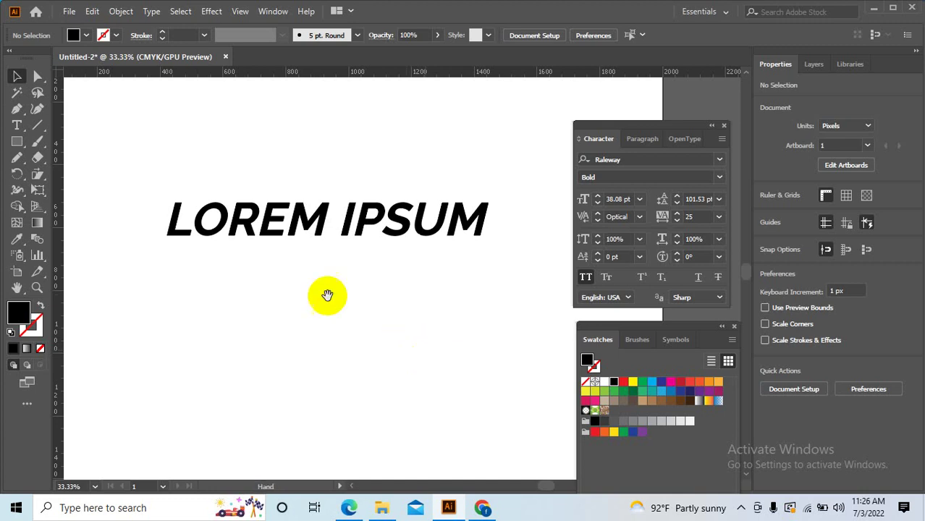
pyautogui.scroll(-3, 340, 261)
pyautogui.hscroll(2, 348, 239)
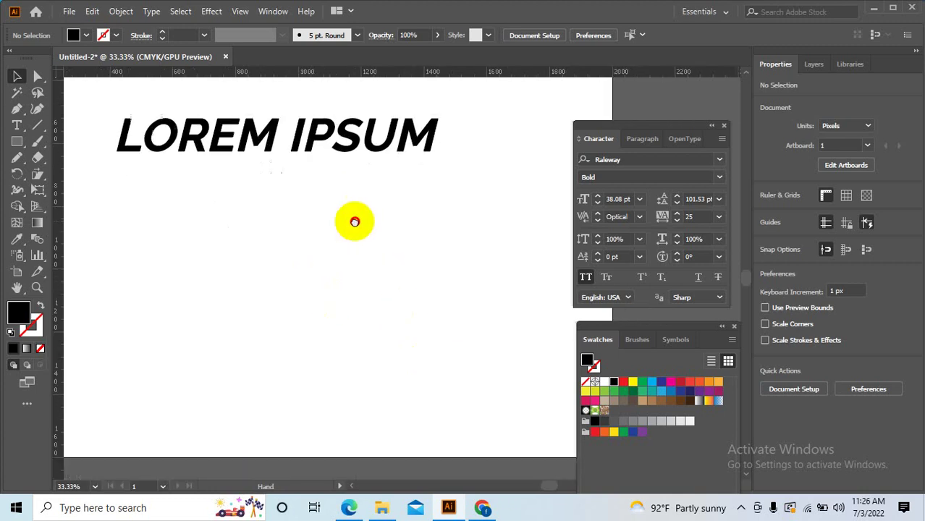
pyautogui.click(16, 126)
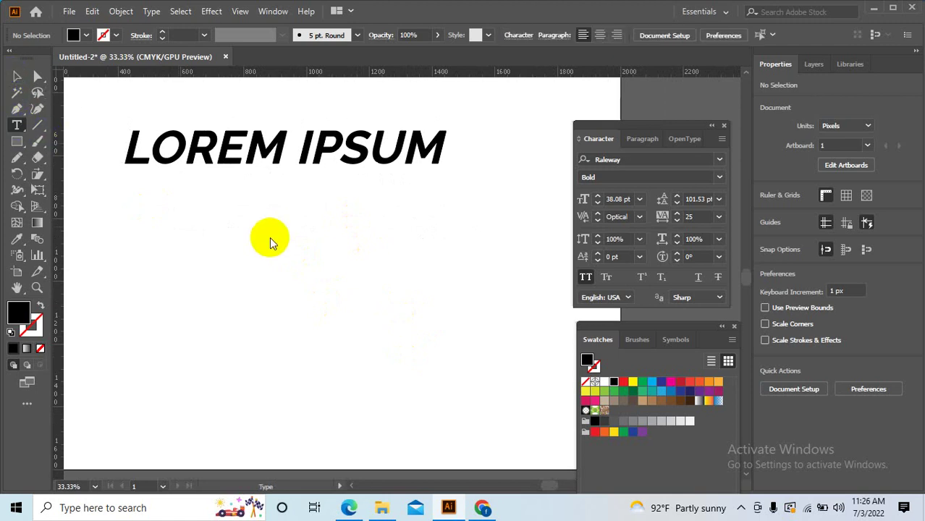
pyautogui.click(19, 77)
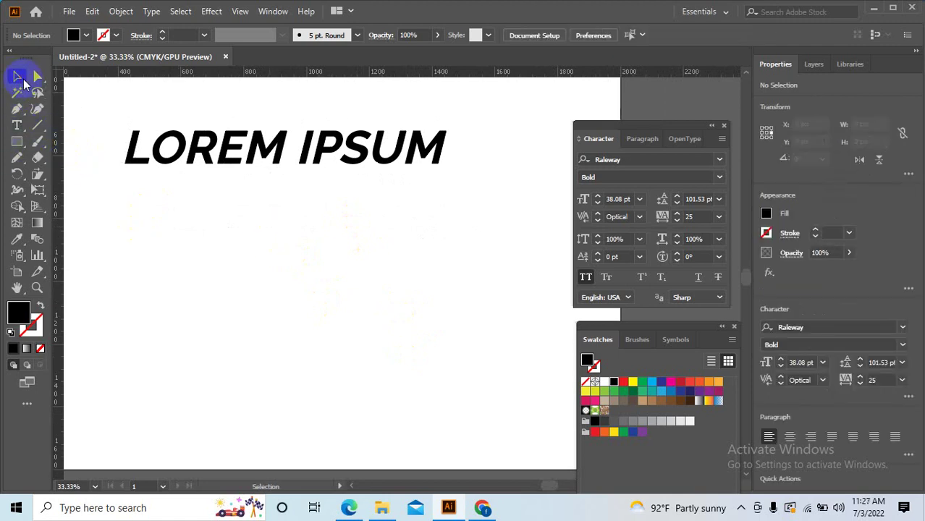
pyautogui.click(351, 234)
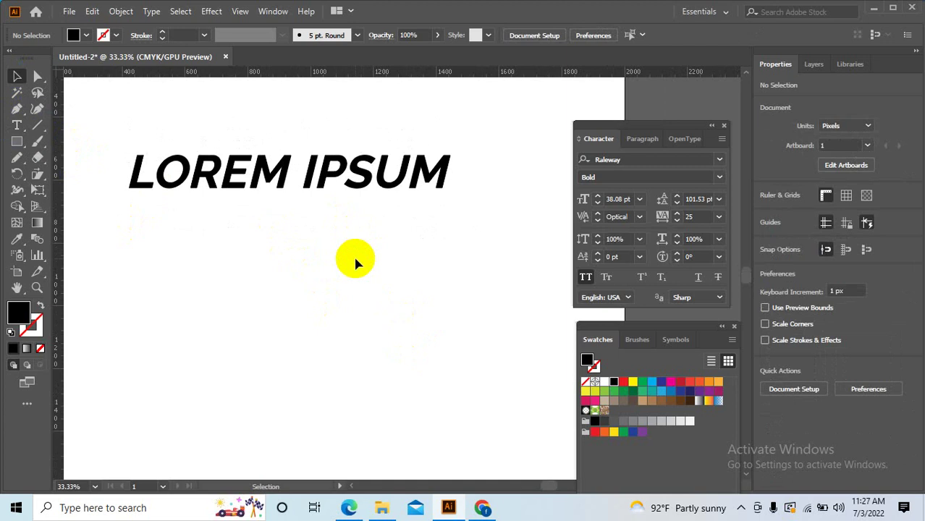
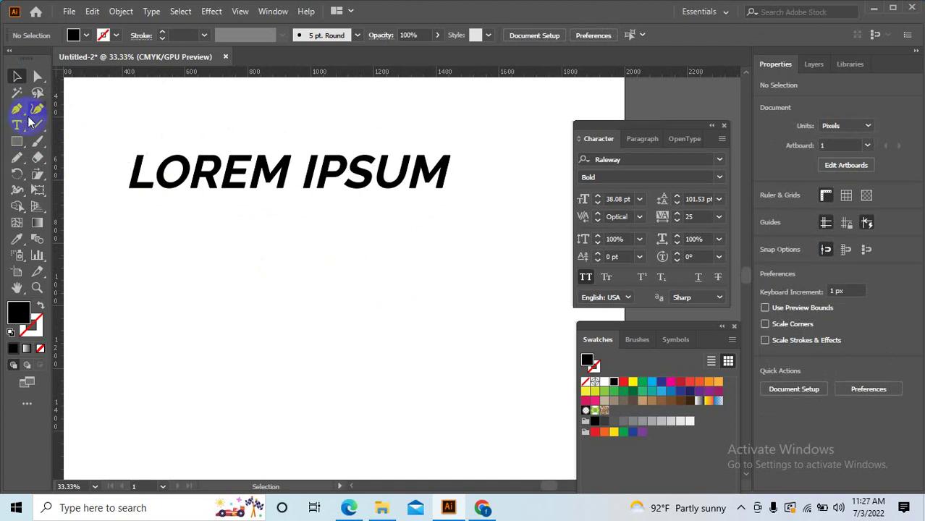
# Add the word IT'S as new text below the LOREM IPSUM heading.
pyautogui.click(17, 125)
pyautogui.click(346, 287)
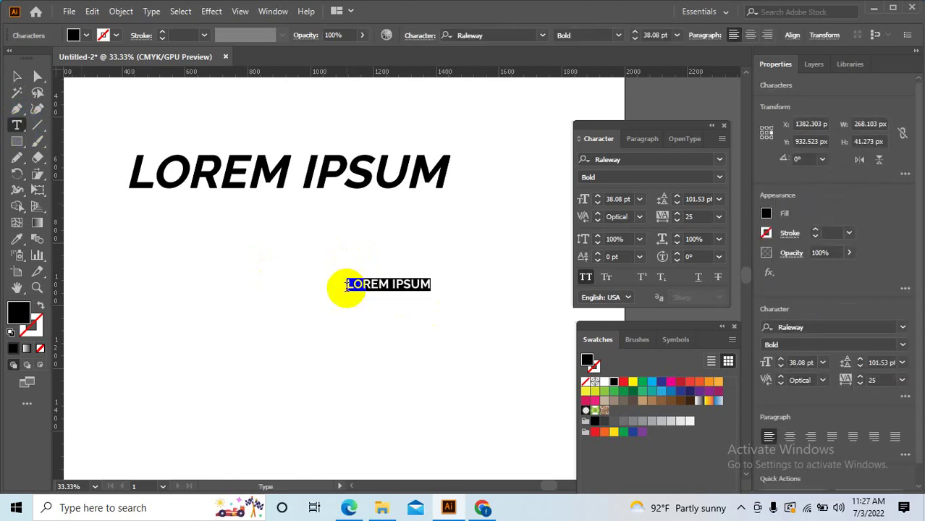
pyautogui.press('BackSpace')
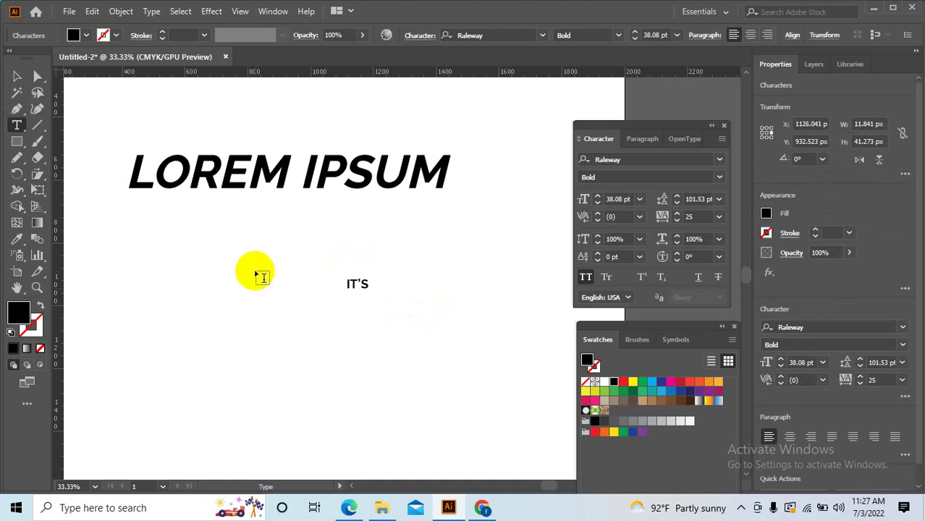
pyautogui.click(16, 76)
pyautogui.scroll(2, 344, 336)
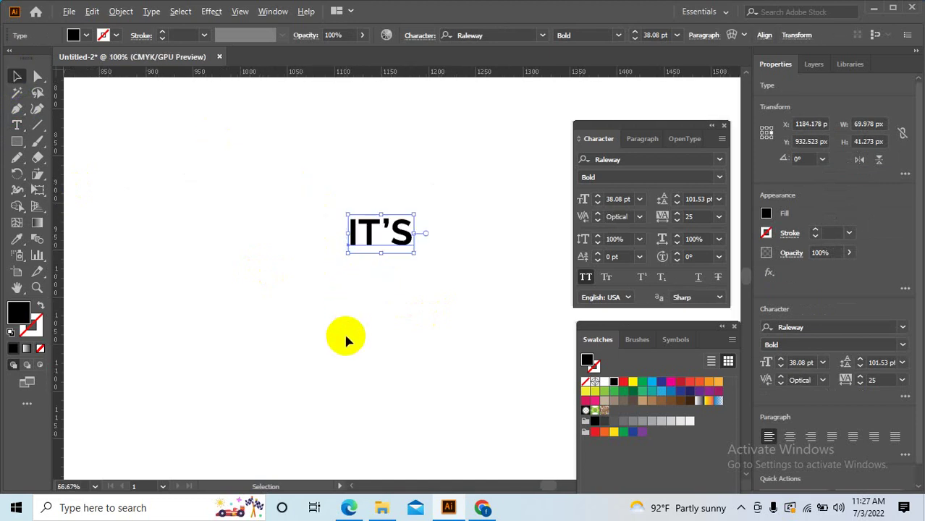
pyautogui.scroll(1, 345, 337)
pyautogui.scroll(2, 451, 201)
pyautogui.scroll(1, 470, 210)
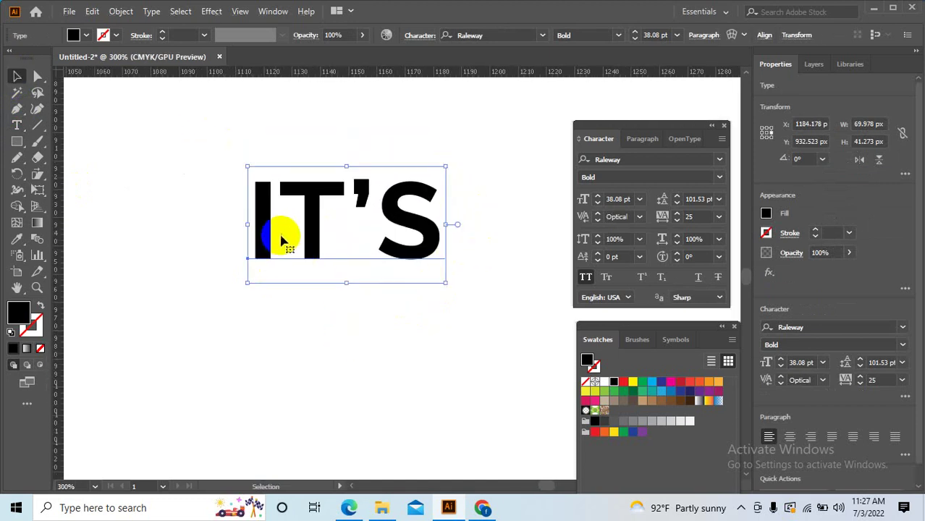
pyautogui.doubleClick(315, 229)
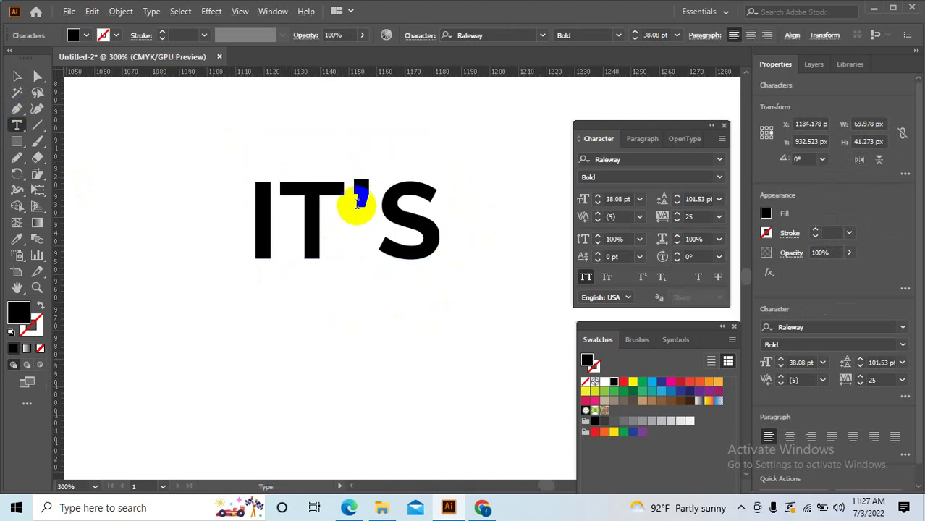
pyautogui.doubleClick(354, 194)
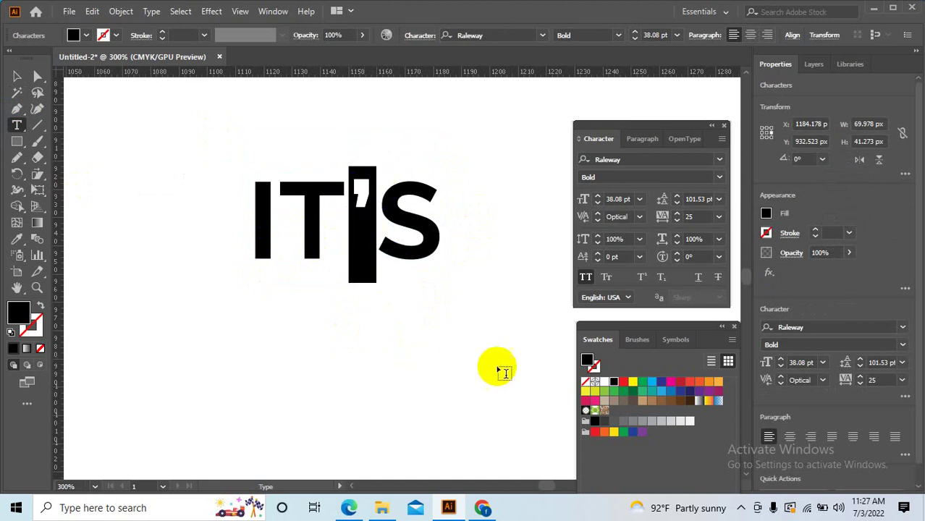
pyautogui.click(17, 76)
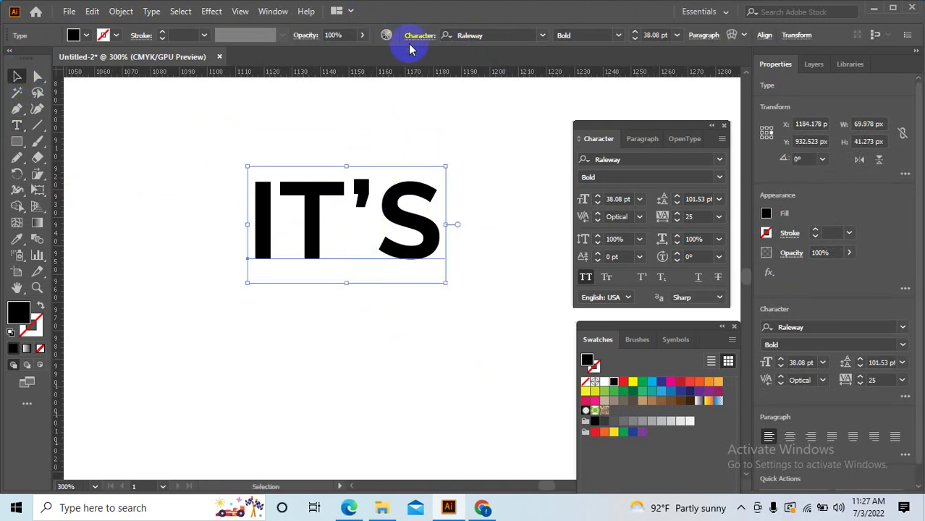
# Change the IT'S text font from Raleway to Segoe Script.
pyautogui.click(526, 34)
pyautogui.press('Down')
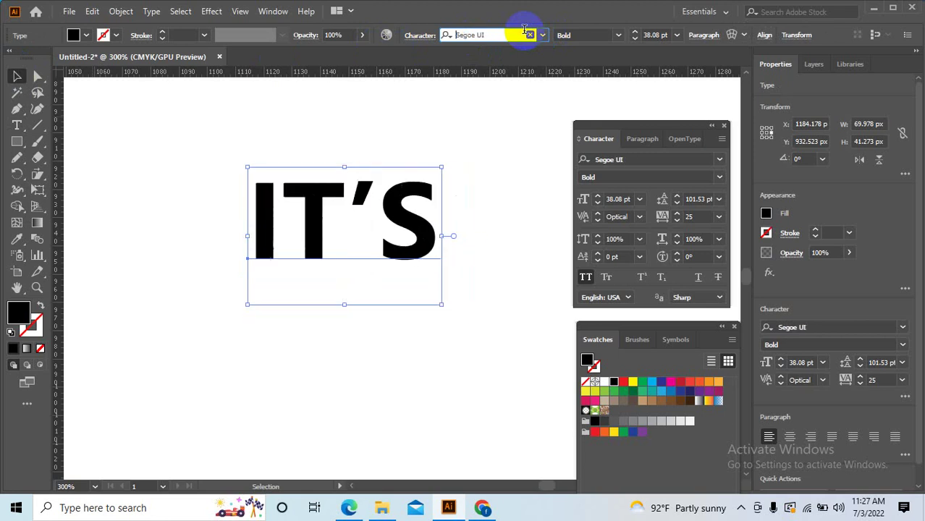
pyautogui.press('Down')
pyautogui.press('Up')
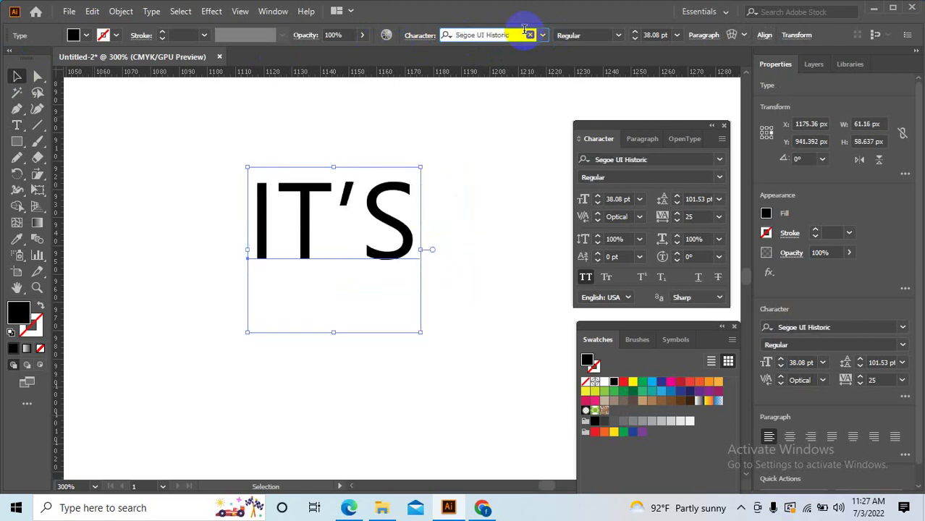
pyautogui.press('Up')
pyautogui.press('Up')
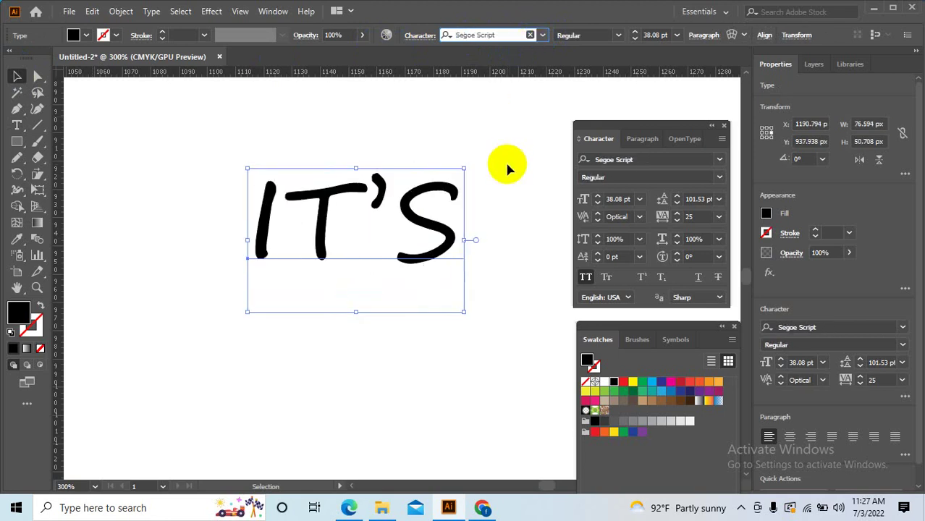
pyautogui.hotkey('ctrl', 'h')
pyautogui.hotkey('ctrl', 'shift', 'a')
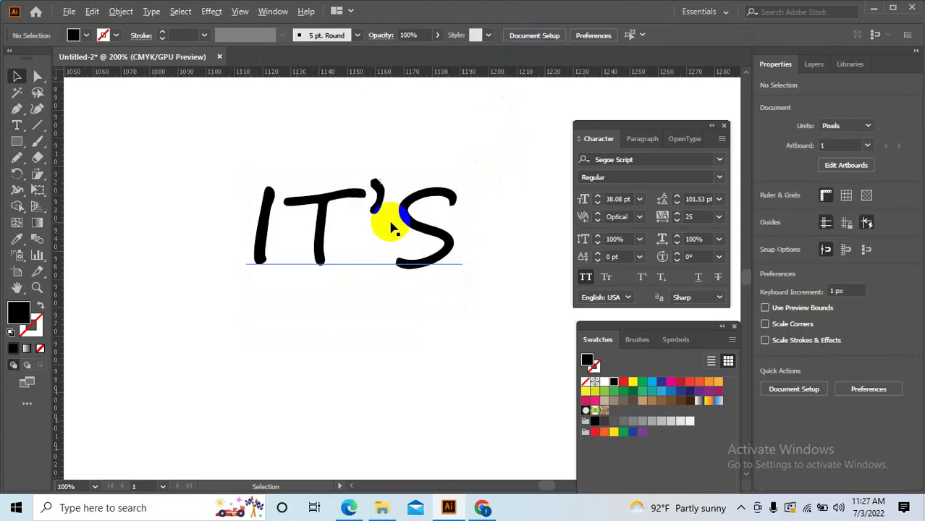
pyautogui.click(387, 224)
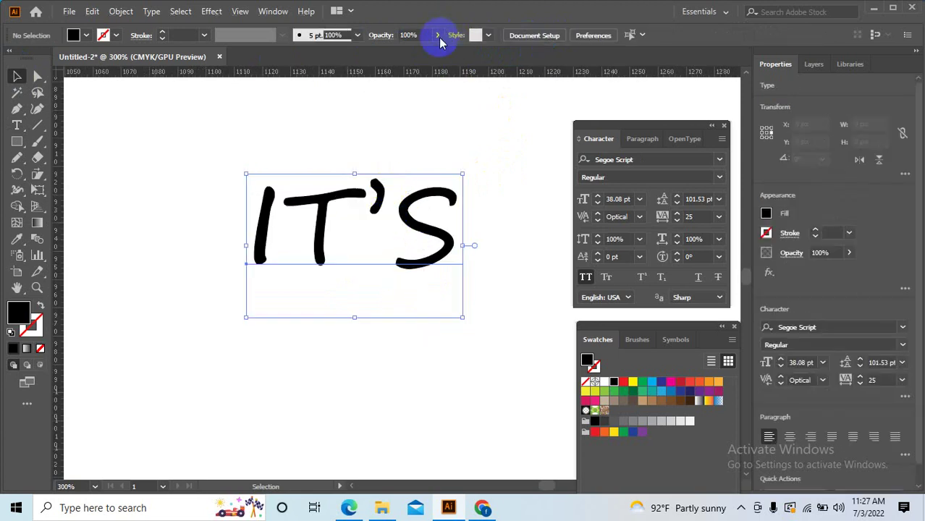
pyautogui.hotkey('ctrl', '-')
pyautogui.hotkey('ctrl', '-')
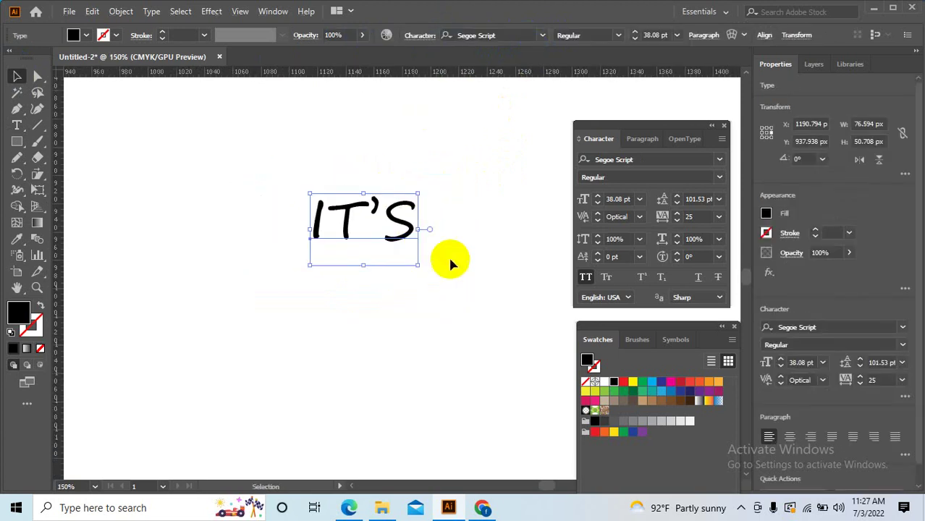
pyautogui.hotkey('ctrl', 'shift', 'a')
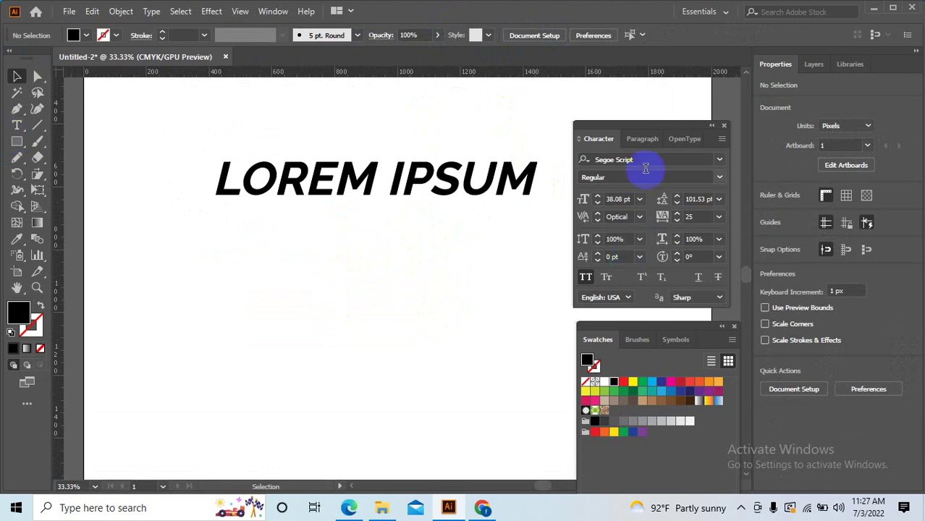
# Pick the Area Type tool and remove the LOREM IPSUM heading from the artboard.
pyautogui.moveTo(671, 127); pyautogui.dragTo(669, 84)
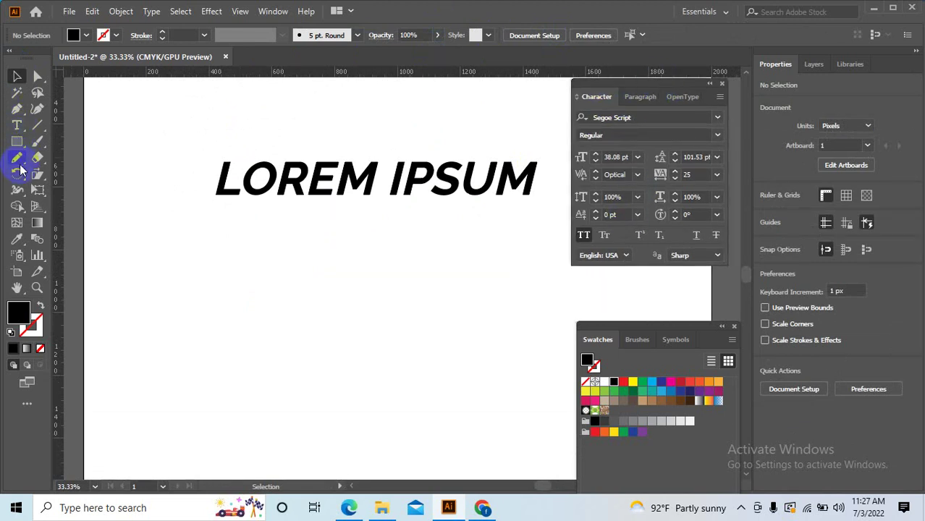
pyautogui.click(18, 126)
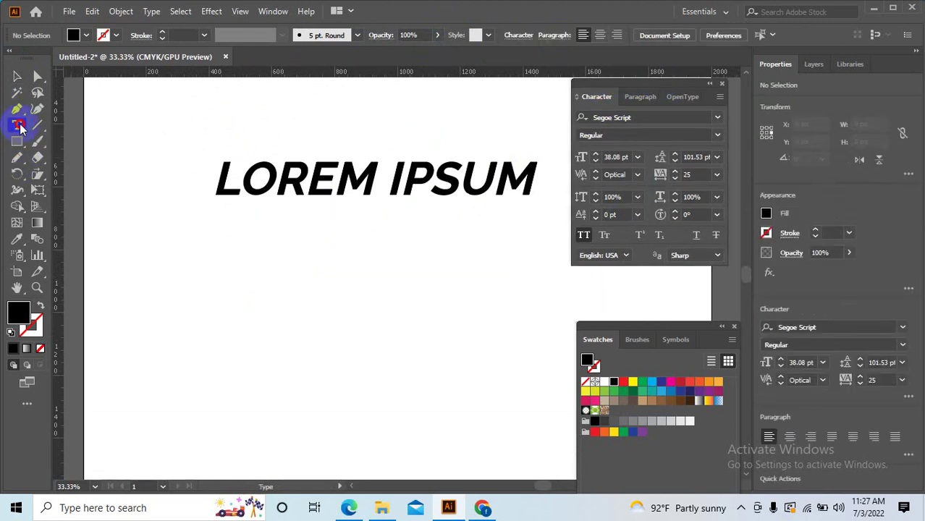
pyautogui.rightClick(18, 126)
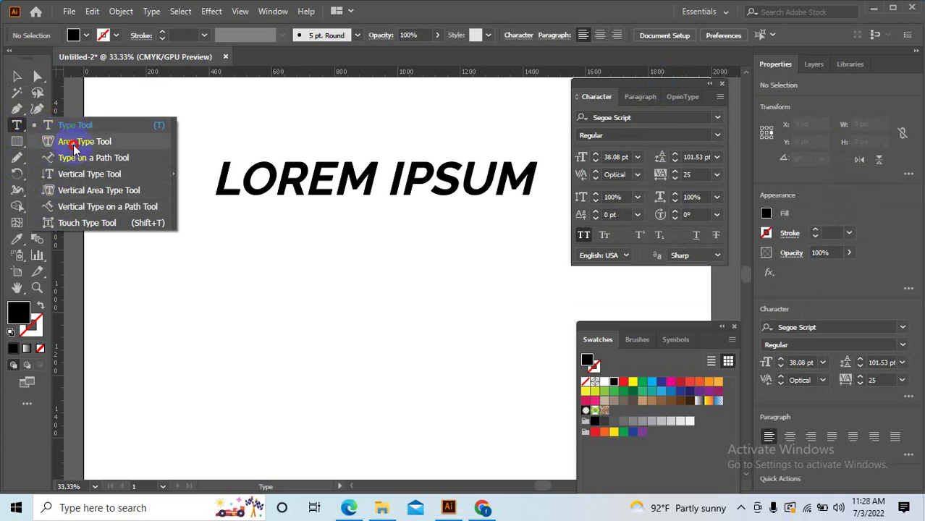
pyautogui.click(75, 148)
pyautogui.click(16, 76)
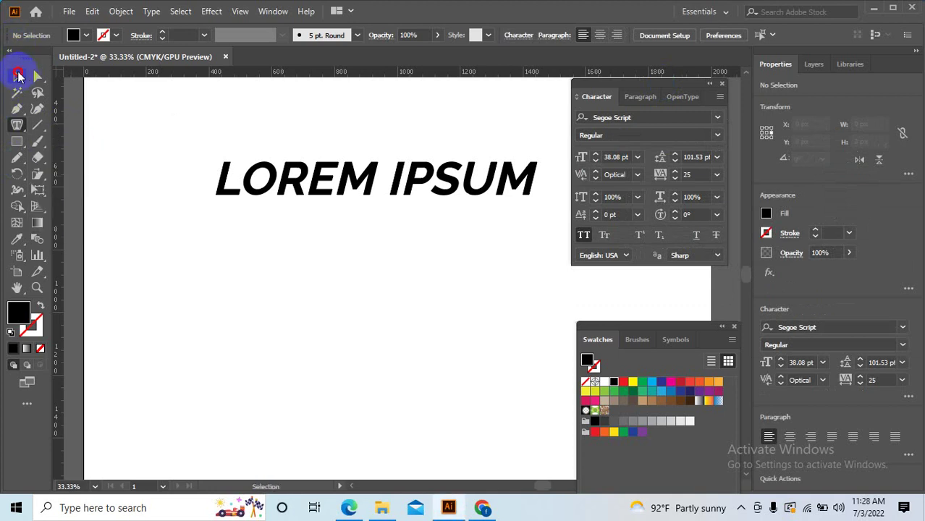
pyautogui.hotkey('ctrl', '-')
pyautogui.hotkey('ctrl', '-')
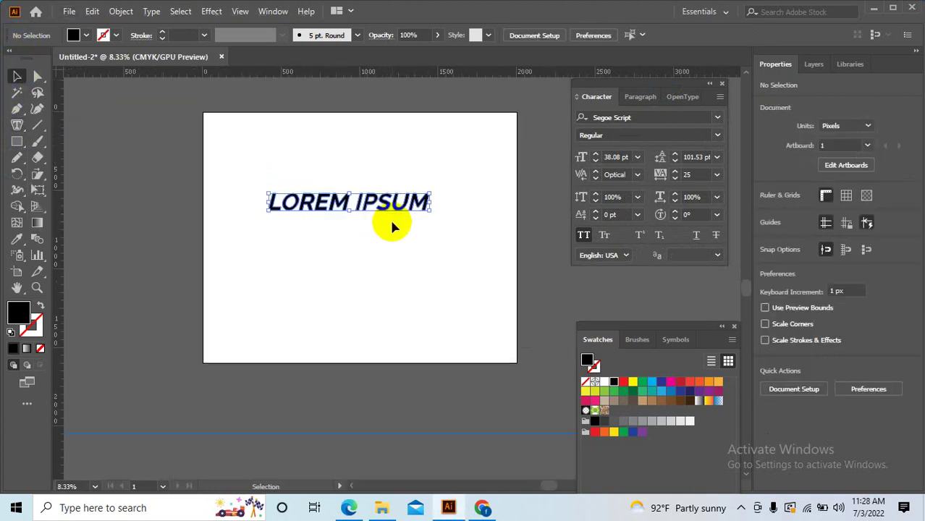
pyautogui.click(392, 226)
# Draw a black rectangle of about 1058.4 × 1030.32 px across the artboard.
pyautogui.click(16, 141)
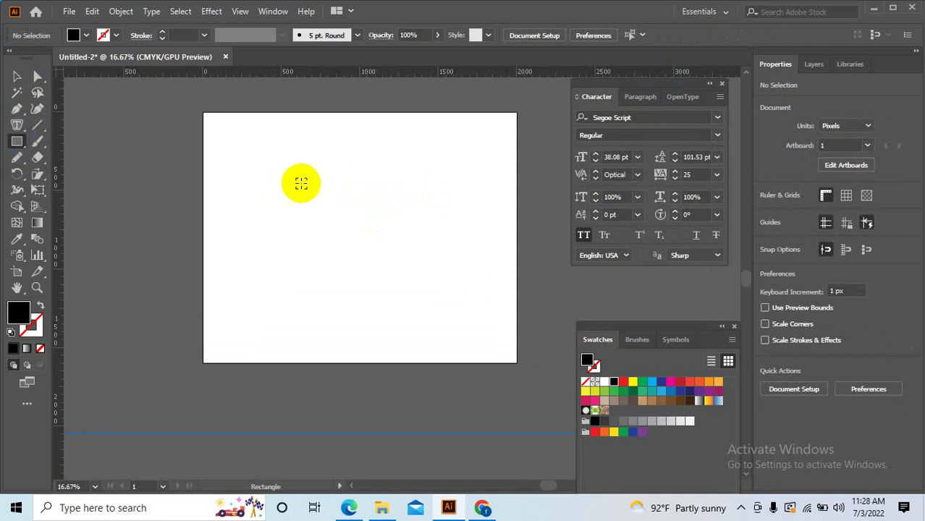
pyautogui.scroll(2, 299, 181)
pyautogui.moveTo(217, 124); pyautogui.dragTo(550, 447)
pyautogui.click(17, 77)
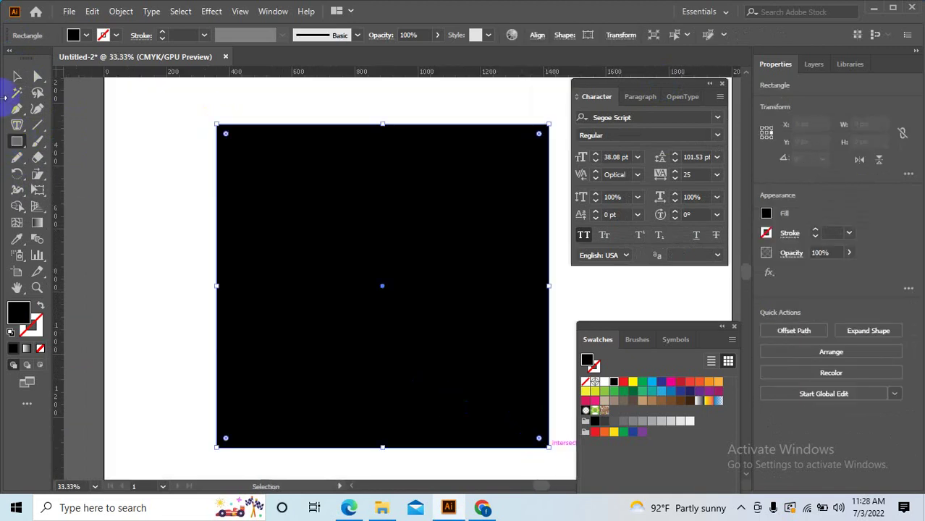
pyautogui.moveTo(393, 248); pyautogui.dragTo(299, 242)
pyautogui.scroll(-2, 307, 244)
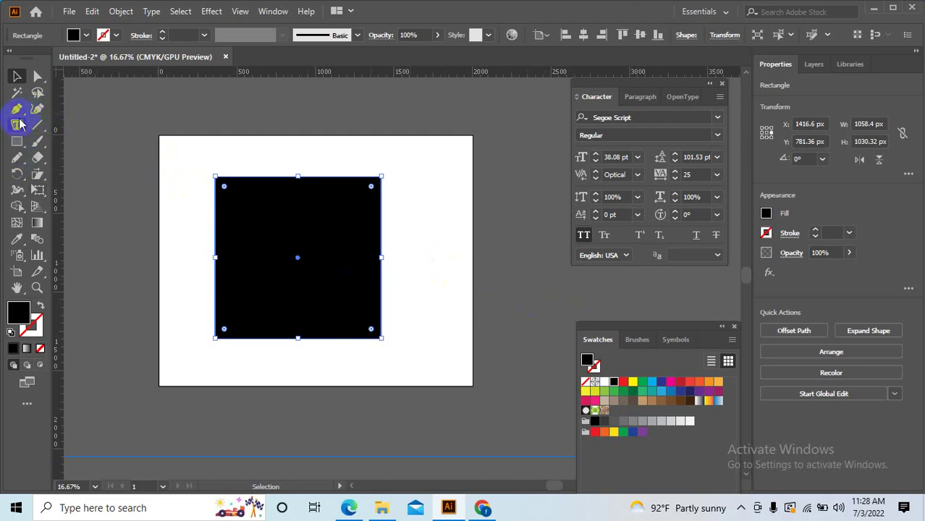
pyautogui.moveTo(18, 124); pyautogui.dragTo(75, 142)
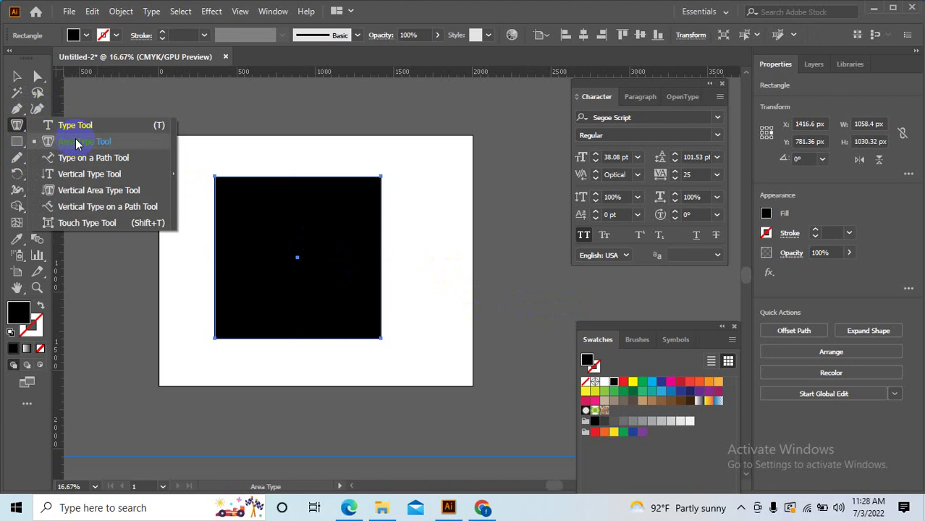
# Fill the black rectangle with Lorem ipsum area text in Segoe Script, 38.08 pt.
pyautogui.click(76, 142)
pyautogui.click(227, 190)
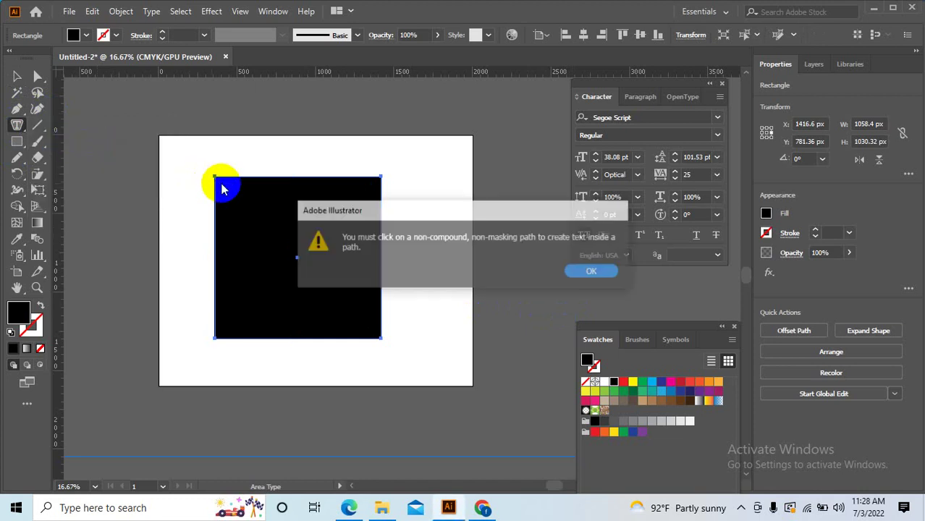
pyautogui.click(595, 273)
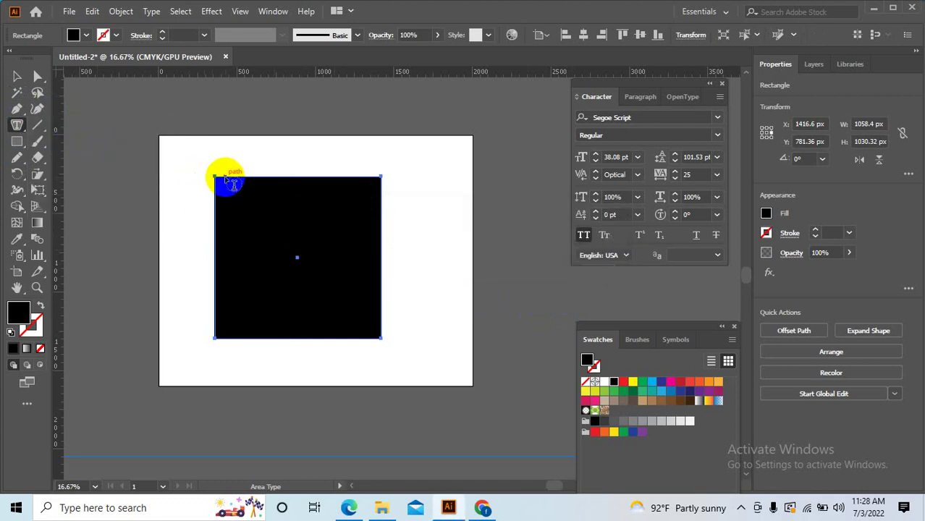
pyautogui.click(227, 181)
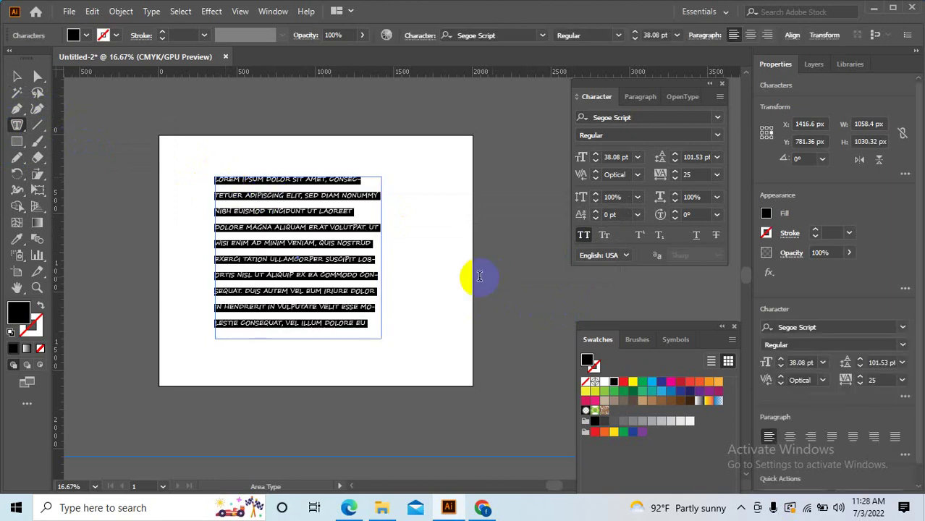
# Delete the area-type text frame so the artboard is empty.
pyautogui.click(16, 76)
pyautogui.click(184, 159)
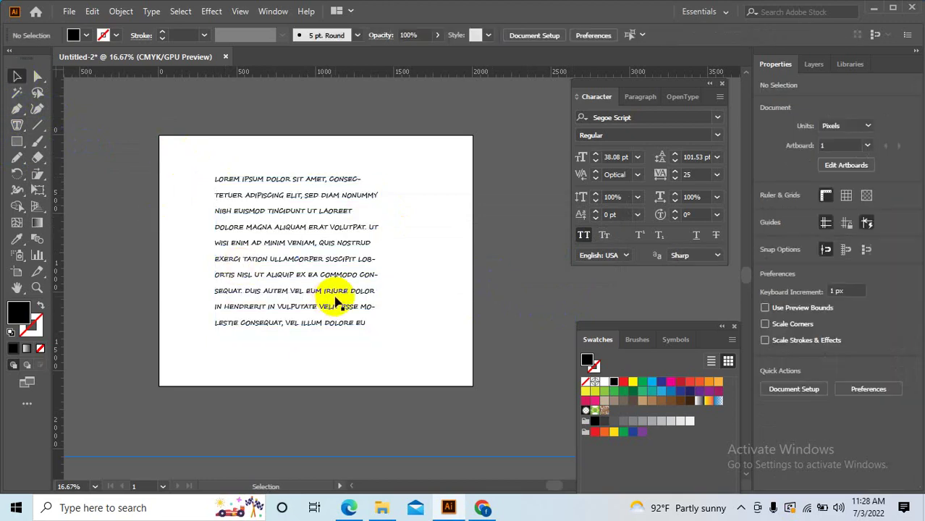
pyautogui.click(378, 337)
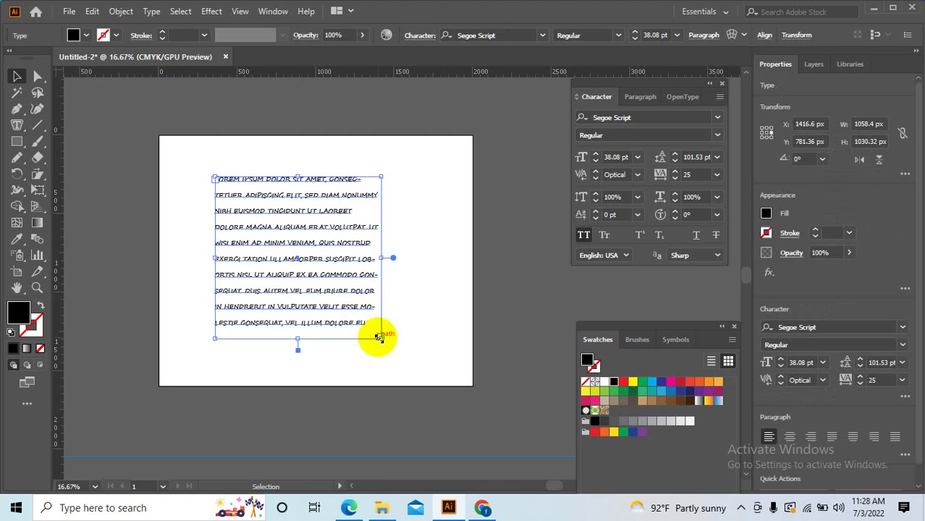
pyautogui.press('Delete')
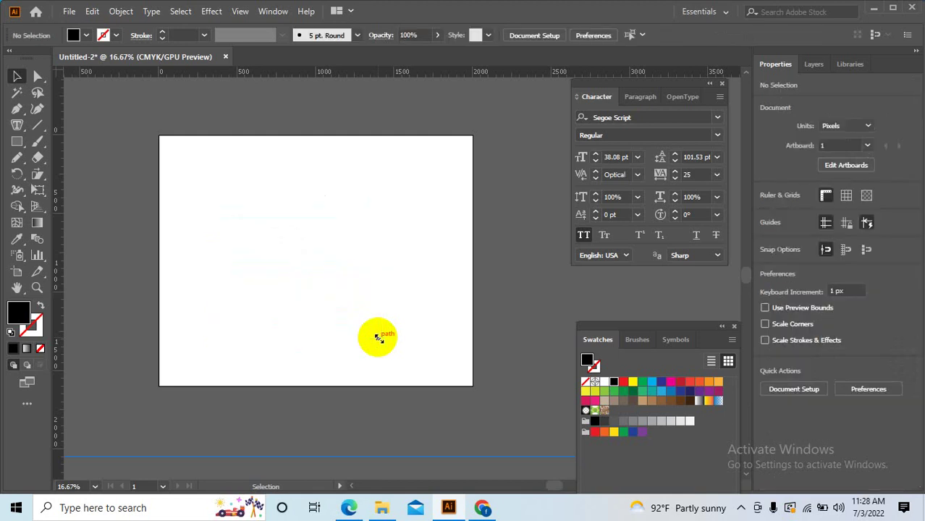
# Start an 'e'-shaped Curvature path down the left side and along the bottom.
pyautogui.click(37, 109)
pyautogui.click(262, 161)
pyautogui.click(189, 217)
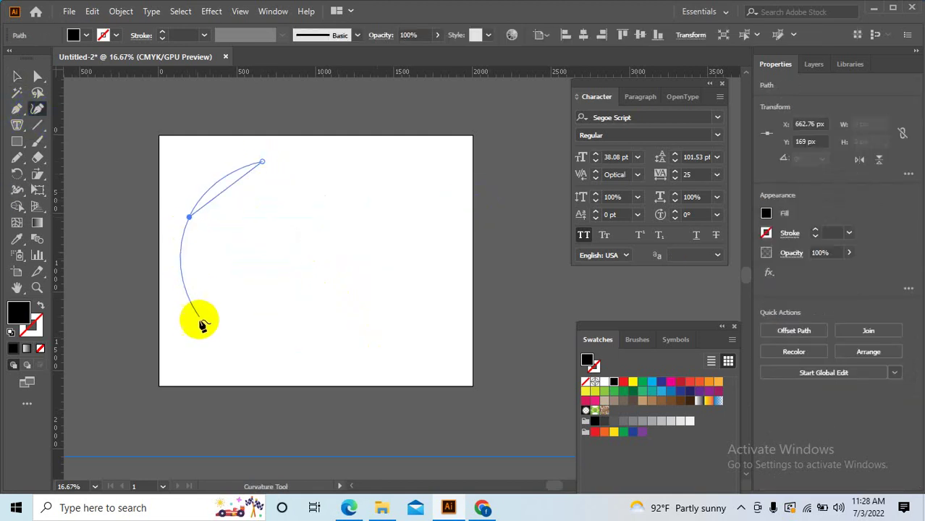
pyautogui.click(195, 345)
pyautogui.click(180, 364)
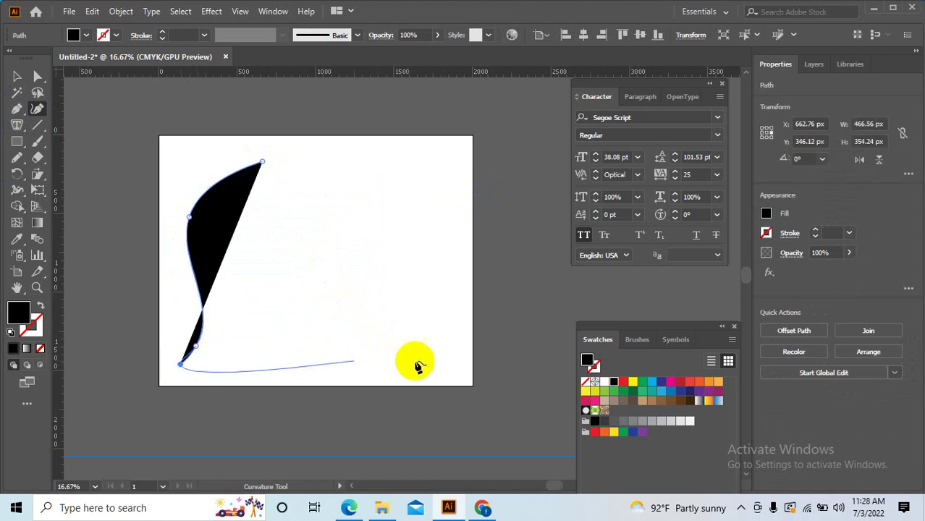
pyautogui.click(454, 361)
pyautogui.moveTo(278, 295); pyautogui.dragTo(246, 349)
# Shape the inner curl and outer right side, closing the 'e' at its first anchor.
pyautogui.click(236, 251)
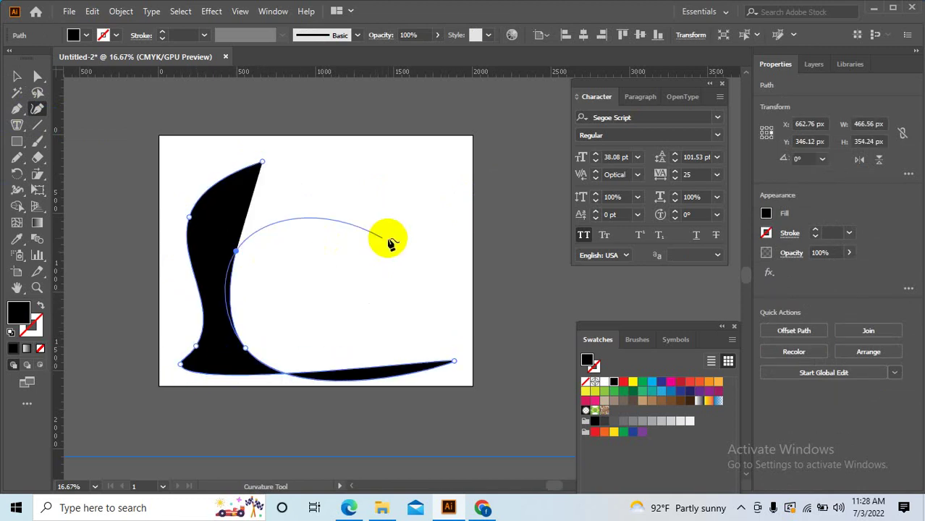
pyautogui.click(410, 239)
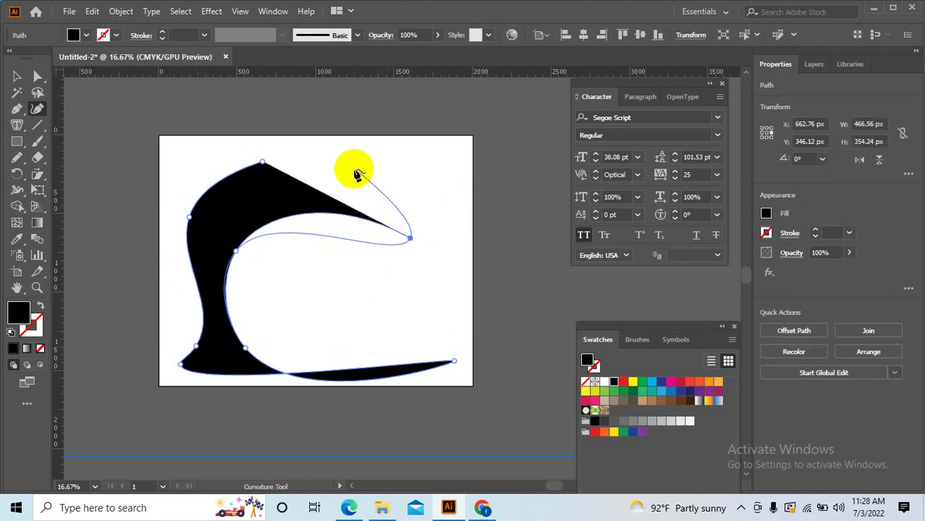
pyautogui.click(373, 275)
pyautogui.click(276, 297)
pyautogui.click(306, 331)
pyautogui.click(442, 340)
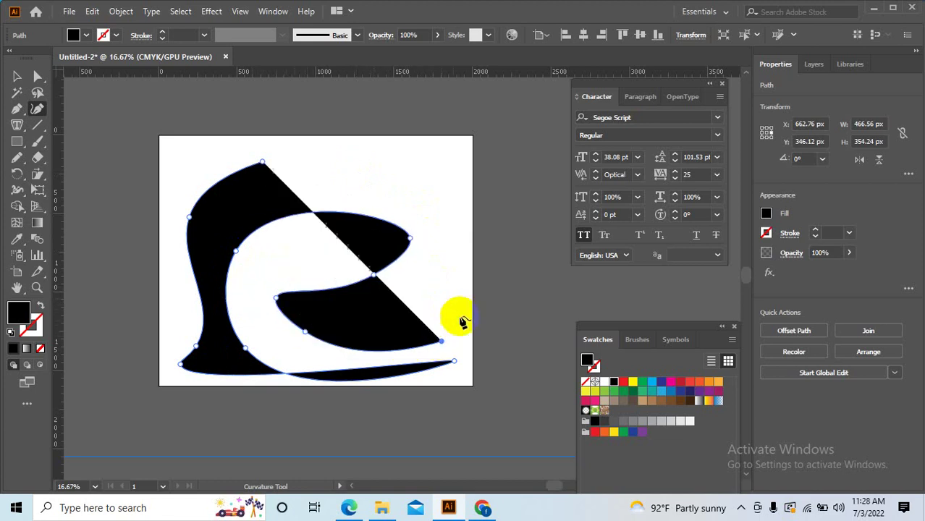
pyautogui.click(469, 249)
pyautogui.click(419, 182)
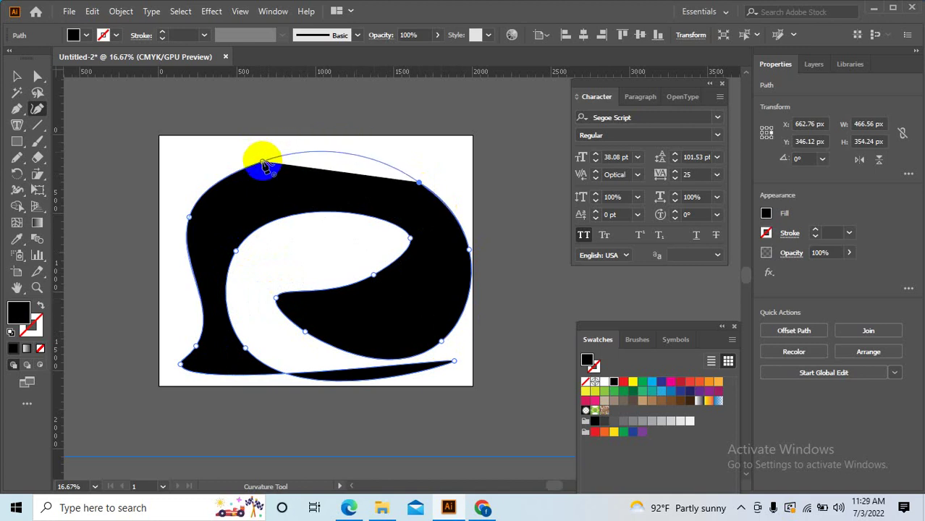
pyautogui.click(262, 161)
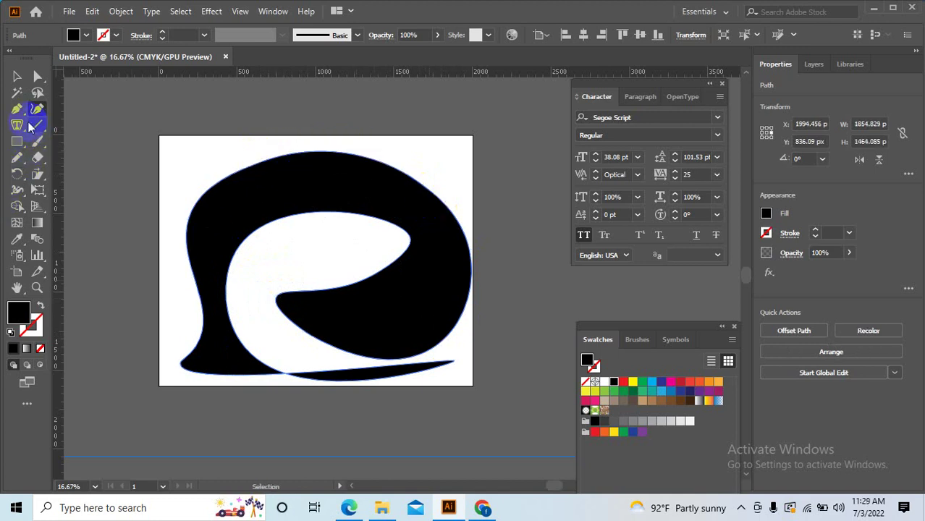
# Fill the e-shaped outline with placeholder area text.
pyautogui.click(270, 170)
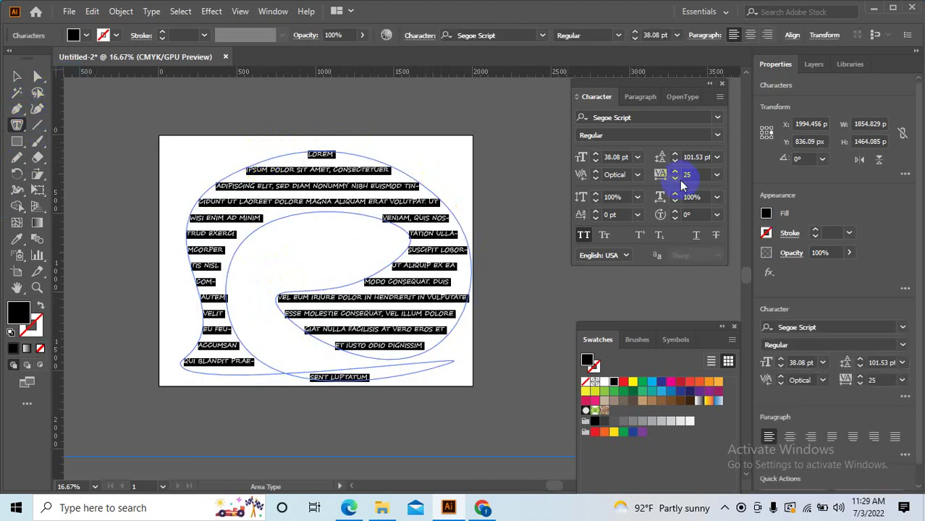
pyautogui.click(718, 119)
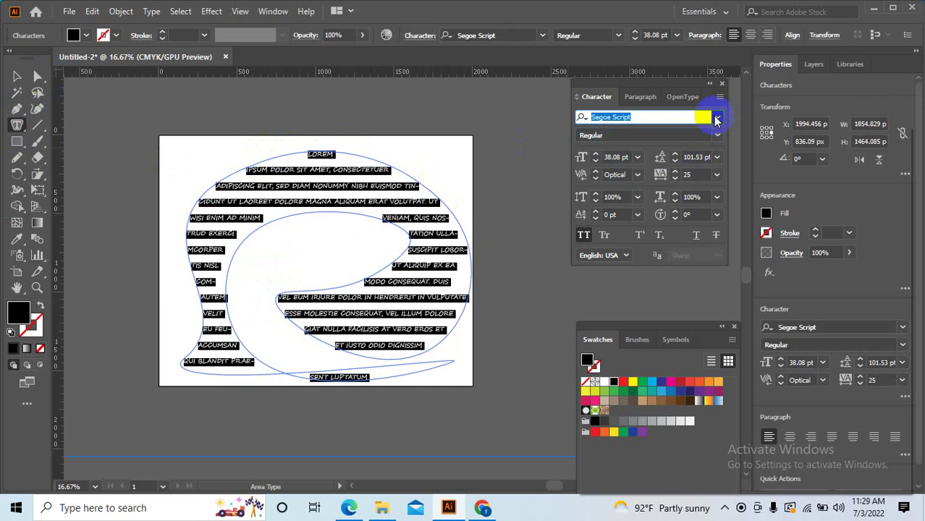
pyautogui.click(719, 120)
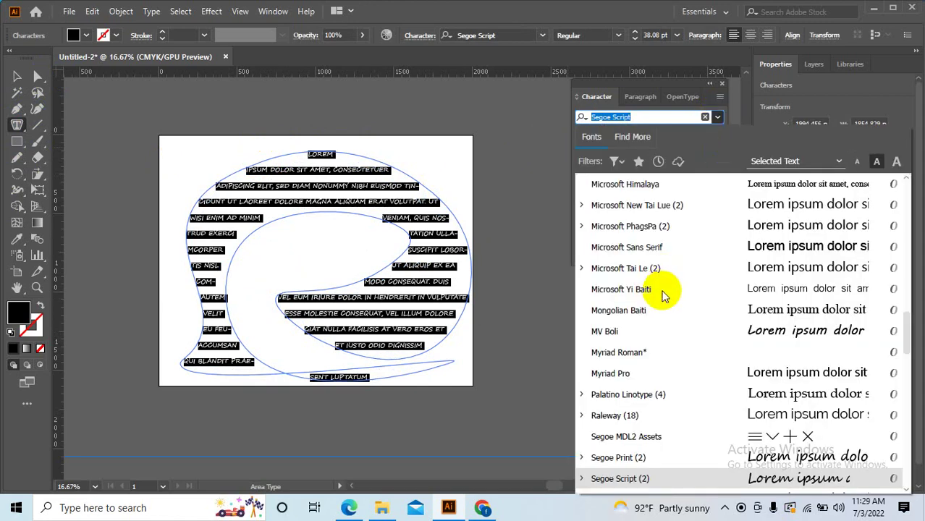
pyautogui.scroll(2, 680, 282)
pyautogui.scroll(4, 634, 239)
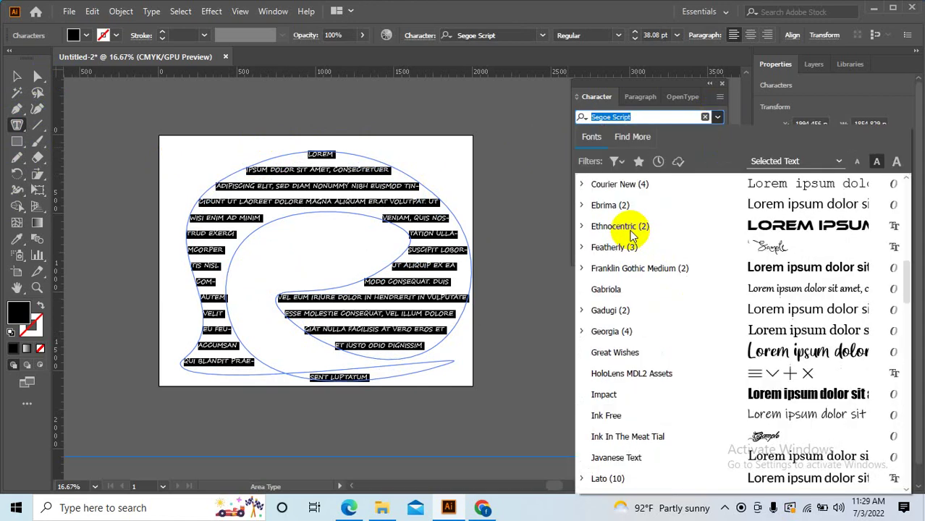
pyautogui.scroll(3, 641, 260)
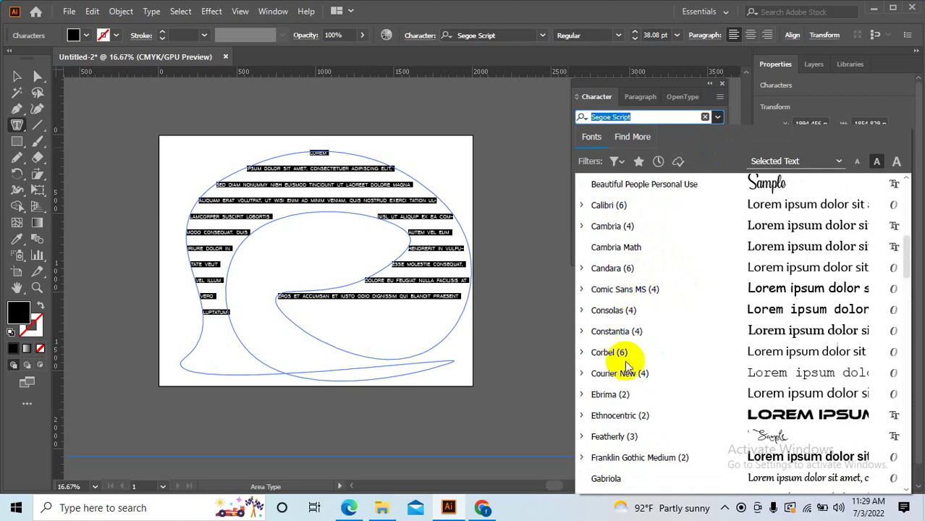
pyautogui.scroll(-3, 622, 373)
pyautogui.scroll(-3, 637, 376)
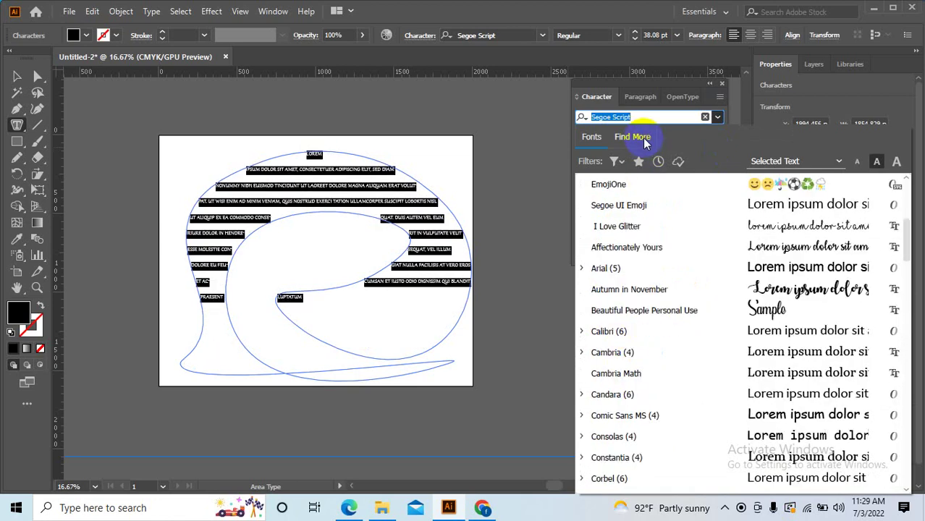
# Set the placeholder text to Lato Bold with tracking 0.
pyautogui.write('lato')
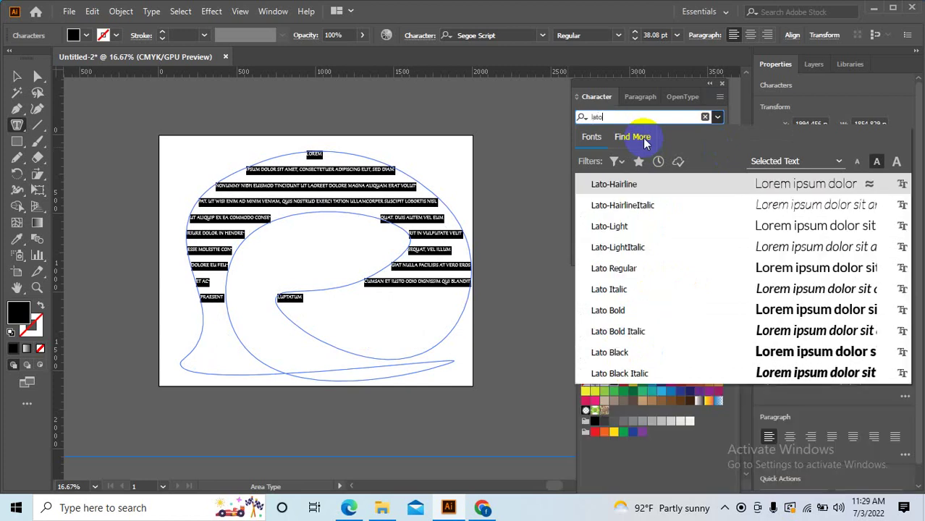
pyautogui.click(611, 310)
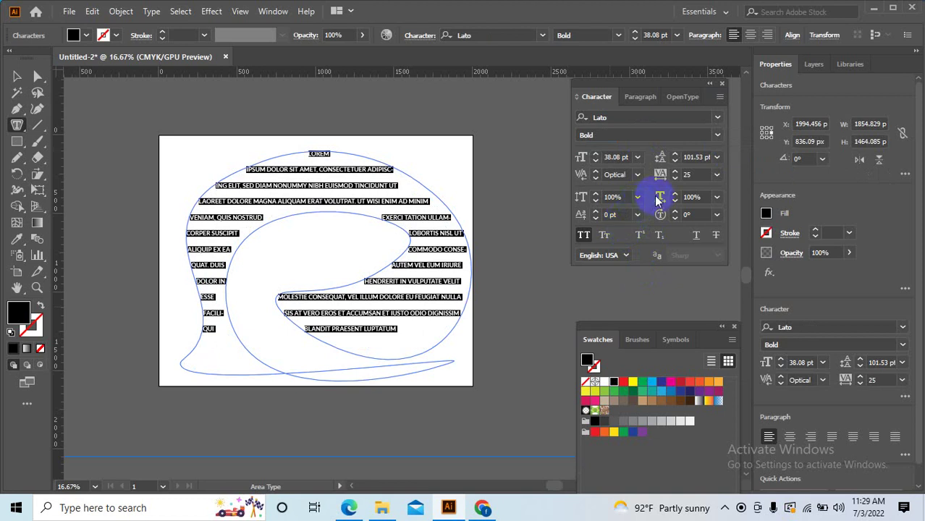
pyautogui.click(696, 175)
pyautogui.write('0')
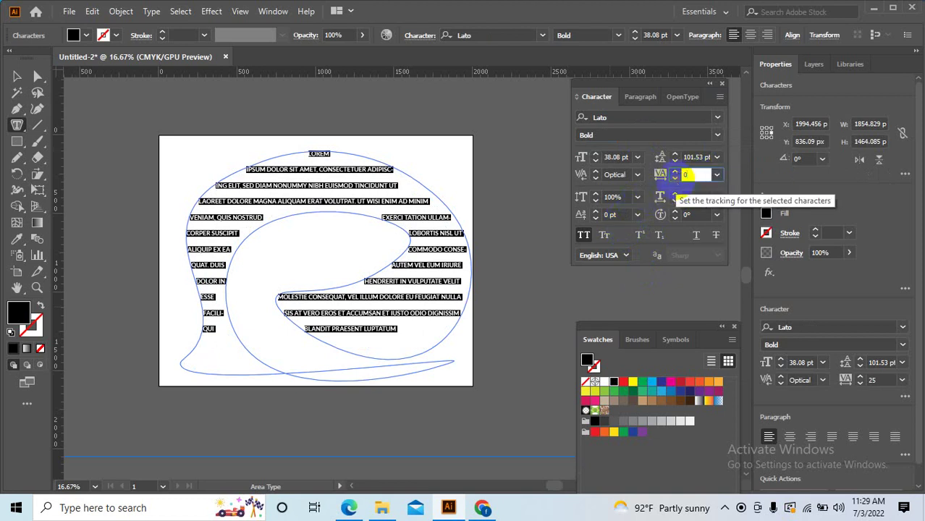
pyautogui.press('Return')
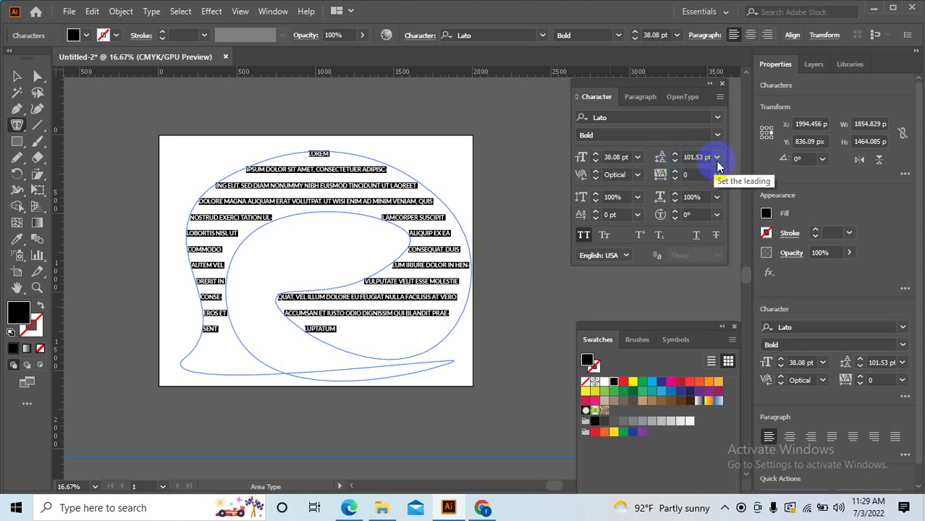
# Try leading values between about 94 and 103 pt and turn off All Caps.
pyautogui.click(718, 162)
pyautogui.click(714, 161)
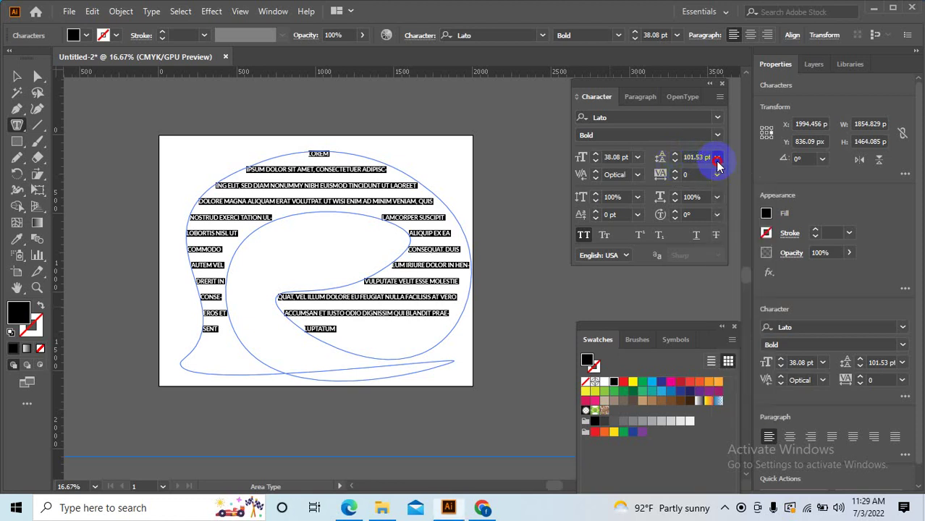
pyautogui.click(673, 155)
pyautogui.click(673, 155)
pyautogui.write('95')
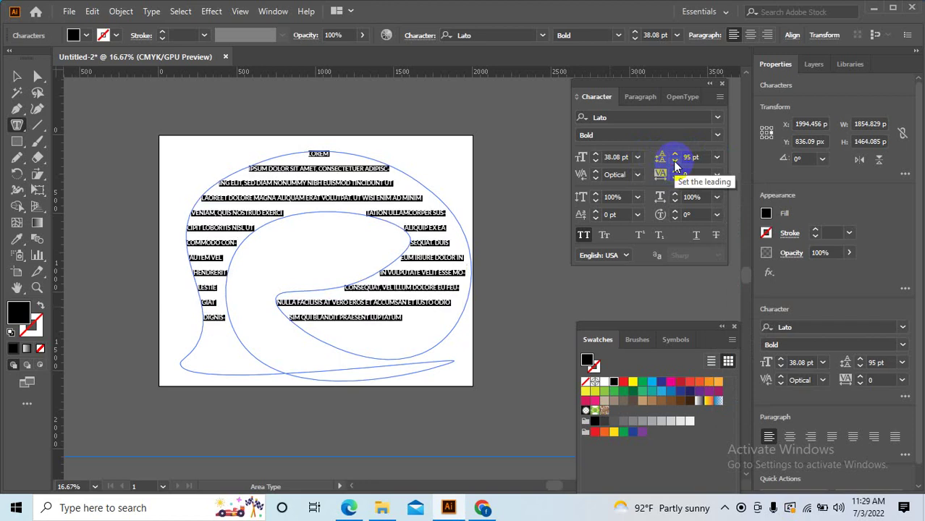
pyautogui.click(674, 162)
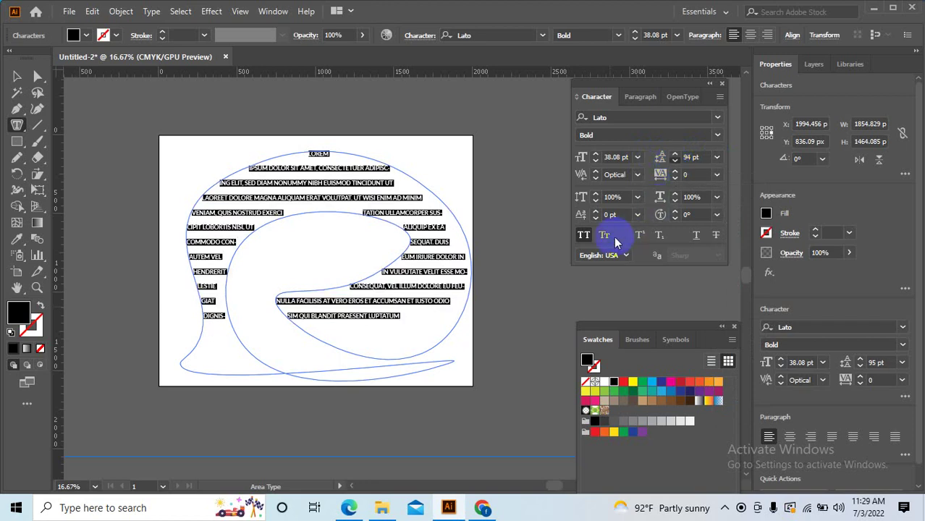
pyautogui.click(583, 235)
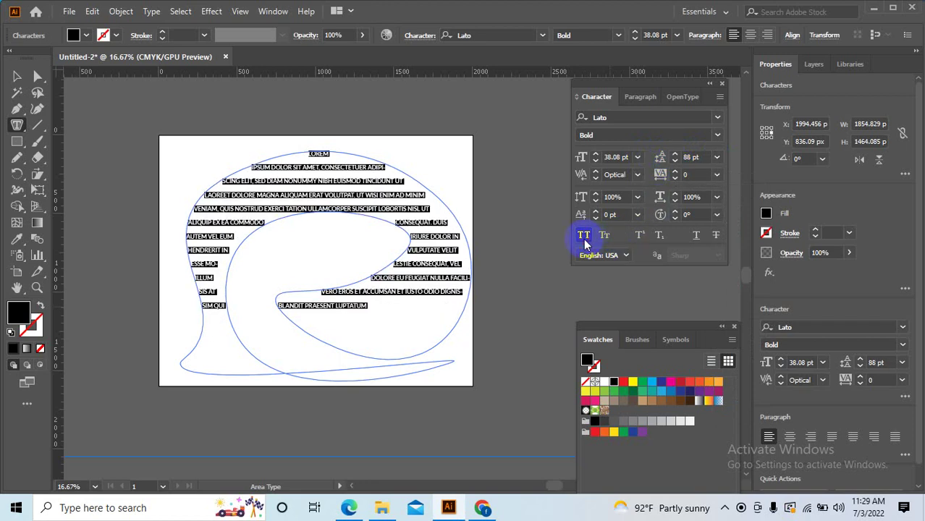
# Tighten the leading down to 70 pt so the text fills the whole e-shape.
pyautogui.click(675, 161)
pyautogui.click(676, 161)
pyautogui.click(676, 161)
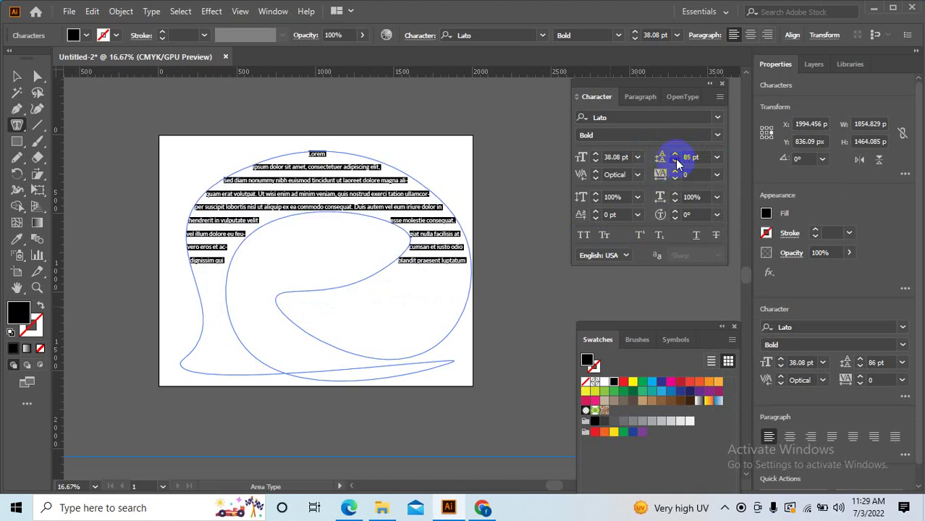
pyautogui.click(676, 161)
pyautogui.click(675, 161)
pyautogui.click(676, 160)
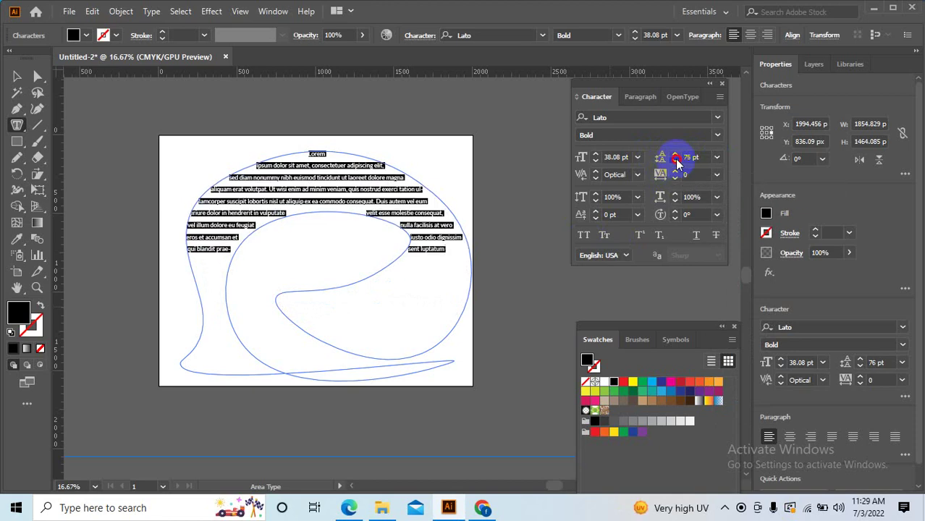
pyautogui.click(676, 161)
pyautogui.click(676, 161)
pyautogui.click(676, 161)
pyautogui.click(676, 161)
pyautogui.click(676, 161)
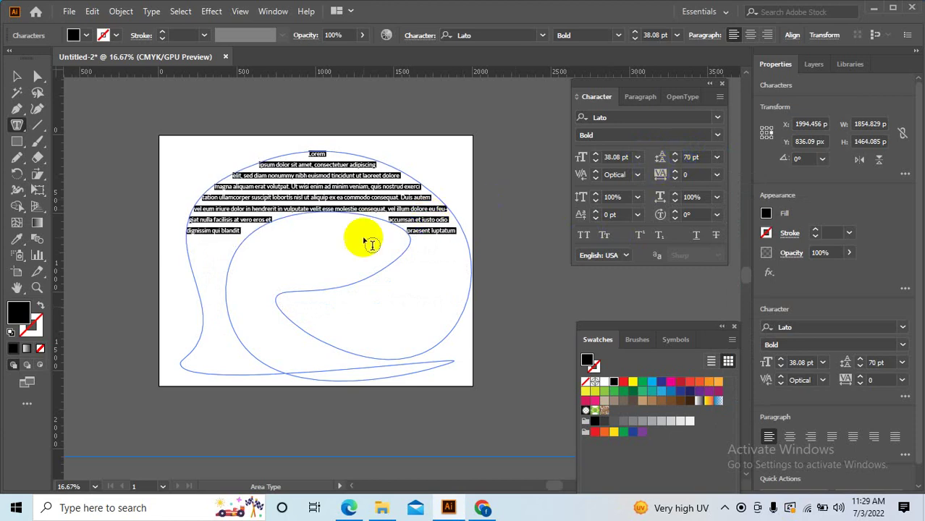
pyautogui.press('ctrl')
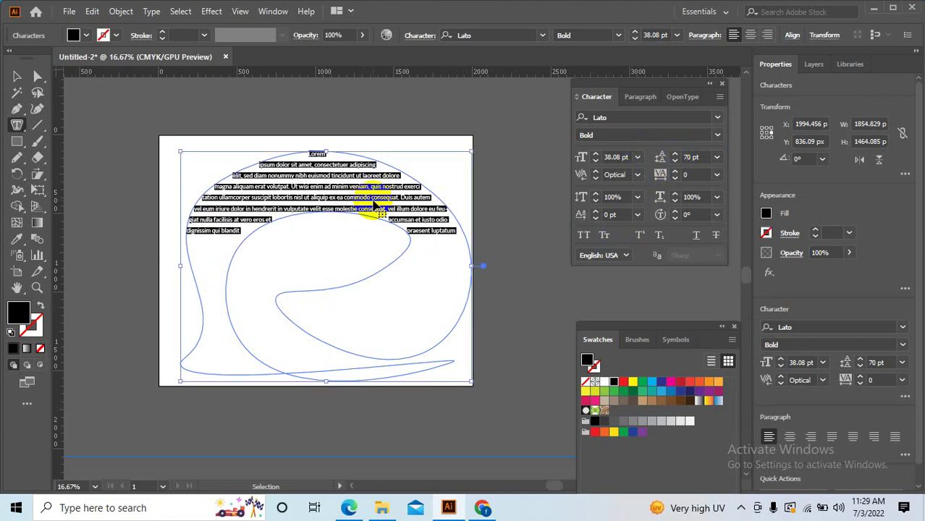
pyautogui.keyDown('ctrl'); pyautogui.click(375, 205); pyautogui.keyUp('ctrl')
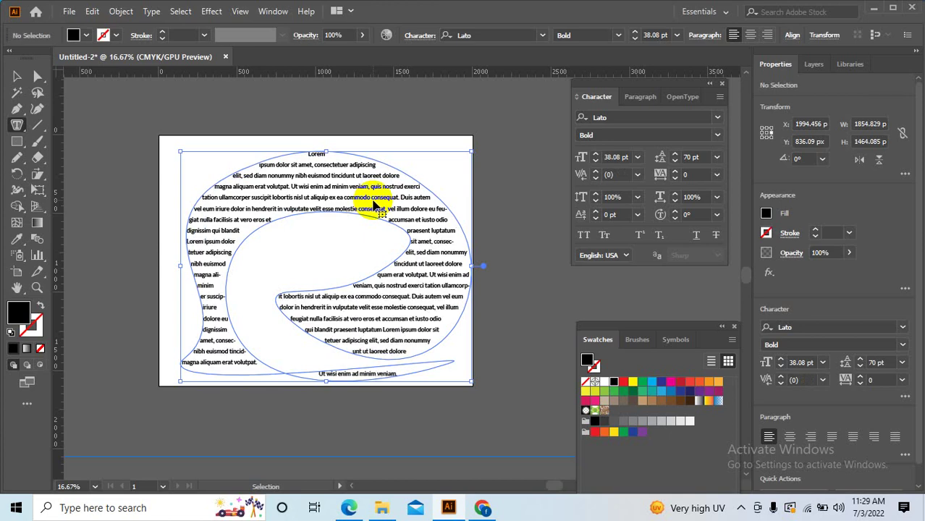
pyautogui.click(17, 76)
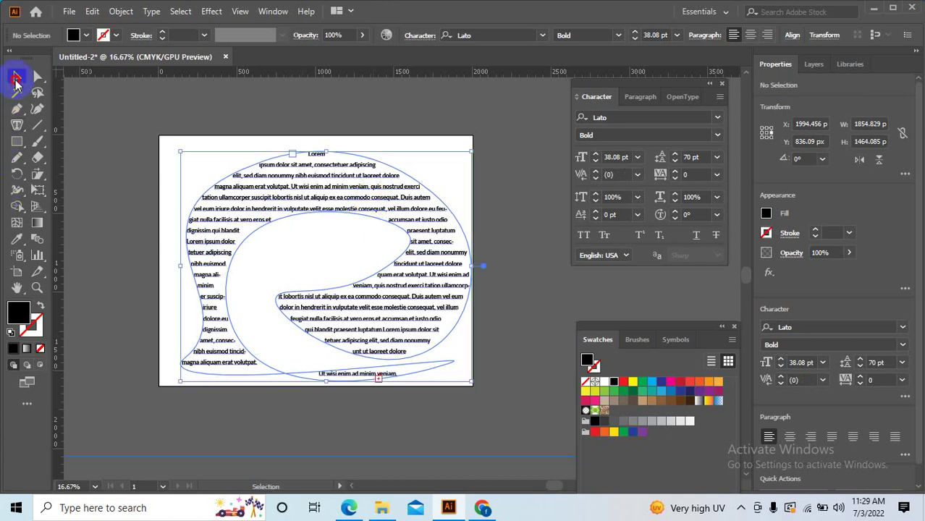
# Select all the Lato Bold text inside the shape, then exit editing and deselect.
pyautogui.click(451, 451)
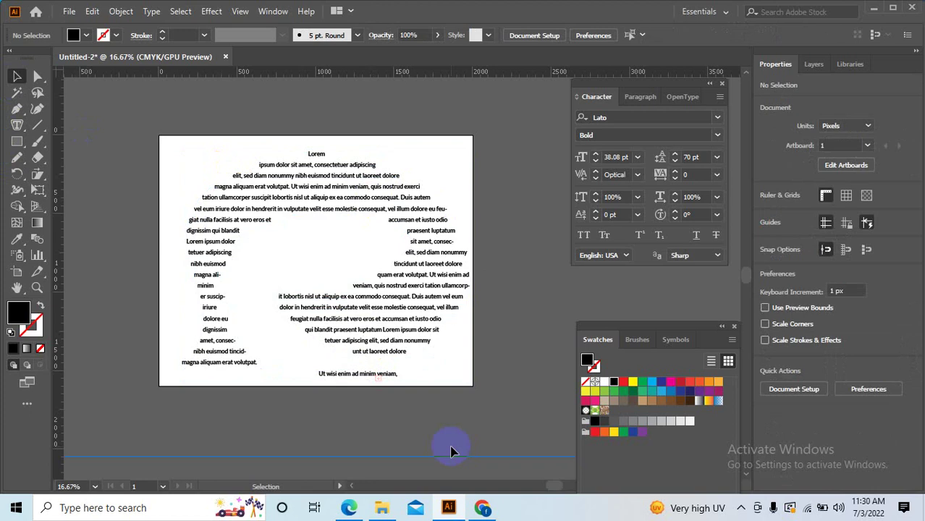
pyautogui.keyDown('alt'); pyautogui.scroll(-1, 448, 270); pyautogui.keyUp('alt')
pyautogui.click(449, 271)
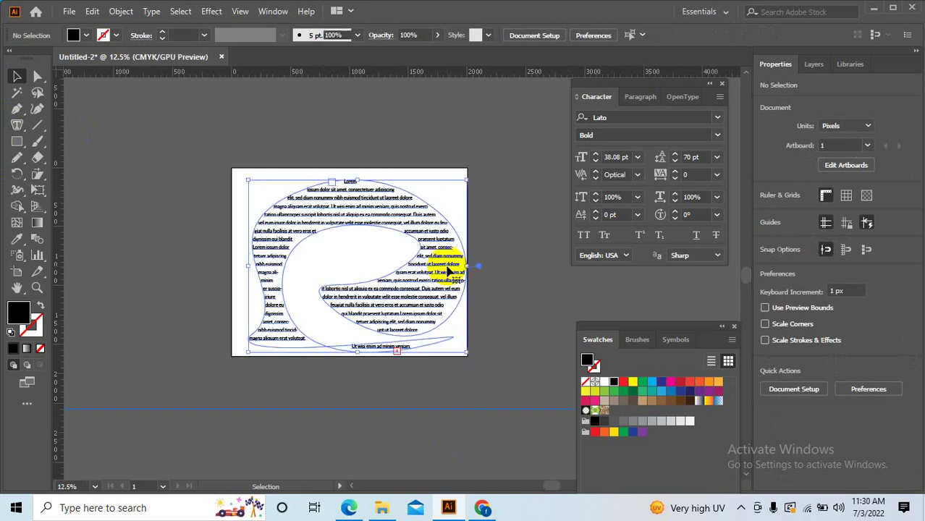
pyautogui.doubleClick(449, 271)
pyautogui.hotkey('ctrl', 'a')
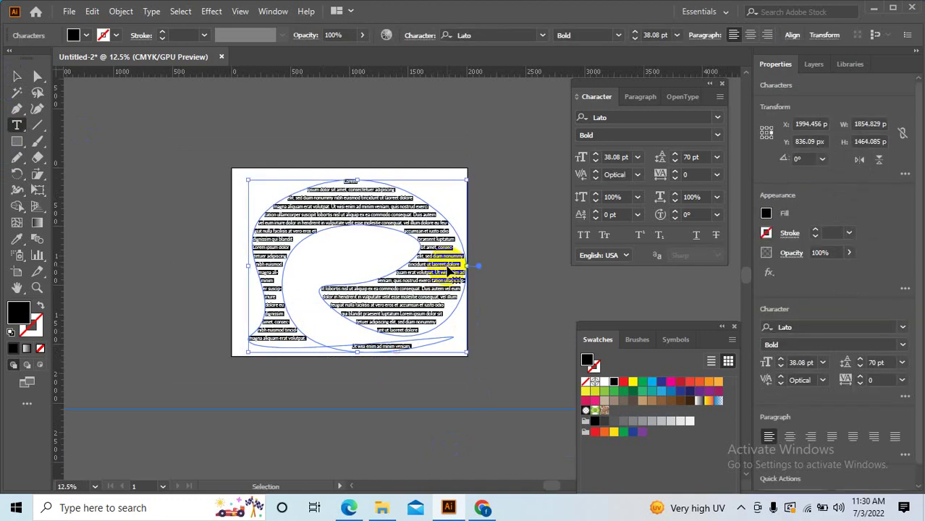
pyautogui.click(17, 75)
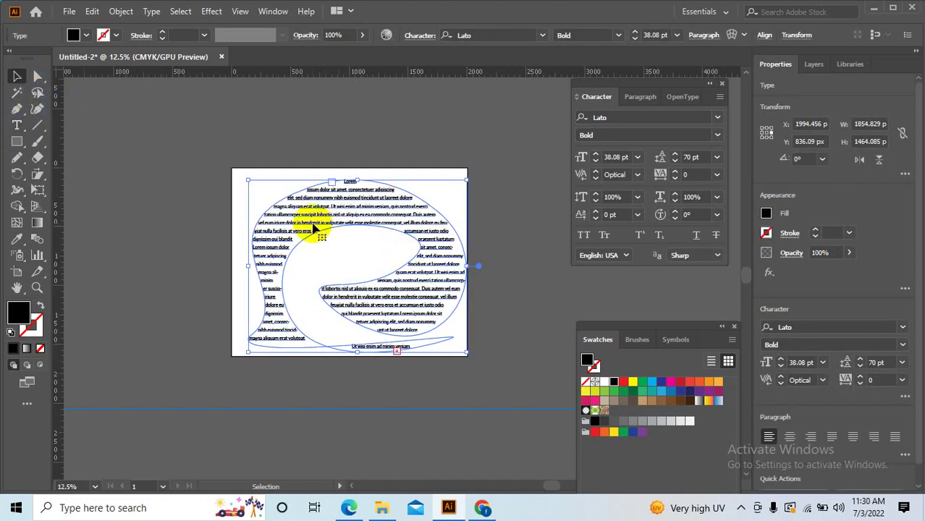
pyautogui.click(344, 257)
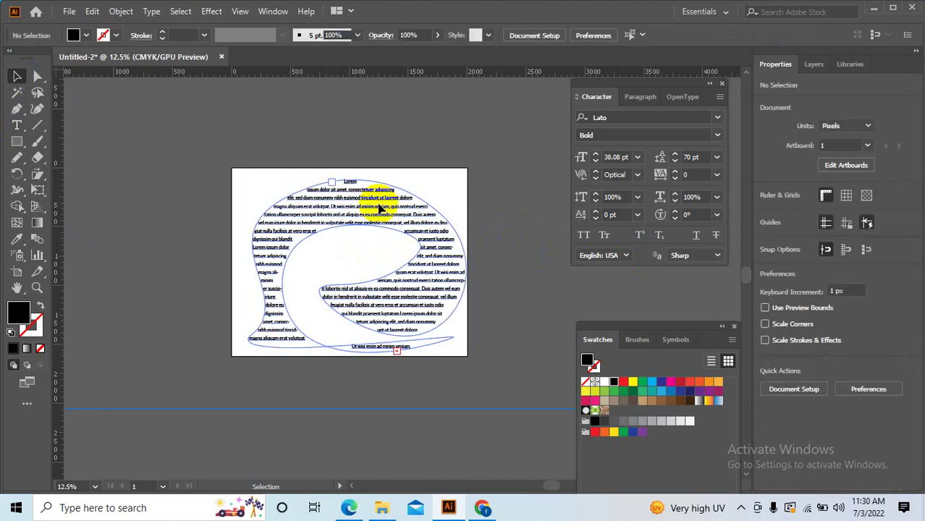
# Type a letter d, scale it up, make it All Caps and move it left.
pyautogui.click(20, 127)
pyautogui.click(286, 233)
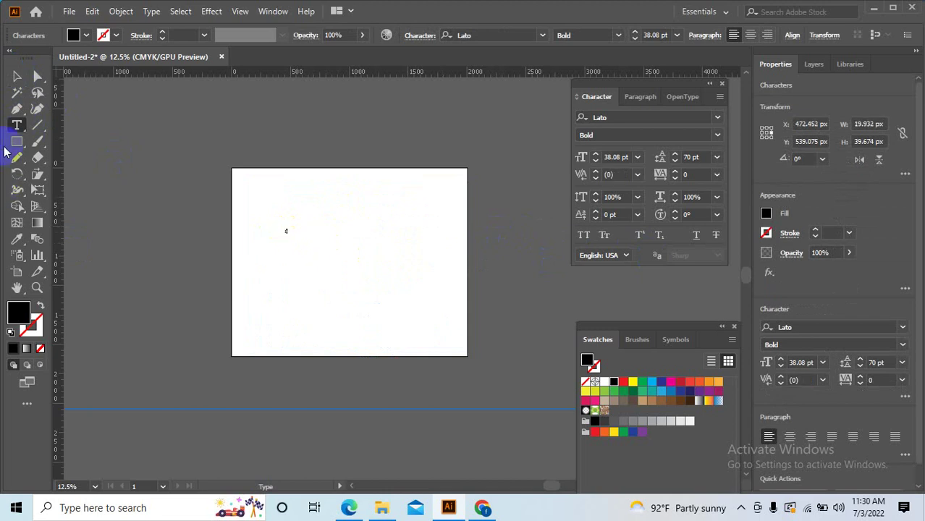
pyautogui.click(16, 76)
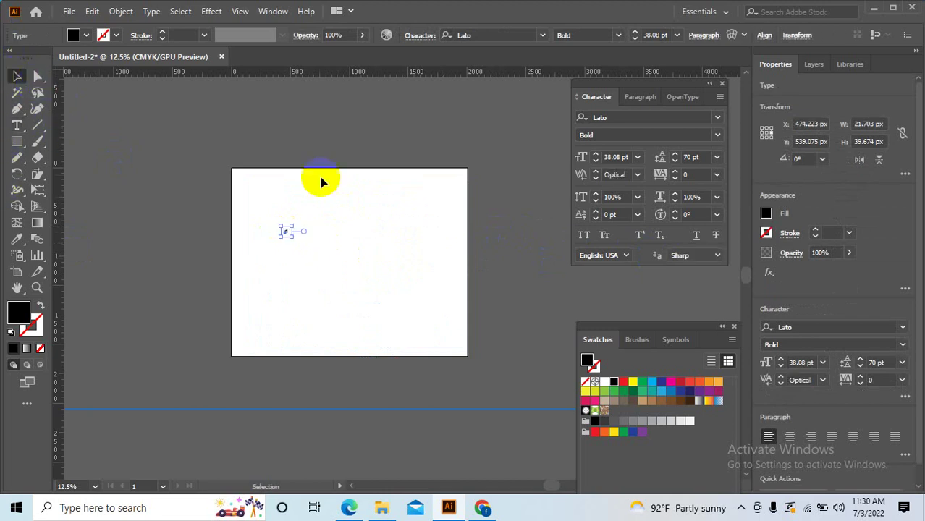
pyautogui.moveTo(298, 237)
pyautogui.mouseDown()
pyautogui.moveTo(402, 368)
pyautogui.moveTo(375, 272)
pyautogui.mouseUp()
pyautogui.click(584, 235)
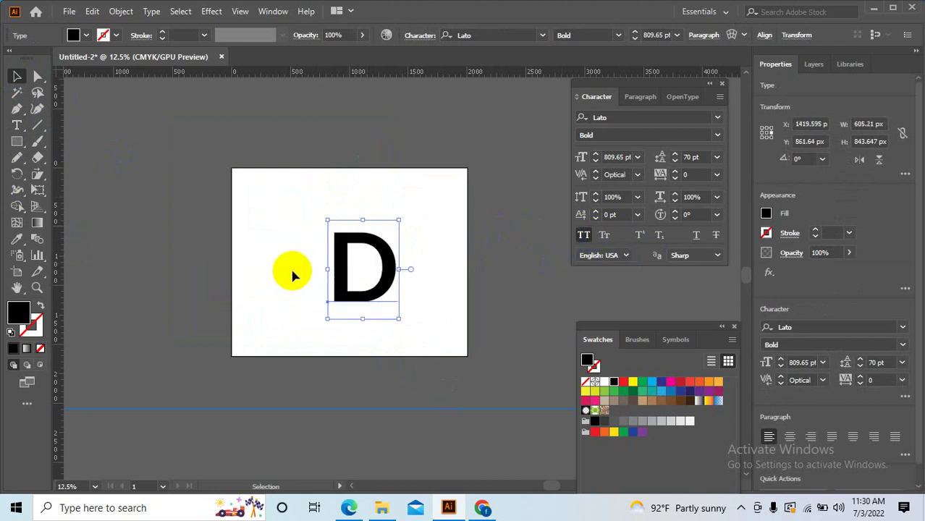
pyautogui.scroll(3, 295, 269)
pyautogui.moveTo(444, 245); pyautogui.dragTo(292, 242)
# Set the D to the Lato Black weight and reselect it for expanding.
pyautogui.click(719, 135)
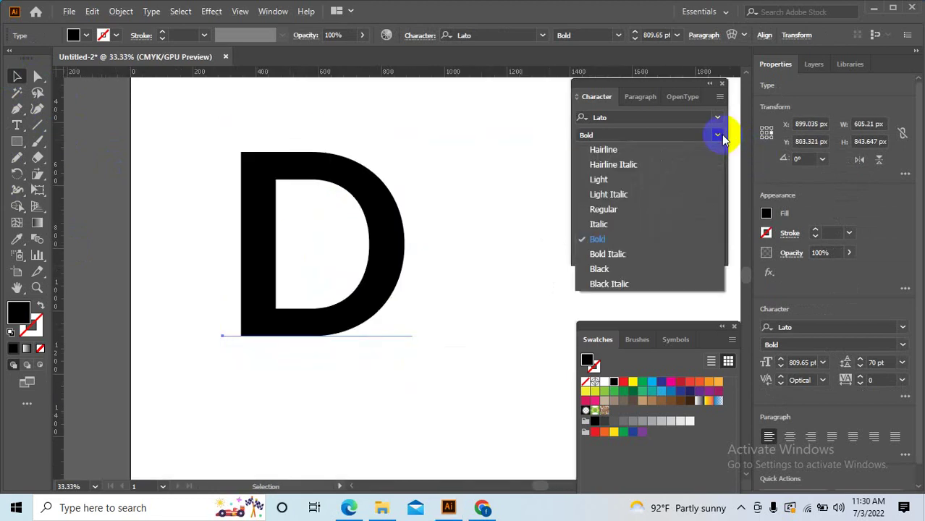
pyautogui.click(610, 267)
pyautogui.click(492, 274)
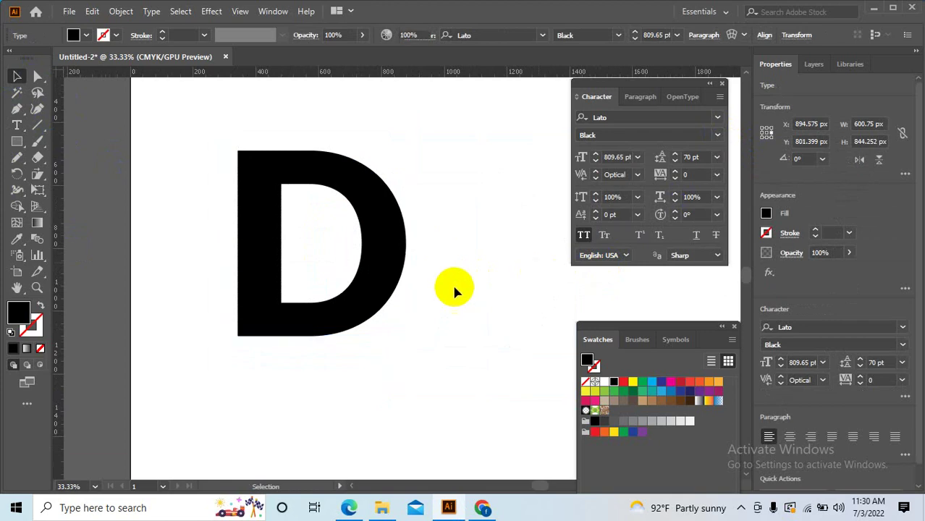
pyautogui.click(392, 249)
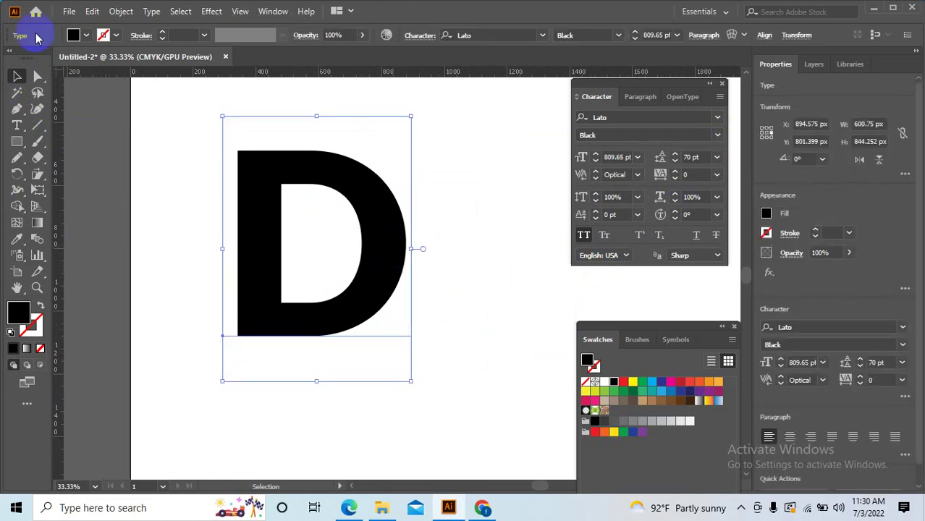
pyautogui.click(120, 11)
# Expand the D into an outline and try filling it with area type.
pyautogui.click(185, 165)
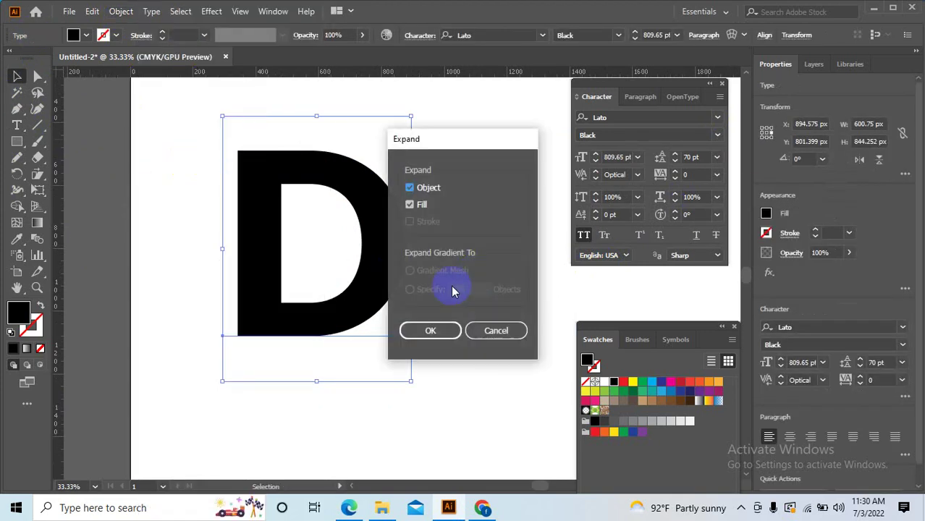
pyautogui.click(426, 327)
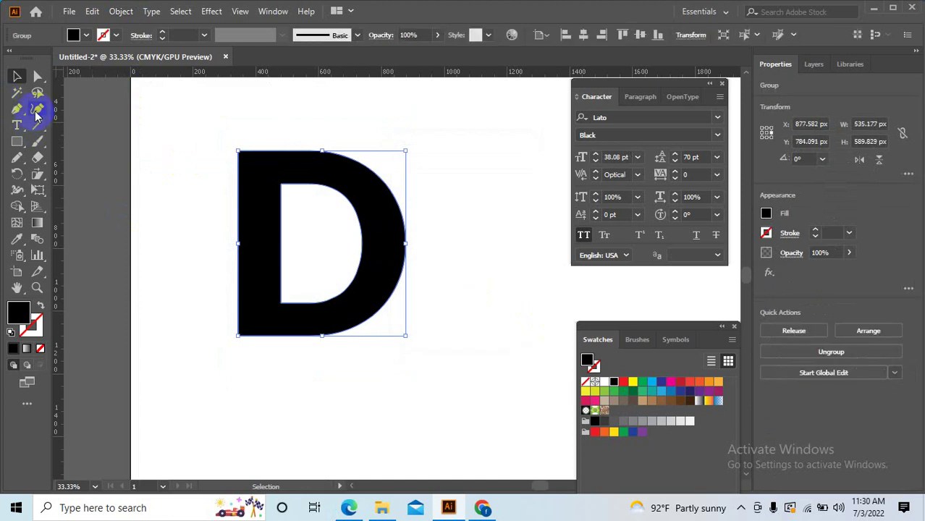
pyautogui.moveTo(17, 125); pyautogui.dragTo(55, 138)
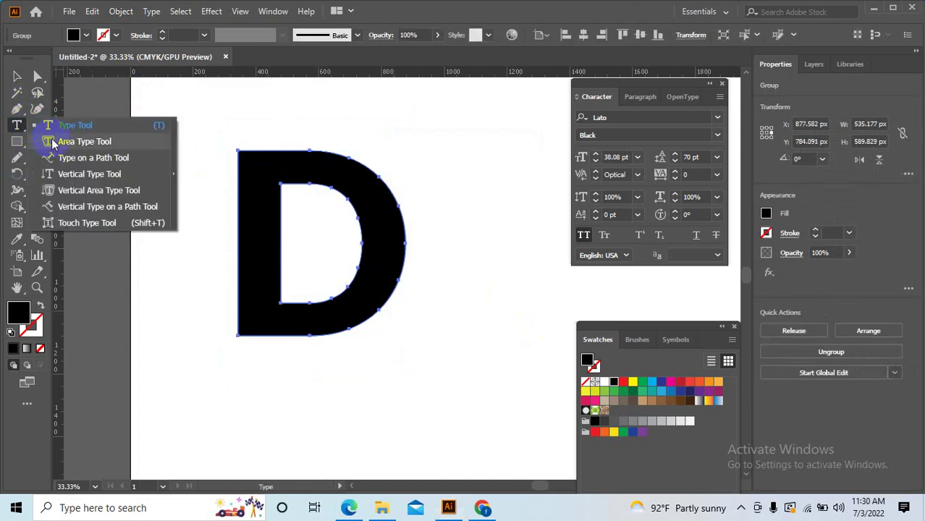
pyautogui.click(244, 157)
pyautogui.click(593, 271)
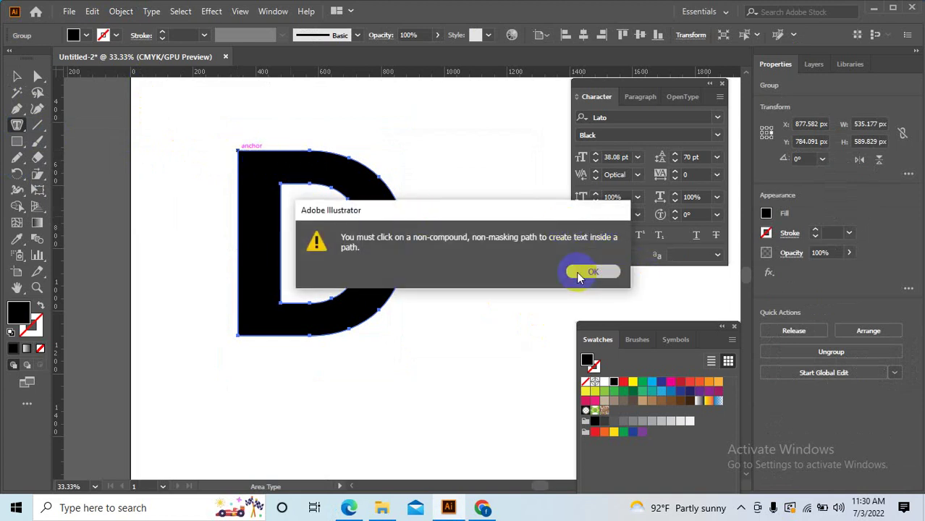
# Retry area type on several edges of the D, dismissing each non-compound path warning.
pyautogui.click(244, 157)
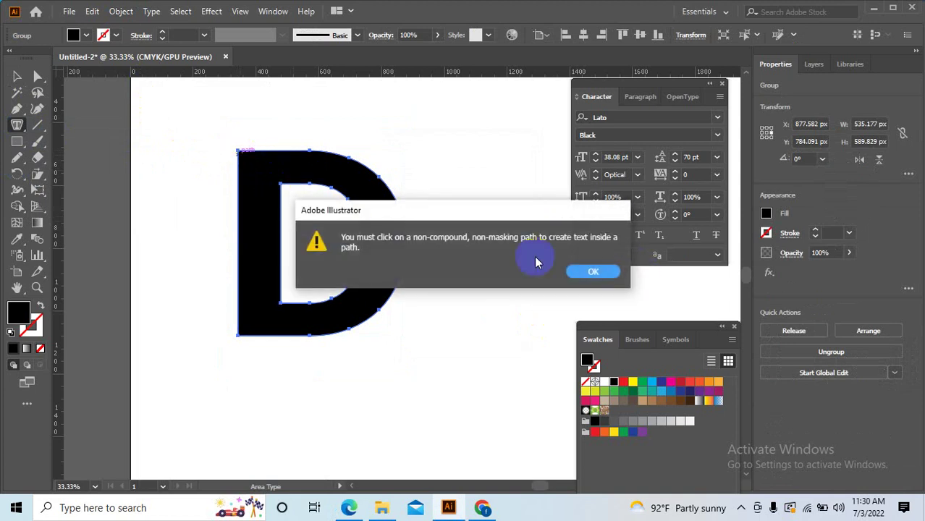
pyautogui.click(587, 270)
pyautogui.scroll(3, 246, 165)
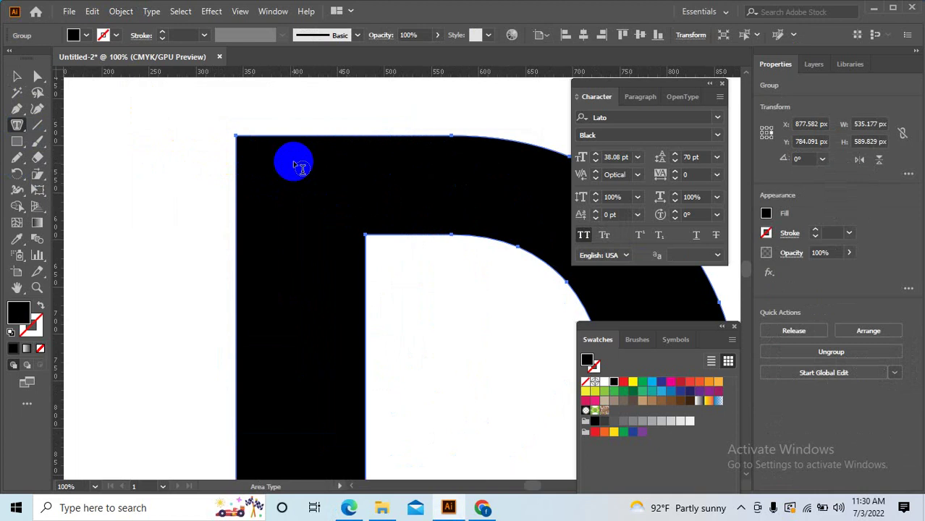
pyautogui.click(453, 141)
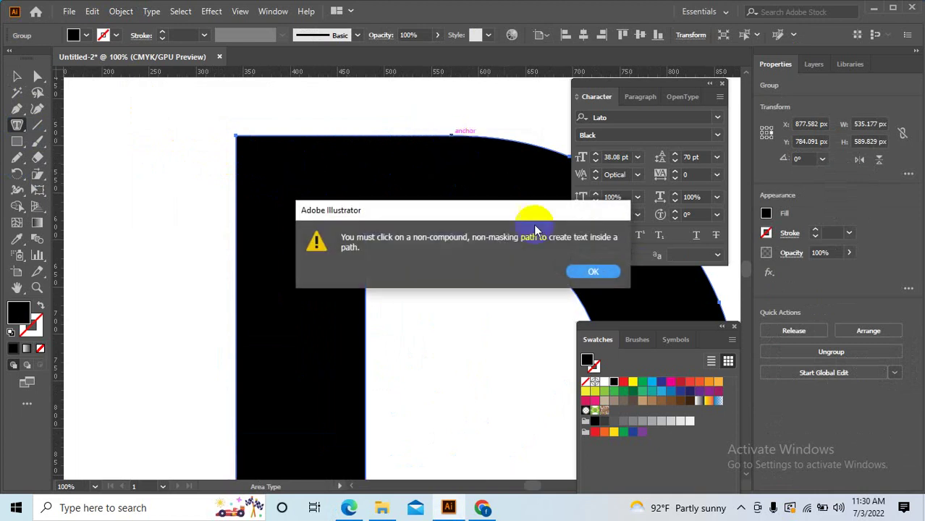
pyautogui.click(588, 273)
pyautogui.click(264, 159)
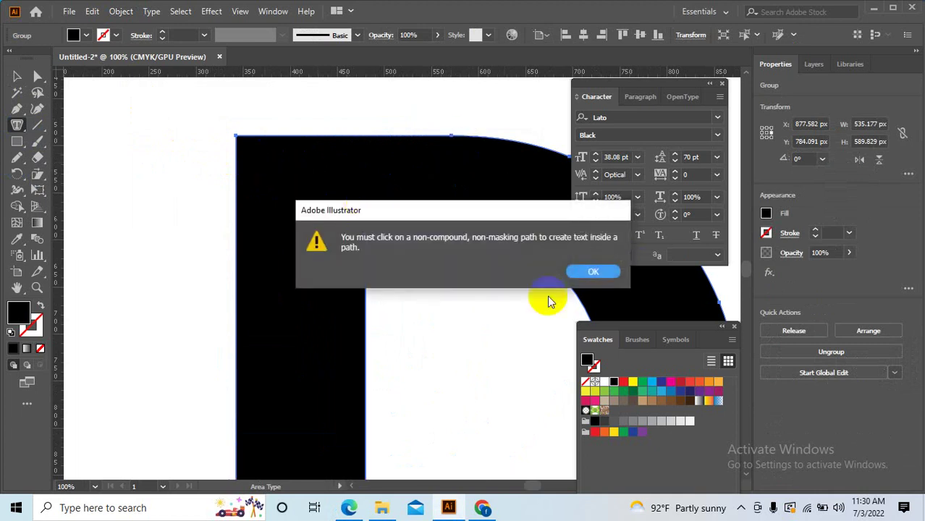
pyautogui.click(591, 272)
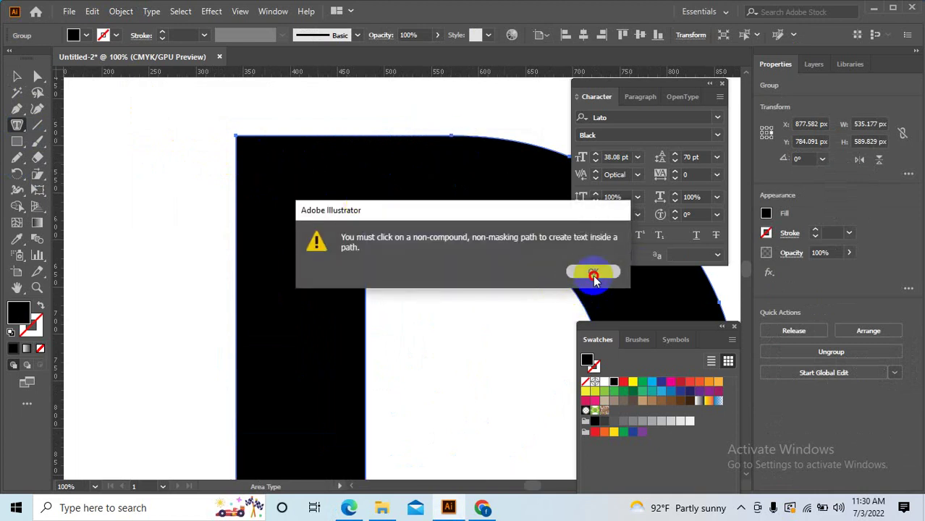
pyautogui.click(244, 154)
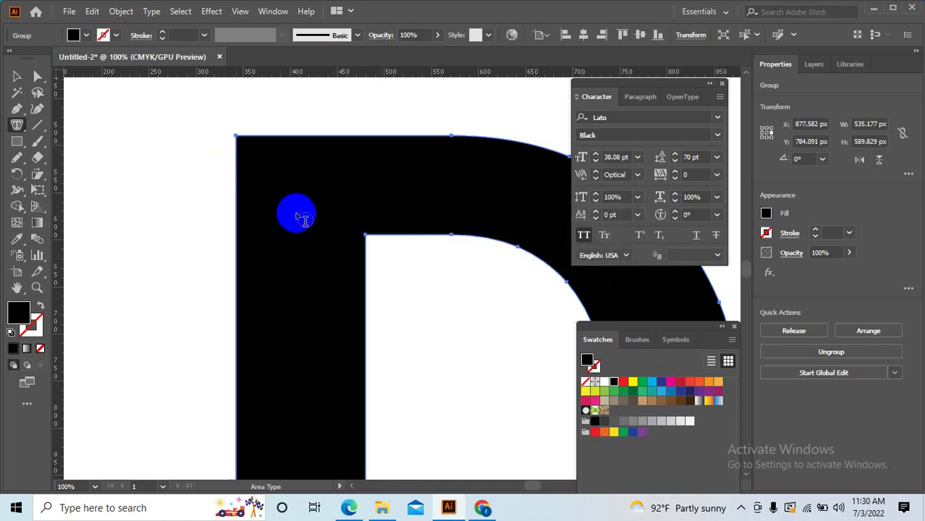
pyautogui.click(259, 139)
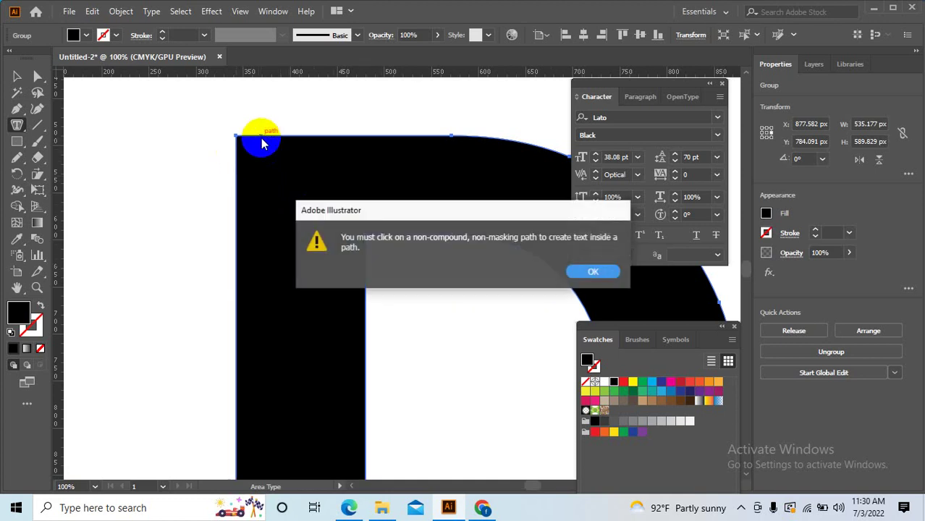
pyautogui.click(593, 272)
pyautogui.click(344, 217)
pyautogui.click(593, 273)
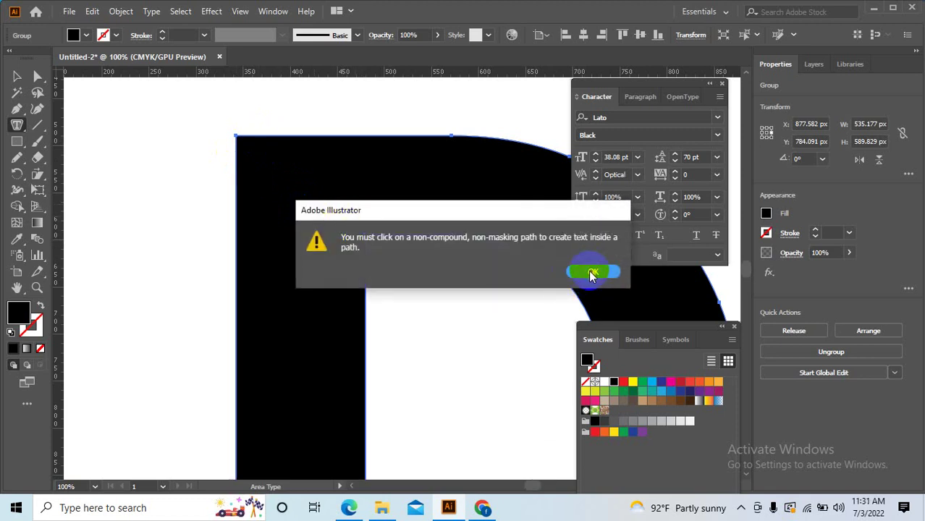
pyautogui.click(356, 309)
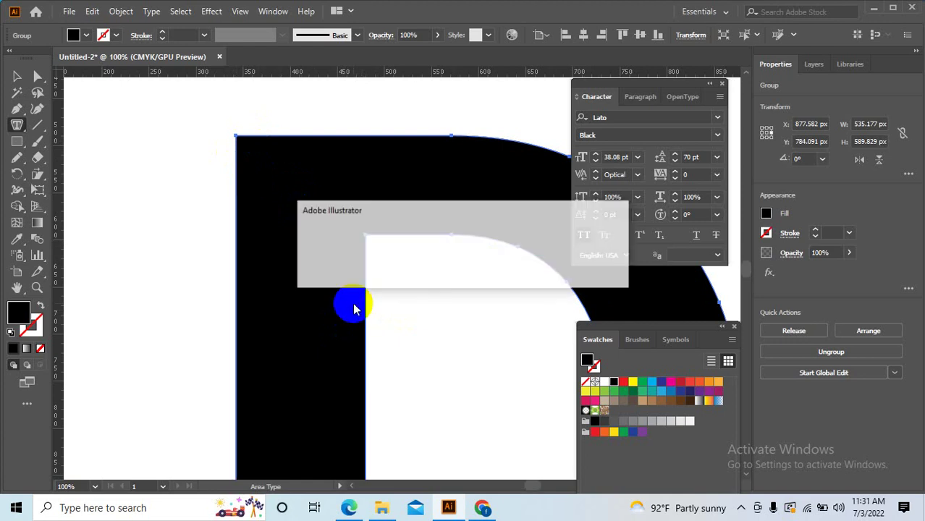
pyautogui.click(594, 270)
# Nudge the D slightly up and right, retry area type, then return to the Selection tool.
pyautogui.click(17, 125)
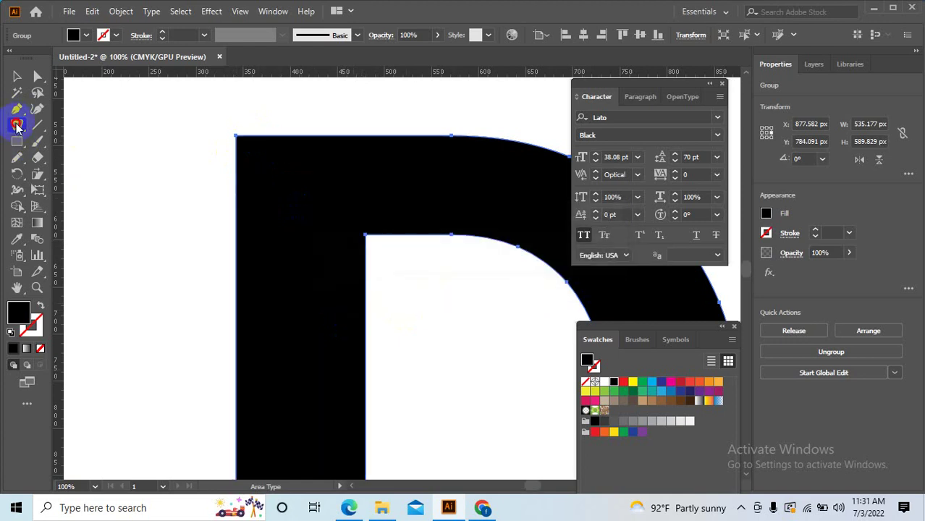
pyautogui.moveTo(18, 125); pyautogui.dragTo(72, 139)
pyautogui.scroll(-2, 293, 214)
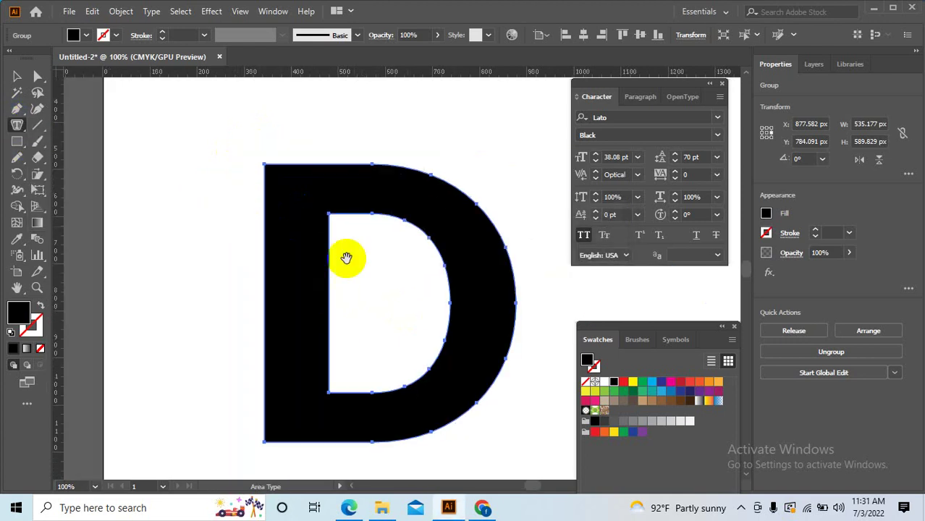
pyautogui.click(324, 327)
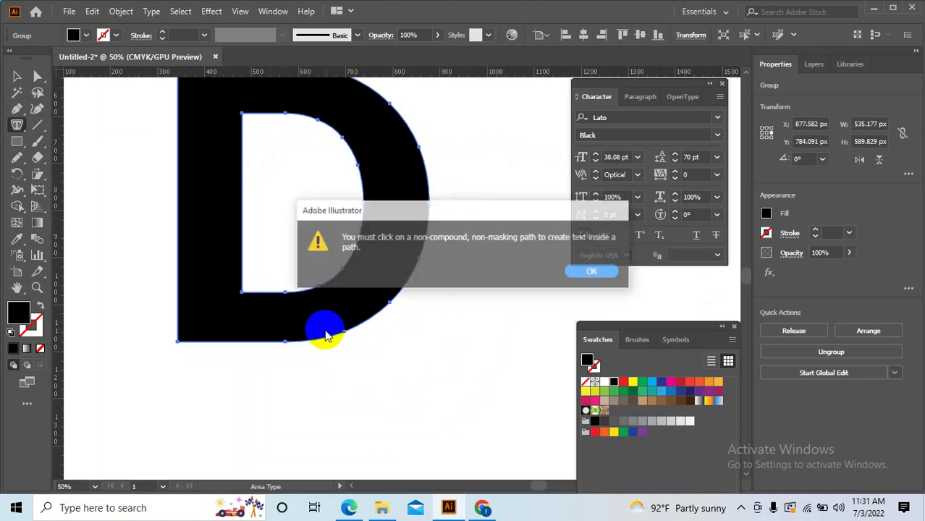
pyautogui.click(593, 271)
pyautogui.press('v')
pyautogui.click(253, 333)
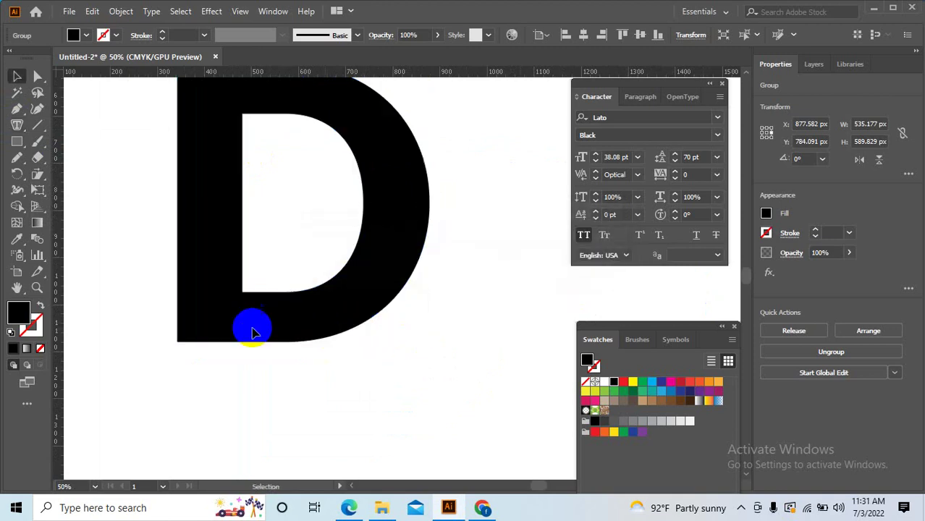
pyautogui.moveTo(253, 333)
pyautogui.mouseDown()
pyautogui.moveTo(419, 314)
pyautogui.moveTo(258, 311)
pyautogui.mouseUp()
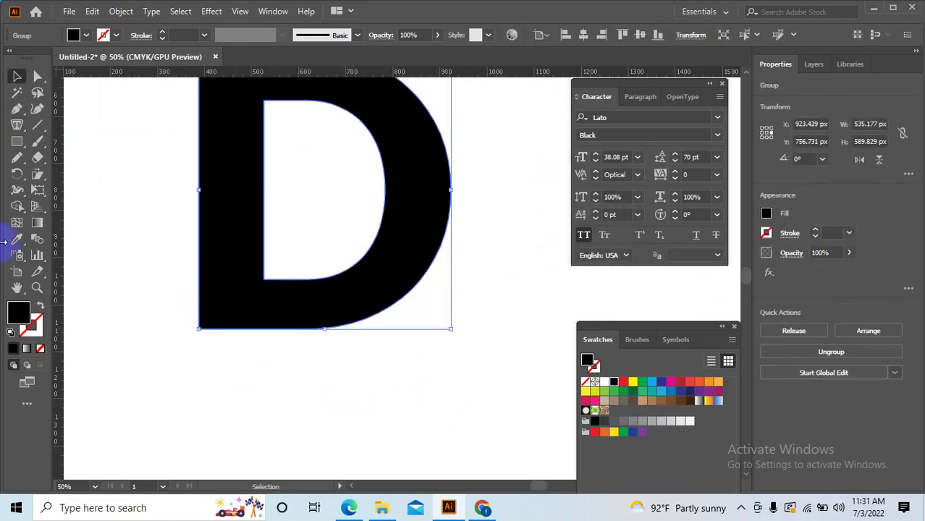
pyautogui.click(17, 124)
pyautogui.click(214, 194)
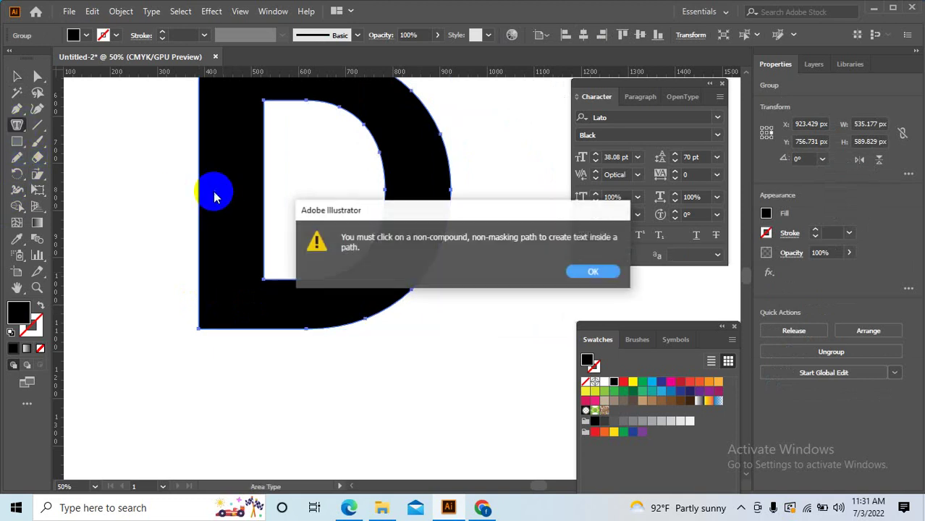
pyautogui.click(577, 275)
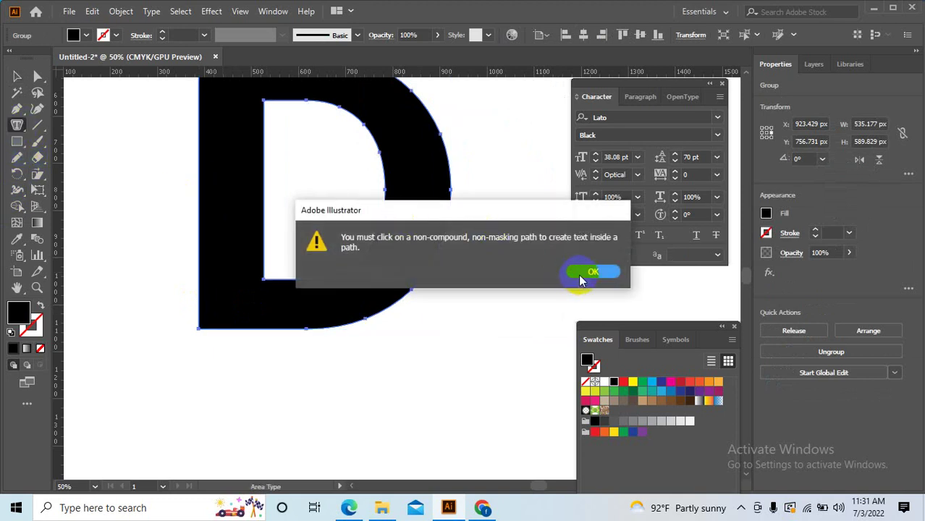
pyautogui.press('v')
pyautogui.click(458, 273)
# Draw a rectangle overlapping the D's lower-left corner.
pyautogui.moveTo(458, 274); pyautogui.dragTo(369, 333)
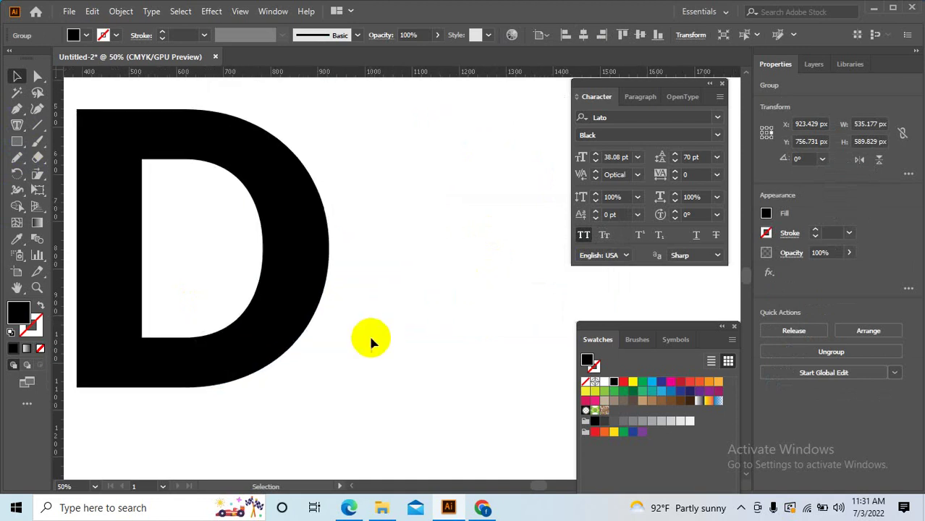
pyautogui.click(278, 215)
pyautogui.moveTo(279, 215); pyautogui.dragTo(319, 192)
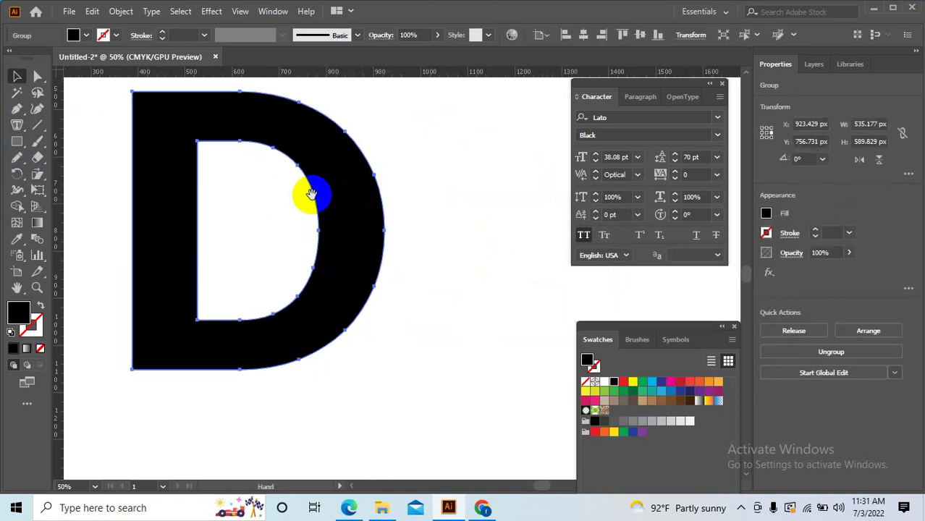
pyautogui.click(16, 141)
pyautogui.moveTo(280, 262); pyautogui.dragTo(358, 229)
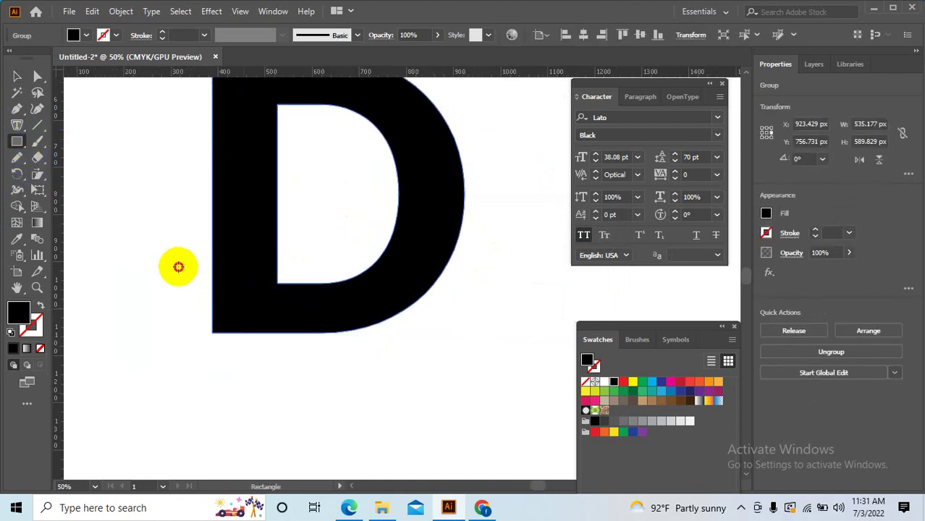
pyautogui.moveTo(191, 270); pyautogui.dragTo(290, 349)
pyautogui.press('a')
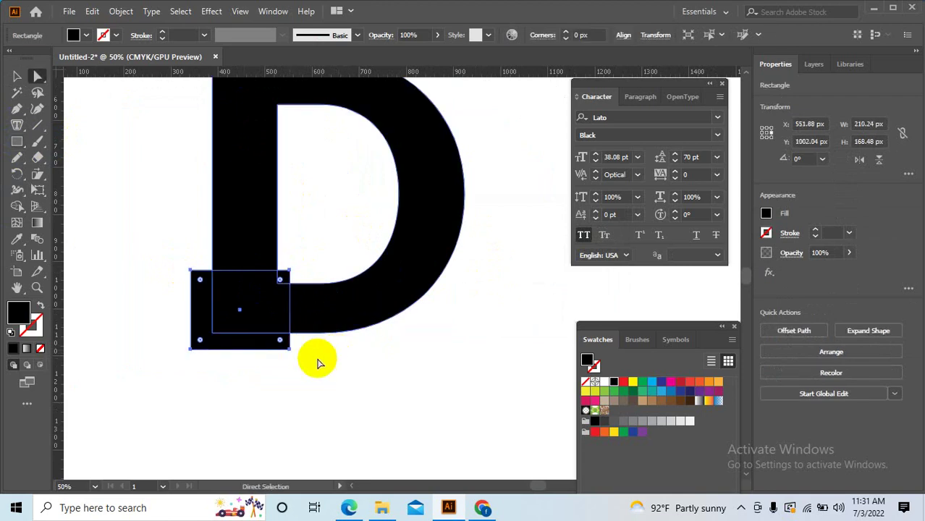
# Subtract the rectangle from the D with Minus Front, then select the notched shape.
pyautogui.click(17, 75)
pyautogui.click(163, 199)
pyautogui.moveTo(163, 199); pyautogui.dragTo(376, 382)
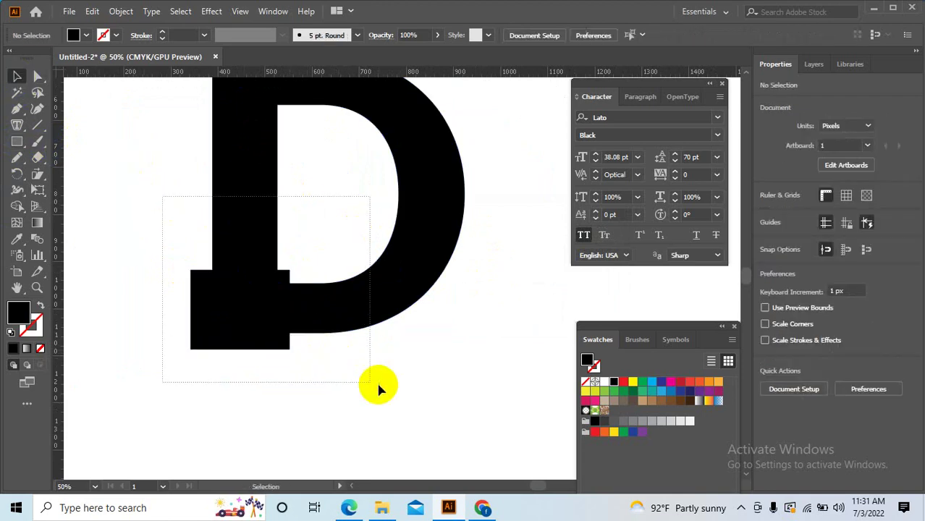
pyautogui.click(273, 11)
pyautogui.click(790, 387)
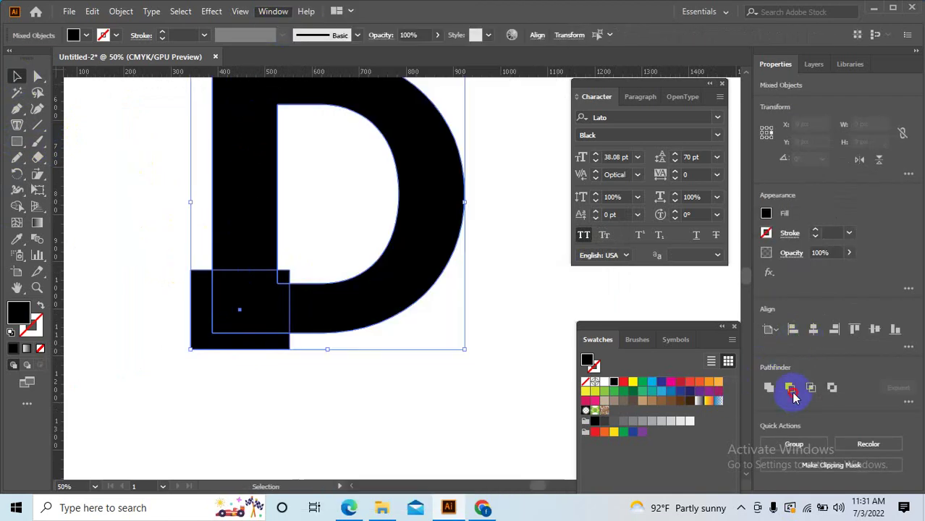
pyautogui.click(789, 388)
pyautogui.scroll(2, 383, 377)
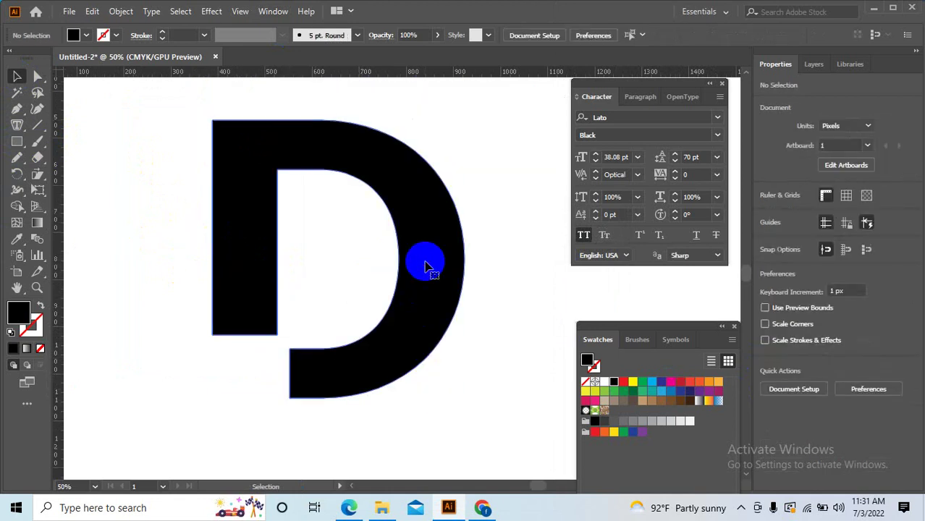
pyautogui.click(427, 264)
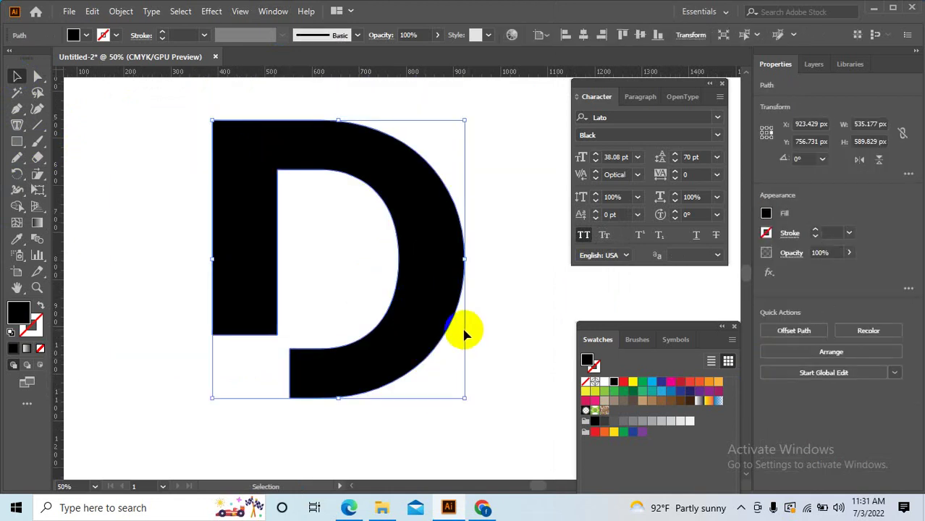
pyautogui.click(37, 156)
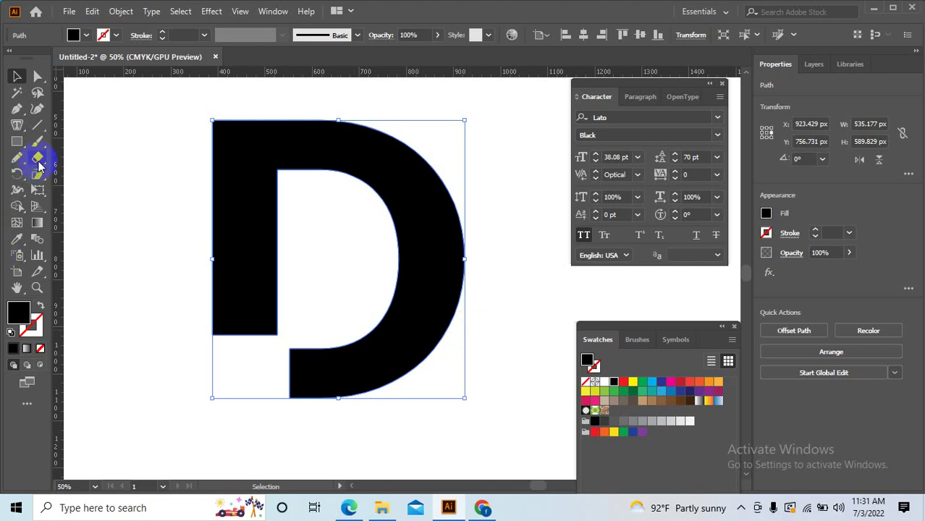
# Fill the notched D's outline with Lato Bold placeholder area text and select all of it.
pyautogui.click(431, 239)
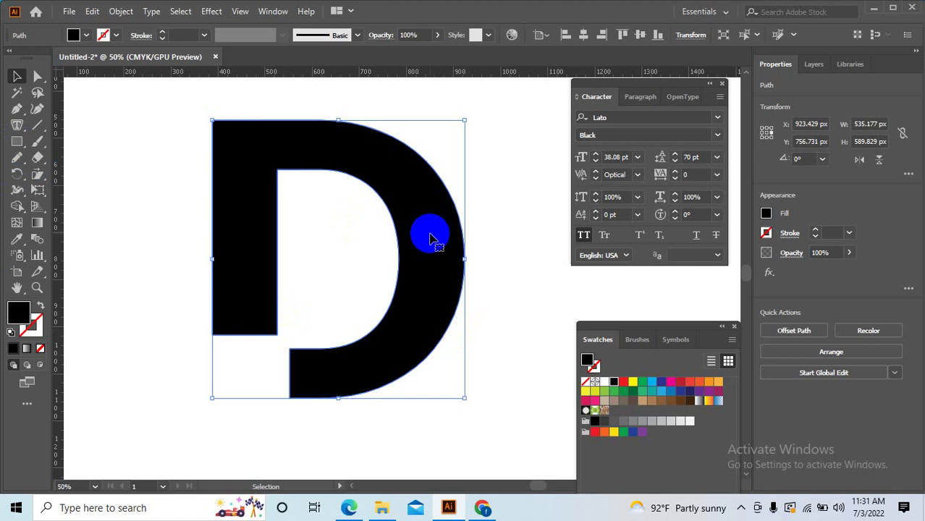
pyautogui.click(17, 124)
pyautogui.click(229, 138)
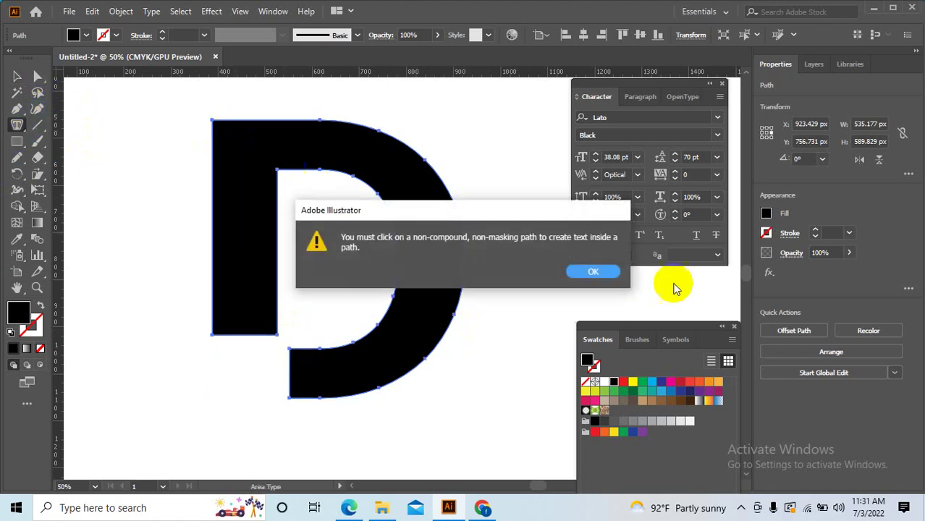
pyautogui.click(594, 273)
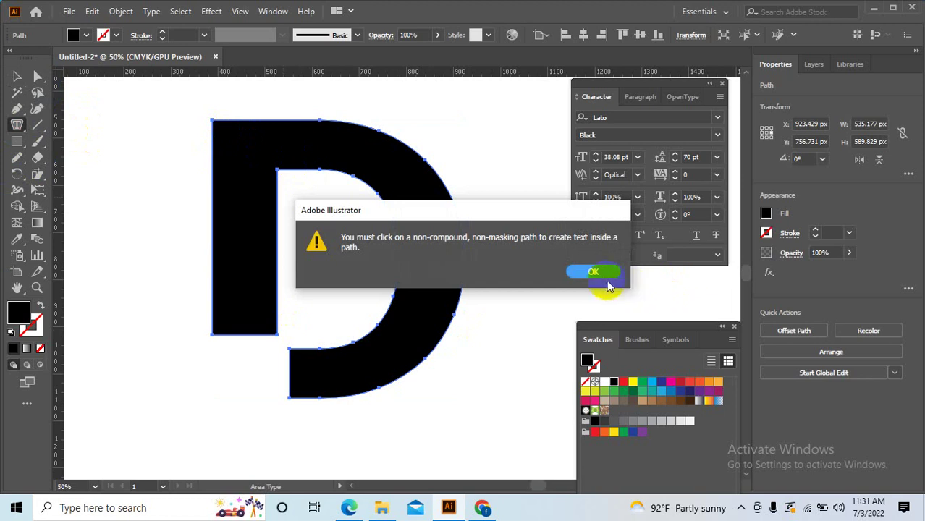
pyautogui.click(214, 120)
pyautogui.press('Escape')
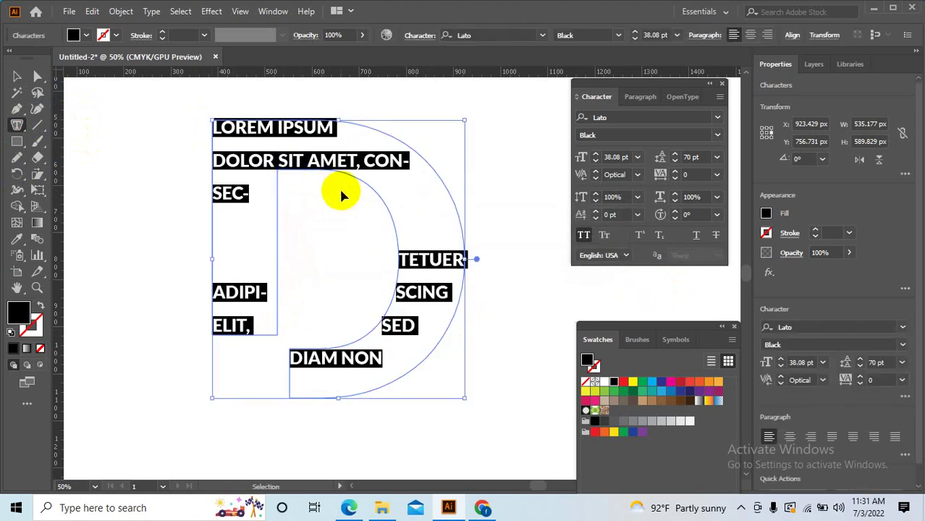
pyautogui.hotkey('ctrl', 'z')
pyautogui.hotkey('ctrl', 'a')
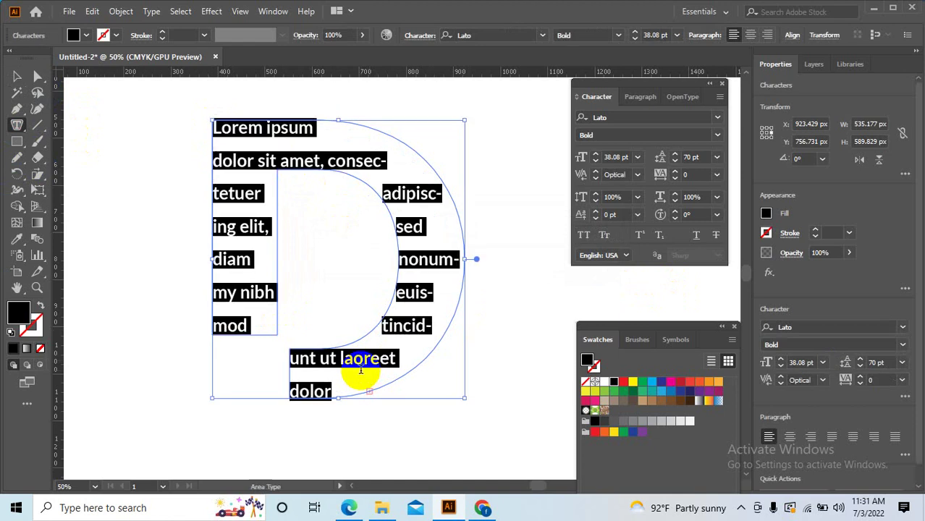
# Set the text to 15 pt with Auto leading and Justify All Lines.
pyautogui.click(695, 157)
pyautogui.click(617, 156)
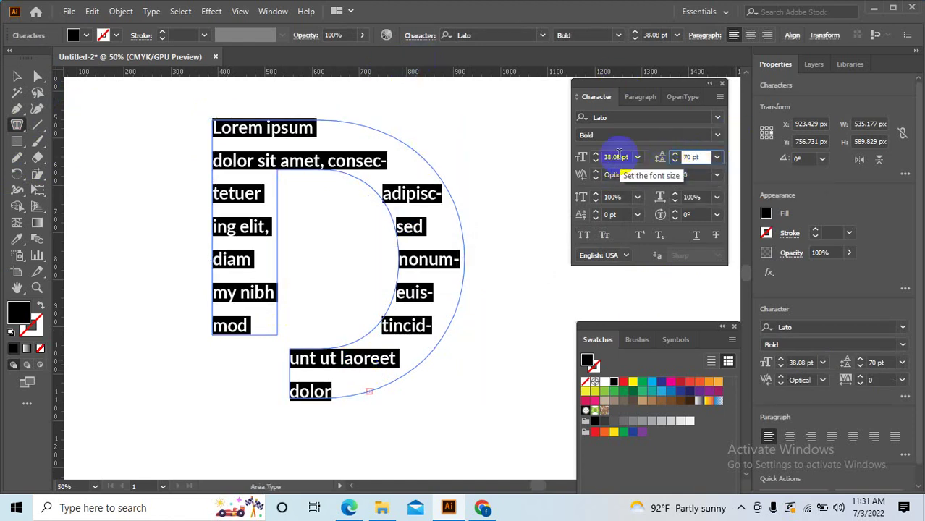
pyautogui.write('34')
pyautogui.press('Return')
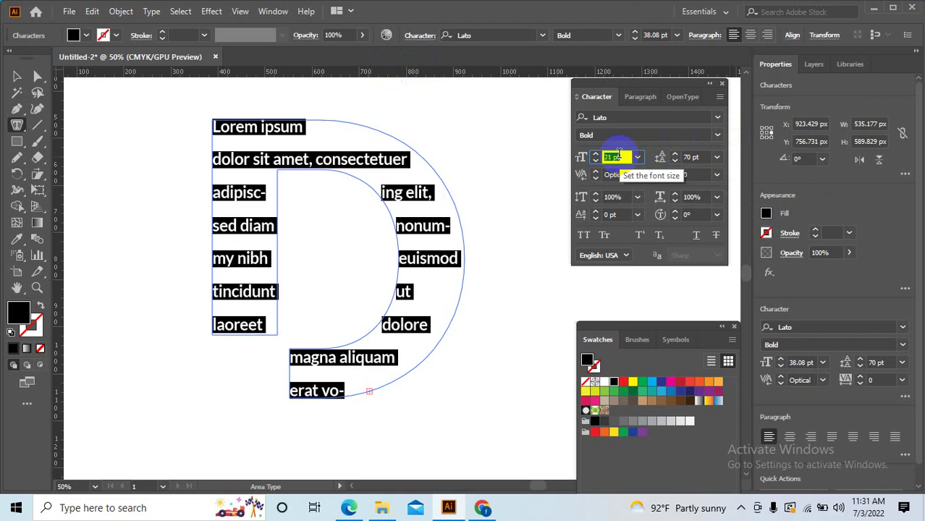
pyautogui.press('Return')
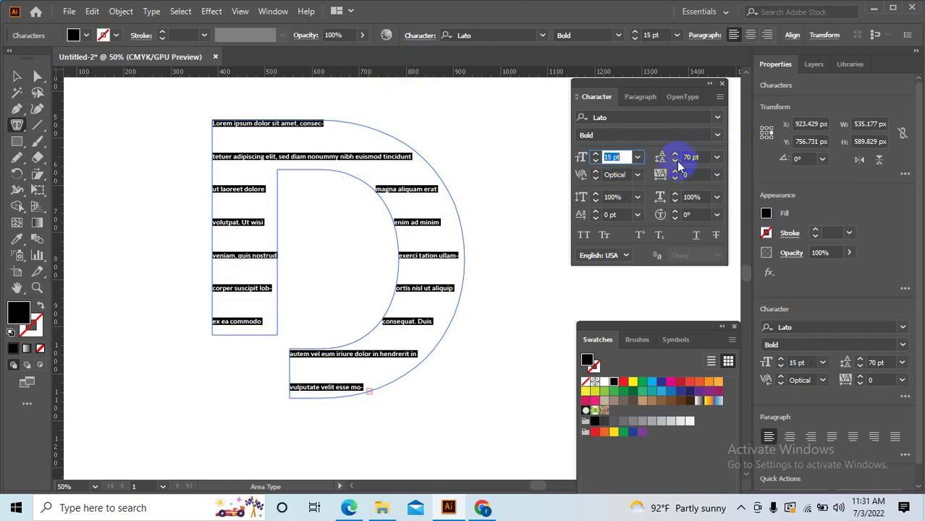
pyautogui.click(716, 157)
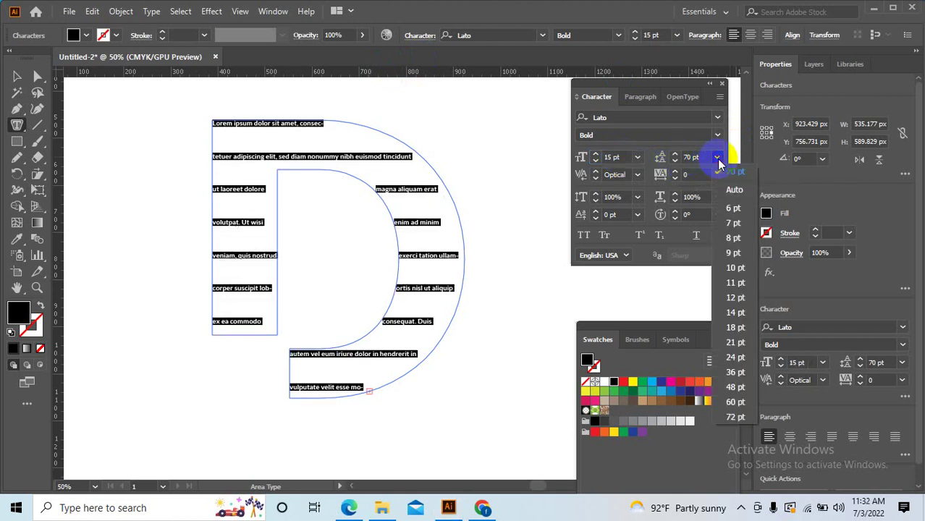
pyautogui.click(733, 189)
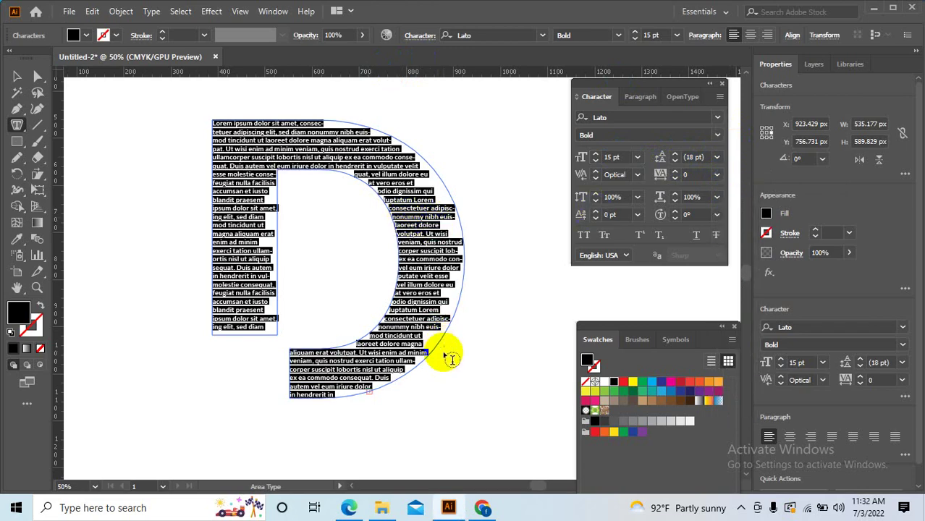
pyautogui.click(648, 101)
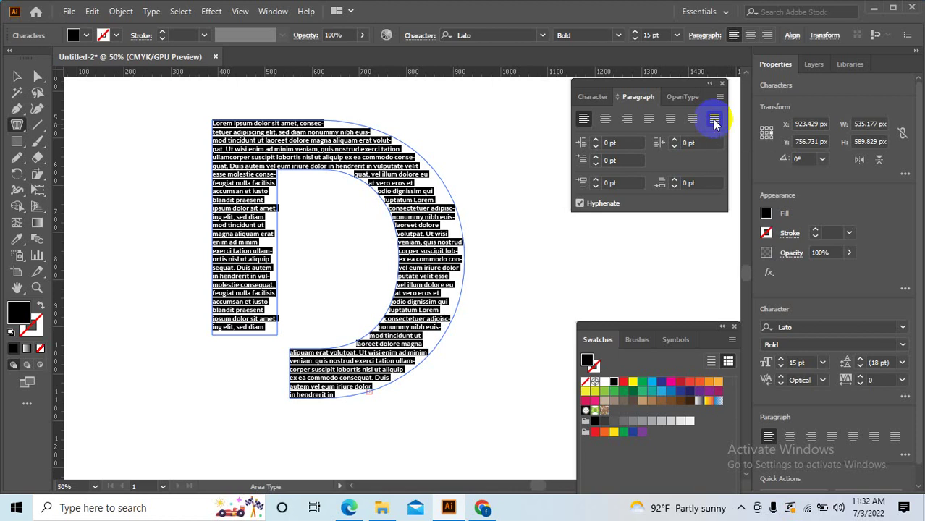
pyautogui.click(715, 123)
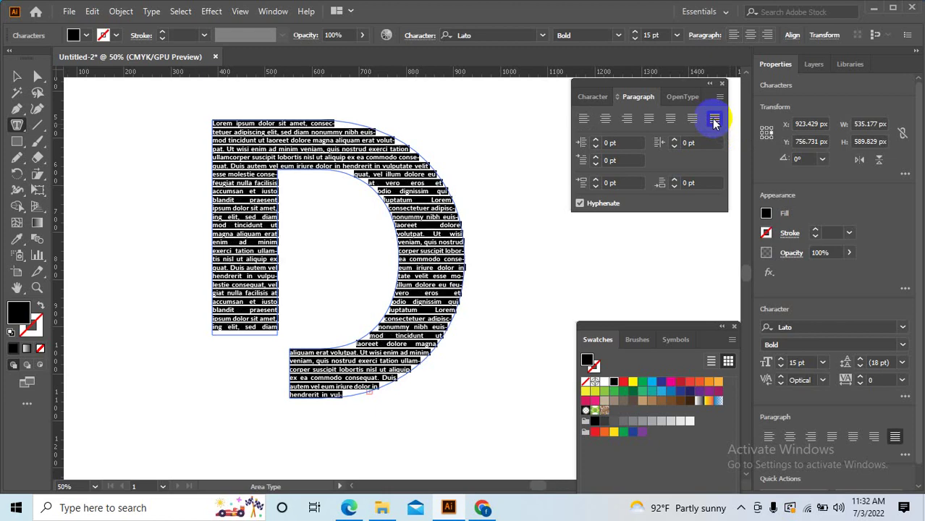
pyautogui.moveTo(444, 251); pyautogui.dragTo(464, 259)
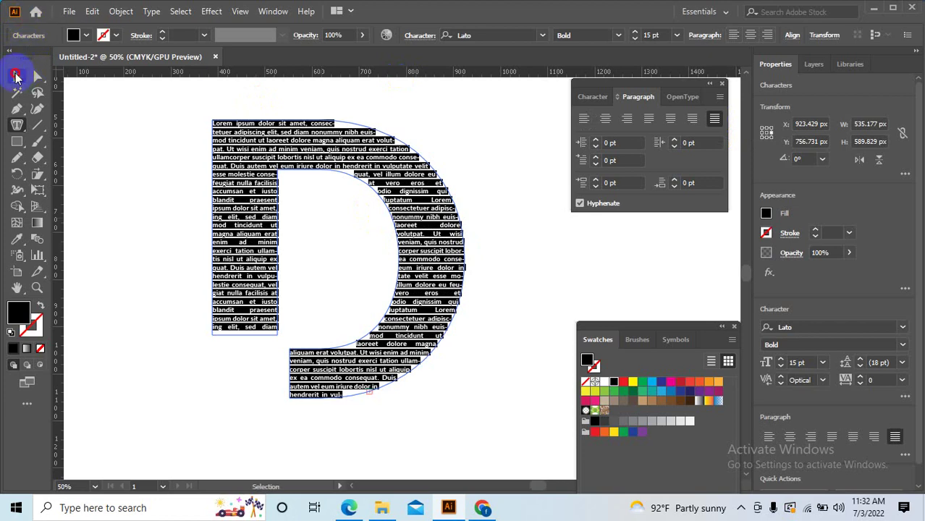
# Zoom out to review the whole text-filled D, then select it and delete it.
pyautogui.click(17, 76)
pyautogui.click(116, 168)
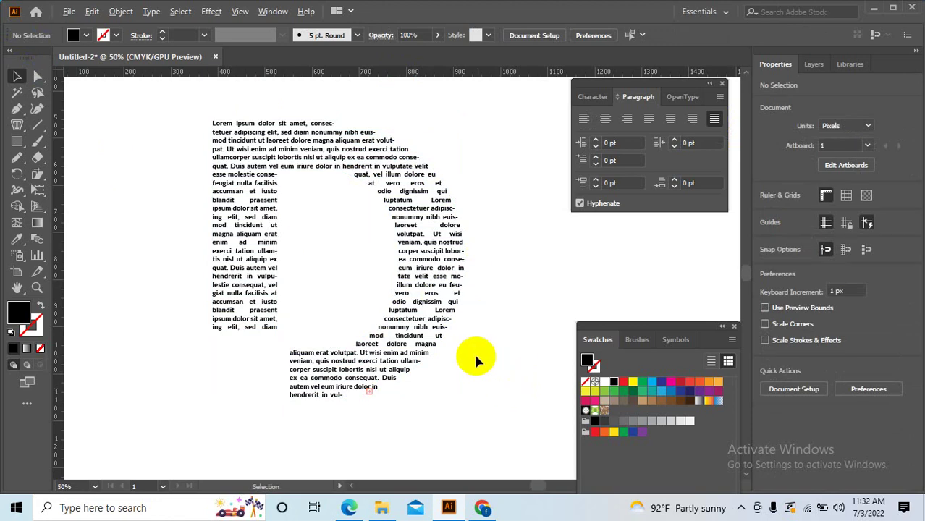
pyautogui.hotkey('ctrl', '-')
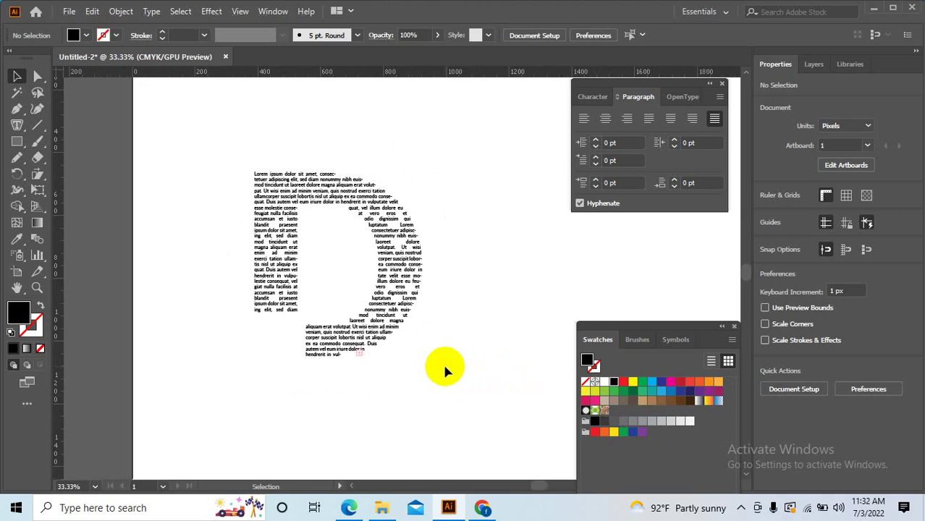
pyautogui.scroll(1, 444, 364)
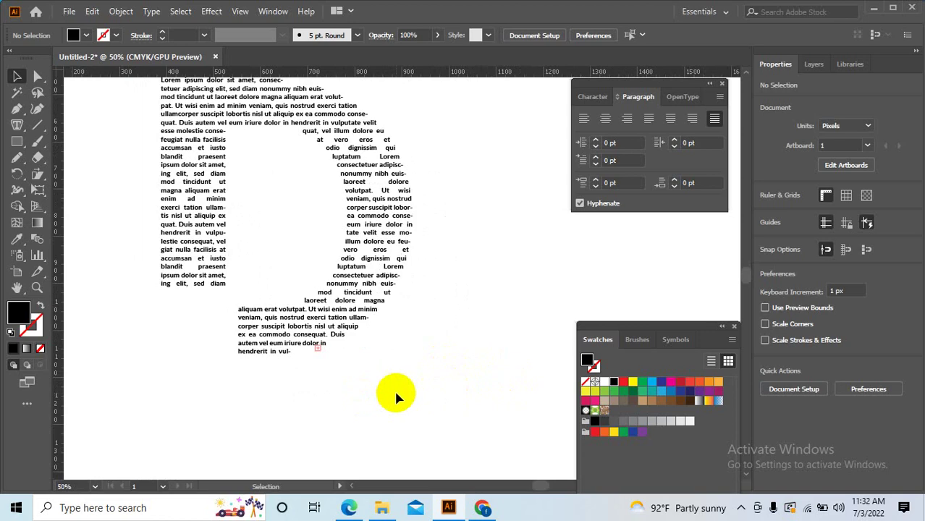
pyautogui.moveTo(396, 395); pyautogui.dragTo(445, 375)
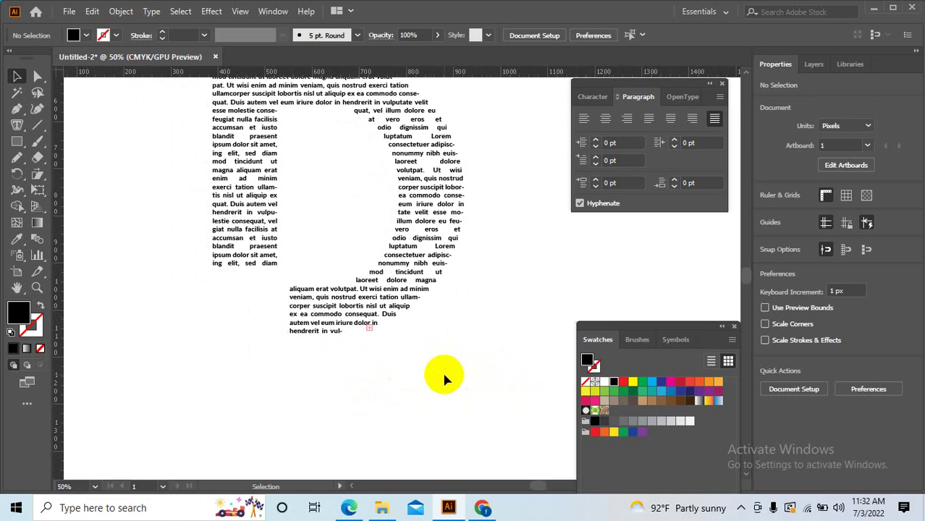
pyautogui.click(412, 271)
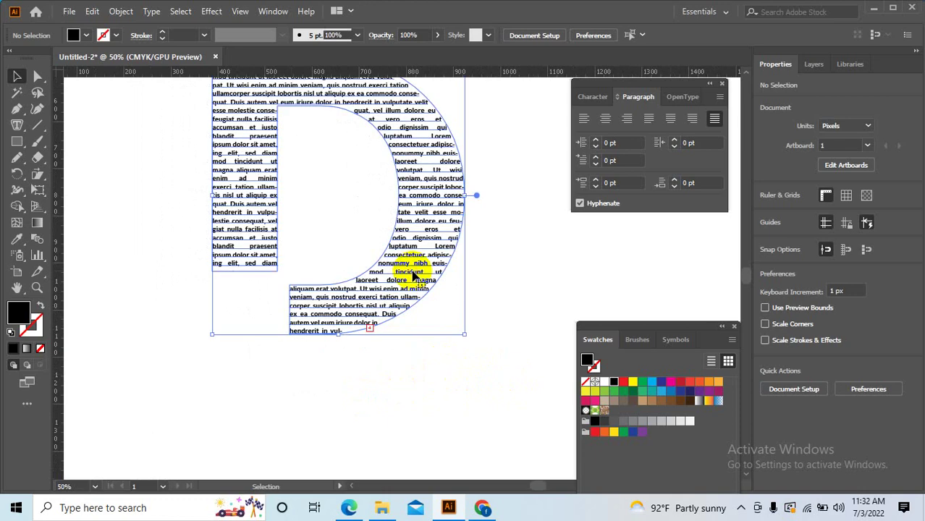
pyautogui.press('Delete')
pyautogui.click(15, 126)
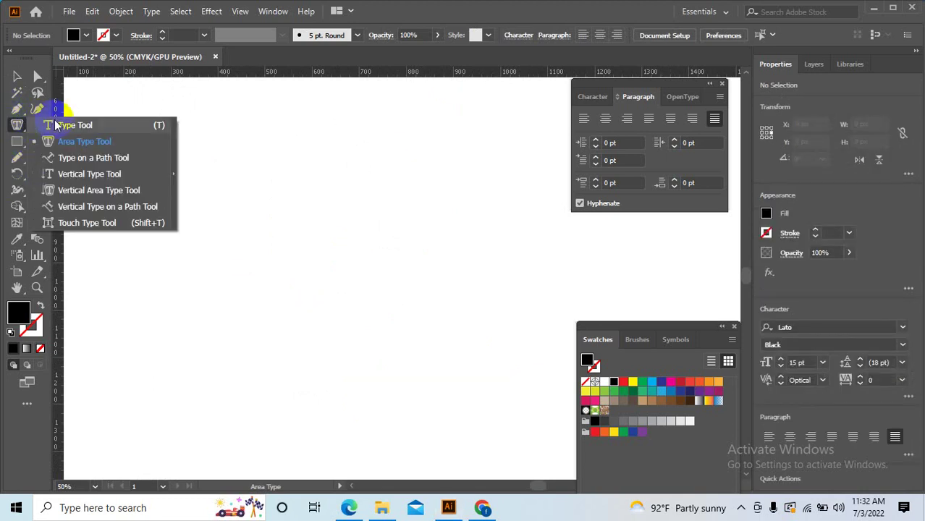
# Type a numeral 3, scale it to about 420 pt, and convert it to outlines.
pyautogui.moveTo(20, 129)
pyautogui.mouseDown()
pyautogui.moveTo(72, 142)
pyautogui.moveTo(73, 126)
pyautogui.mouseUp()
pyautogui.click(269, 224)
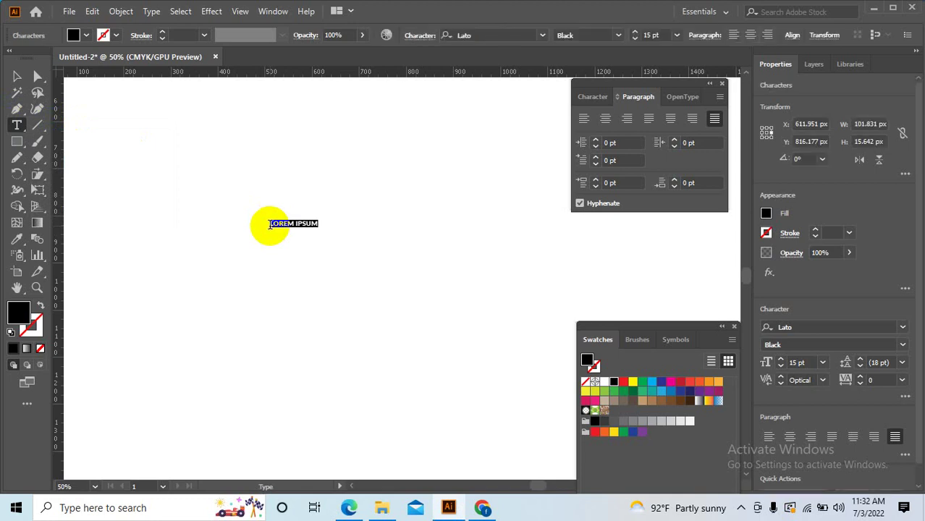
pyautogui.write('3')
pyautogui.click(16, 76)
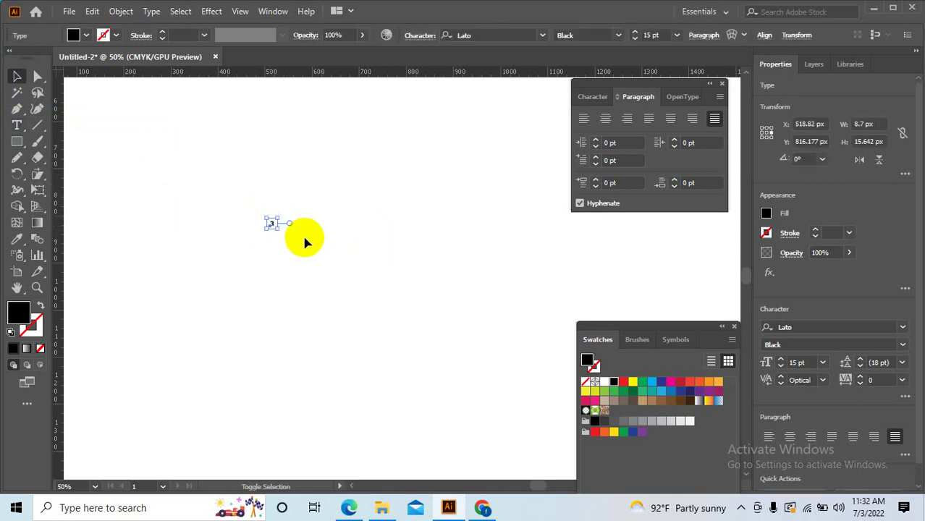
pyautogui.moveTo(278, 230); pyautogui.dragTo(333, 330)
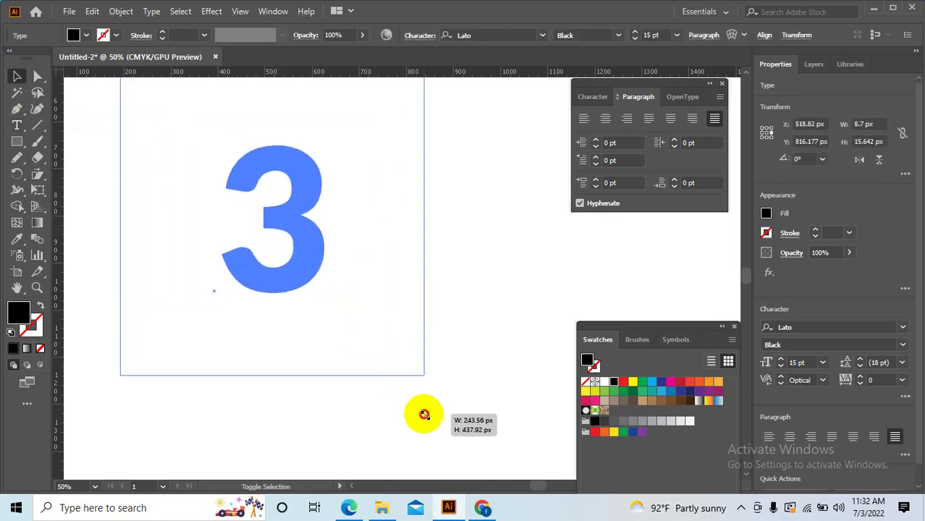
pyautogui.rightClick(266, 181)
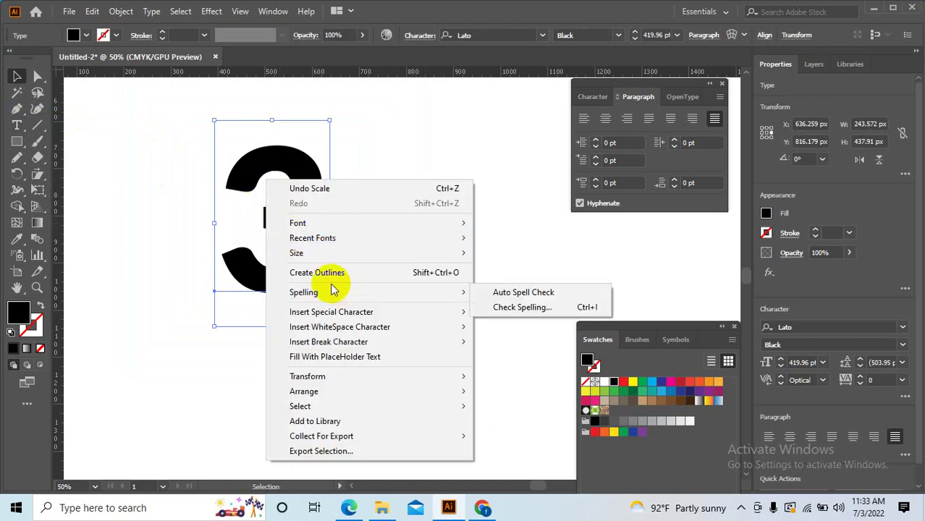
pyautogui.click(323, 272)
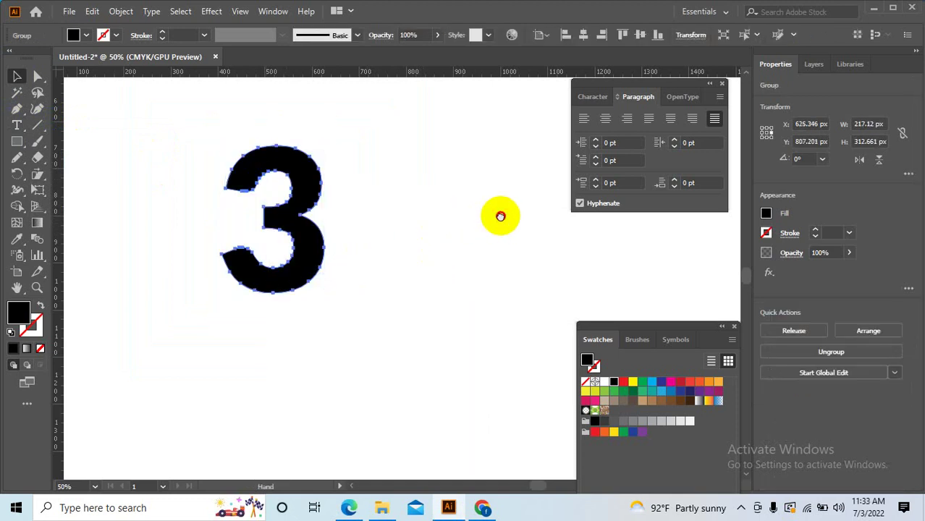
pyautogui.hscroll(5, 500, 214)
# Draw a black square and punch a smaller centred copy out of it to form a frame.
pyautogui.press('m')
pyautogui.moveTo(241, 129); pyautogui.dragTo(471, 360)
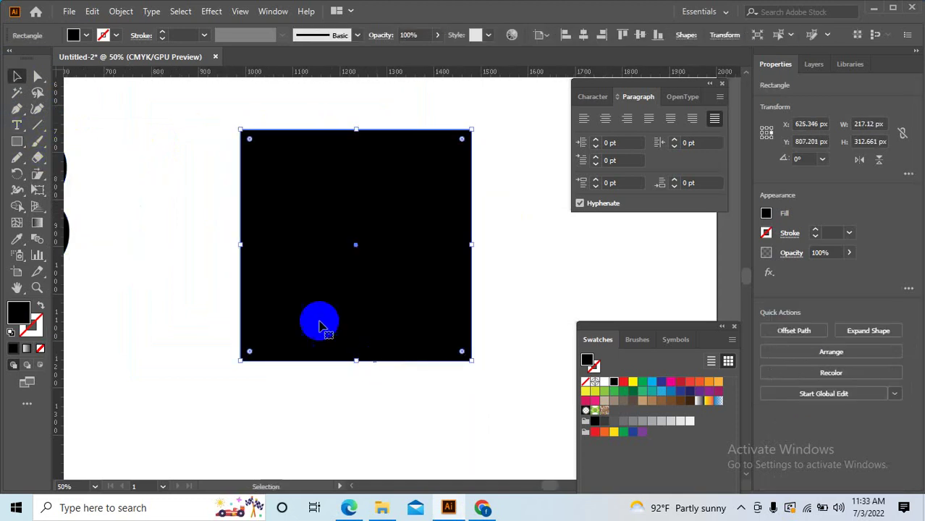
pyautogui.press('v')
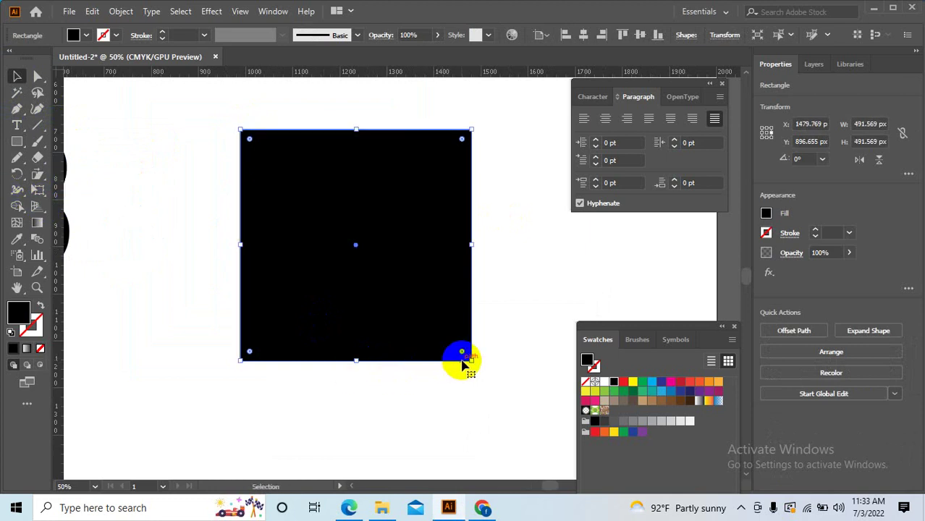
pyautogui.moveTo(473, 362); pyautogui.dragTo(420, 307)
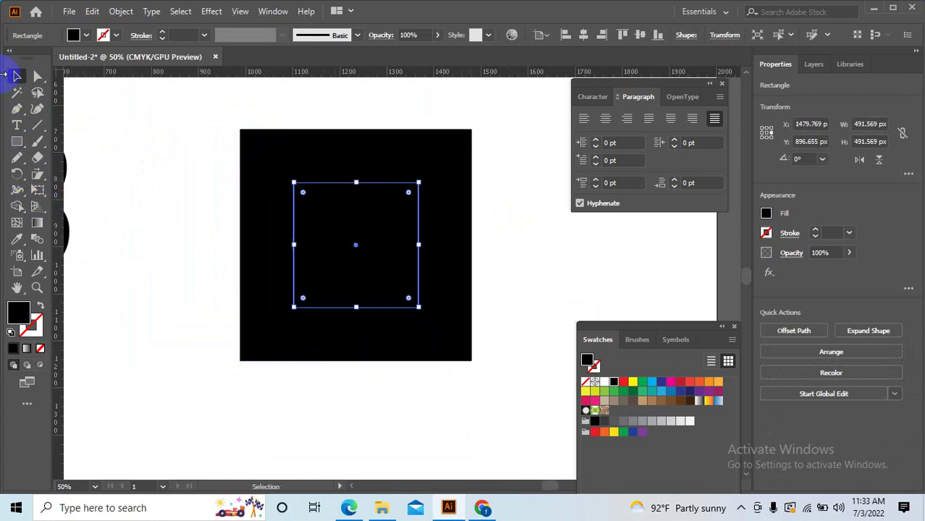
pyautogui.moveTo(233, 109); pyautogui.dragTo(349, 263)
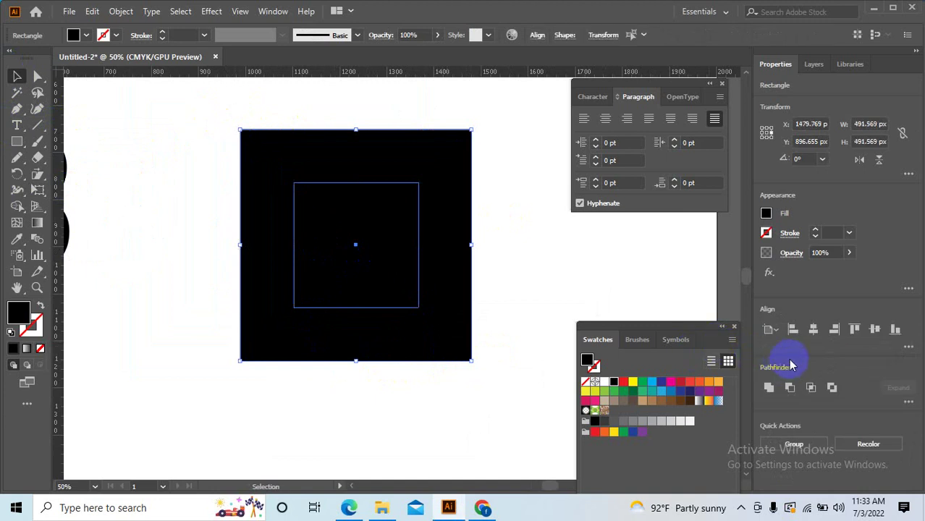
pyautogui.click(789, 388)
pyautogui.click(420, 427)
# Release the frame's compound path and move the inner square up out of it.
pyautogui.hscroll(-3, 464, 413)
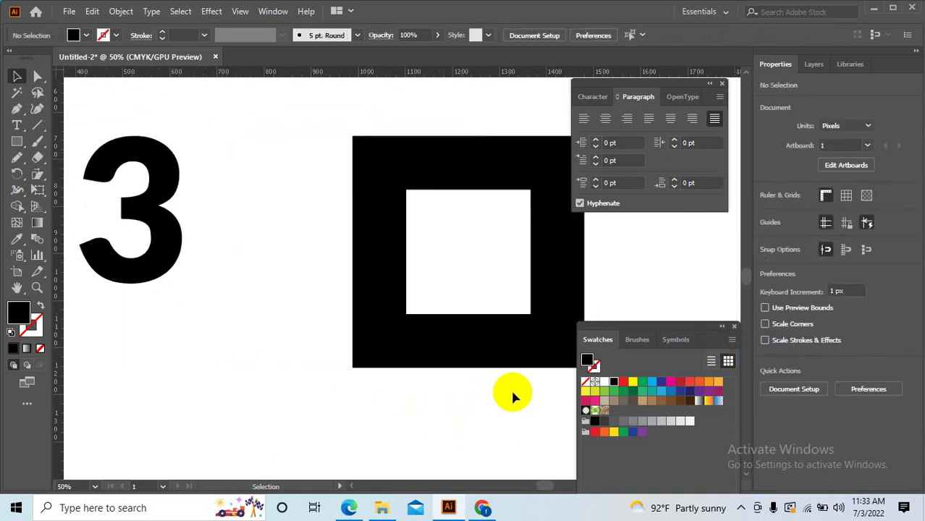
pyautogui.scroll(-2, 510, 391)
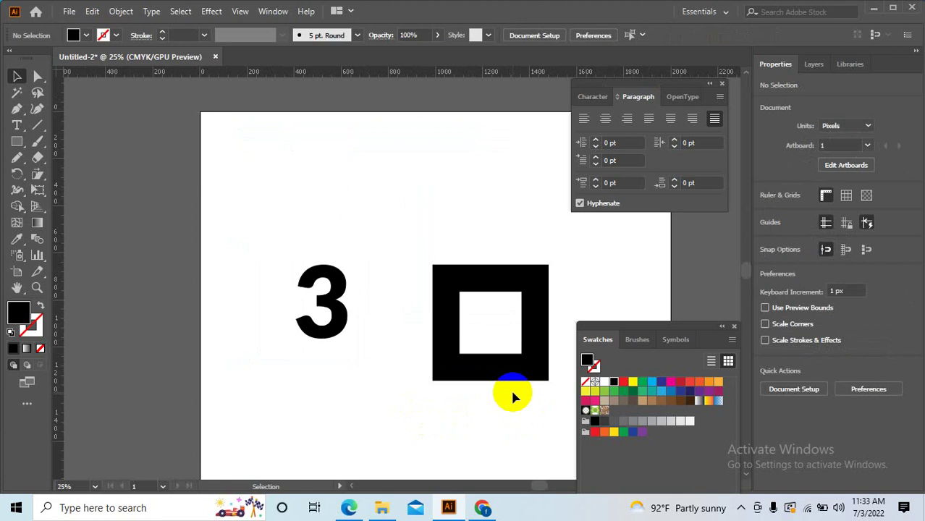
pyautogui.click(521, 369)
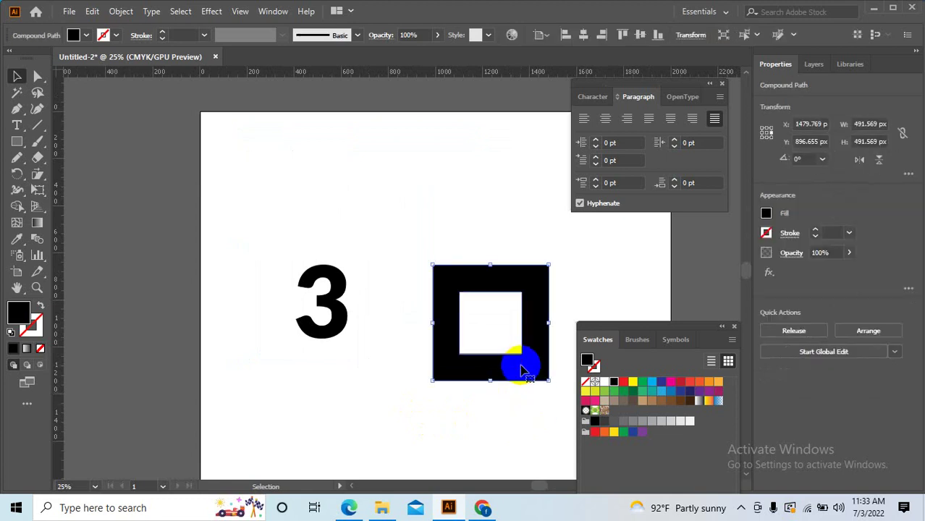
pyautogui.rightClick(522, 369)
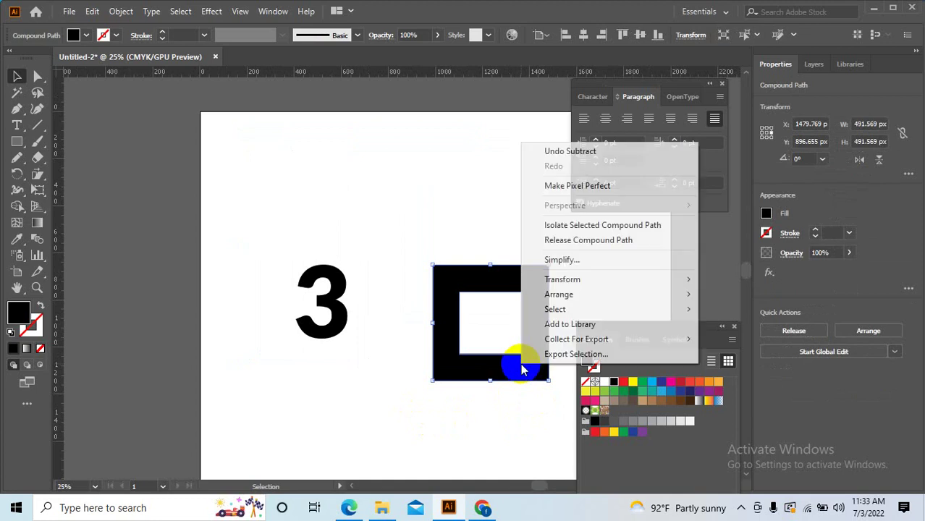
pyautogui.click(590, 240)
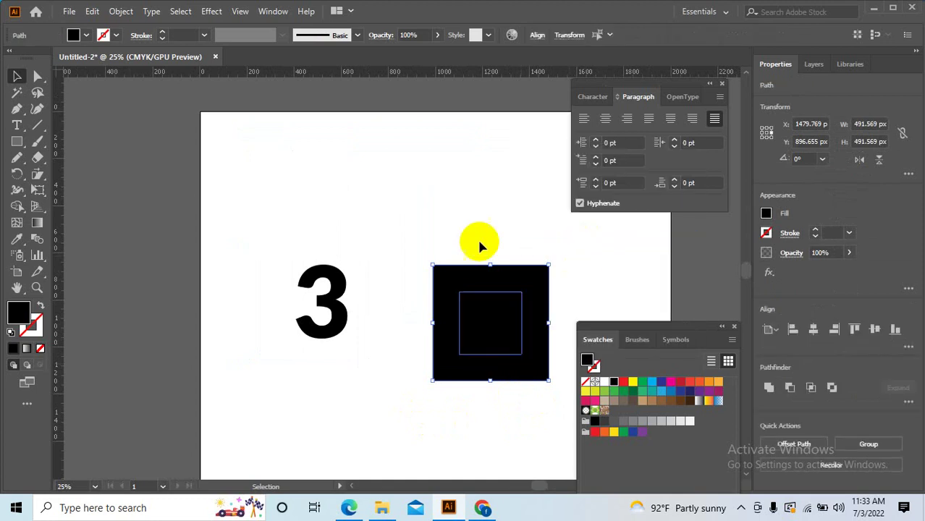
pyautogui.click(450, 216)
pyautogui.moveTo(489, 356); pyautogui.dragTo(427, 218)
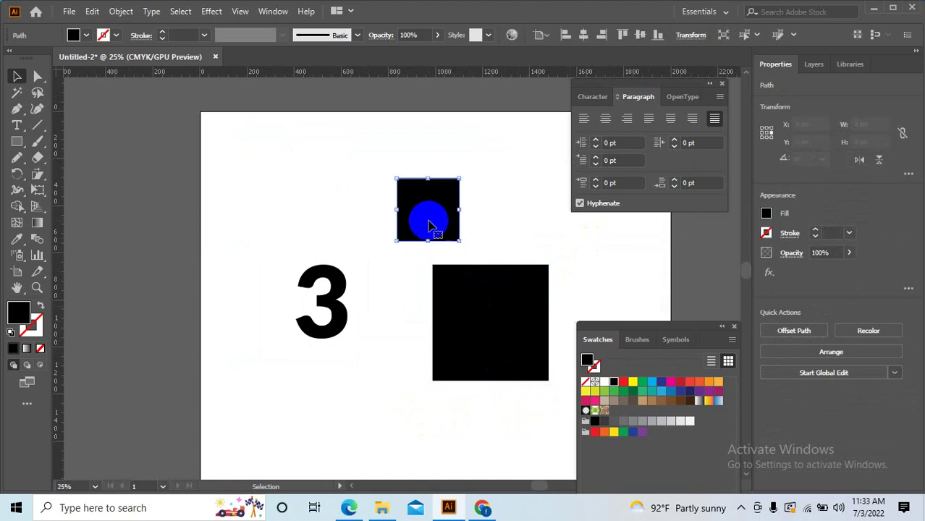
# Move the large square up-right and scale the 3 up much larger.
pyautogui.moveTo(537, 342); pyautogui.dragTo(632, 270)
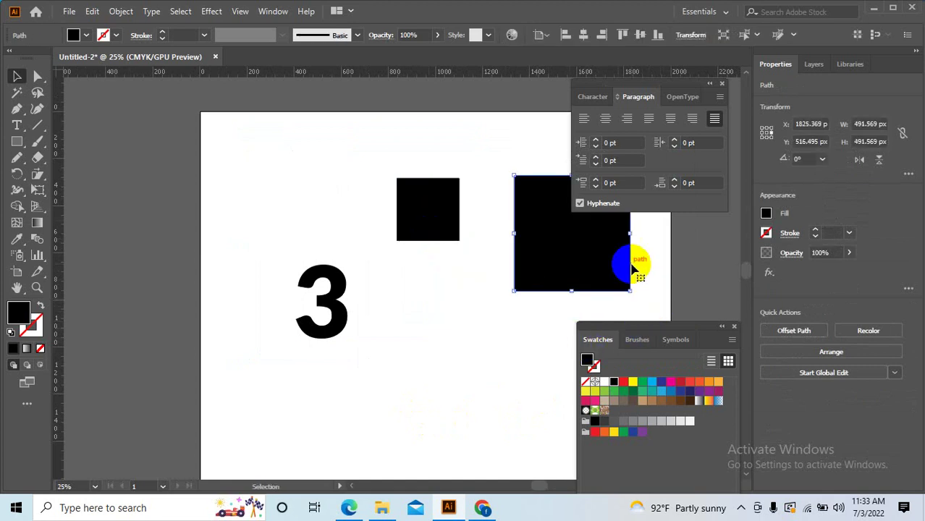
pyautogui.click(322, 302)
pyautogui.rightClick(333, 300)
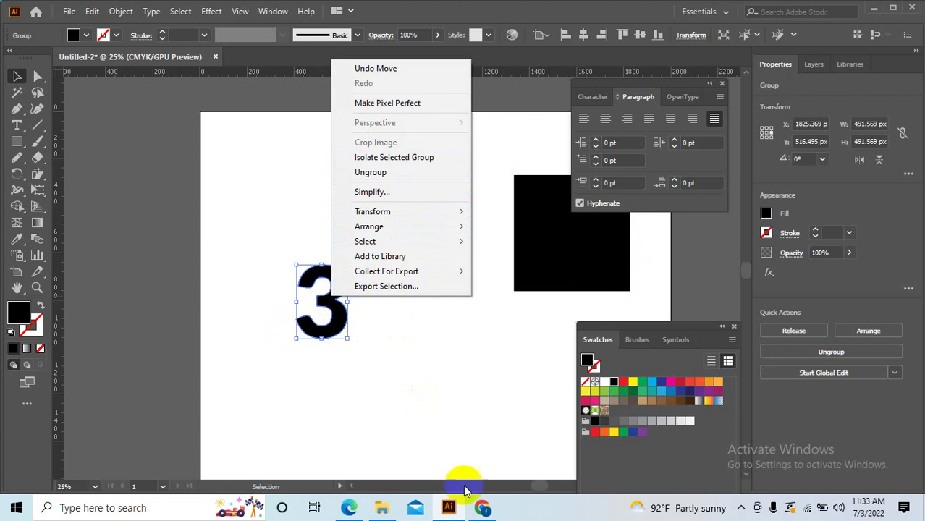
pyautogui.click(518, 377)
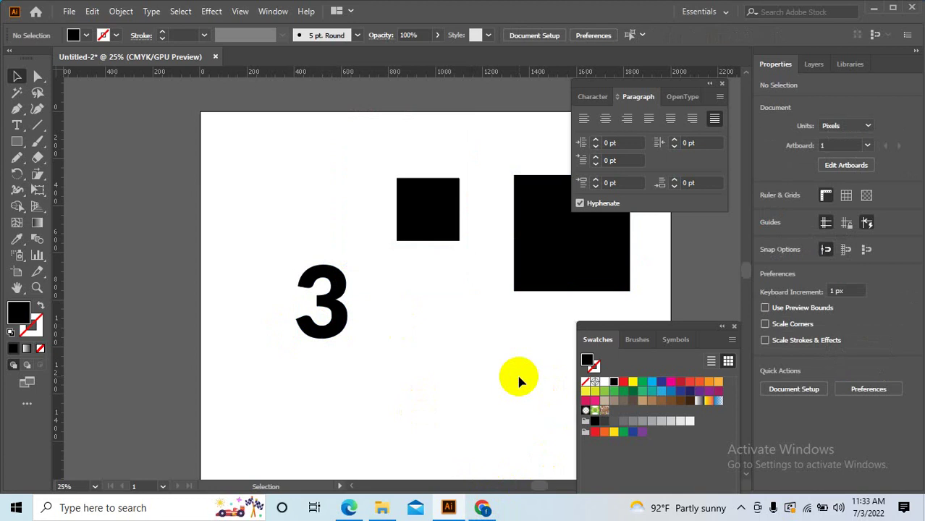
pyautogui.click(341, 293)
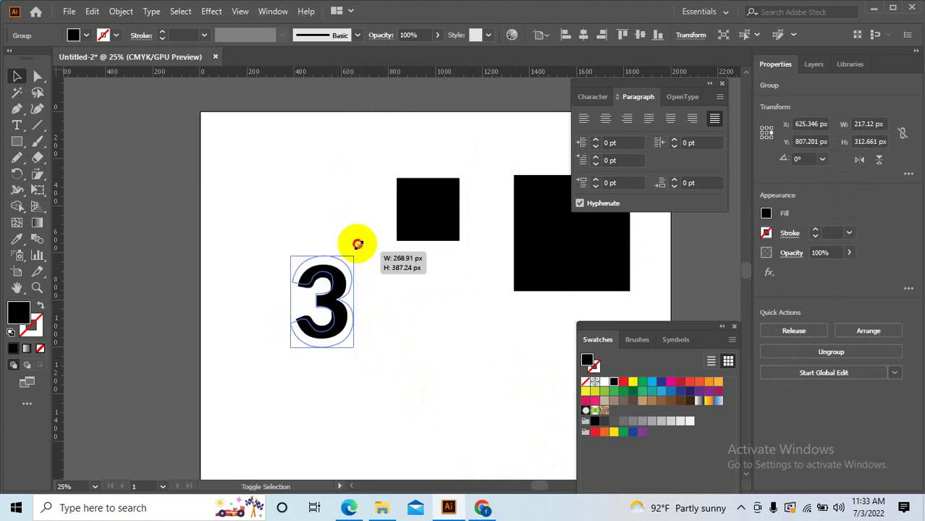
pyautogui.moveTo(346, 266)
pyautogui.mouseDown()
pyautogui.moveTo(405, 180)
pyautogui.moveTo(566, 155)
pyautogui.mouseUp()
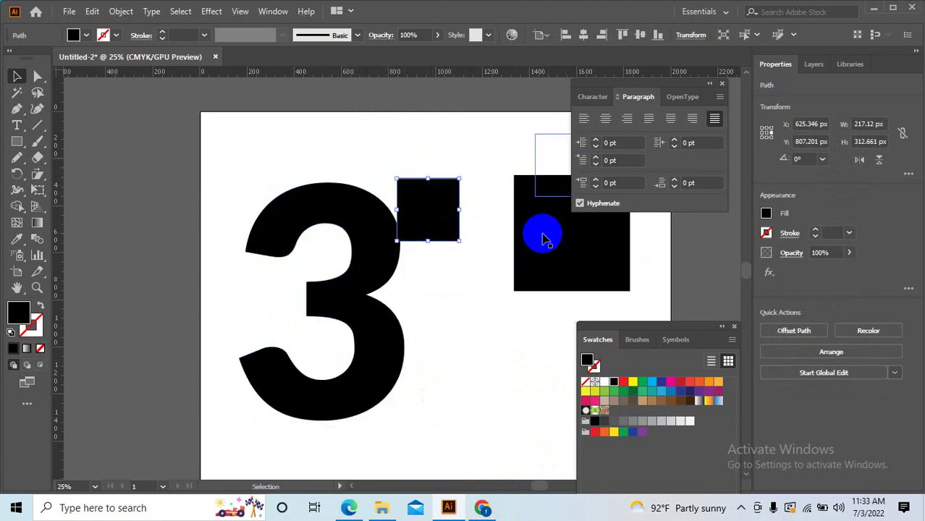
# Stack the small square on the large one and try filling the 3 with area type.
pyautogui.moveTo(543, 237); pyautogui.dragTo(450, 269)
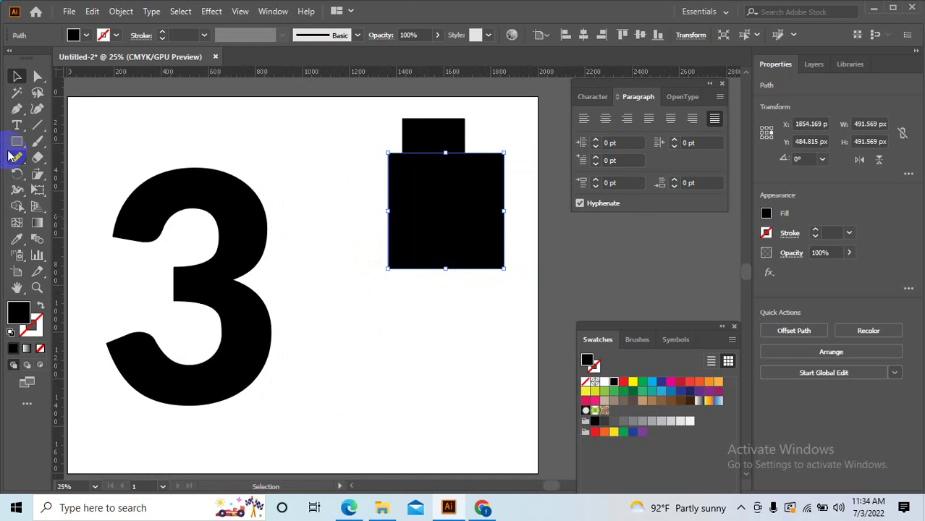
pyautogui.click(17, 124)
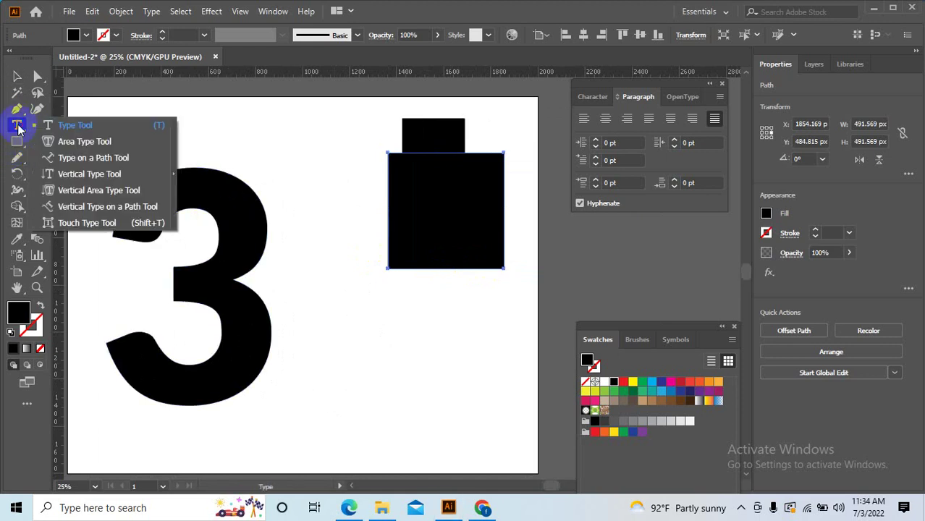
pyautogui.moveTo(16, 124); pyautogui.dragTo(46, 141)
pyautogui.click(155, 192)
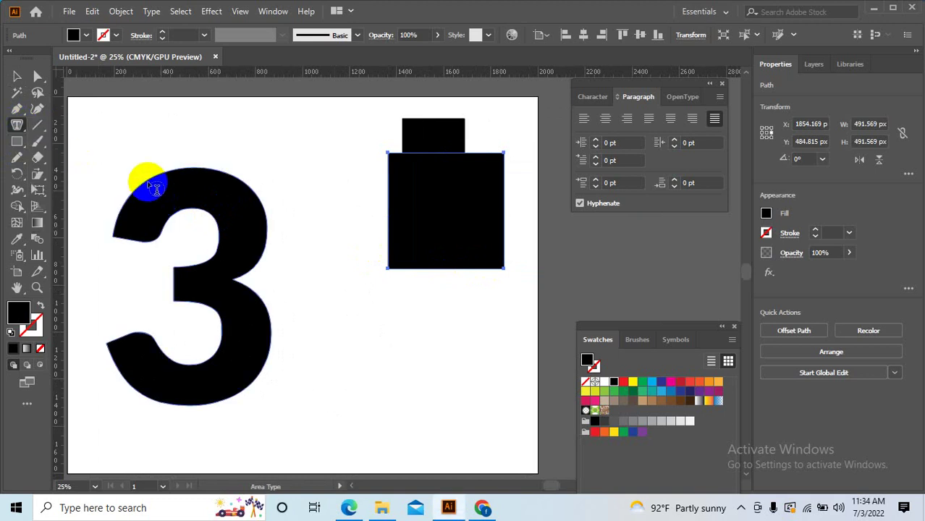
pyautogui.click(593, 272)
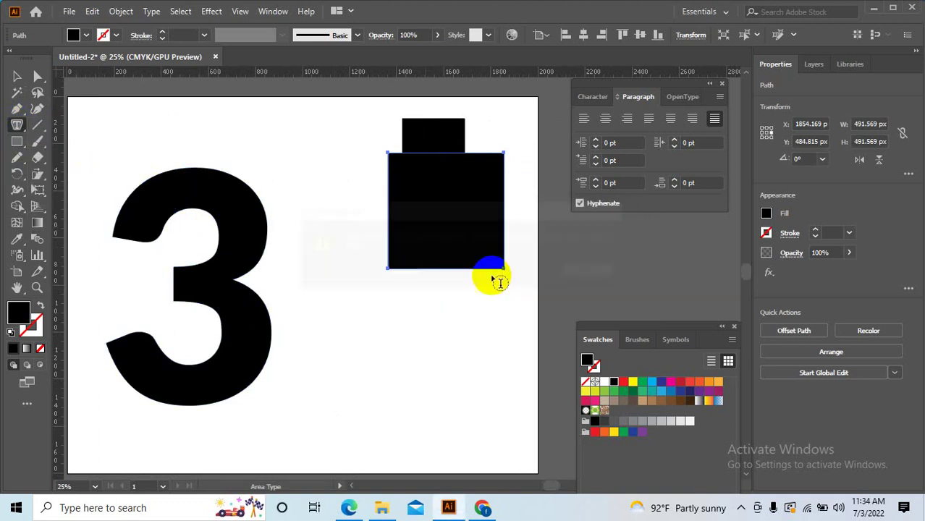
pyautogui.click(23, 85)
pyautogui.click(219, 178)
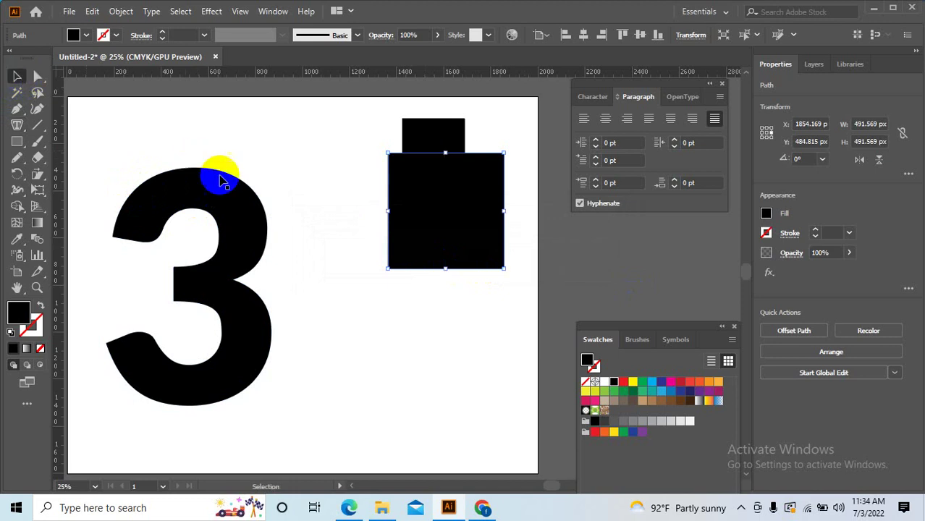
pyautogui.click(17, 125)
pyautogui.click(194, 191)
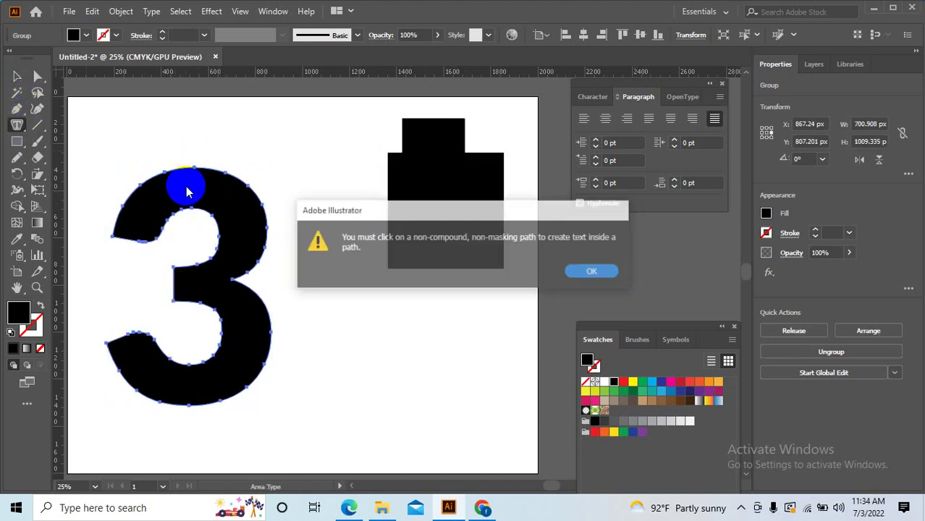
pyautogui.click(600, 272)
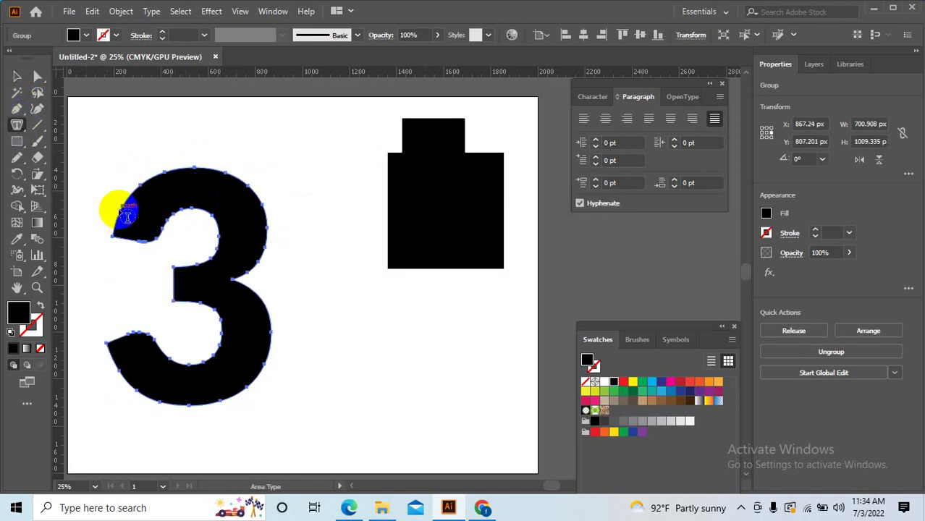
pyautogui.click(129, 213)
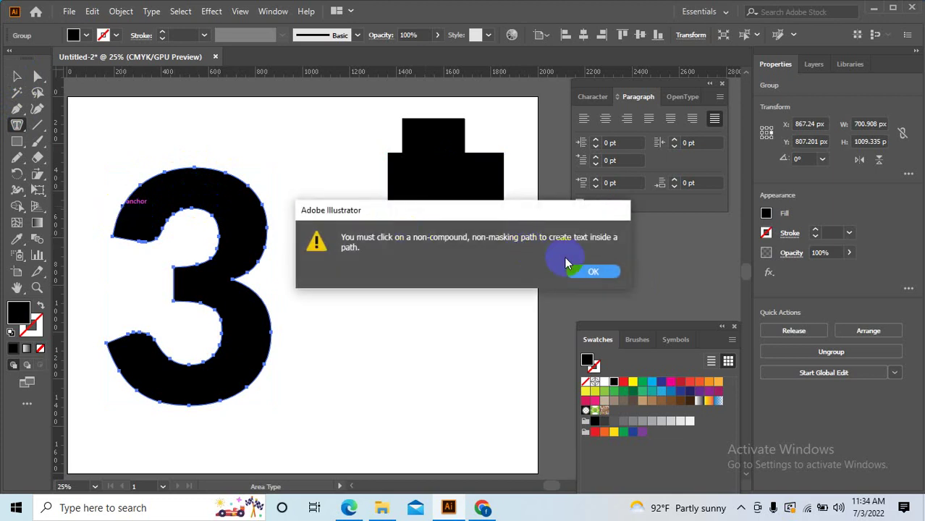
pyautogui.click(593, 272)
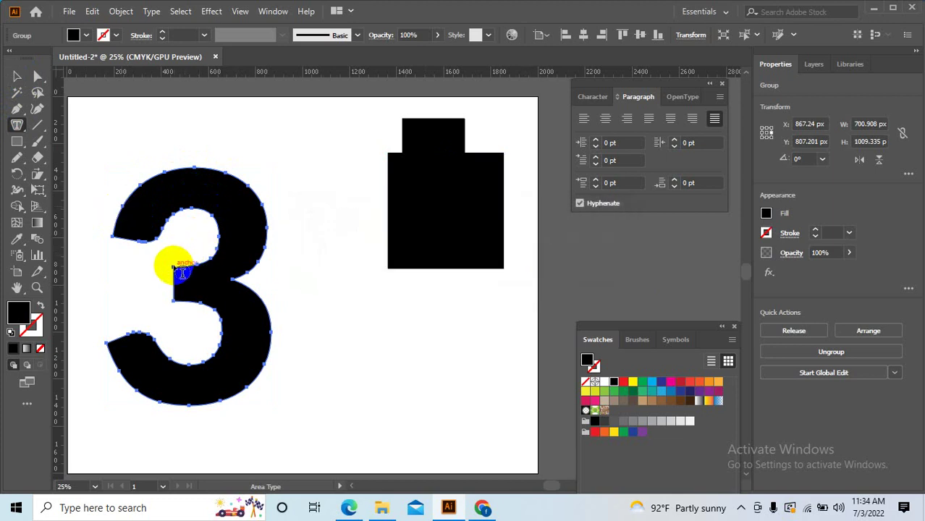
pyautogui.click(178, 272)
pyautogui.click(593, 271)
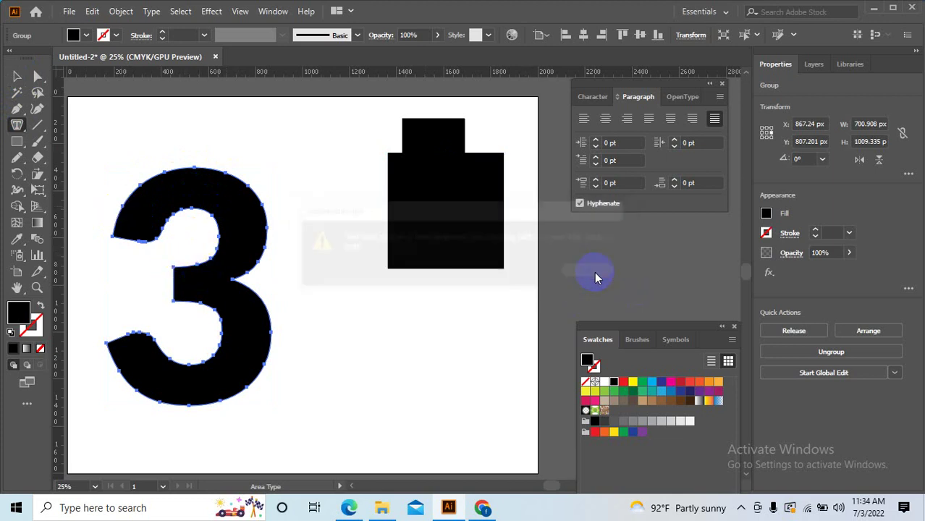
pyautogui.scroll(2, 207, 178)
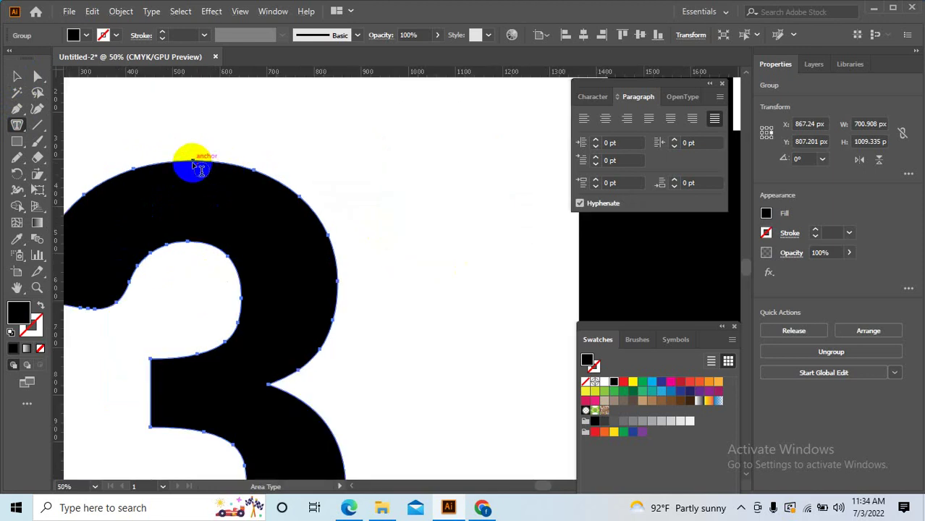
pyautogui.click(192, 167)
pyautogui.click(593, 272)
pyautogui.click(269, 221)
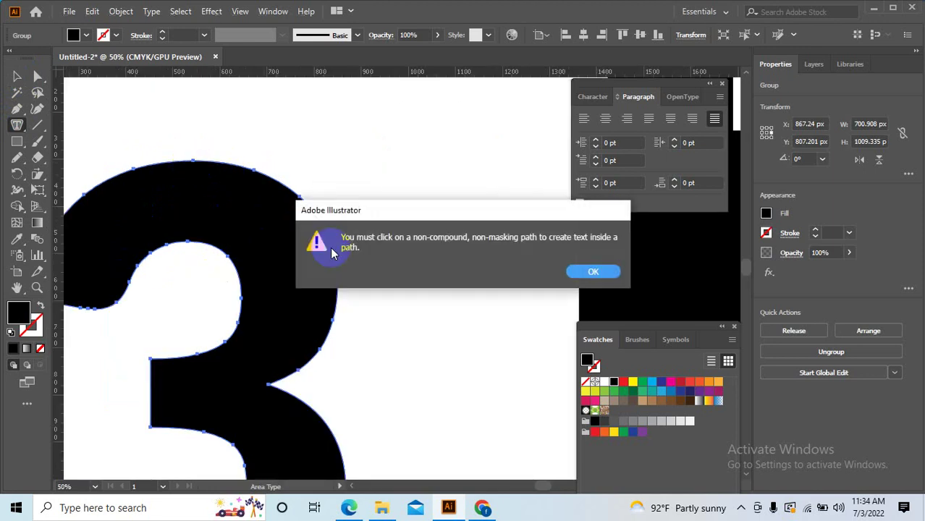
pyautogui.click(593, 272)
pyautogui.click(276, 269)
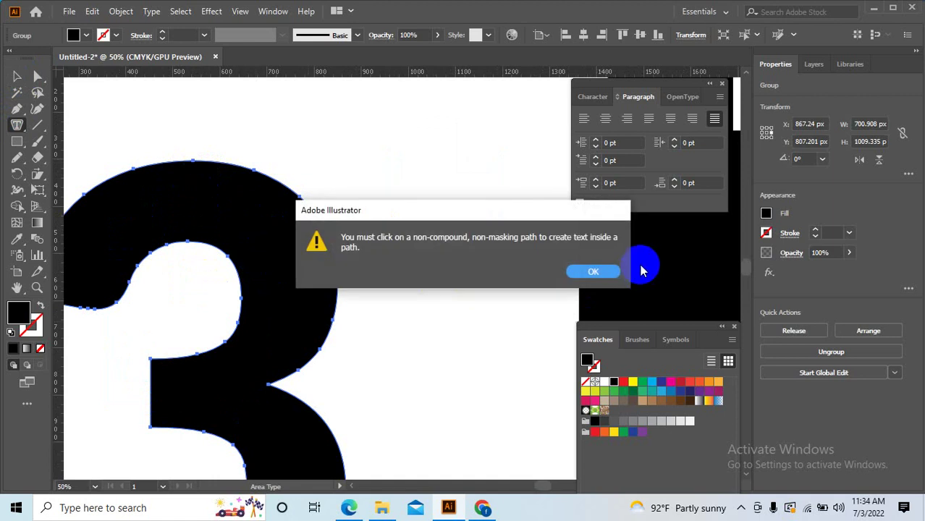
pyautogui.click(593, 271)
pyautogui.click(400, 420)
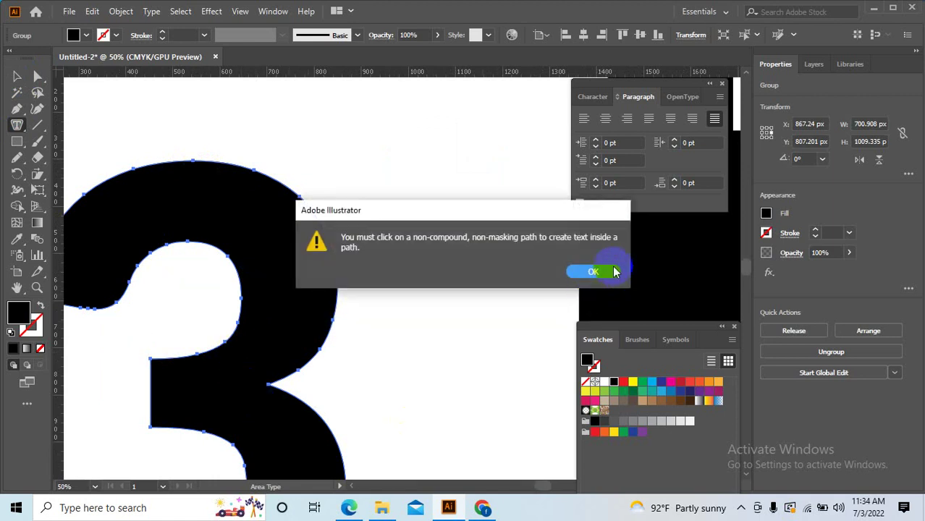
pyautogui.click(614, 271)
pyautogui.click(295, 320)
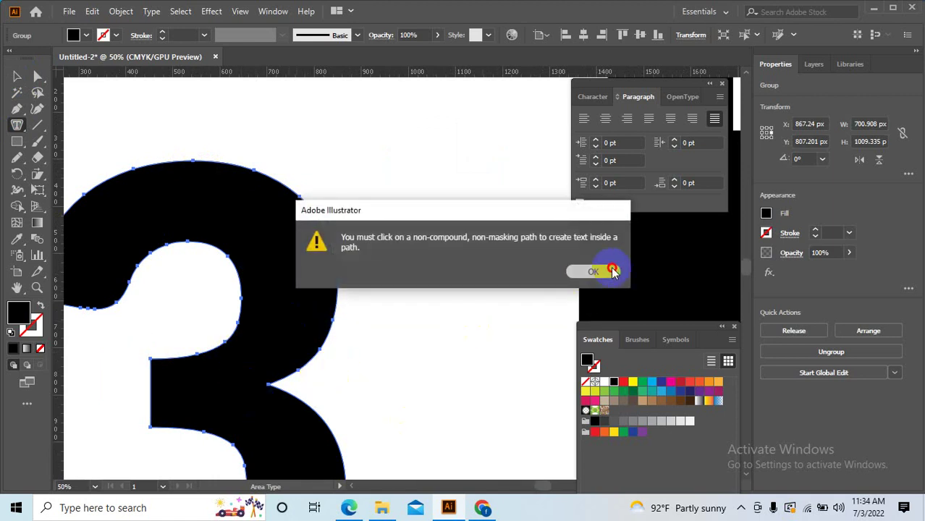
pyautogui.click(613, 270)
pyautogui.scroll(-3, 347, 238)
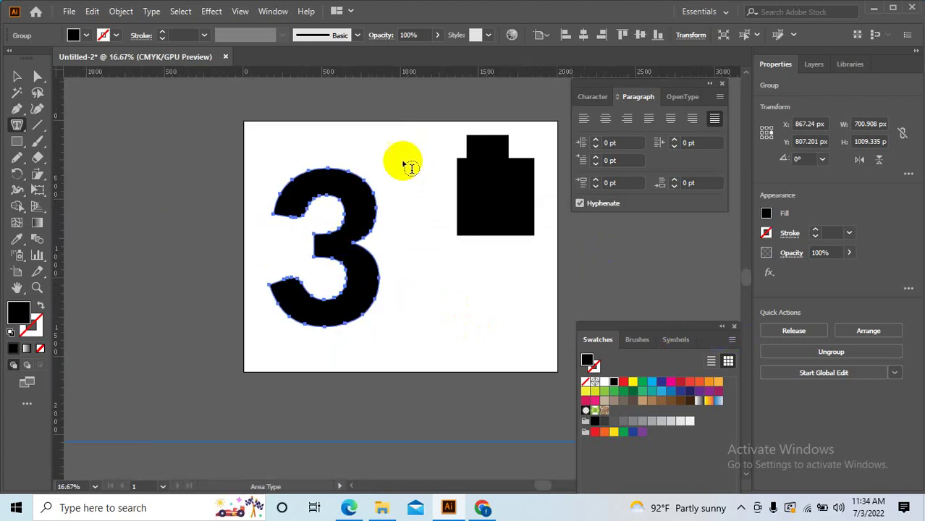
pyautogui.click(17, 76)
pyautogui.click(317, 181)
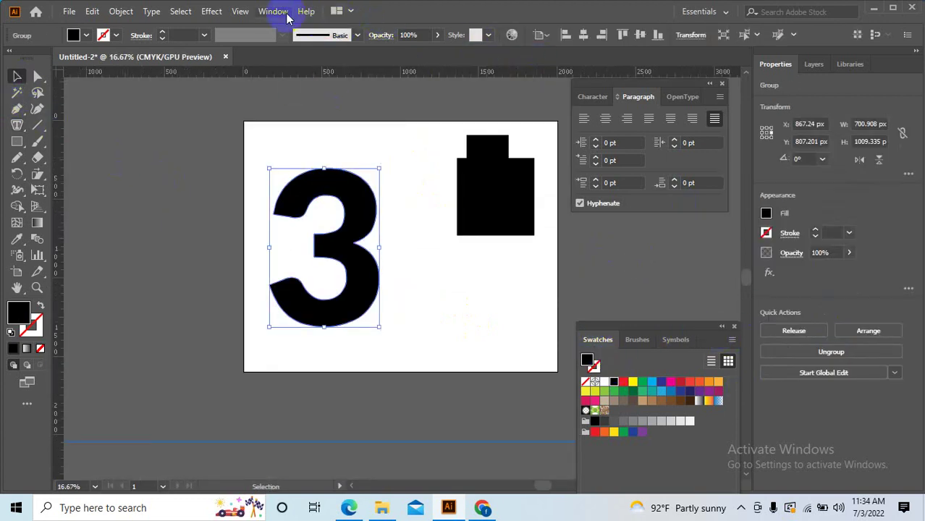
# Unite the 3 into one path with Pathfinder and flow Lato Black 15 pt placeholder text inside.
pyautogui.click(283, 12)
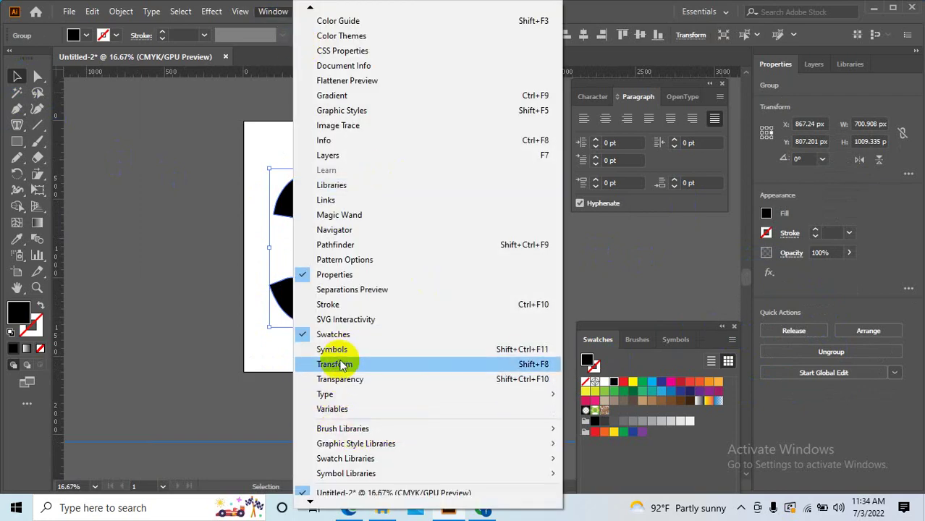
pyautogui.click(348, 251)
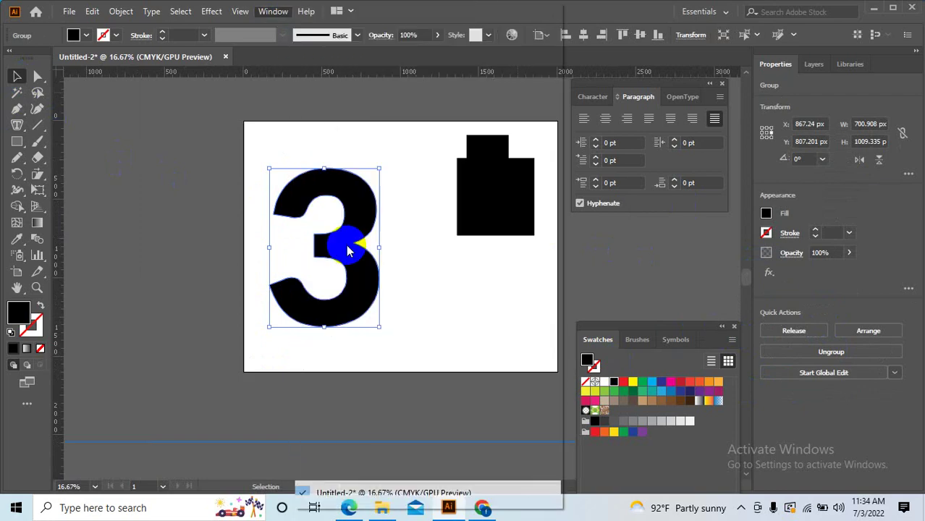
pyautogui.click(606, 181)
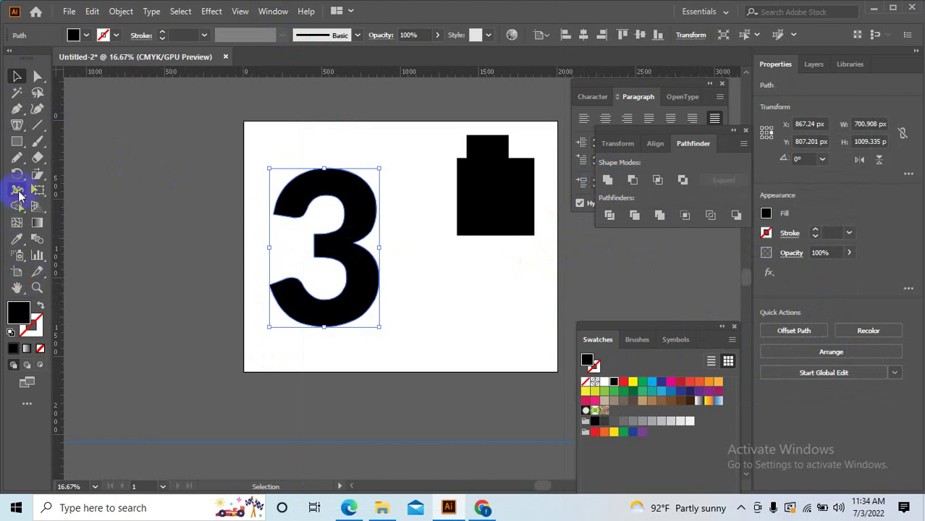
pyautogui.click(282, 187)
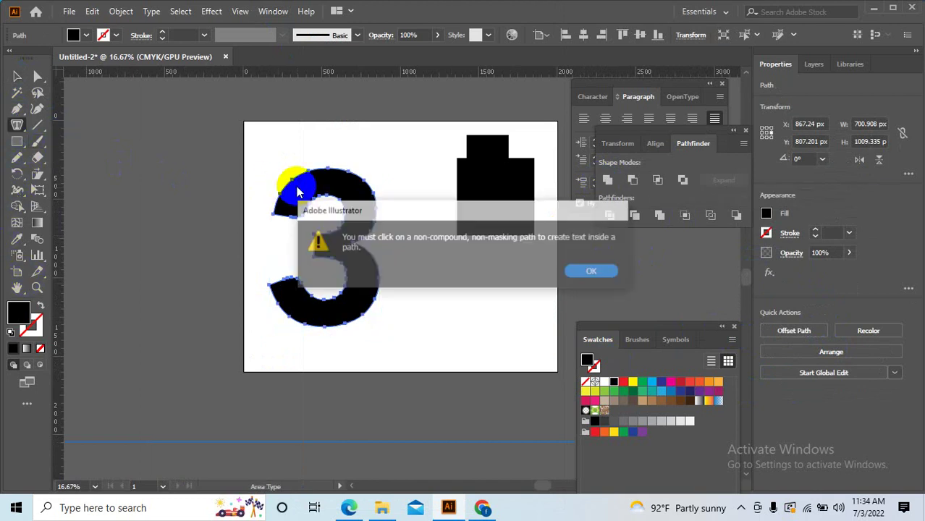
pyautogui.click(583, 273)
pyautogui.scroll(2, 330, 210)
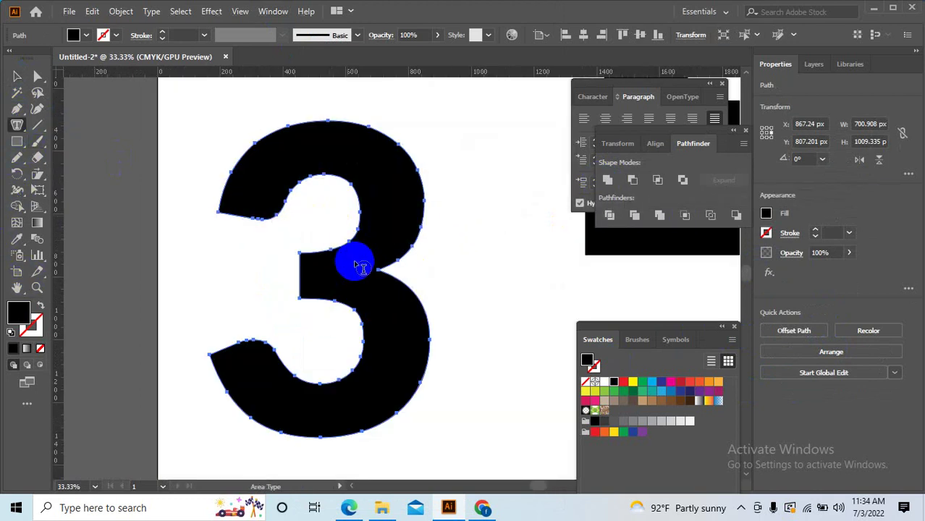
pyautogui.click(300, 255)
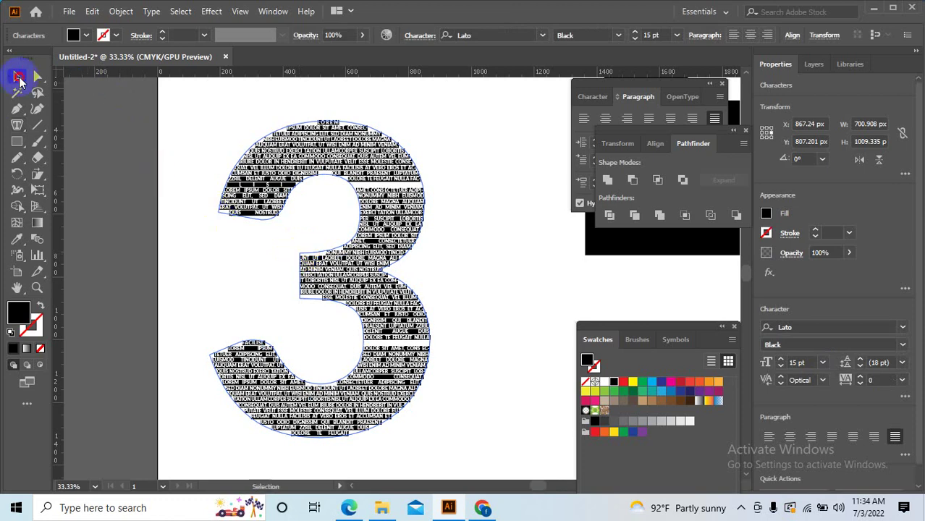
pyautogui.click(19, 80)
# Zoom out and attempt Area Type on the canvas, dismissing the non-compound path warnings.
pyautogui.click(132, 212)
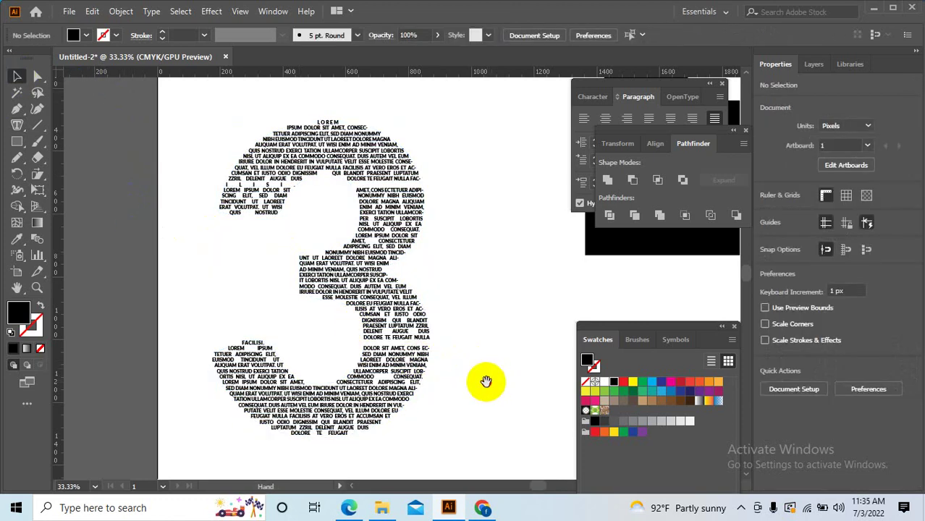
pyautogui.moveTo(486, 381); pyautogui.dragTo(402, 372)
pyautogui.hotkey('ctrl', '-')
pyautogui.hotkey('ctrl', '-')
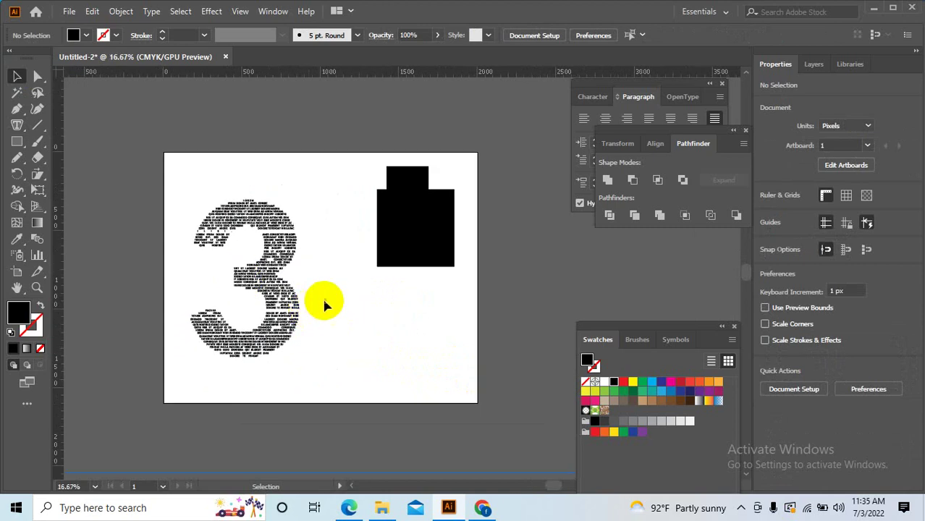
pyautogui.click(13, 126)
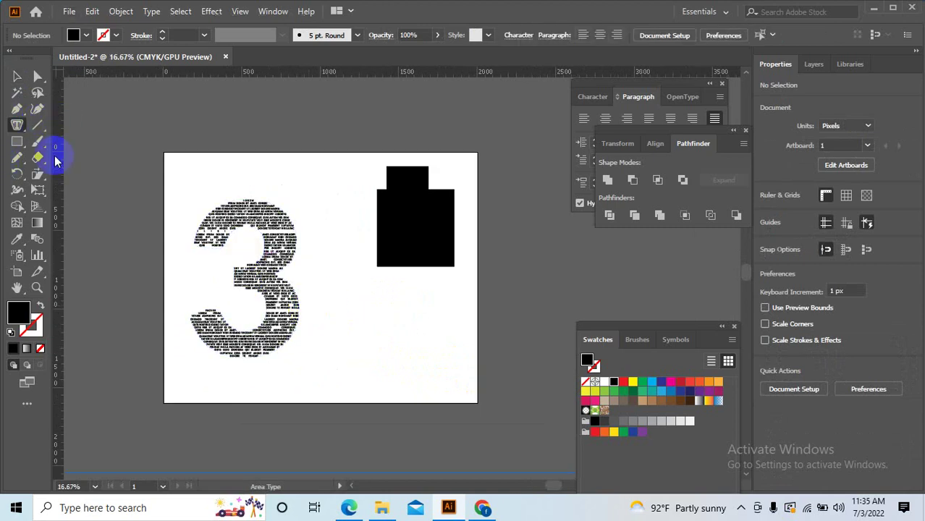
pyautogui.scroll(2, 293, 293)
pyautogui.click(361, 312)
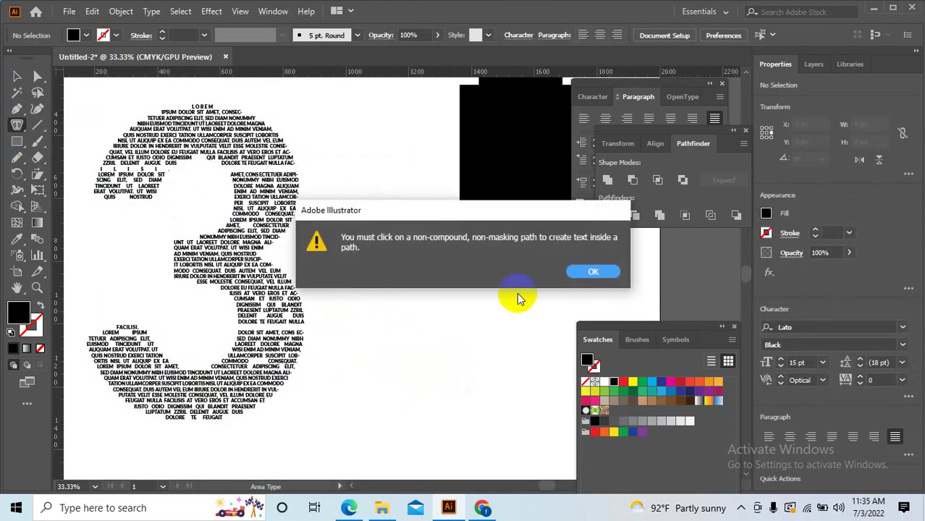
pyautogui.click(602, 272)
pyautogui.click(438, 315)
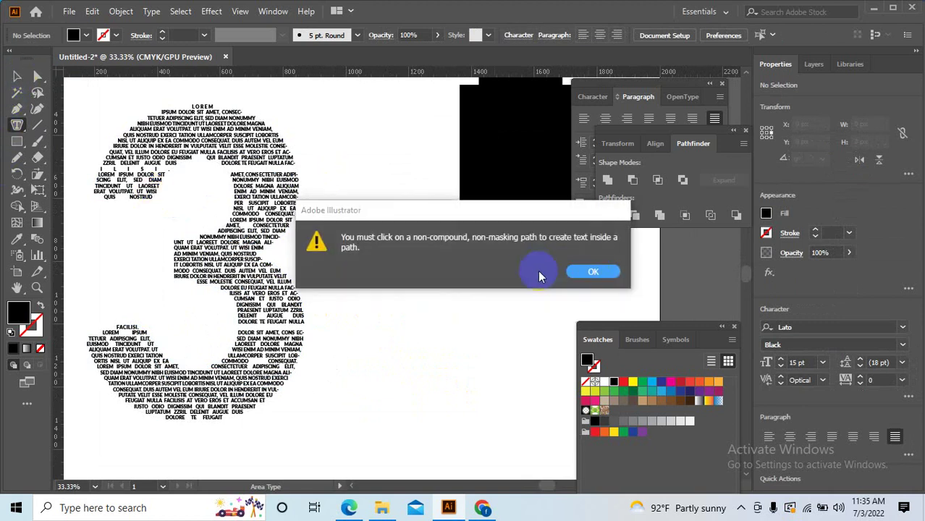
pyautogui.click(591, 272)
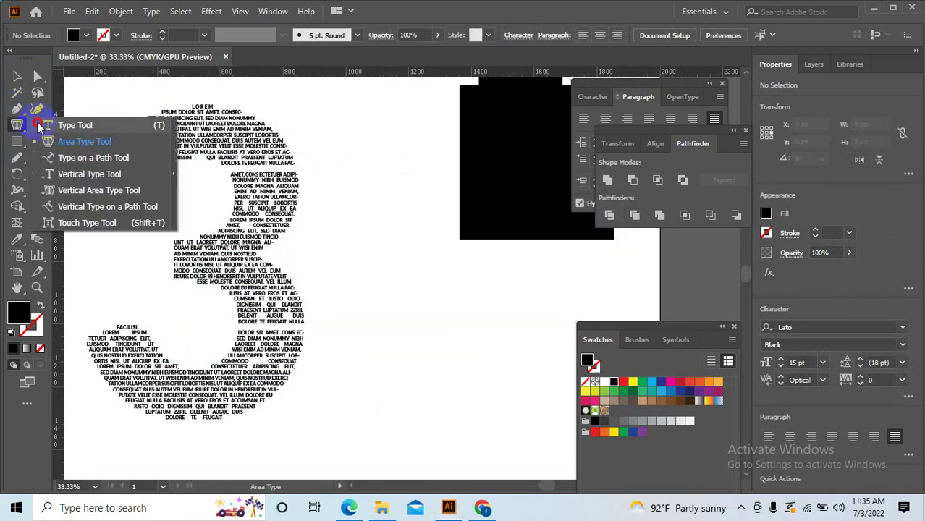
# Add and delete a point text placeholder, then drag the large D into position.
pyautogui.moveTo(18, 123); pyautogui.dragTo(79, 68)
pyautogui.click(435, 332)
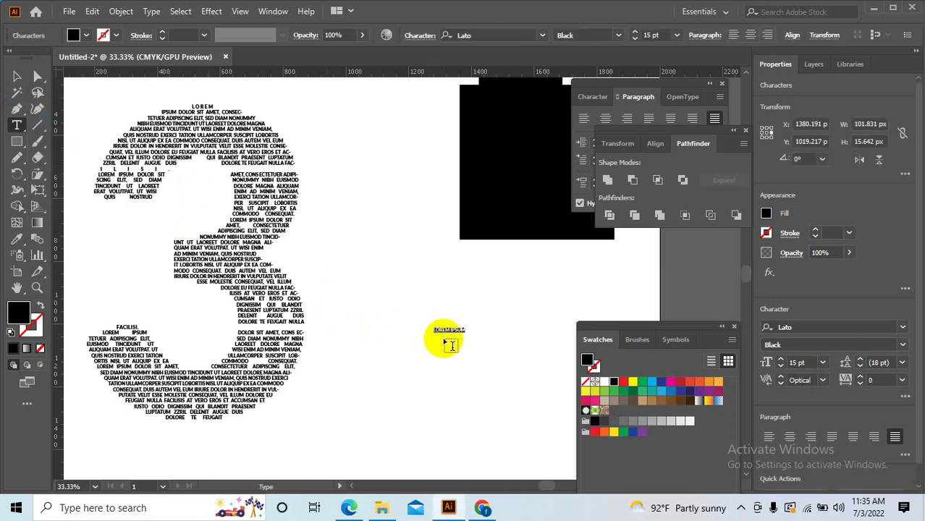
pyautogui.press('BackSpace')
pyautogui.click(15, 75)
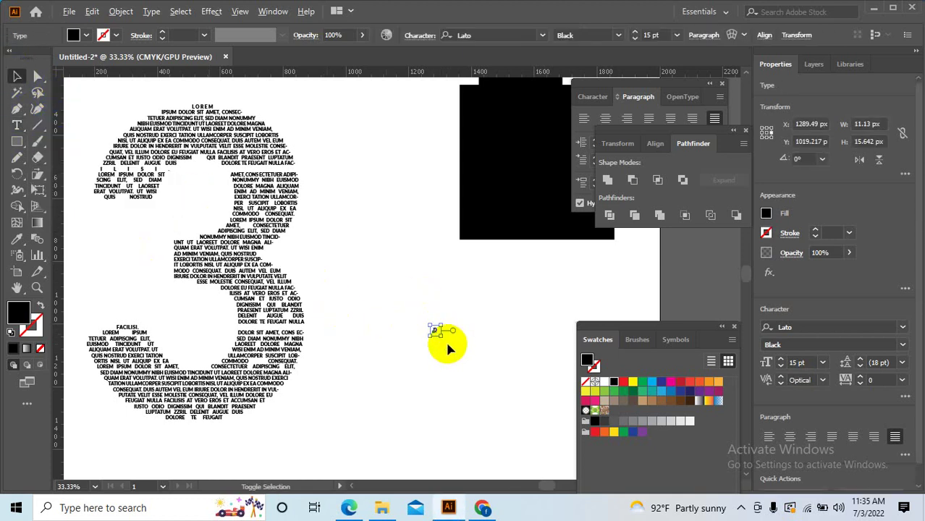
pyautogui.moveTo(442, 337)
pyautogui.mouseDown()
pyautogui.moveTo(491, 397)
pyautogui.moveTo(358, 317)
pyautogui.mouseUp()
pyautogui.moveTo(333, 245)
pyautogui.mouseDown()
pyautogui.moveTo(438, 318)
pyautogui.moveTo(512, 395)
pyautogui.mouseUp()
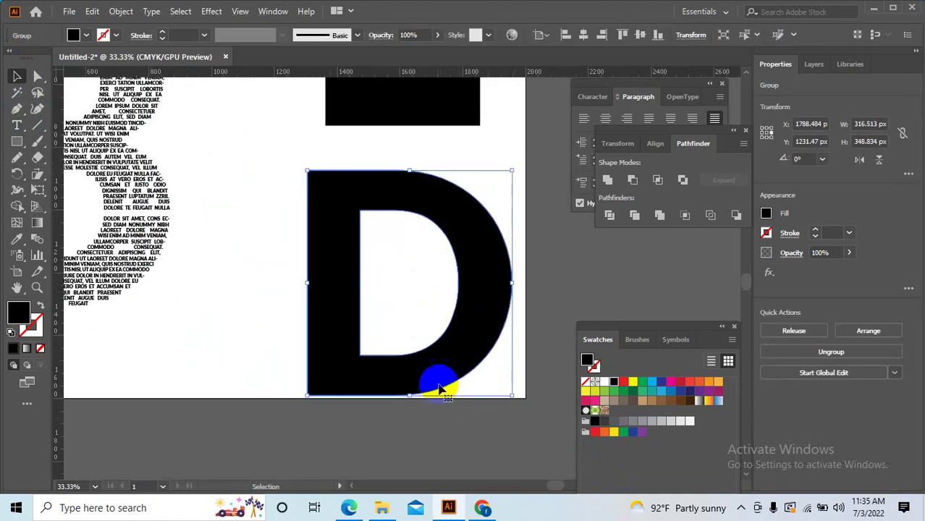
pyautogui.moveTo(440, 389); pyautogui.dragTo(438, 377)
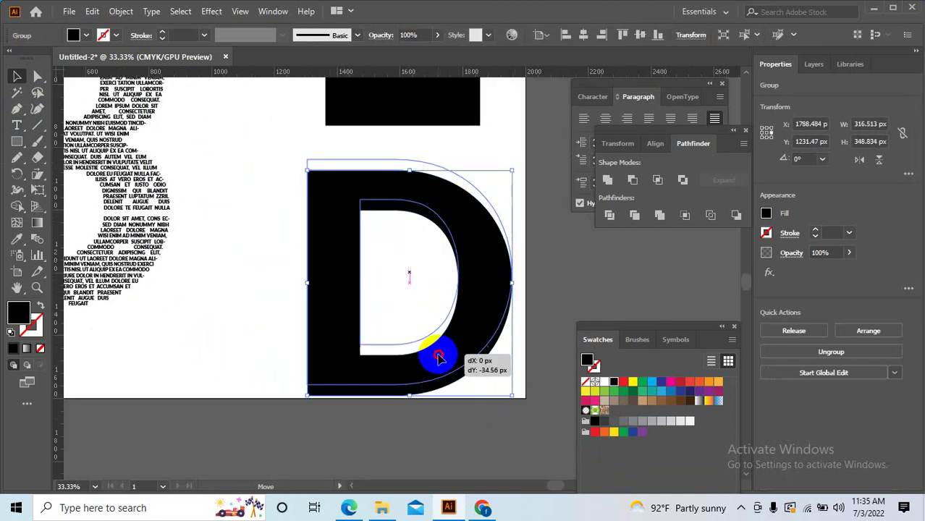
pyautogui.click(18, 125)
pyautogui.click(396, 161)
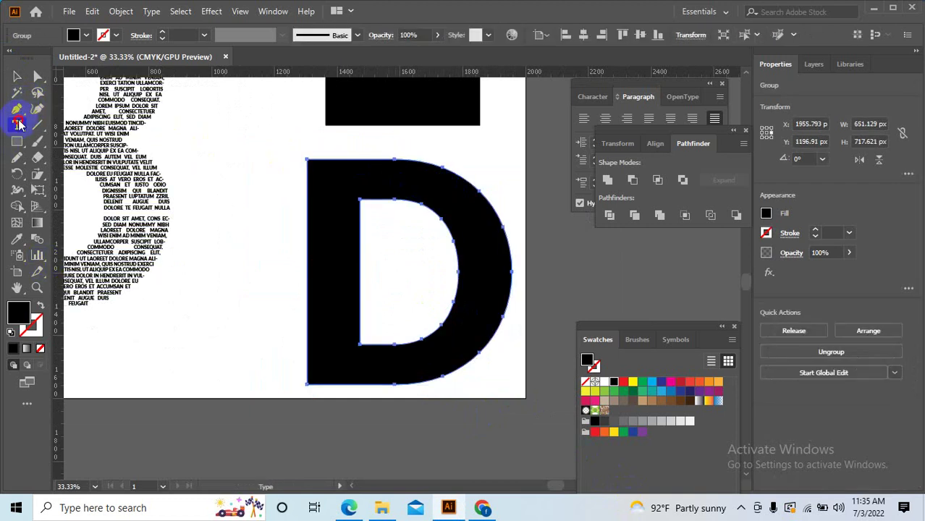
pyautogui.click(61, 139)
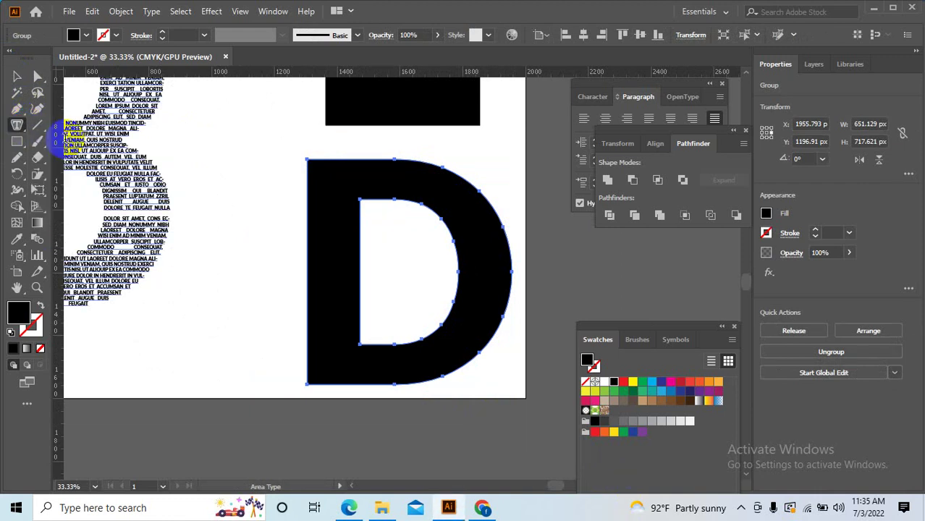
pyautogui.click(15, 77)
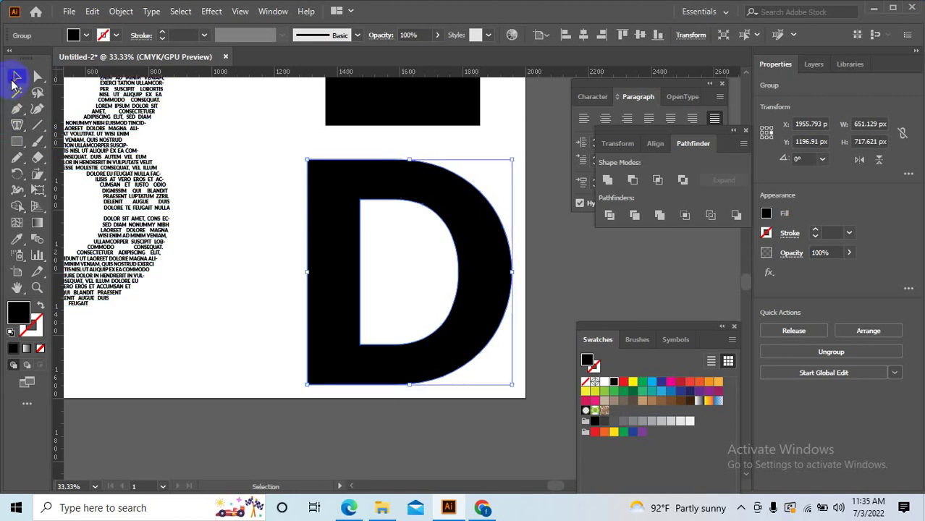
pyautogui.click(17, 141)
pyautogui.moveTo(261, 149); pyautogui.dragTo(527, 395)
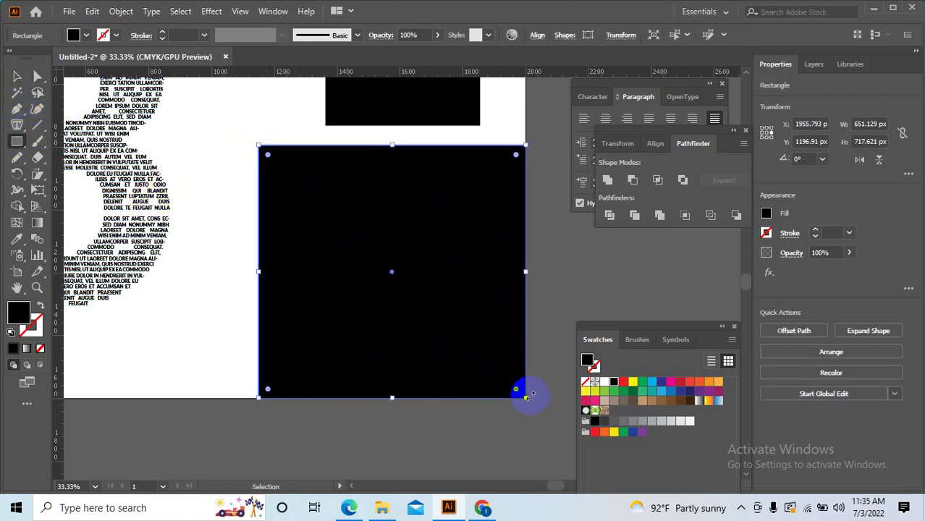
pyautogui.click(605, 383)
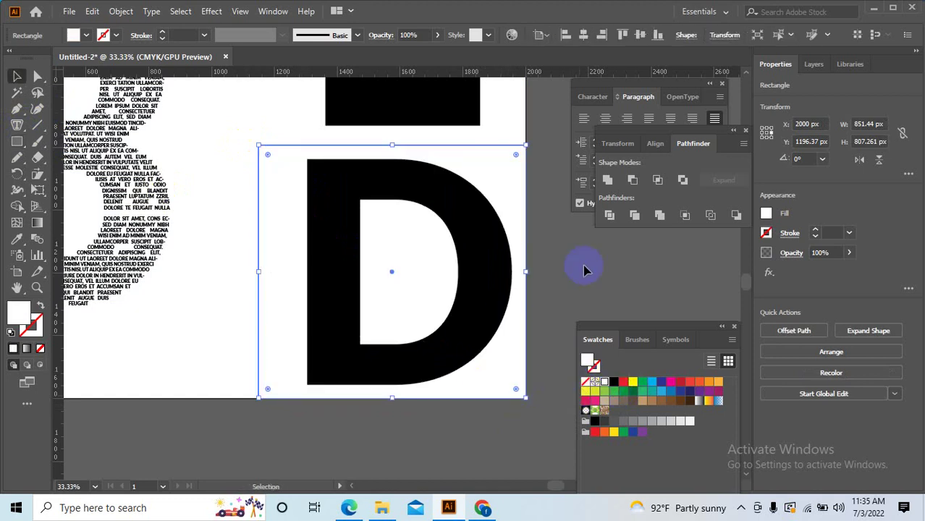
pyautogui.click(624, 382)
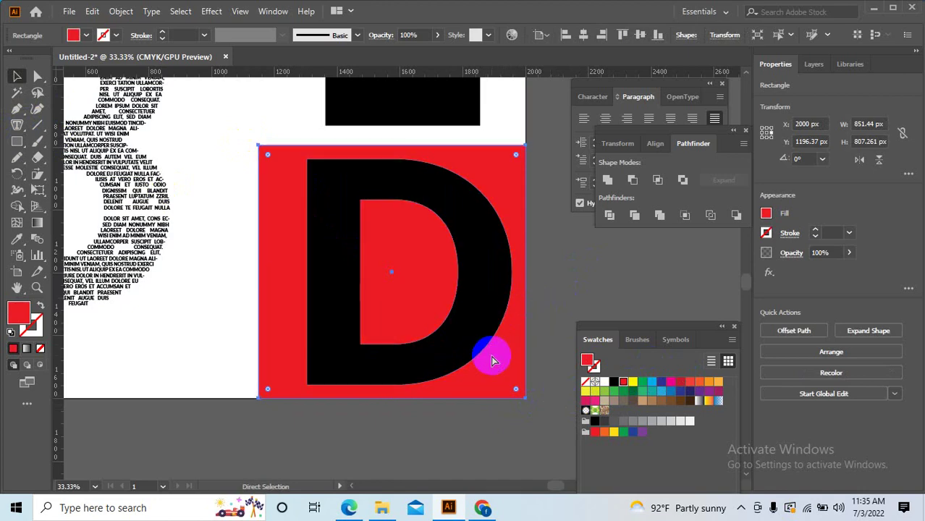
pyautogui.hotkey('ctrl', 'shift', 'a')
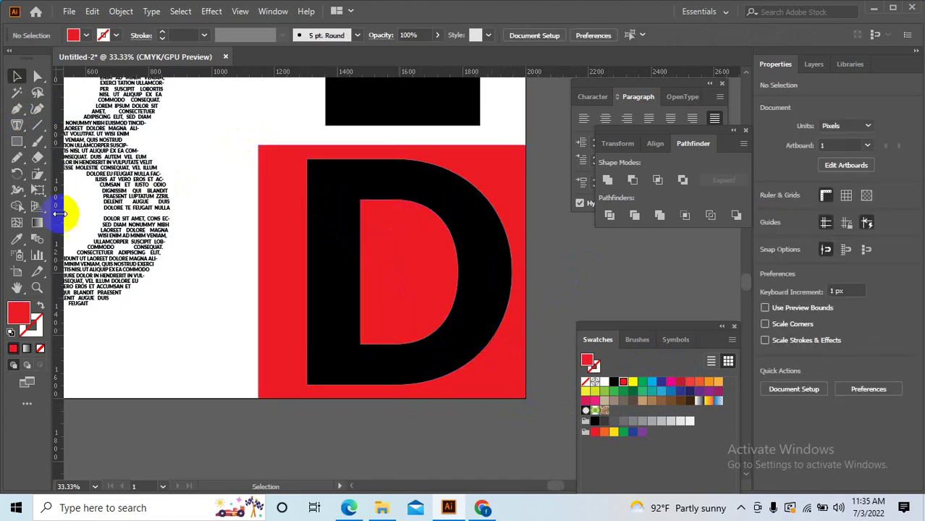
pyautogui.click(385, 194)
pyautogui.click(19, 124)
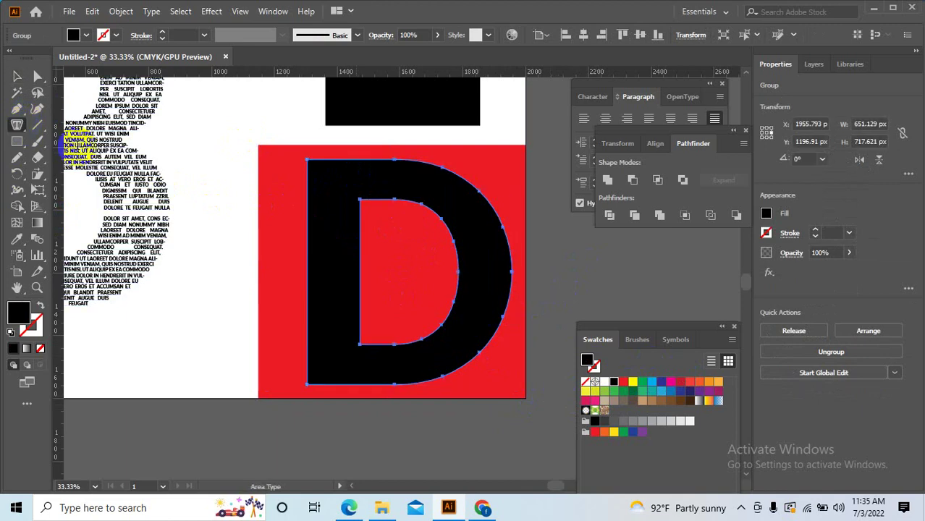
pyautogui.click(395, 249)
pyautogui.click(591, 272)
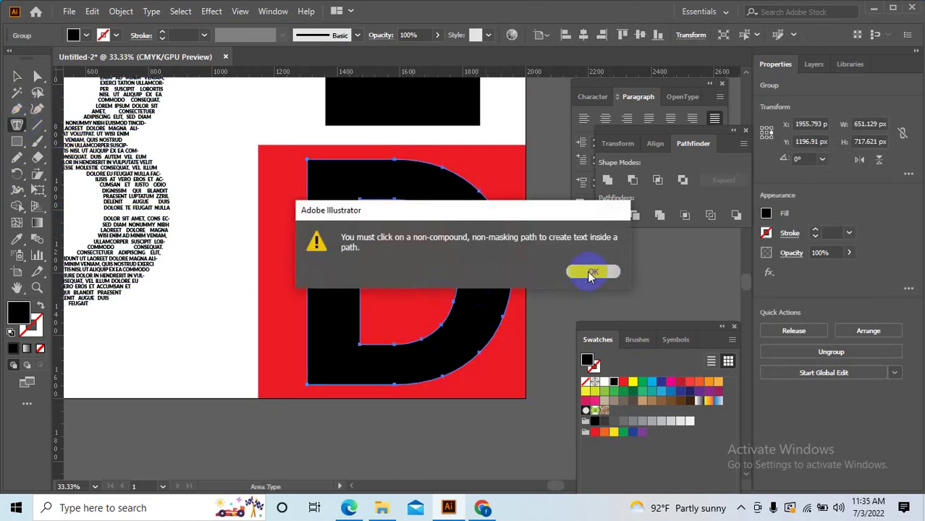
pyautogui.click(403, 167)
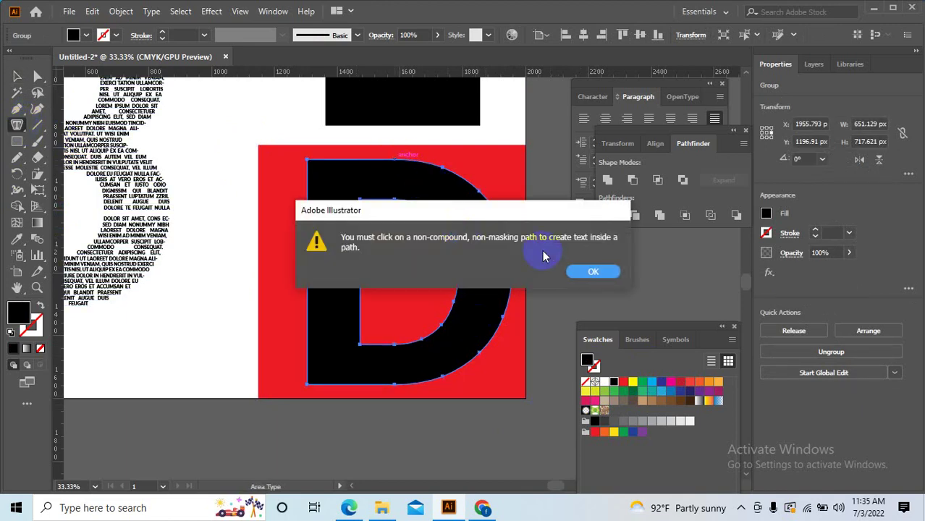
pyautogui.click(595, 269)
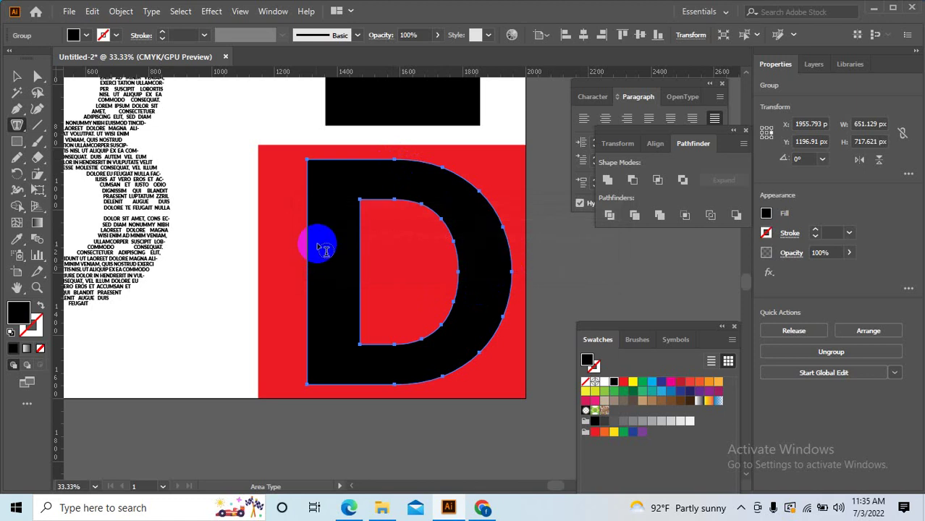
pyautogui.click(400, 205)
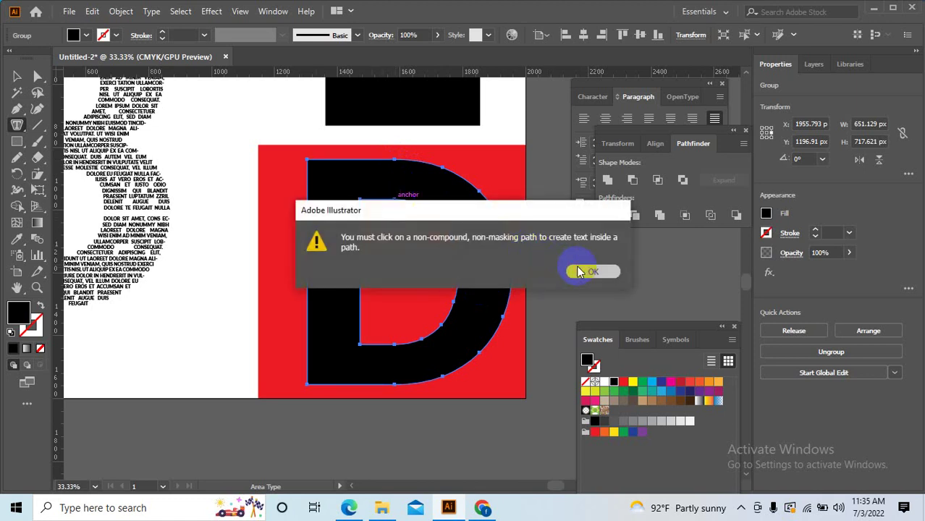
pyautogui.click(579, 271)
pyautogui.click(366, 203)
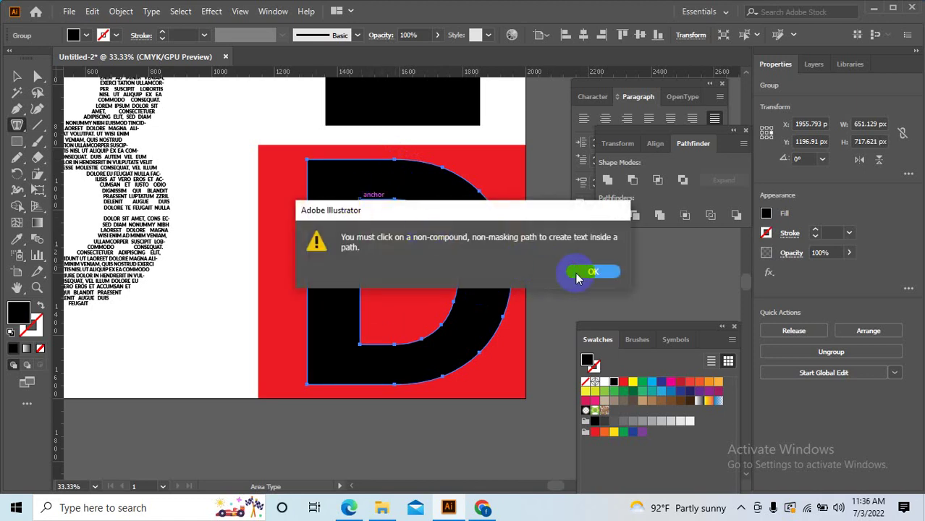
pyautogui.click(582, 270)
pyautogui.click(365, 351)
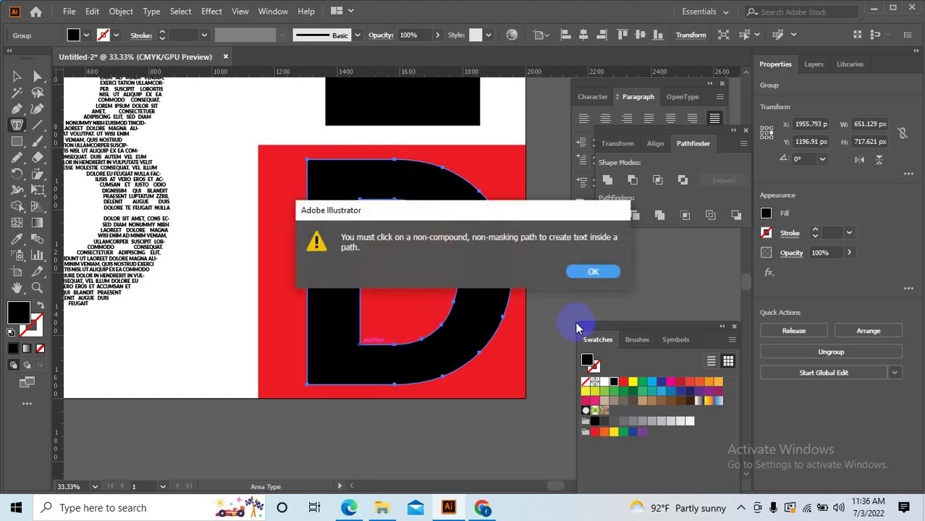
pyautogui.click(592, 278)
pyautogui.click(392, 348)
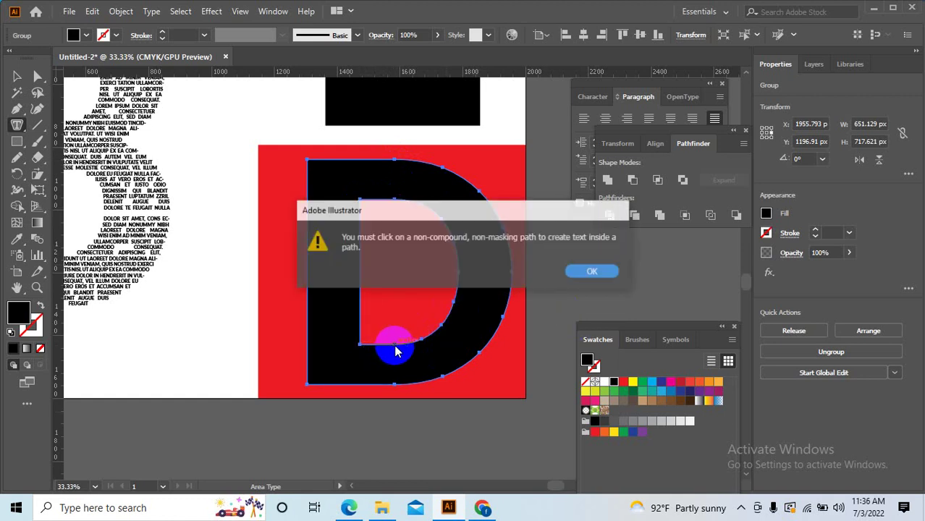
pyautogui.click(593, 272)
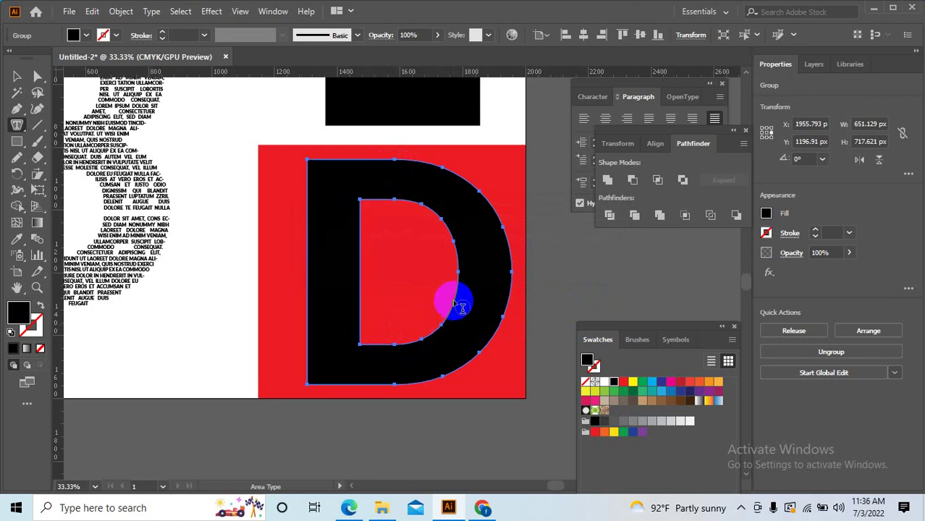
pyautogui.click(456, 307)
pyautogui.click(592, 272)
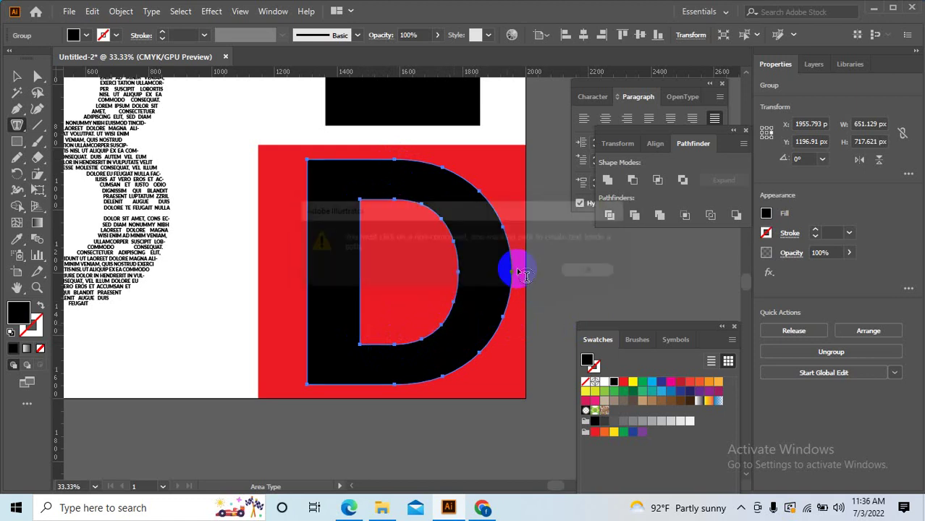
pyautogui.click(516, 276)
pyautogui.click(593, 272)
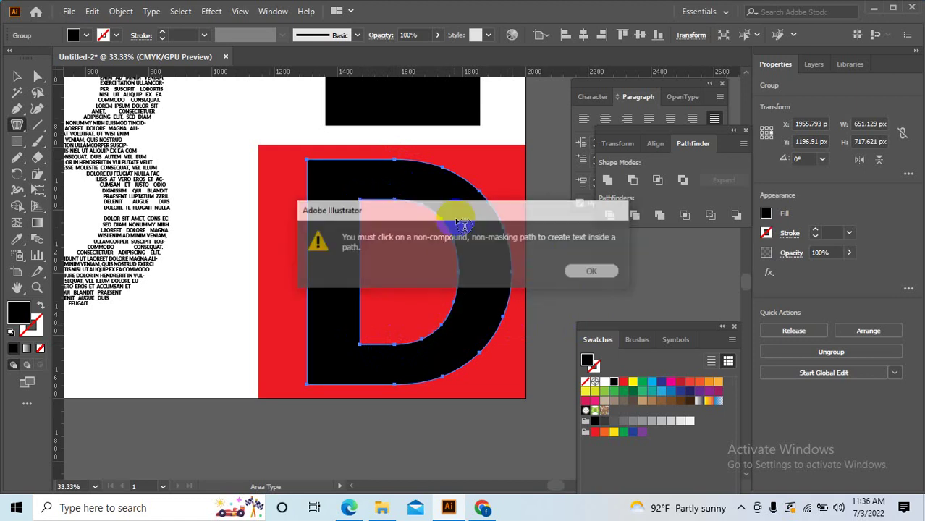
pyautogui.click(513, 233)
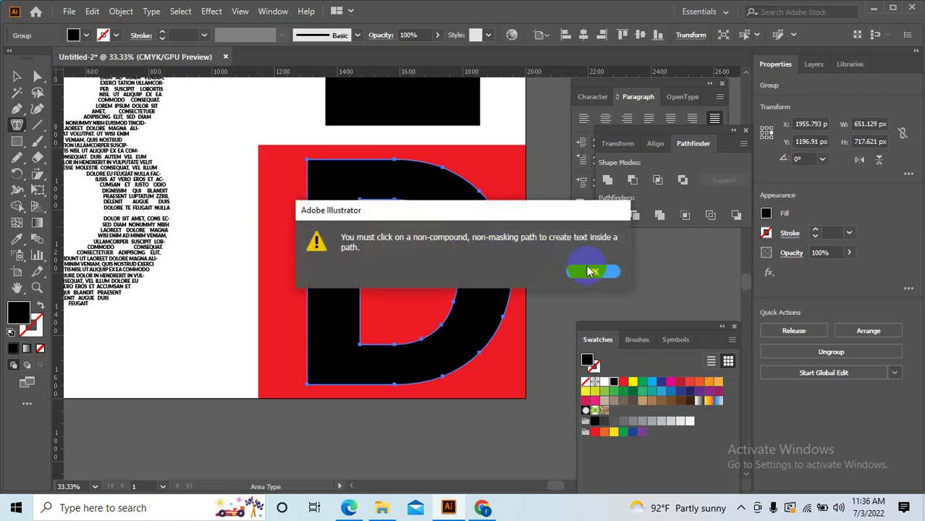
pyautogui.click(592, 270)
pyautogui.click(480, 196)
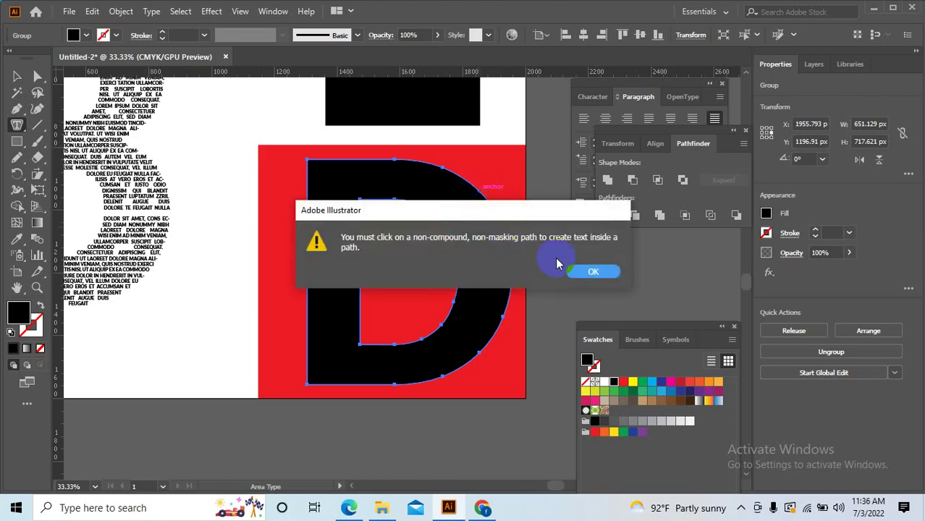
pyautogui.click(581, 272)
pyautogui.press('v')
pyautogui.hotkey('ctrl', '-')
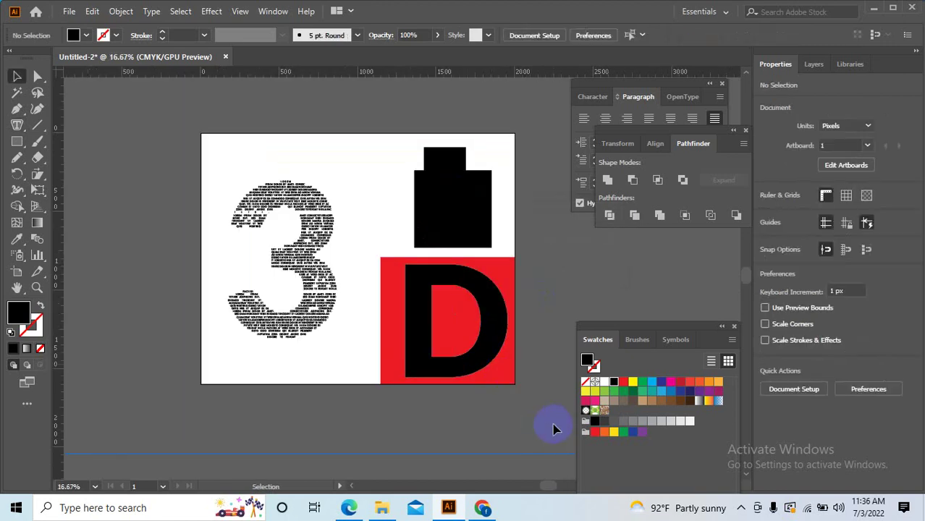
# Select and delete the black D group and red square, then zoom out to fit the artboard.
pyautogui.click(448, 330)
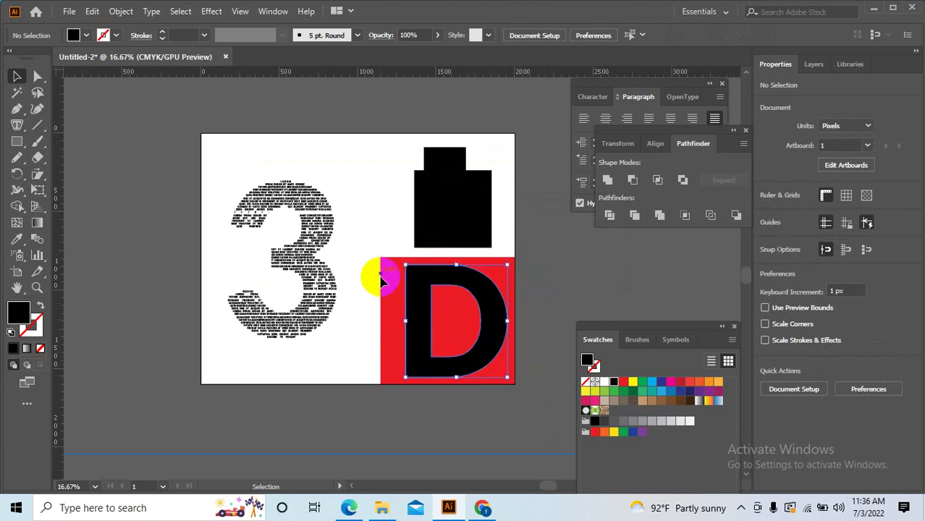
pyautogui.keyDown('shift'); pyautogui.click(444, 320); pyautogui.keyUp('shift')
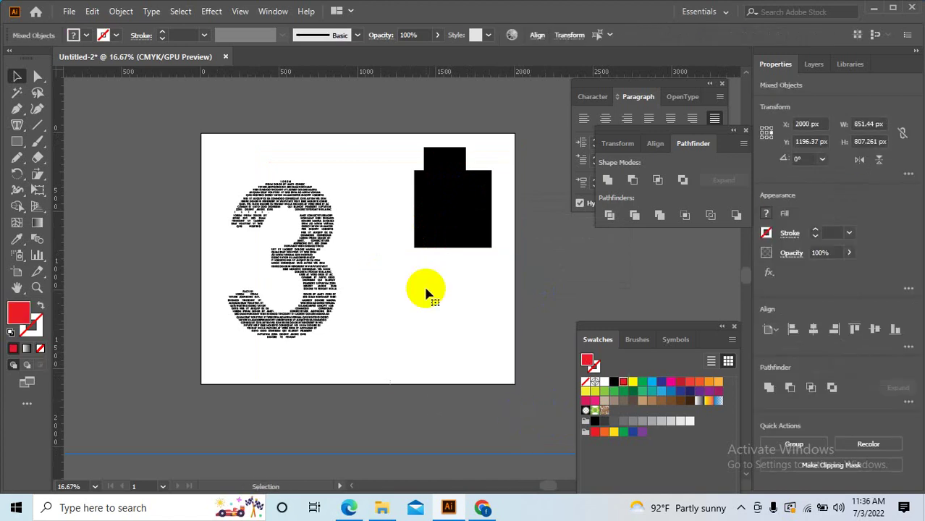
pyautogui.click(427, 293)
pyautogui.scroll(2, 413, 293)
pyautogui.scroll(1, 508, 302)
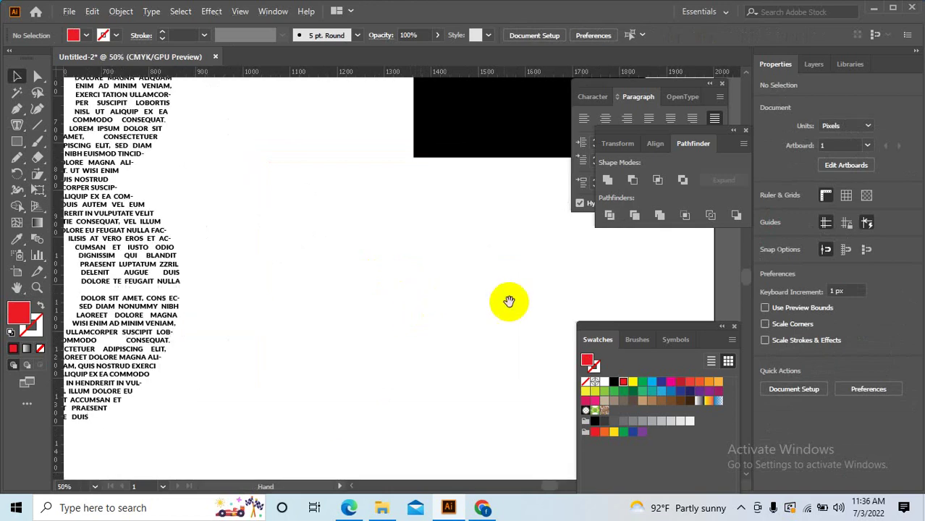
pyautogui.scroll(-1, 435, 257)
pyautogui.scroll(-2, 445, 250)
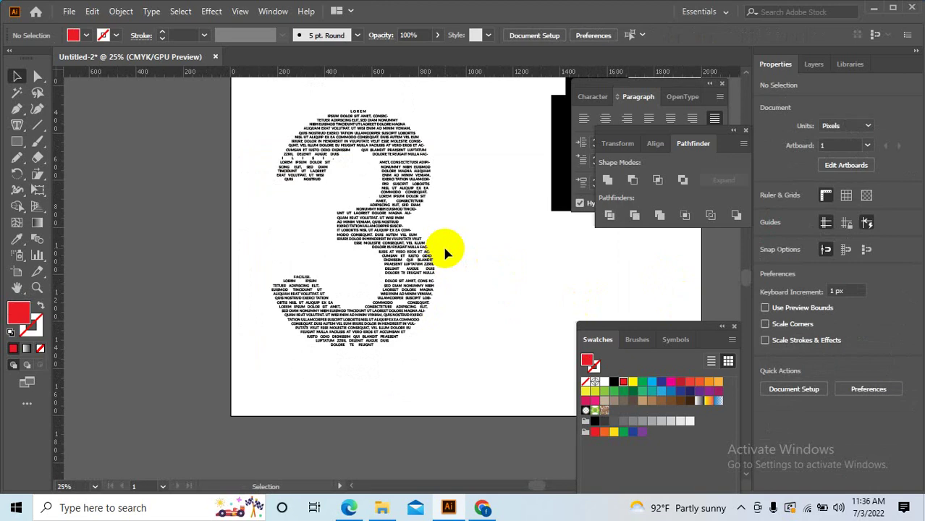
pyautogui.scroll(-1, 444, 250)
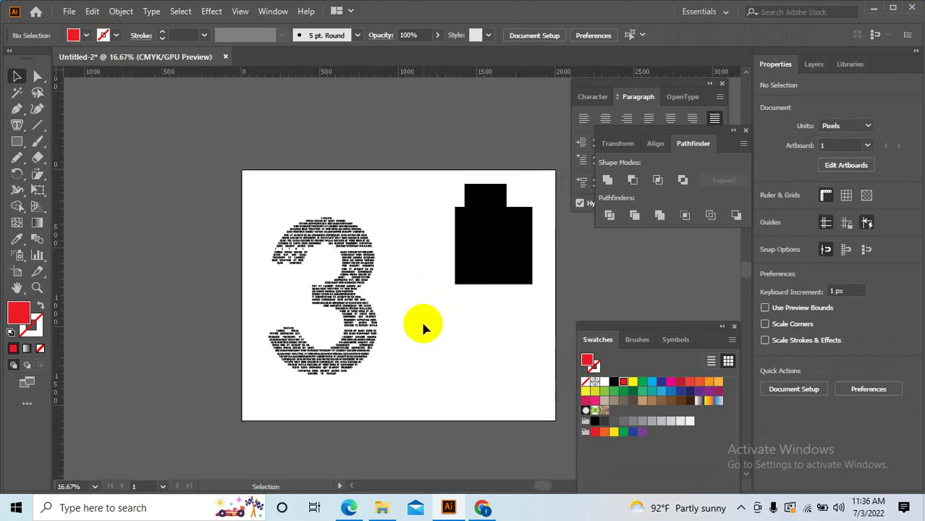
# Duplicate the text-filled 3 to the left and rotate the copy.
pyautogui.moveTo(307, 326); pyautogui.dragTo(420, 302)
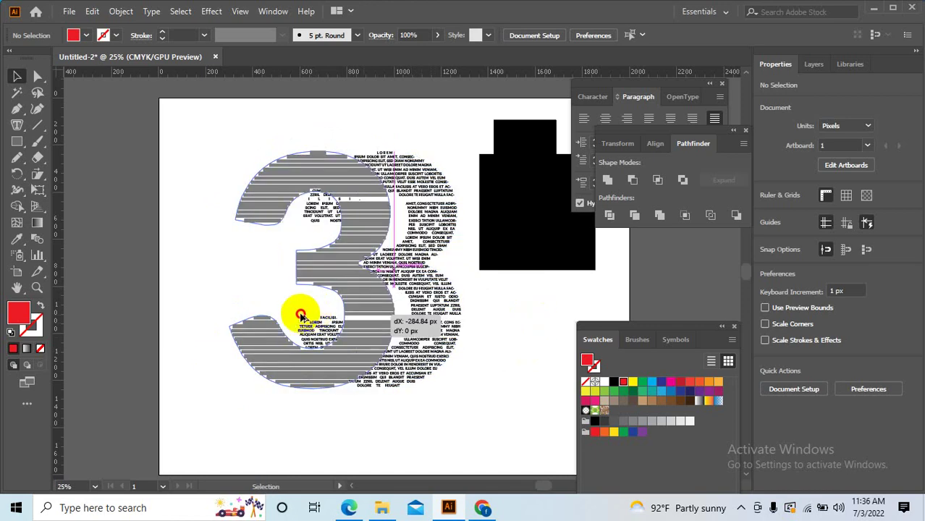
pyautogui.moveTo(534, 320)
pyautogui.mouseDown()
pyautogui.moveTo(307, 175)
pyautogui.moveTo(327, 152)
pyautogui.mouseUp()
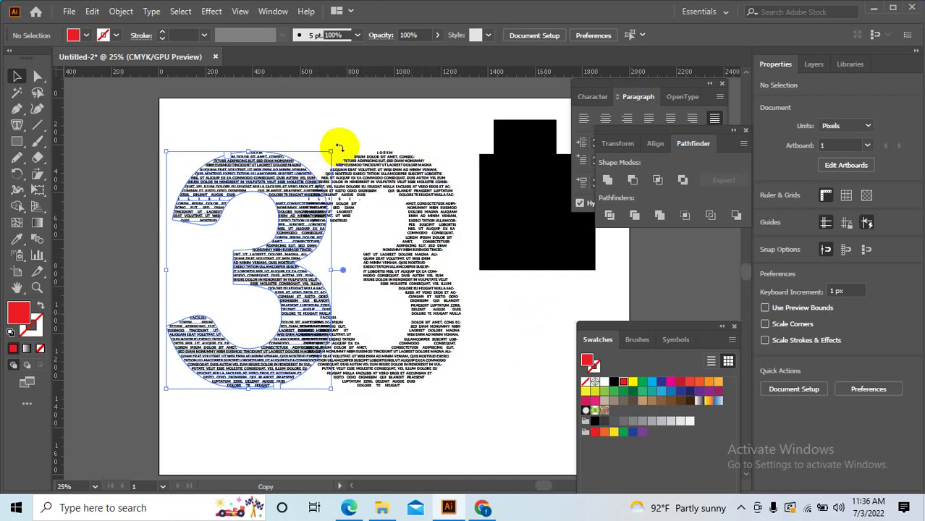
pyautogui.moveTo(287, 423); pyautogui.dragTo(328, 290)
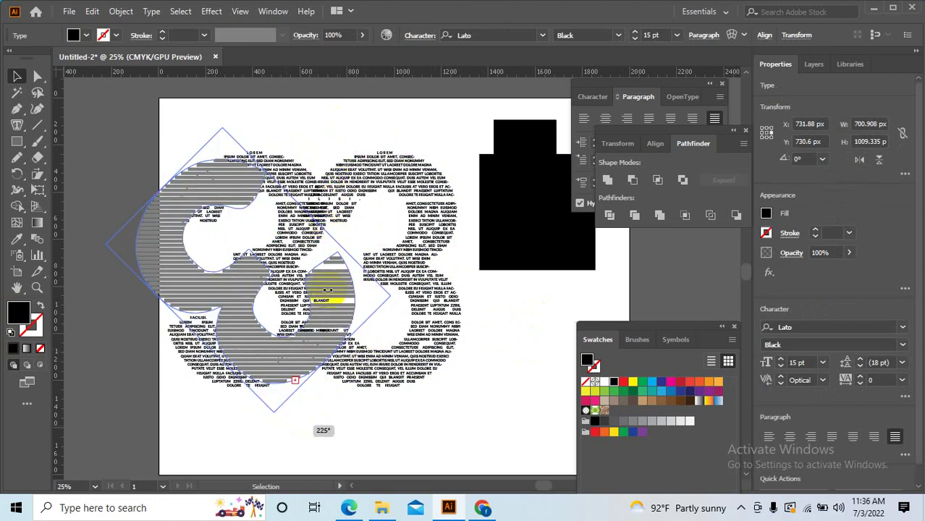
pyautogui.click(413, 426)
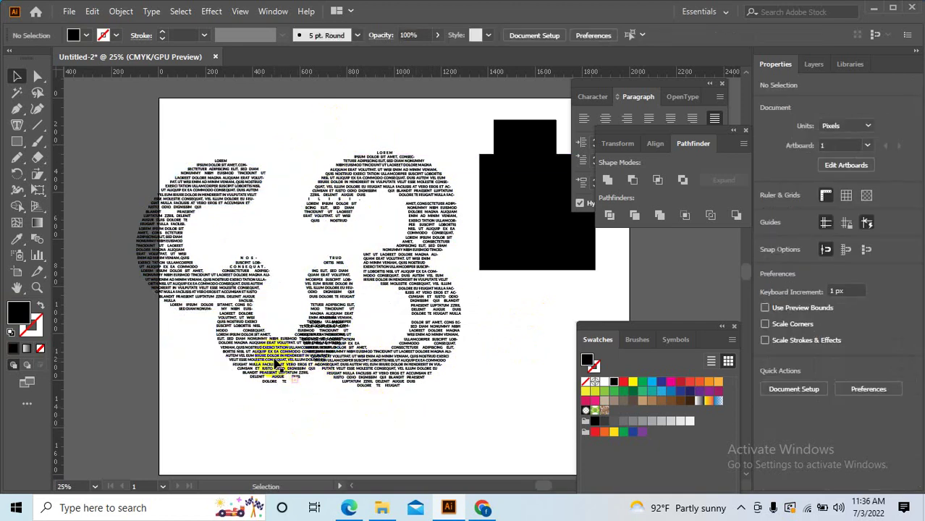
# Reposition the rotated 3 copy, rotate it to about 222°, and marquee-select the text artwork.
pyautogui.moveTo(276, 356)
pyautogui.mouseDown()
pyautogui.moveTo(377, 421)
pyautogui.moveTo(382, 443)
pyautogui.mouseUp()
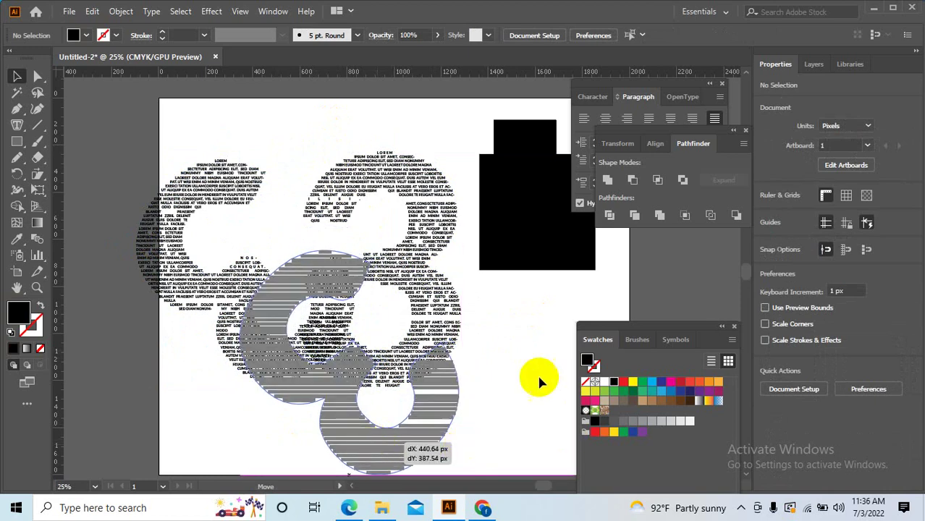
pyautogui.moveTo(457, 346); pyautogui.dragTo(422, 335)
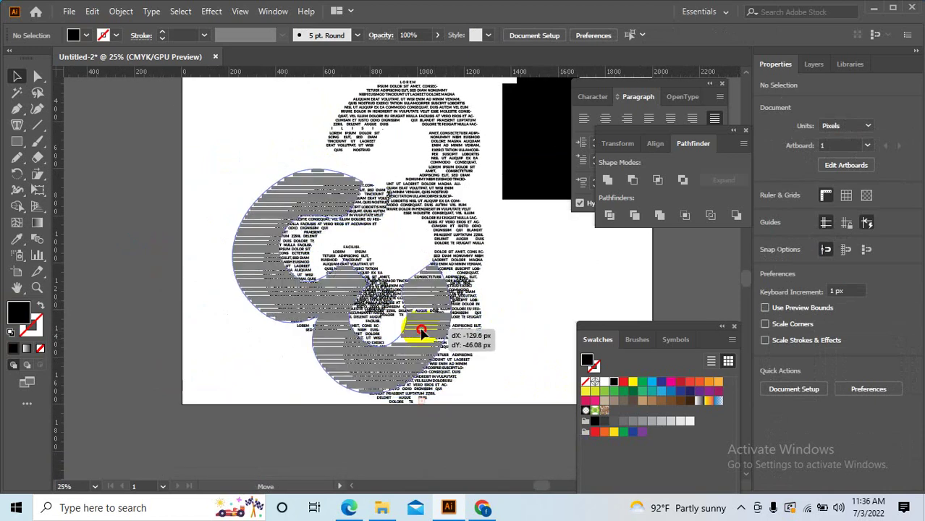
pyautogui.moveTo(449, 391); pyautogui.dragTo(450, 390)
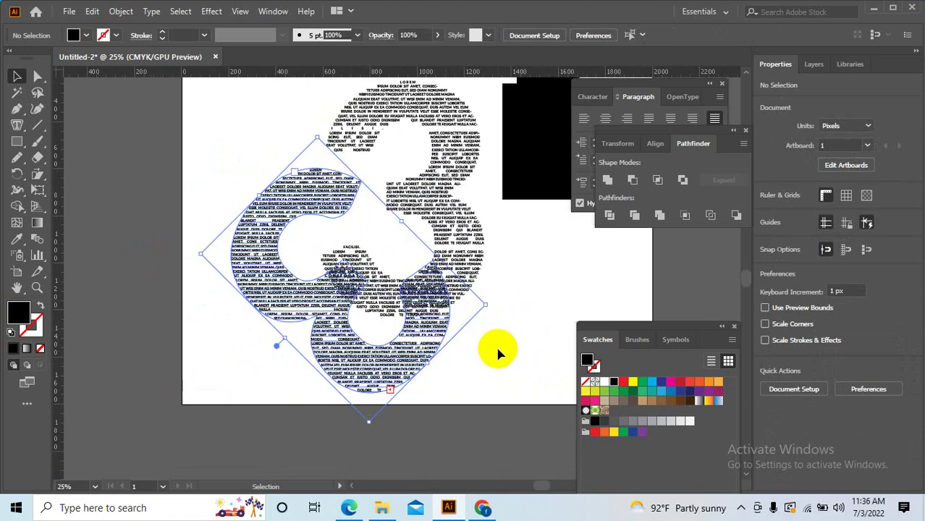
pyautogui.click(400, 350)
pyautogui.moveTo(400, 351); pyautogui.dragTo(388, 381)
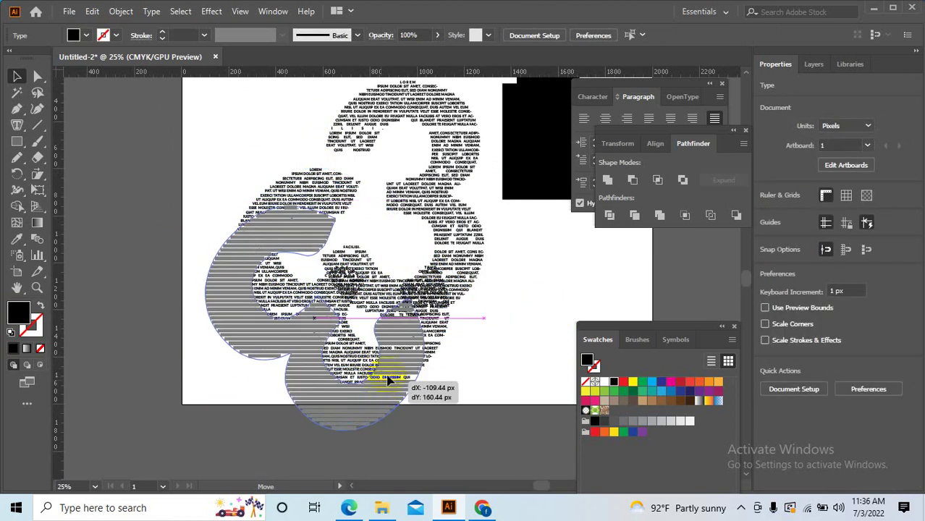
pyautogui.moveTo(443, 427); pyautogui.dragTo(429, 438)
pyautogui.moveTo(467, 347)
pyautogui.mouseDown()
pyautogui.moveTo(455, 400)
pyautogui.moveTo(416, 390)
pyautogui.moveTo(368, 320)
pyautogui.moveTo(481, 360)
pyautogui.mouseUp()
pyautogui.click(451, 326)
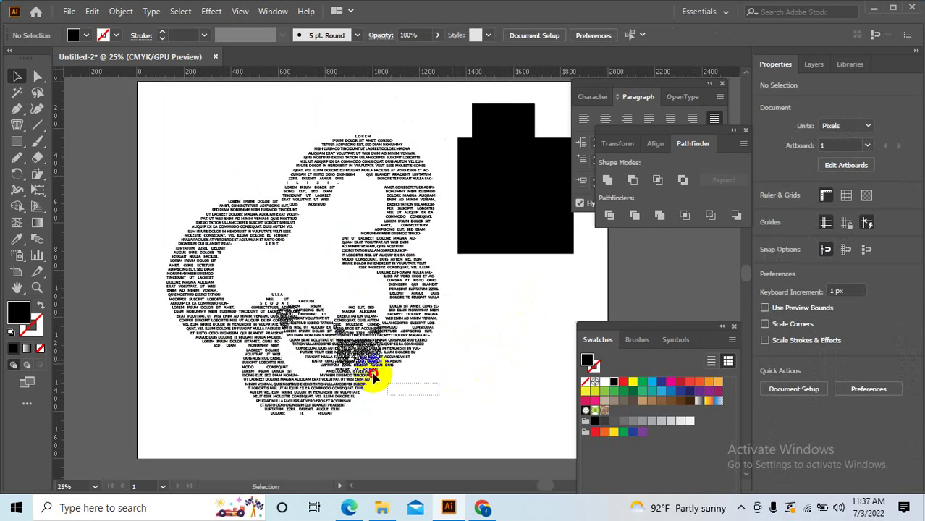
pyautogui.moveTo(444, 395); pyautogui.dragTo(328, 312)
# Delete the selected text artwork from the artboard.
pyautogui.press('Delete')
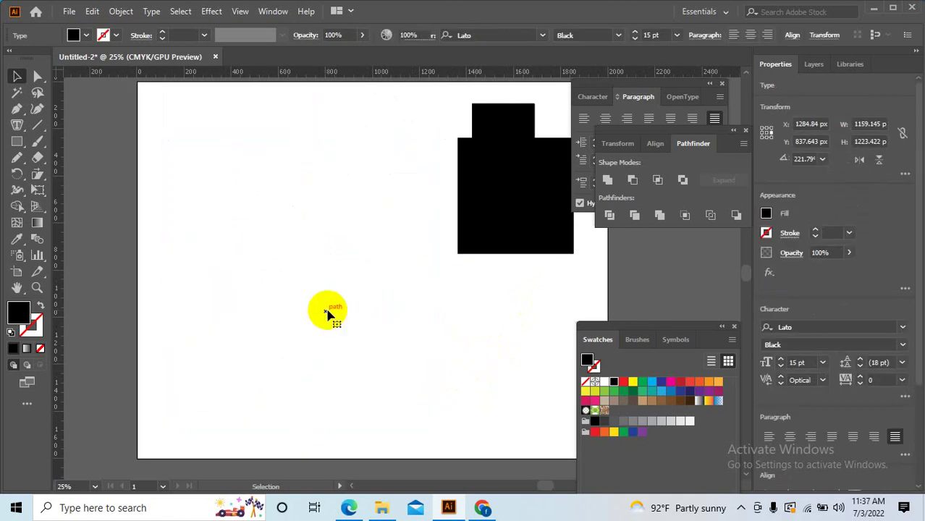
pyautogui.scroll(2, 354, 326)
pyautogui.hscroll(2, 420, 345)
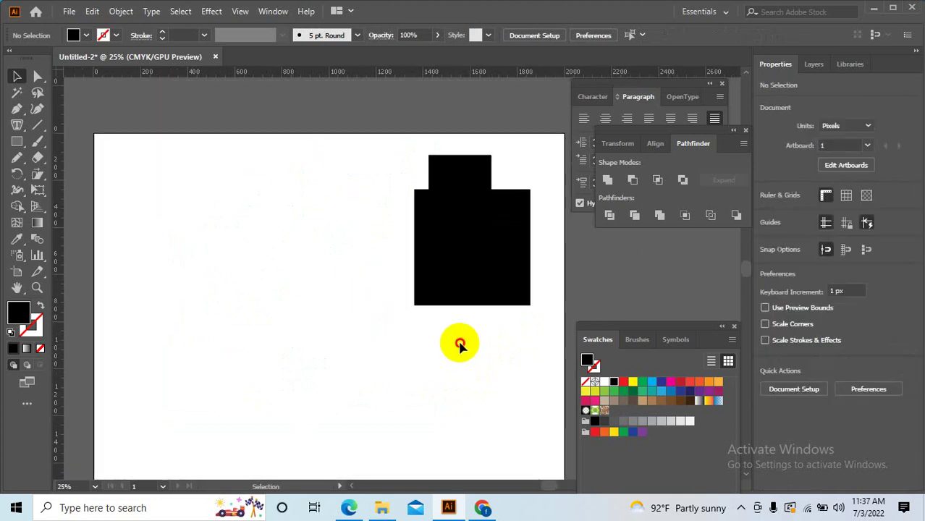
# Marquee-select both stacked black rectangles and delete them, clearing the artboard.
pyautogui.moveTo(458, 345); pyautogui.dragTo(364, 138)
pyautogui.press('Delete')
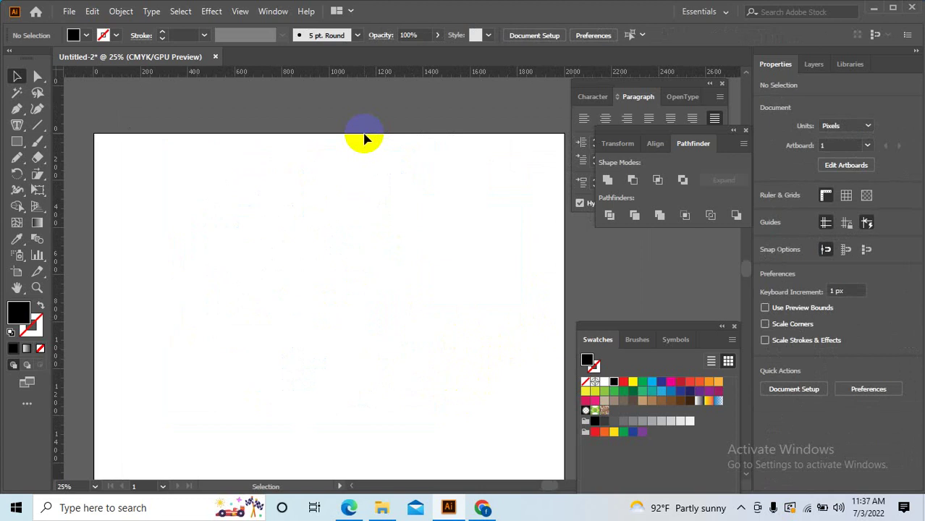
pyautogui.scroll(-1, 418, 237)
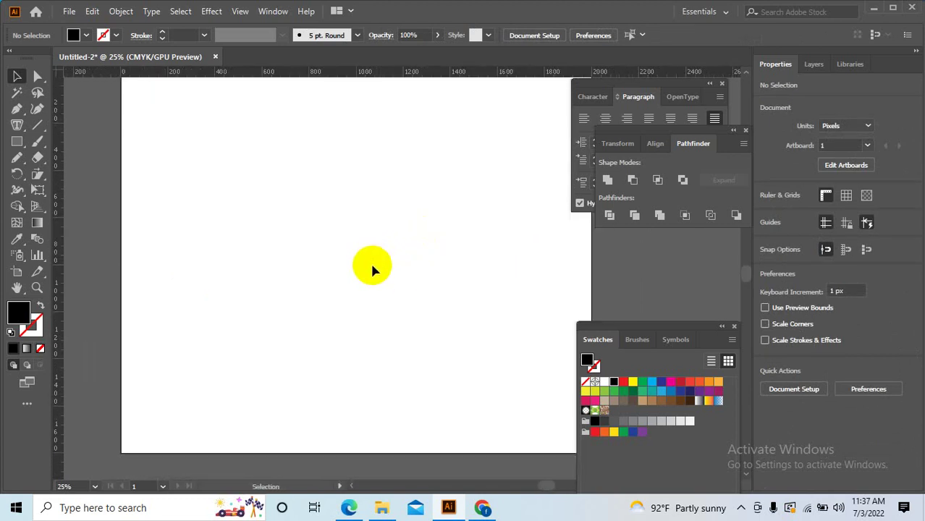
pyautogui.scroll(1, 367, 264)
pyautogui.hscroll(1, 381, 261)
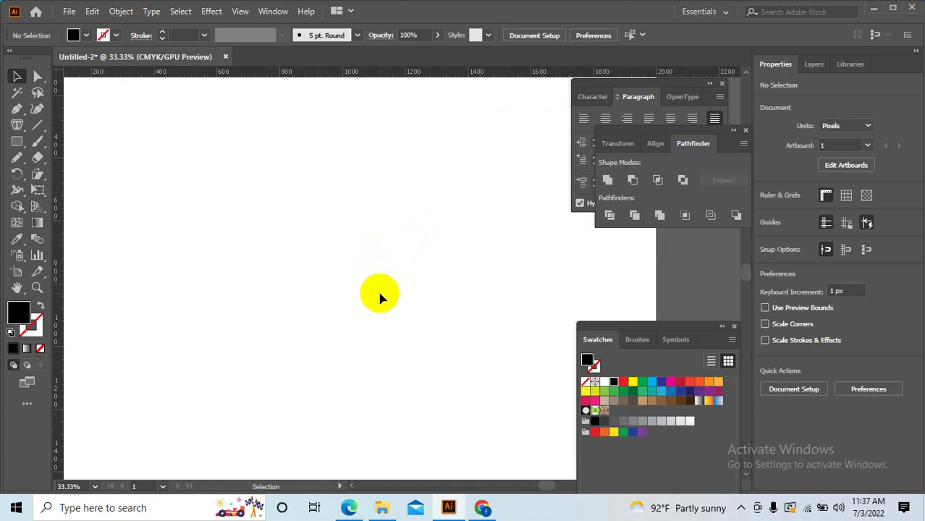
pyautogui.click(16, 125)
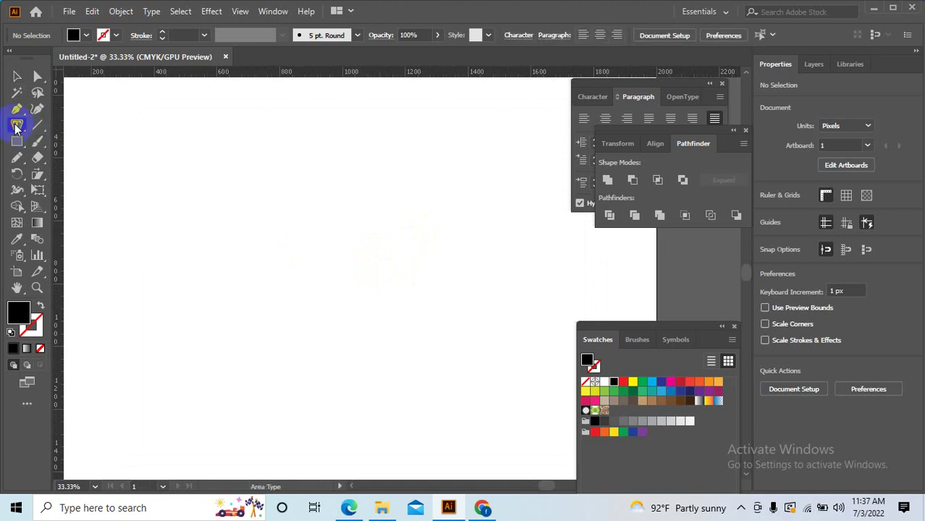
# Choose Type on a Path Tool from the Type tool flyout.
pyautogui.moveTo(16, 127); pyautogui.dragTo(121, 142)
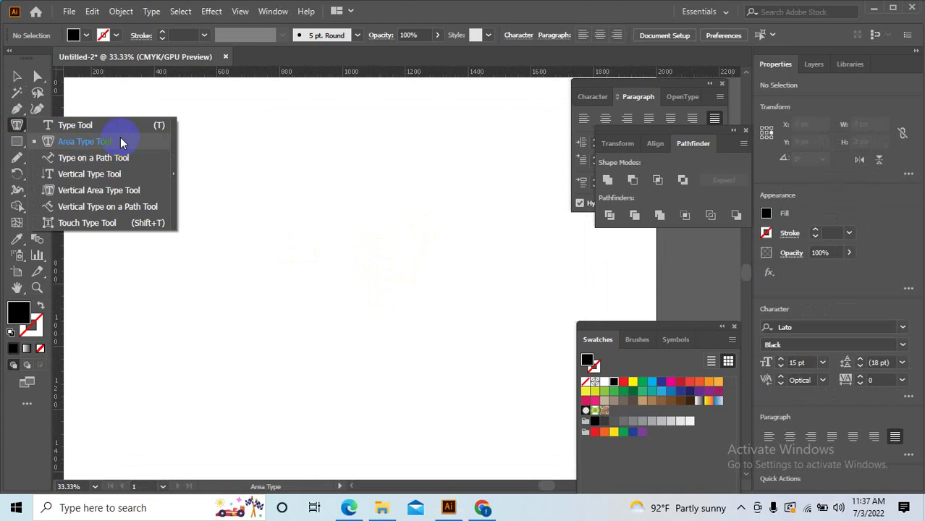
pyautogui.moveTo(120, 143)
pyautogui.mouseDown()
pyautogui.moveTo(64, 125)
pyautogui.moveTo(82, 160)
pyautogui.mouseUp()
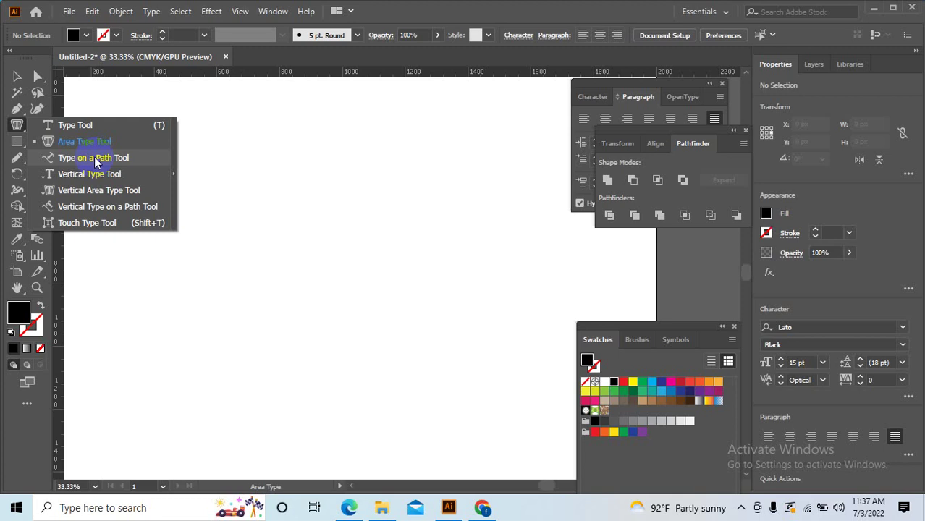
pyautogui.click(97, 159)
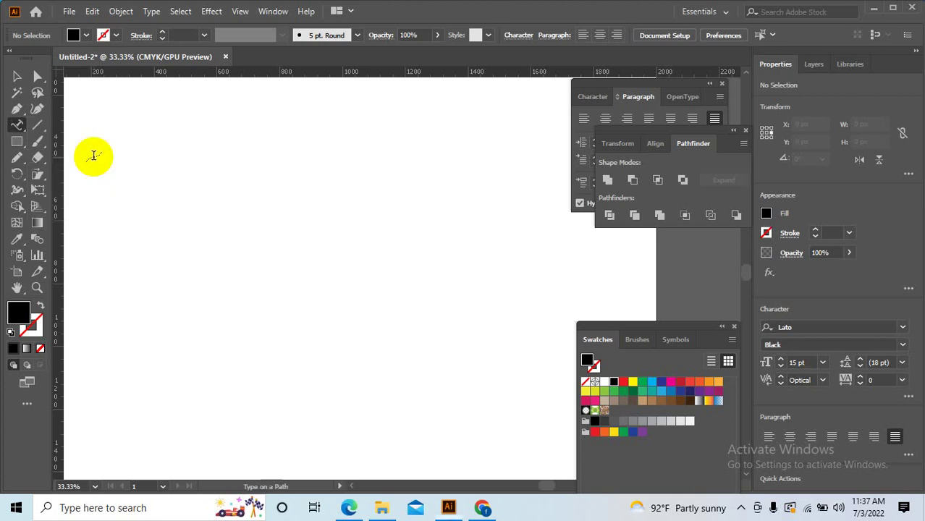
# Draw a large black circle with the Ellipse tool.
pyautogui.click(17, 142)
pyautogui.click(76, 175)
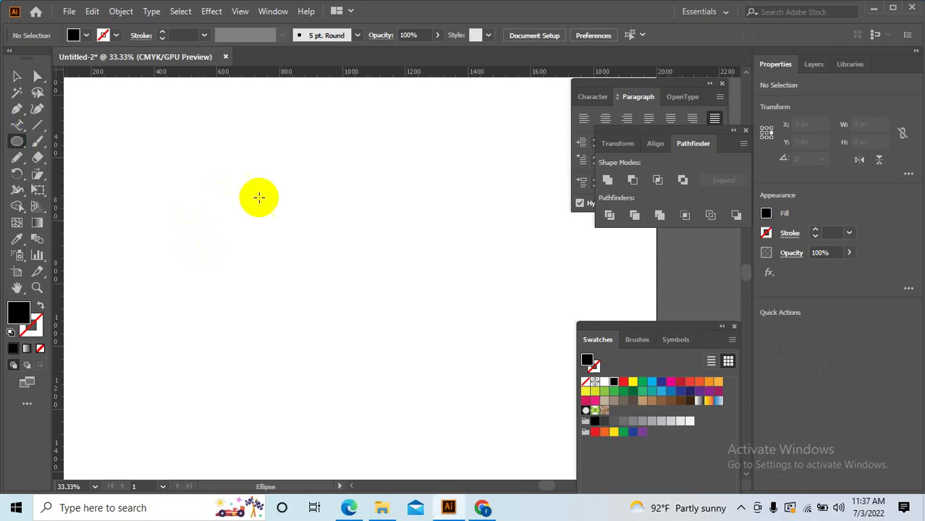
pyautogui.moveTo(262, 154); pyautogui.dragTo(456, 370)
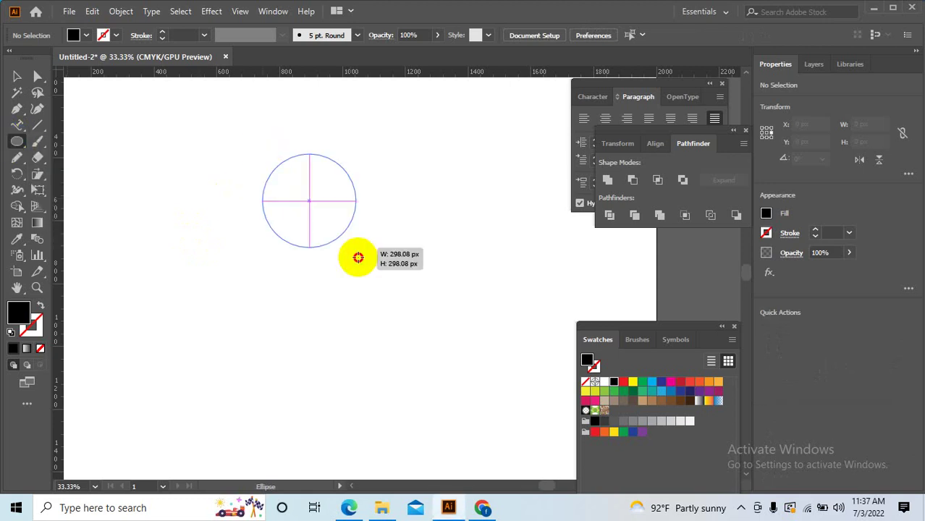
# Draw a black hexagon left of the circle and rotate it to stand on a point.
pyautogui.click(16, 149)
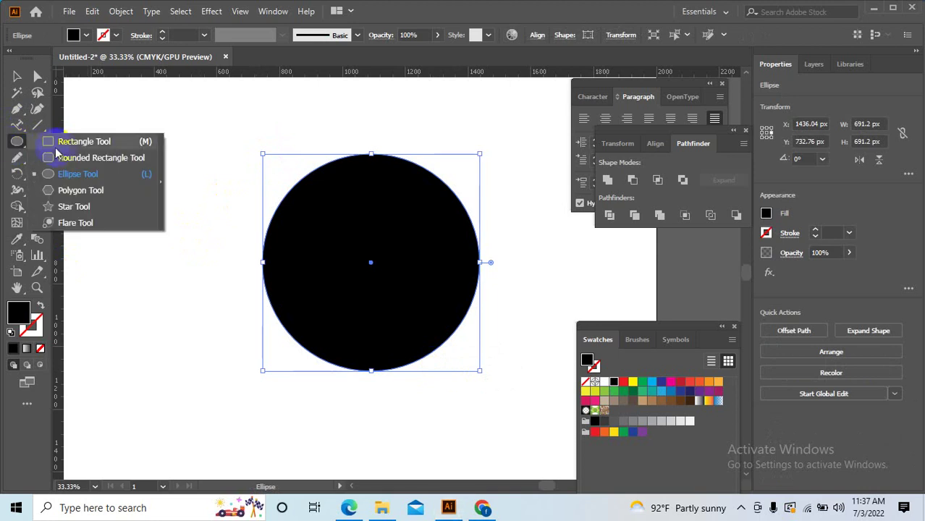
pyautogui.click(69, 190)
pyautogui.moveTo(274, 238); pyautogui.dragTo(309, 287)
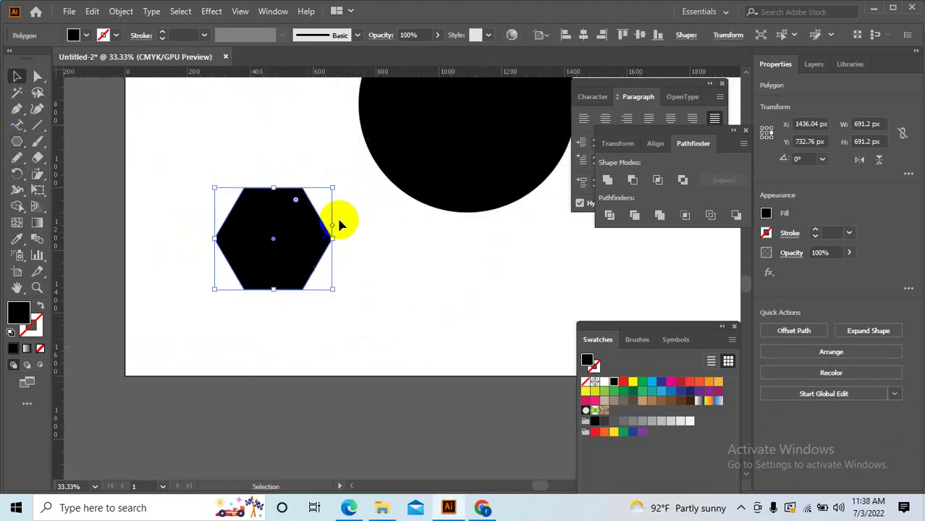
pyautogui.press('v')
pyautogui.moveTo(330, 182)
pyautogui.mouseDown()
pyautogui.moveTo(367, 306)
pyautogui.moveTo(341, 192)
pyautogui.moveTo(293, 283)
pyautogui.mouseUp()
pyautogui.click(330, 182)
pyautogui.scroll(1, 330, 182)
pyautogui.scroll(-1, 293, 284)
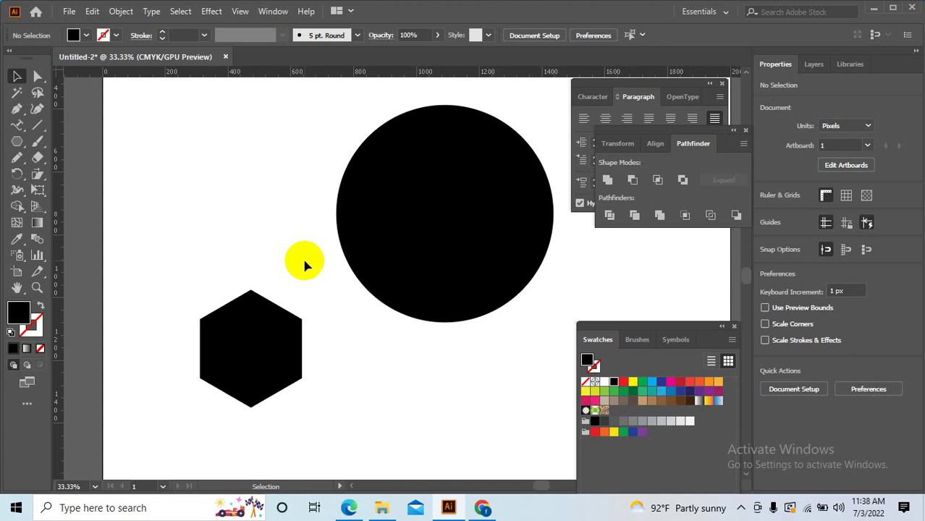
pyautogui.click(264, 341)
pyautogui.moveTo(463, 383); pyautogui.dragTo(200, 250)
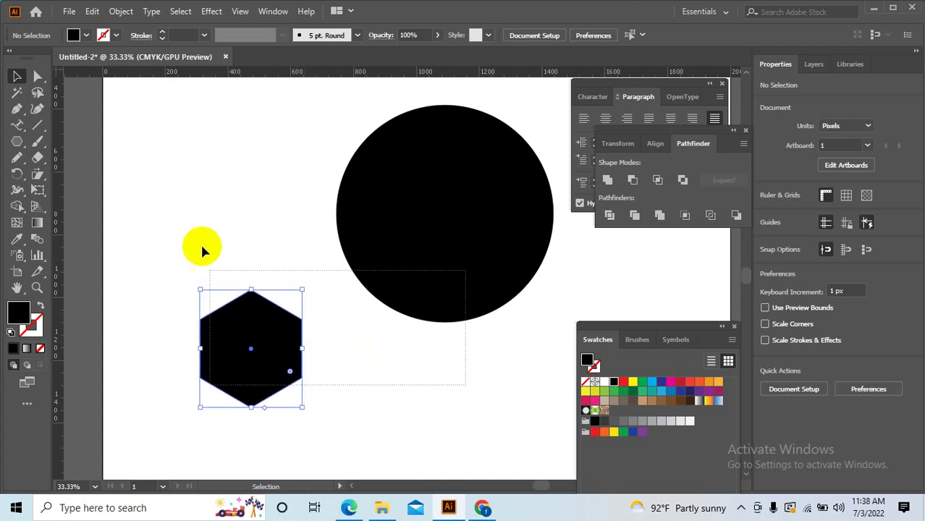
pyautogui.click(39, 304)
pyautogui.click(151, 234)
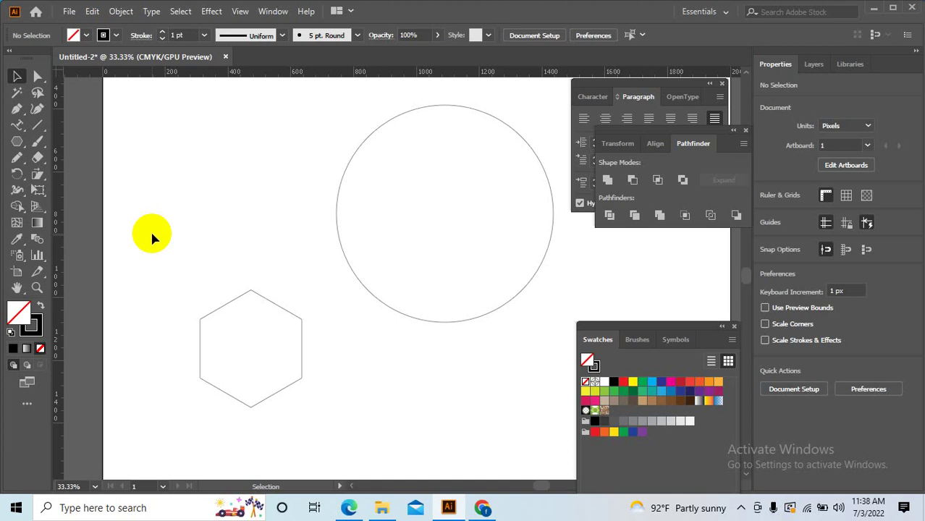
pyautogui.moveTo(153, 227); pyautogui.dragTo(471, 448)
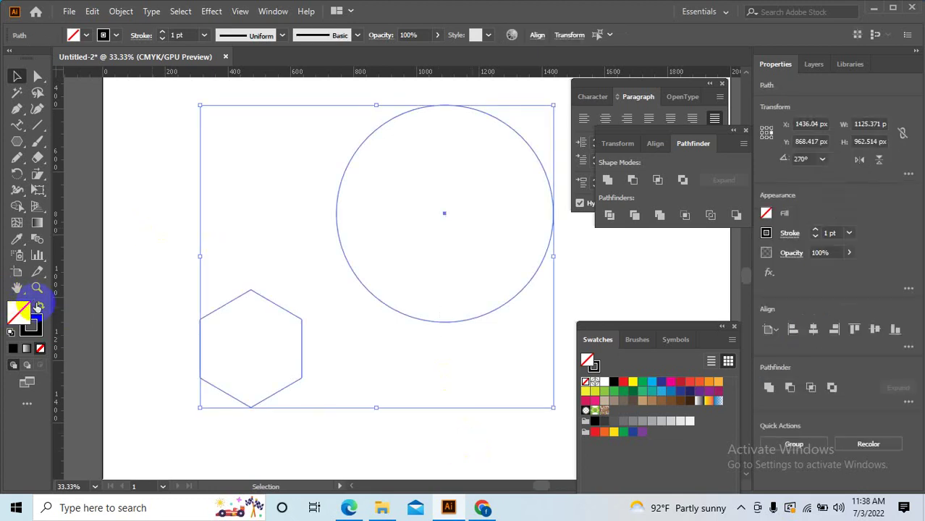
pyautogui.click(39, 307)
pyautogui.click(140, 306)
# Select the black circle, choose Type on a Path Tool, and pan closer to the circle.
pyautogui.moveTo(420, 233); pyautogui.dragTo(320, 236)
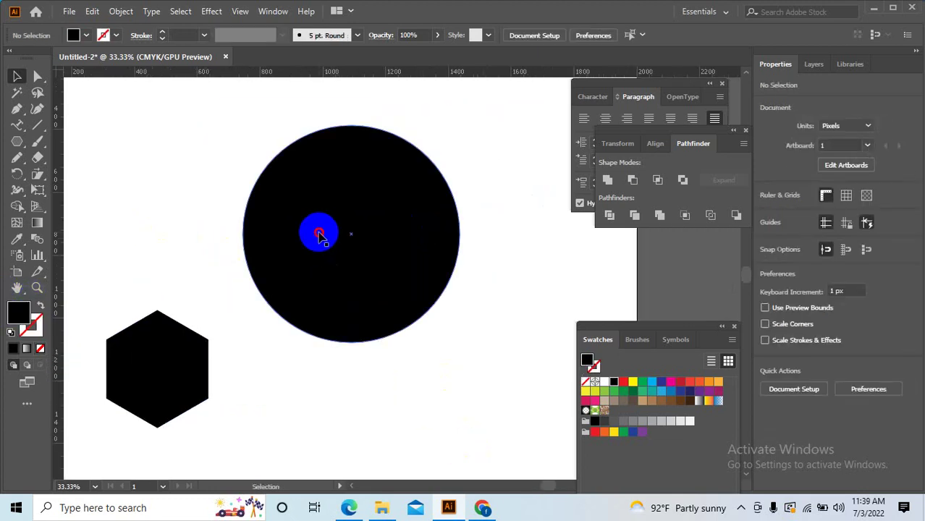
pyautogui.click(319, 235)
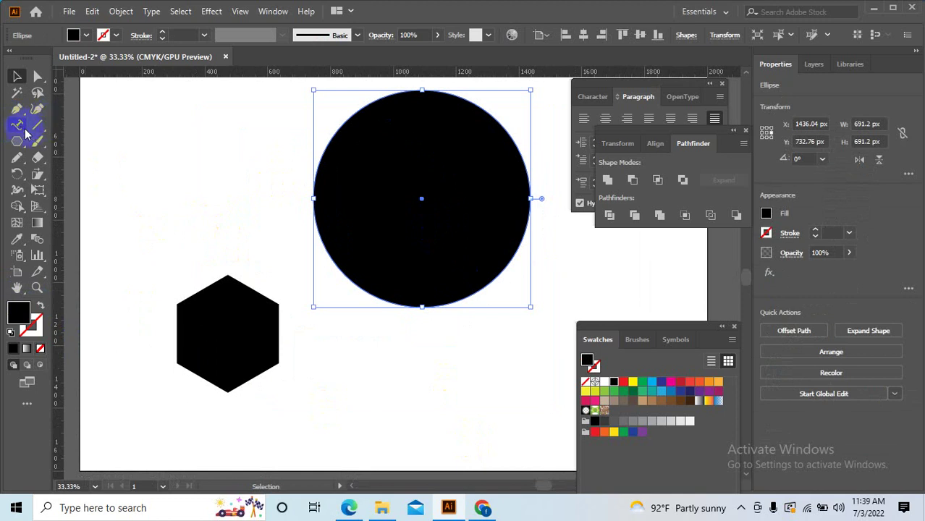
pyautogui.click(17, 124)
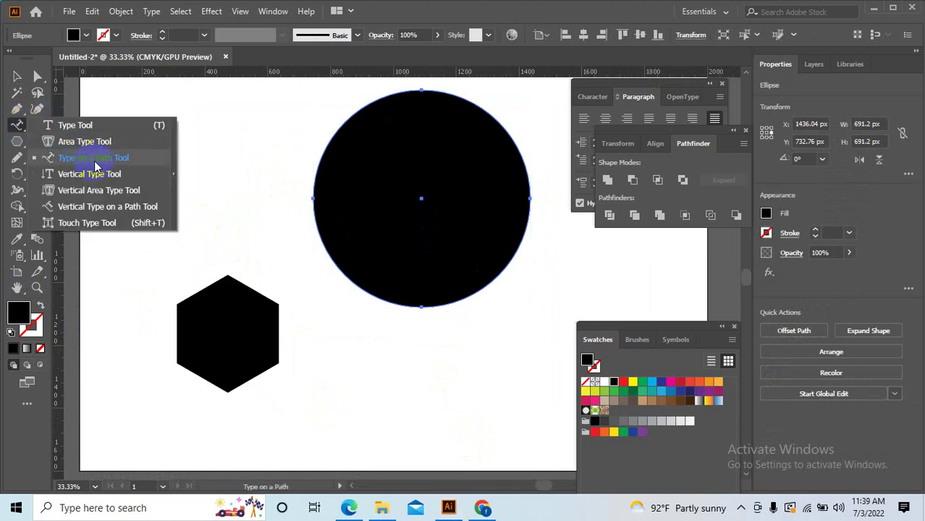
pyautogui.click(94, 161)
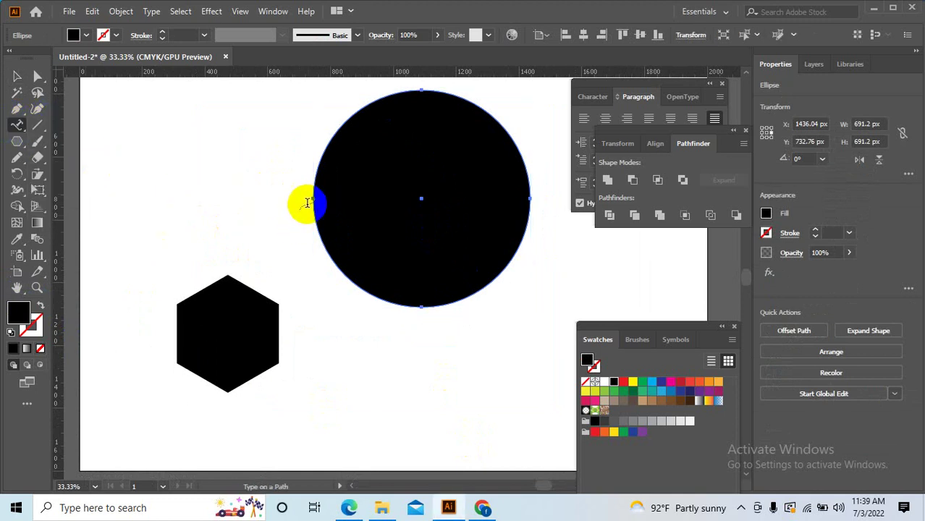
pyautogui.hotkey('ctrl', '+')
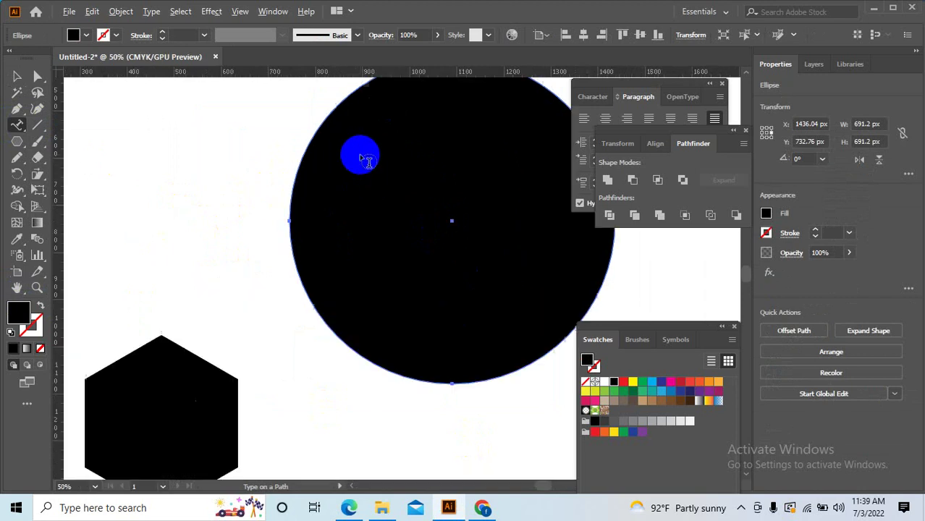
pyautogui.moveTo(358, 151); pyautogui.dragTo(286, 248)
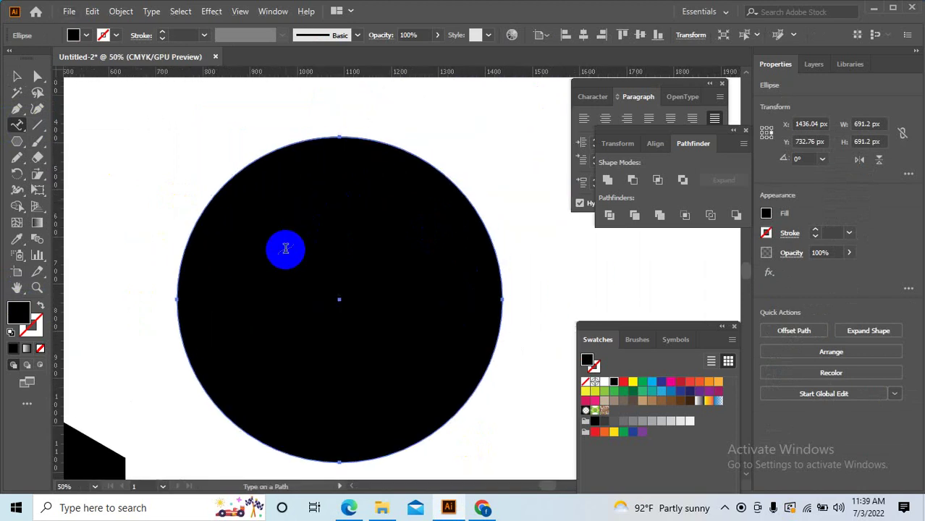
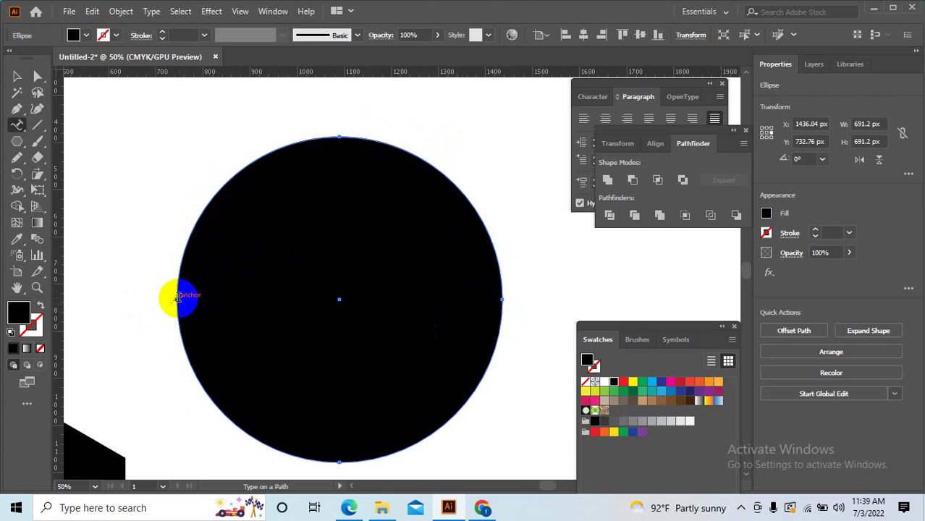
# Place placeholder Lorem ipsum text around the black circle's edge with Type on a Path.
pyautogui.click(177, 297)
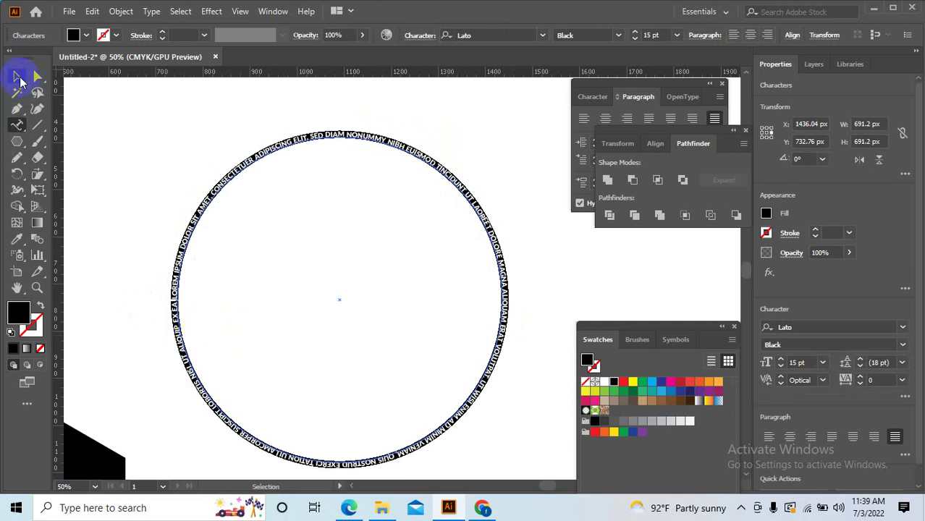
pyautogui.click(16, 76)
pyautogui.click(202, 130)
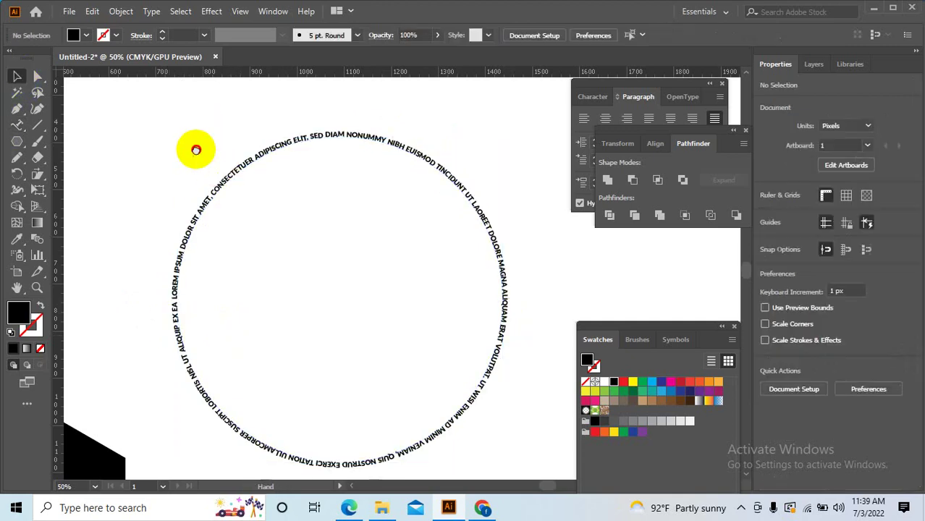
pyautogui.click(243, 174)
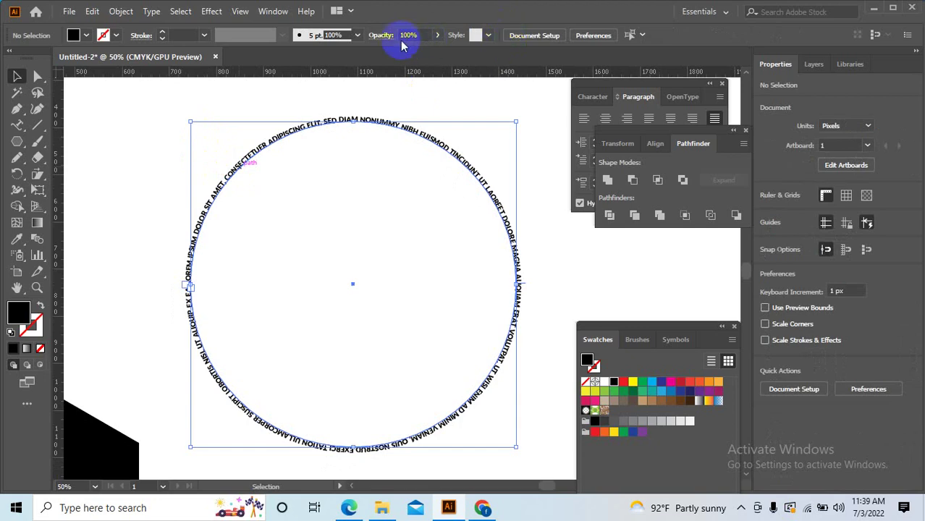
# Raise the ring text's font size to 67 pt in the Character panel.
pyautogui.click(593, 96)
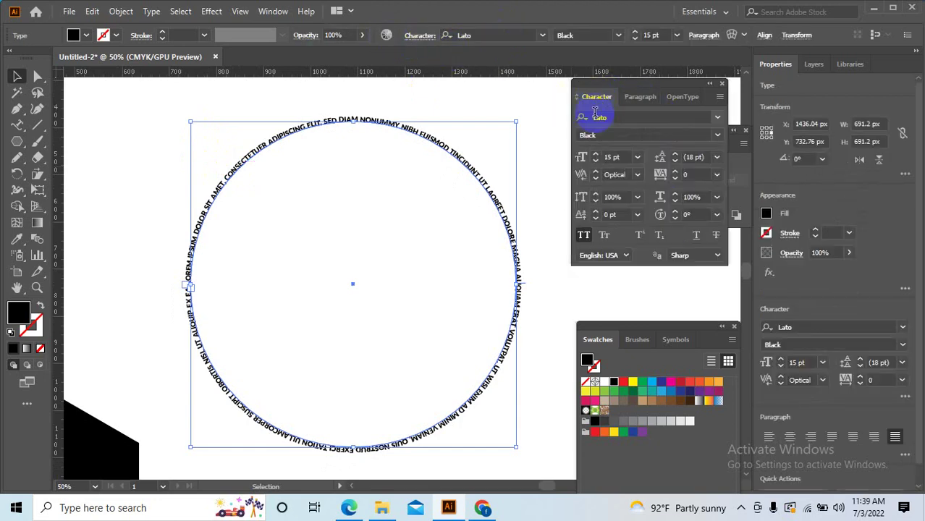
pyautogui.click(615, 157)
pyautogui.scroll(6, 614, 158)
pyautogui.scroll(7, 615, 157)
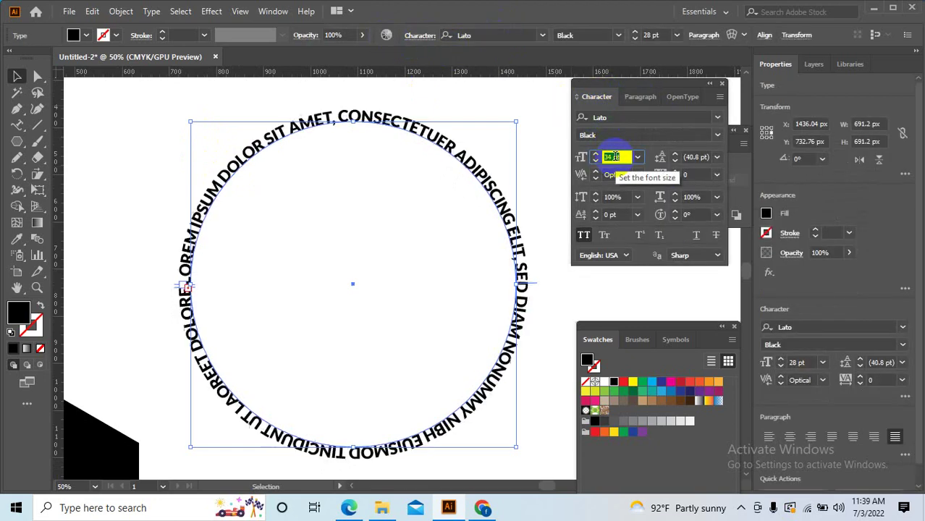
pyautogui.scroll(12, 615, 157)
pyautogui.scroll(8, 615, 157)
pyautogui.scroll(5, 615, 157)
pyautogui.scroll(8, 615, 157)
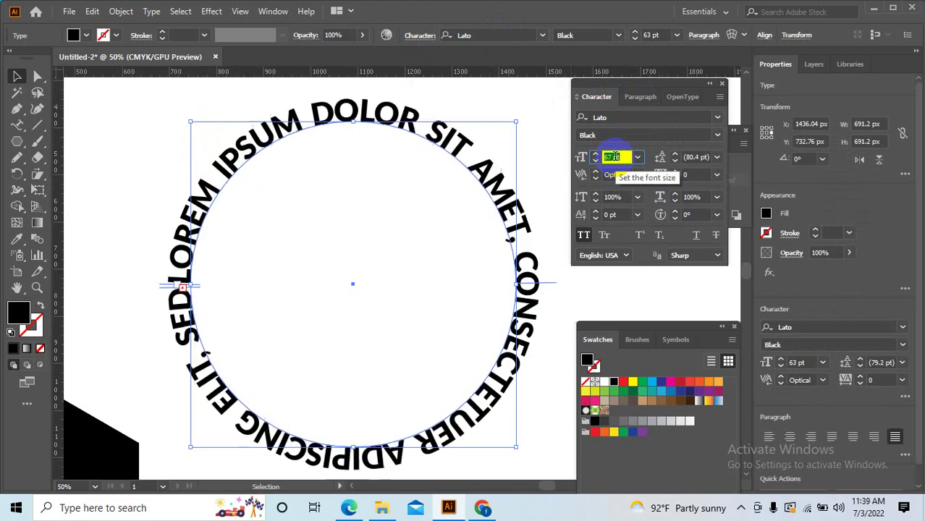
pyautogui.scroll(6, 615, 157)
pyautogui.click(132, 140)
pyautogui.moveTo(481, 279); pyautogui.dragTo(459, 219)
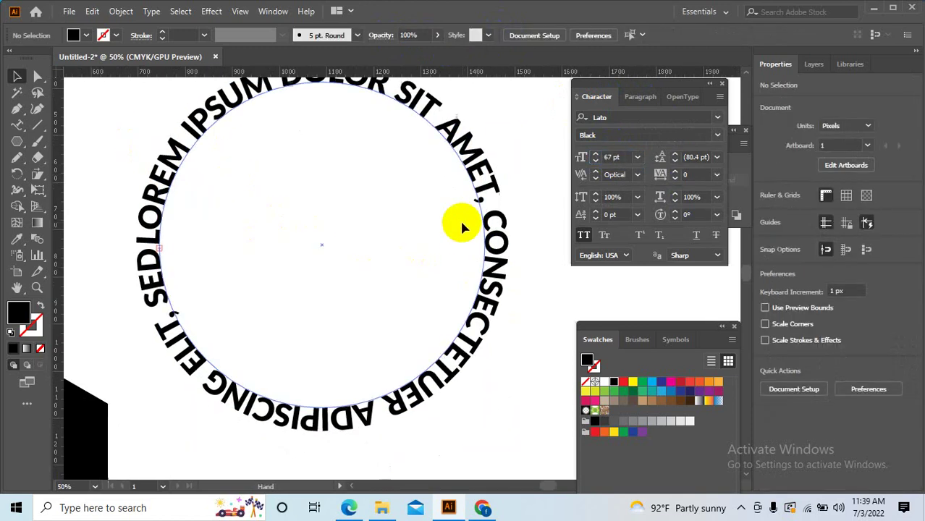
# Alt-drag a copy of the text ring down-right and scale it to 397.44 px wide.
pyautogui.scroll(-1, 471, 256)
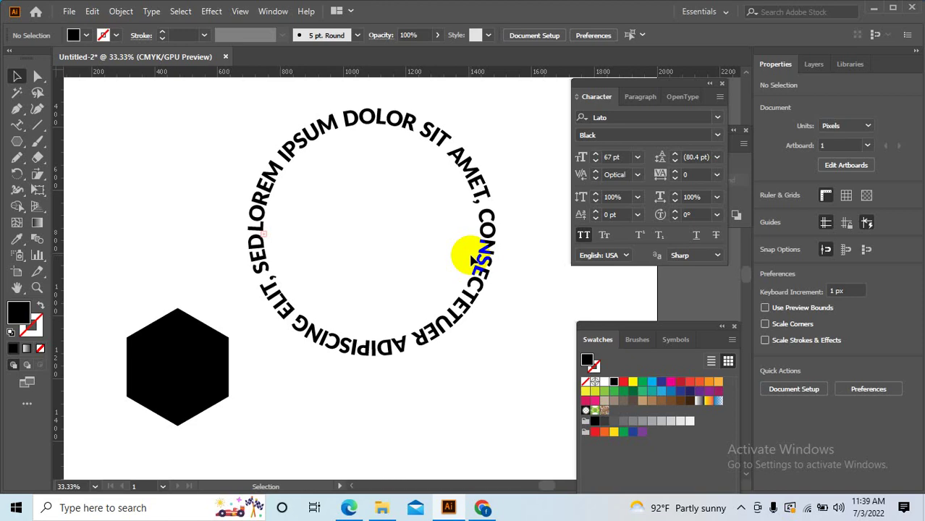
pyautogui.scroll(-5, 458, 254)
pyautogui.hscroll(3, 324, 206)
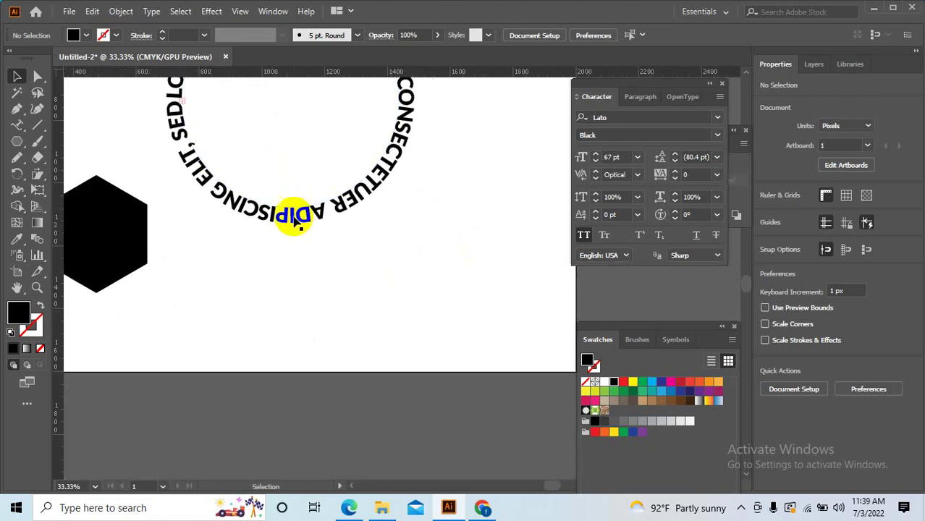
pyautogui.moveTo(294, 222); pyautogui.dragTo(422, 340)
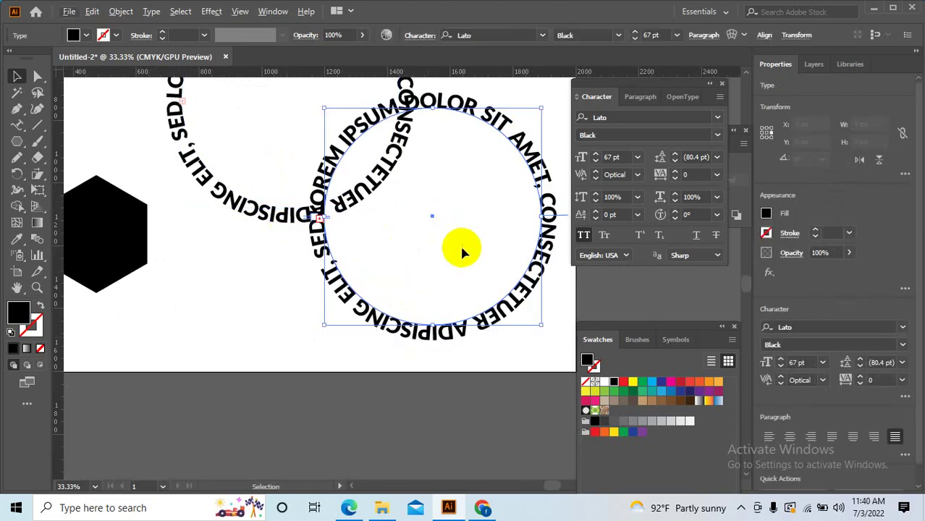
pyautogui.moveTo(541, 325)
pyautogui.mouseDown()
pyautogui.moveTo(479, 252)
pyautogui.moveTo(507, 319)
pyautogui.mouseUp()
pyautogui.scroll(2, 506, 318)
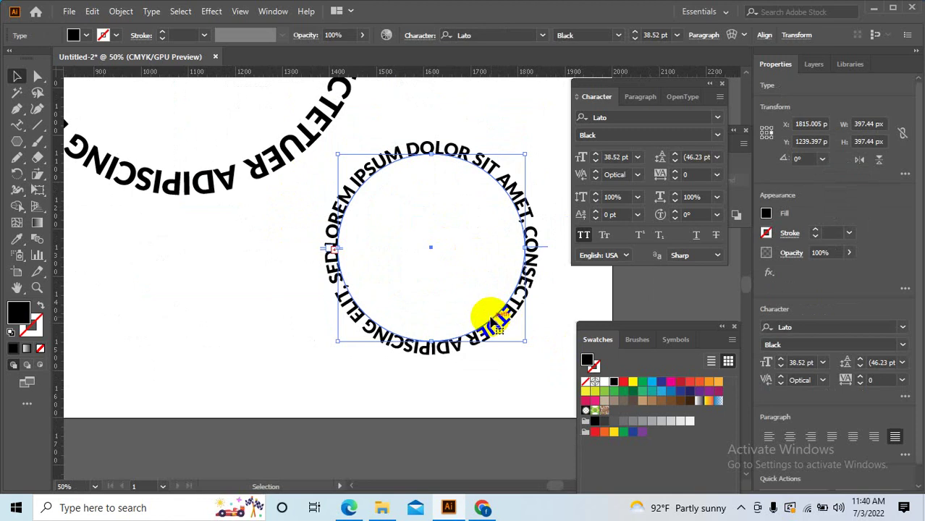
# Replace the small ring's text with just 'LOREM IPSUM DOLOR SIT AMET,'.
pyautogui.doubleClick(492, 323)
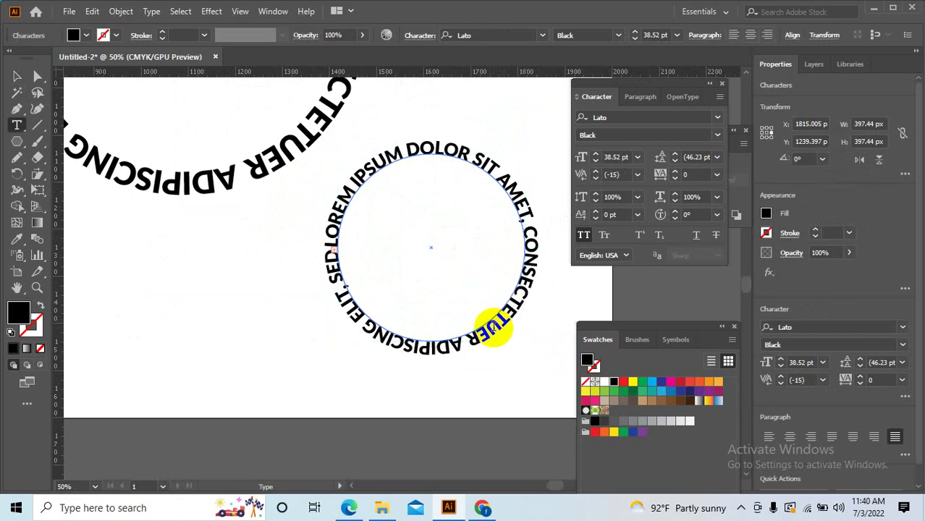
pyautogui.moveTo(536, 219); pyautogui.dragTo(244, 230)
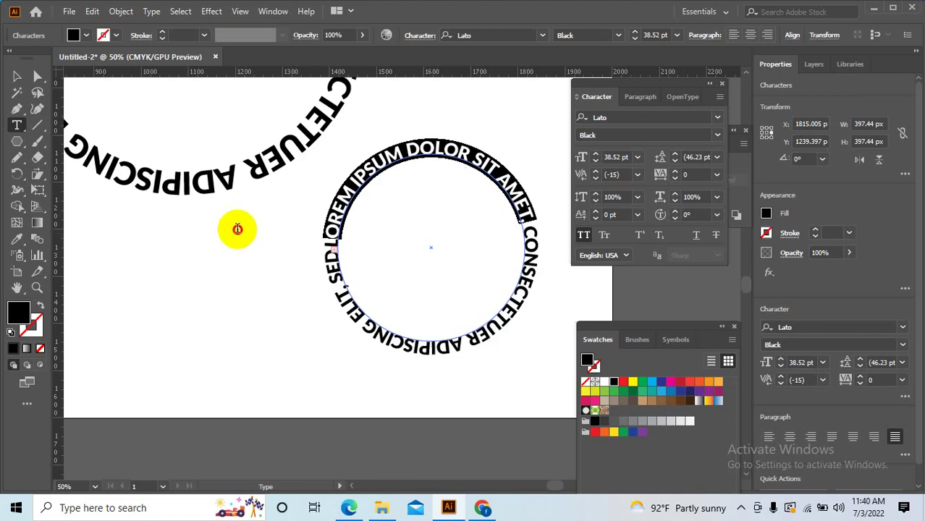
pyautogui.press('Escape')
pyautogui.hotkey('ctrl', 'z')
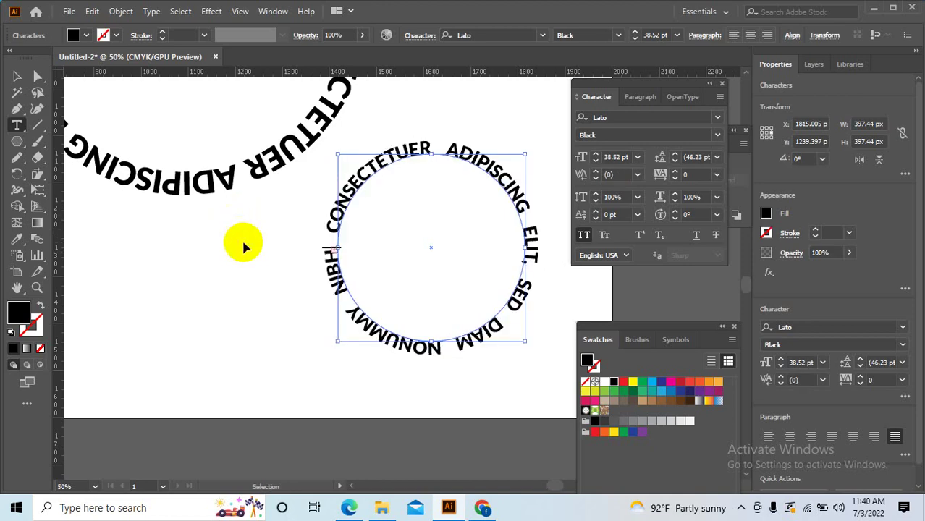
pyautogui.hotkey('ctrl', 'z')
pyautogui.hotkey('ctrl', 'z')
pyautogui.hotkey('ctrl', 'z')
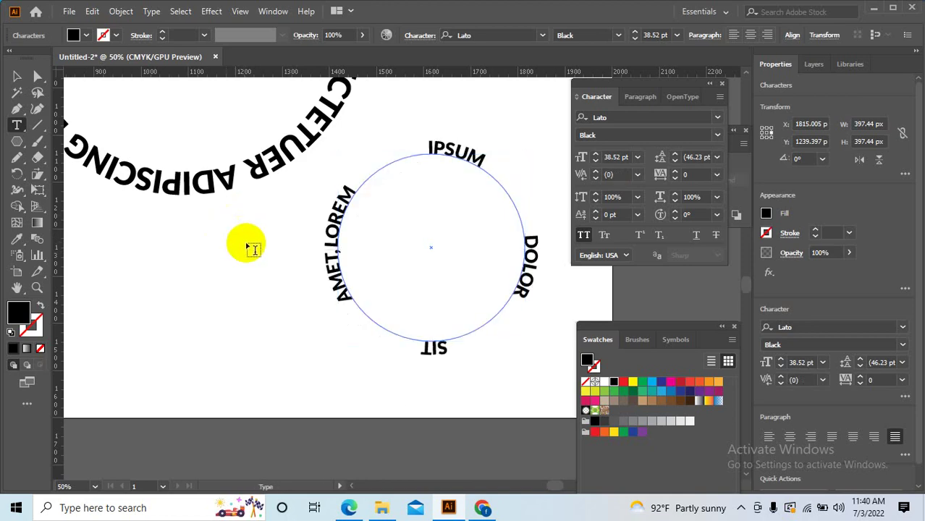
# Left-align the small ring's text in the Paragraph panel.
pyautogui.click(17, 76)
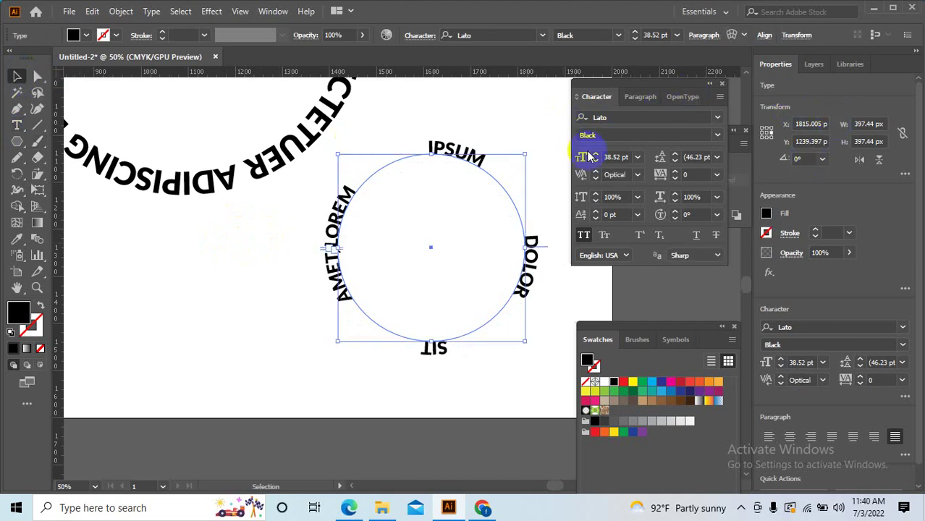
pyautogui.click(642, 102)
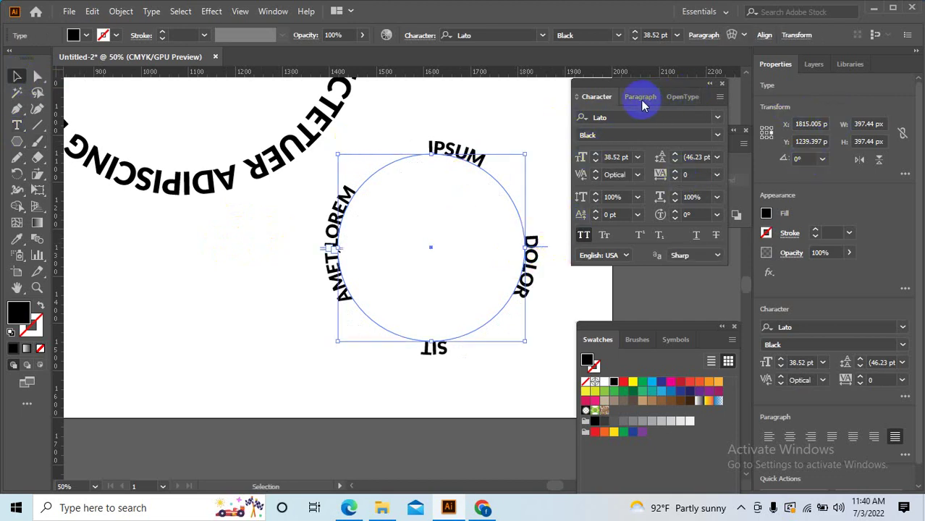
pyautogui.click(714, 120)
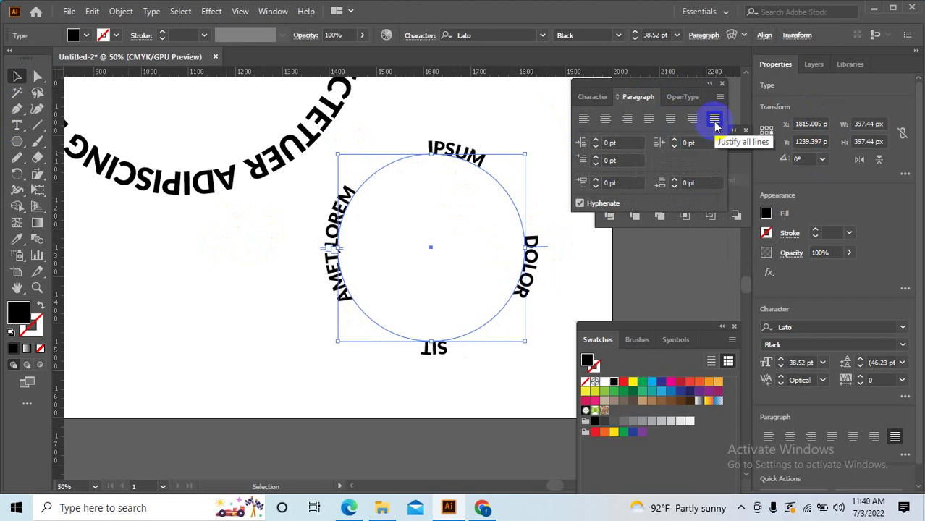
pyautogui.click(583, 120)
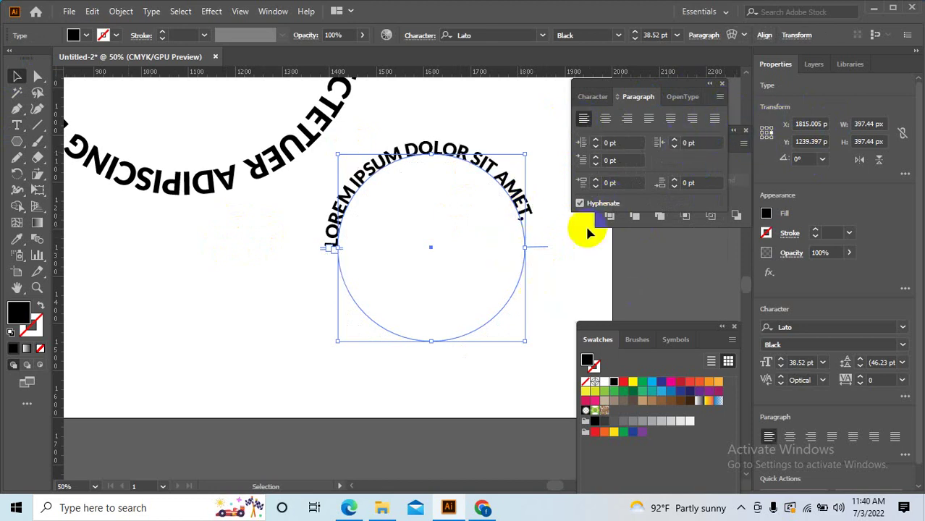
# Set the small ring text's font size to 44 pt.
pyautogui.doubleClick(652, 35)
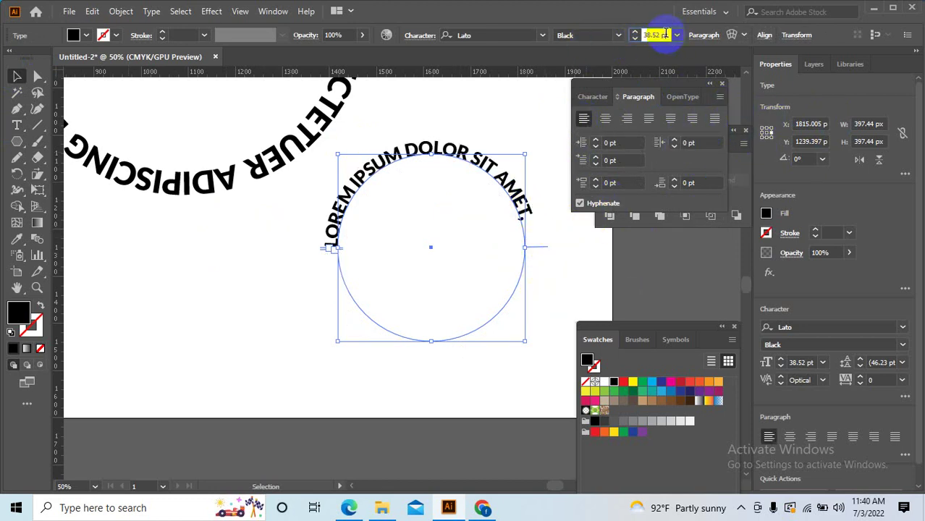
pyautogui.write('44')
pyautogui.press('Return')
pyautogui.click(595, 221)
pyautogui.click(584, 238)
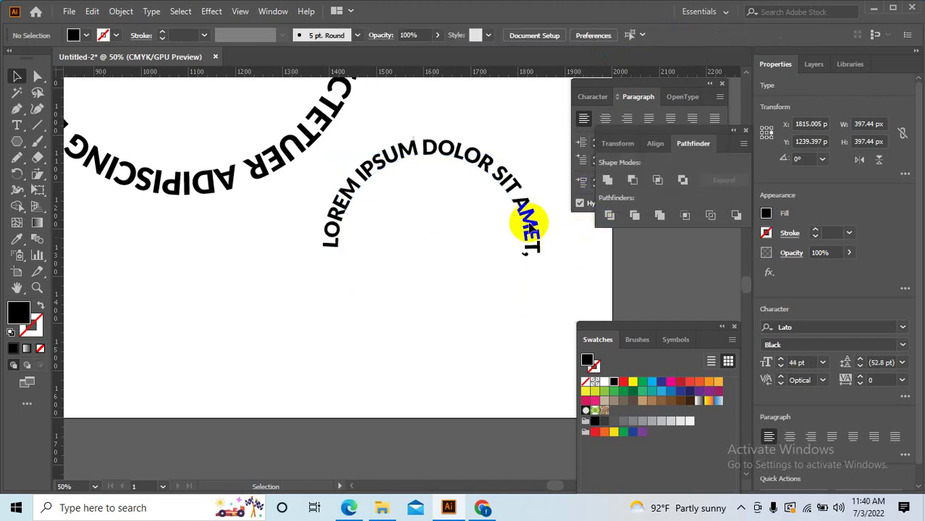
pyautogui.click(512, 193)
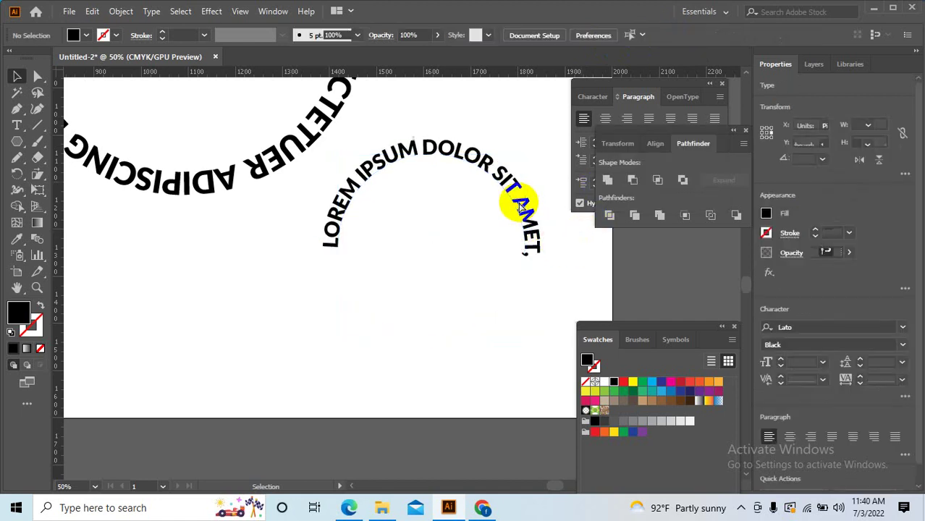
# Inspect the circle path's anchor points with the Direct Selection tool.
pyautogui.press('a')
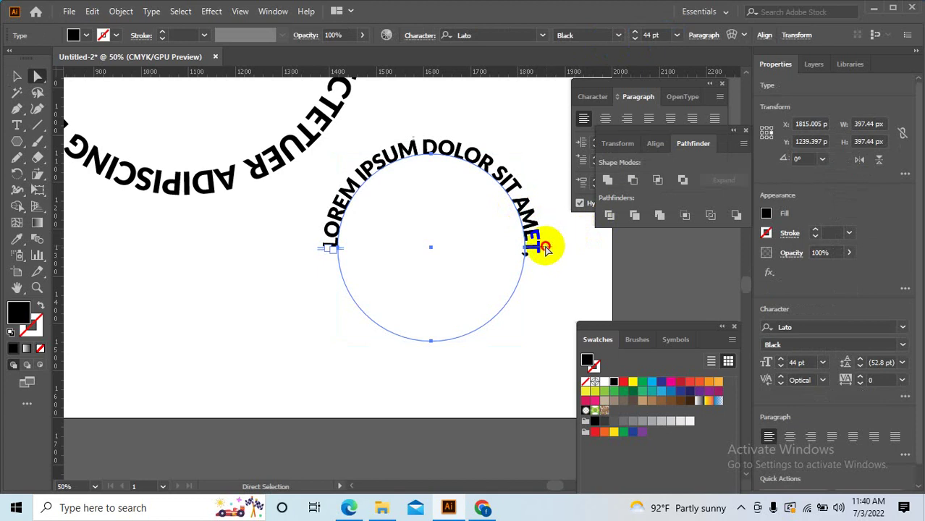
pyautogui.click(532, 247)
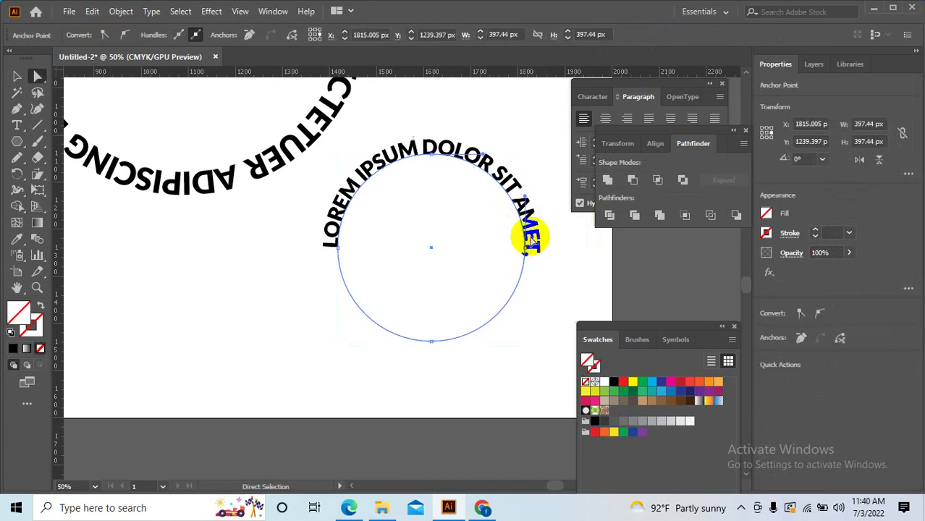
pyautogui.press('v')
pyautogui.click(553, 252)
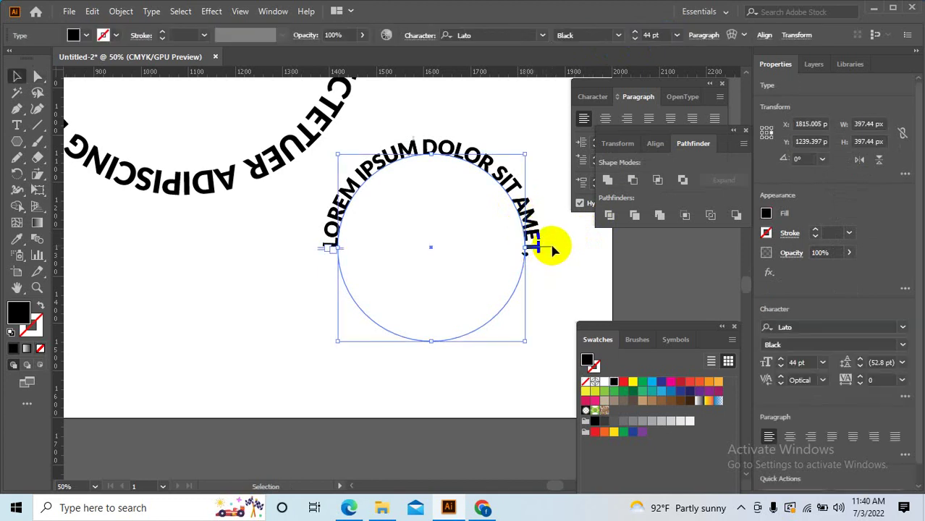
pyautogui.press('a')
pyautogui.press('v')
pyautogui.click(553, 248)
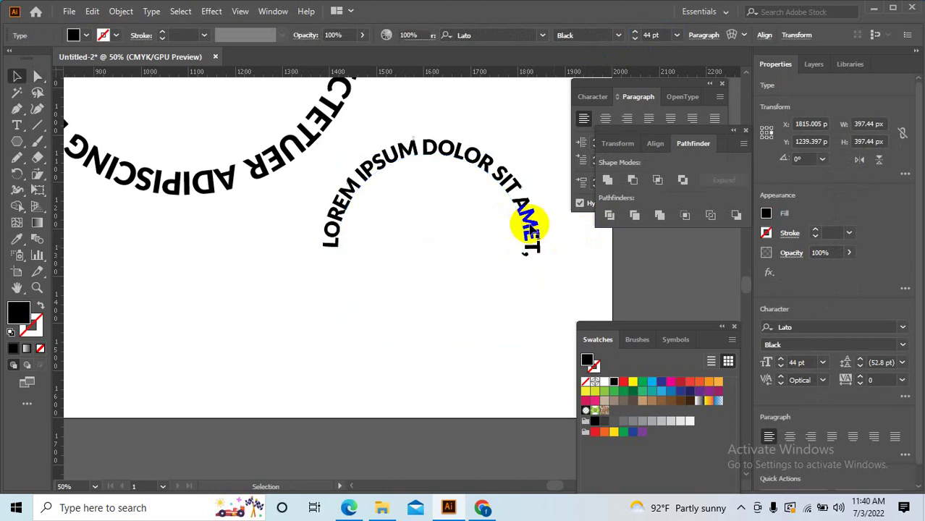
# Select the circle's right anchor point and highlight the ring text through AMET.
pyautogui.click(520, 211)
pyautogui.click(550, 248)
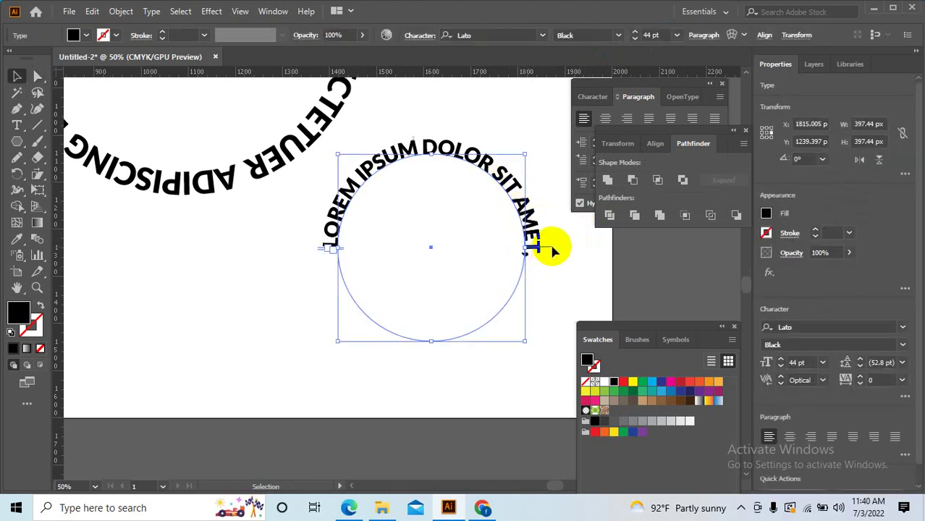
pyautogui.press('a')
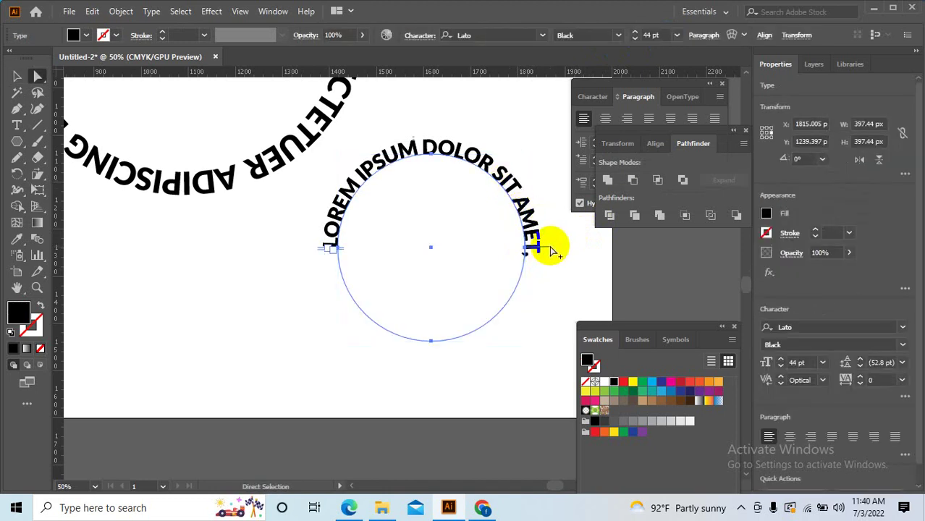
pyautogui.scroll(2, 550, 248)
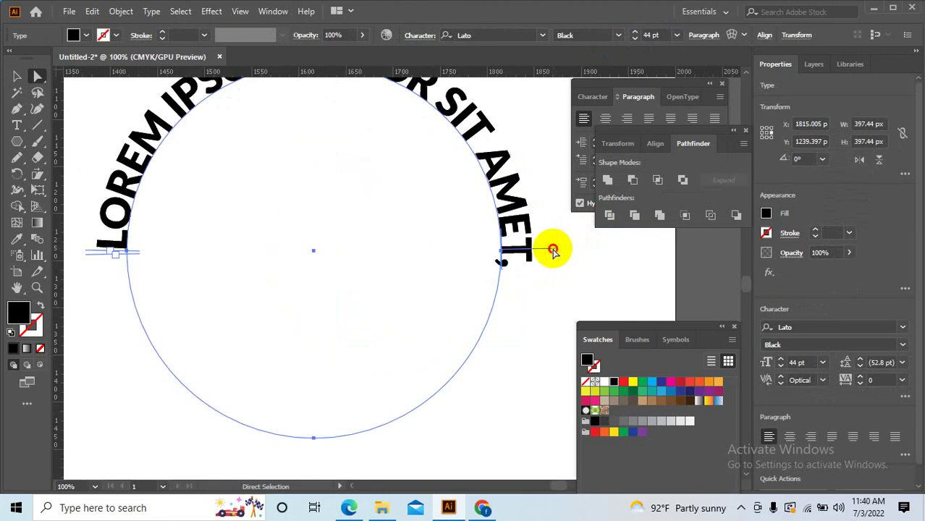
pyautogui.click(499, 252)
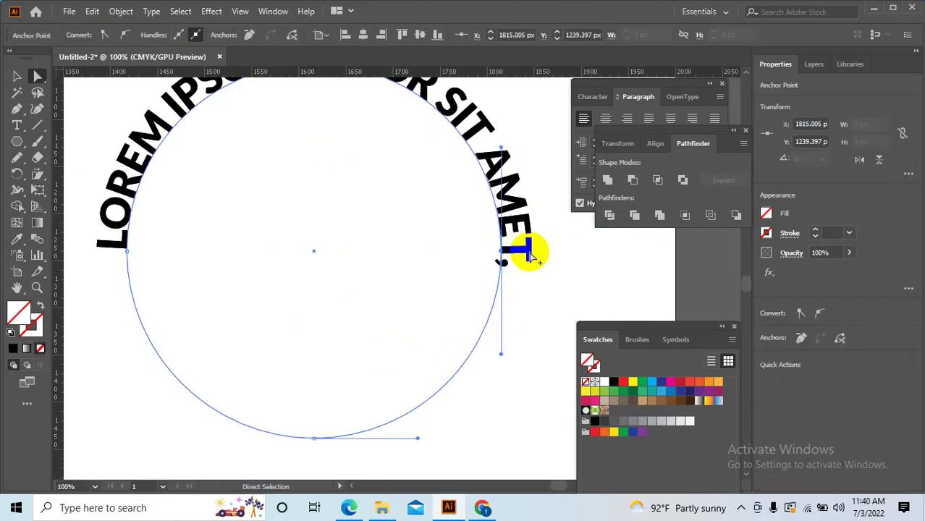
pyautogui.scroll(-2, 529, 253)
pyautogui.moveTo(356, 179)
pyautogui.mouseDown()
pyautogui.moveTo(534, 255)
pyautogui.moveTo(496, 252)
pyautogui.moveTo(496, 273)
pyautogui.moveTo(429, 320)
pyautogui.moveTo(350, 303)
pyautogui.moveTo(330, 244)
pyautogui.moveTo(360, 296)
pyautogui.moveTo(428, 310)
pyautogui.moveTo(469, 299)
pyautogui.moveTo(480, 274)
pyautogui.mouseUp()
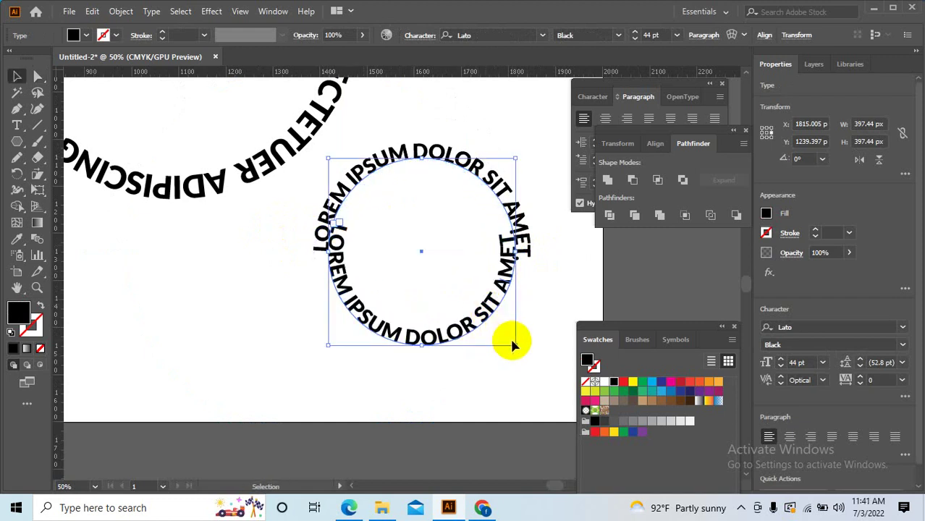
# Undo the ring text enlargement and slide its start point slightly around the circle.
pyautogui.moveTo(512, 346); pyautogui.dragTo(533, 377)
pyautogui.press('i')
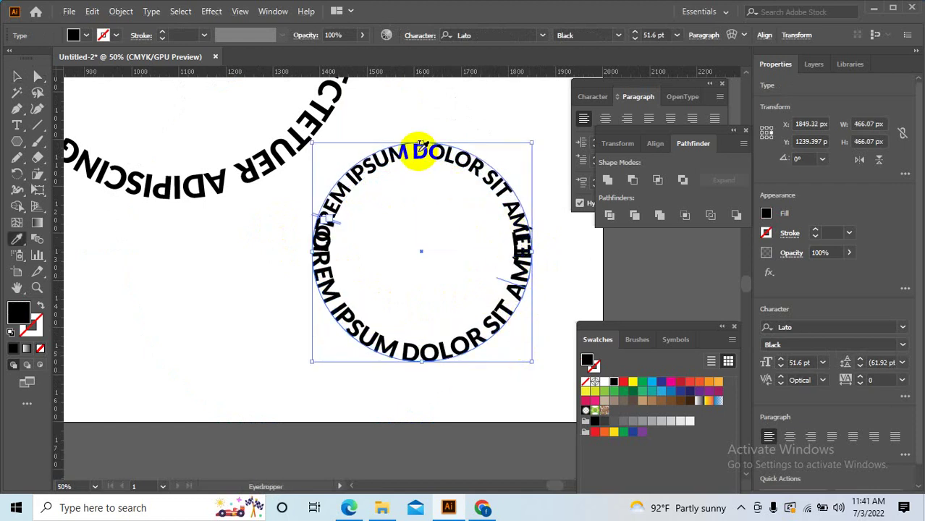
pyautogui.hotkey('ctrl', 'z')
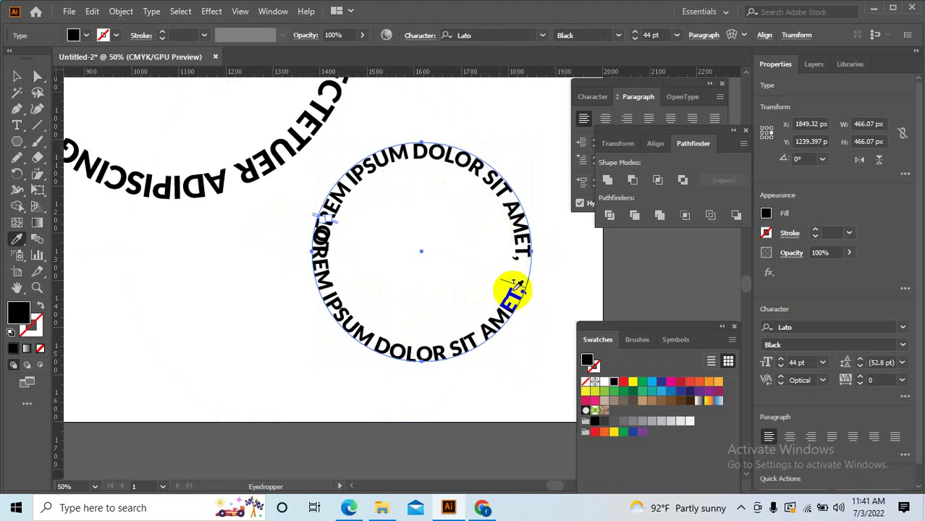
pyautogui.press('a')
pyautogui.moveTo(506, 284)
pyautogui.mouseDown()
pyautogui.moveTo(515, 257)
pyautogui.moveTo(516, 278)
pyautogui.mouseUp()
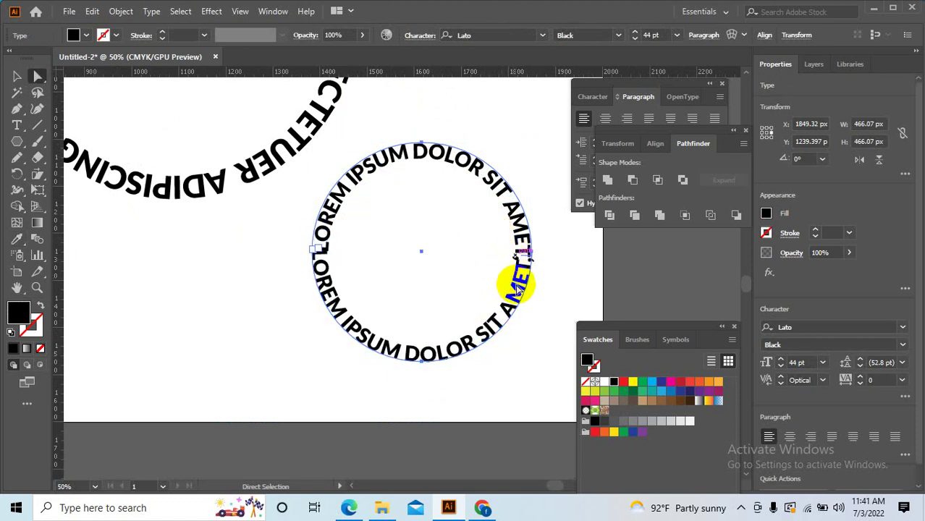
pyautogui.click(542, 332)
pyautogui.press('v')
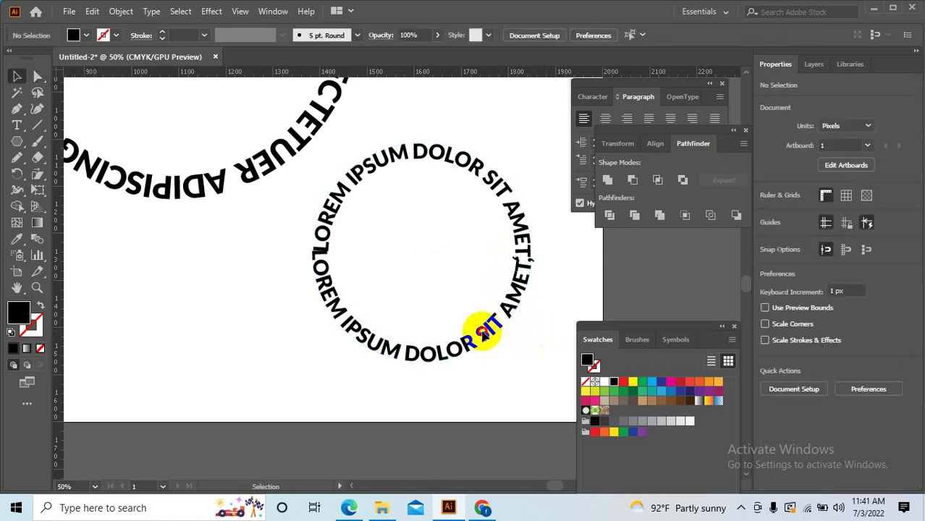
# Nudge the ring text down about 22 px.
pyautogui.moveTo(500, 324); pyautogui.dragTo(532, 370)
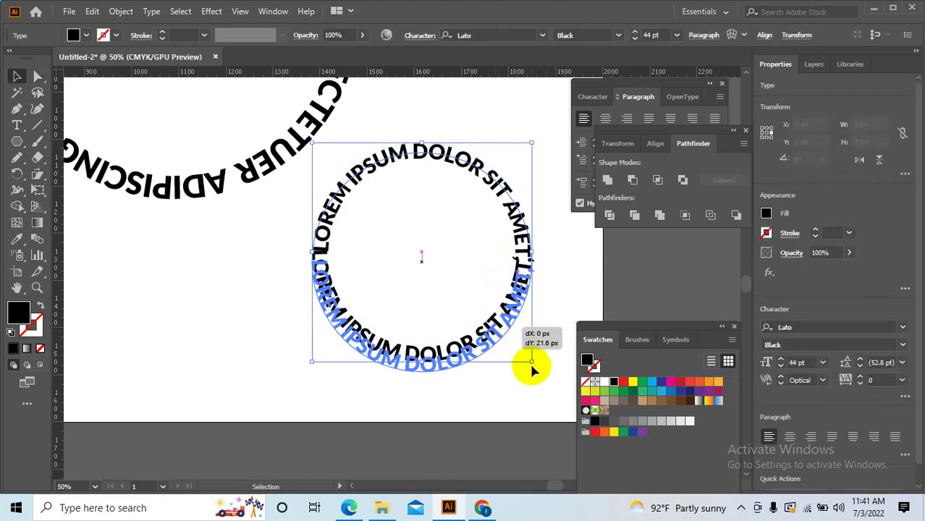
pyautogui.click(507, 388)
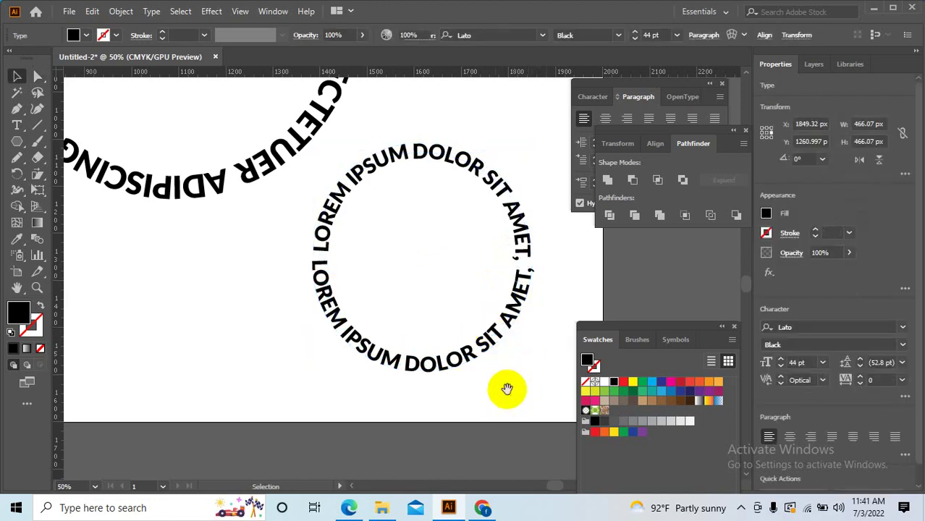
pyautogui.click(478, 341)
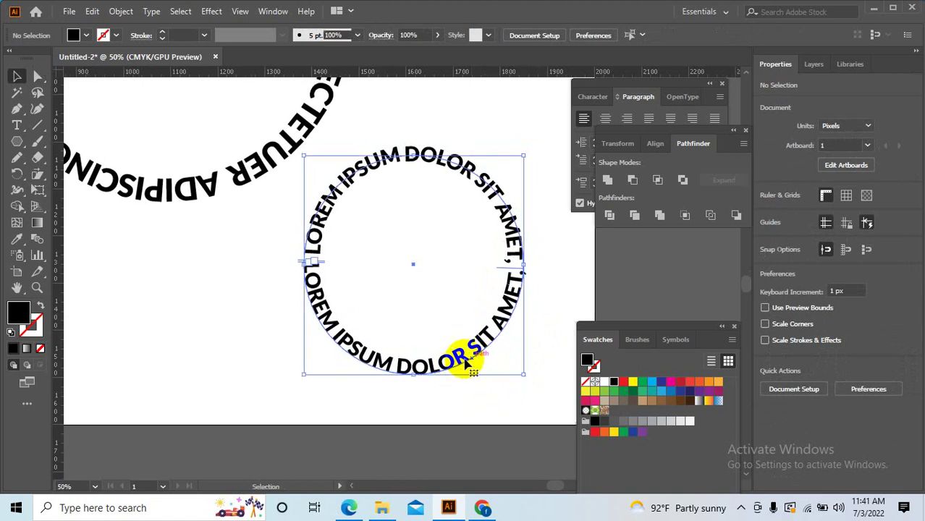
# Delete 'SIT AMET, L' so the lower arc reads LOREM IPSUM DOLOR.
pyautogui.doubleClick(470, 351)
pyautogui.moveTo(471, 351); pyautogui.dragTo(531, 279)
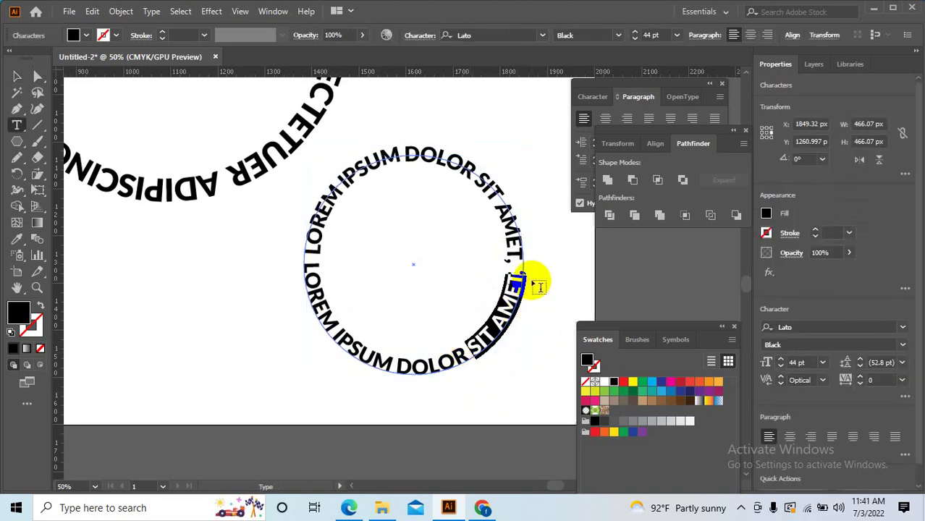
pyautogui.press('BackSpace')
pyautogui.moveTo(464, 348); pyautogui.dragTo(488, 348)
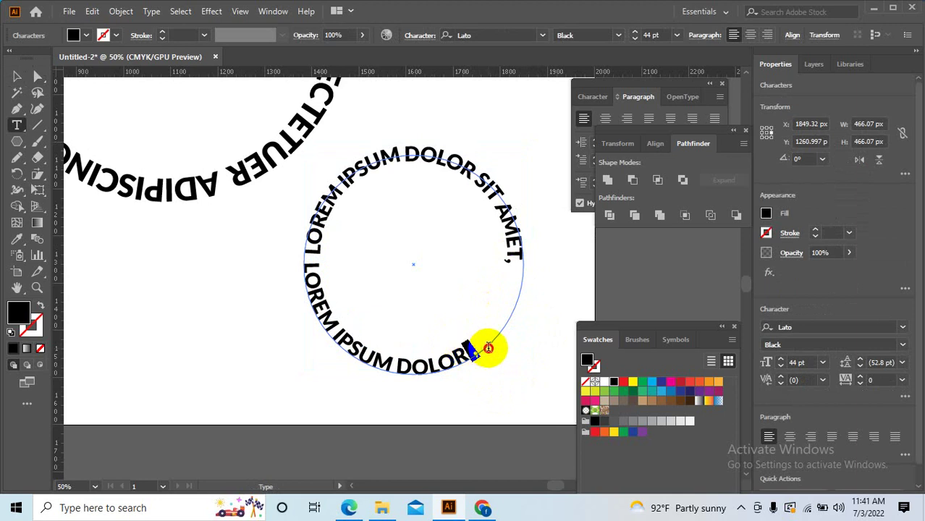
pyautogui.press('BackSpace')
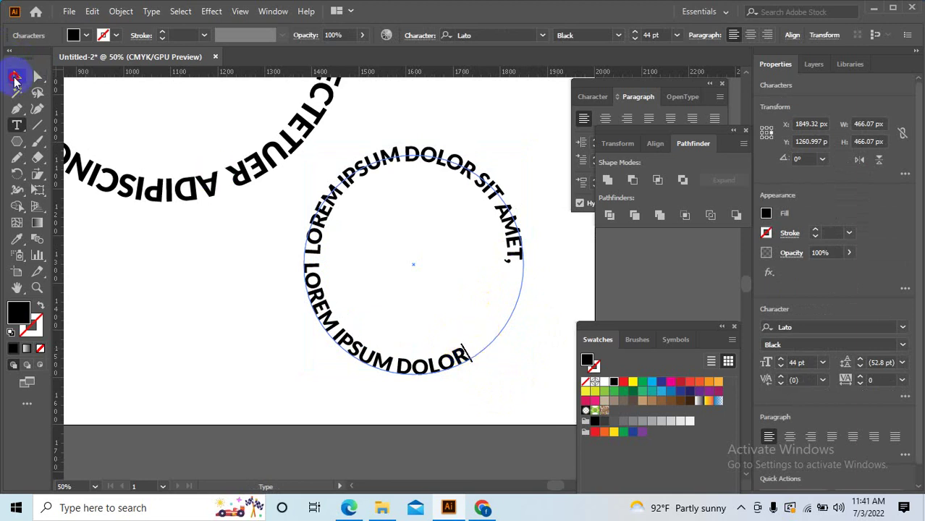
pyautogui.click(16, 76)
# Try center and right alignment, then settle on left alignment for the ring text.
pyautogui.click(605, 118)
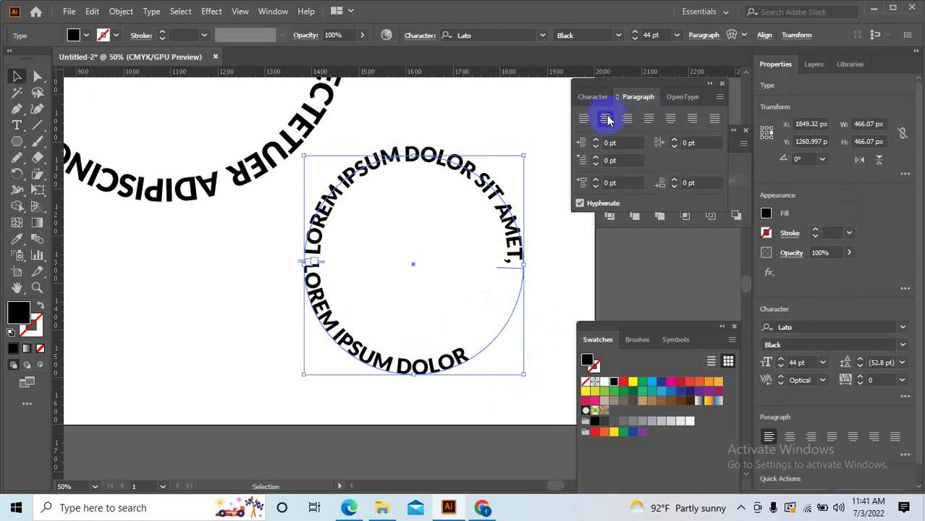
pyautogui.click(613, 122)
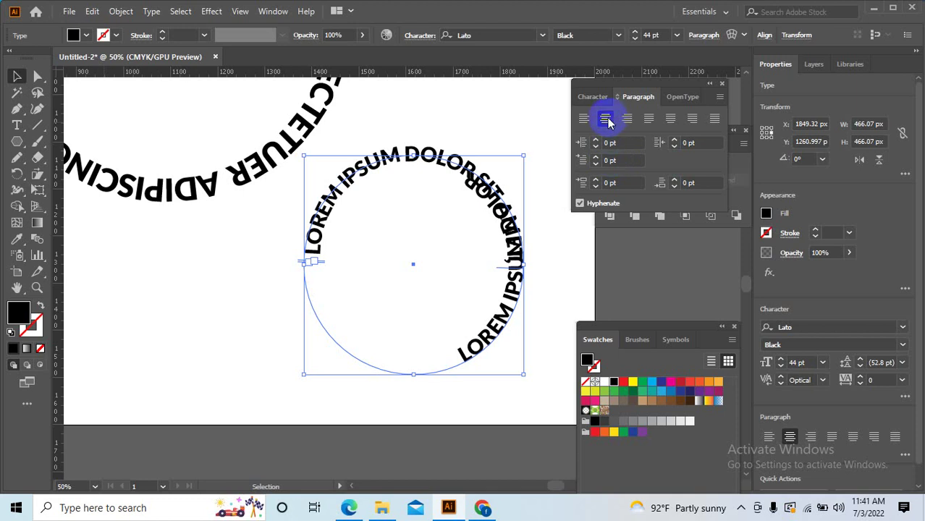
pyautogui.click(627, 120)
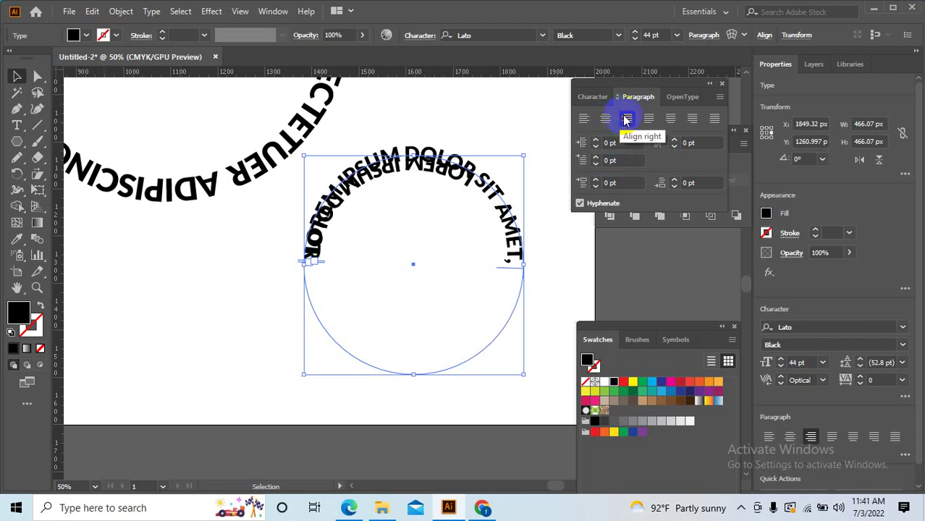
pyautogui.hotkey('ctrl', 'shift', 'l')
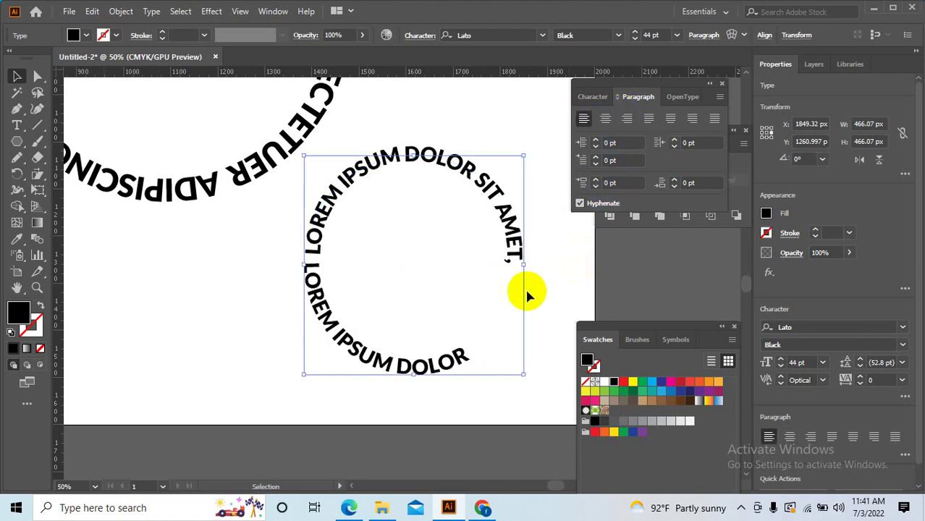
# Slide the ring text's start point upward around the circle.
pyautogui.press('a')
pyautogui.click(430, 364)
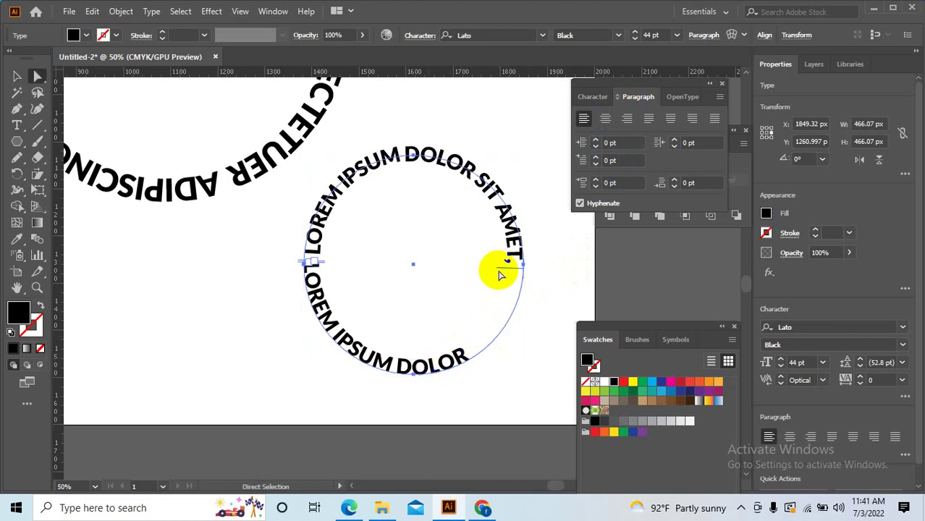
pyautogui.moveTo(497, 270); pyautogui.dragTo(501, 223)
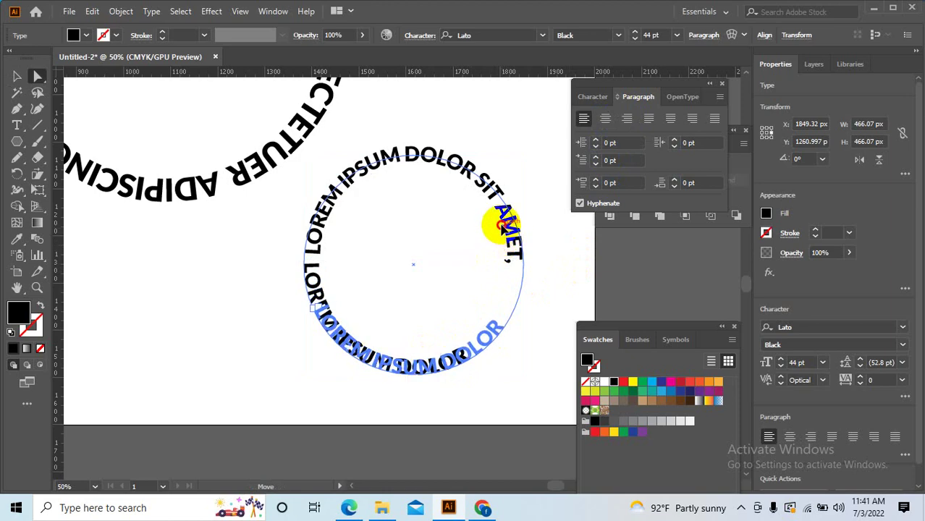
pyautogui.click(548, 273)
# Bring the large ring text into view and move it up about 80 px.
pyautogui.scroll(1, 572, 291)
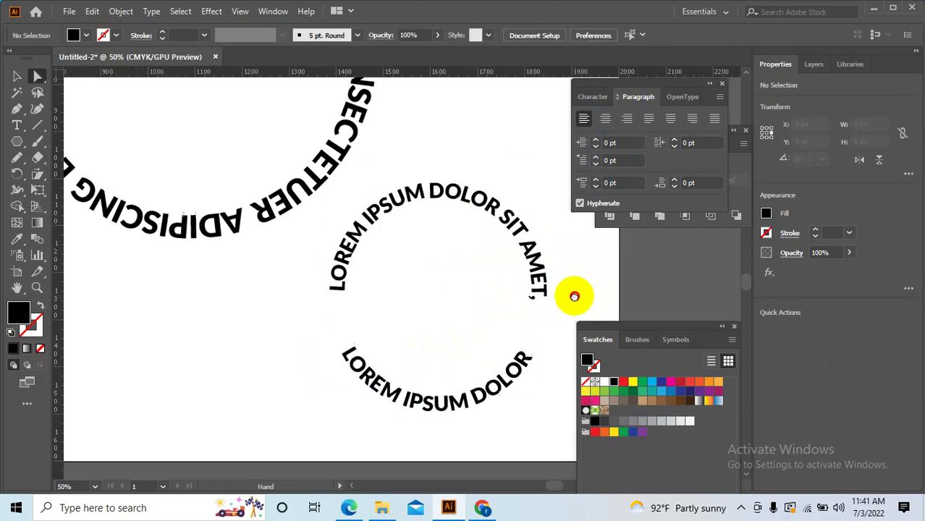
pyautogui.scroll(-2, 510, 217)
pyautogui.press('v')
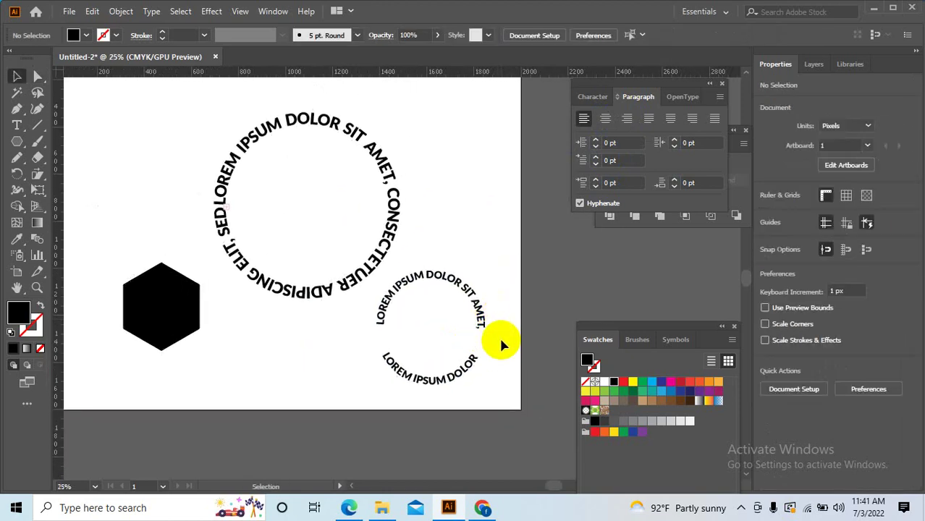
pyautogui.scroll(1, 501, 343)
pyautogui.scroll(1, 503, 346)
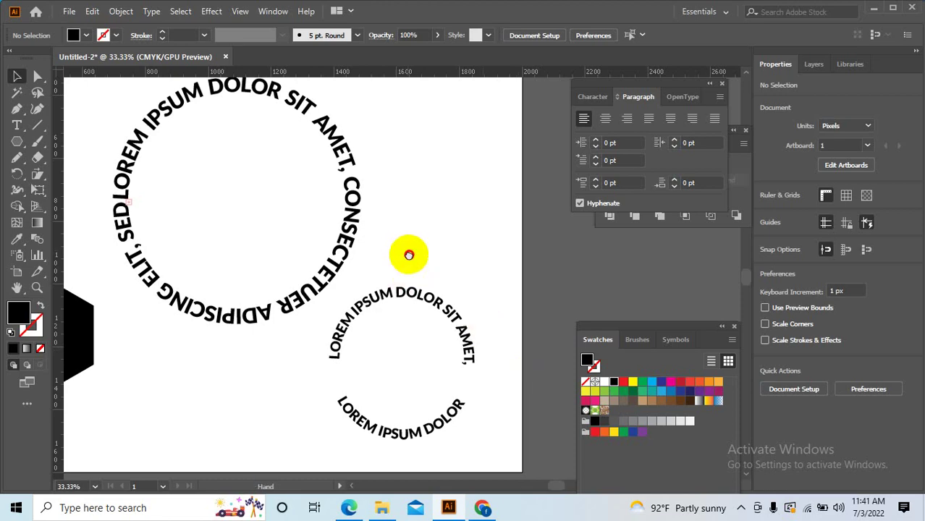
pyautogui.moveTo(409, 252); pyautogui.dragTo(470, 310)
pyautogui.moveTo(393, 310); pyautogui.dragTo(411, 257)
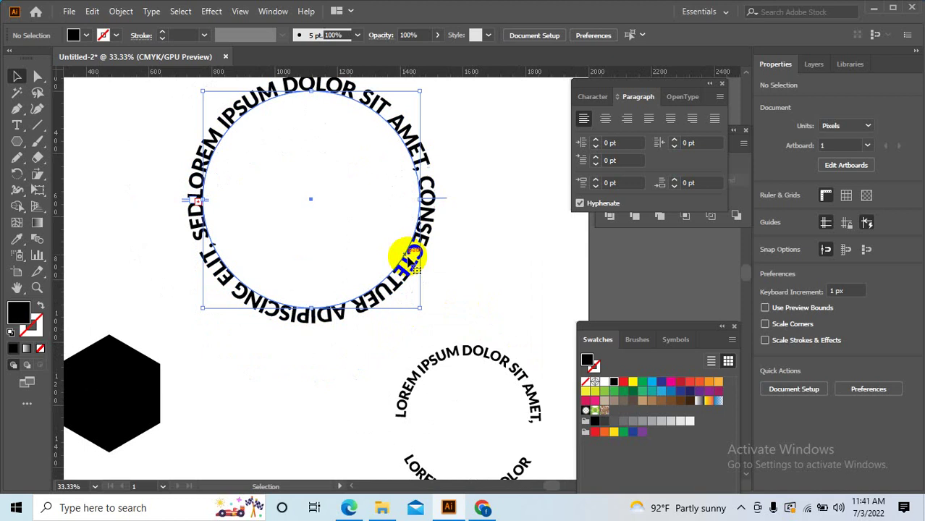
pyautogui.click(483, 292)
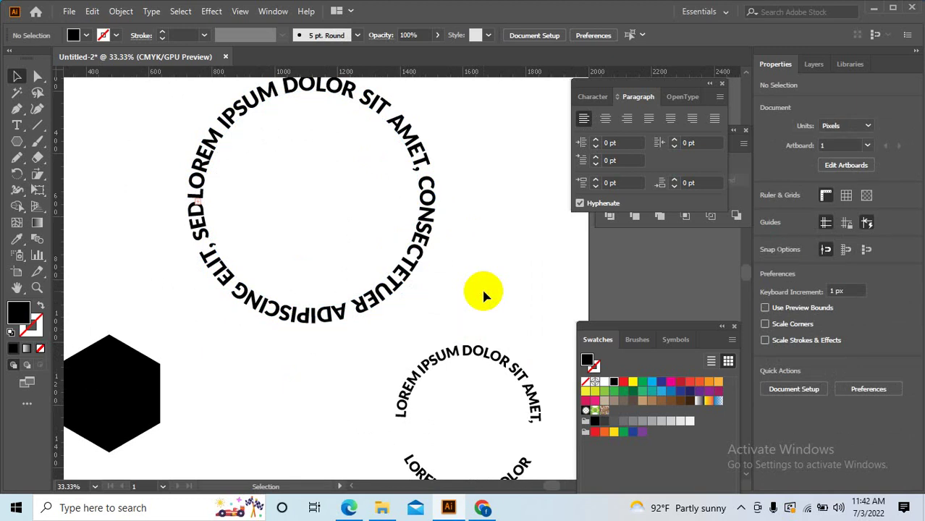
# Pan around, alternately selecting the small and large text rings to compare them.
pyautogui.scroll(-2, 444, 239)
pyautogui.hscroll(2, 444, 240)
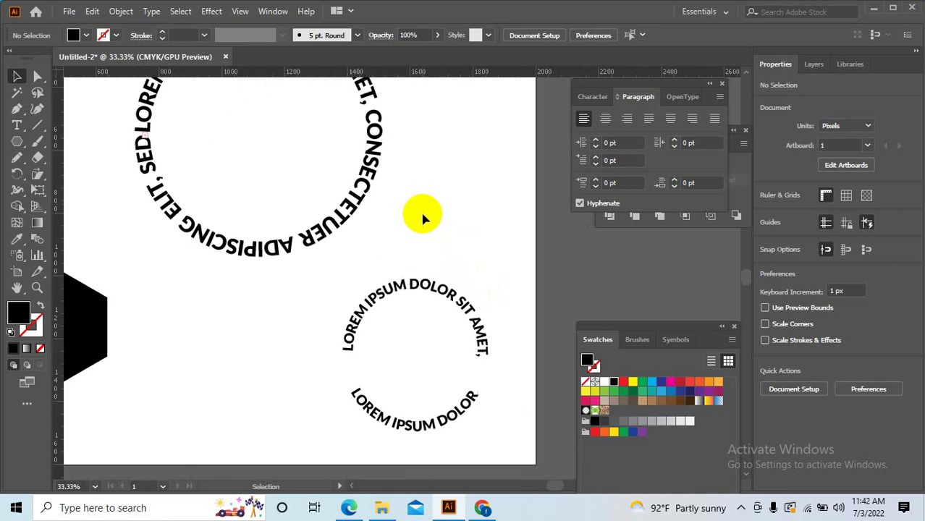
pyautogui.click(427, 293)
pyautogui.scroll(2, 405, 286)
pyautogui.hscroll(-2, 405, 286)
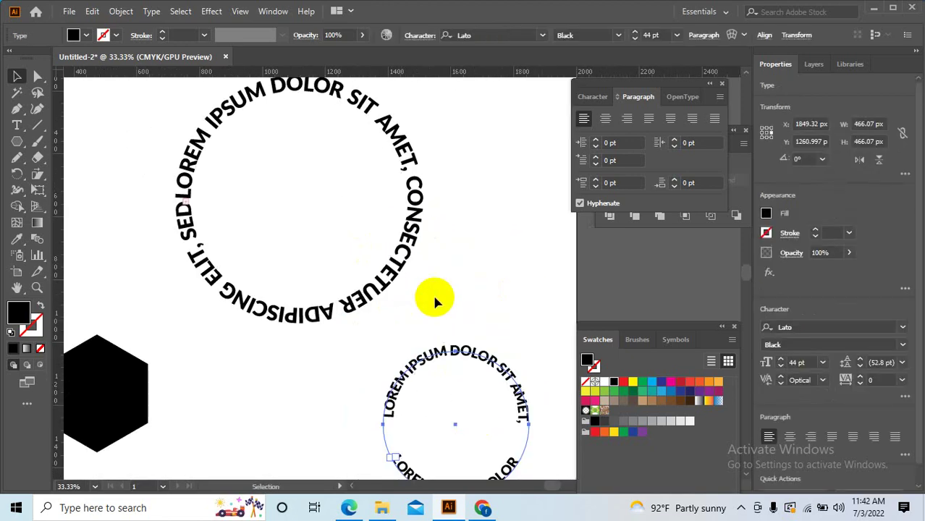
pyautogui.click(272, 129)
pyautogui.scroll(-1, 446, 306)
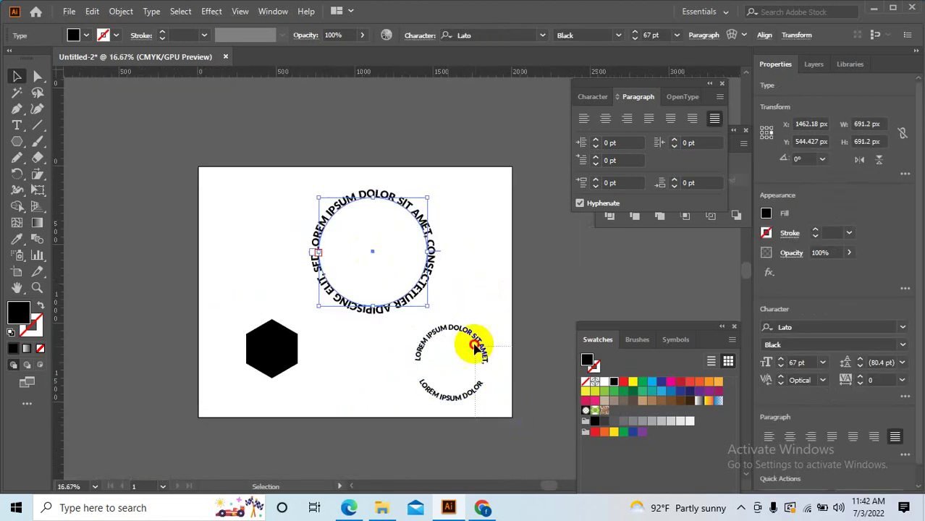
pyautogui.click(474, 341)
pyautogui.click(435, 261)
pyautogui.scroll(3, 427, 270)
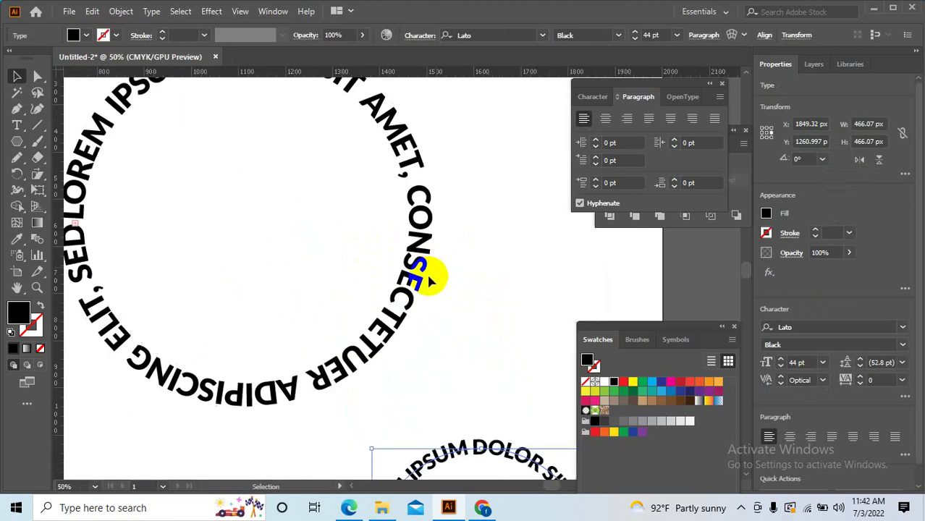
pyautogui.scroll(-3, 427, 289)
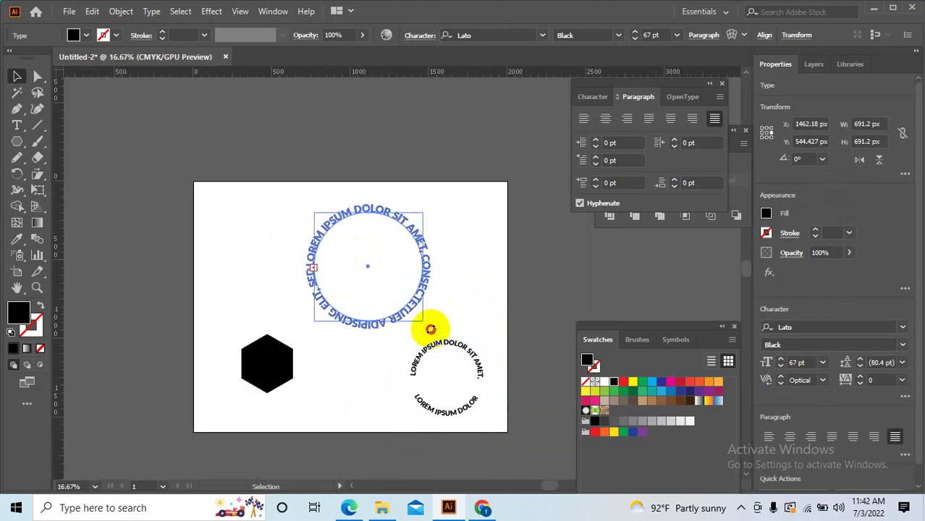
# Check the artboard bounds with the Artboard tool, then return and pan the view.
pyautogui.click(17, 272)
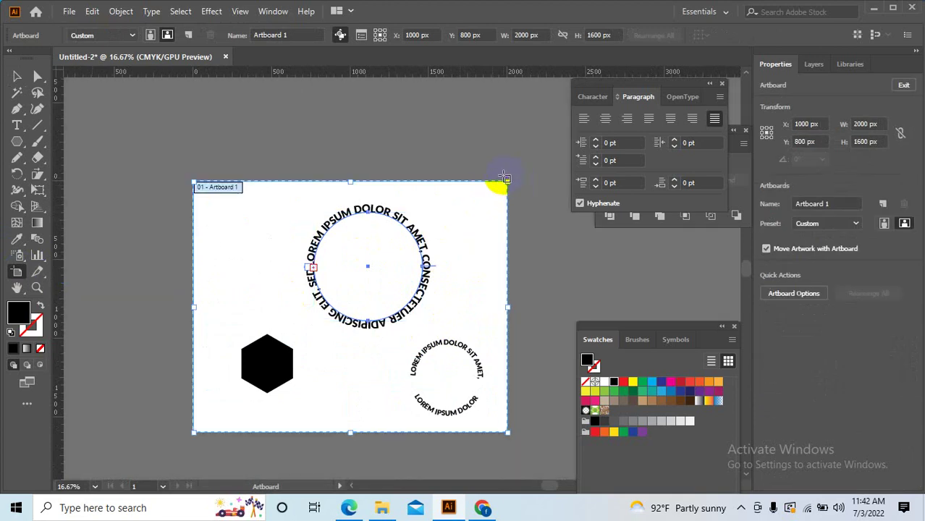
pyautogui.click(17, 75)
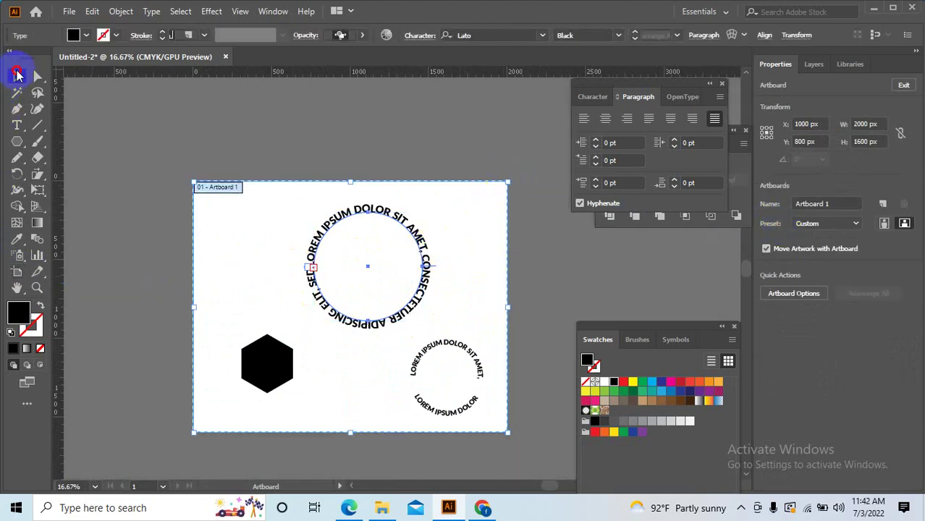
pyautogui.scroll(3, 490, 330)
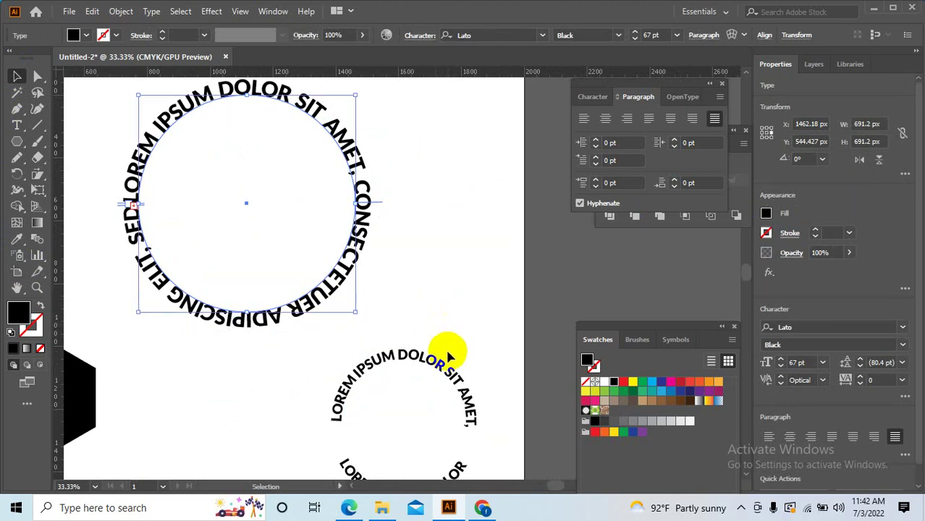
pyautogui.scroll(1, 451, 352)
pyautogui.hscroll(-1, 389, 422)
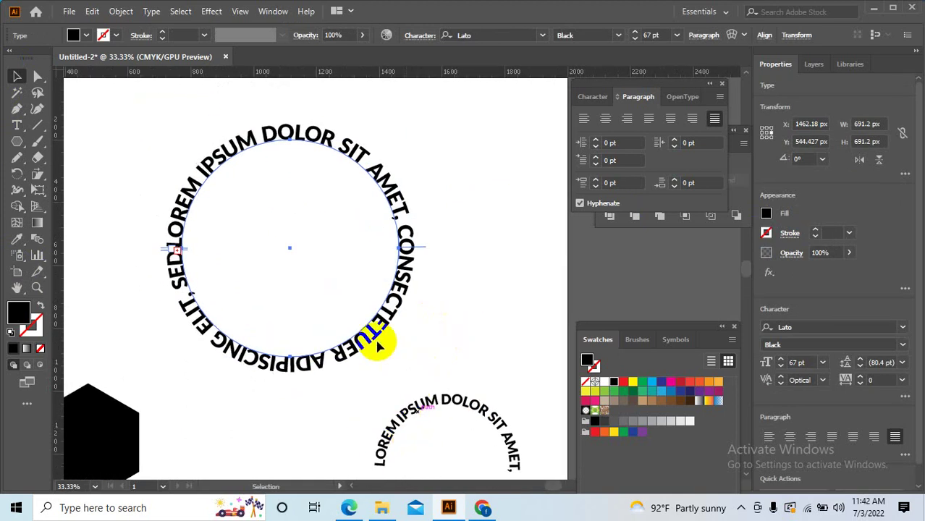
# Select the lower half of the large ring's text and tighten its tracking to -22.
pyautogui.click(17, 125)
pyautogui.moveTo(195, 297)
pyautogui.mouseDown()
pyautogui.moveTo(174, 258)
pyautogui.moveTo(392, 346)
pyautogui.moveTo(413, 270)
pyautogui.moveTo(471, 321)
pyautogui.mouseUp()
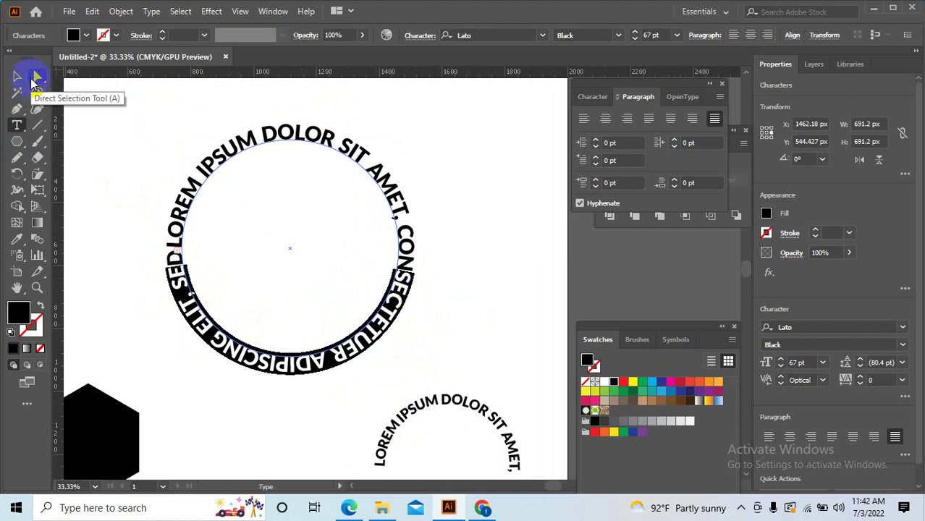
pyautogui.click(605, 97)
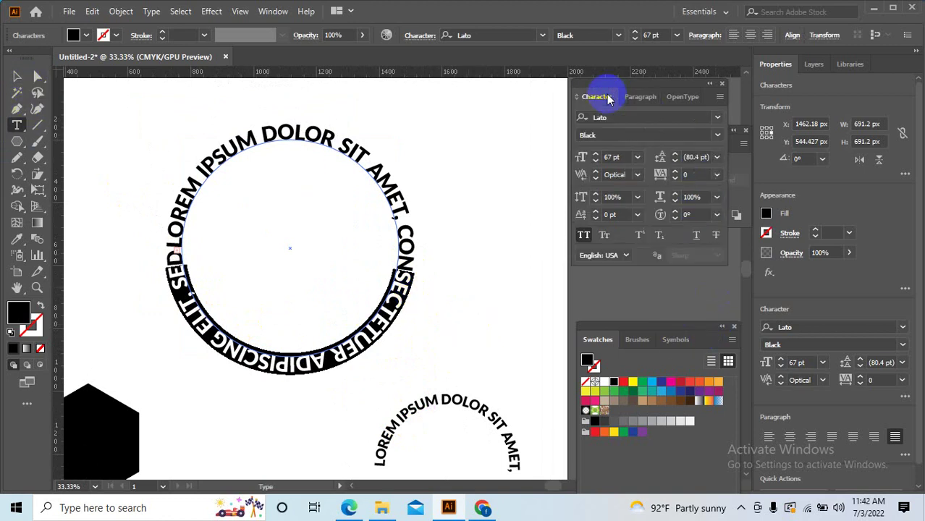
pyautogui.scroll(-5, 691, 174)
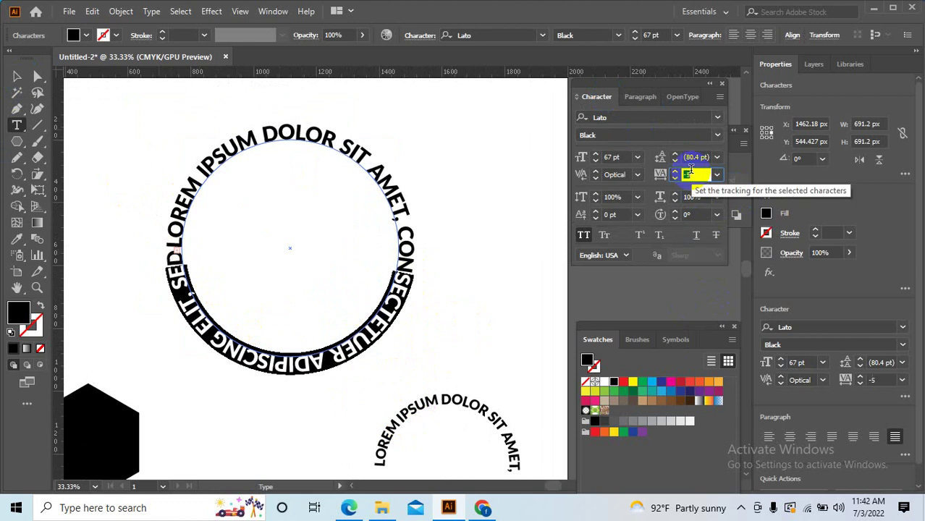
pyautogui.scroll(-5, 691, 181)
pyautogui.scroll(-6, 691, 182)
pyautogui.scroll(-6, 692, 185)
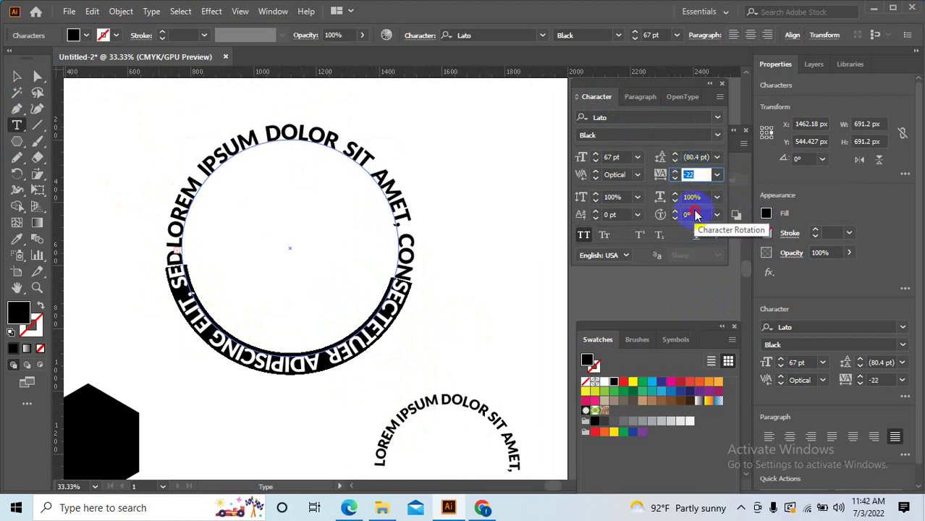
# Set character rotation to about -176° so the bottom letters read upright.
pyautogui.click(692, 214)
pyautogui.scroll(-2, 693, 213)
pyautogui.scroll(-2, 694, 213)
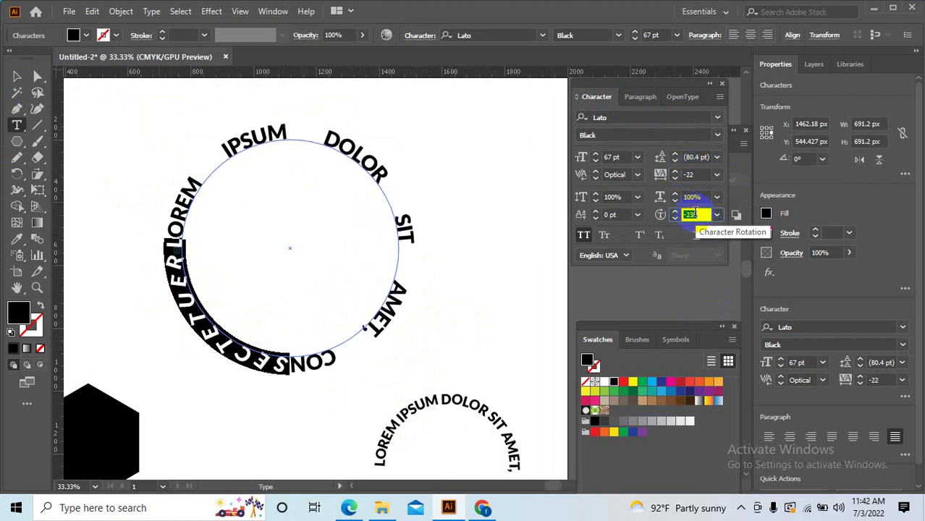
pyautogui.scroll(-1, 694, 212)
pyautogui.scroll(-1, 694, 212)
pyautogui.scroll(-2, 693, 212)
pyautogui.scroll(-1, 693, 212)
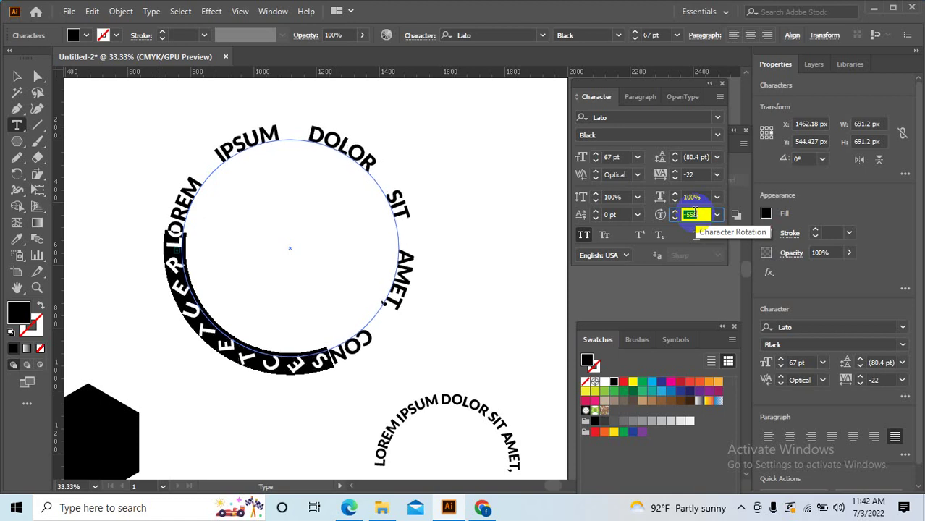
pyautogui.scroll(-1, 694, 212)
pyautogui.scroll(-1, 693, 212)
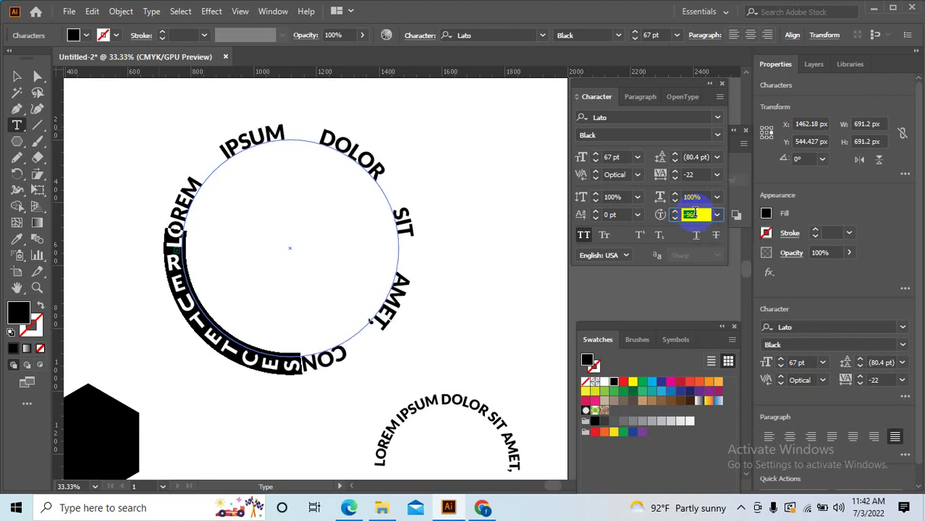
pyautogui.scroll(-1, 693, 213)
pyautogui.scroll(-1, 694, 212)
pyautogui.scroll(-1, 694, 212)
pyautogui.scroll(-1, 694, 212)
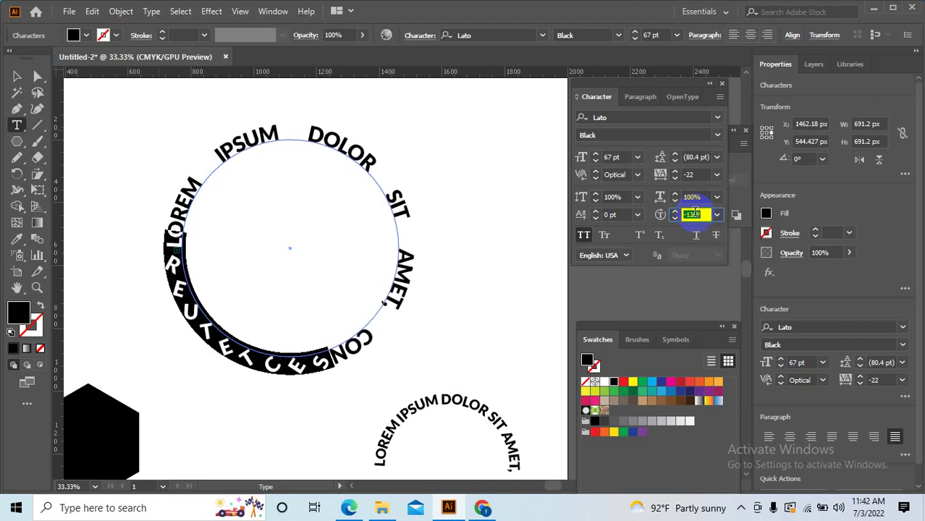
pyautogui.scroll(-1, 694, 212)
pyautogui.scroll(-1, 694, 212)
pyautogui.scroll(-1, 693, 212)
pyautogui.scroll(-1, 694, 212)
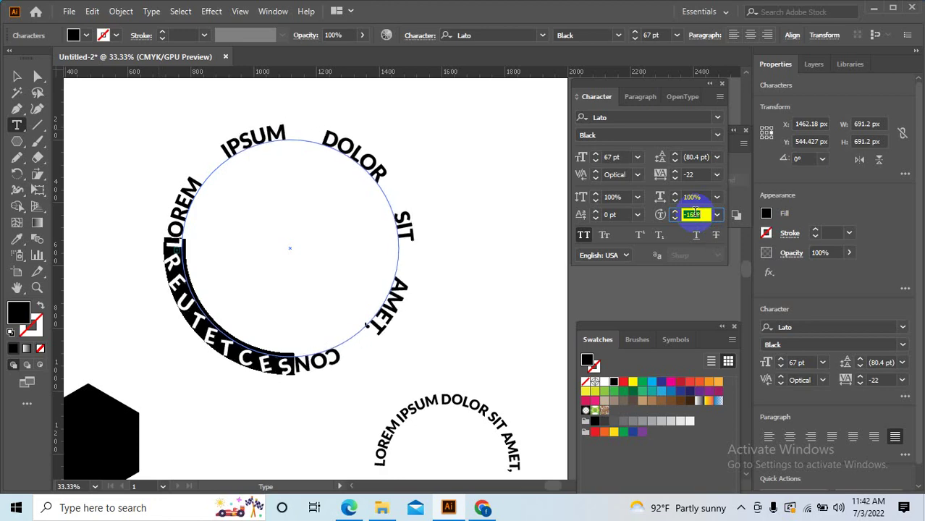
pyautogui.scroll(-1, 694, 212)
pyautogui.scroll(-1, 694, 213)
pyautogui.scroll(-1, 695, 211)
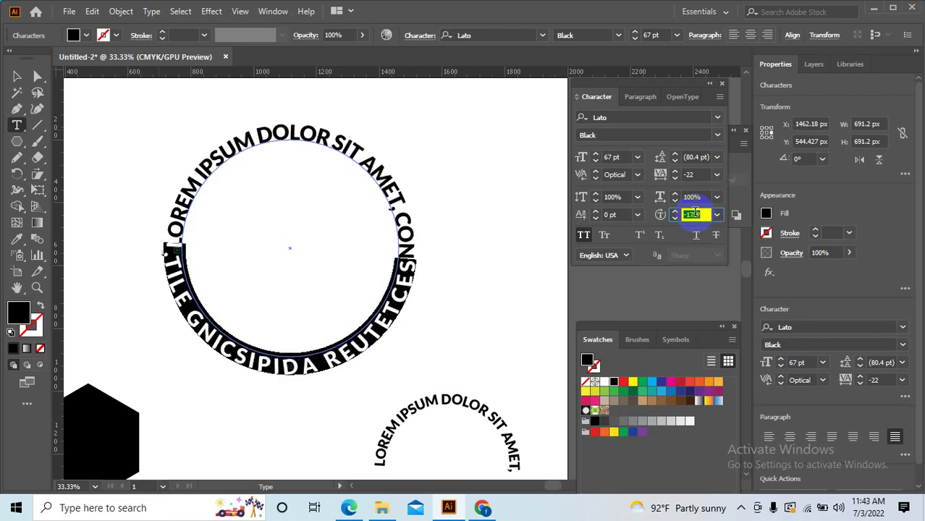
pyautogui.scroll(-1, 695, 211)
pyautogui.scroll(-1, 695, 212)
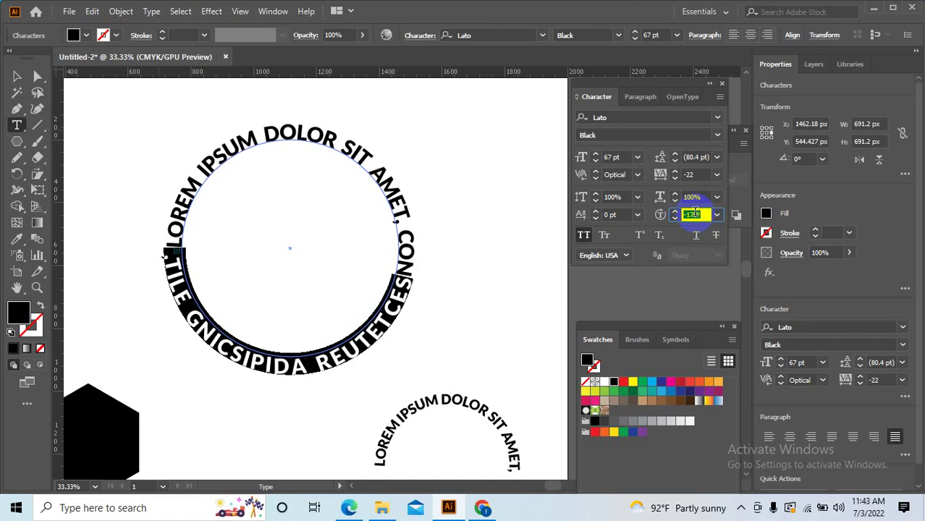
pyautogui.scroll(-1, 695, 211)
pyautogui.scroll(-1, 695, 211)
pyautogui.scroll(-1, 695, 212)
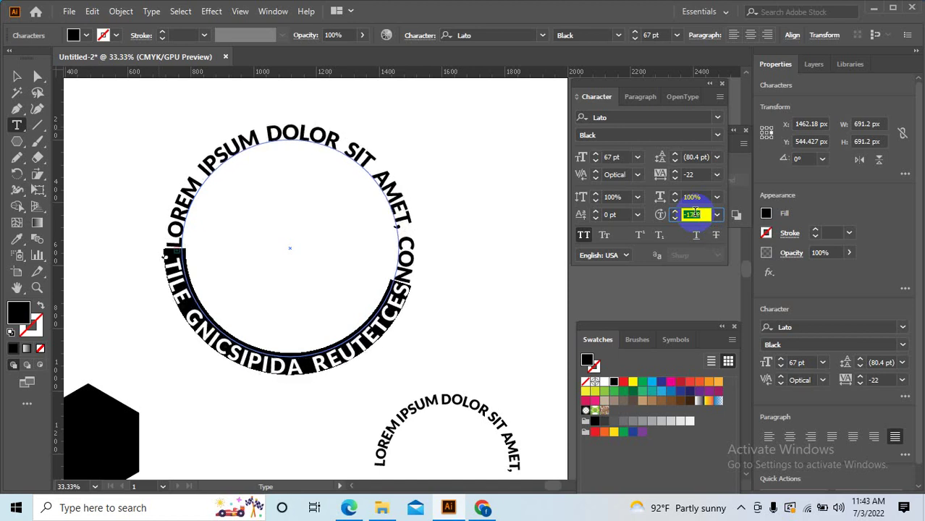
pyautogui.moveTo(405, 269); pyautogui.dragTo(400, 283)
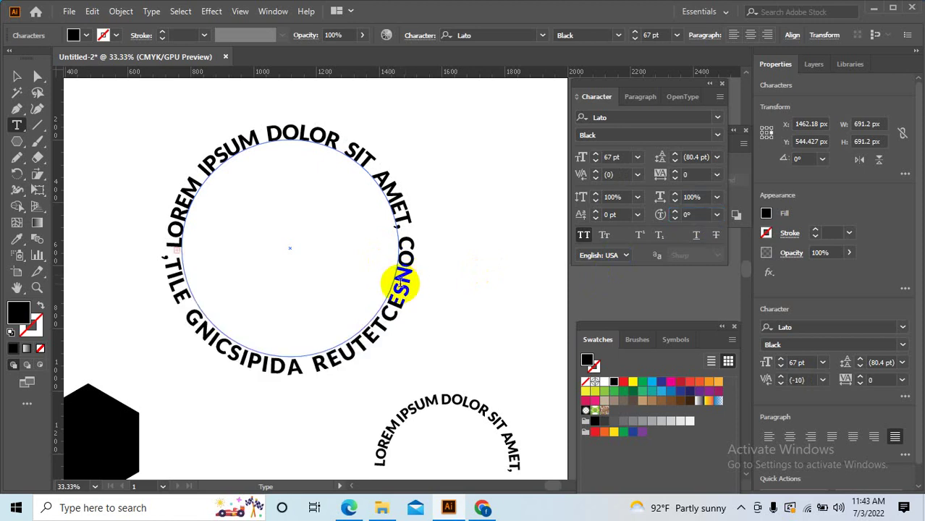
# Widen the letter spacing before the S in the circular lorem ipsum text.
pyautogui.hotkey('alt', 'Right')
pyautogui.hotkey('alt', 'Right')
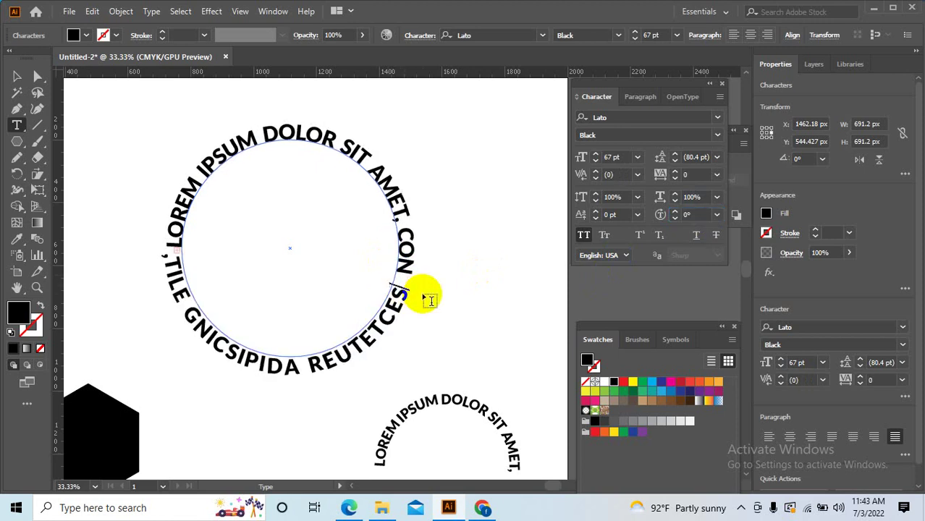
pyautogui.click(16, 76)
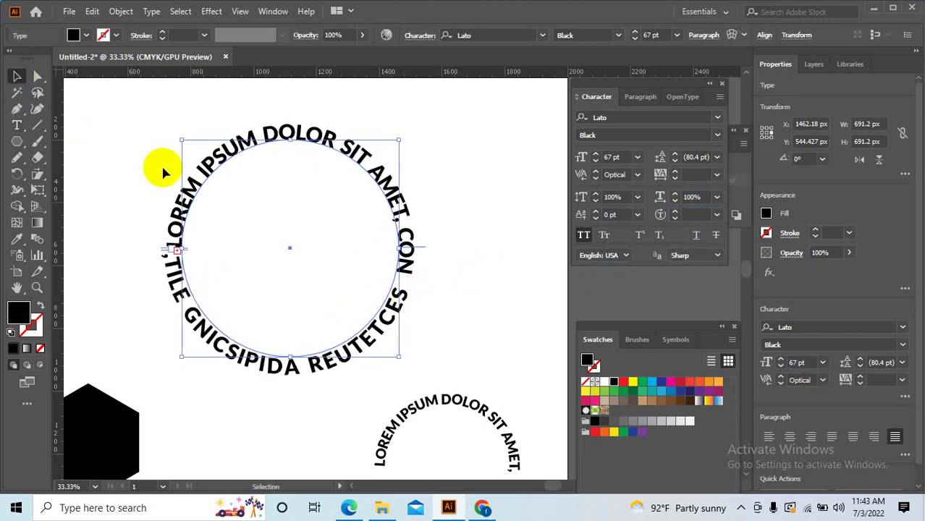
pyautogui.hscroll(-3, 182, 181)
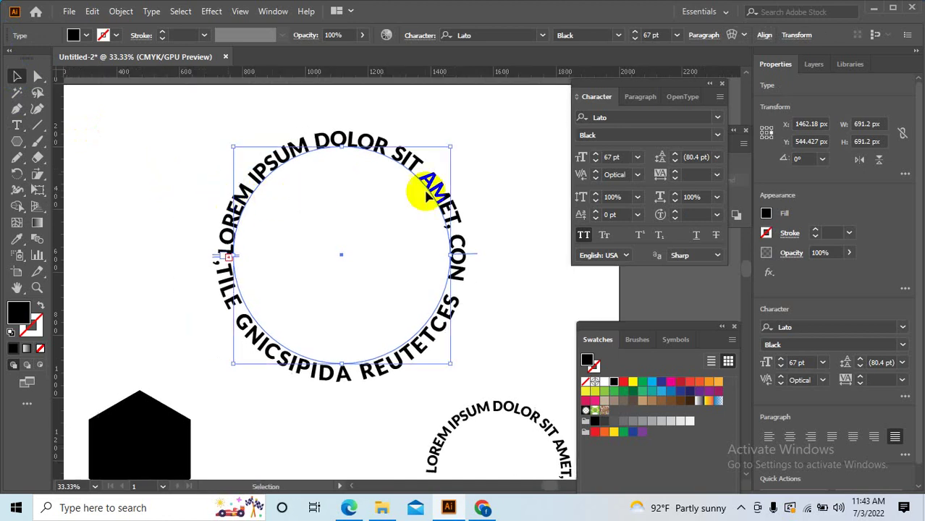
pyautogui.click(492, 166)
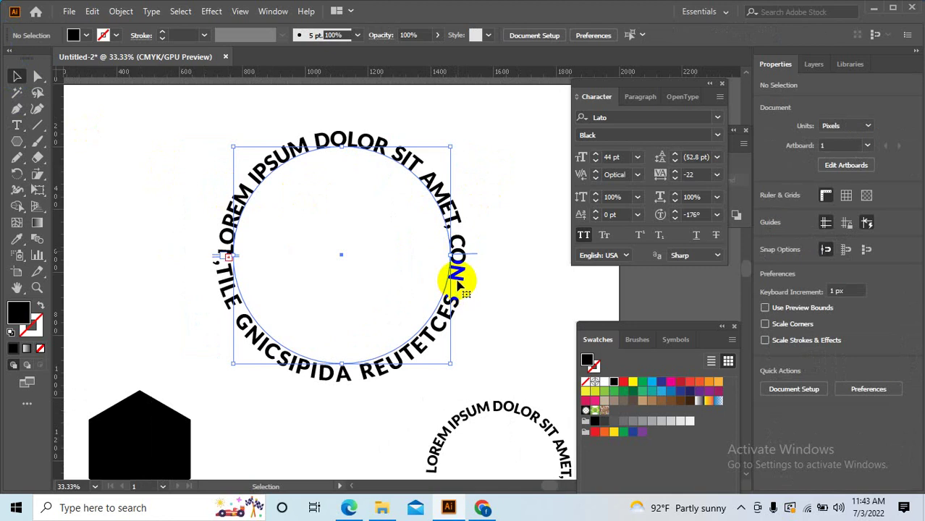
# Delete the words 'AMET, CON' from the circular text and test spacing on EUT.
pyautogui.doubleClick(463, 281)
pyautogui.moveTo(456, 279)
pyautogui.mouseDown()
pyautogui.moveTo(447, 200)
pyautogui.moveTo(473, 209)
pyautogui.moveTo(459, 281)
pyautogui.mouseUp()
pyautogui.press('BackSpace')
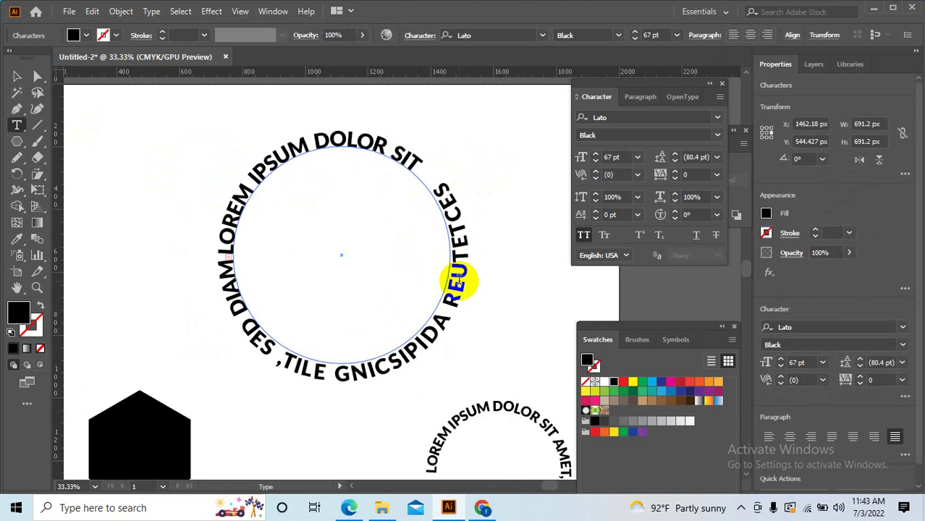
pyautogui.hotkey('alt', 'Right')
pyautogui.hotkey('alt', 'Right')
pyautogui.hotkey('alt', 'Right')
pyautogui.hotkey('alt', 'Right')
pyautogui.hotkey('alt', 'Right')
pyautogui.hotkey('alt', 'Right')
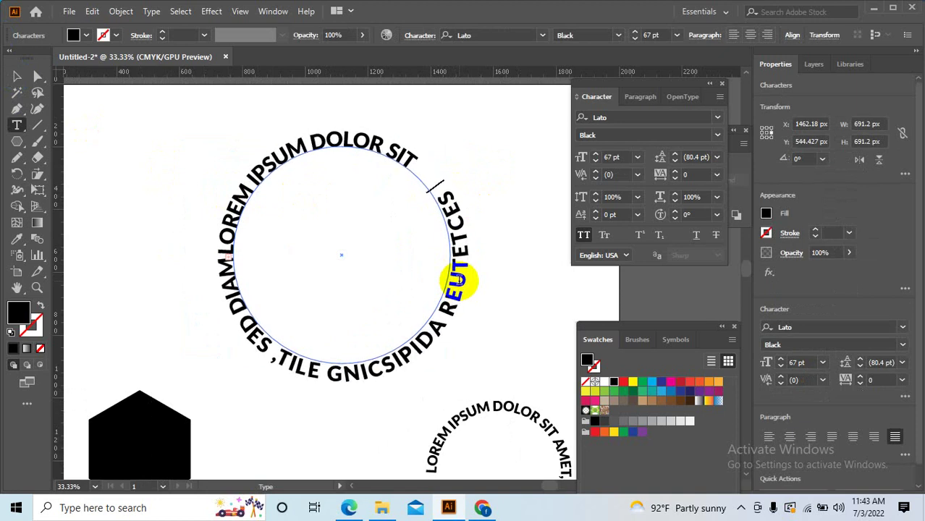
pyautogui.hotkey('alt', 'Right')
pyautogui.hotkey('alt', 'Right')
pyautogui.hotkey('ctrl', 'z')
pyautogui.hotkey('ctrl', 'z')
pyautogui.hotkey('ctrl', 'z')
pyautogui.hotkey('ctrl', 'z')
pyautogui.hotkey('ctrl', 'z')
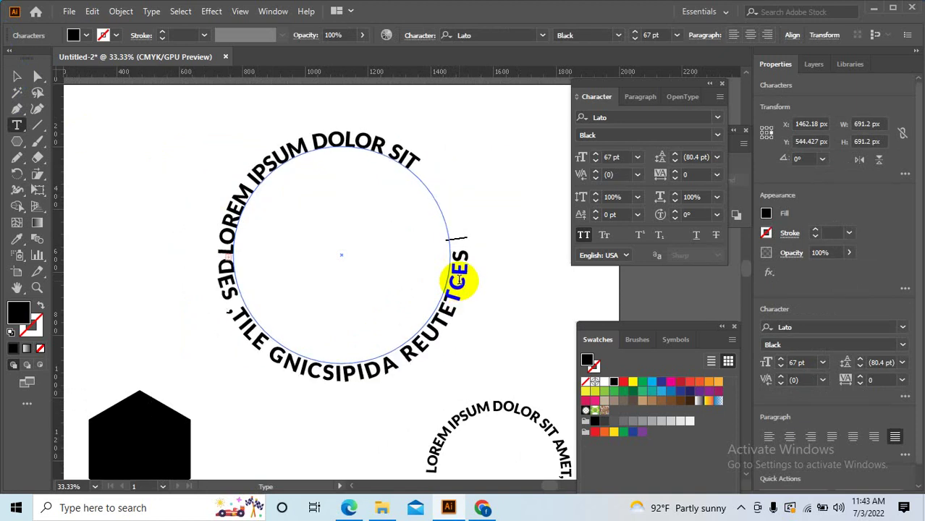
# Widen the gap after the S and rotate the text clockwise around the circle.
pyautogui.moveTo(282, 321); pyautogui.dragTo(230, 310)
pyautogui.hotkey('alt', 'Right')
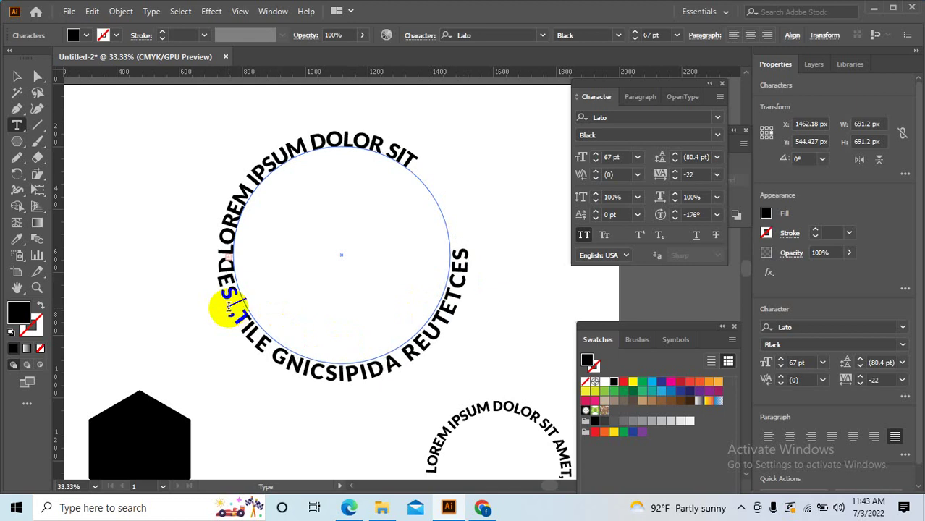
pyautogui.hotkey('alt', 'Right')
pyautogui.hotkey('alt', 'Right')
pyautogui.hotkey('alt', 'Right')
pyautogui.hotkey('alt', 'Right')
pyautogui.hotkey('alt', 'Right')
pyautogui.hotkey('alt', 'Right')
pyautogui.hotkey('alt', 'Right')
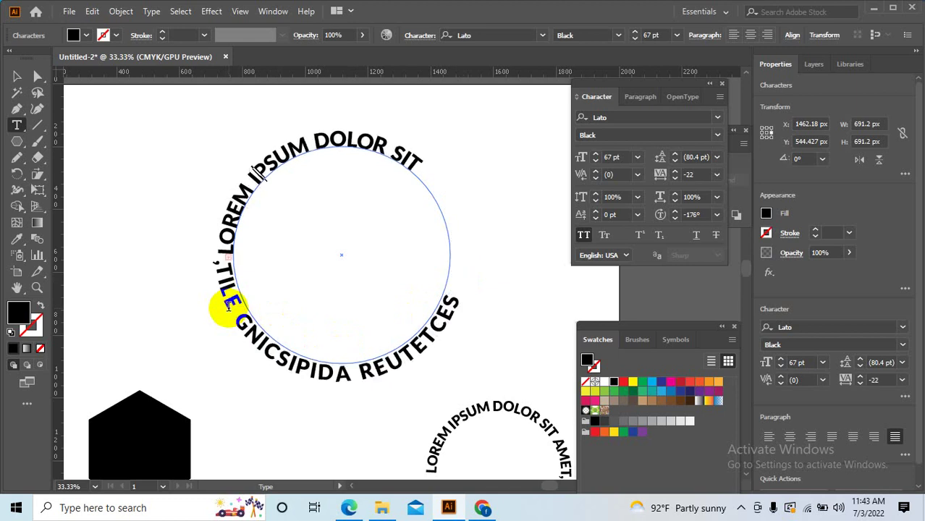
pyautogui.click(16, 76)
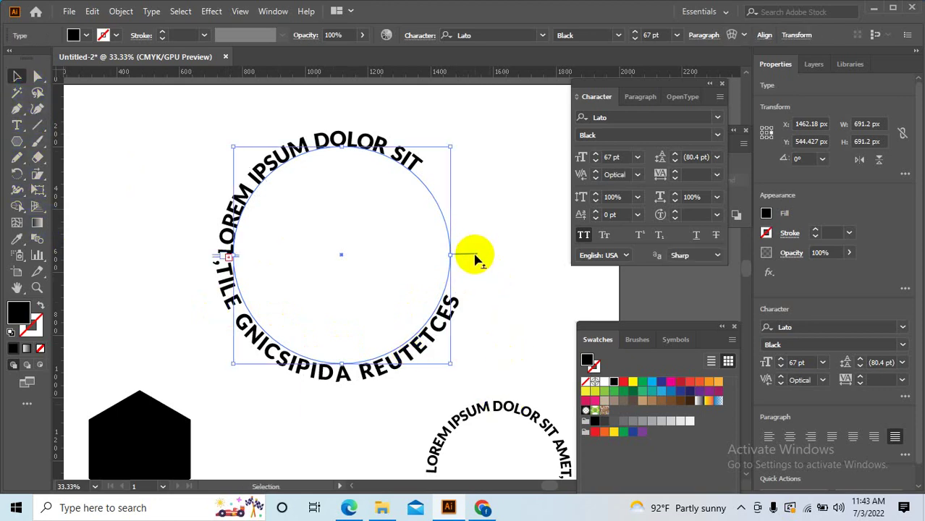
pyautogui.moveTo(475, 256); pyautogui.dragTo(498, 290)
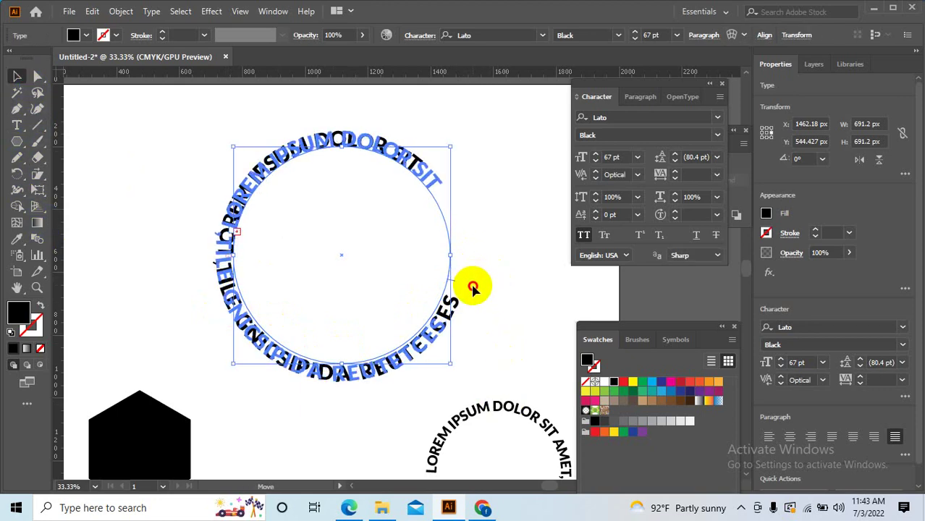
pyautogui.click(498, 289)
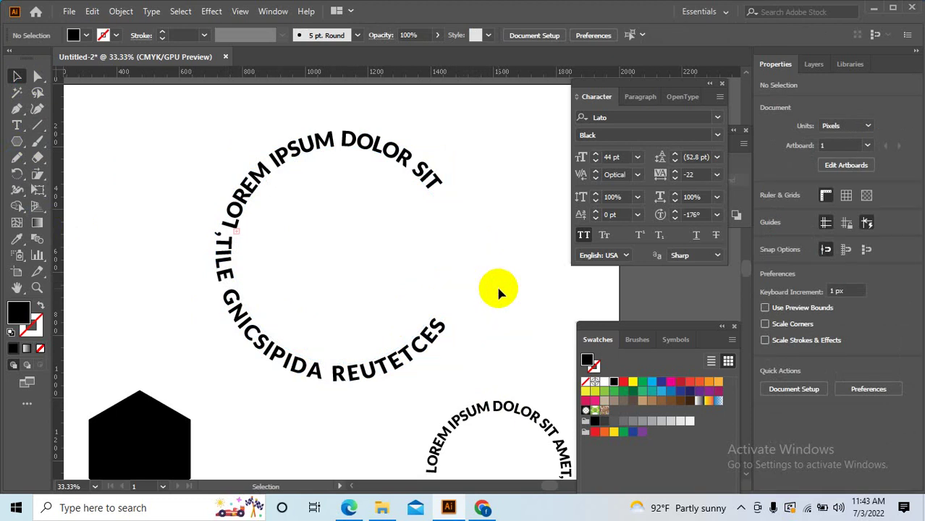
# Delete the trailing letters so the text's end meets LOREM, then select the text object.
pyautogui.doubleClick(442, 325)
pyautogui.moveTo(434, 326); pyautogui.dragTo(435, 222)
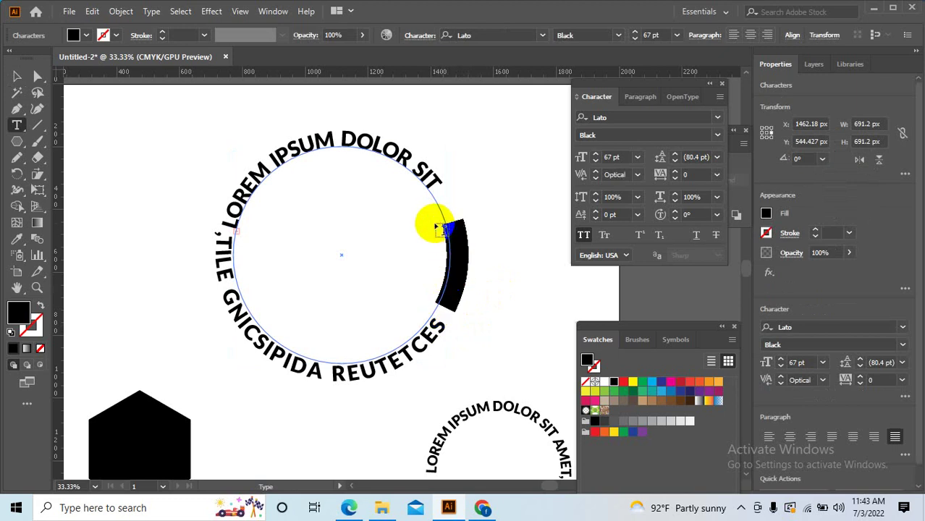
pyautogui.press('BackSpace')
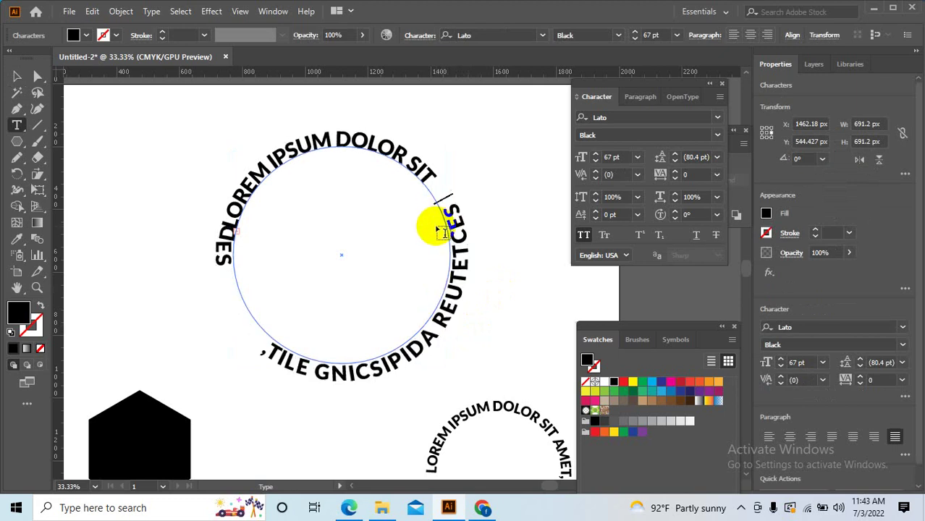
pyautogui.press('BackSpace')
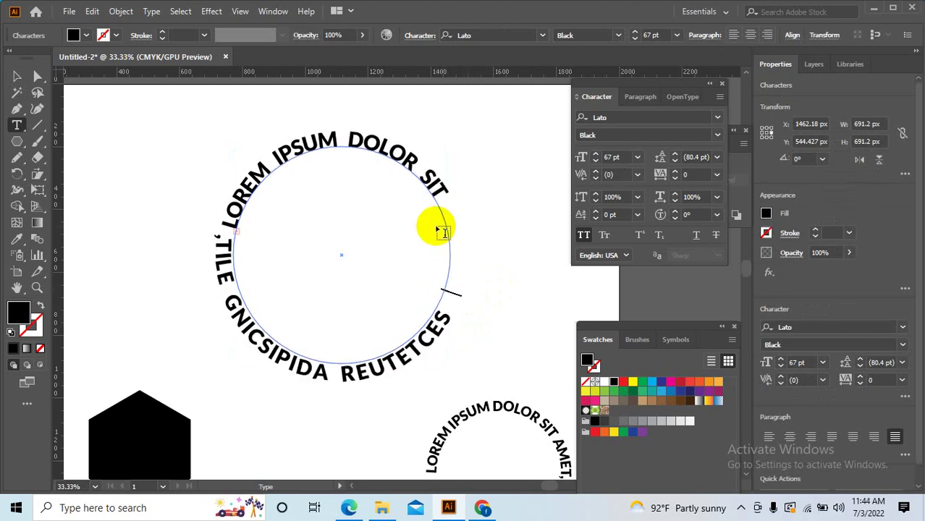
pyautogui.moveTo(443, 290); pyautogui.dragTo(449, 260)
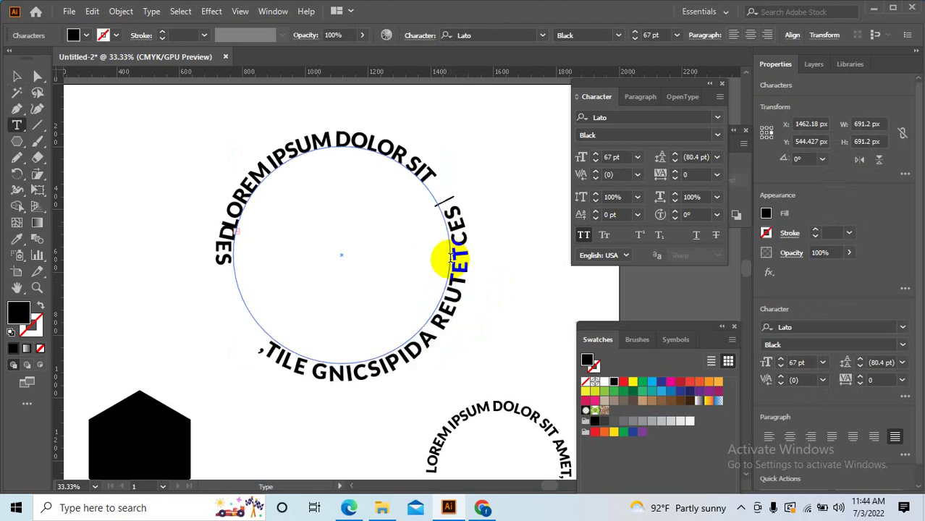
pyautogui.hotkey('ctrl', 'z')
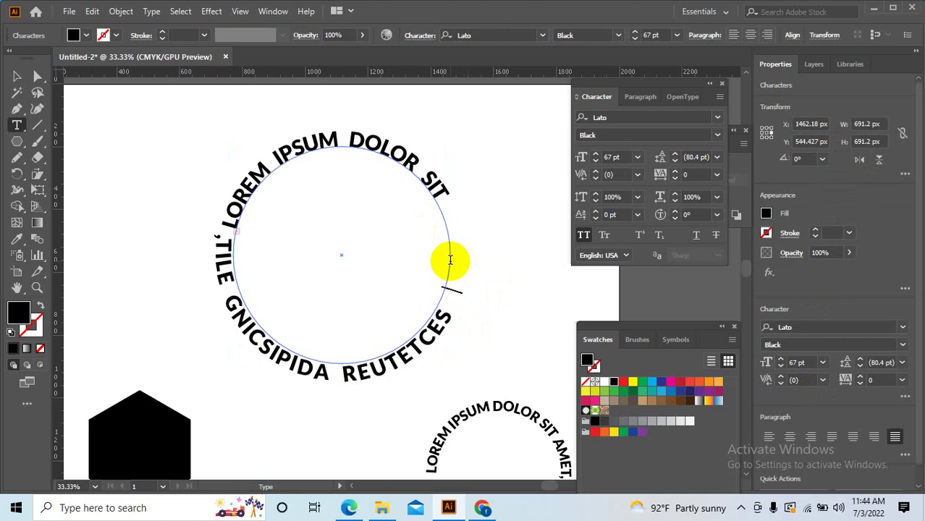
pyautogui.hotkey('ctrl', 'shift', 'z')
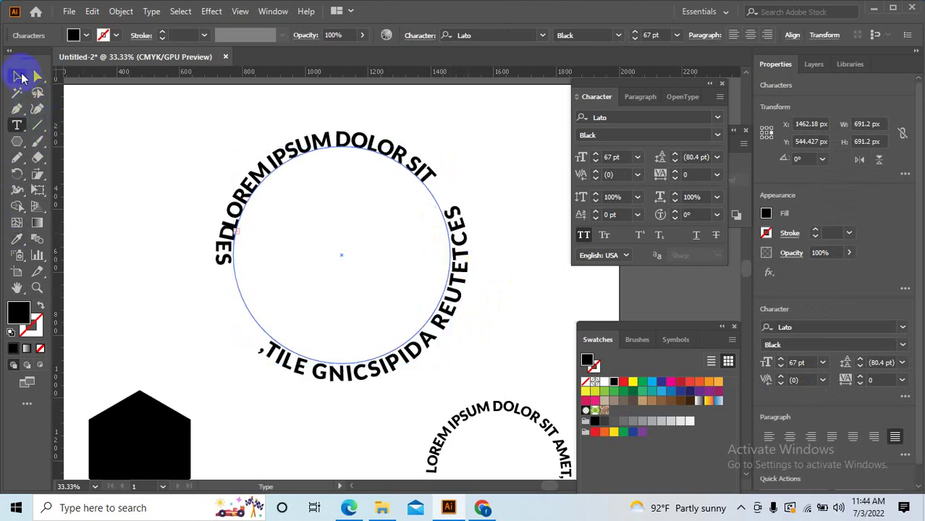
pyautogui.click(17, 75)
# Zoom out and pan to inspect the large and small circular texts.
pyautogui.hotkey('ctrl', '-')
pyautogui.hotkey('ctrl', '-')
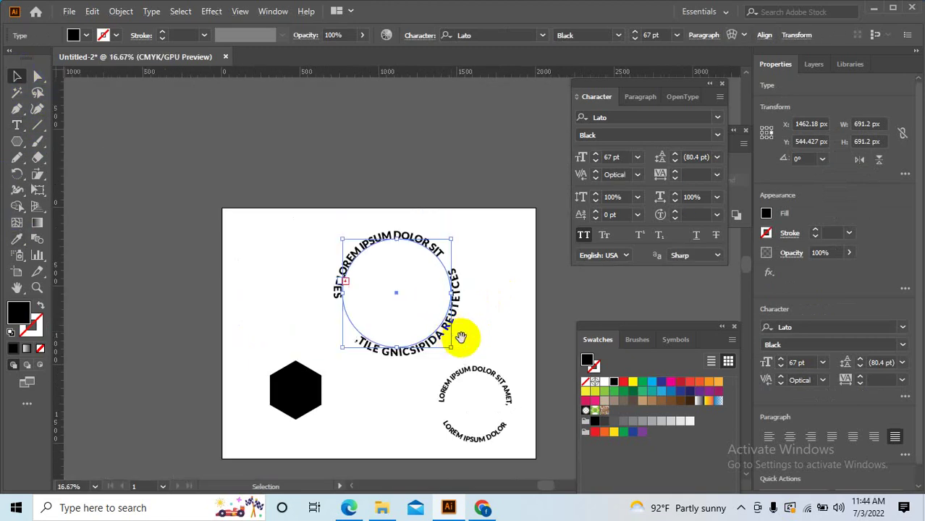
pyautogui.keyDown('alt'); pyautogui.scroll(2, 459, 312); pyautogui.keyUp('alt')
pyautogui.moveTo(459, 312); pyautogui.dragTo(503, 327)
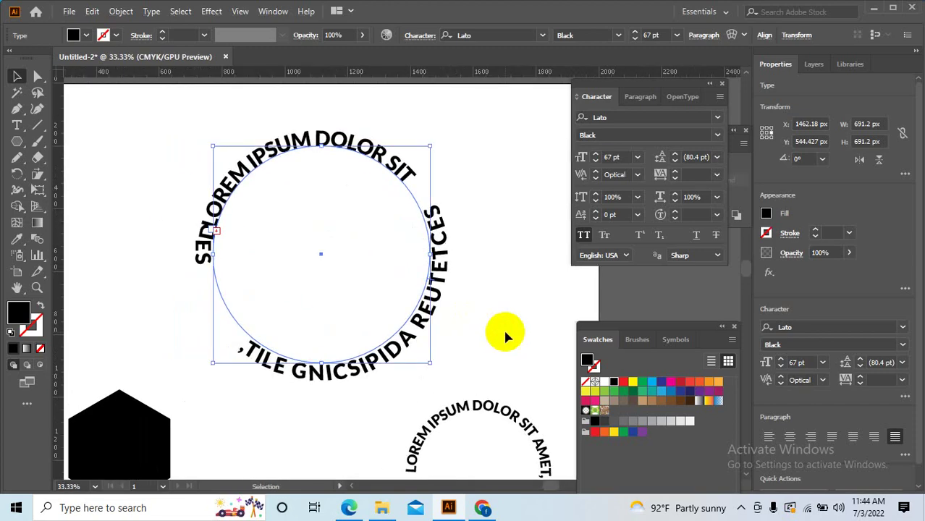
pyautogui.scroll(-5, 496, 330)
pyautogui.scroll(-1, 444, 201)
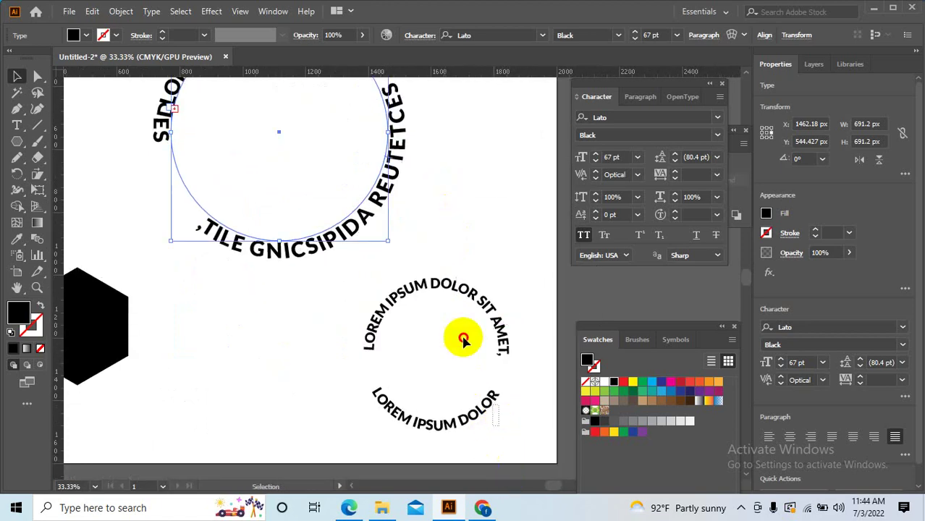
pyautogui.click(377, 290)
pyautogui.hscroll(-5, 449, 326)
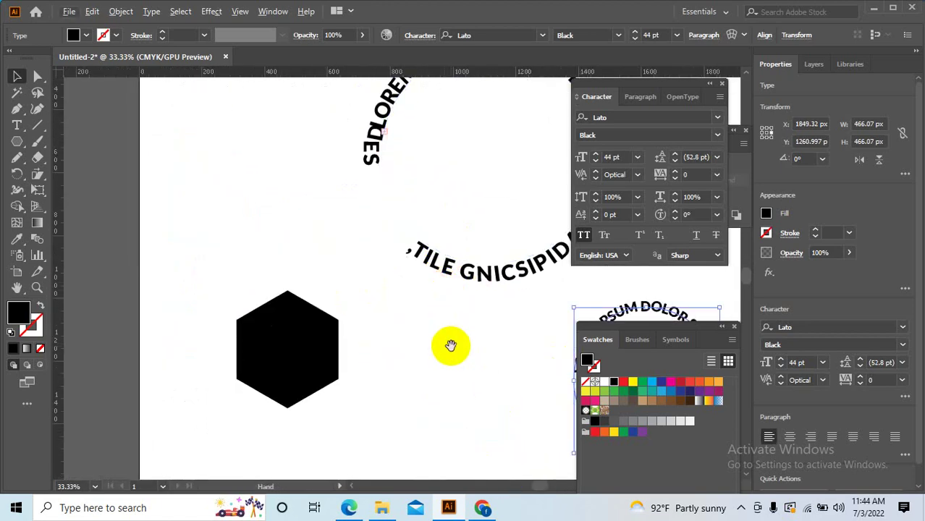
pyautogui.scroll(-2, 450, 345)
pyautogui.hotkey('ctrl', '-')
pyautogui.hotkey('ctrl', '-')
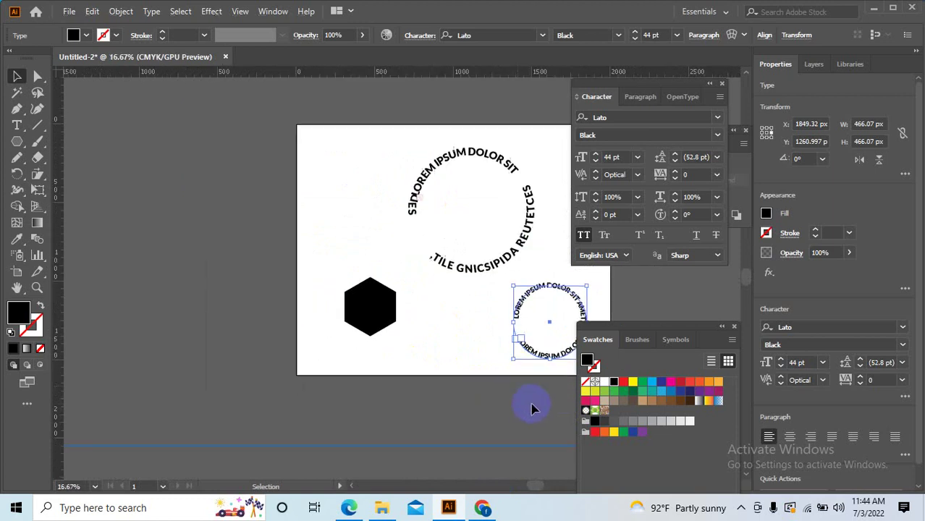
# Undo repeatedly until the circle texts and hexagon are removed.
pyautogui.hotkey('ctrl', 'z')
pyautogui.hotkey('ctrl', 'z')
pyautogui.hotkey('ctrl', 'z')
pyautogui.hotkey('ctrl', 'z')
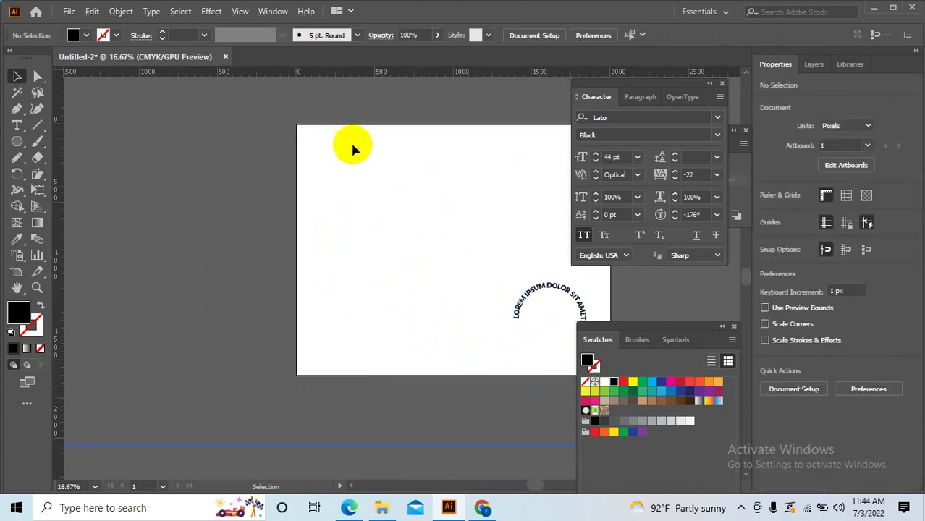
pyautogui.scroll(1, 507, 255)
pyautogui.hotkey('ctrl', 'z')
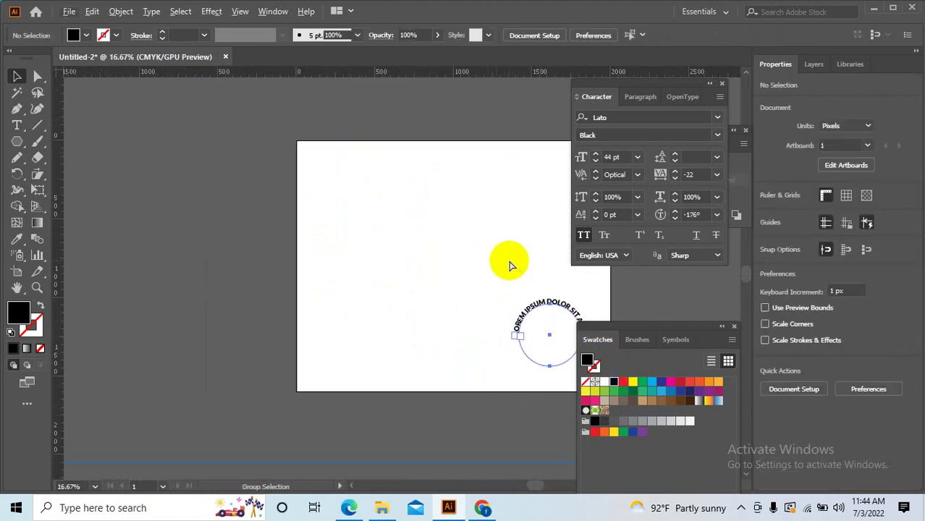
pyautogui.hotkey('ctrl', 'z')
pyautogui.hotkey('ctrl', 'z')
pyautogui.hotkey('ctrl', '+')
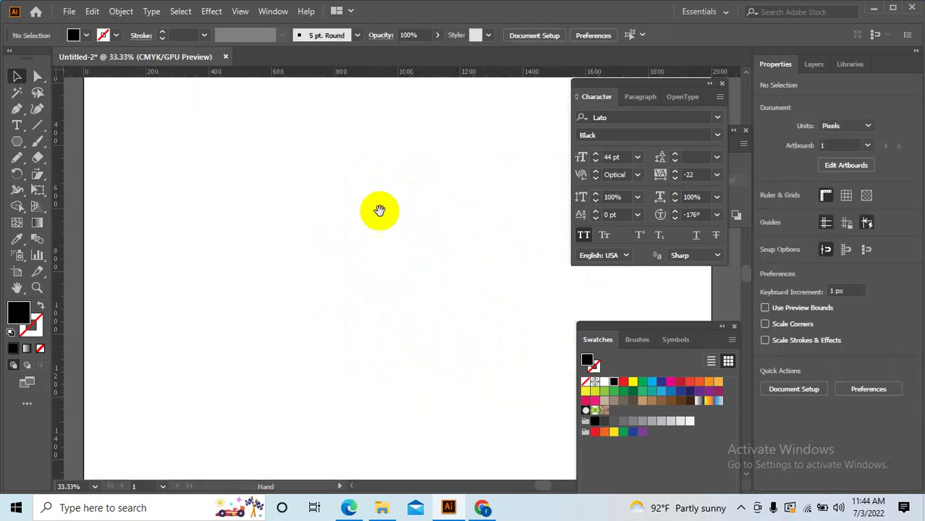
# Draw a wide test rectangle near the top, then undo it.
pyautogui.click(16, 142)
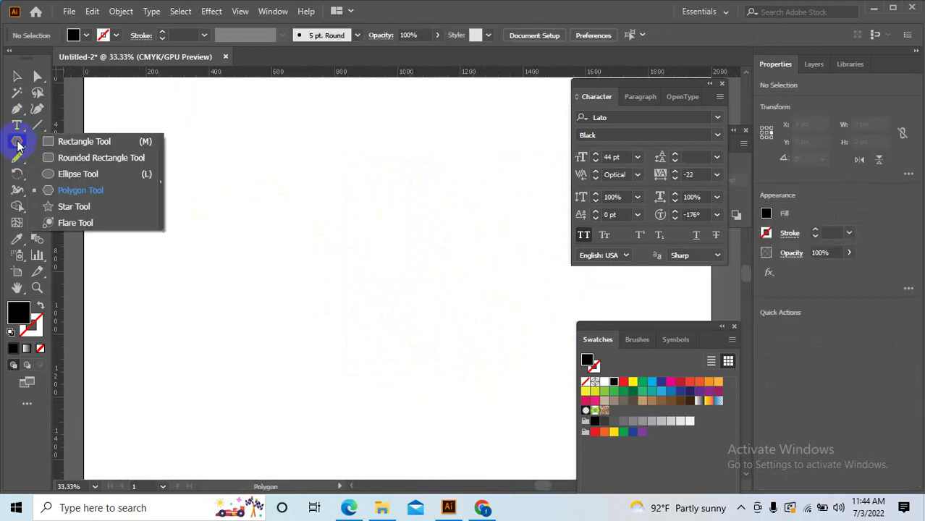
pyautogui.click(80, 141)
pyautogui.moveTo(176, 159)
pyautogui.mouseDown()
pyautogui.moveTo(491, 239)
pyautogui.moveTo(493, 216)
pyautogui.mouseUp()
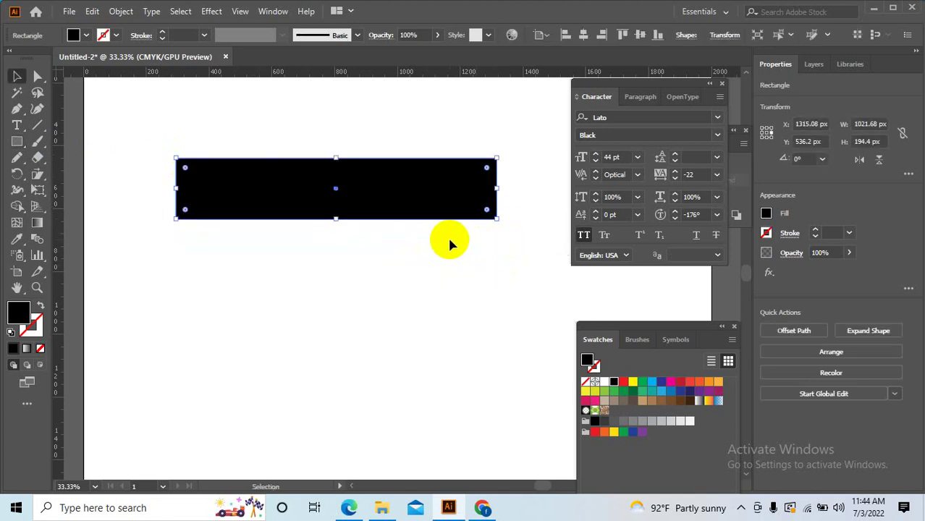
pyautogui.hotkey('ctrl', 'z')
pyautogui.press('v')
# Draw a three-point horizontal line across the artboard with the Pen tool.
pyautogui.click(16, 108)
pyautogui.click(191, 179)
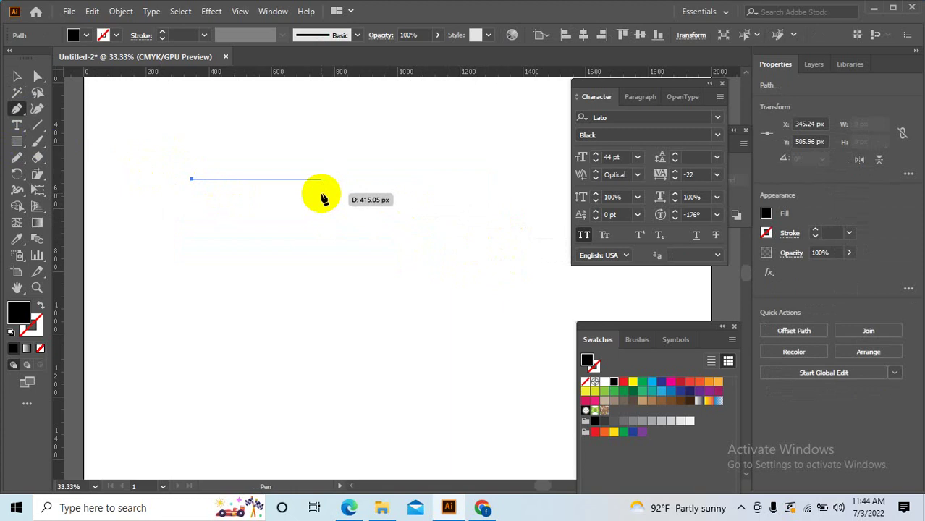
pyautogui.keyDown('shift'); pyautogui.click(323, 193); pyautogui.keyUp('shift')
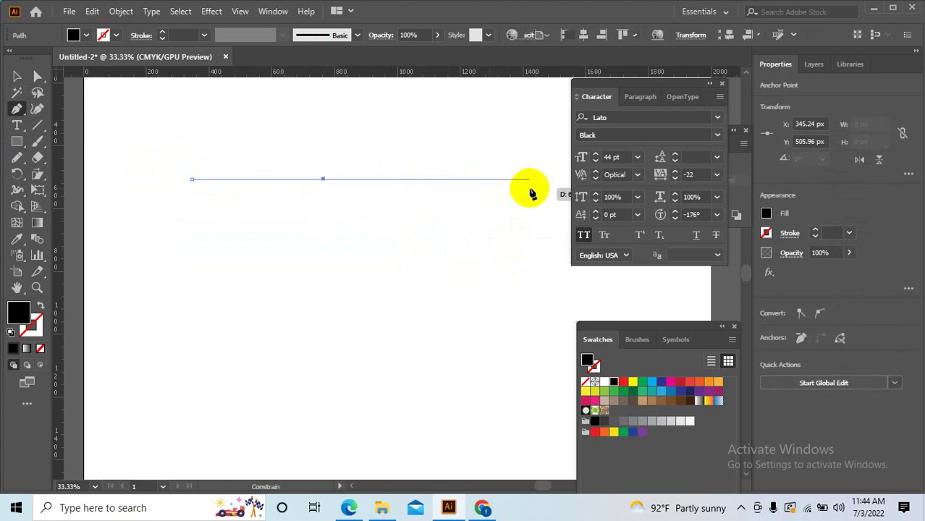
pyautogui.keyDown('shift'); pyautogui.click(484, 179); pyautogui.keyUp('shift')
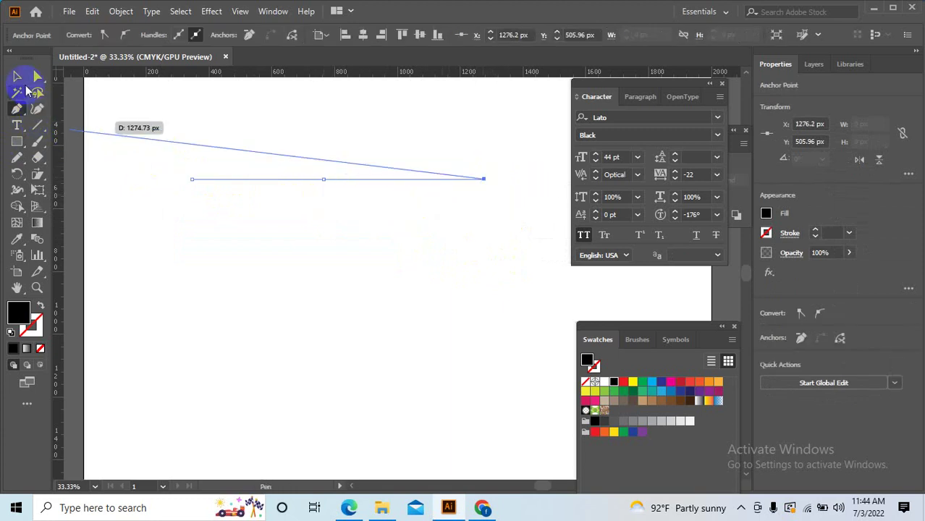
pyautogui.click(18, 80)
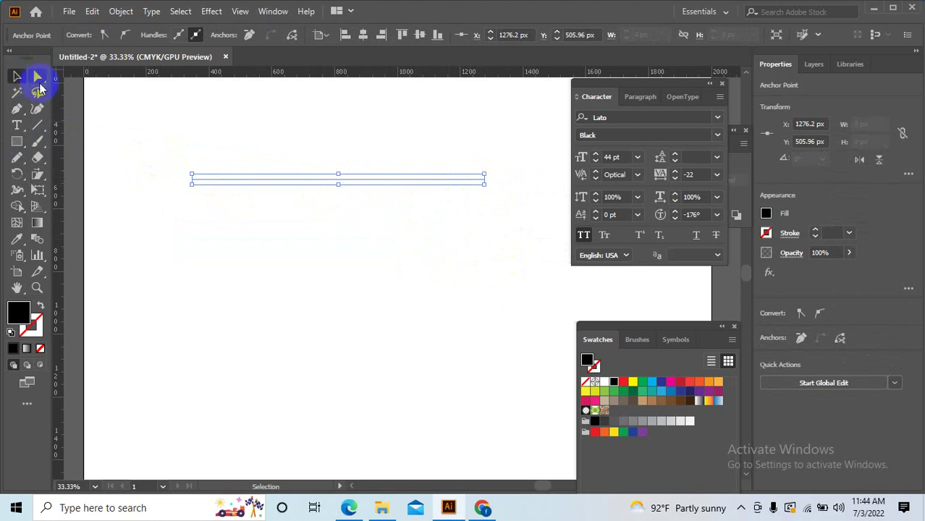
# Bend the line's middle point into an S-shaped wave with the Anchor Point tool.
pyautogui.click(17, 110)
pyautogui.moveTo(18, 113); pyautogui.dragTo(88, 157)
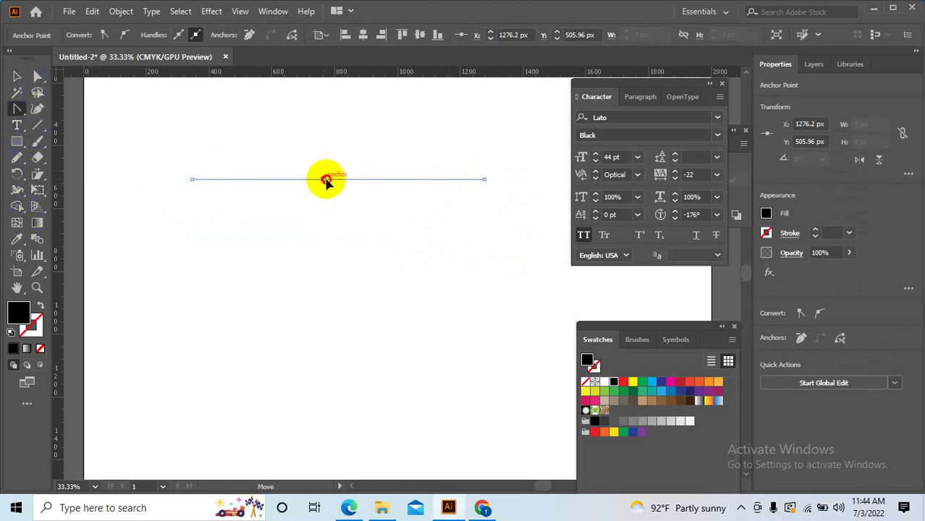
pyautogui.moveTo(323, 180)
pyautogui.mouseDown()
pyautogui.moveTo(407, 218)
pyautogui.moveTo(398, 239)
pyautogui.mouseUp()
# Place a copy of the wave just below the original and select both.
pyautogui.click(18, 77)
pyautogui.click(174, 172)
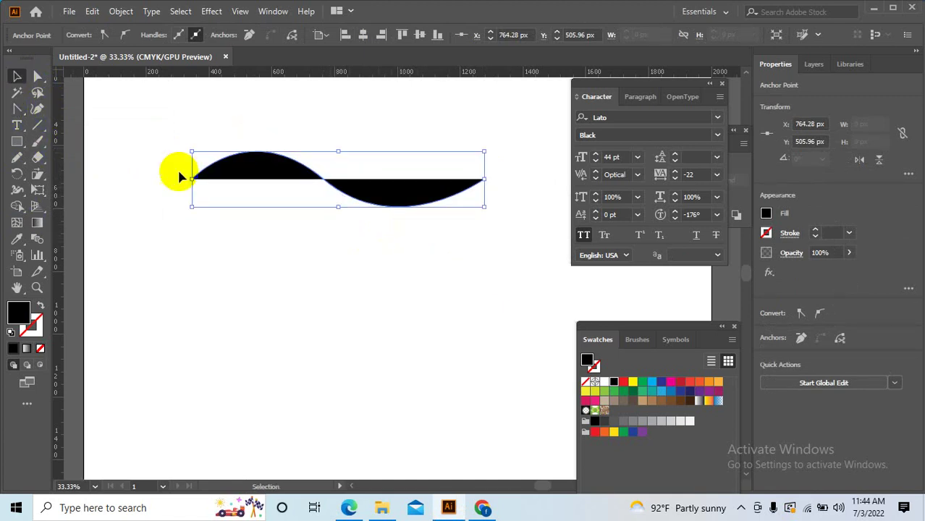
pyautogui.moveTo(404, 204); pyautogui.dragTo(406, 248)
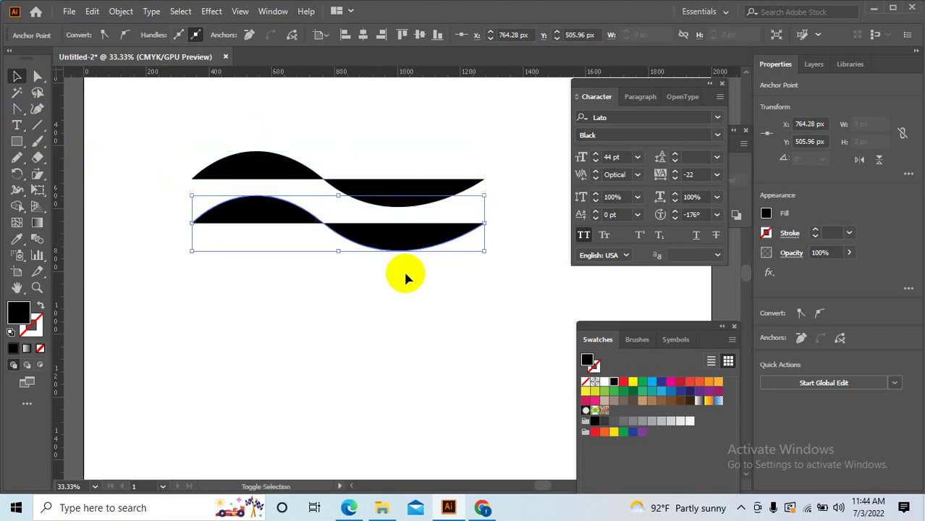
pyautogui.moveTo(311, 288); pyautogui.dragTo(157, 68)
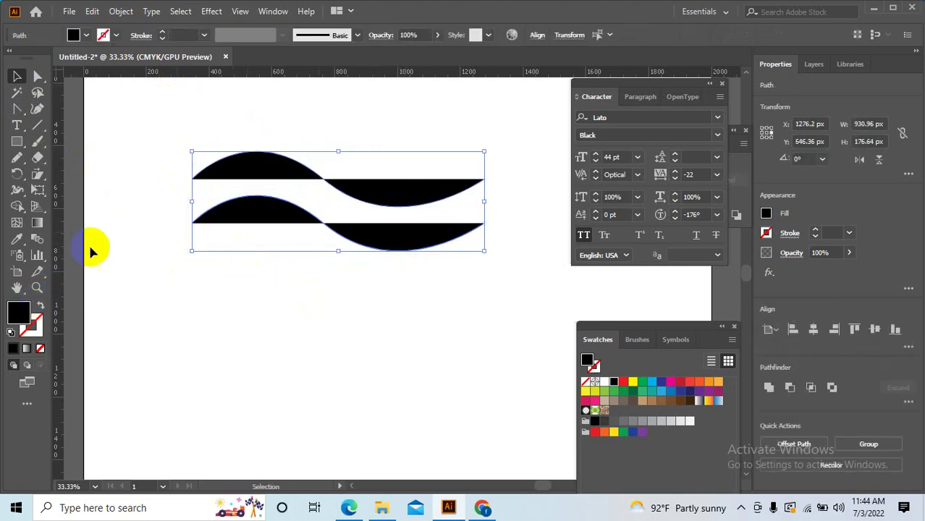
# Make the waves unfilled and join both curves' left and right ends into one closed path.
pyautogui.click(40, 306)
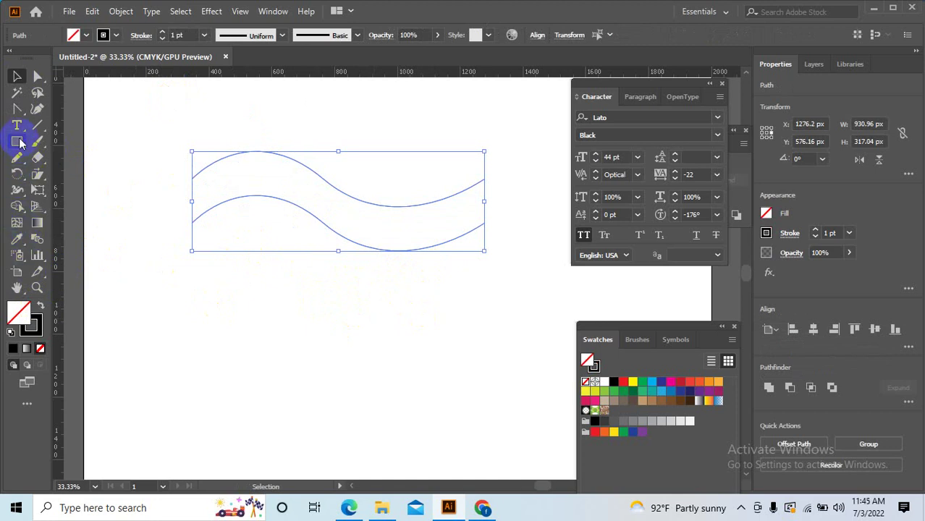
pyautogui.click(17, 109)
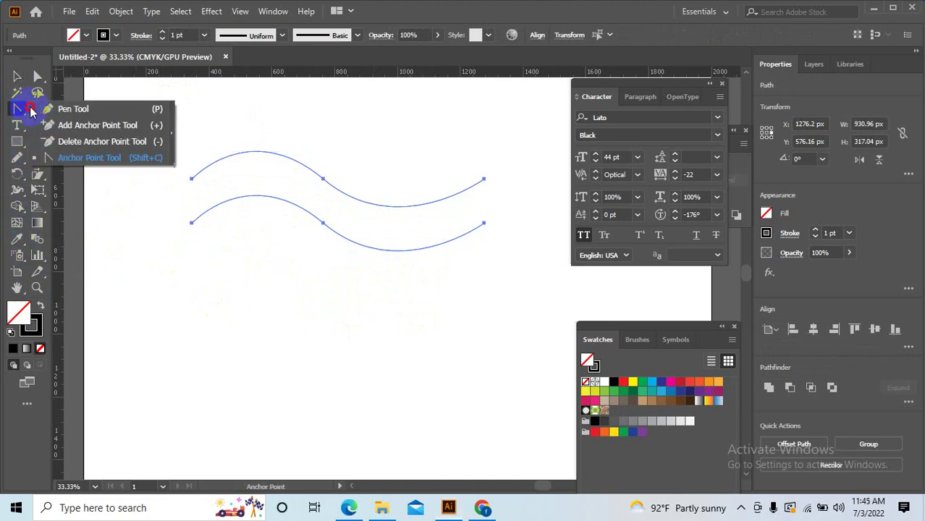
pyautogui.click(192, 179)
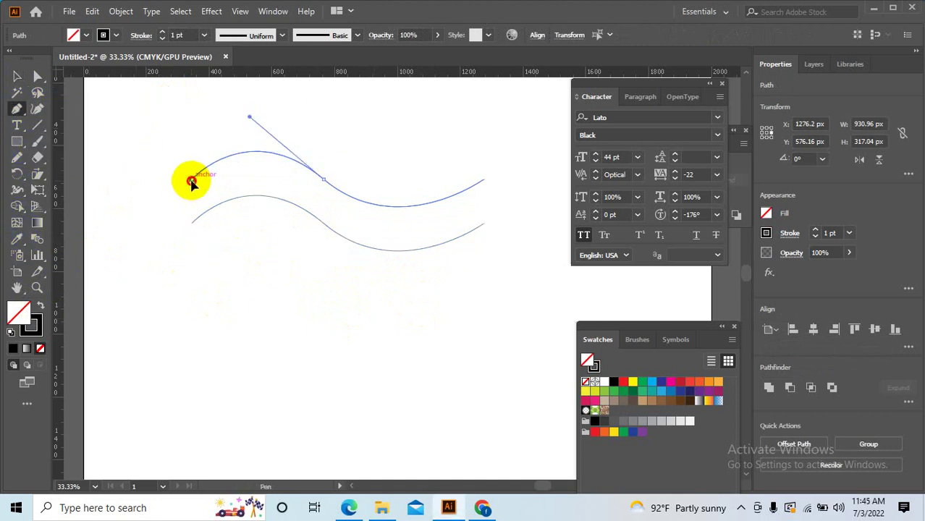
pyautogui.click(192, 222)
pyautogui.click(484, 179)
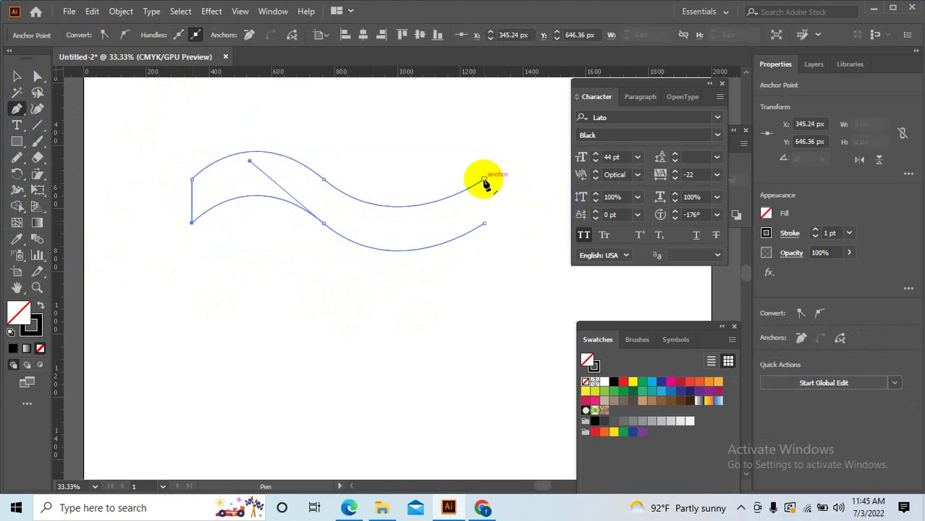
pyautogui.click(483, 223)
# Increase the stroke weight and fill the closed wavy band with solid black.
pyautogui.press('v')
pyautogui.click(471, 304)
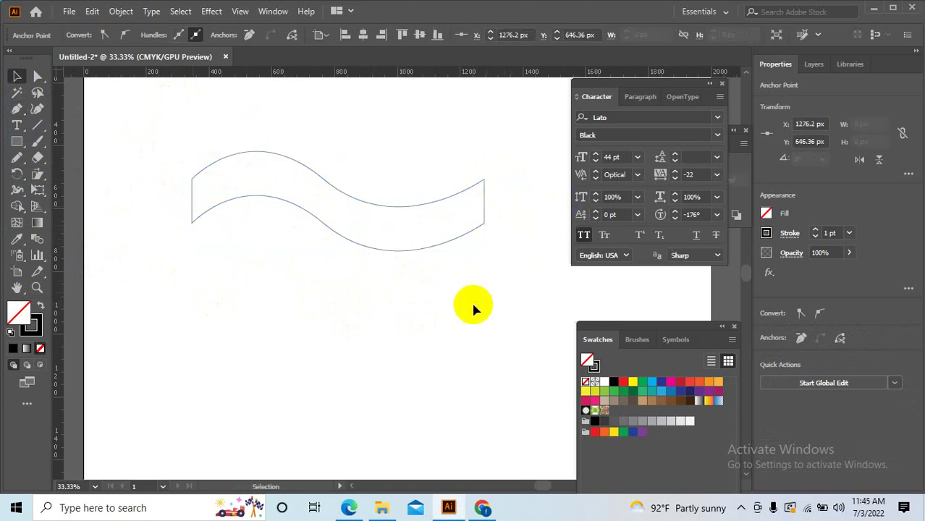
pyautogui.moveTo(471, 304); pyautogui.dragTo(246, 140)
pyautogui.click(141, 124)
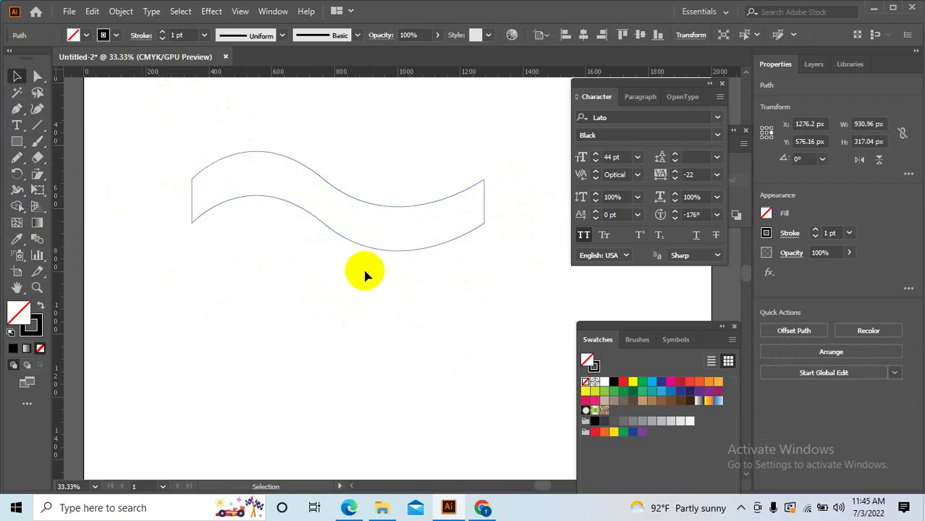
pyautogui.press('Up')
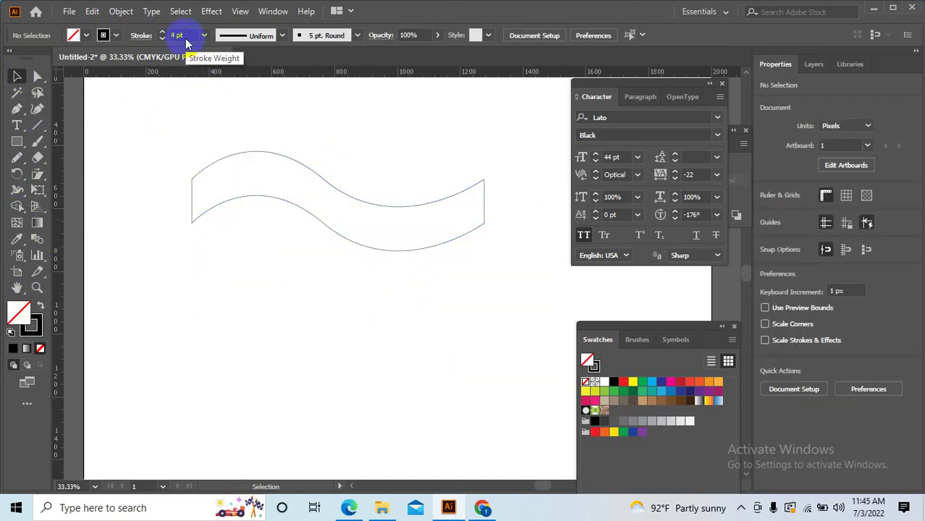
pyautogui.moveTo(254, 225); pyautogui.dragTo(136, 124)
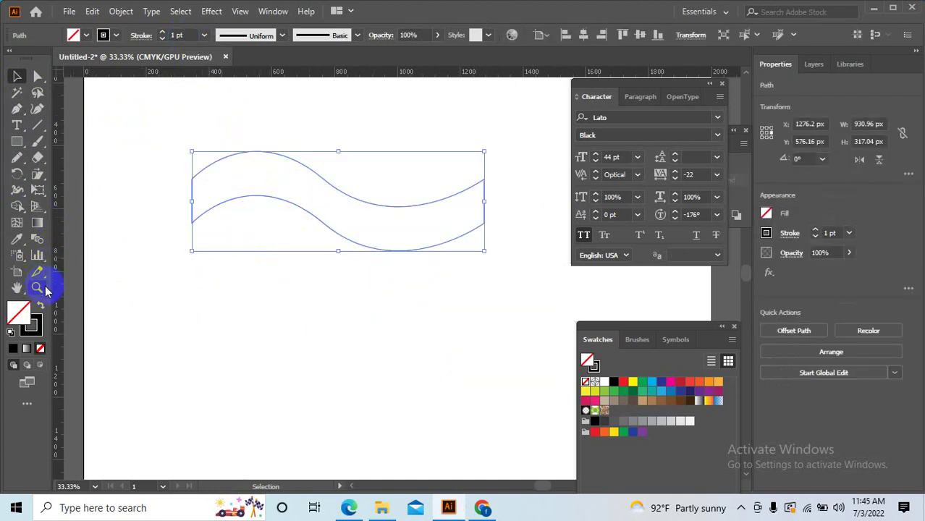
pyautogui.click(40, 305)
pyautogui.click(546, 341)
# Nudge the black wave ribbon slightly lower on the artboard.
pyautogui.moveTo(355, 209); pyautogui.dragTo(358, 249)
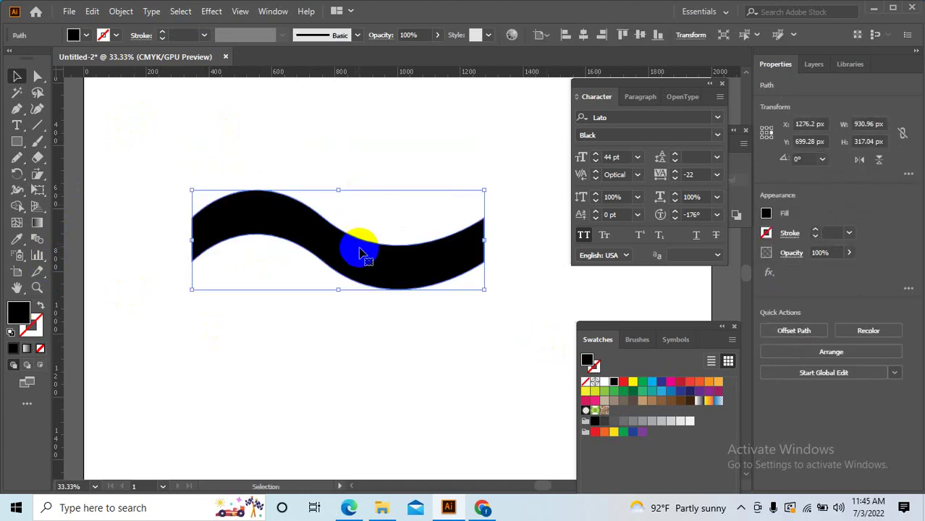
pyautogui.click(430, 351)
pyautogui.moveTo(429, 351); pyautogui.dragTo(82, 233)
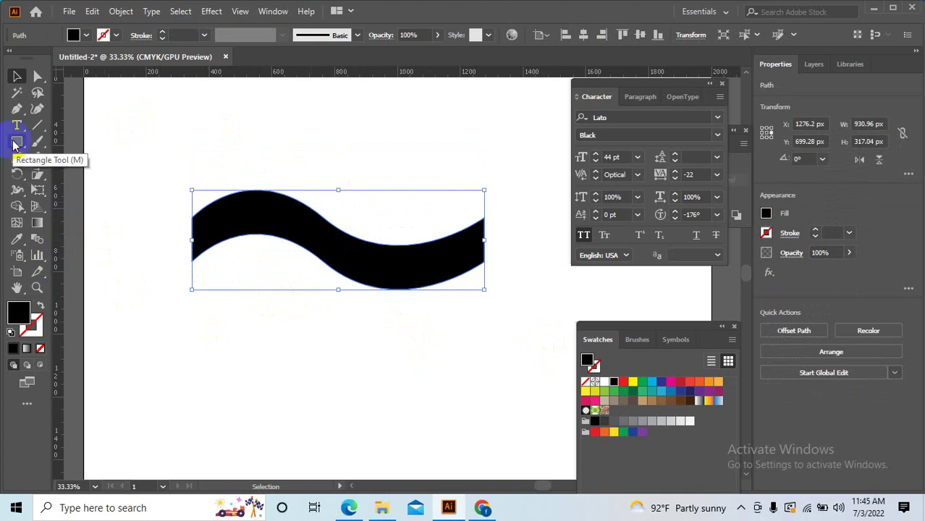
pyautogui.hotkey('ctrl', 'shift', 'a')
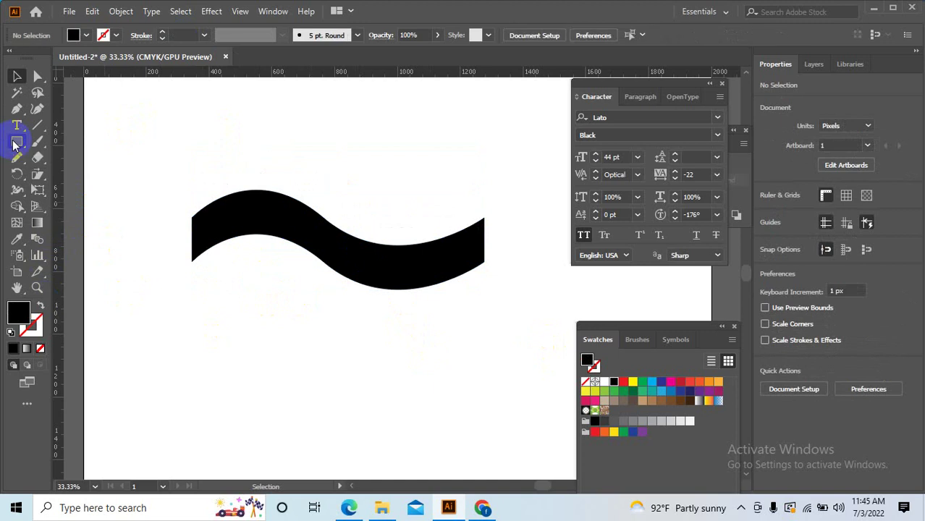
pyautogui.click(300, 223)
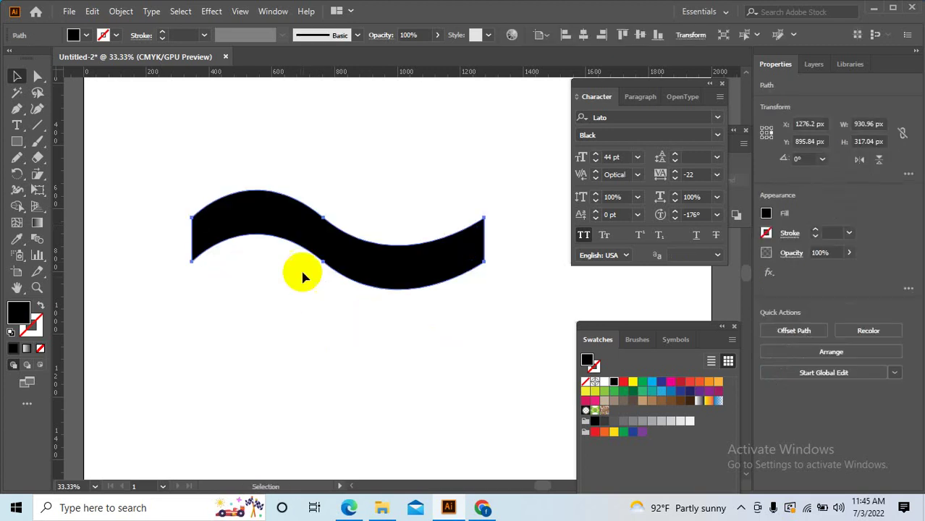
pyautogui.moveTo(302, 276); pyautogui.dragTo(297, 314)
pyautogui.hotkey('ctrl', 'z')
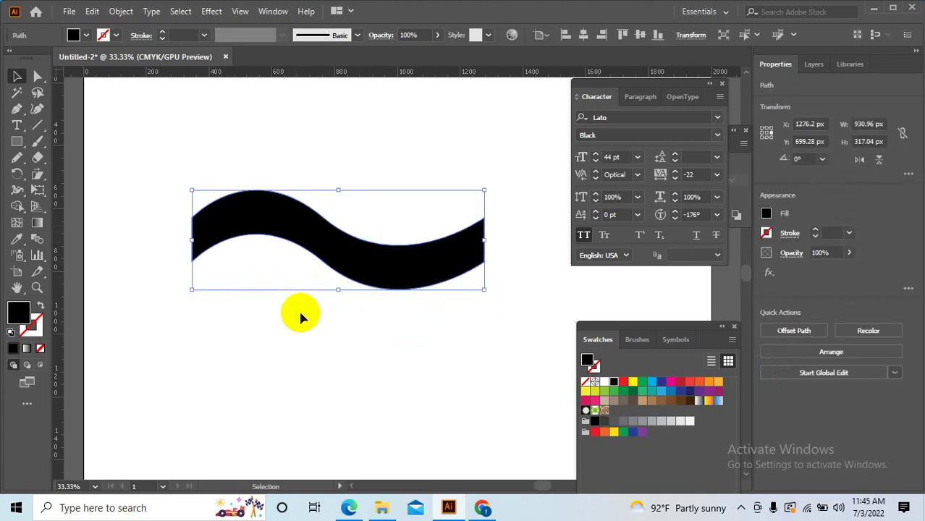
pyautogui.moveTo(297, 243); pyautogui.dragTo(312, 424)
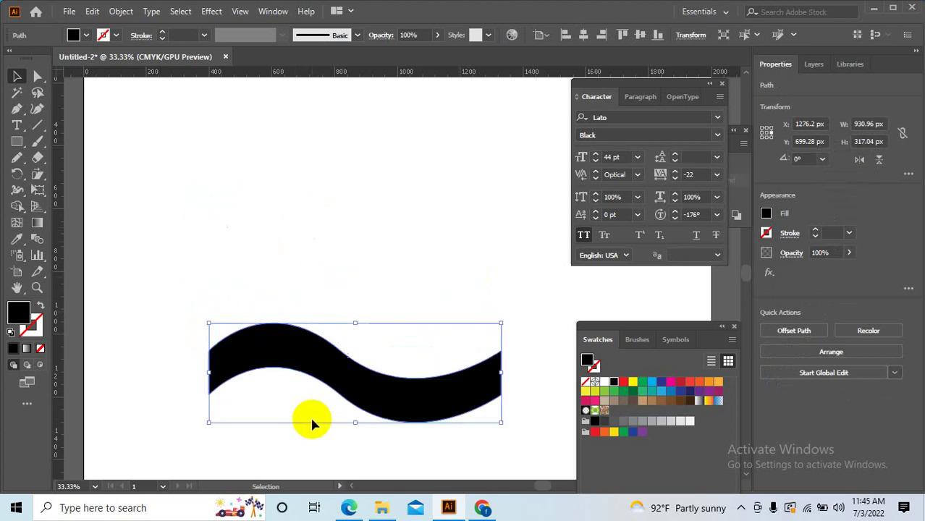
pyautogui.press('a')
pyautogui.hotkey('ctrl', 'z')
pyautogui.click(351, 335)
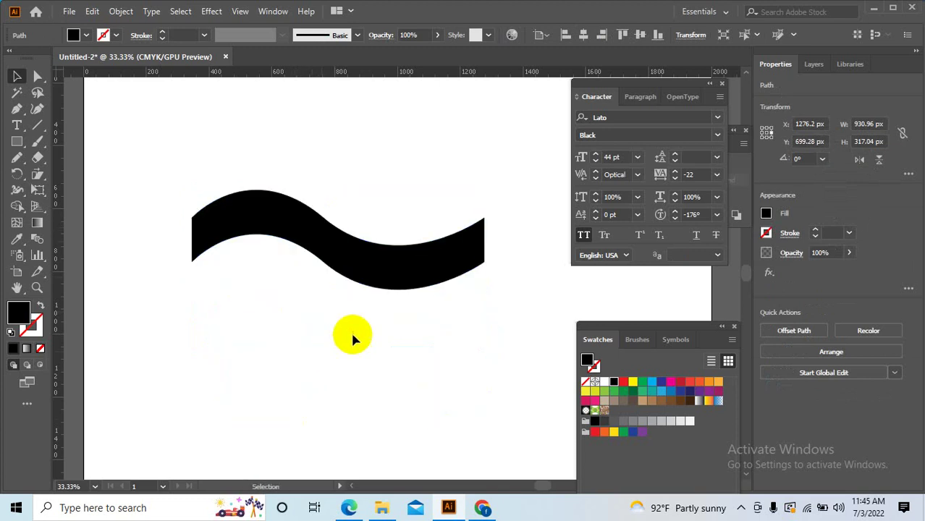
pyautogui.moveTo(290, 235); pyautogui.dragTo(292, 264)
pyautogui.click(292, 264)
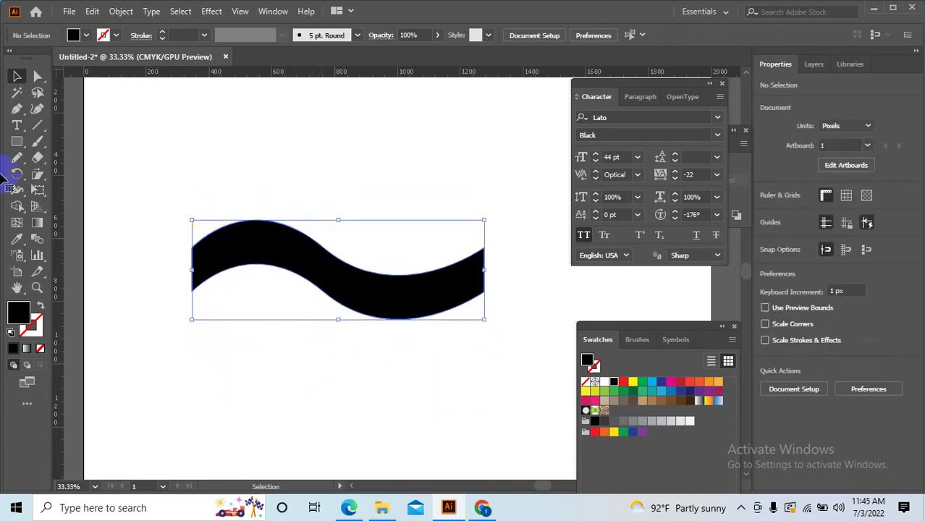
# Choose Type on a Path from the Type tool flyout.
pyautogui.click(20, 127)
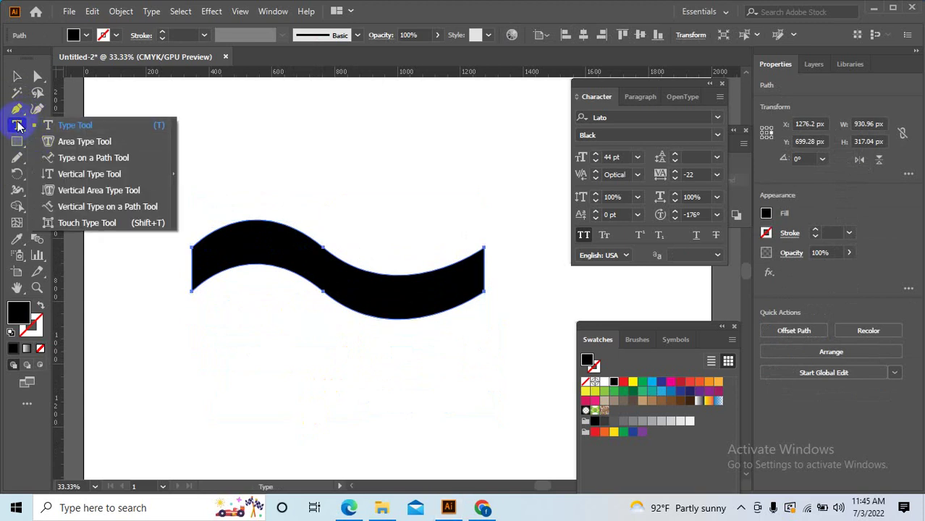
pyautogui.click(19, 126)
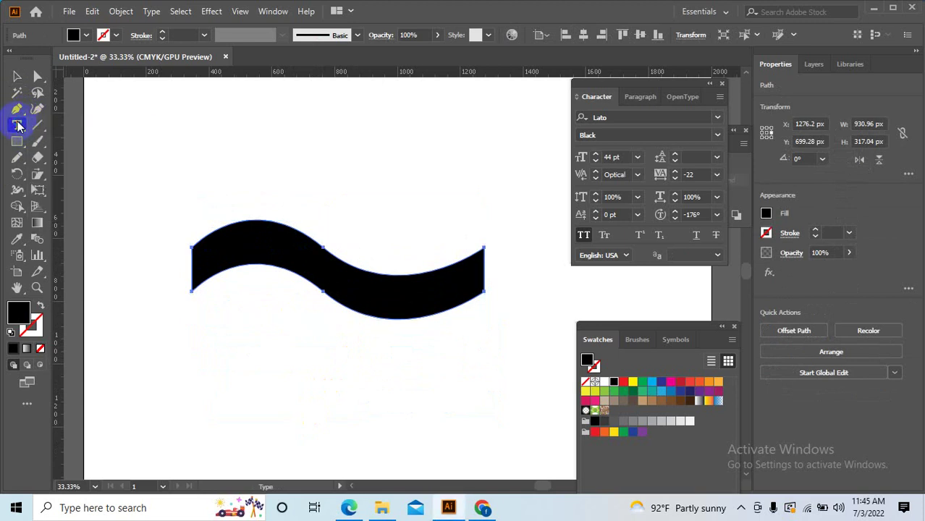
pyautogui.click(20, 126)
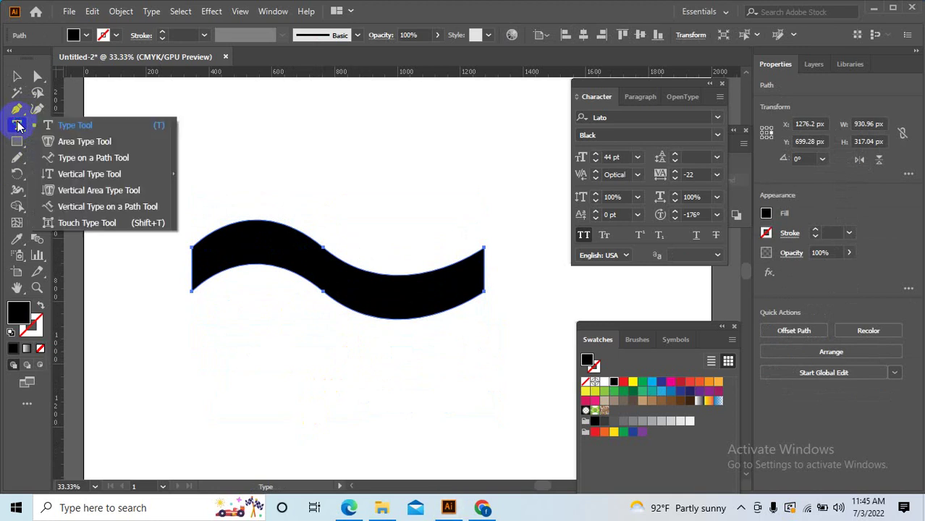
pyautogui.click(80, 159)
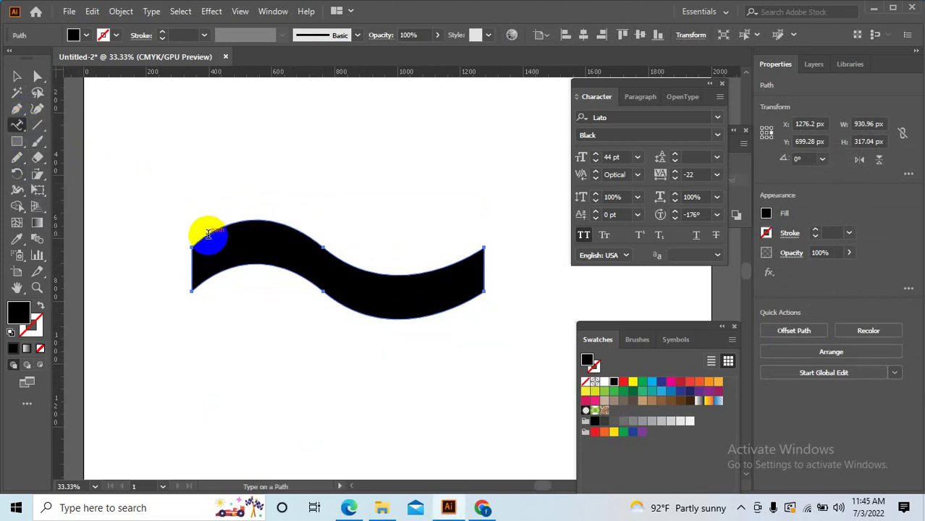
# Start text on the wave path and delete the placeholder text.
pyautogui.click(208, 234)
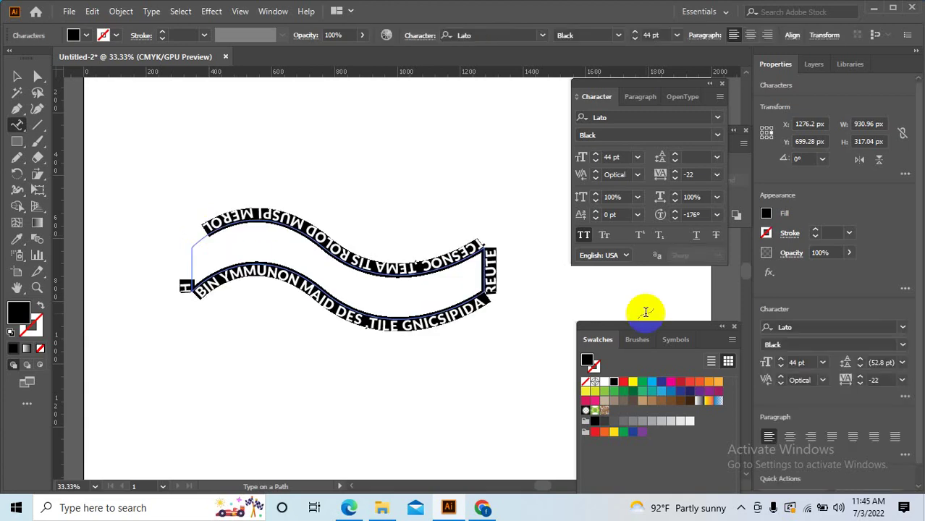
pyautogui.click(482, 252)
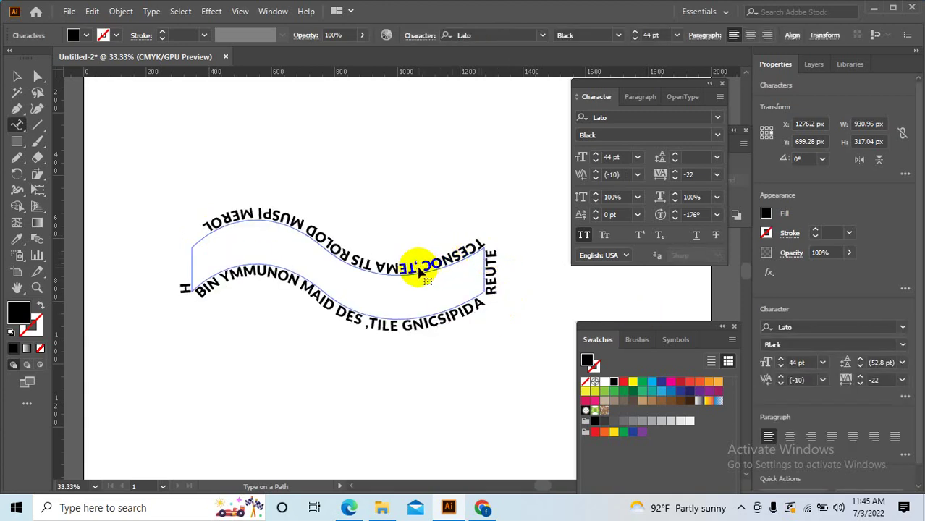
pyautogui.hotkey('ctrl', 'a')
pyautogui.press('Delete')
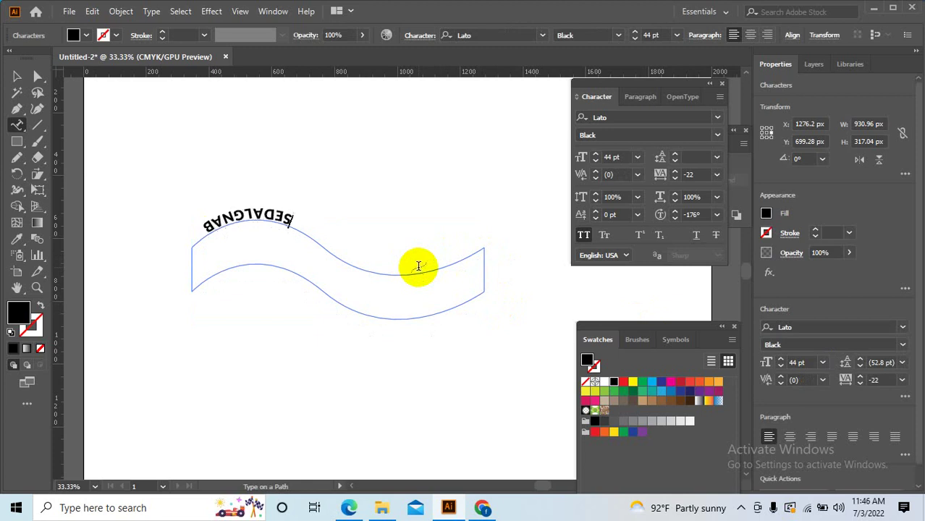
# Set the path text's character rotation to -176° and dismiss the path warning.
pyautogui.hotkey('ctrl', 'a')
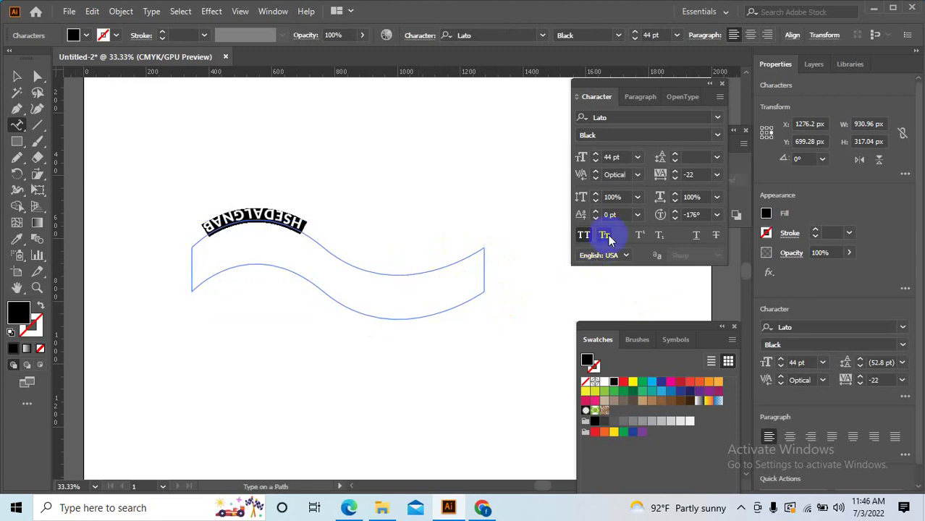
pyautogui.click(696, 197)
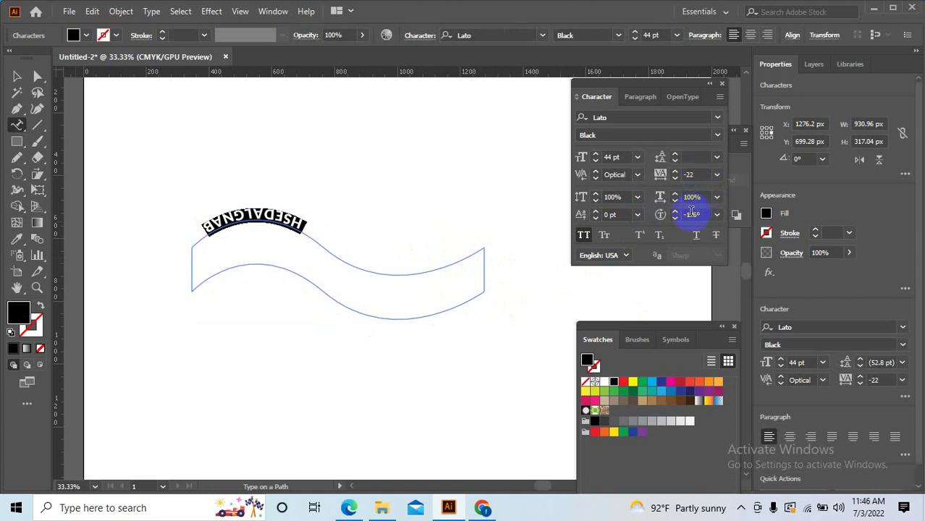
pyautogui.click(692, 212)
pyautogui.write('-176')
pyautogui.press('Return')
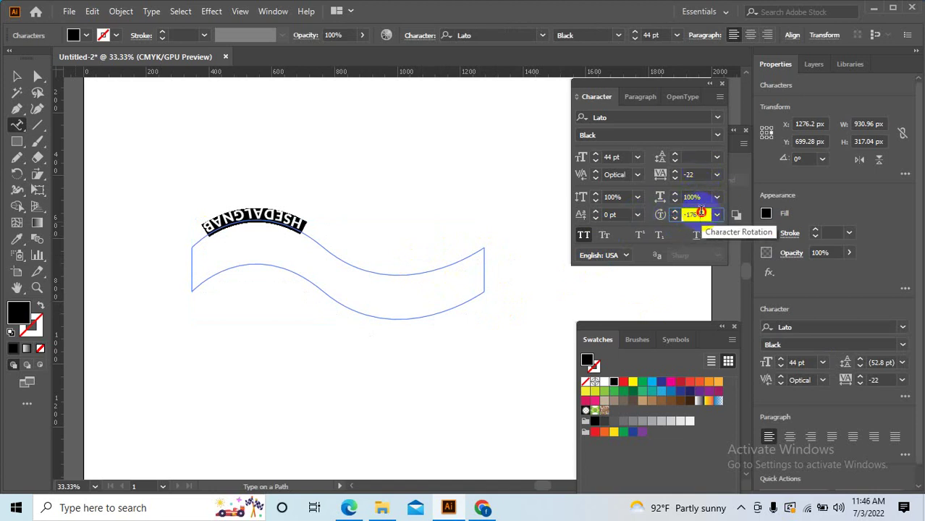
pyautogui.click(668, 215)
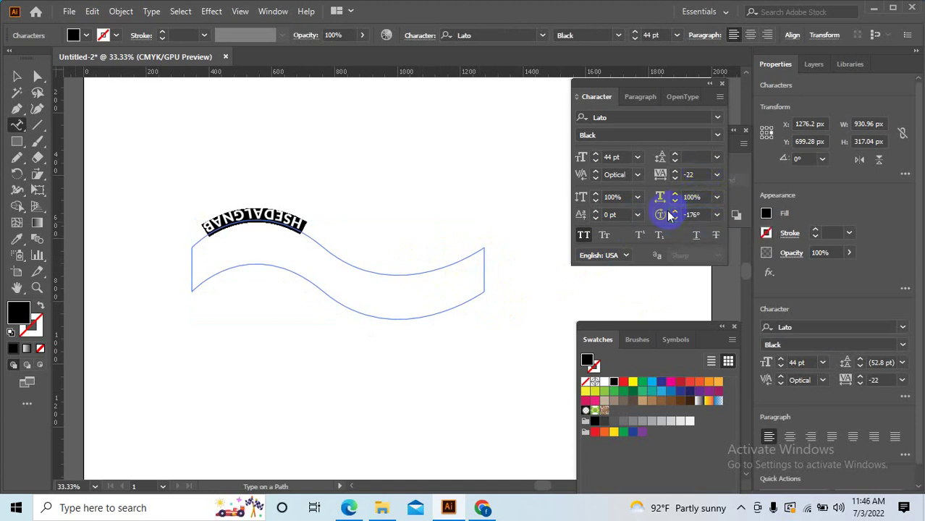
pyautogui.click(381, 225)
pyautogui.click(589, 271)
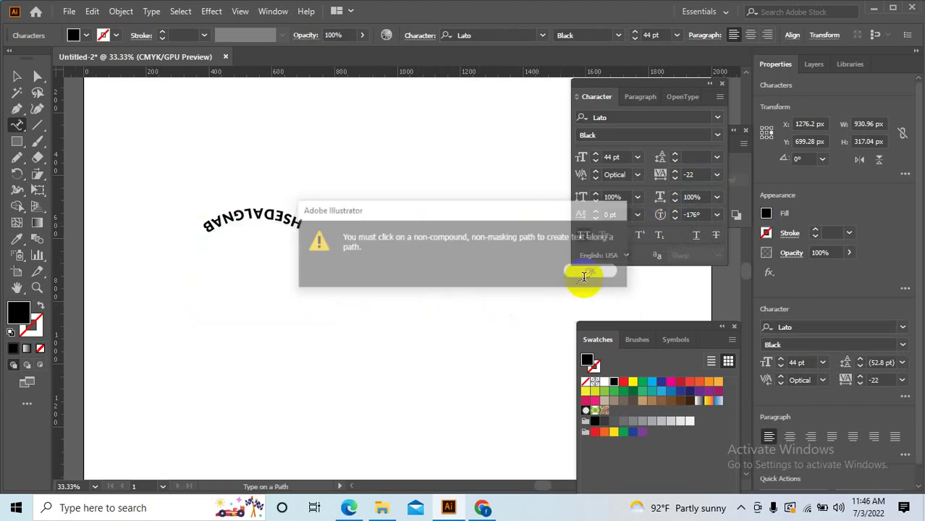
# Reset character rotation to 0° so BANGLADESH FREELANCER NAOGAON reads upright.
pyautogui.moveTo(341, 216); pyautogui.dragTo(290, 222)
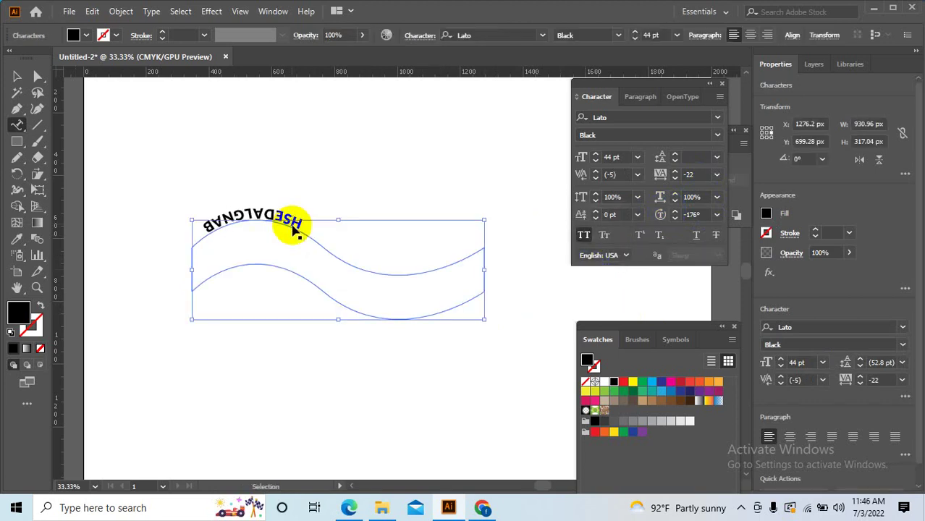
pyautogui.hotkey('ctrl', 'a')
pyautogui.click(695, 214)
pyautogui.press('Return')
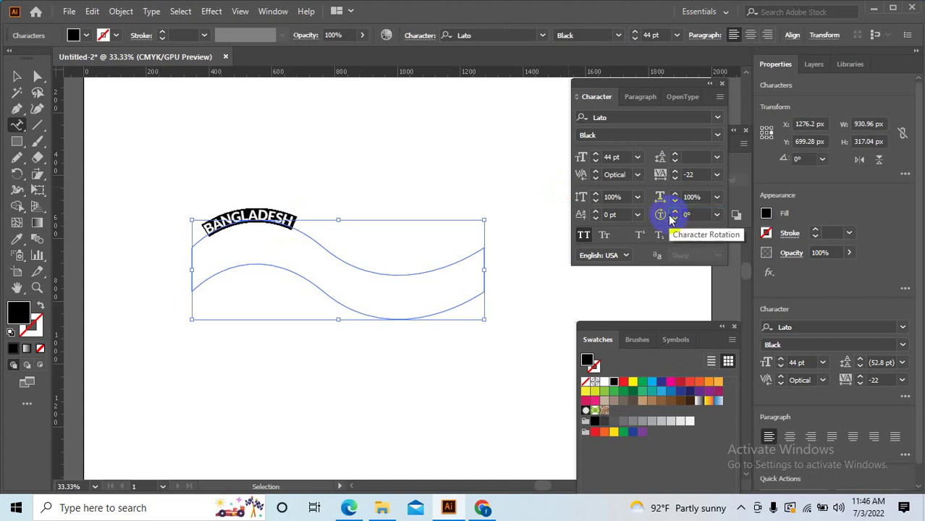
pyautogui.click(305, 231)
pyautogui.write('FREELANCER NAOGAON')
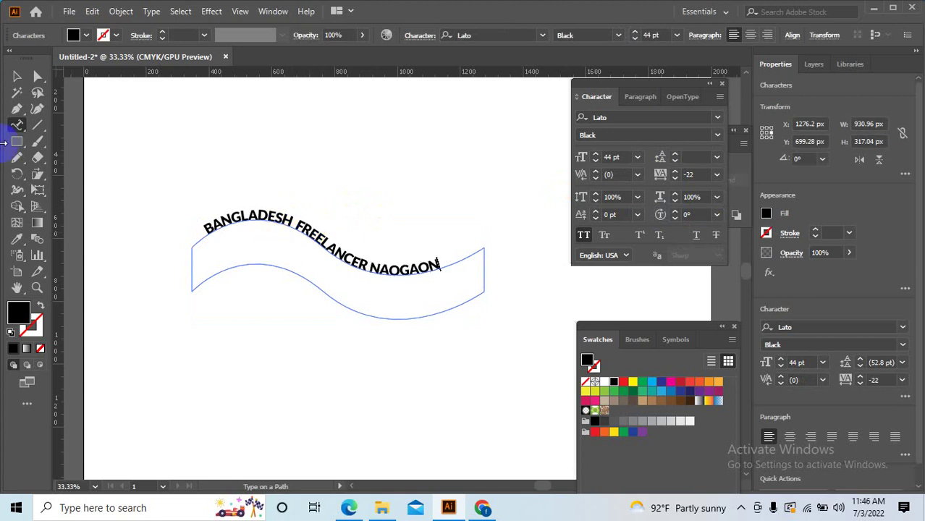
pyautogui.click(16, 77)
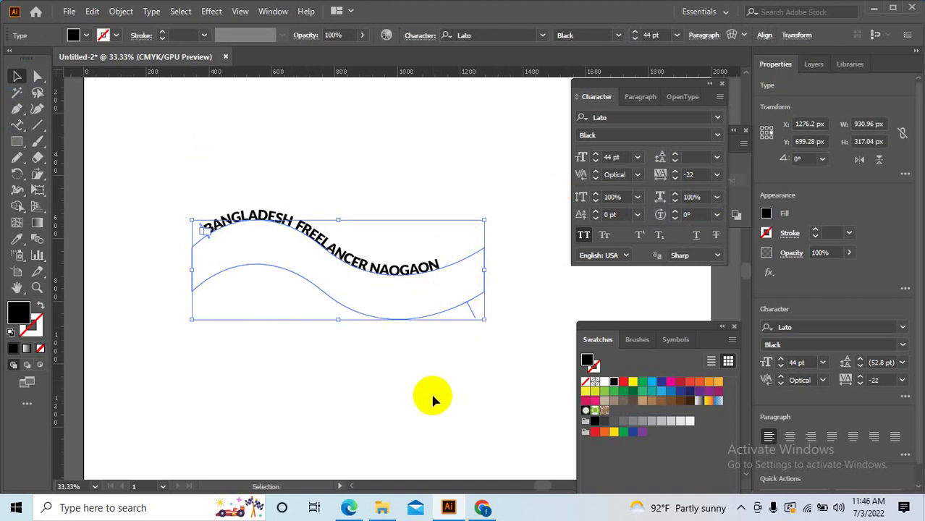
# Slide the BANGLADESH FREELANCER NAOGAON text along the wave so it starts near the left end.
pyautogui.click(315, 365)
pyautogui.press('a')
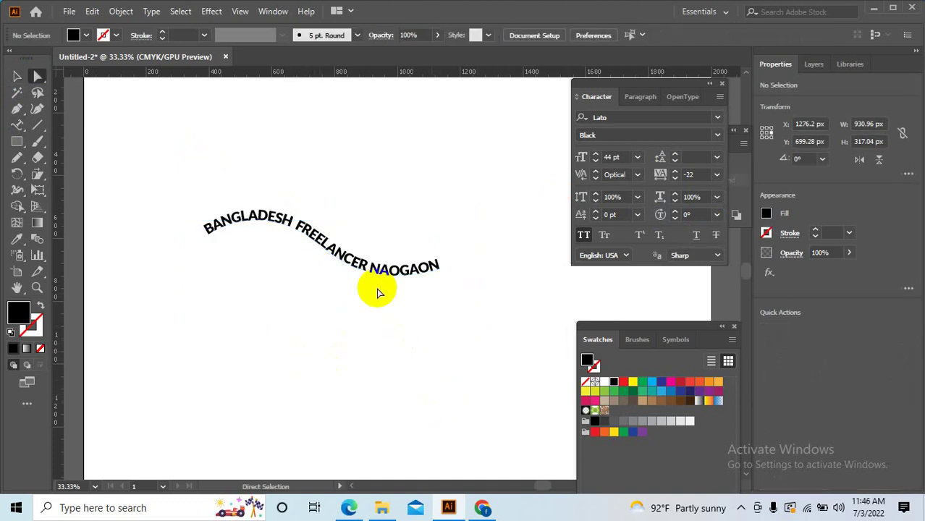
pyautogui.click(365, 268)
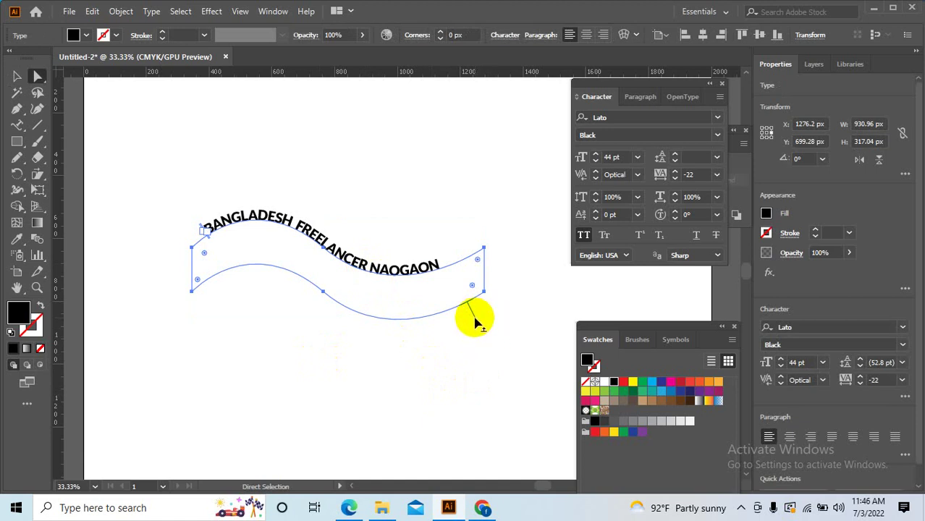
pyautogui.moveTo(475, 321); pyautogui.dragTo(471, 319)
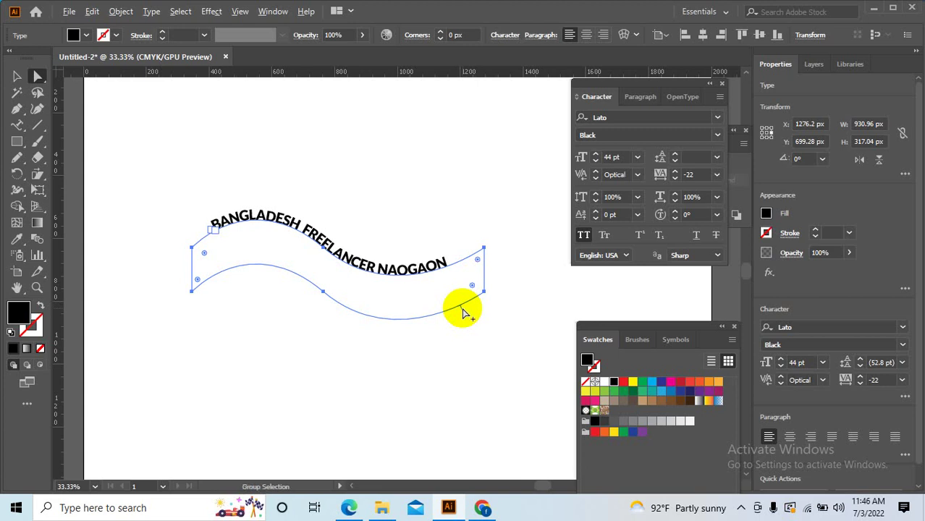
pyautogui.keyDown('alt'); pyautogui.scroll(2, 464, 313); pyautogui.keyUp('alt')
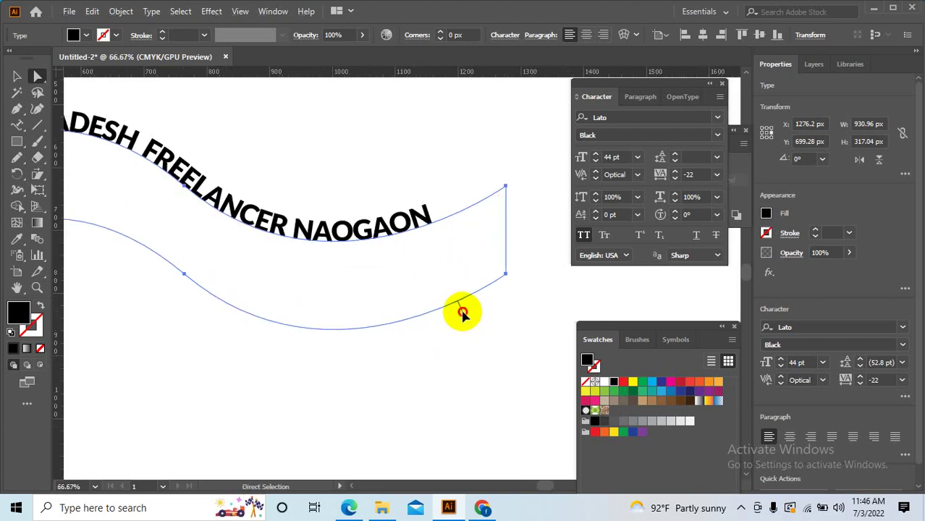
pyautogui.moveTo(463, 313); pyautogui.dragTo(452, 315)
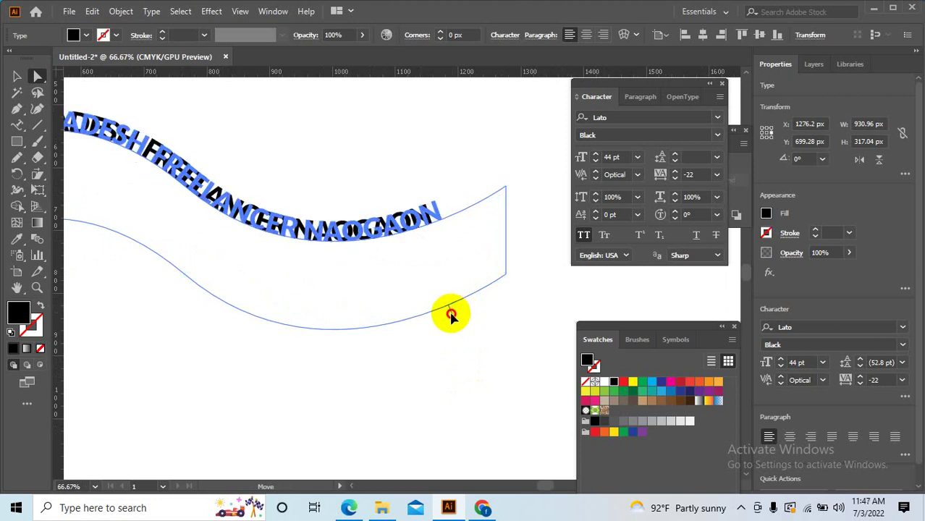
pyautogui.moveTo(453, 315); pyautogui.dragTo(448, 318)
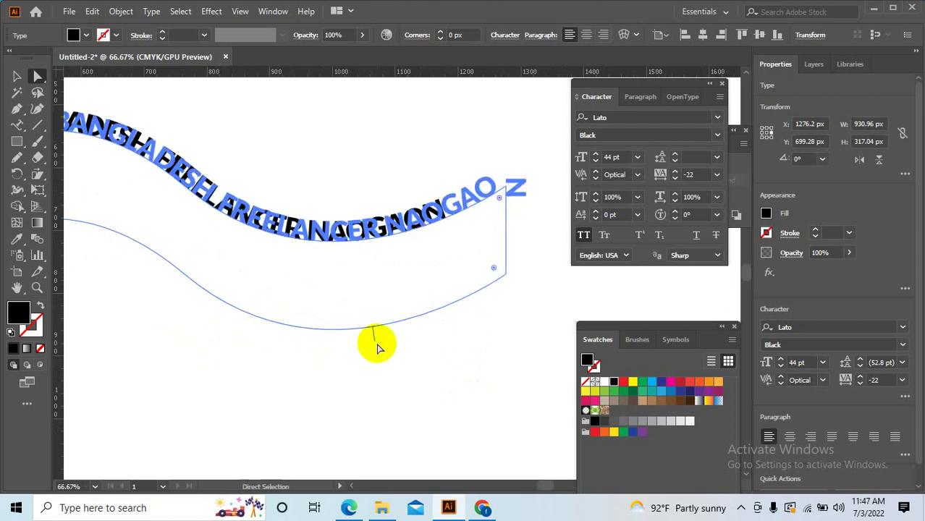
pyautogui.moveTo(447, 319); pyautogui.dragTo(416, 355)
pyautogui.scroll(-3, 417, 354)
pyautogui.scroll(-3, 485, 341)
# Select the curved text and open the Object menu.
pyautogui.click(485, 372)
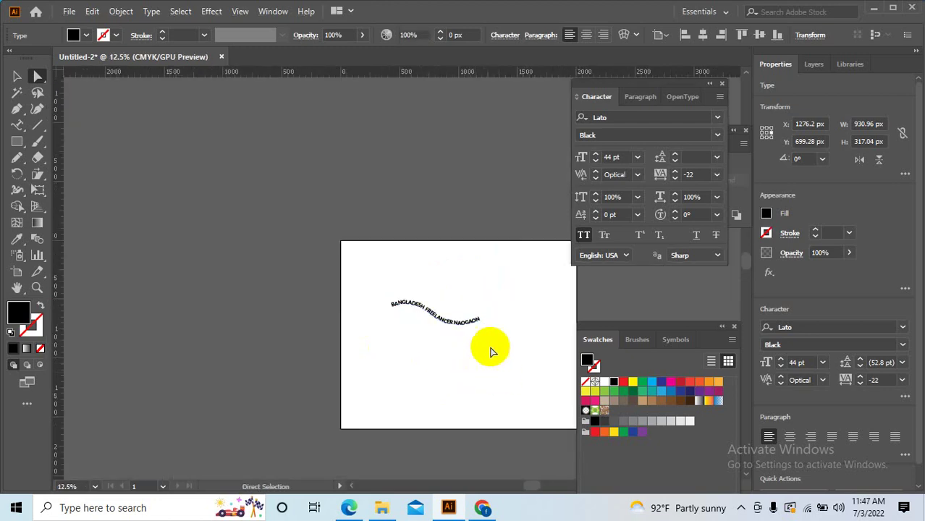
pyautogui.scroll(2, 492, 351)
pyautogui.click(419, 292)
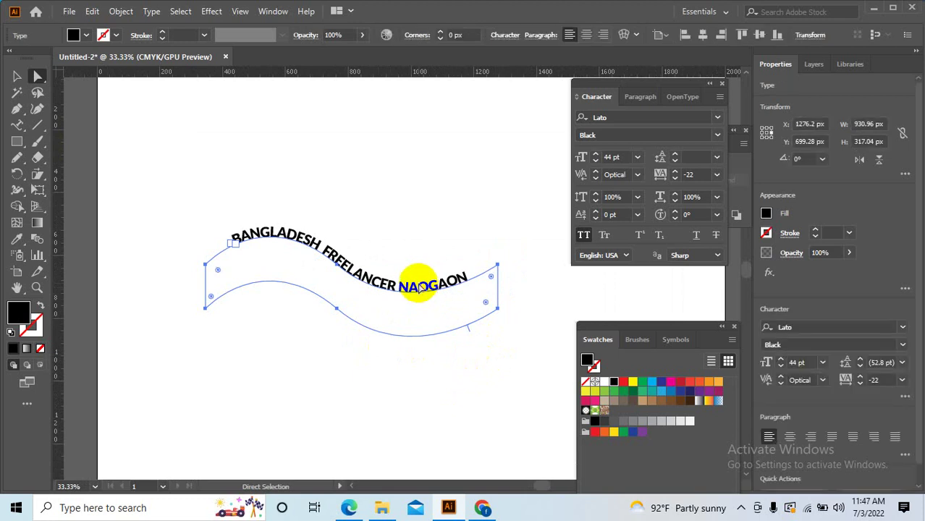
pyautogui.click(121, 12)
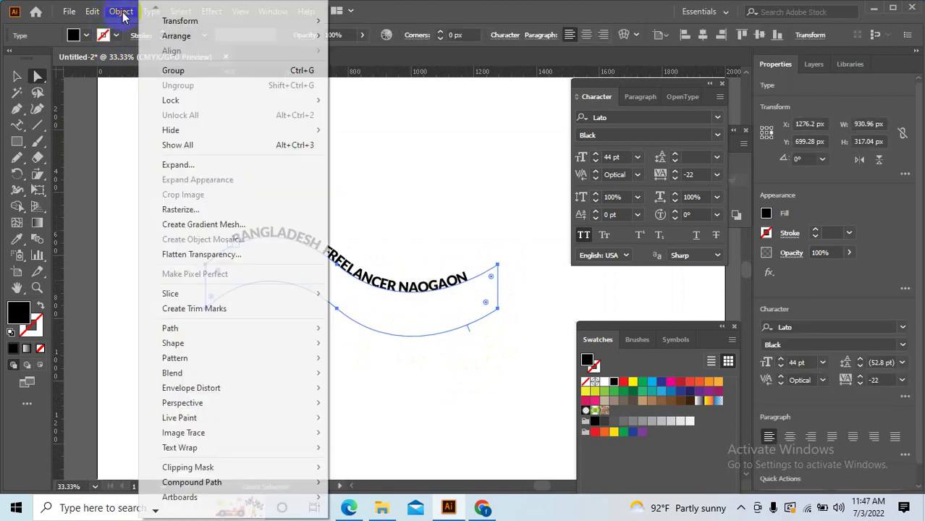
# Expand the curved text into outlines via Object > Expand.
pyautogui.click(192, 174)
pyautogui.click(443, 329)
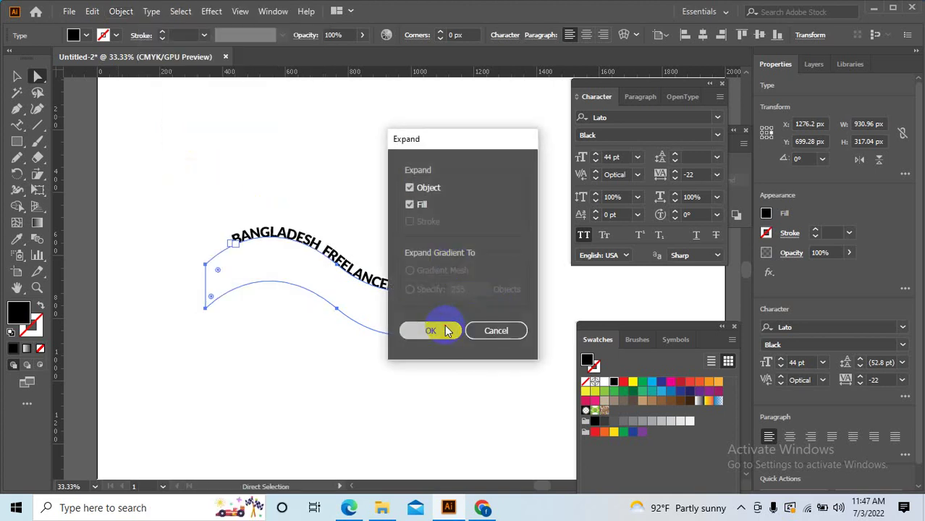
pyautogui.moveTo(430, 269); pyautogui.dragTo(457, 359)
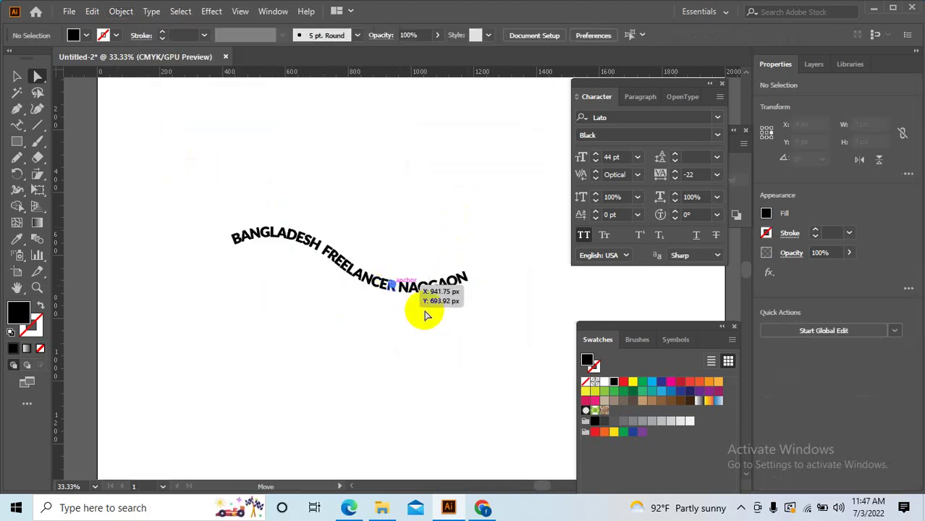
# Color the expanded text red and give the wave band a solid black fill.
pyautogui.press('v')
pyautogui.click(413, 288)
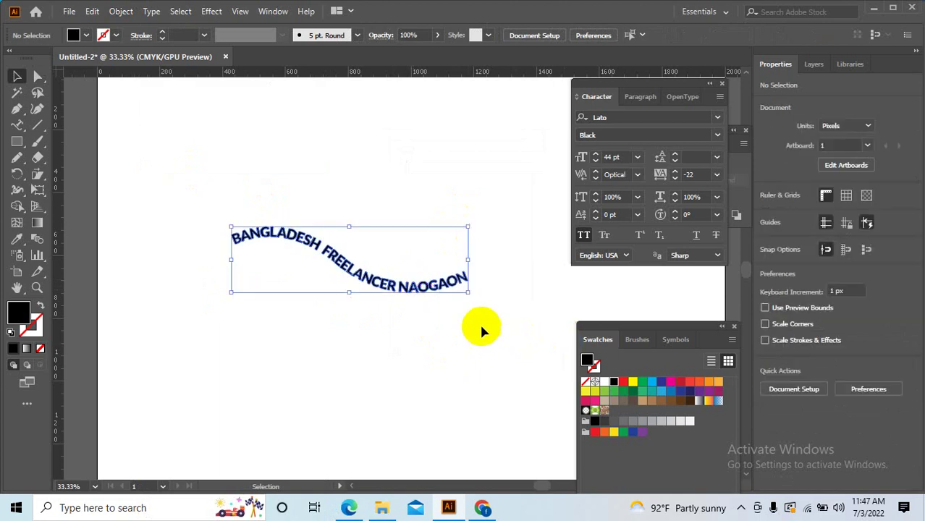
pyautogui.click(623, 384)
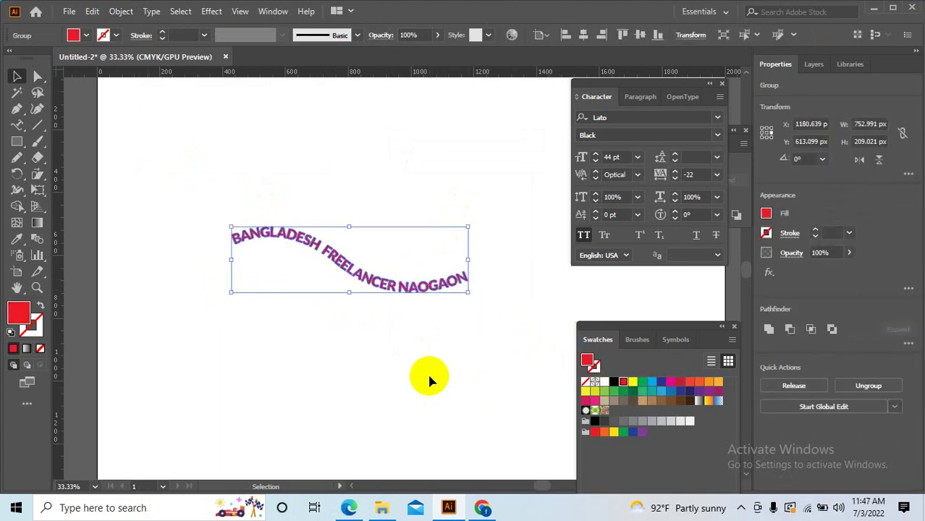
pyautogui.click(427, 372)
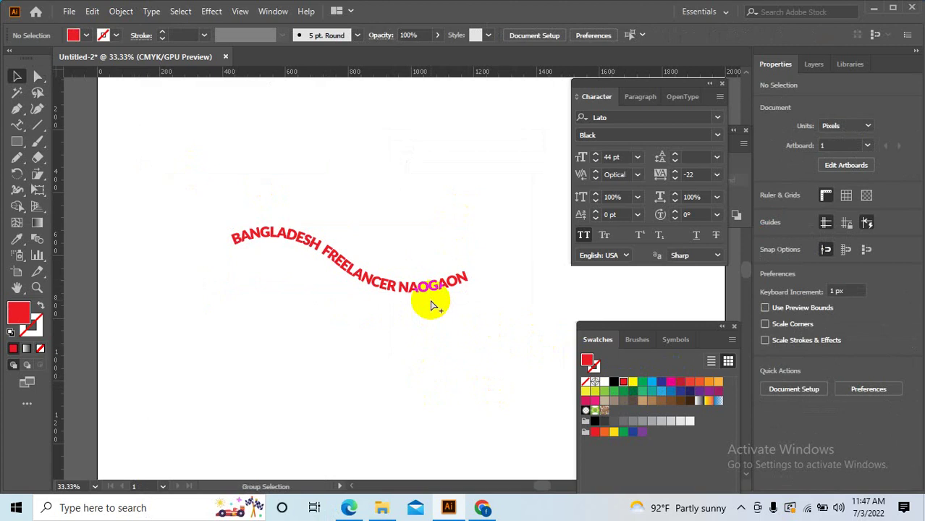
pyautogui.hotkey('ctrl', 'z')
# Turn the curved text yellow and move it straight down into the black band.
pyautogui.click(449, 362)
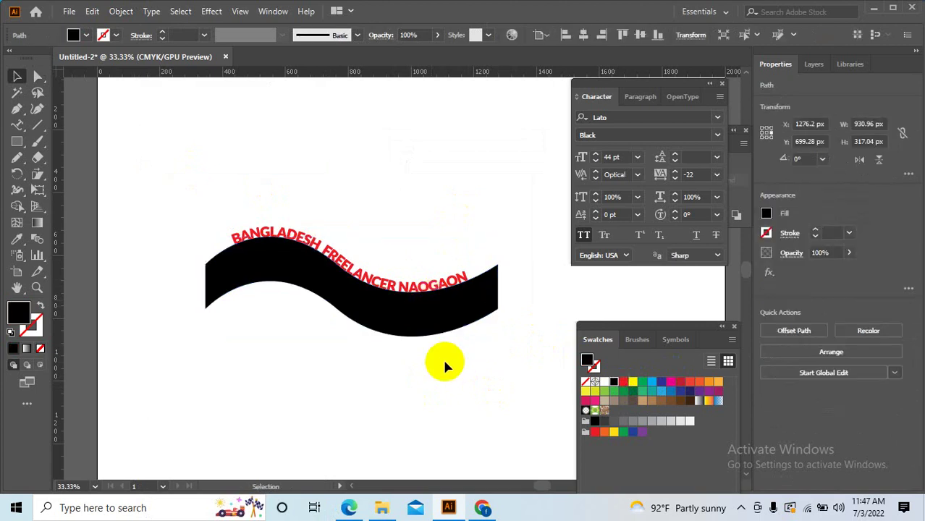
pyautogui.click(399, 287)
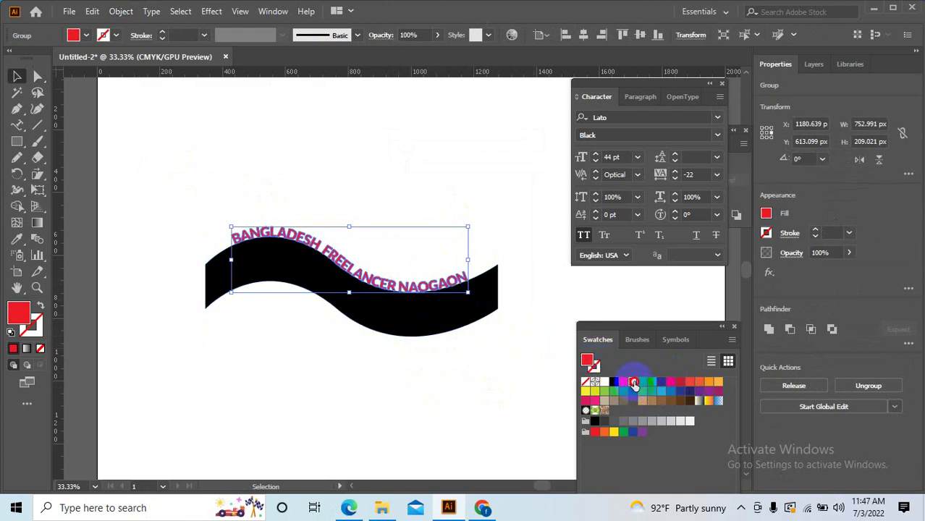
pyautogui.click(634, 384)
pyautogui.scroll(2, 406, 271)
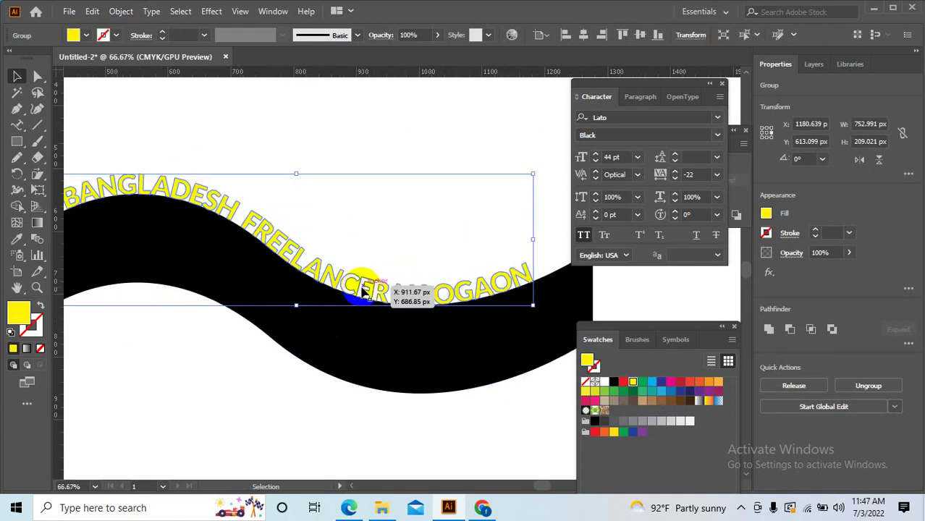
pyautogui.moveTo(364, 289); pyautogui.dragTo(354, 331)
pyautogui.moveTo(351, 348); pyautogui.dragTo(349, 347)
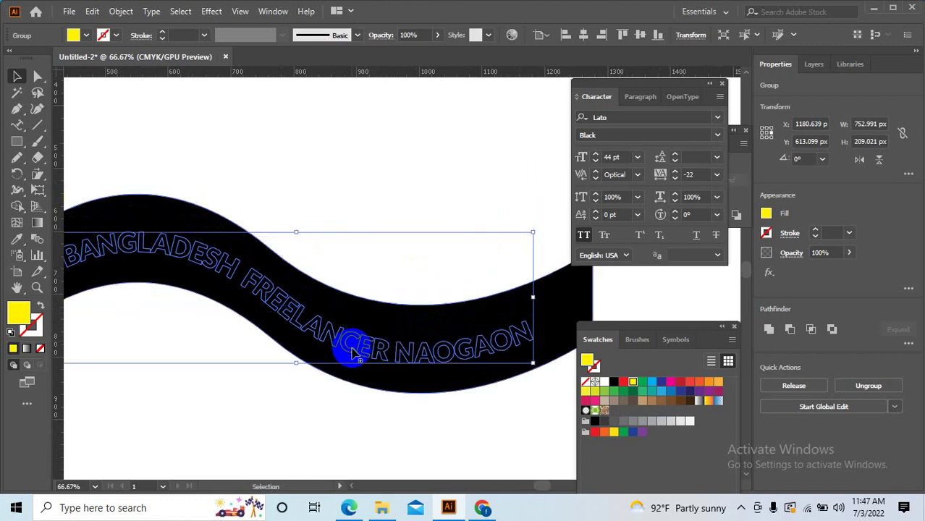
pyautogui.scroll(-2, 459, 304)
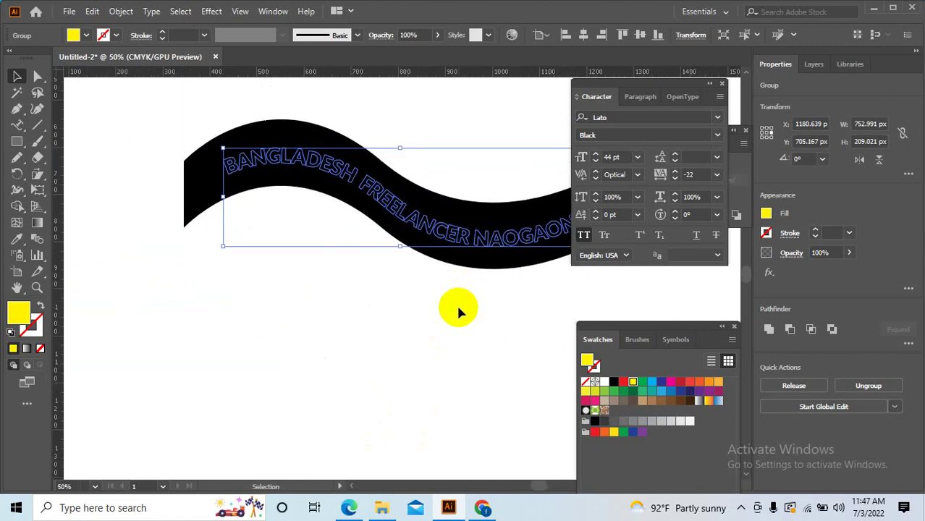
# Bring the yellow text in front of the band, then select the whole banner.
pyautogui.rightClick(411, 203)
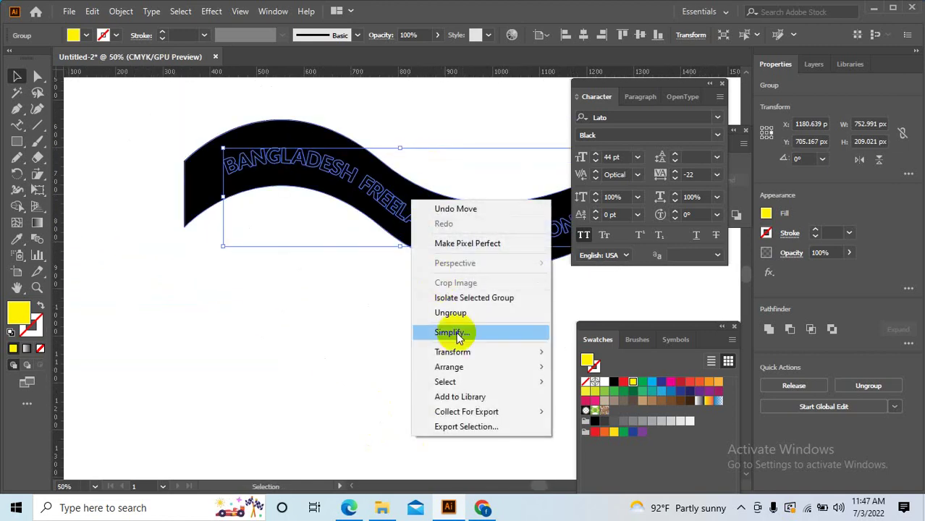
pyautogui.moveTo(449, 367)
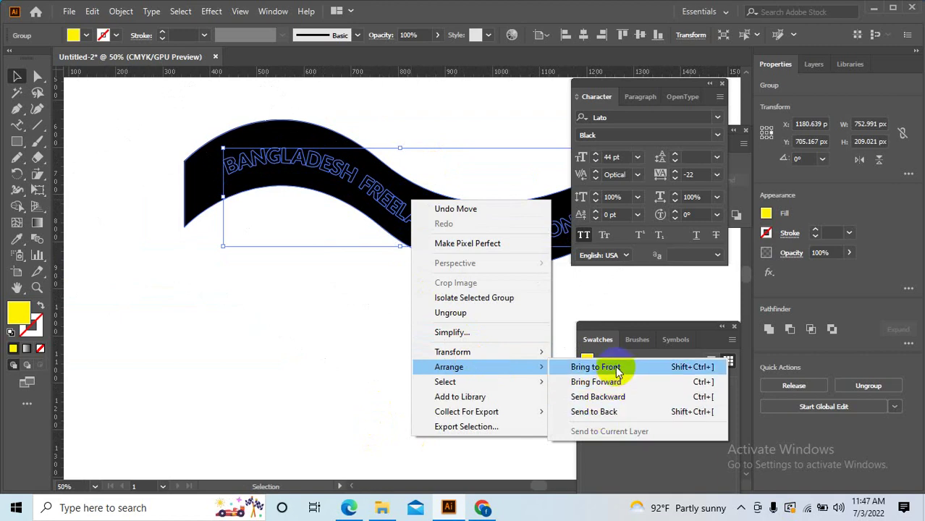
pyautogui.click(601, 367)
pyautogui.click(478, 368)
pyautogui.moveTo(476, 368); pyautogui.dragTo(419, 379)
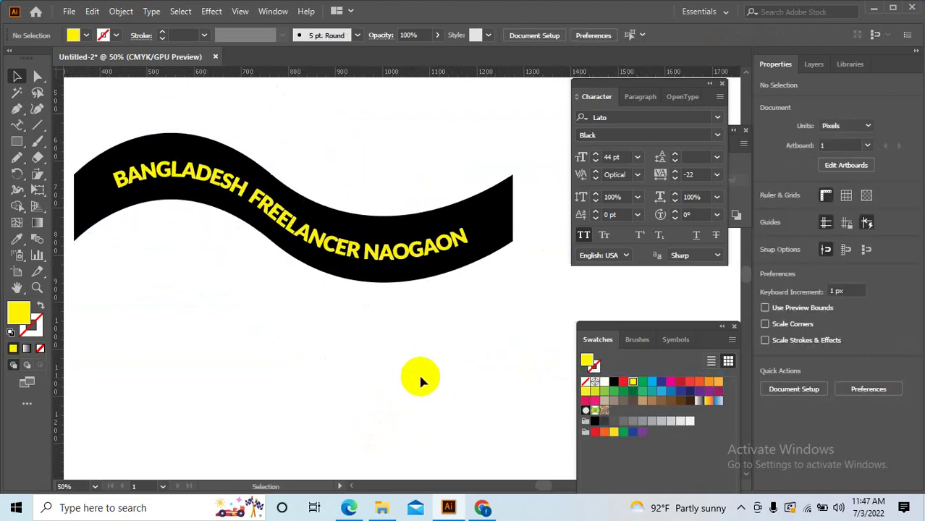
pyautogui.scroll(-2, 419, 372)
pyautogui.click(284, 294)
# Duplicate the wavy banner into a double wave, then marquee-select and delete both banners.
pyautogui.moveTo(285, 293); pyautogui.dragTo(507, 286)
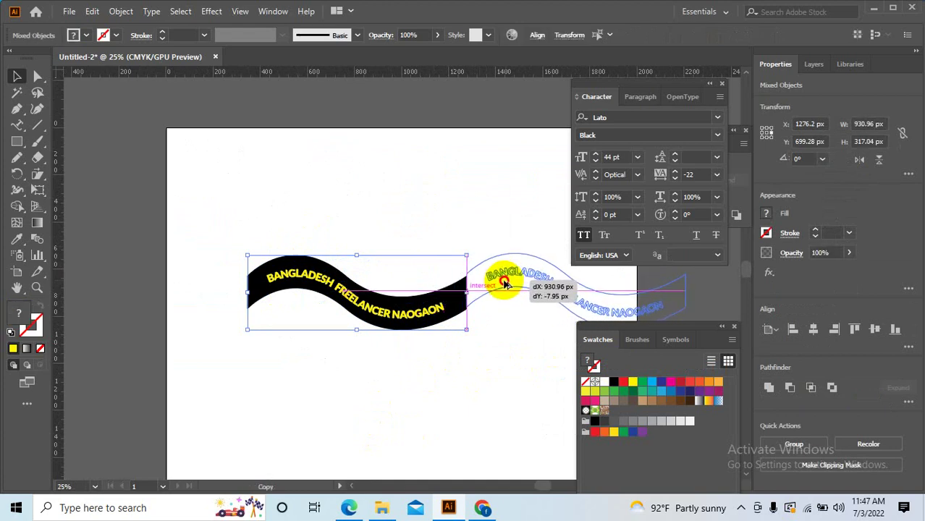
pyautogui.moveTo(507, 286); pyautogui.dragTo(504, 284)
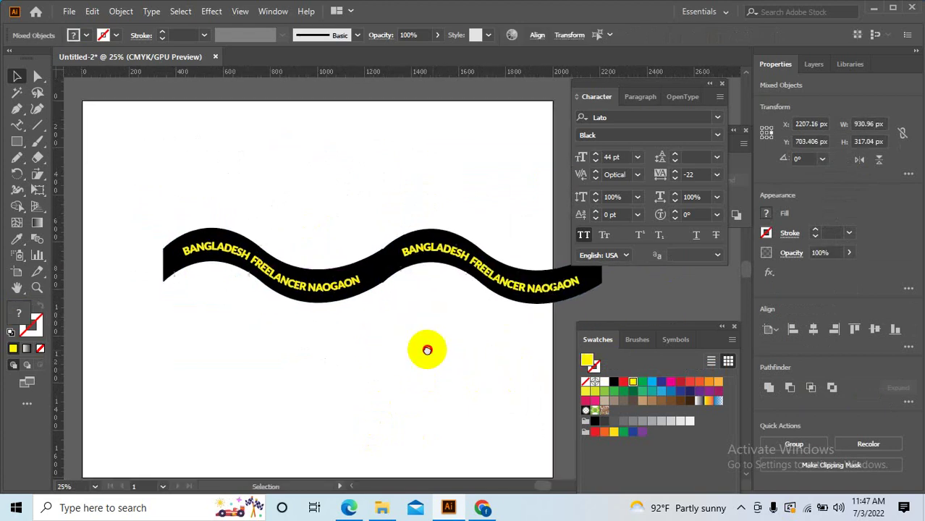
pyautogui.click(425, 343)
pyautogui.scroll(-2, 425, 343)
pyautogui.scroll(2, 521, 333)
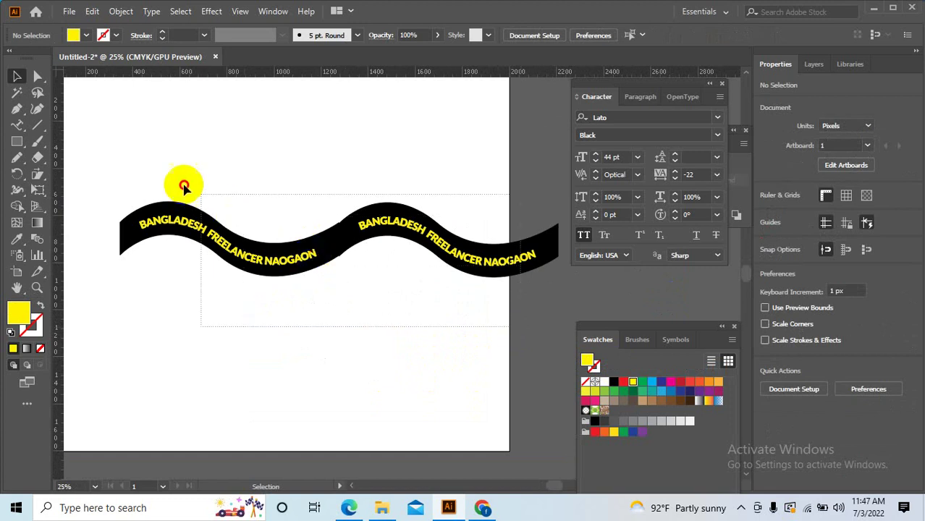
pyautogui.moveTo(521, 334); pyautogui.dragTo(136, 148)
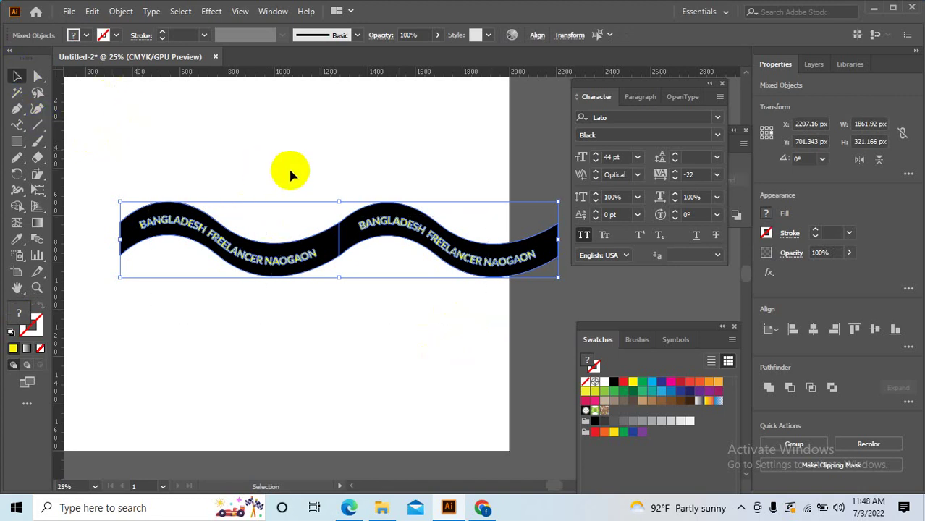
pyautogui.press('Delete')
# Draw a solid yellow circle about 600.48 × 600.48 px with the Ellipse tool and reselect it.
pyautogui.moveTo(288, 168); pyautogui.dragTo(320, 206)
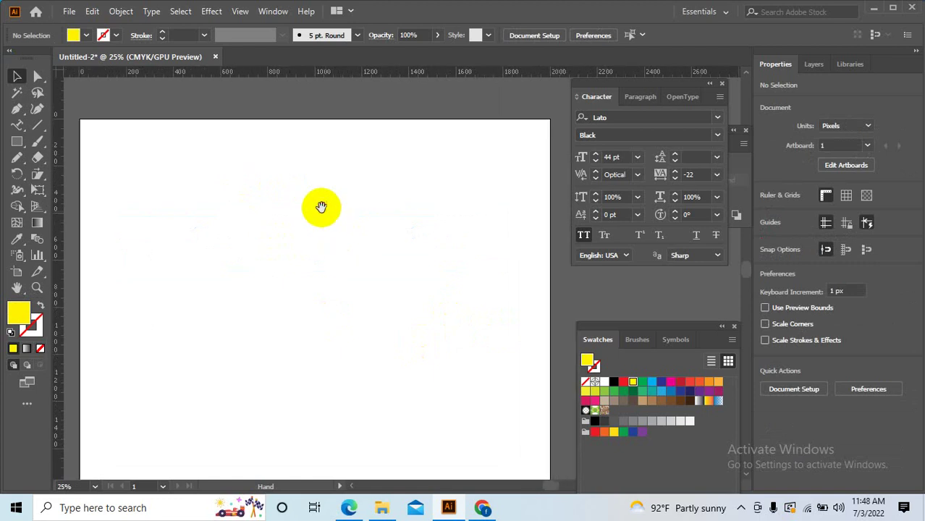
pyautogui.click(16, 142)
pyautogui.moveTo(16, 142); pyautogui.dragTo(58, 173)
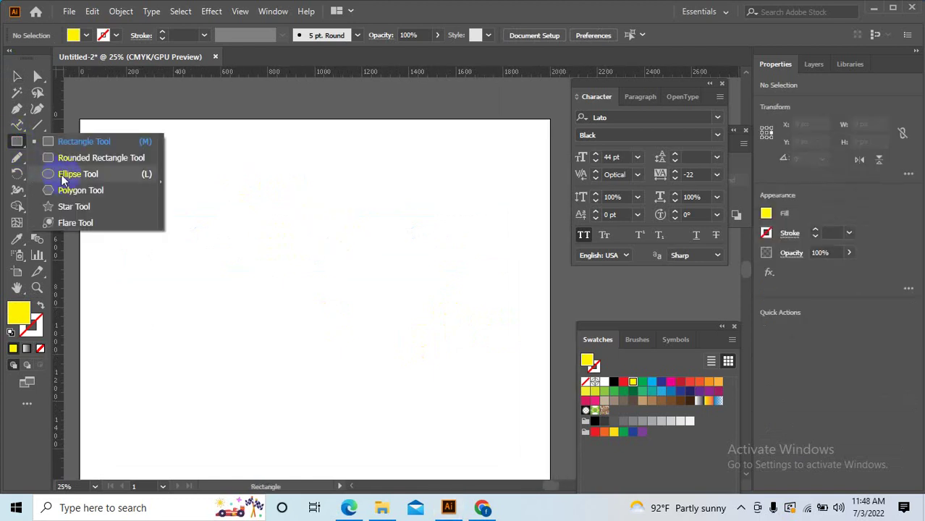
pyautogui.scroll(1, 256, 238)
pyautogui.moveTo(188, 145); pyautogui.dragTo(342, 333)
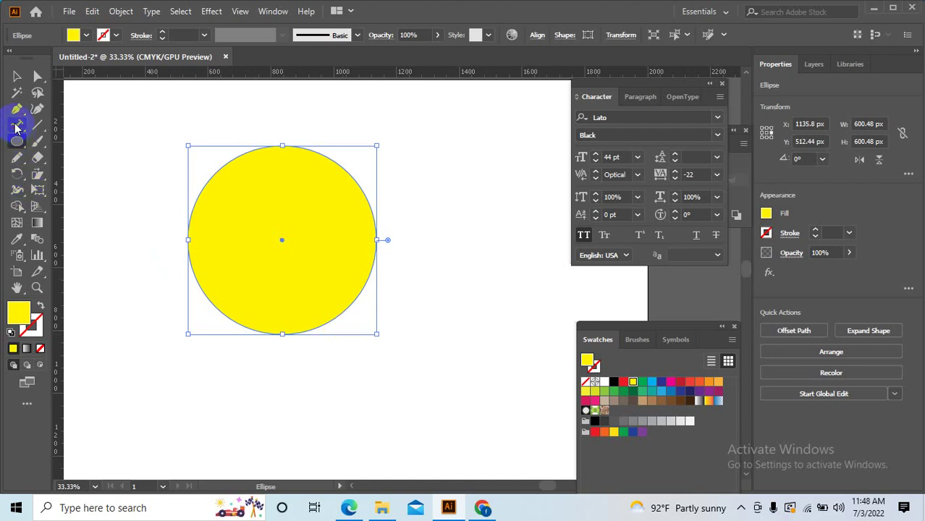
pyautogui.click(20, 128)
pyautogui.click(17, 76)
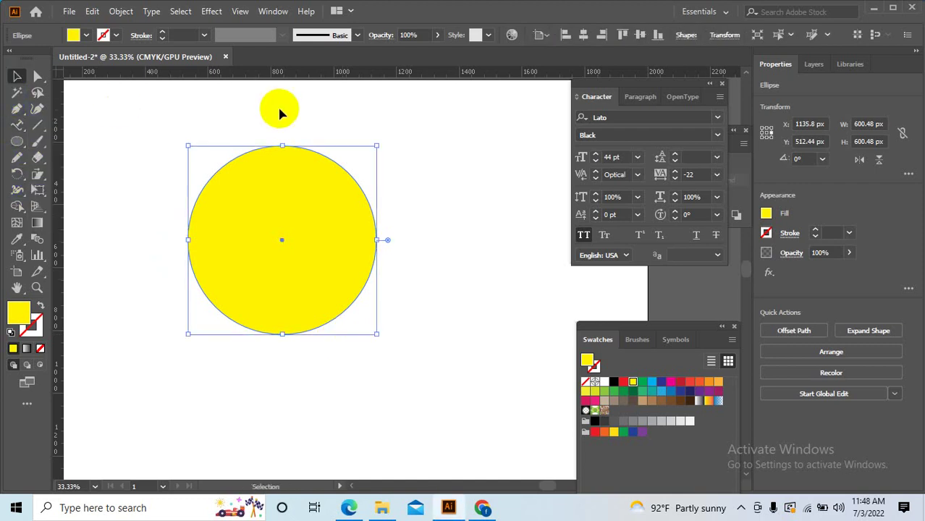
pyautogui.click(281, 107)
pyautogui.click(307, 228)
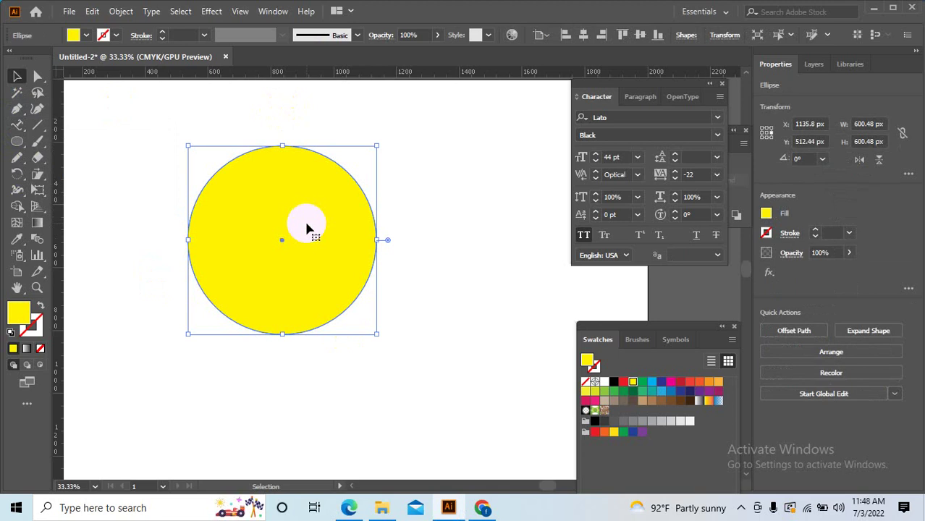
pyautogui.hscroll(-1, 392, 303)
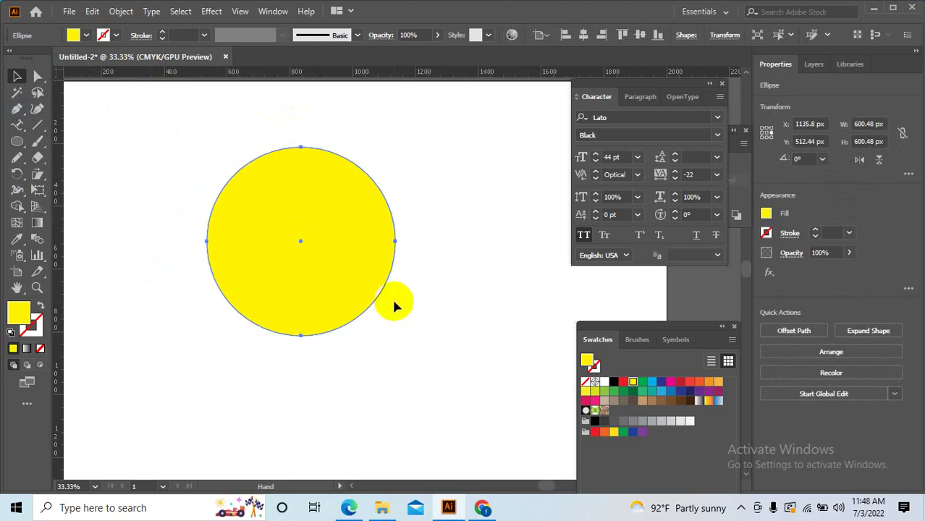
pyautogui.press('ctrl')
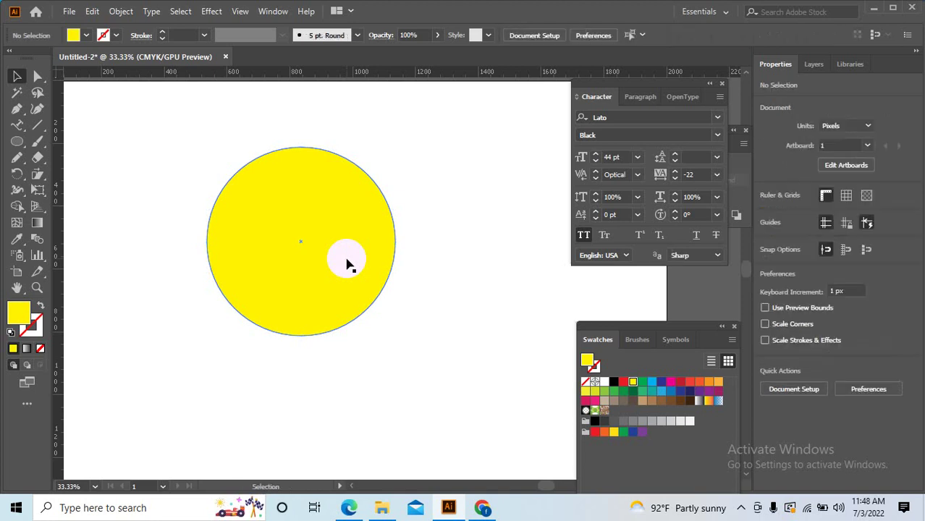
# Add type on the circle's left edge and edit the arched NAOGAON FREELANCER text.
pyautogui.click(17, 124)
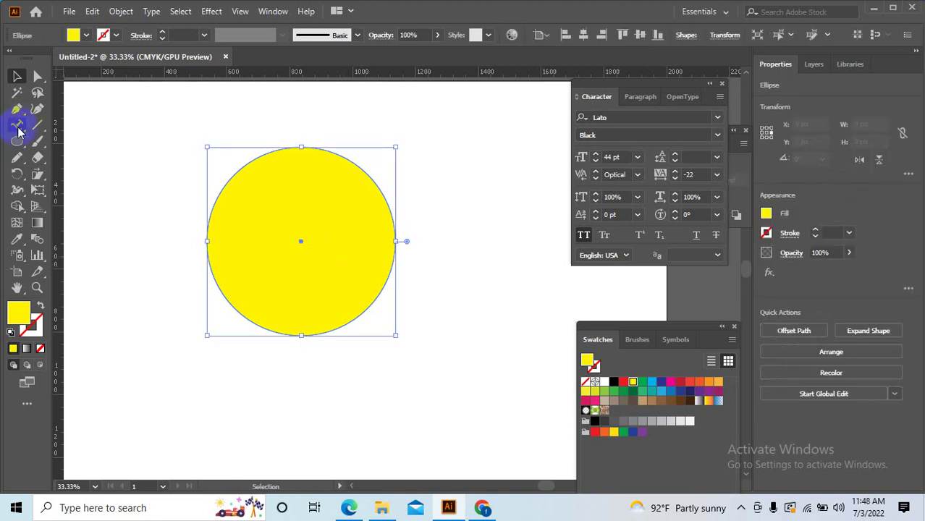
pyautogui.click(208, 232)
pyautogui.write('DAN')
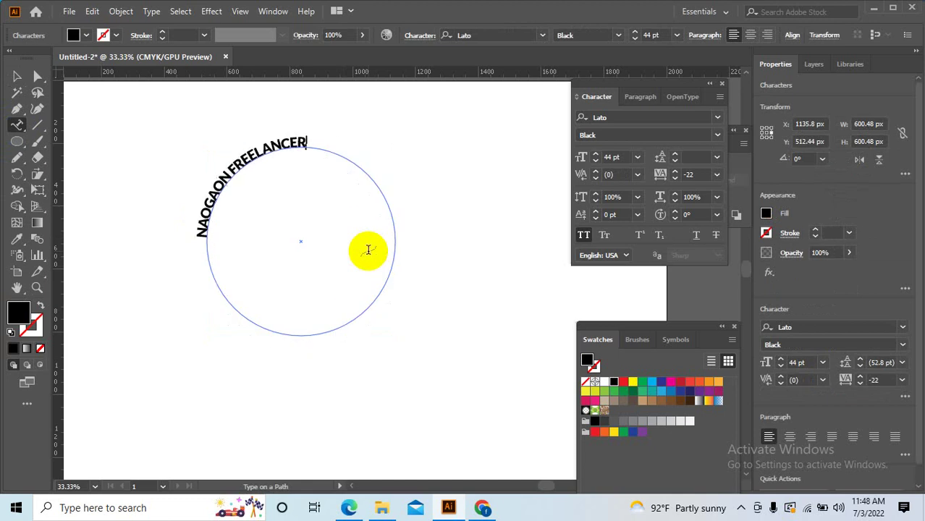
pyautogui.click(16, 76)
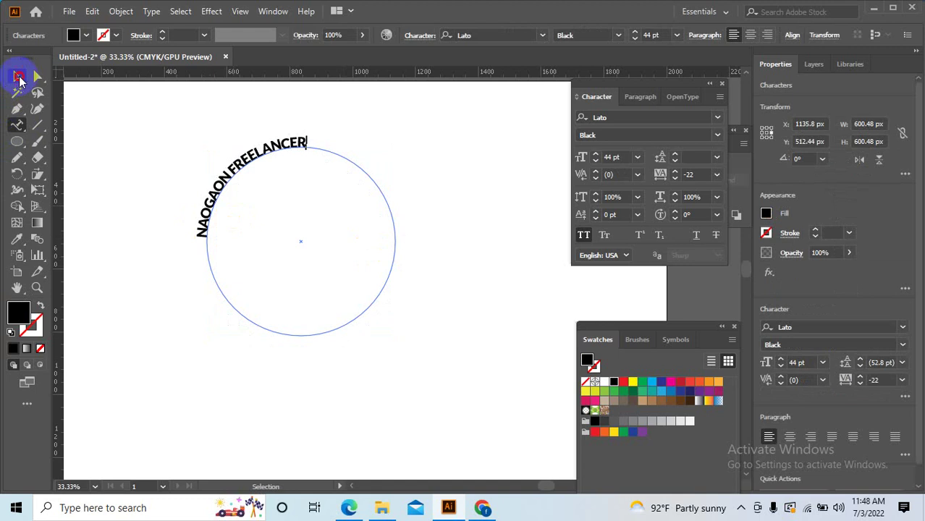
pyautogui.doubleClick(238, 169)
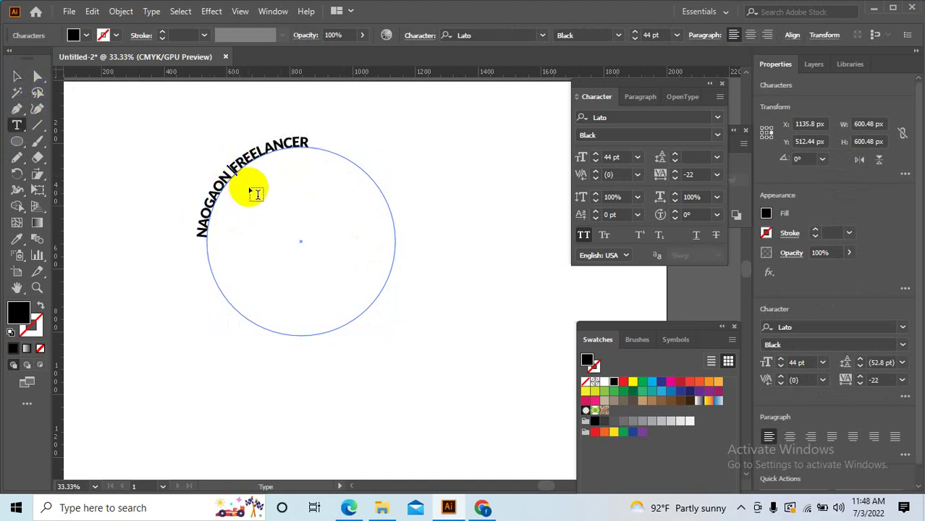
pyautogui.click(17, 77)
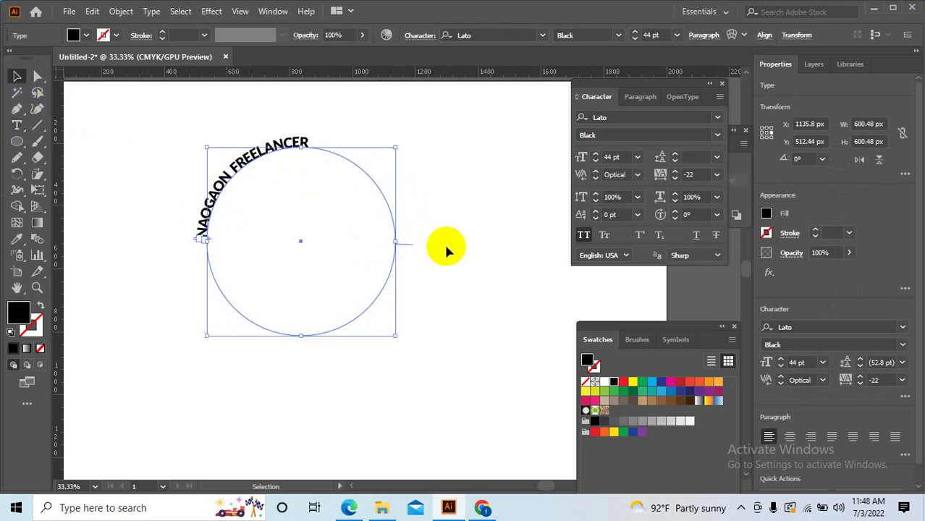
# Enlarge the arched text to 69 pt and add a horizontal guide across the circle's middle.
pyautogui.click(627, 157)
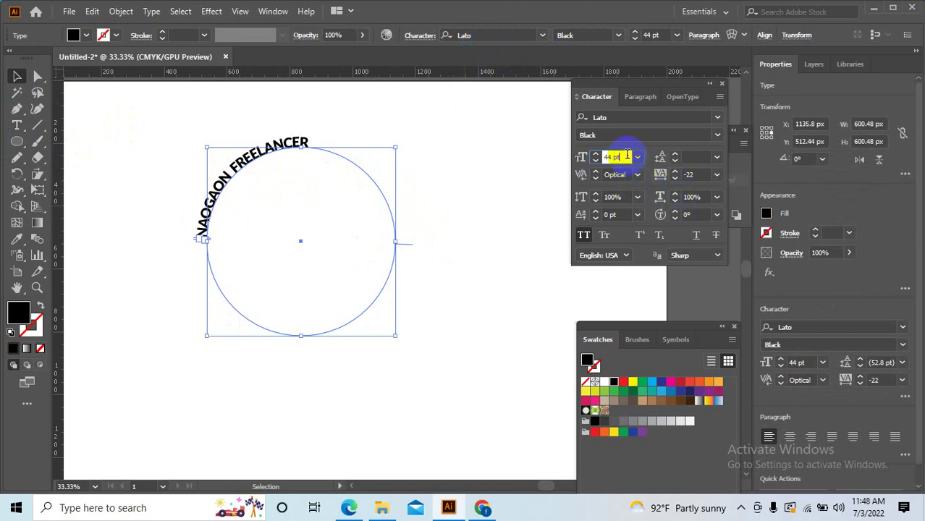
pyautogui.scroll(5, 627, 157)
pyautogui.scroll(5, 627, 158)
pyautogui.scroll(5, 627, 157)
pyautogui.scroll(5, 626, 157)
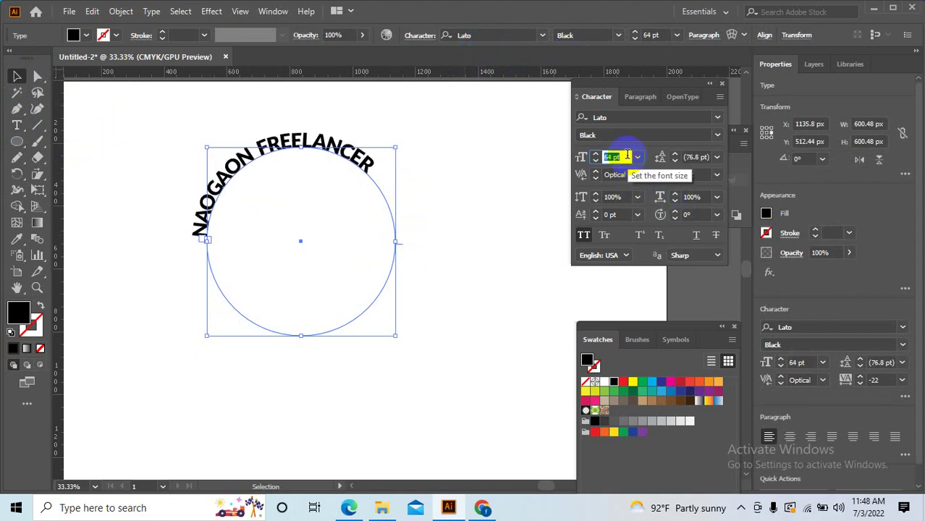
pyautogui.scroll(1, 627, 157)
pyautogui.scroll(2, 627, 157)
pyautogui.scroll(2, 627, 157)
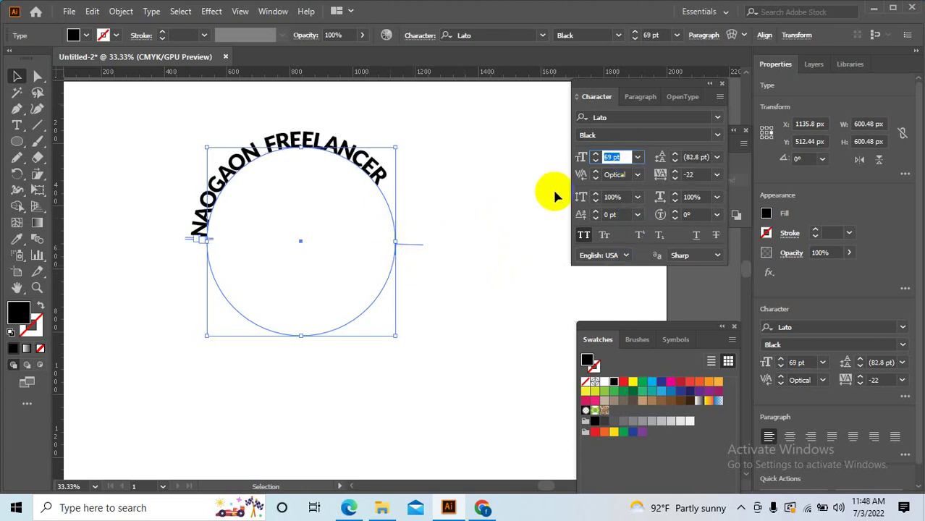
pyautogui.moveTo(382, 85); pyautogui.dragTo(414, 237)
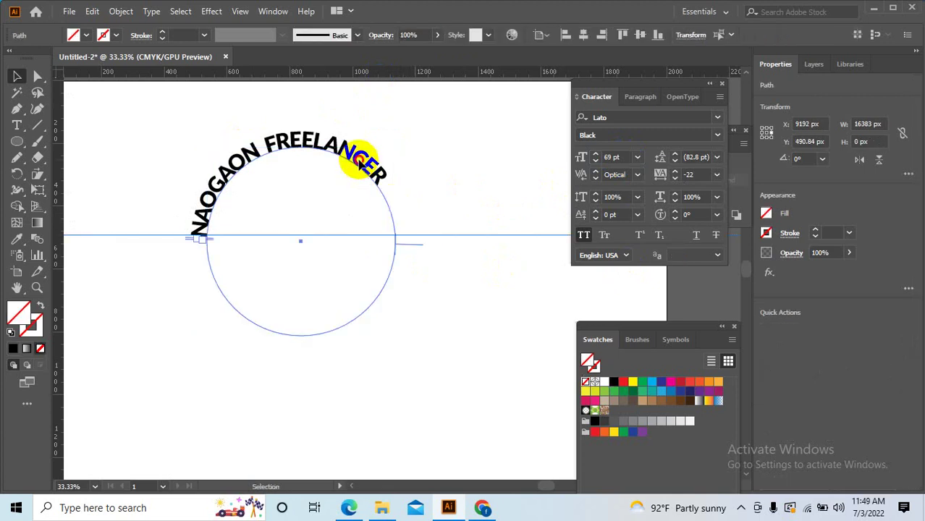
# Slide the NAOGAON FREELANCER text around the circle using the Direct Selection tool.
pyautogui.click(34, 78)
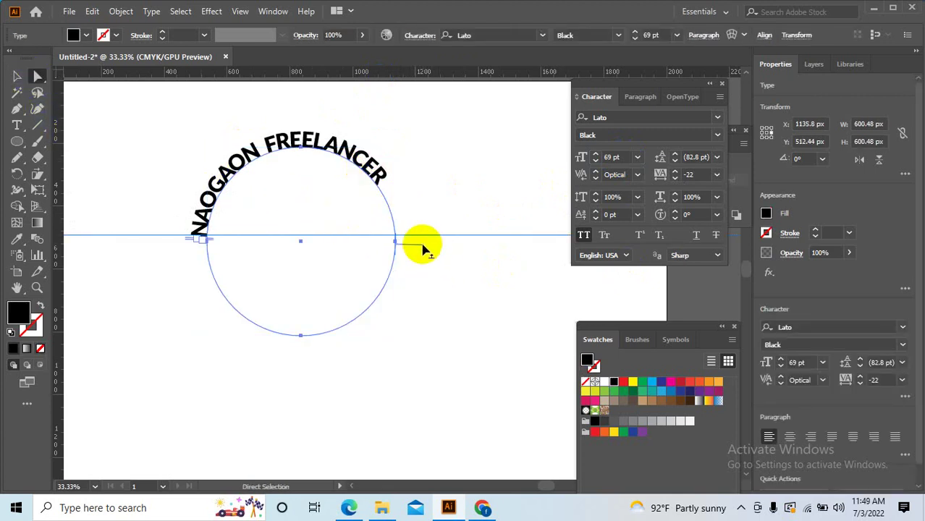
pyautogui.moveTo(422, 248)
pyautogui.mouseDown()
pyautogui.moveTo(416, 288)
pyautogui.moveTo(429, 288)
pyautogui.mouseUp()
pyautogui.moveTo(429, 236); pyautogui.dragTo(425, 216)
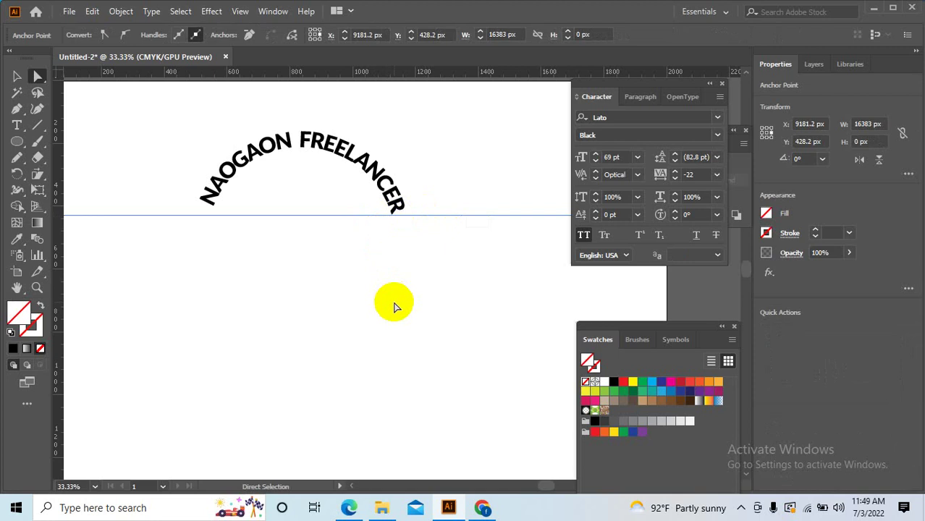
pyautogui.click(380, 178)
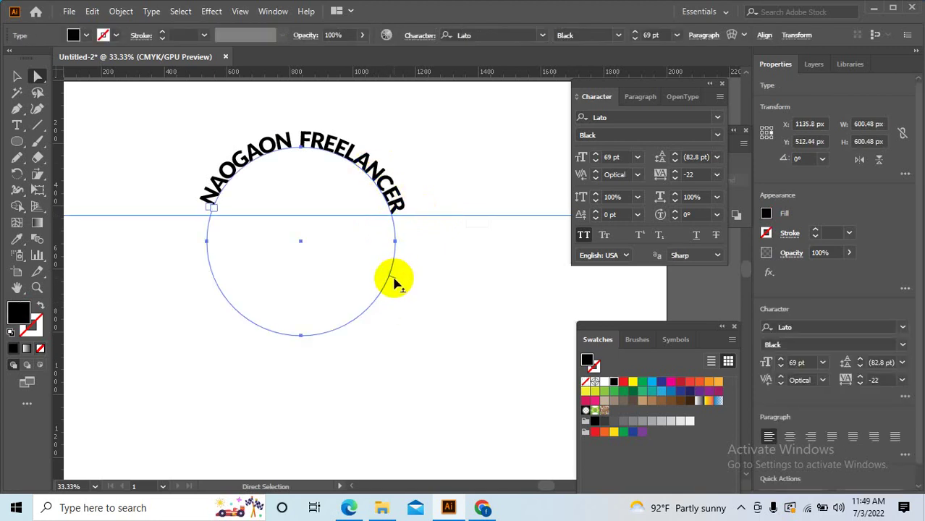
pyautogui.moveTo(397, 283); pyautogui.dragTo(397, 272)
pyautogui.moveTo(402, 218); pyautogui.dragTo(397, 211)
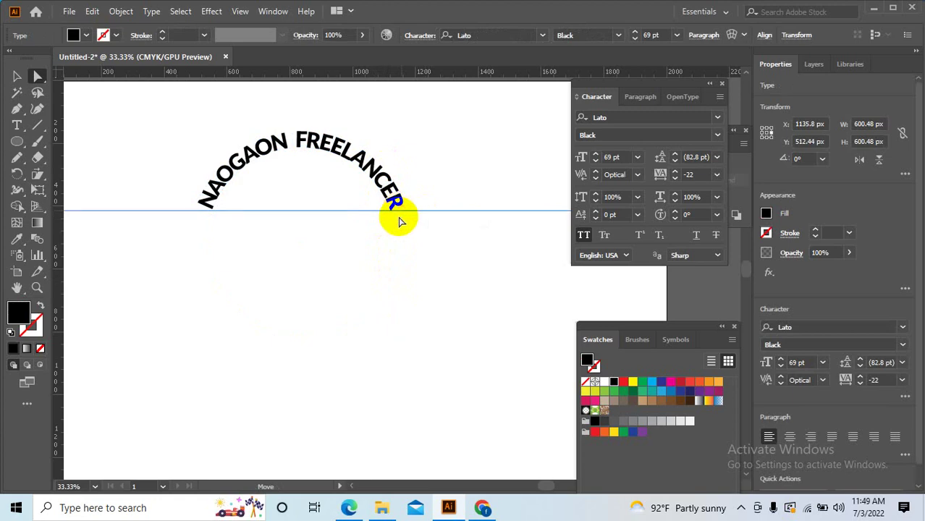
pyautogui.scroll(2, 323, 221)
pyautogui.moveTo(323, 221); pyautogui.dragTo(356, 216)
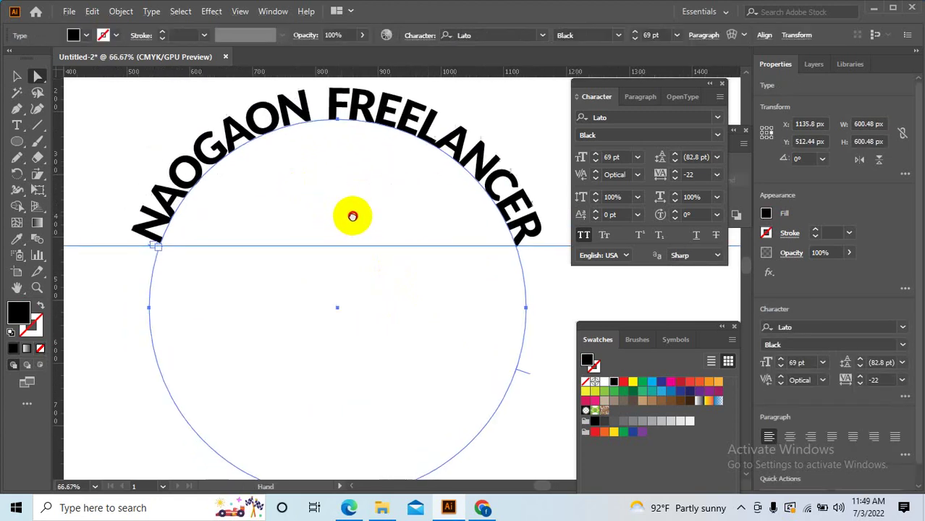
pyautogui.click(529, 127)
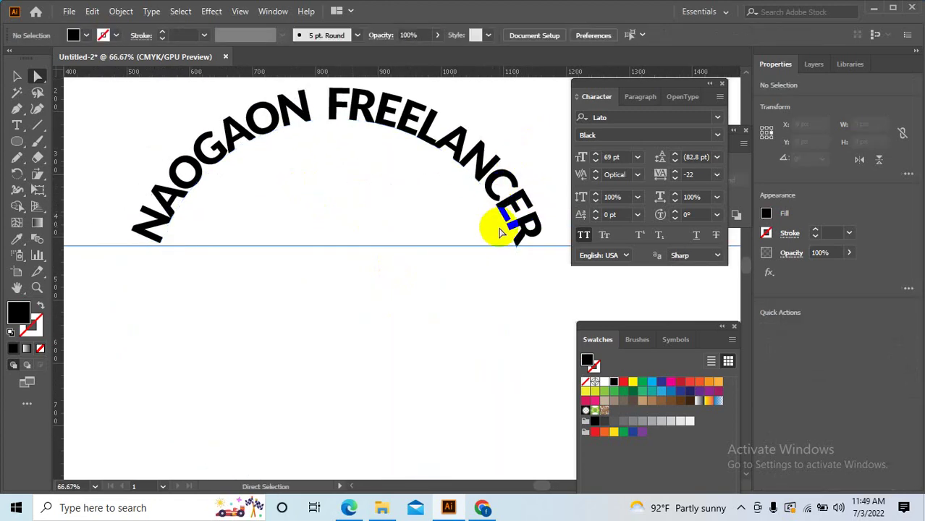
# Nudge the arched text until centred with both ends resting on the guide.
pyautogui.press('f')
pyautogui.press('f')
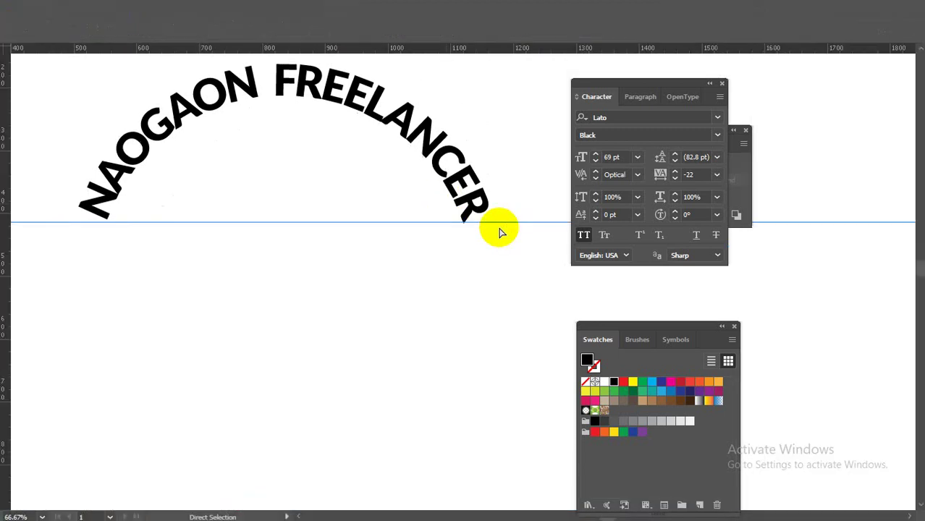
pyautogui.moveTo(458, 246); pyautogui.dragTo(543, 295)
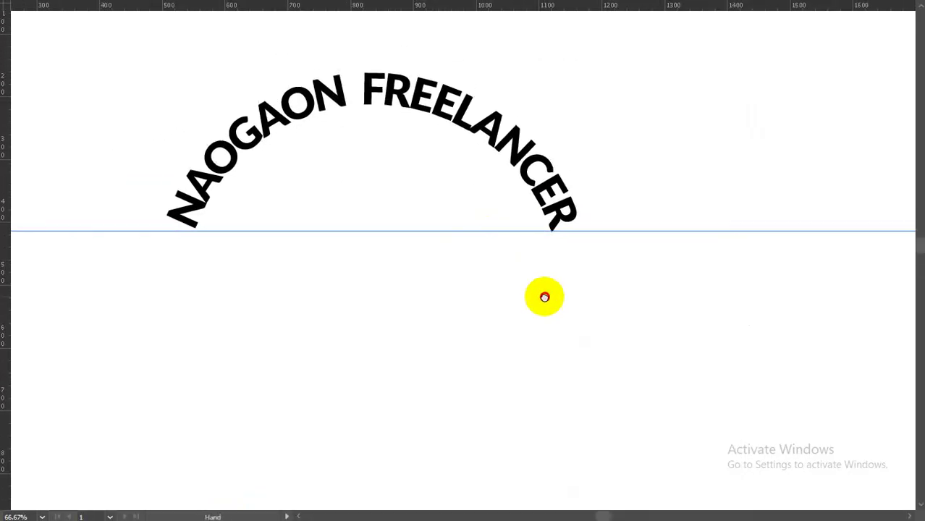
pyautogui.click(533, 189)
pyautogui.click(677, 336)
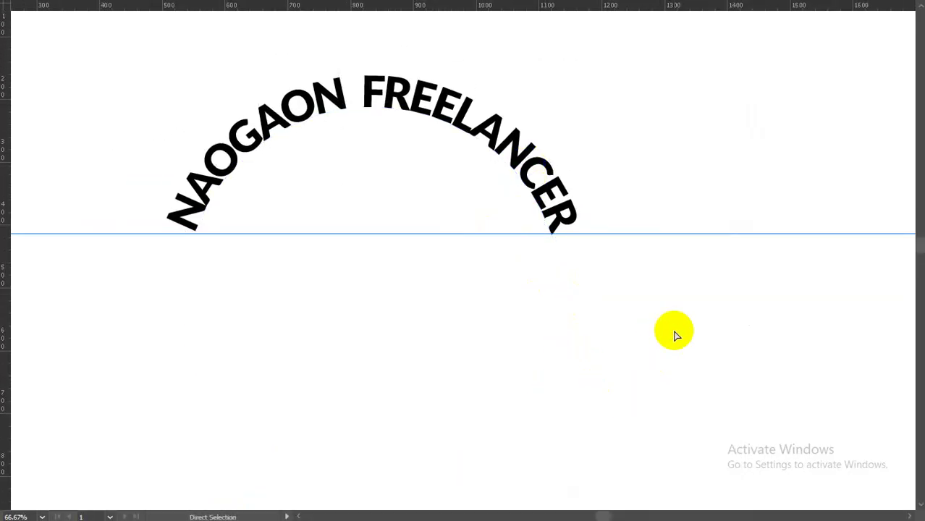
pyautogui.click(571, 189)
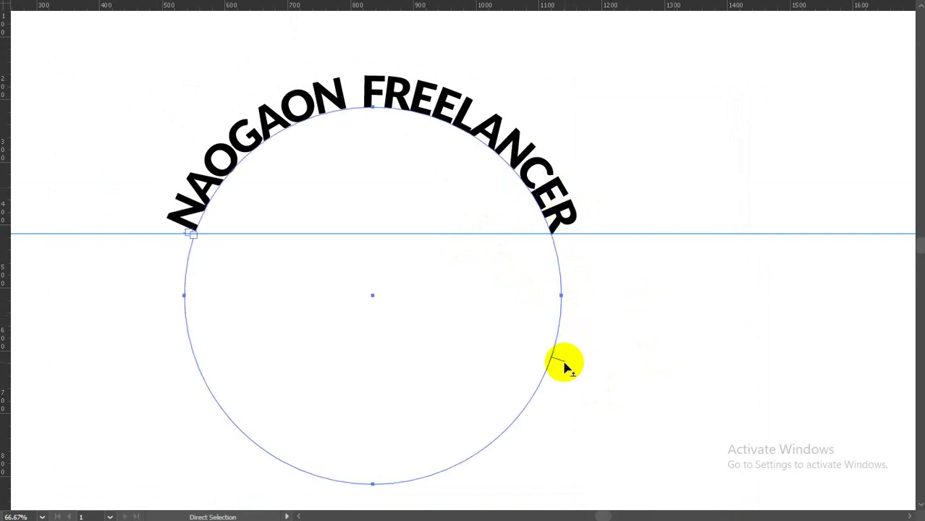
pyautogui.moveTo(565, 364); pyautogui.dragTo(564, 362)
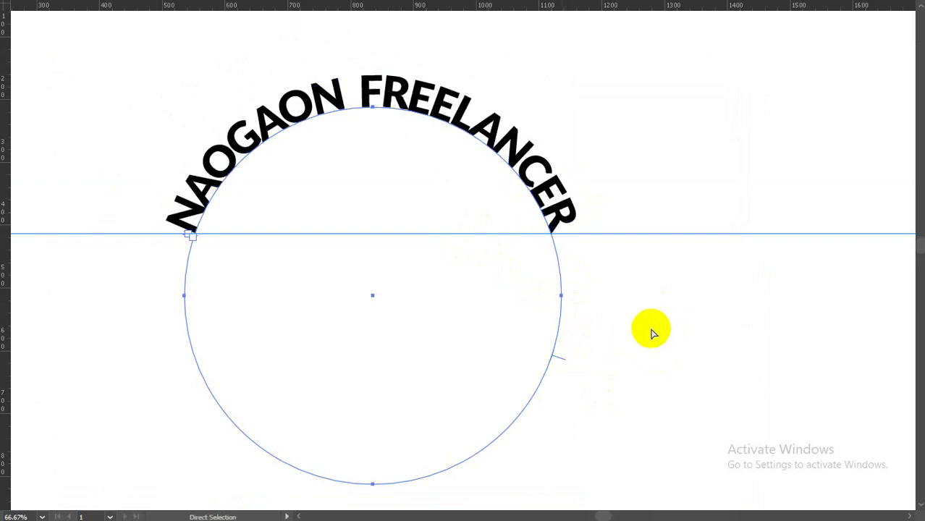
pyautogui.click(650, 332)
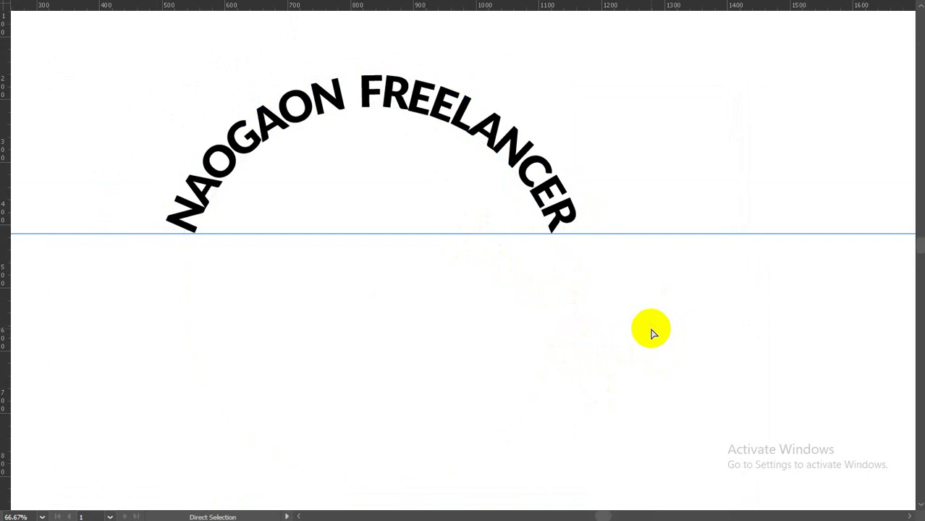
pyautogui.press('f')
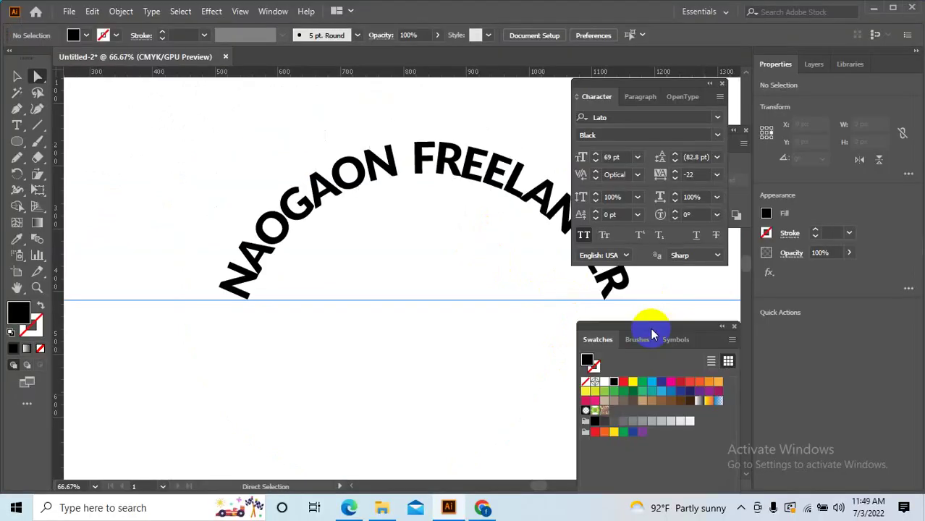
pyautogui.moveTo(475, 331)
pyautogui.mouseDown()
pyautogui.moveTo(409, 272)
pyautogui.moveTo(369, 263)
pyautogui.mouseUp()
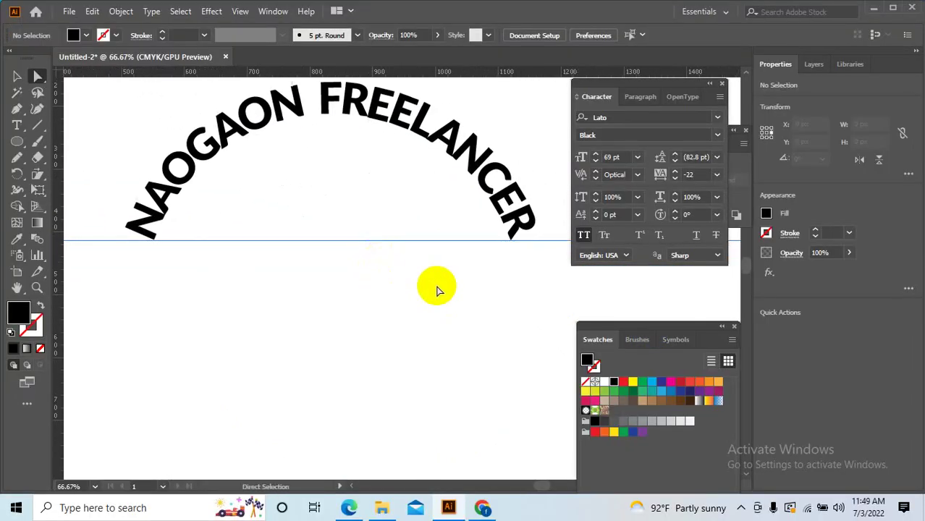
pyautogui.hotkey('ctrl', '-')
pyautogui.hotkey('ctrl', '-')
pyautogui.hotkey('ctrl', '-')
pyautogui.moveTo(476, 342); pyautogui.dragTo(374, 204)
pyautogui.click(314, 127)
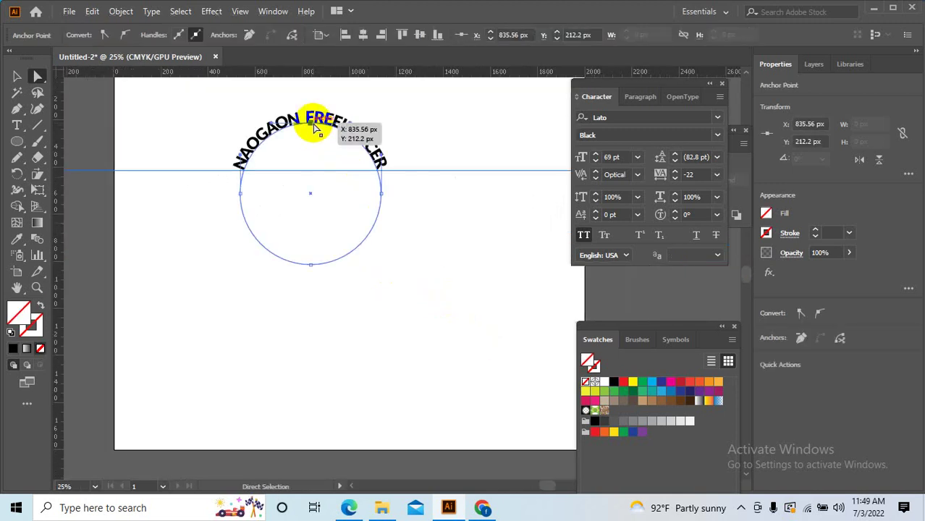
pyautogui.click(433, 128)
pyautogui.press('v')
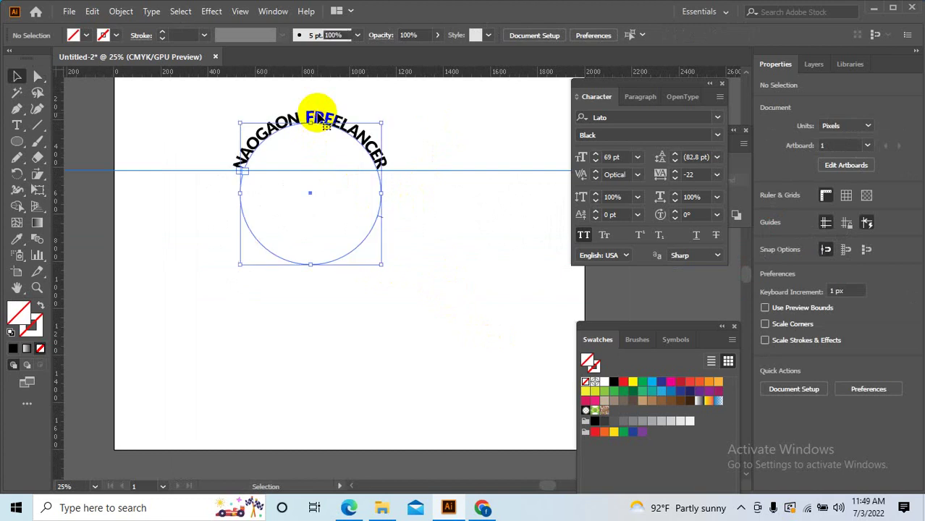
pyautogui.click(319, 117)
pyautogui.click(319, 118)
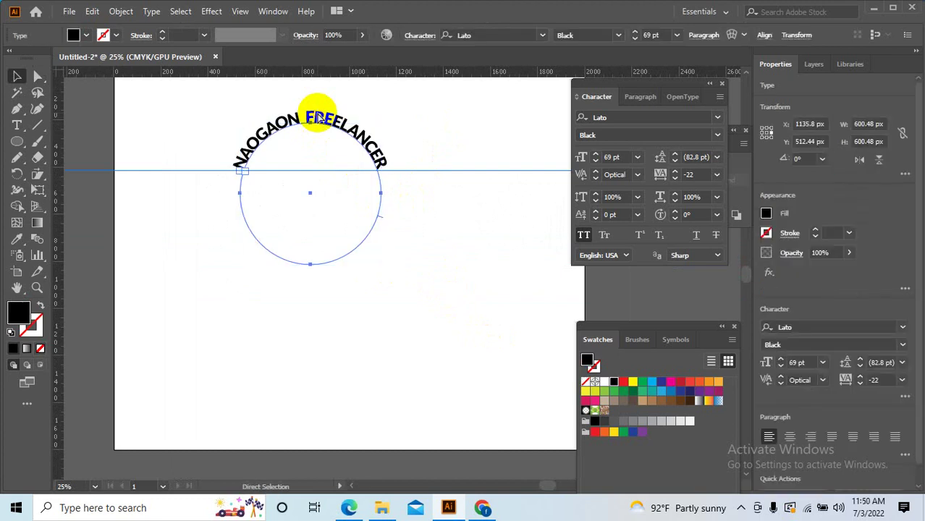
pyautogui.click(319, 118)
pyautogui.click(463, 128)
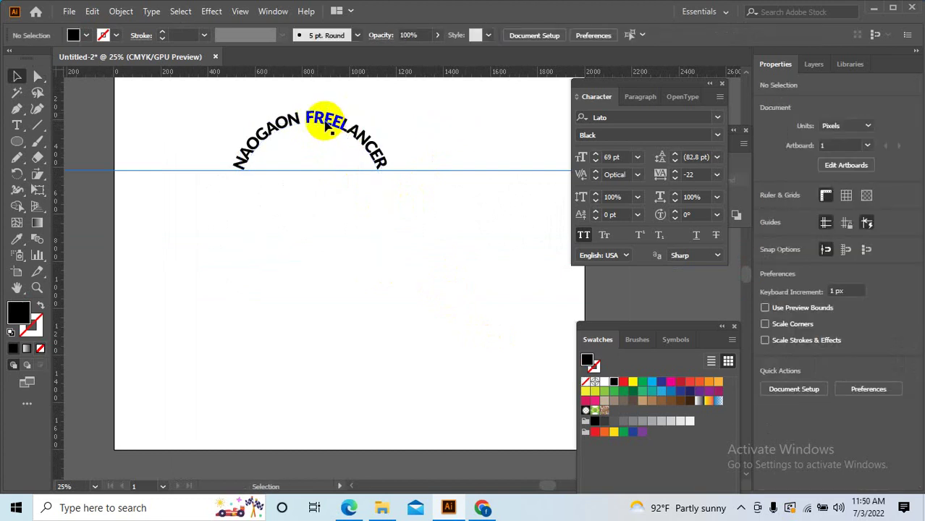
pyautogui.click(326, 125)
pyautogui.click(326, 125)
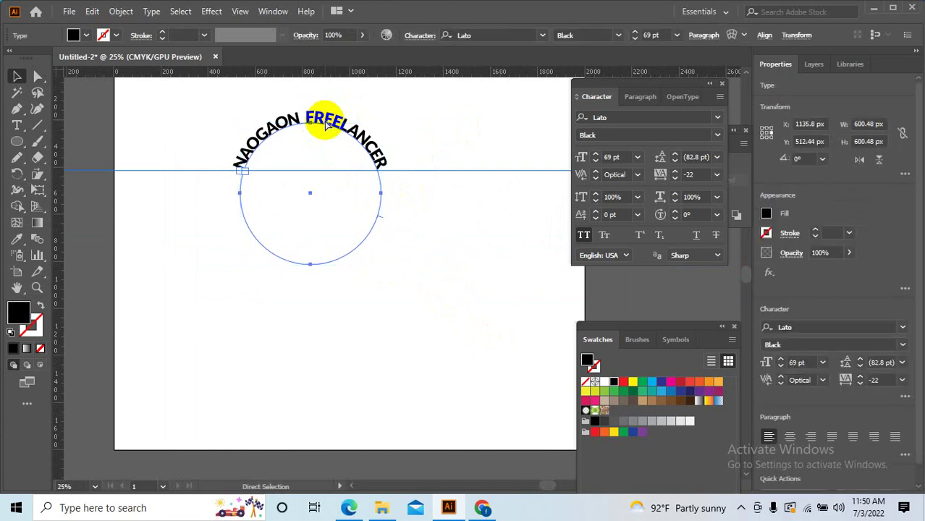
pyautogui.click(326, 124)
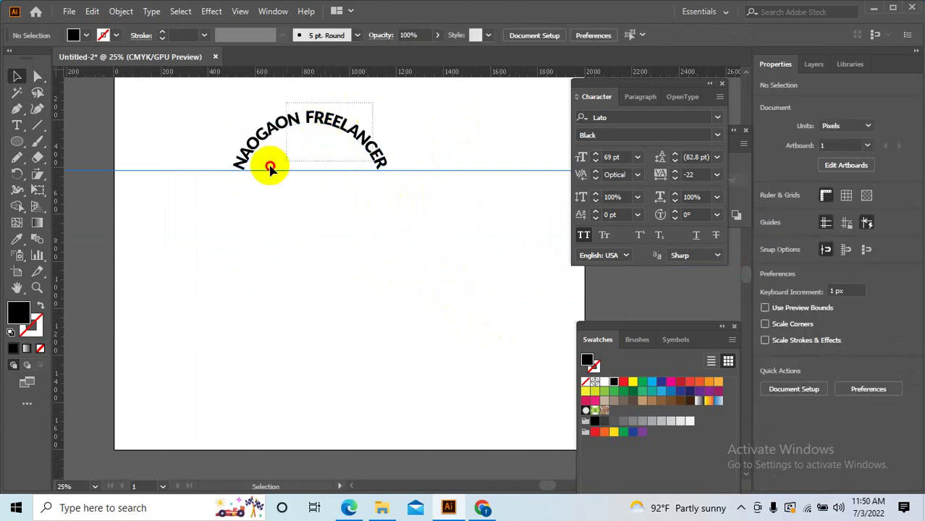
pyautogui.click(369, 205)
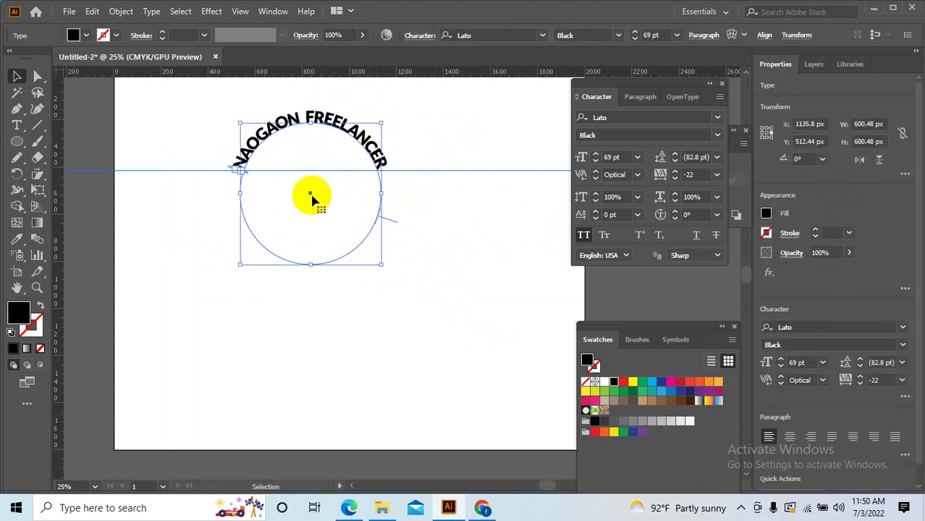
pyautogui.click(38, 76)
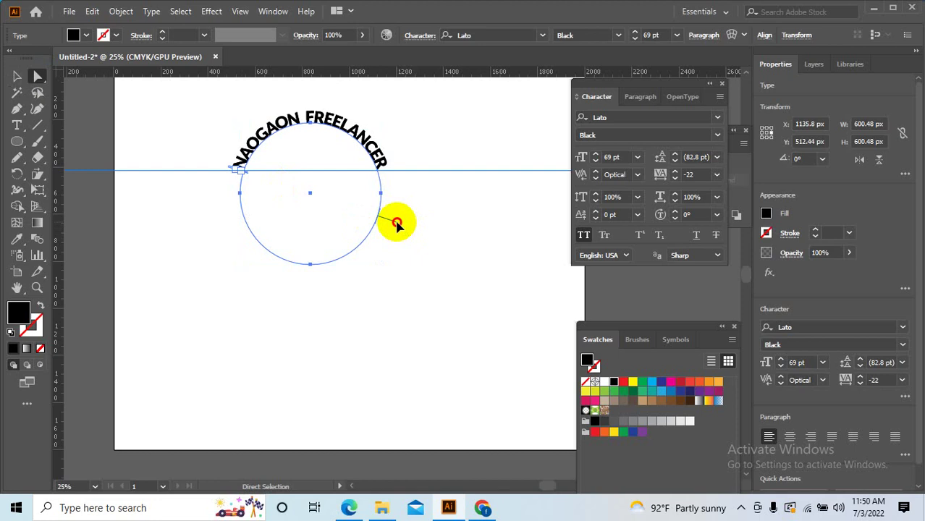
pyautogui.moveTo(396, 225); pyautogui.dragTo(372, 220)
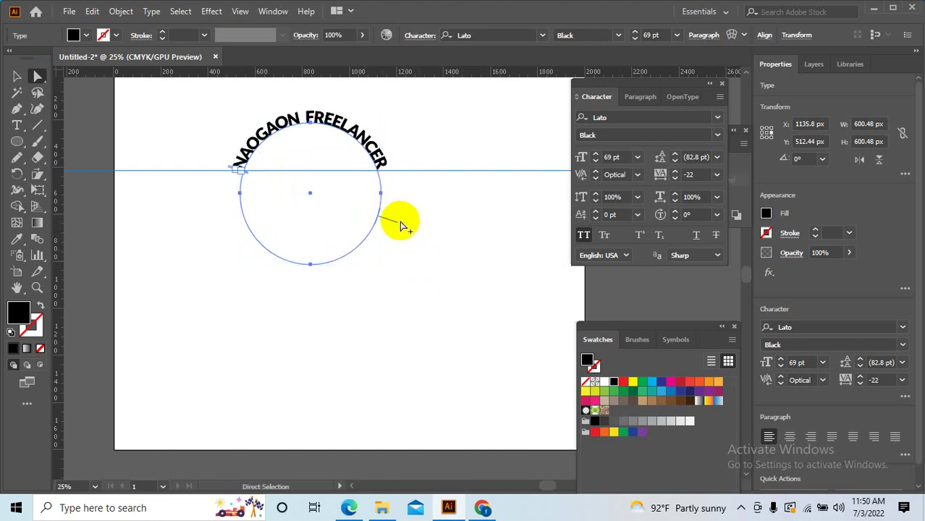
pyautogui.scroll(3, 399, 217)
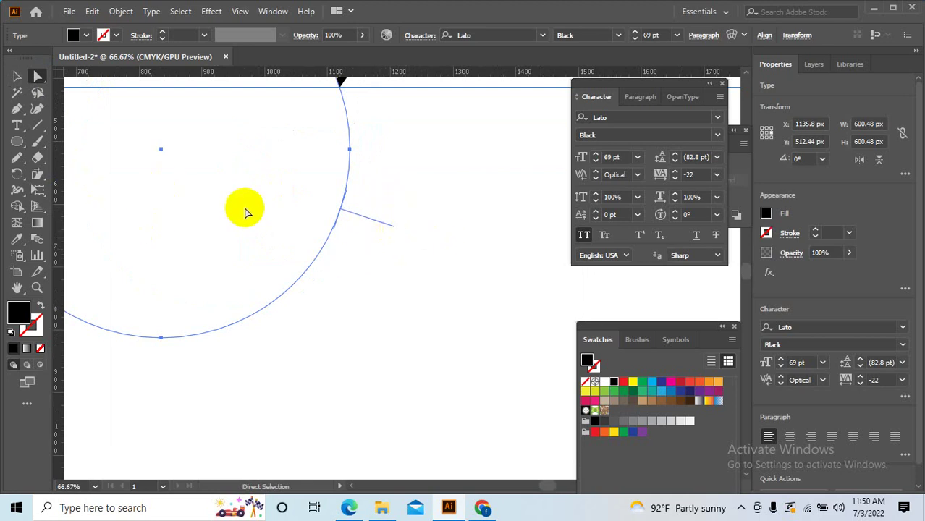
pyautogui.scroll(-1, 409, 216)
pyautogui.scroll(-2, 416, 220)
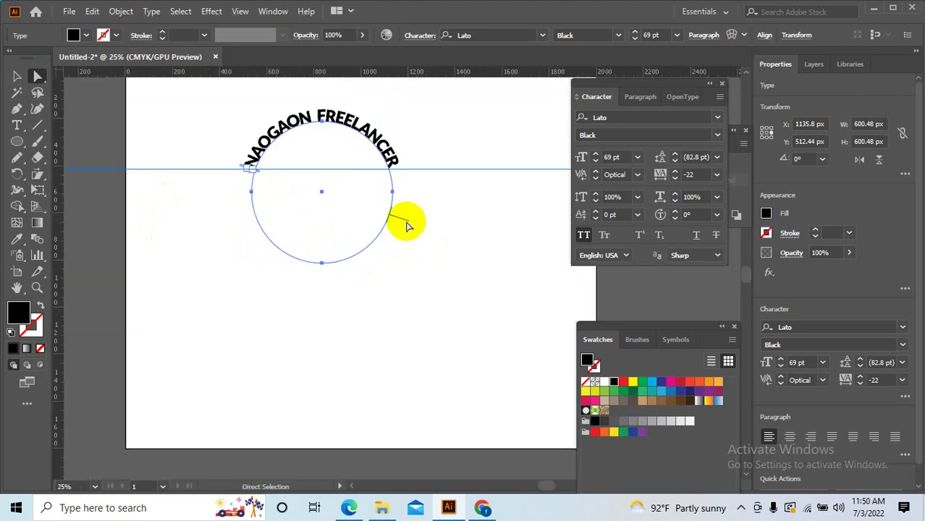
# Move the duplicated text onto the lower arc and replace it with 'BUSINESS'.
pyautogui.moveTo(407, 225); pyautogui.dragTo(372, 211)
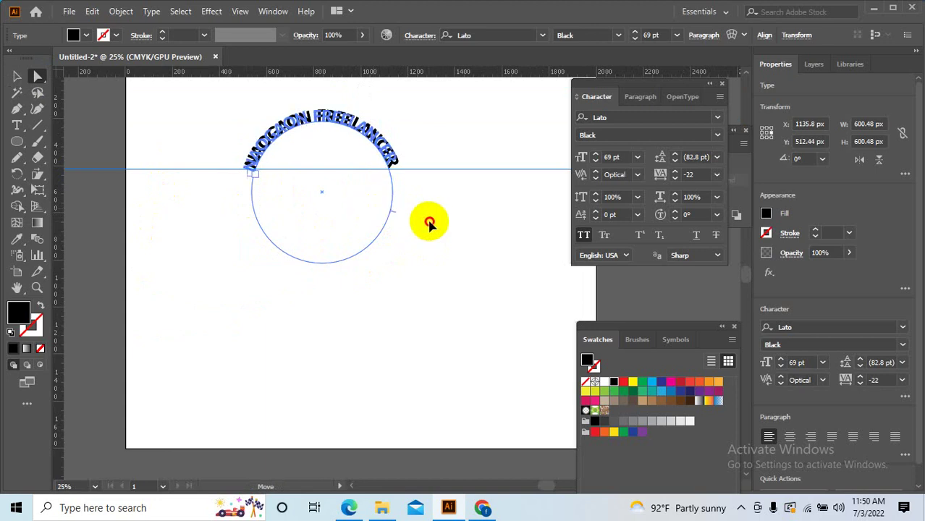
pyautogui.moveTo(372, 211)
pyautogui.mouseDown()
pyautogui.moveTo(386, 209)
pyautogui.moveTo(381, 191)
pyautogui.mouseUp()
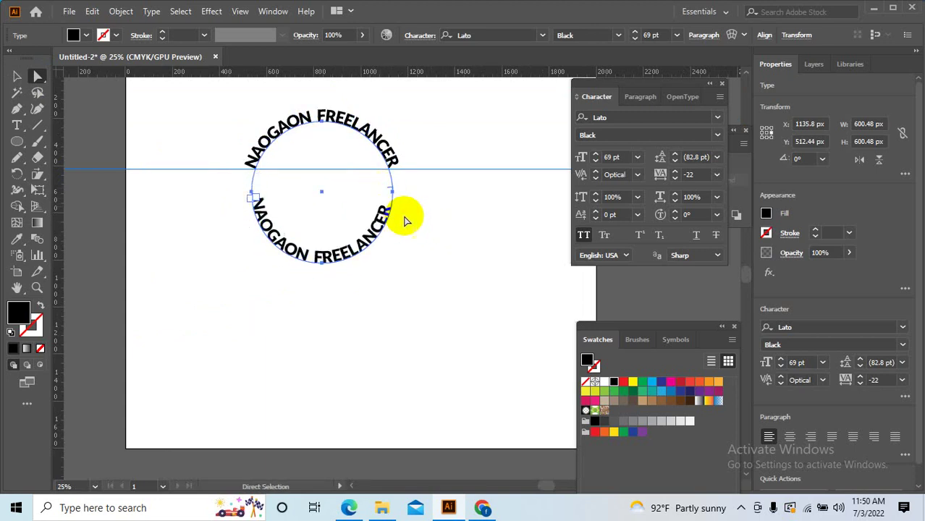
pyautogui.doubleClick(325, 258)
pyautogui.hotkey('ctrl', 'a')
pyautogui.press('BackSpace')
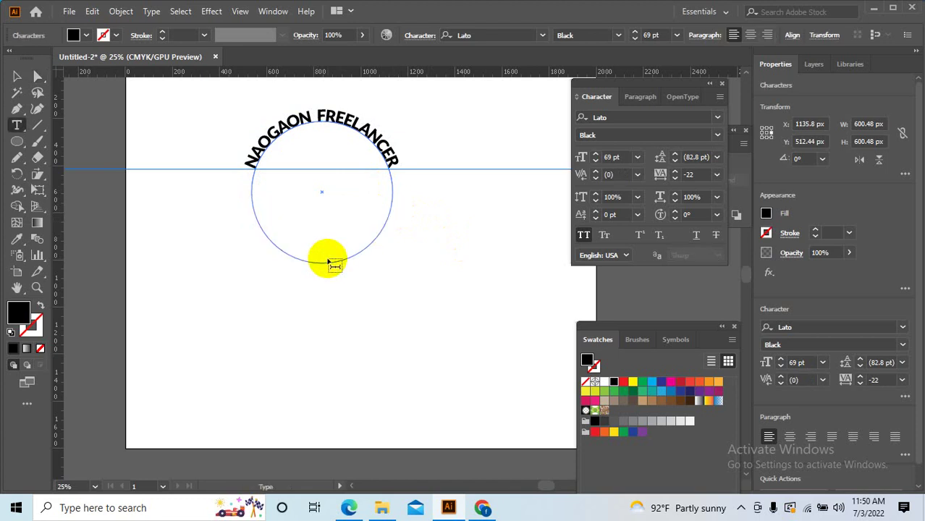
pyautogui.write('CREATIN')
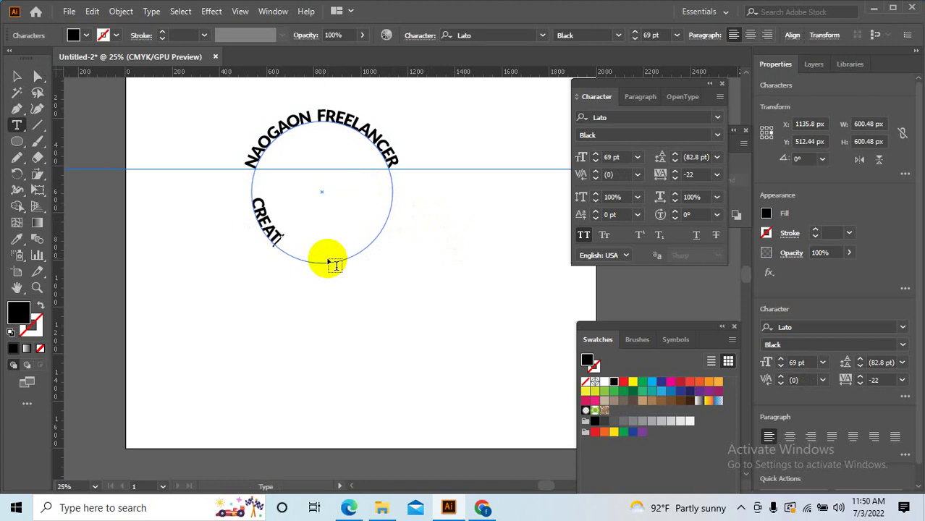
pyautogui.hotkey('ctrl', 'a')
pyautogui.press('BackSpace')
pyautogui.write('B')
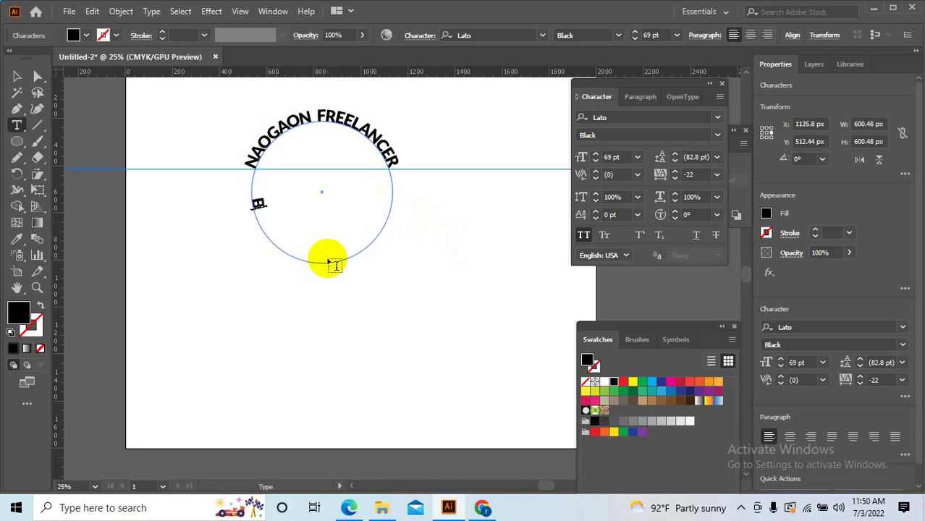
pyautogui.write('USINESS FROM HOME')
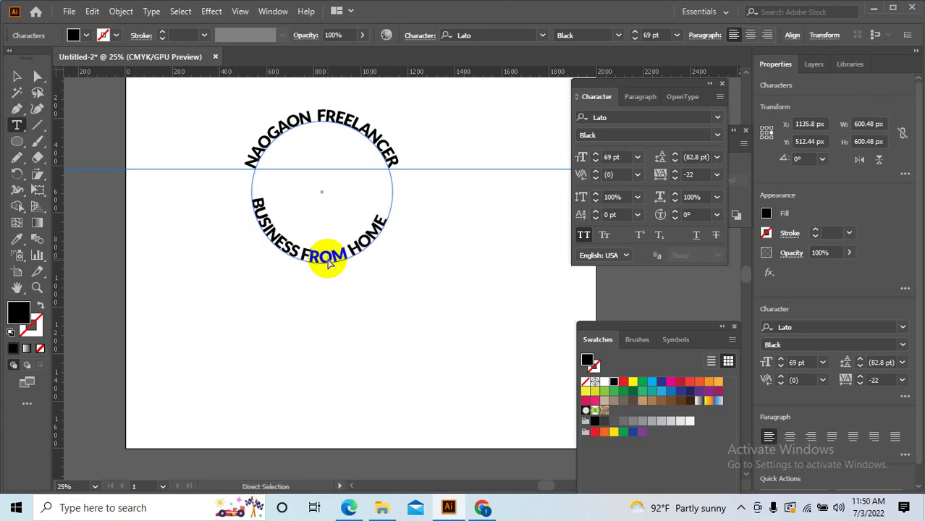
# Set the bottom BUSINESS FROM HOME line to Lato Regular, keeping All Caps on.
pyautogui.tripleClick(327, 262)
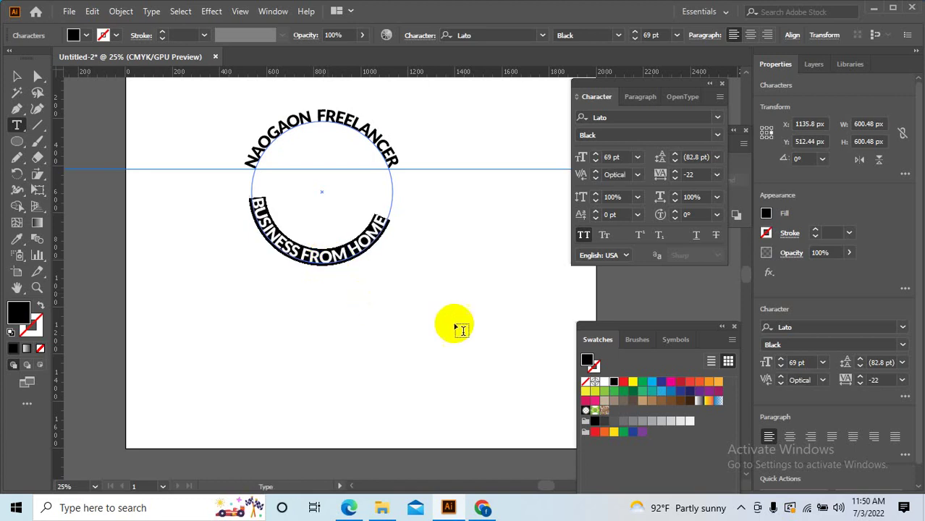
pyautogui.click(584, 236)
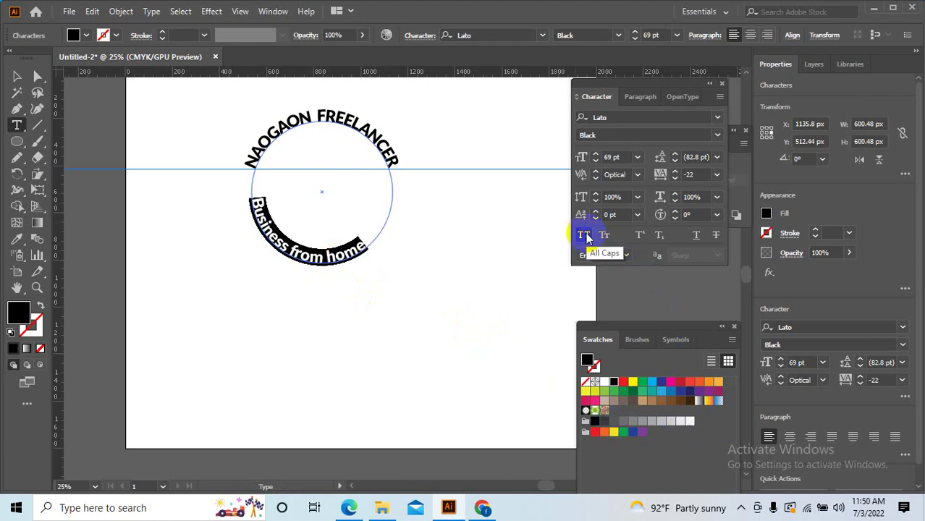
pyautogui.click(573, 239)
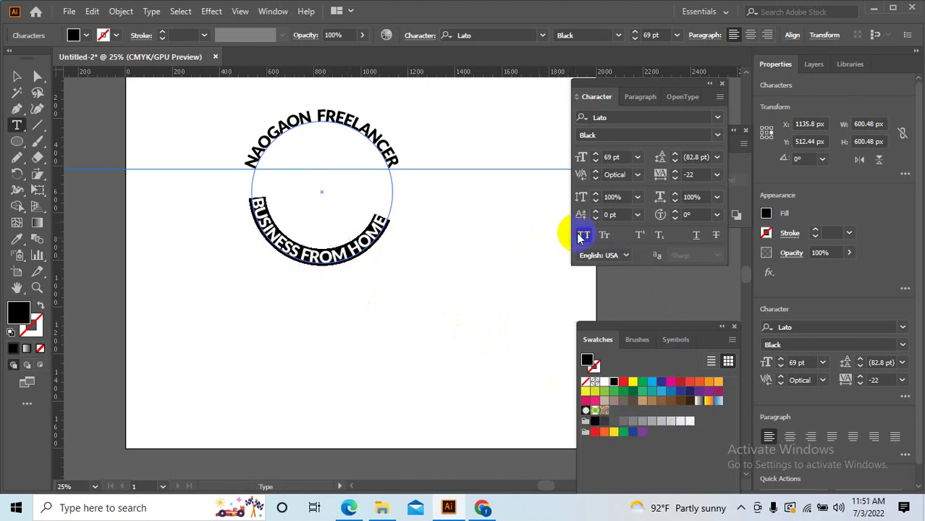
pyautogui.click(716, 135)
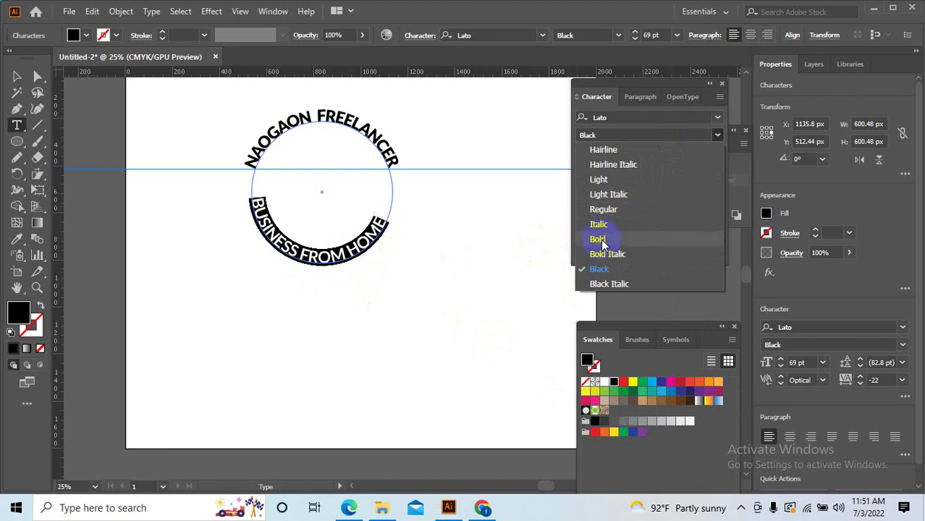
pyautogui.press('Escape')
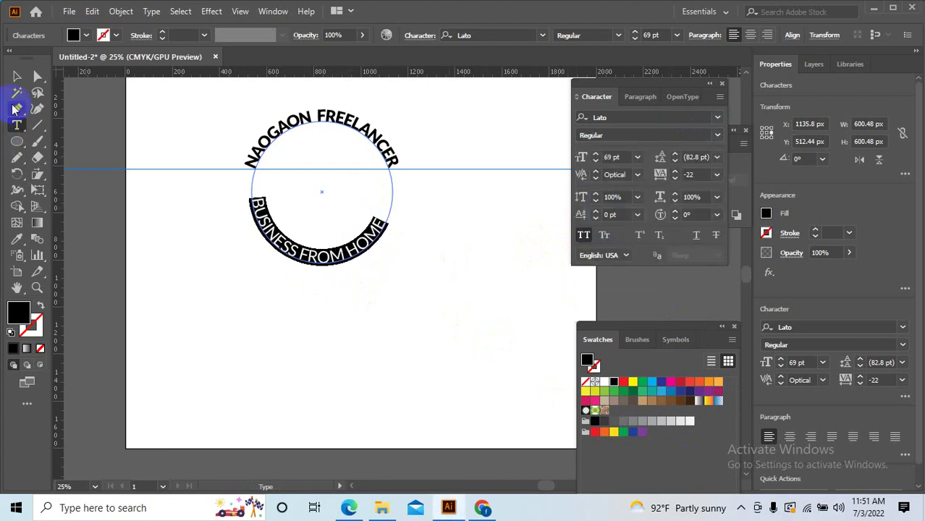
pyautogui.click(16, 76)
pyautogui.scroll(1, 452, 313)
pyautogui.click(452, 313)
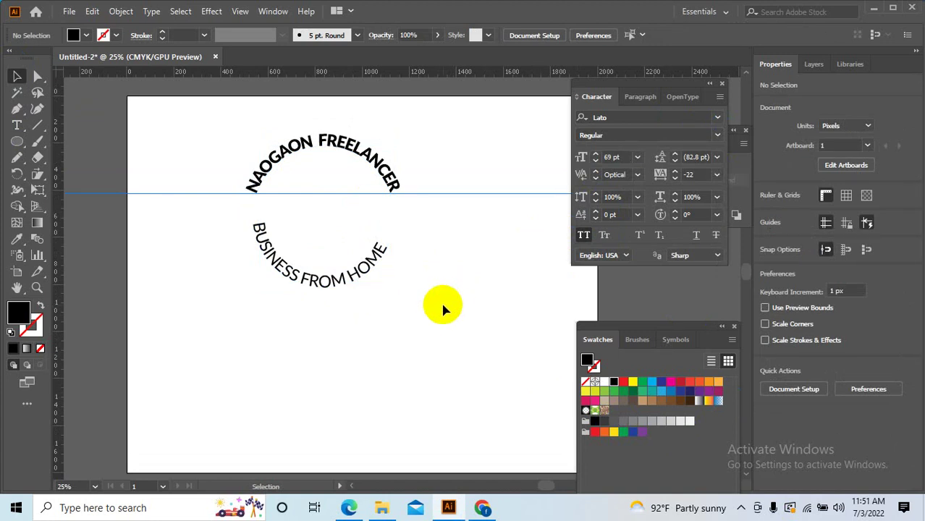
# Add a second horizontal guide across the circle and select the BUSINESS FROM HOME text.
pyautogui.click(378, 252)
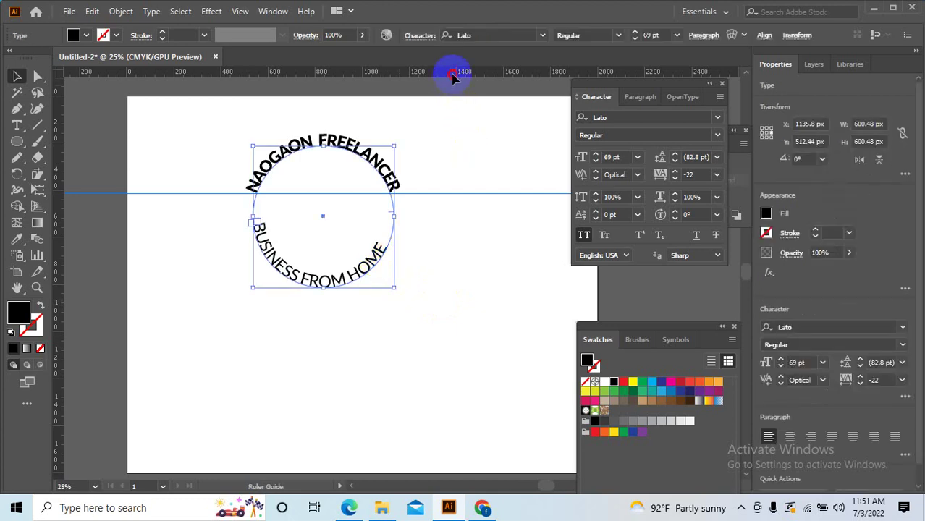
pyautogui.moveTo(451, 85); pyautogui.dragTo(484, 223)
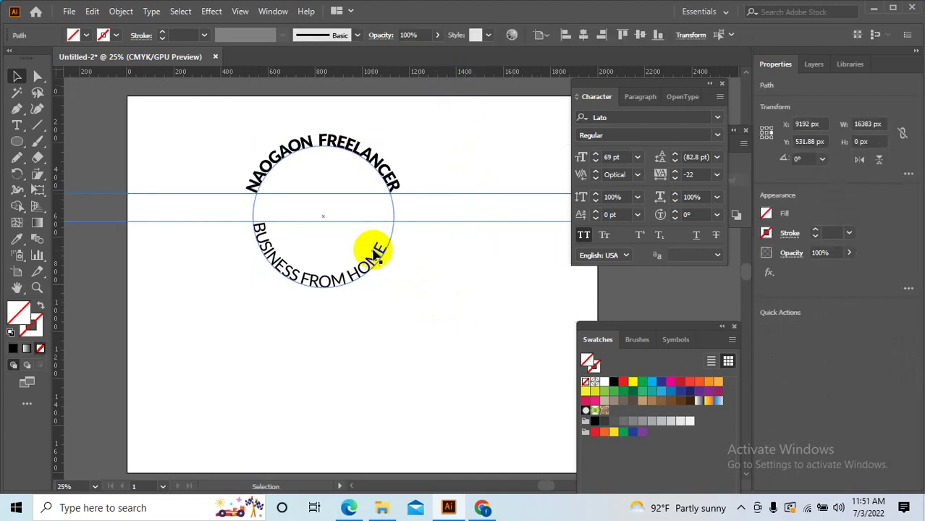
pyautogui.keyDown('alt'); pyautogui.scroll(2, 328, 134); pyautogui.keyUp('alt')
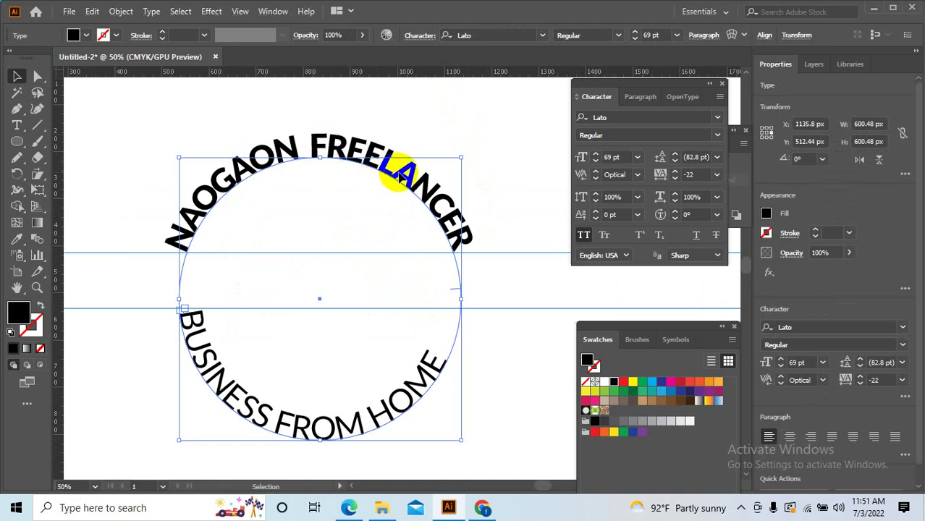
pyautogui.hotkey('ctrl', 'shift', 'a')
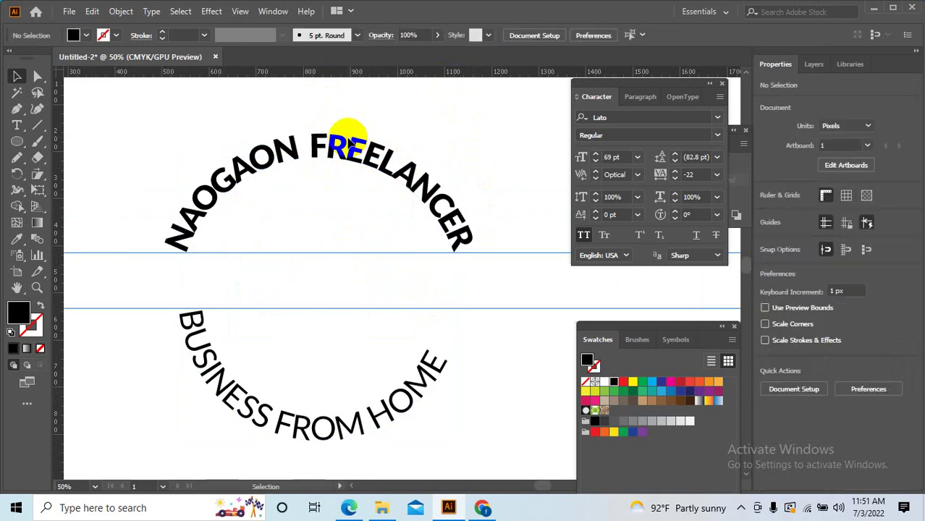
pyautogui.click(384, 405)
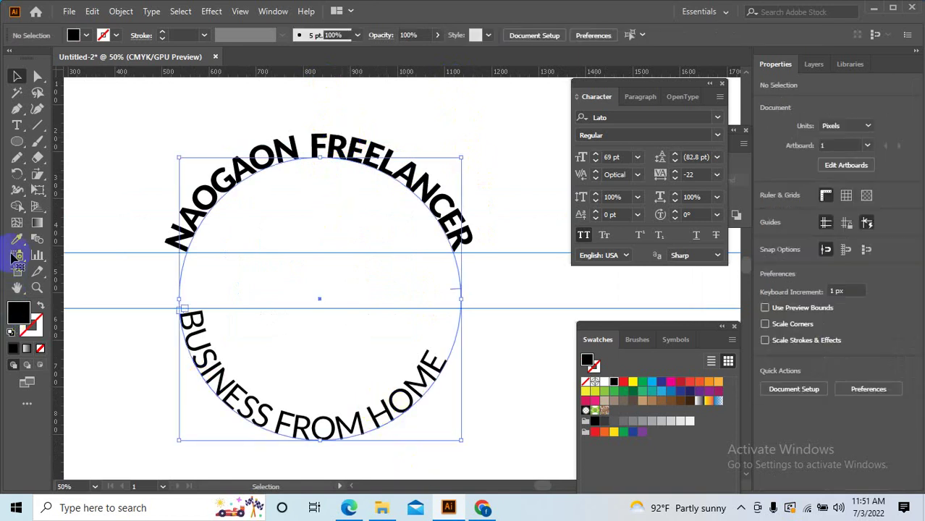
pyautogui.click(477, 391)
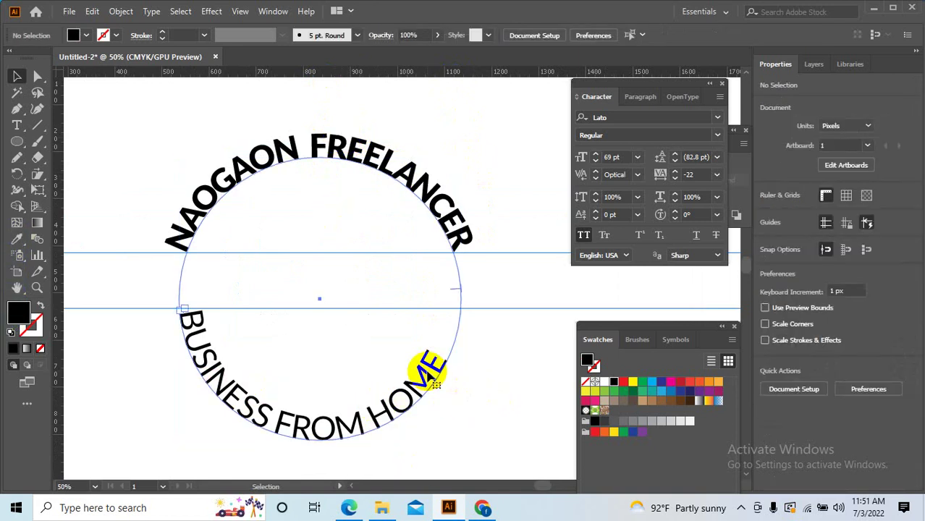
pyautogui.click(433, 373)
pyautogui.click(16, 160)
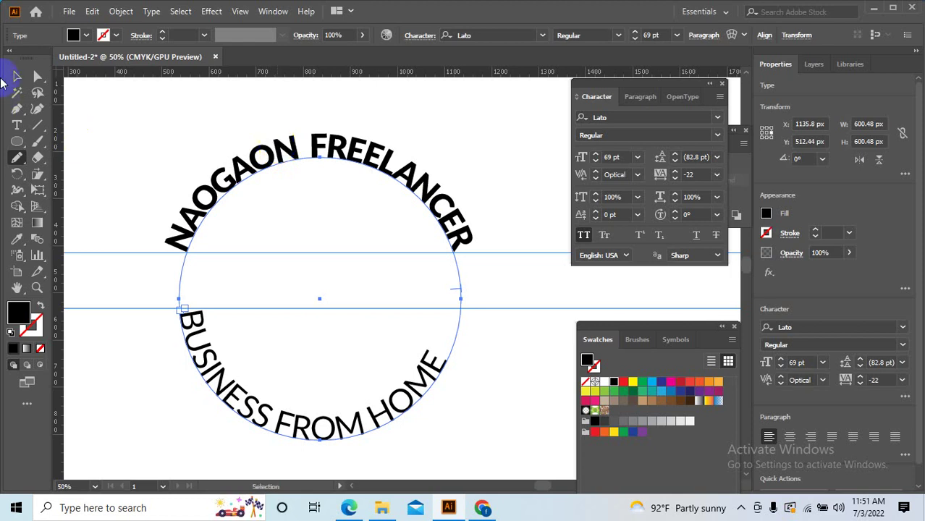
# Scale the bottom text circle to about 702.72 px wide, making its text 80.75 pt.
pyautogui.click(17, 76)
pyautogui.click(341, 297)
pyautogui.click(469, 194)
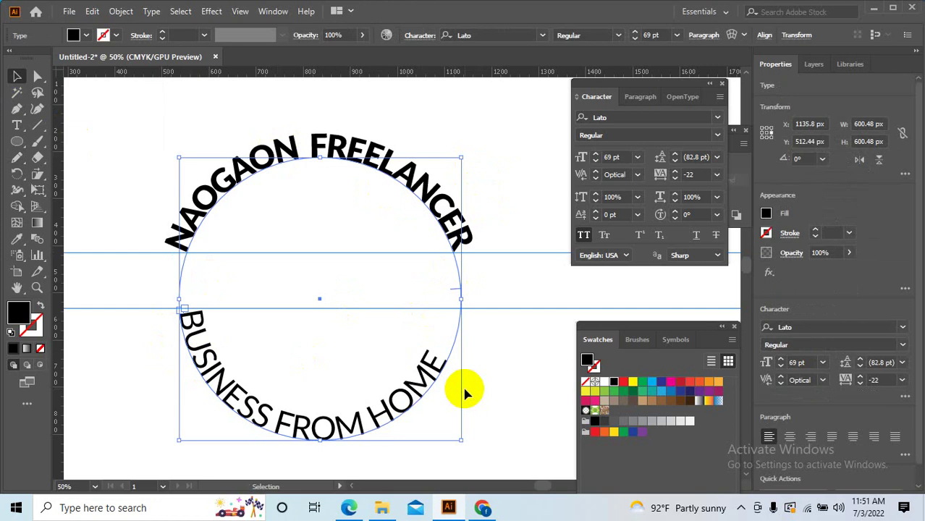
pyautogui.moveTo(462, 440); pyautogui.dragTo(488, 468)
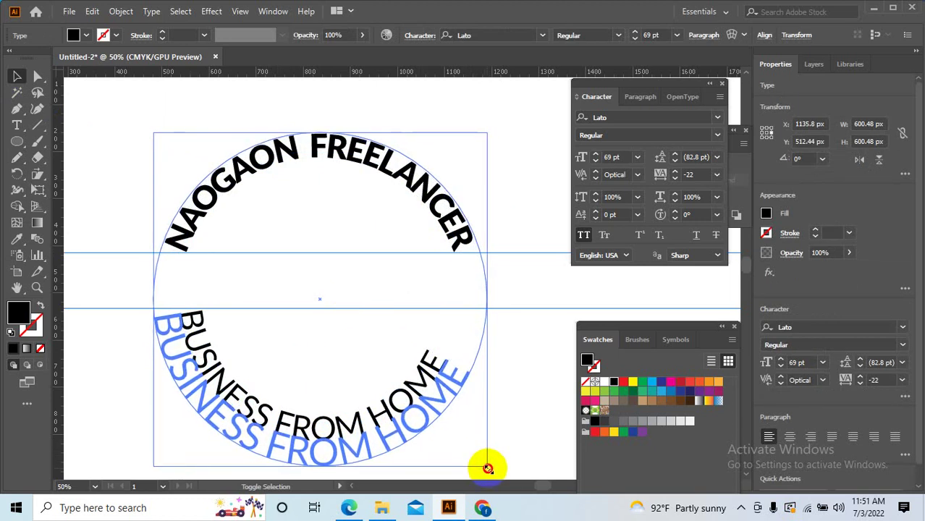
pyautogui.moveTo(487, 468); pyautogui.dragTo(485, 468)
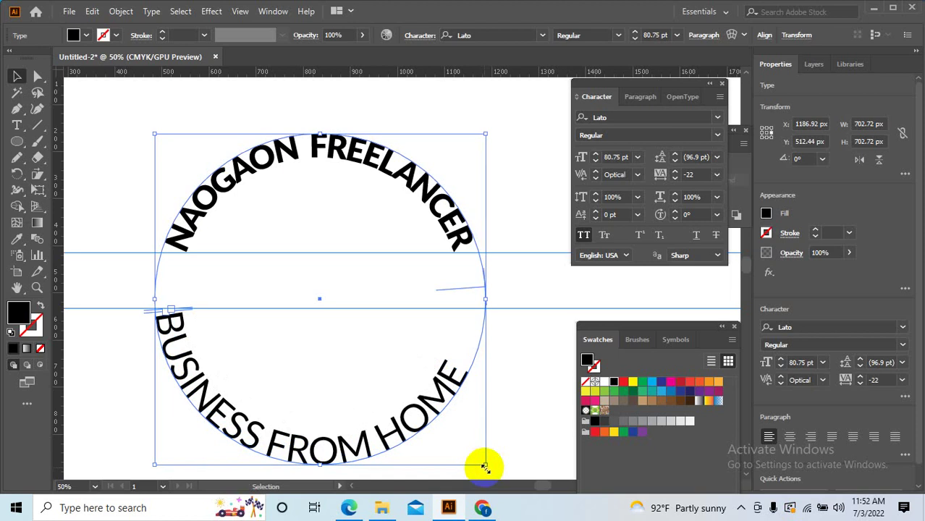
pyautogui.click(16, 238)
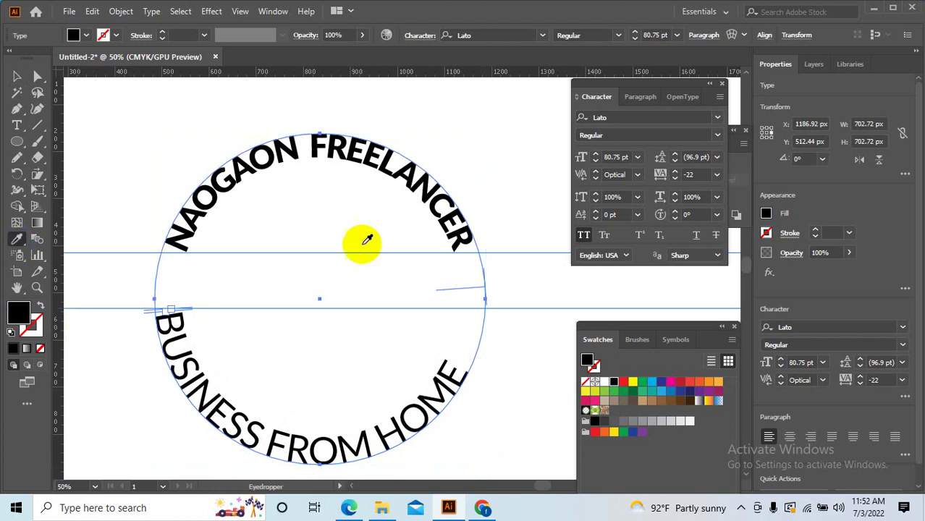
# Apply the top text's Lato Black style to BUSINESS FROM HOME with the Eyedropper.
pyautogui.moveTo(350, 162); pyautogui.dragTo(332, 137)
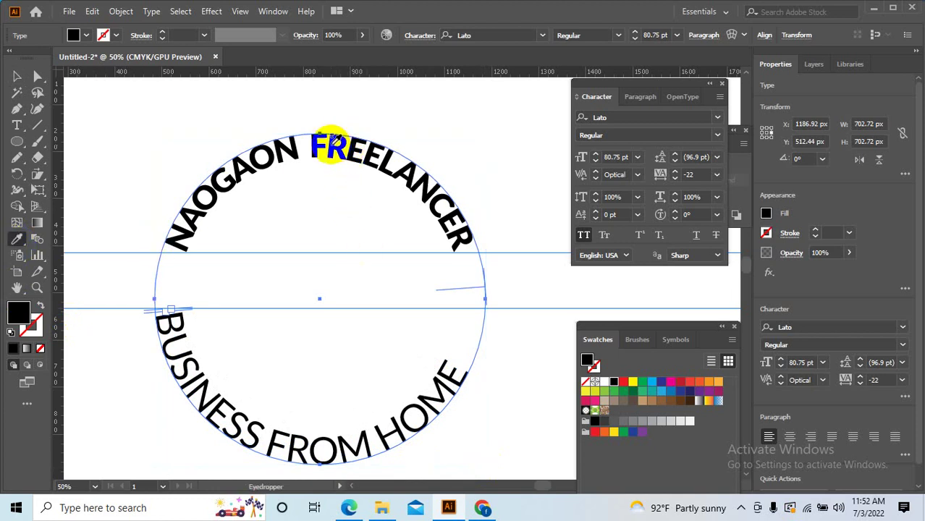
pyautogui.click(331, 139)
pyautogui.click(241, 348)
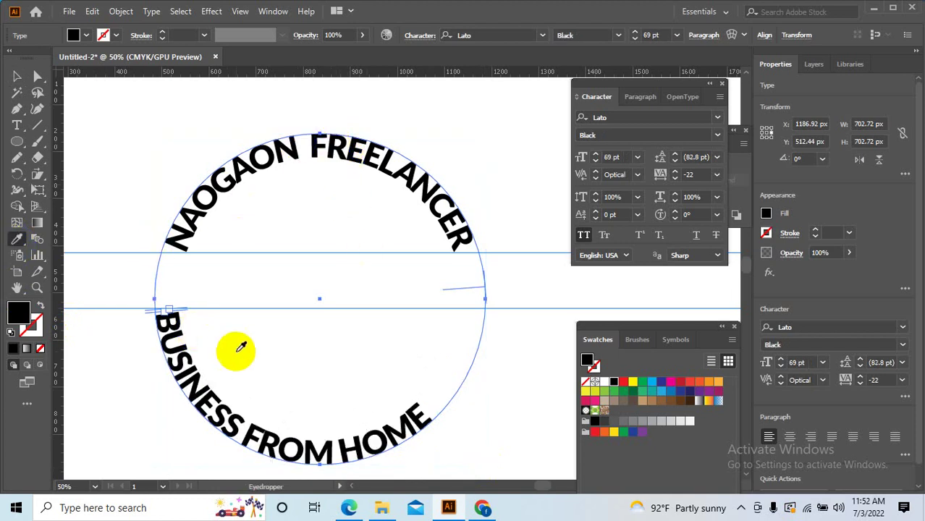
pyautogui.click(16, 76)
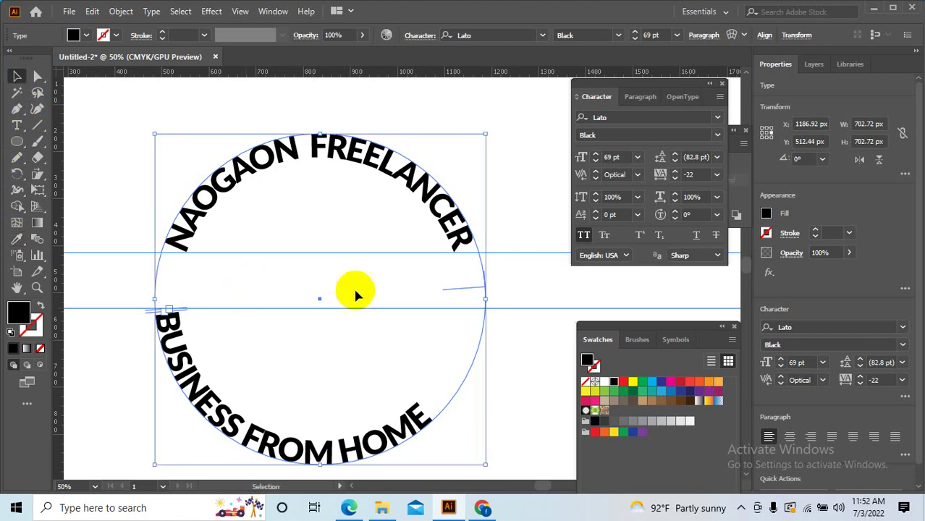
pyautogui.click(502, 392)
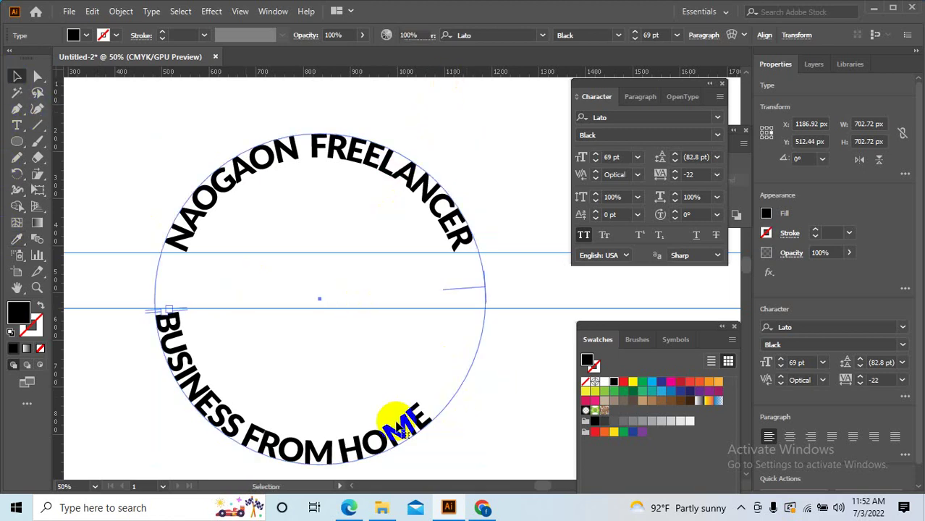
# Settle BUSINESS FROM HOME on the lower arc and set it to Lato Regular.
pyautogui.click(446, 289)
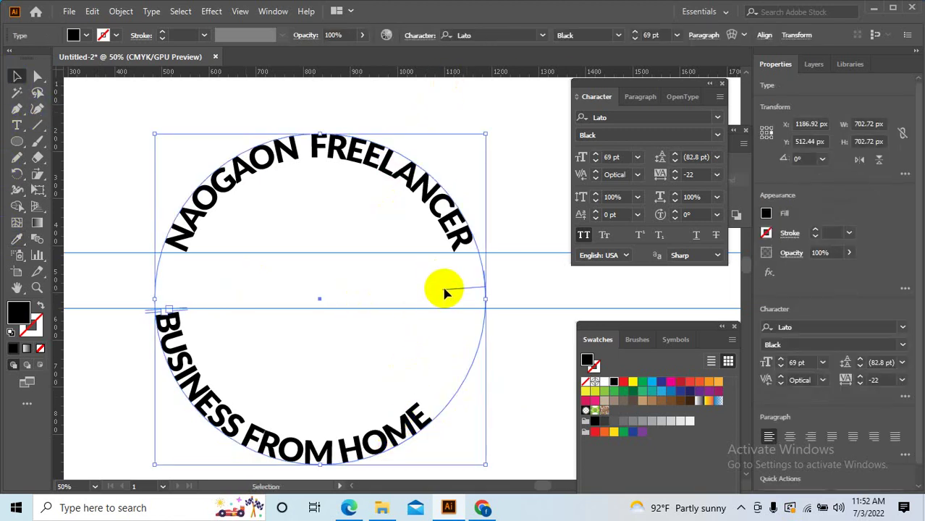
pyautogui.click(39, 77)
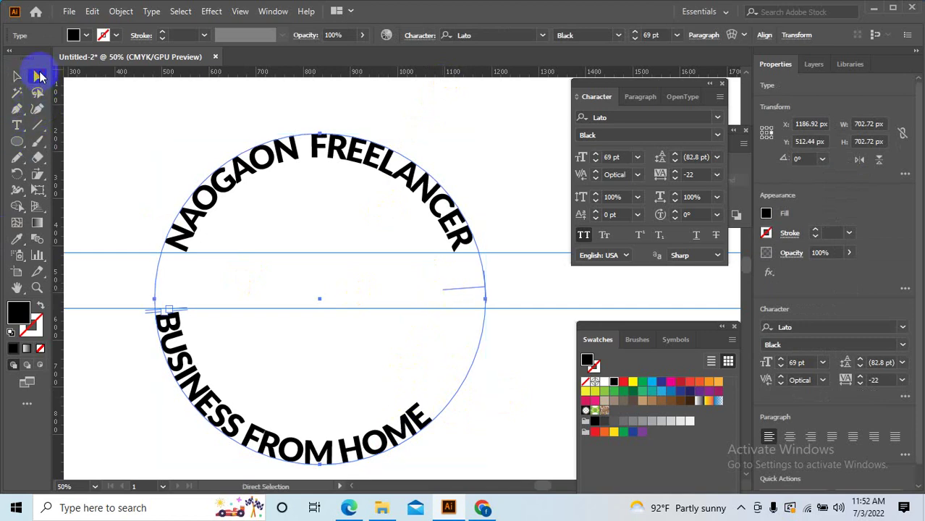
pyautogui.moveTo(446, 295); pyautogui.dragTo(438, 257)
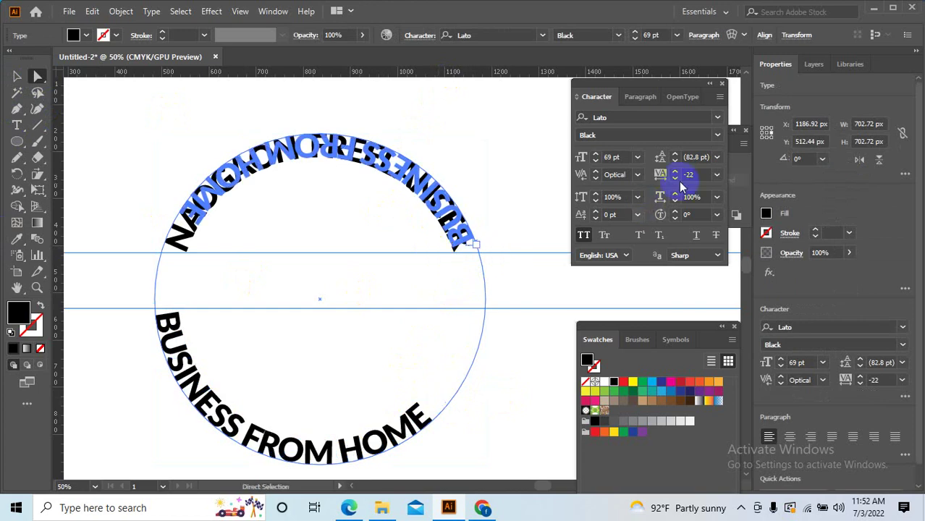
pyautogui.moveTo(438, 257)
pyautogui.mouseDown()
pyautogui.moveTo(443, 299)
pyautogui.moveTo(446, 268)
pyautogui.mouseUp()
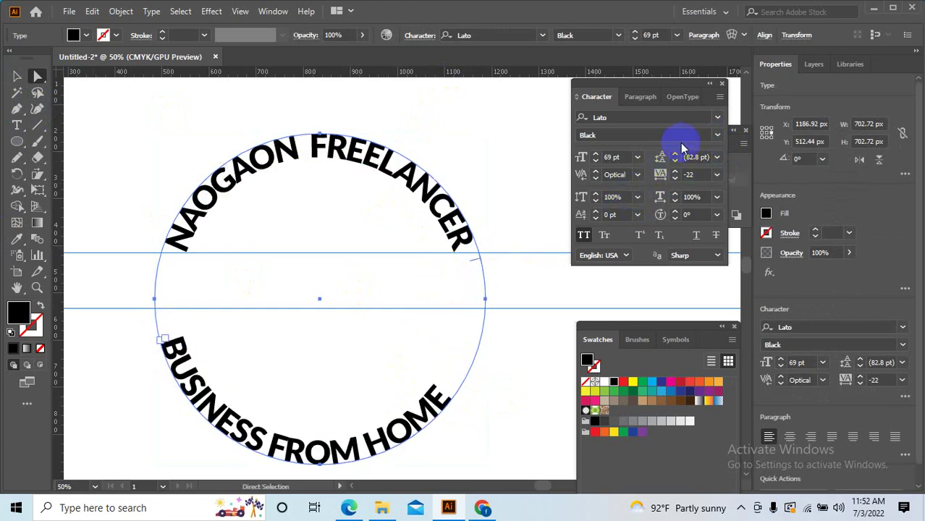
pyautogui.click(717, 135)
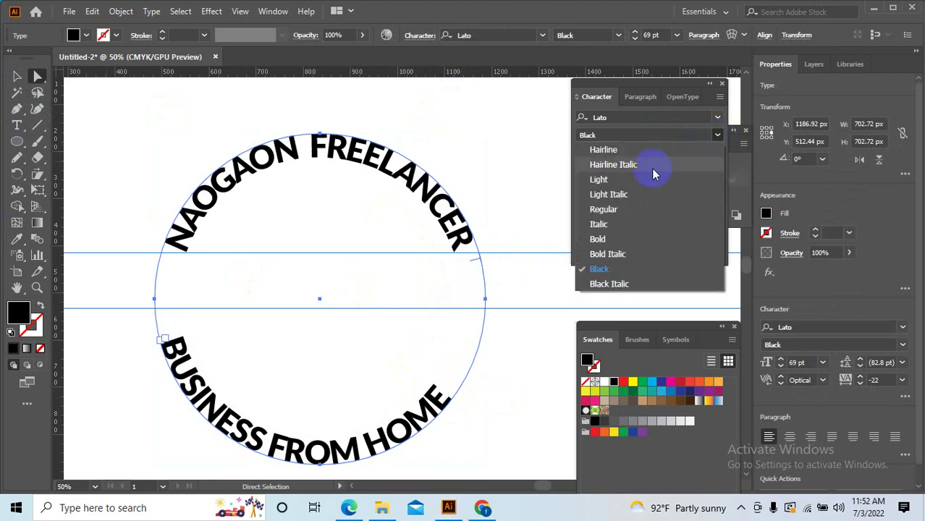
pyautogui.click(603, 210)
# Lower the bottom guide and slide BUSINESS FROM HOME until centred along the circle's bottom.
pyautogui.moveTo(459, 310); pyautogui.dragTo(471, 365)
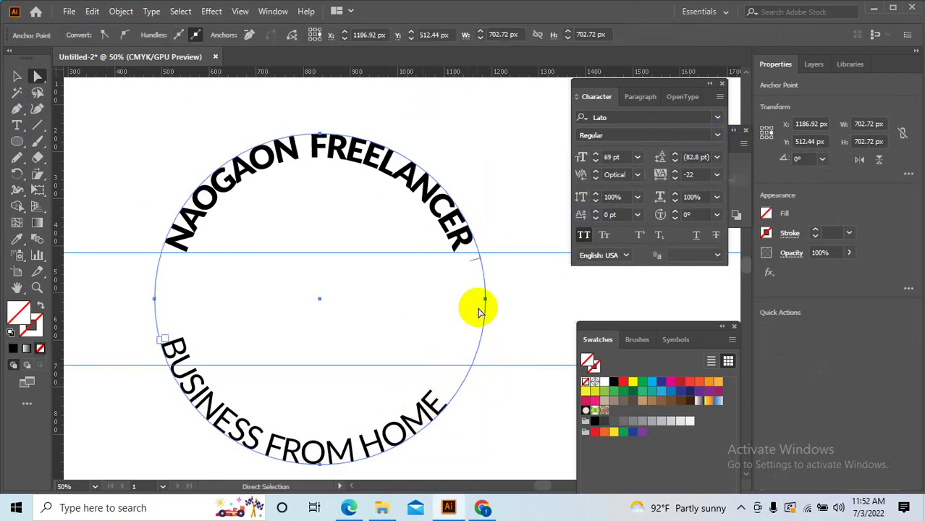
pyautogui.click(471, 254)
pyautogui.moveTo(470, 253); pyautogui.dragTo(461, 226)
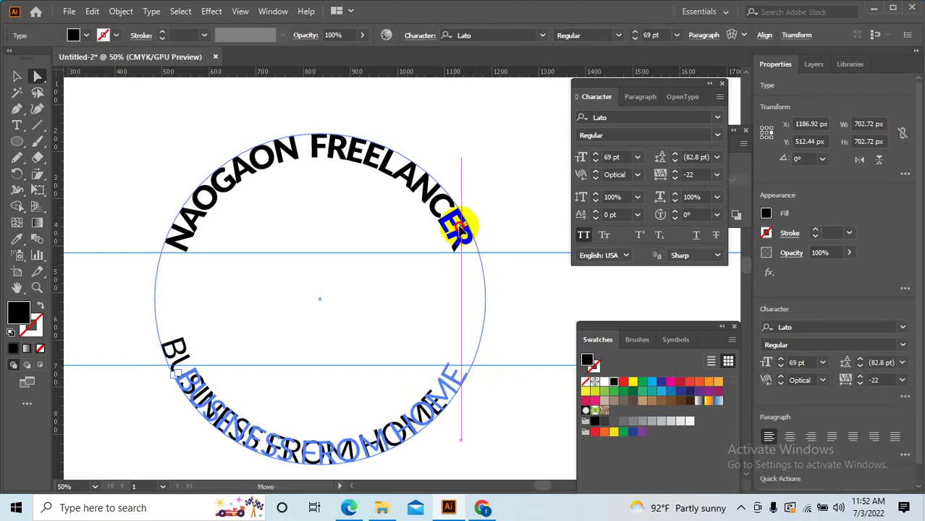
pyautogui.moveTo(462, 226)
pyautogui.mouseDown()
pyautogui.moveTo(463, 233)
pyautogui.moveTo(453, 214)
pyautogui.moveTo(317, 172)
pyautogui.moveTo(180, 276)
pyautogui.moveTo(196, 341)
pyautogui.moveTo(203, 354)
pyautogui.moveTo(217, 353)
pyautogui.moveTo(206, 358)
pyautogui.mouseUp()
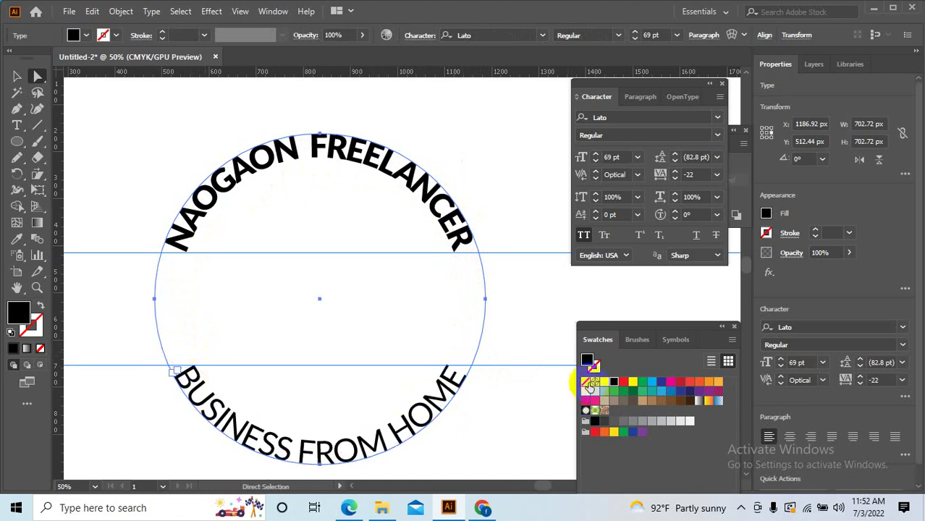
pyautogui.click(532, 362)
pyautogui.moveTo(517, 399); pyautogui.dragTo(495, 373)
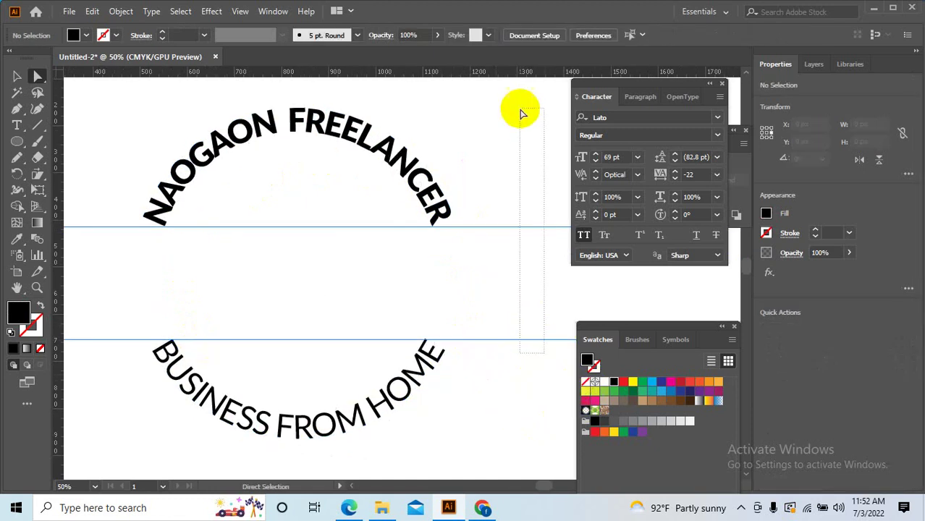
# Delete the horizontal guides and review both circular text objects.
pyautogui.click(523, 109)
pyautogui.press('Delete')
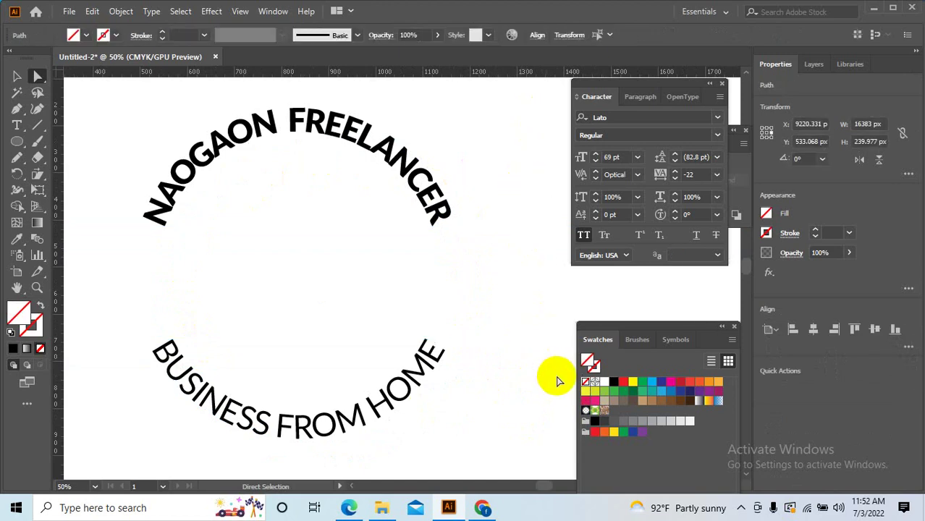
pyautogui.hotkey('ctrl', '-')
pyautogui.hotkey('ctrl', '-')
pyautogui.press('v')
pyautogui.moveTo(470, 392); pyautogui.dragTo(327, 218)
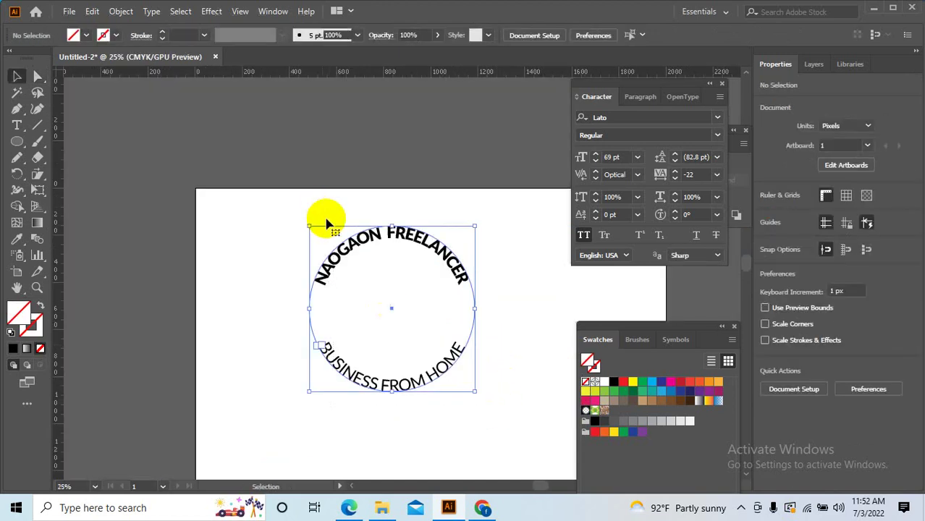
pyautogui.click(507, 289)
pyautogui.scroll(1, 503, 290)
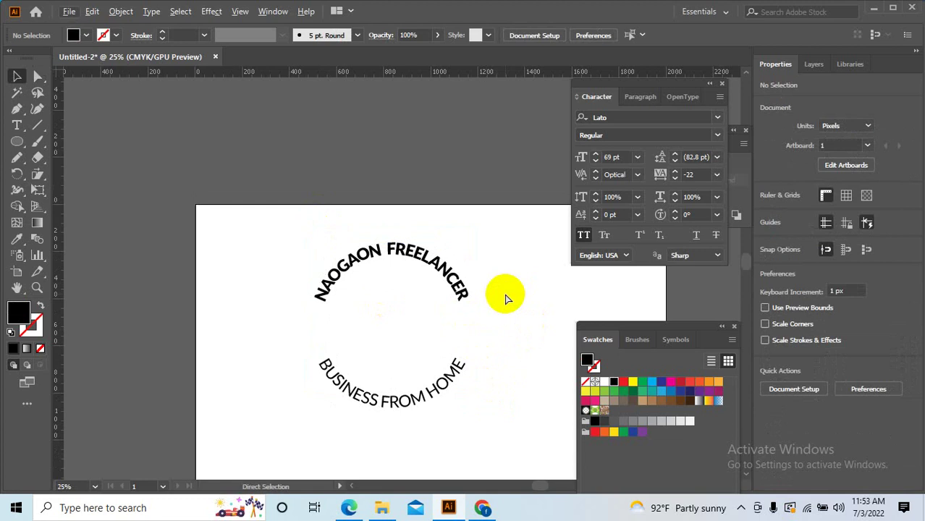
# Make an outer 1 pt yellow-outline circle about 781.92 px wide plus a smaller inner copy.
pyautogui.hotkey('ctrl', 'b')
pyautogui.hotkey('ctrl', '+')
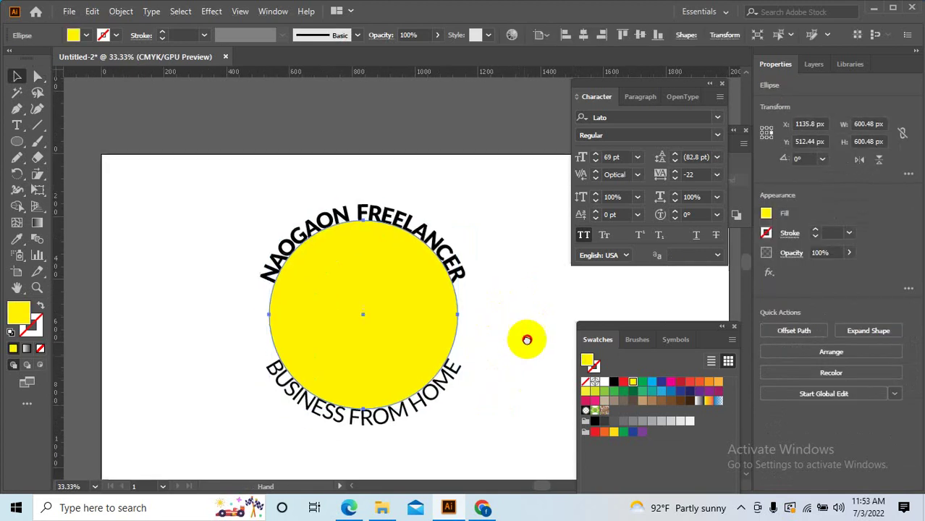
pyautogui.click(526, 330)
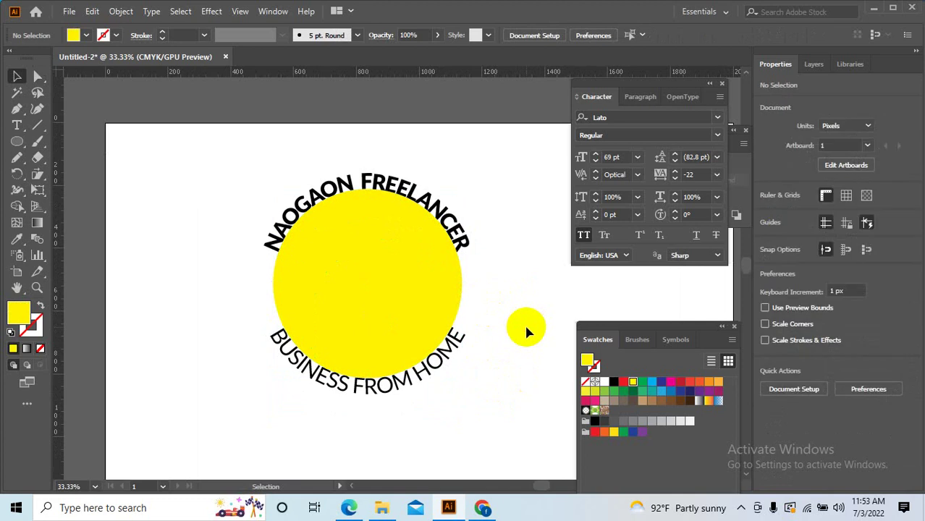
pyautogui.click(426, 265)
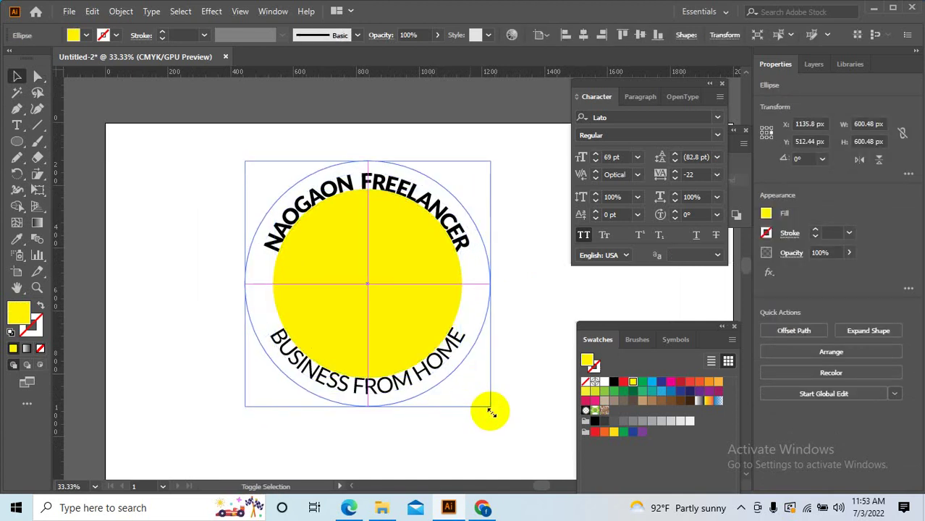
pyautogui.moveTo(465, 377); pyautogui.dragTo(491, 407)
pyautogui.click(41, 305)
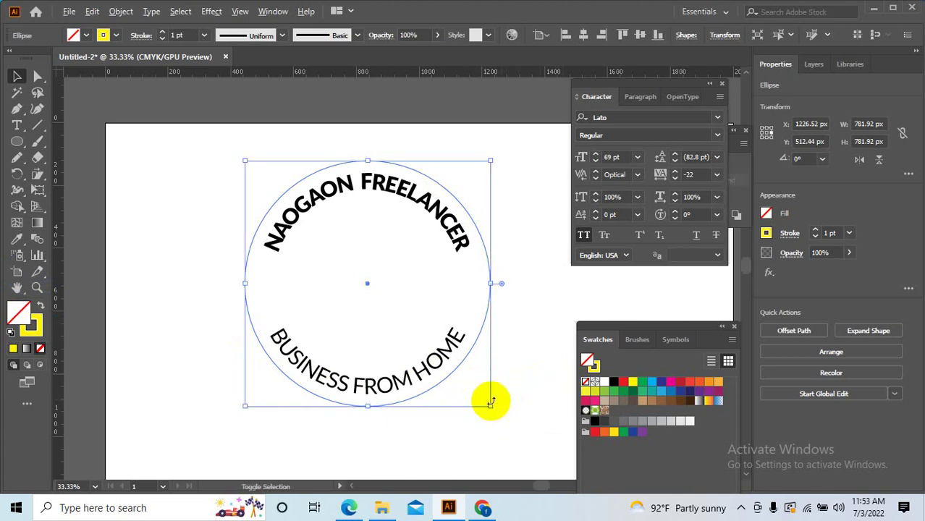
pyautogui.moveTo(491, 406); pyautogui.dragTo(450, 368)
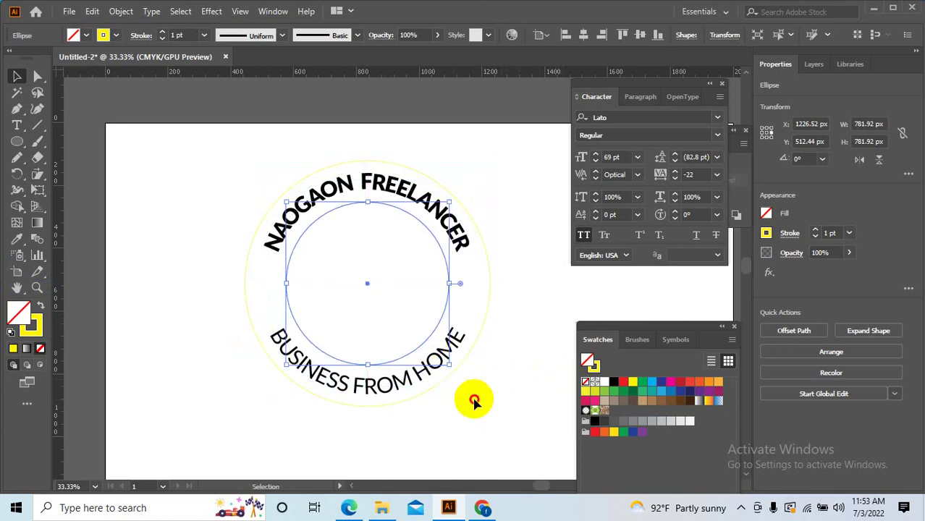
pyautogui.click(536, 382)
# Give both rings black 11 pt strokes.
pyautogui.click(448, 289)
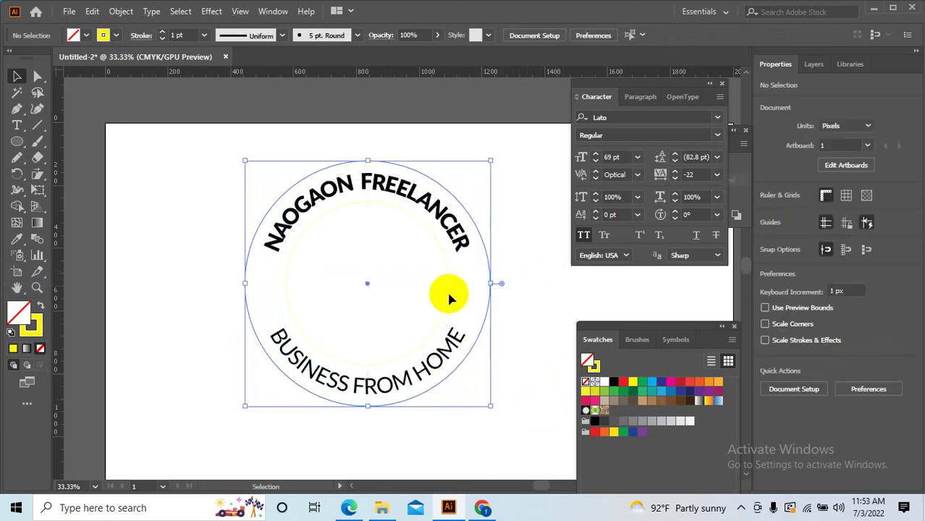
pyautogui.keyDown('shift'); pyautogui.click(450, 290); pyautogui.keyUp('shift')
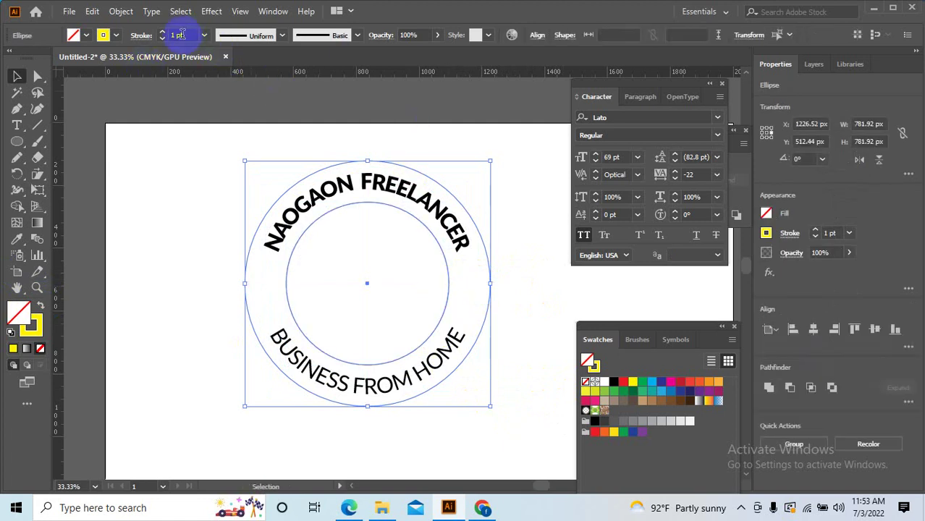
pyautogui.write('5')
pyautogui.scroll(6, 182, 34)
pyautogui.scroll(-5, 182, 34)
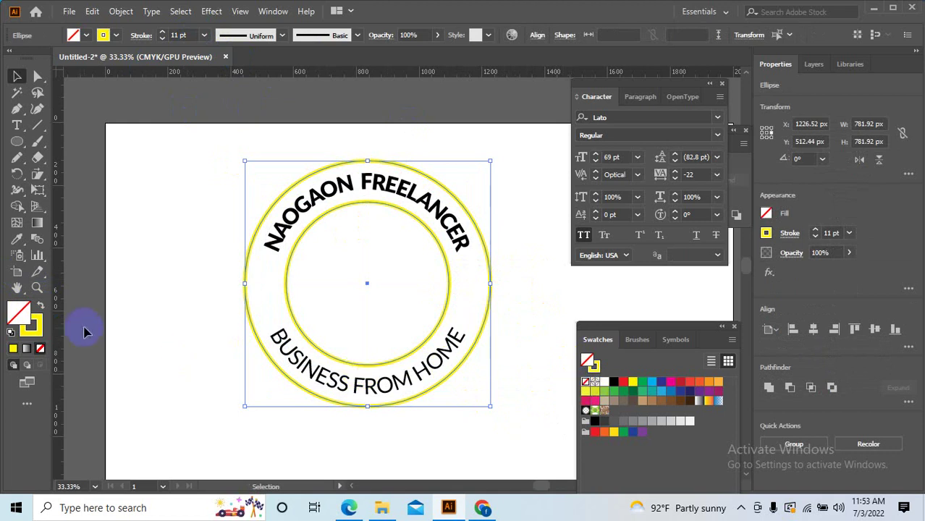
pyautogui.click(30, 327)
pyautogui.click(594, 423)
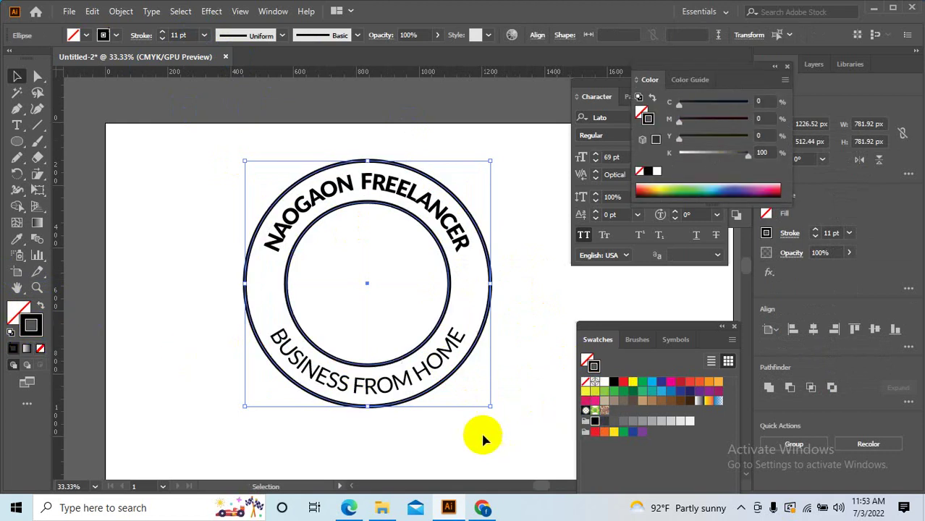
pyautogui.click(526, 431)
pyautogui.moveTo(526, 427); pyautogui.dragTo(503, 417)
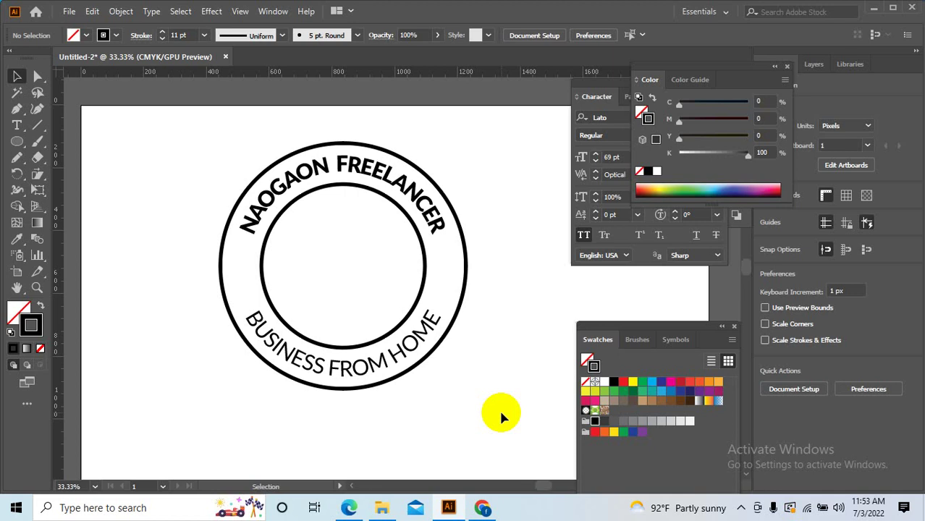
pyautogui.scroll(-1, 498, 409)
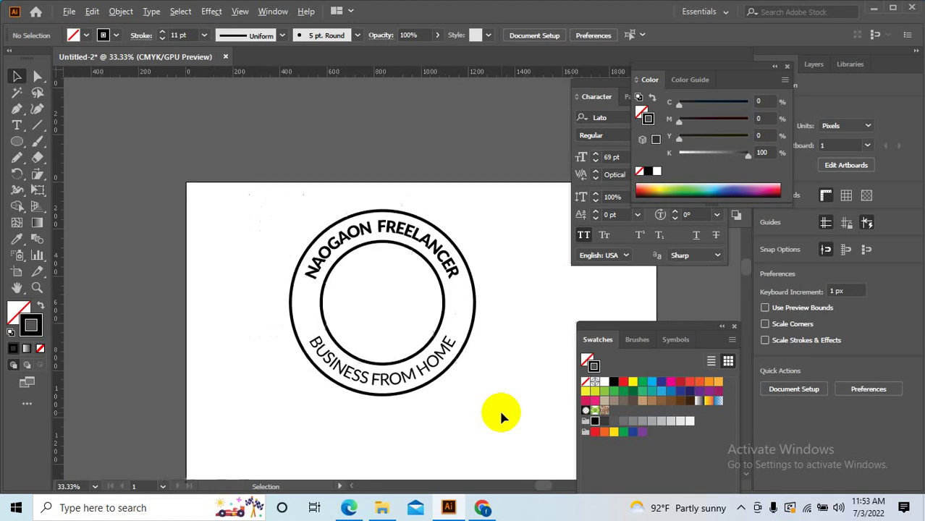
pyautogui.scroll(-1, 499, 408)
pyautogui.moveTo(500, 408); pyautogui.dragTo(441, 368)
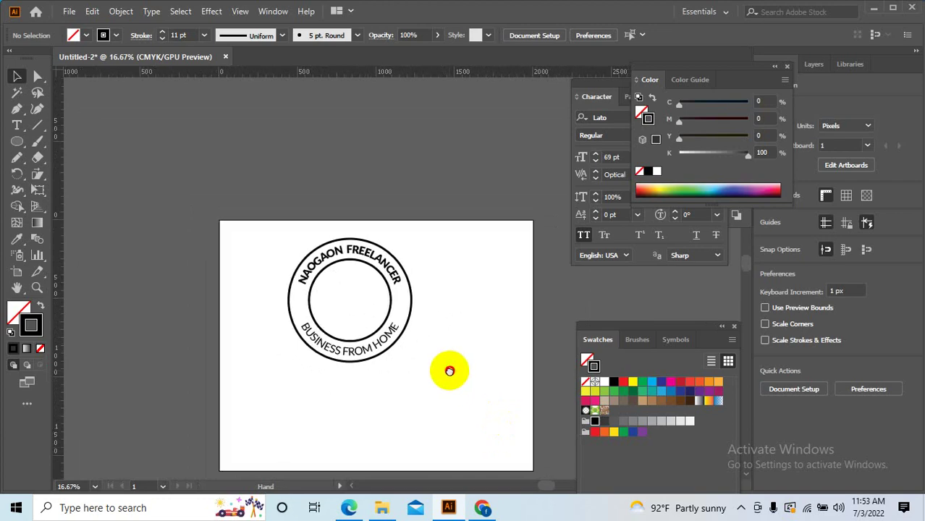
pyautogui.scroll(1, 443, 368)
pyautogui.scroll(1, 463, 384)
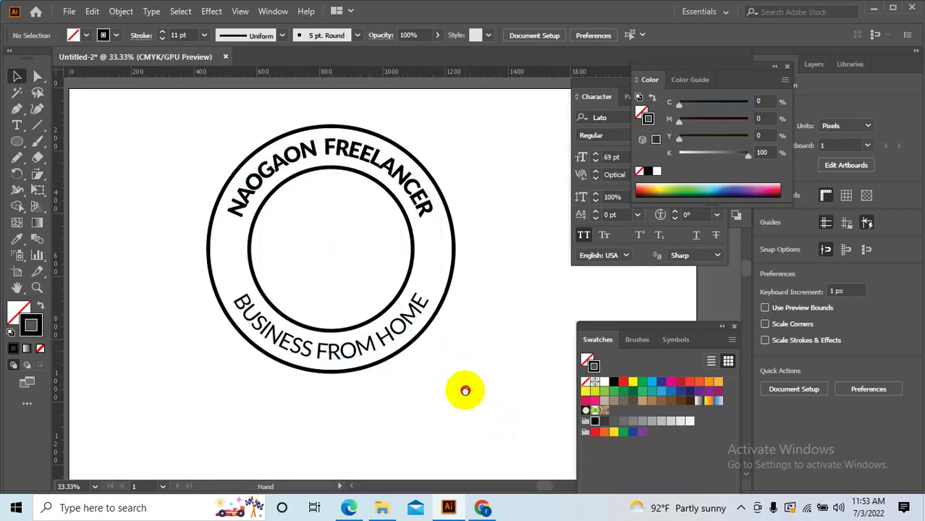
pyautogui.hotkey('ctrl', 'a')
pyautogui.click(180, 140)
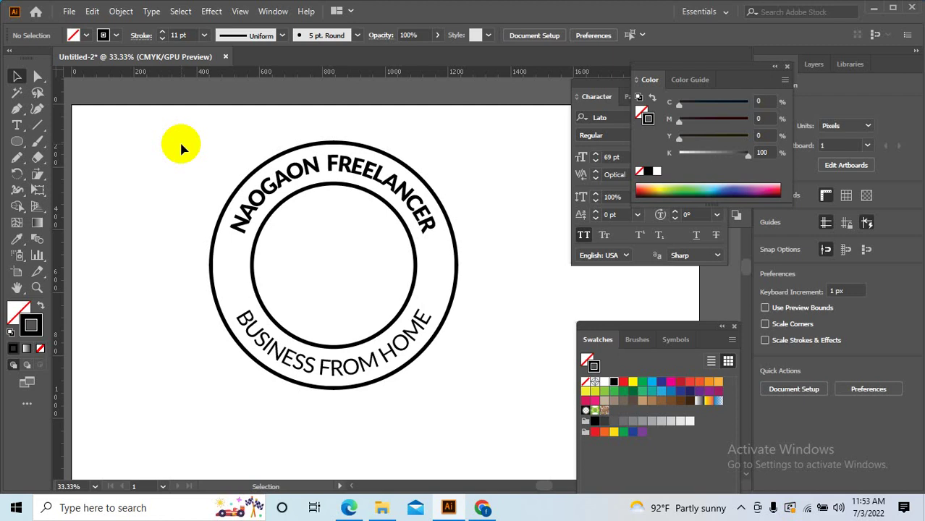
pyautogui.moveTo(338, 255)
pyautogui.mouseDown()
pyautogui.moveTo(309, 179)
pyautogui.moveTo(321, 206)
pyautogui.mouseUp()
# Draw a small star on the left of the ring and copy it to the right side.
pyautogui.click(438, 208)
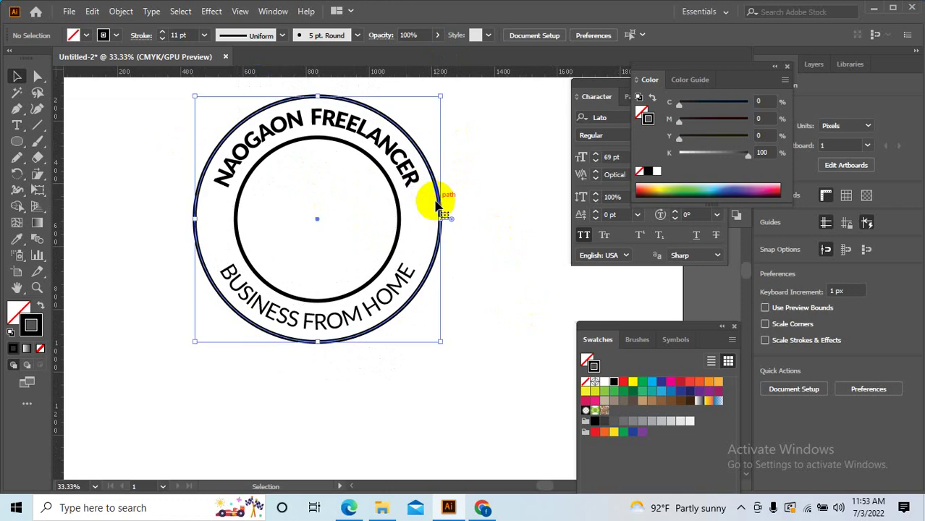
pyautogui.click(17, 142)
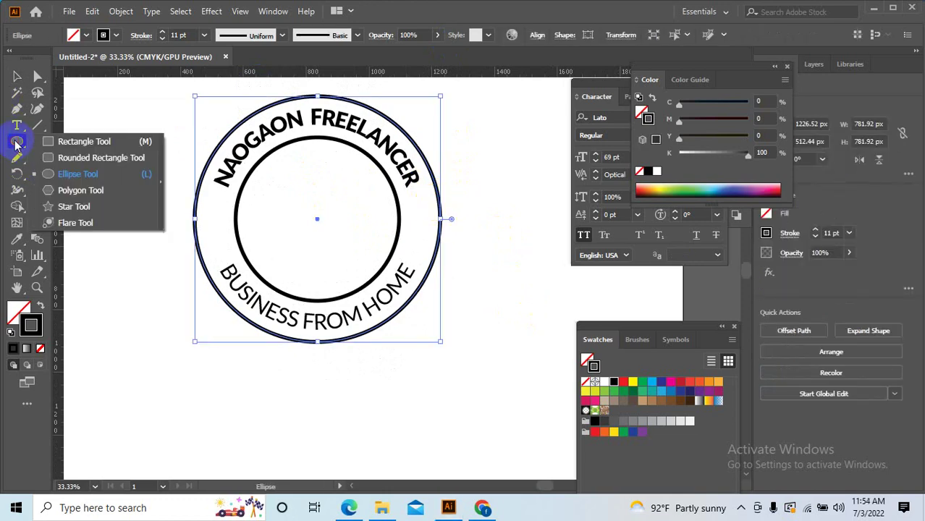
pyautogui.click(72, 206)
pyautogui.scroll(1, 135, 231)
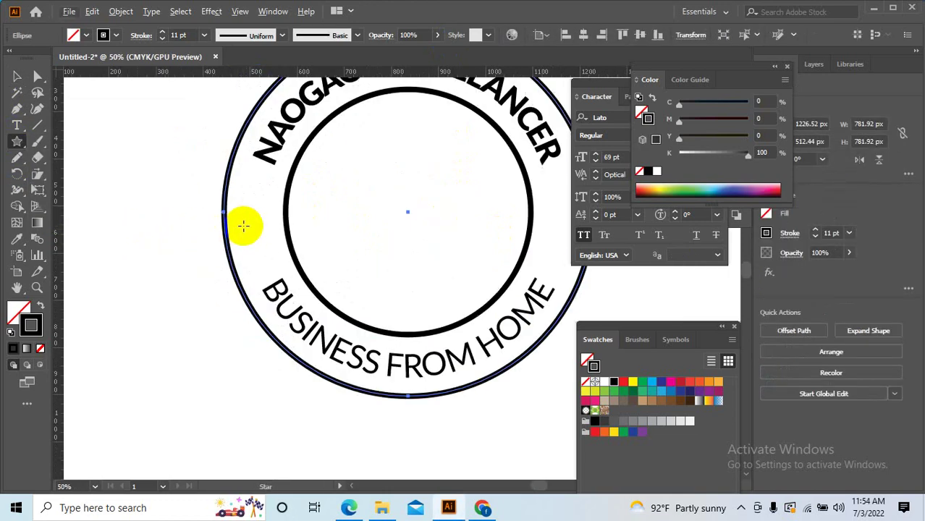
pyautogui.moveTo(243, 226); pyautogui.dragTo(259, 259)
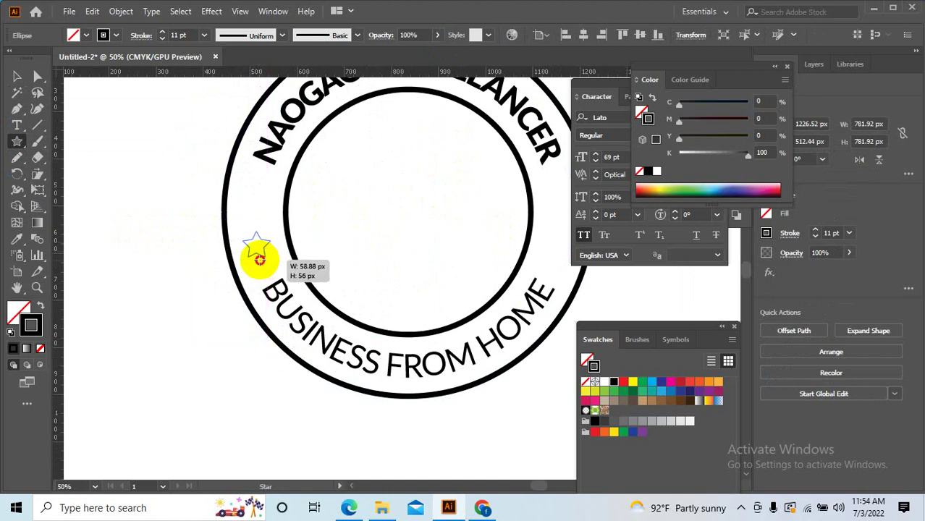
pyautogui.press('v')
pyautogui.moveTo(257, 246); pyautogui.dragTo(561, 290)
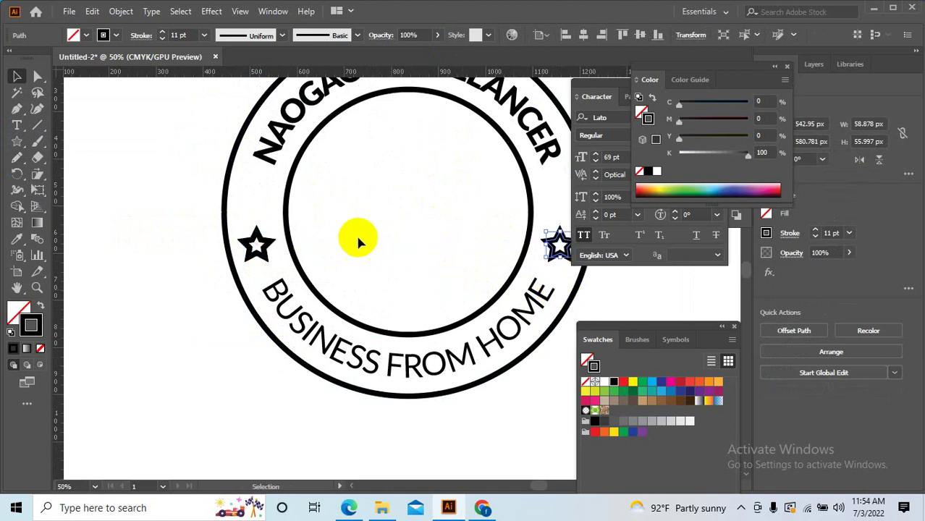
# Copy both stars upward to form a second pair, then deselect.
pyautogui.keyDown('shift'); pyautogui.click(254, 240); pyautogui.keyUp('shift')
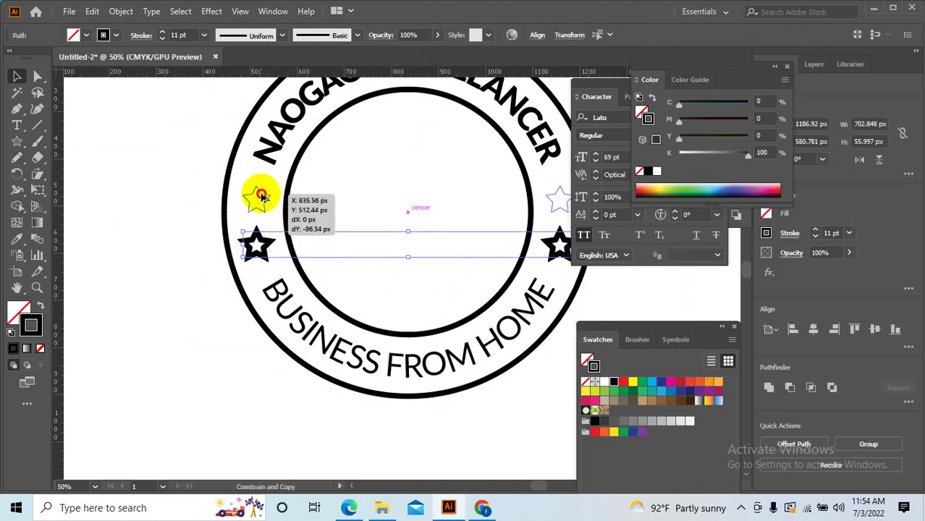
pyautogui.moveTo(255, 245); pyautogui.dragTo(256, 193)
pyautogui.click(252, 349)
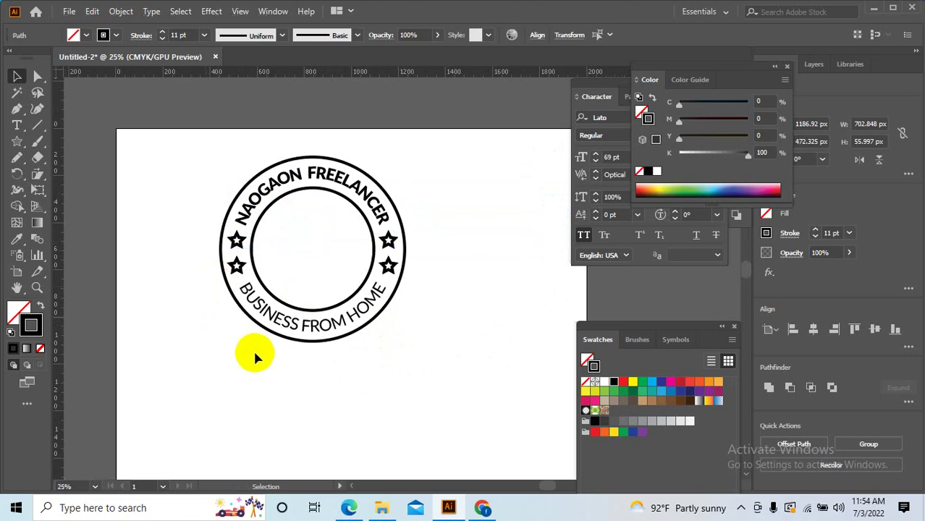
# Select all badge artwork and expand it with Object, Fill and Stroke.
pyautogui.moveTo(448, 338); pyautogui.dragTo(244, 128)
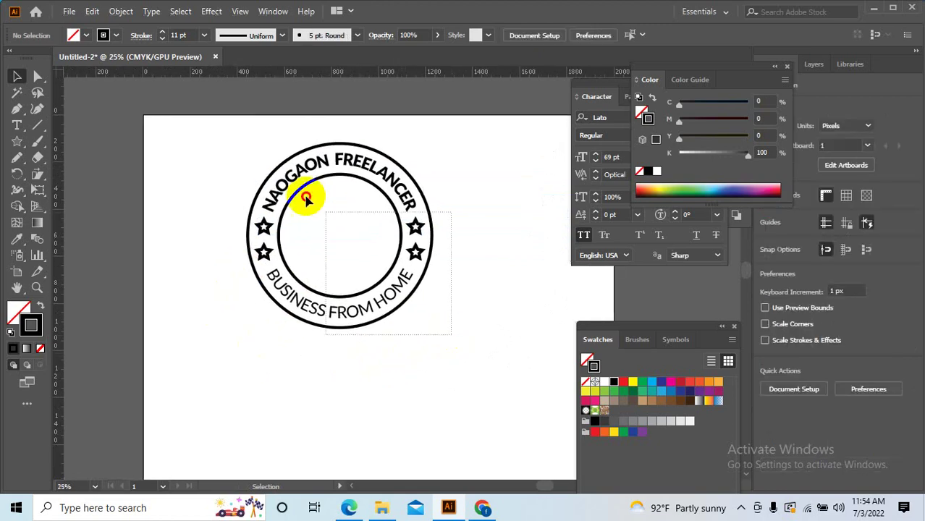
pyautogui.click(472, 246)
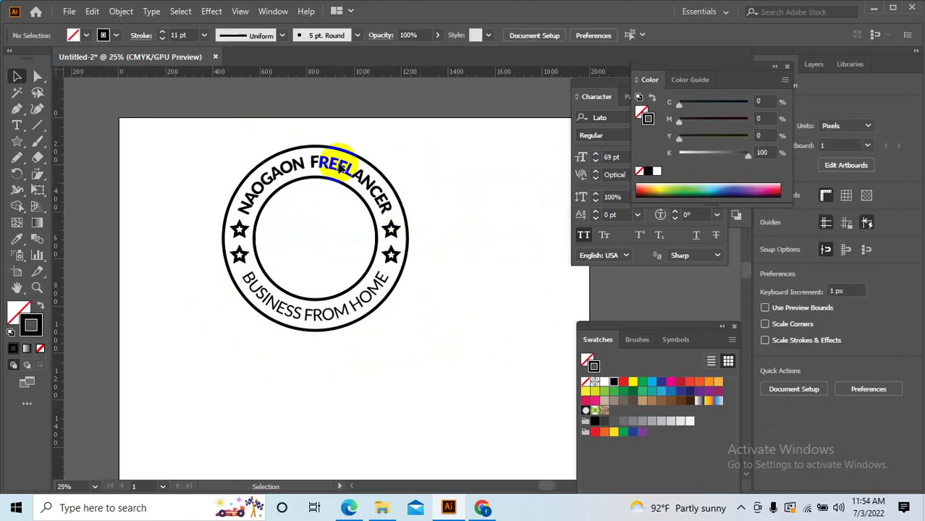
pyautogui.click(321, 161)
pyautogui.click(348, 308)
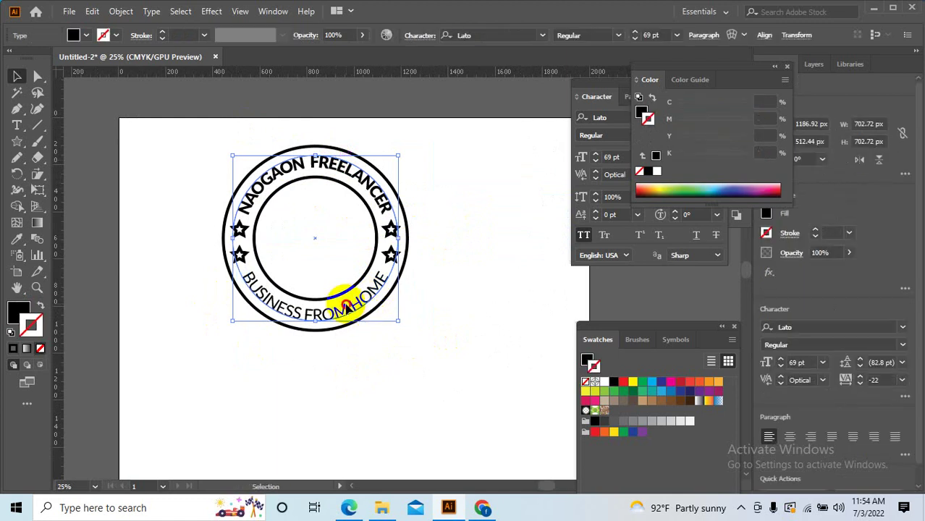
pyautogui.click(356, 307)
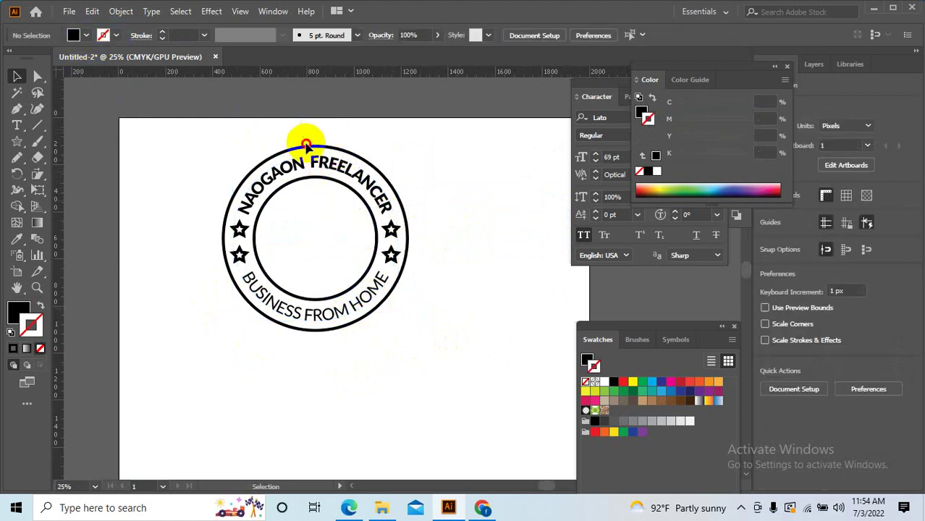
pyautogui.hotkey('ctrl', 'a')
pyautogui.click(120, 12)
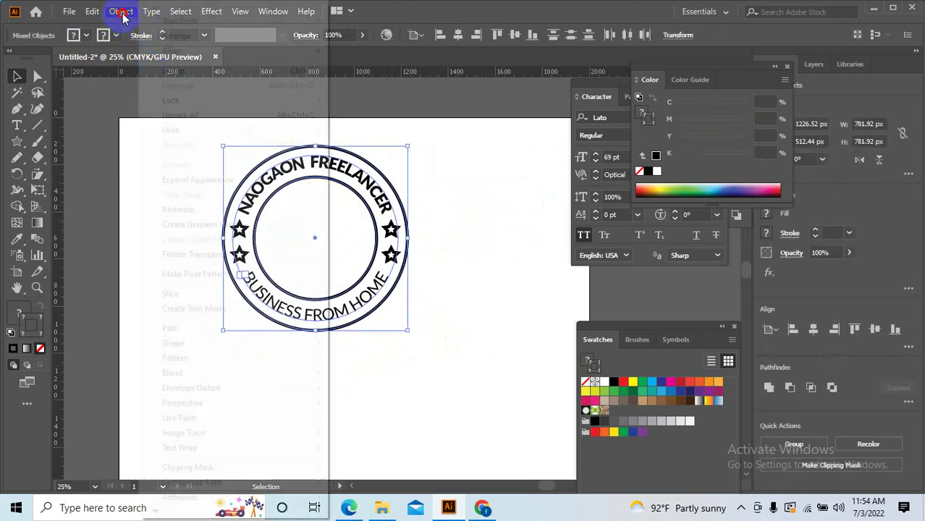
pyautogui.click(181, 181)
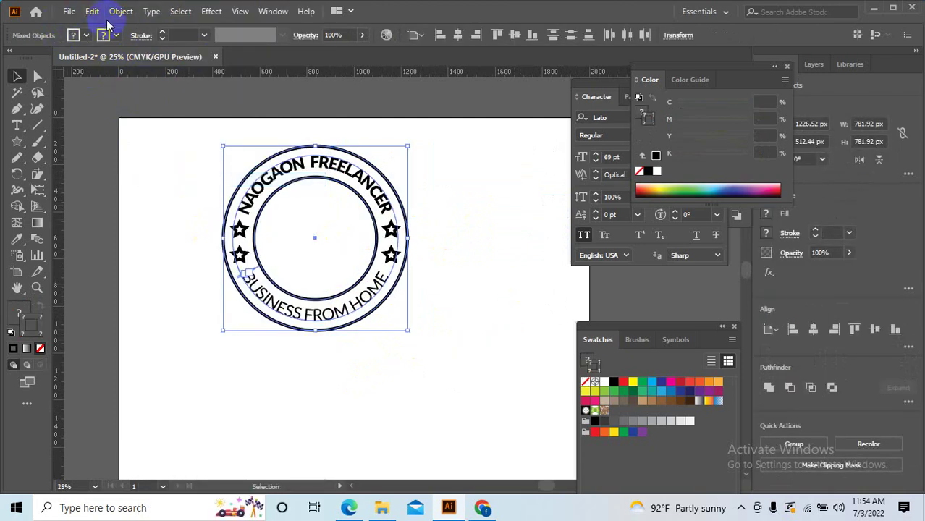
pyautogui.click(121, 11)
pyautogui.click(181, 165)
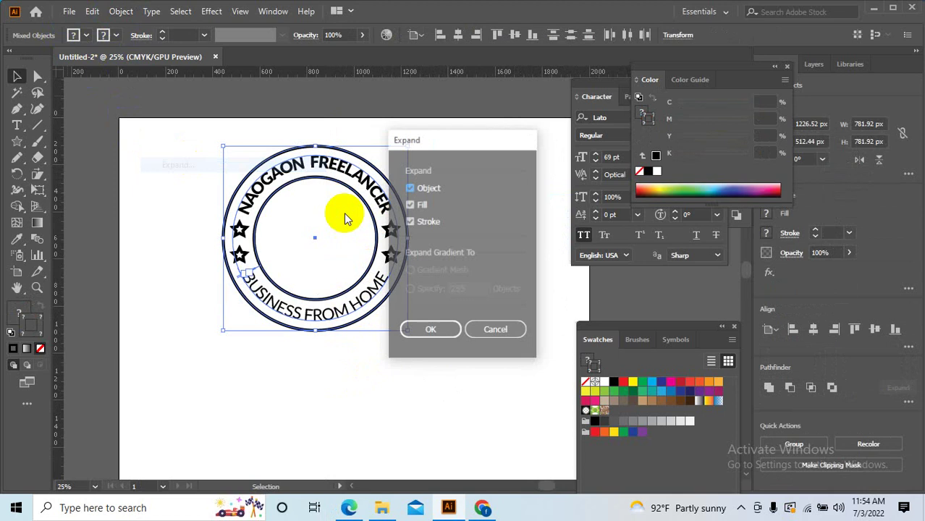
pyautogui.click(434, 330)
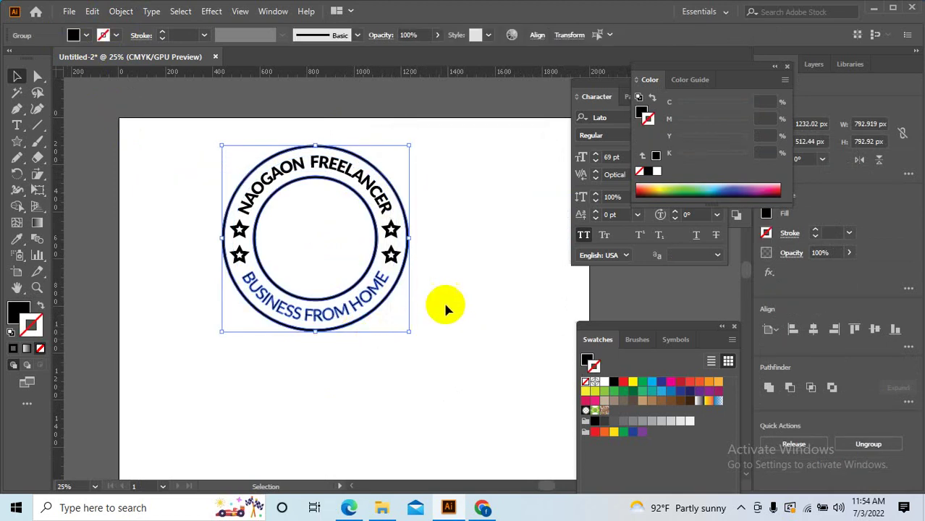
# Expand the curved NAOGAON FREELANCER text into outlined shapes.
pyautogui.click(322, 173)
pyautogui.click(322, 174)
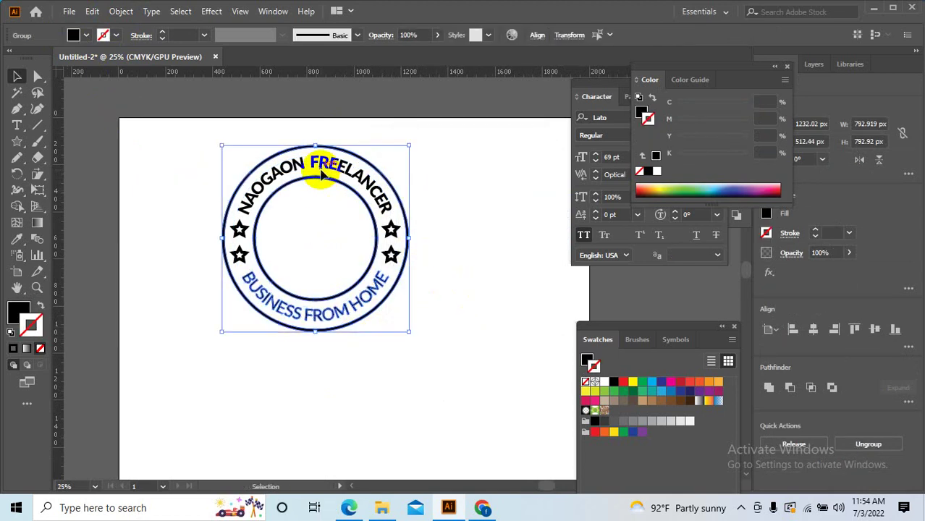
pyautogui.scroll(2, 318, 189)
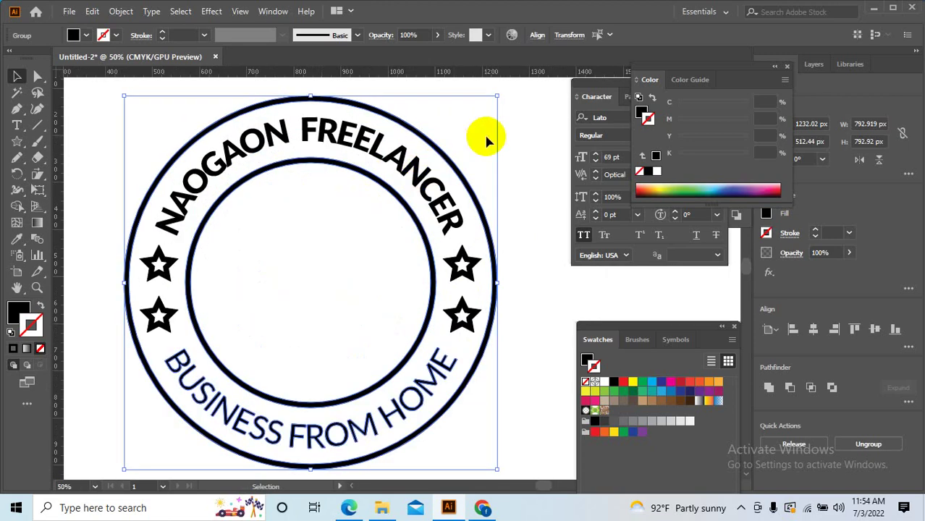
pyautogui.click(486, 141)
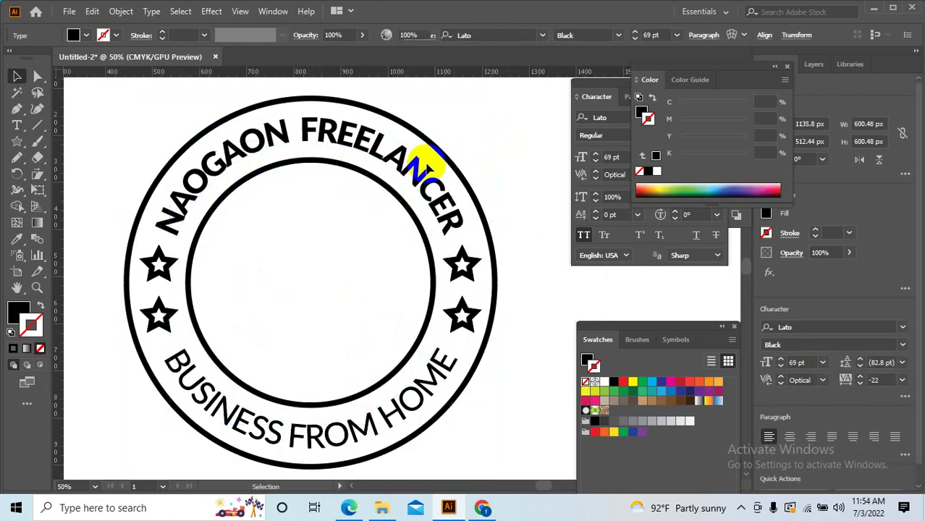
pyautogui.click(375, 144)
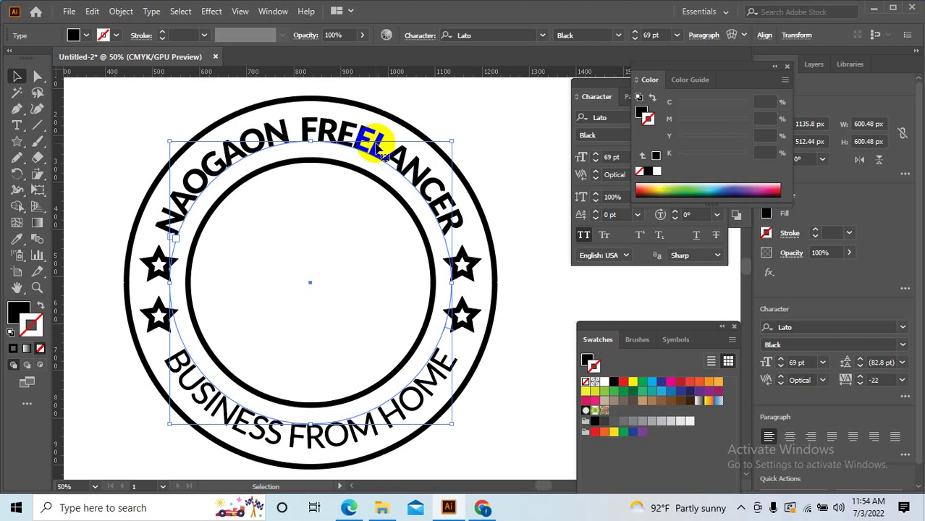
pyautogui.press('Escape')
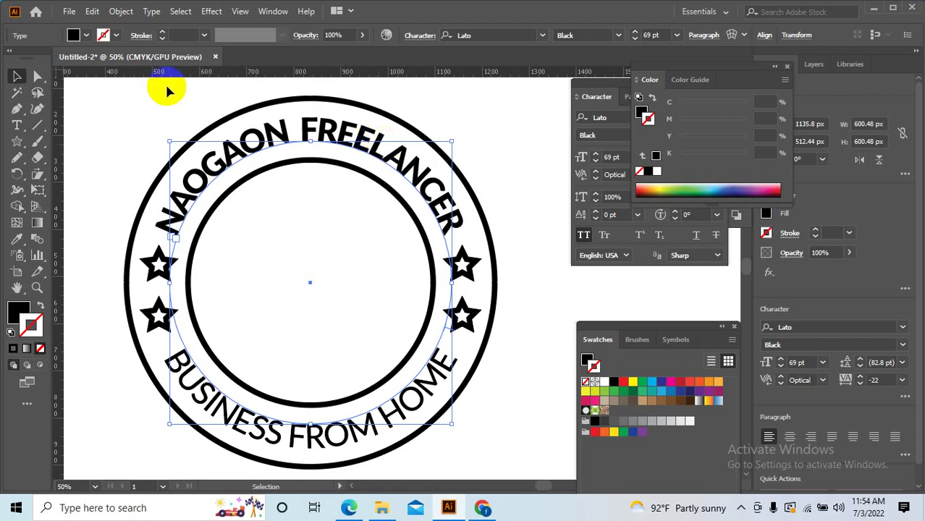
pyautogui.click(121, 11)
pyautogui.click(177, 165)
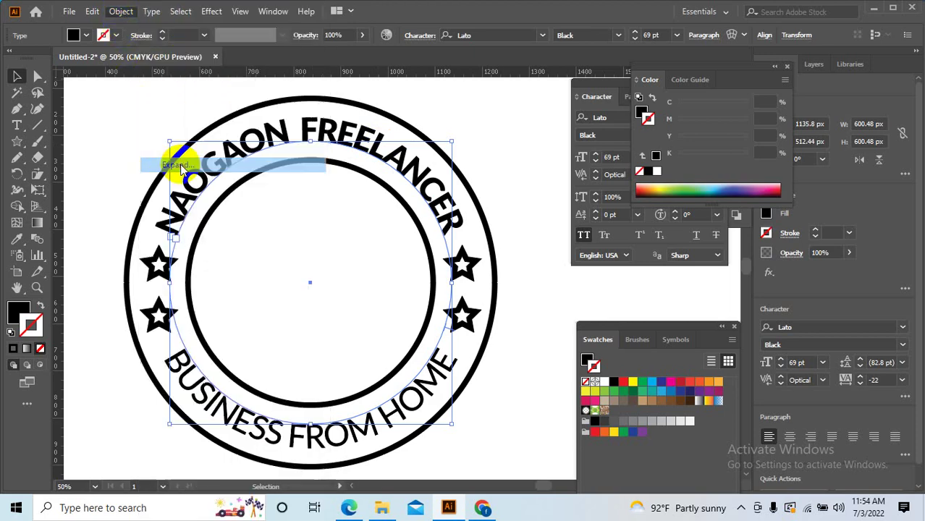
pyautogui.click(427, 331)
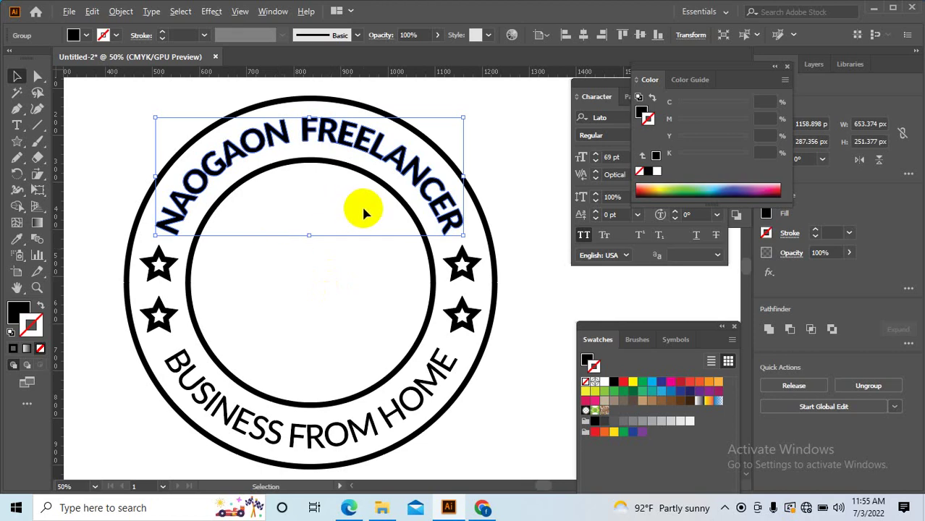
# Select all four side stars and expand them into plain shapes.
pyautogui.hotkey('ctrl', '-')
pyautogui.hotkey('ctrl', '-')
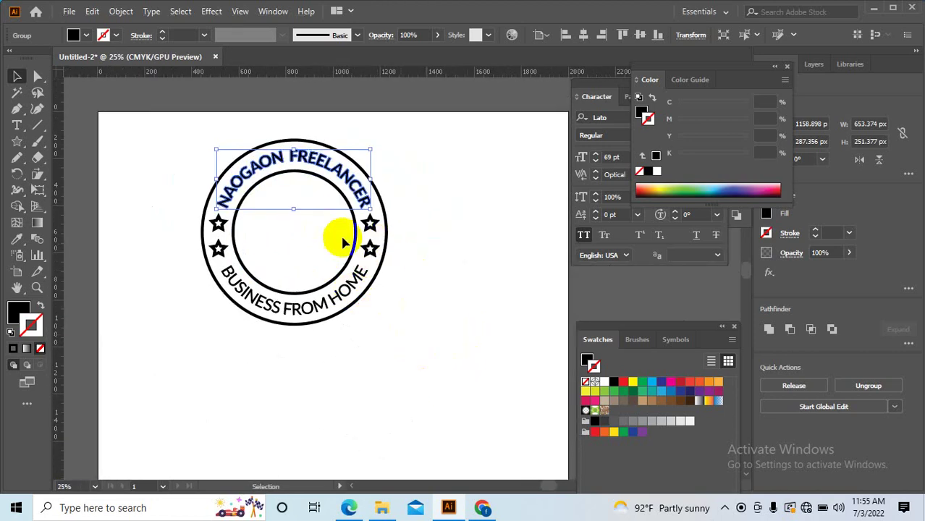
pyautogui.scroll(2, 402, 238)
pyautogui.click(394, 211)
pyautogui.keyDown('shift'); pyautogui.click(407, 261); pyautogui.keyUp('shift')
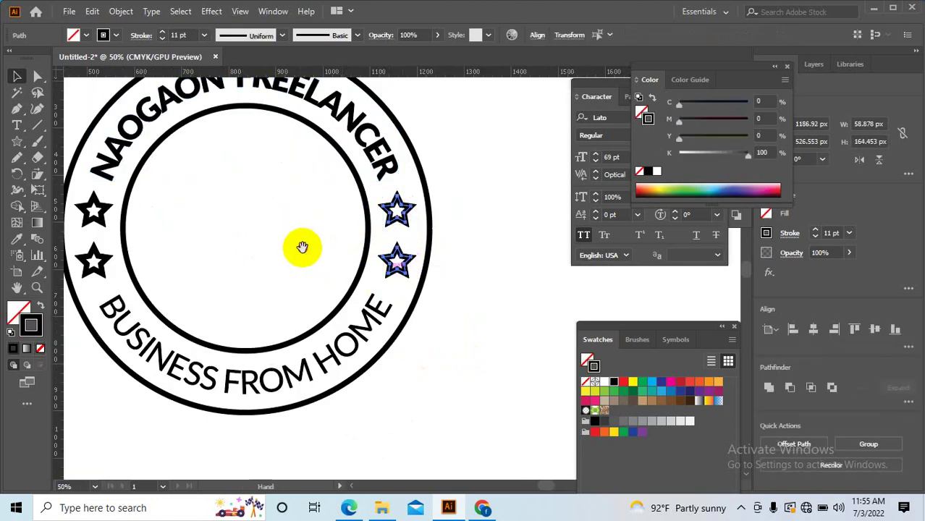
pyautogui.hscroll(-3, 304, 246)
pyautogui.keyDown('shift'); pyautogui.click(269, 254); pyautogui.keyUp('shift')
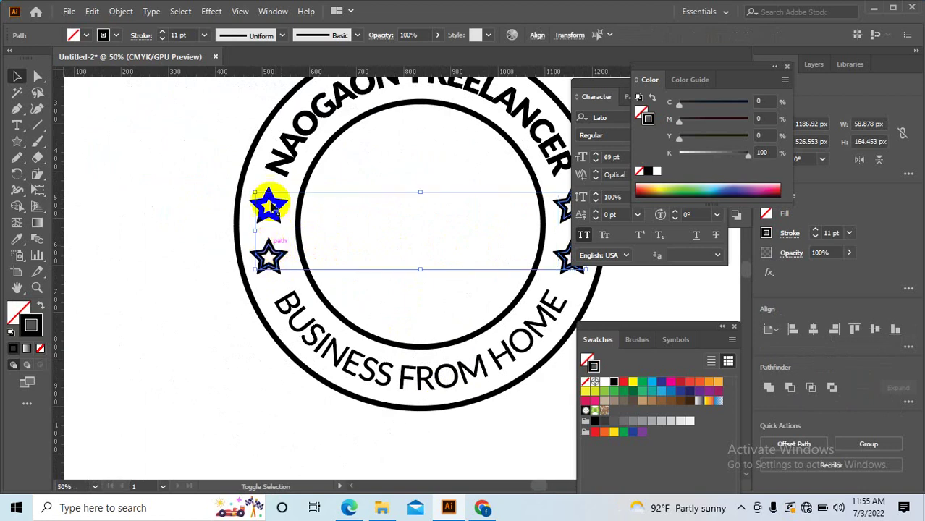
pyautogui.keyDown('shift'); pyautogui.click(265, 203); pyautogui.keyUp('shift')
pyautogui.click(121, 11)
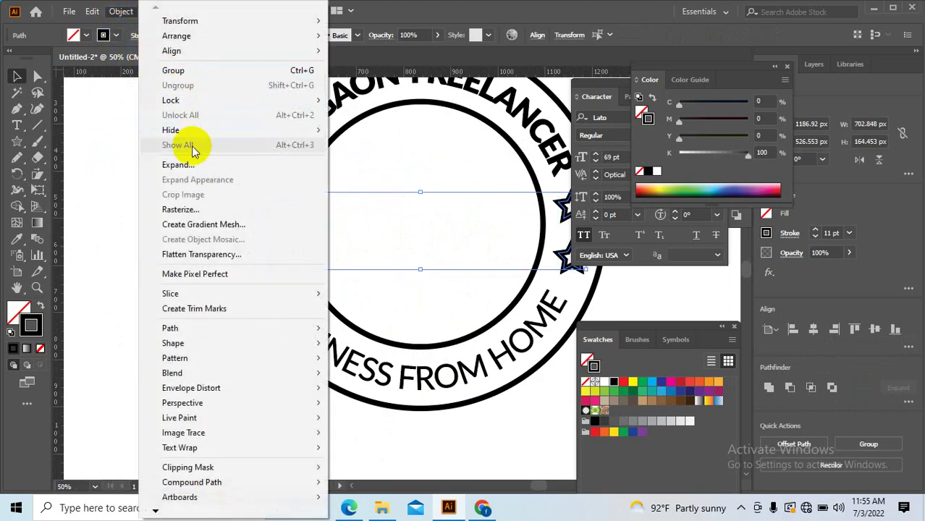
pyautogui.click(178, 165)
pyautogui.click(434, 333)
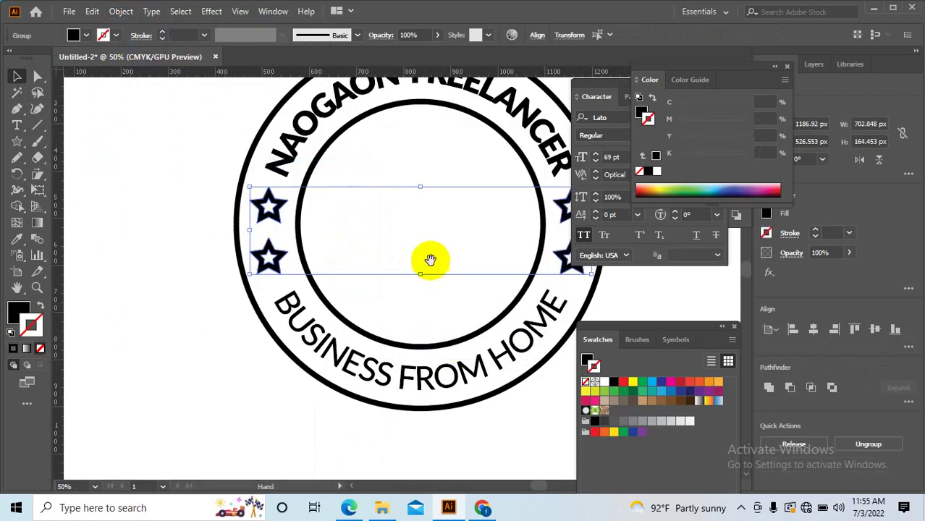
# Select the whole badge, inspect its anchor points, and shift it upward on the artboard.
pyautogui.hscroll(1, 429, 258)
pyautogui.scroll(-1, 380, 258)
pyautogui.hotkey('ctrl', 'a')
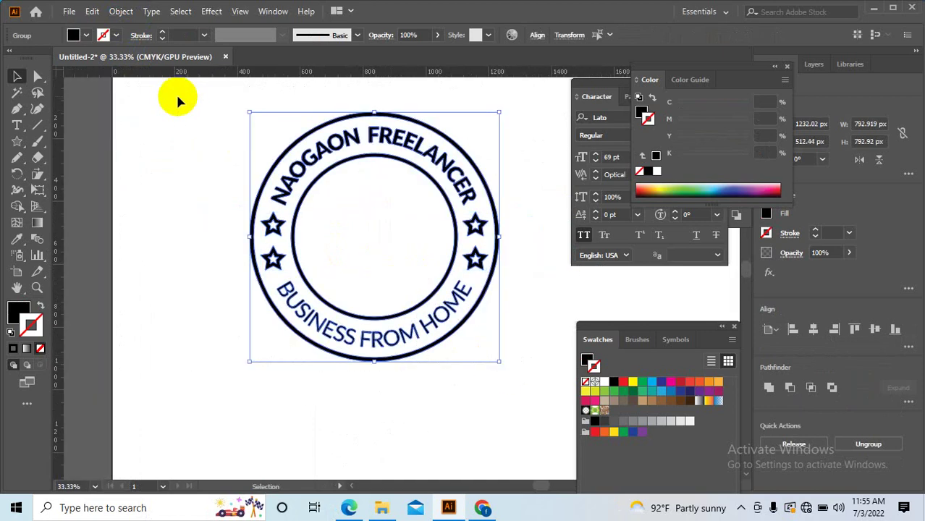
pyautogui.press('a')
pyautogui.press('v')
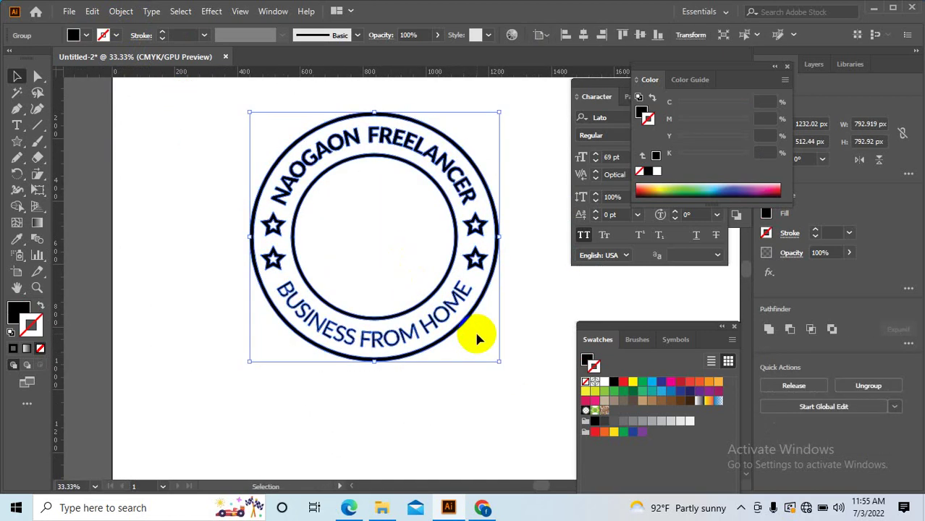
pyautogui.press('a')
pyautogui.press('v')
pyautogui.hscroll(1, 238, 148)
pyautogui.moveTo(213, 124)
pyautogui.mouseDown()
pyautogui.moveTo(535, 393)
pyautogui.moveTo(530, 386)
pyautogui.mouseUp()
pyautogui.click(441, 356)
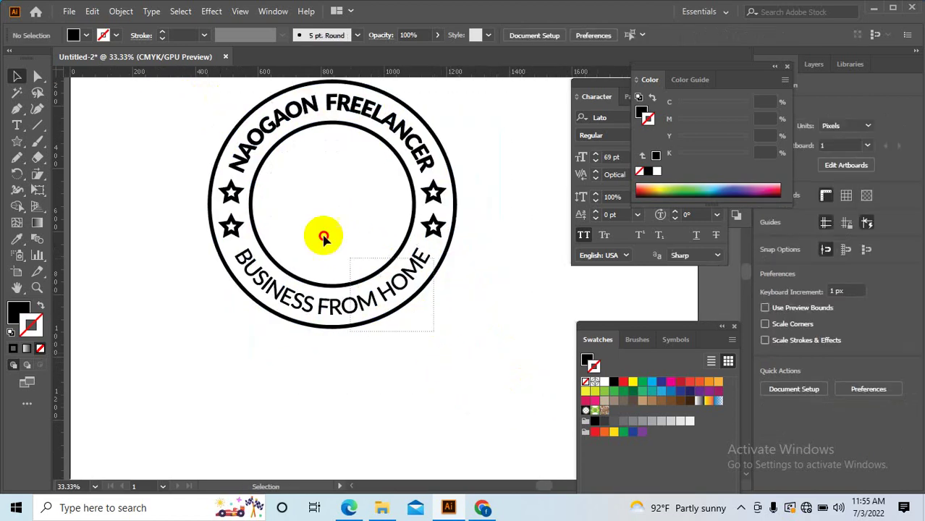
pyautogui.moveTo(290, 139); pyautogui.dragTo(280, 101)
pyautogui.keyDown('alt'); pyautogui.scroll(-2, 280, 102); pyautogui.keyUp('alt')
# Move the badge group down about 221 px toward the artboard's middle.
pyautogui.click(17, 126)
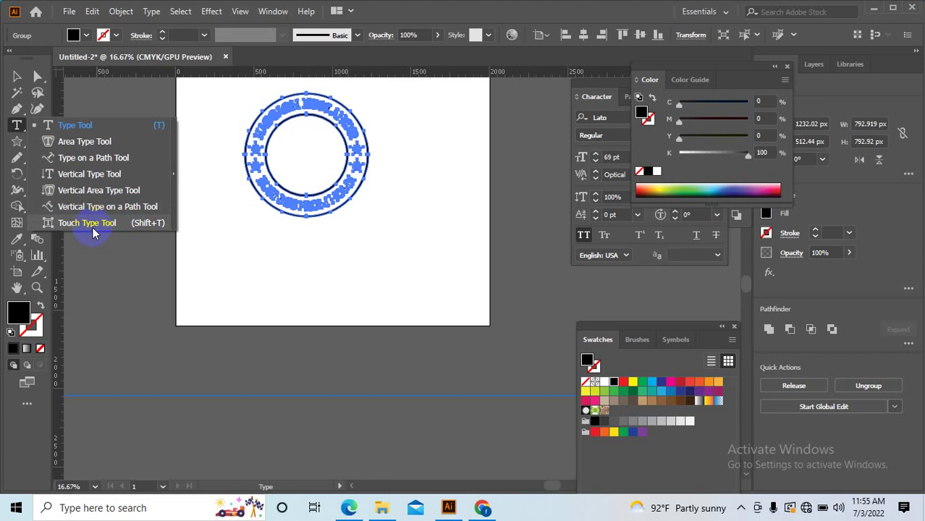
pyautogui.click(17, 76)
pyautogui.click(326, 189)
pyautogui.click(414, 207)
pyautogui.scroll(2, 414, 239)
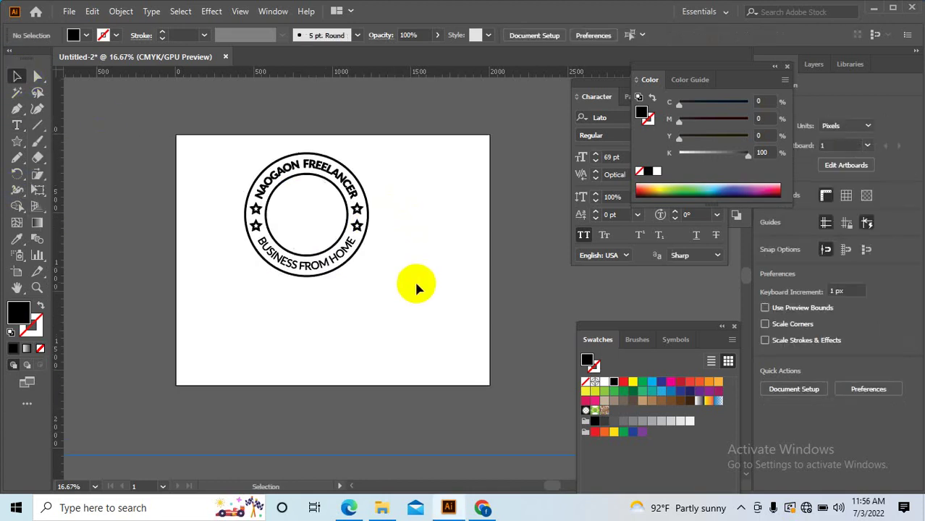
pyautogui.moveTo(414, 278); pyautogui.dragTo(252, 143)
pyautogui.moveTo(310, 181); pyautogui.dragTo(319, 206)
pyautogui.scroll(2, 345, 220)
# Deselect the badge and show the taskbar's hidden icons.
pyautogui.click(450, 262)
pyautogui.scroll(-1, 466, 221)
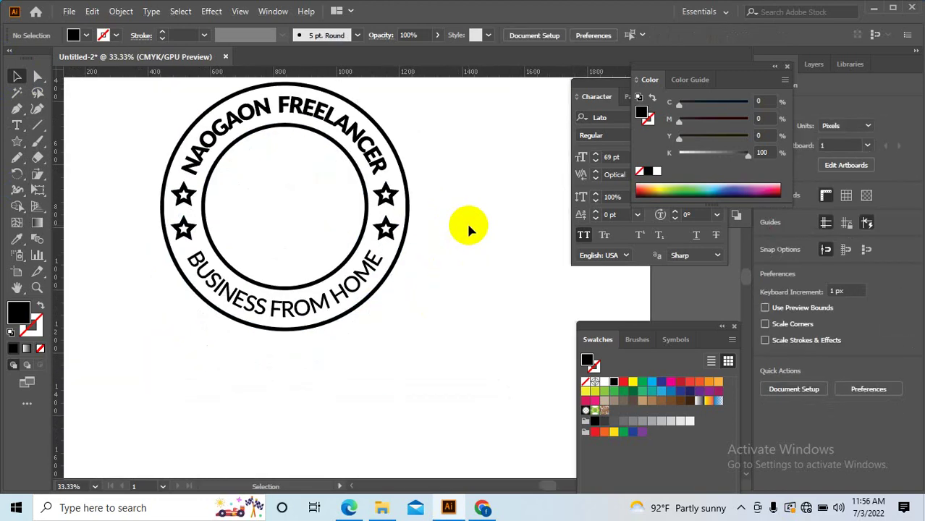
pyautogui.scroll(-2, 467, 221)
pyautogui.click(598, 105)
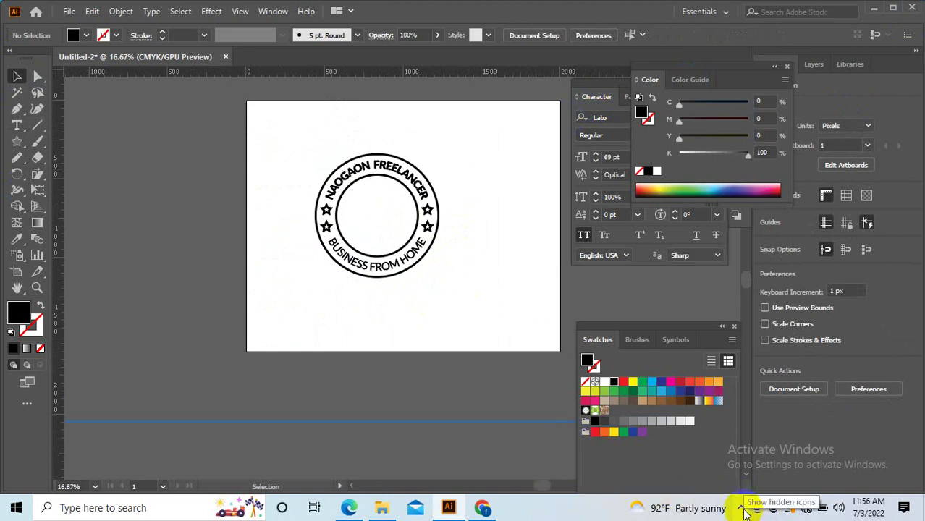
pyautogui.click(744, 507)
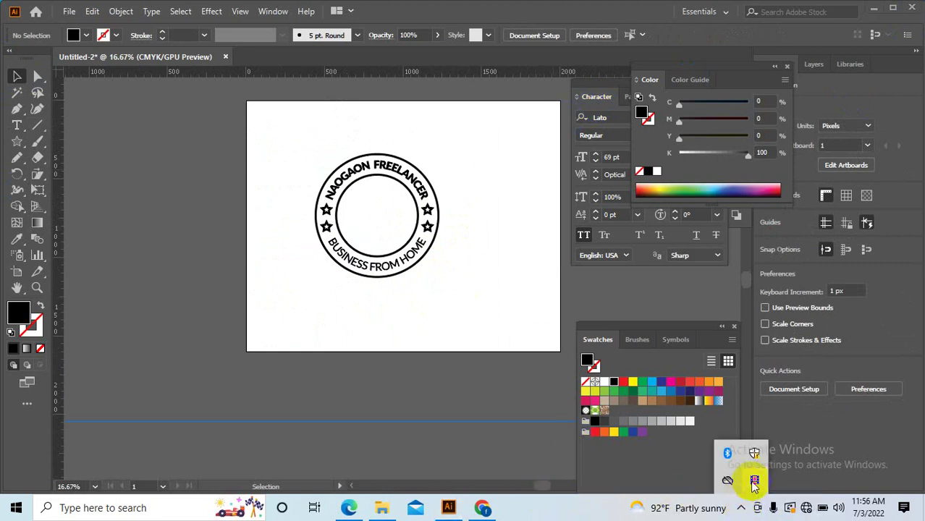